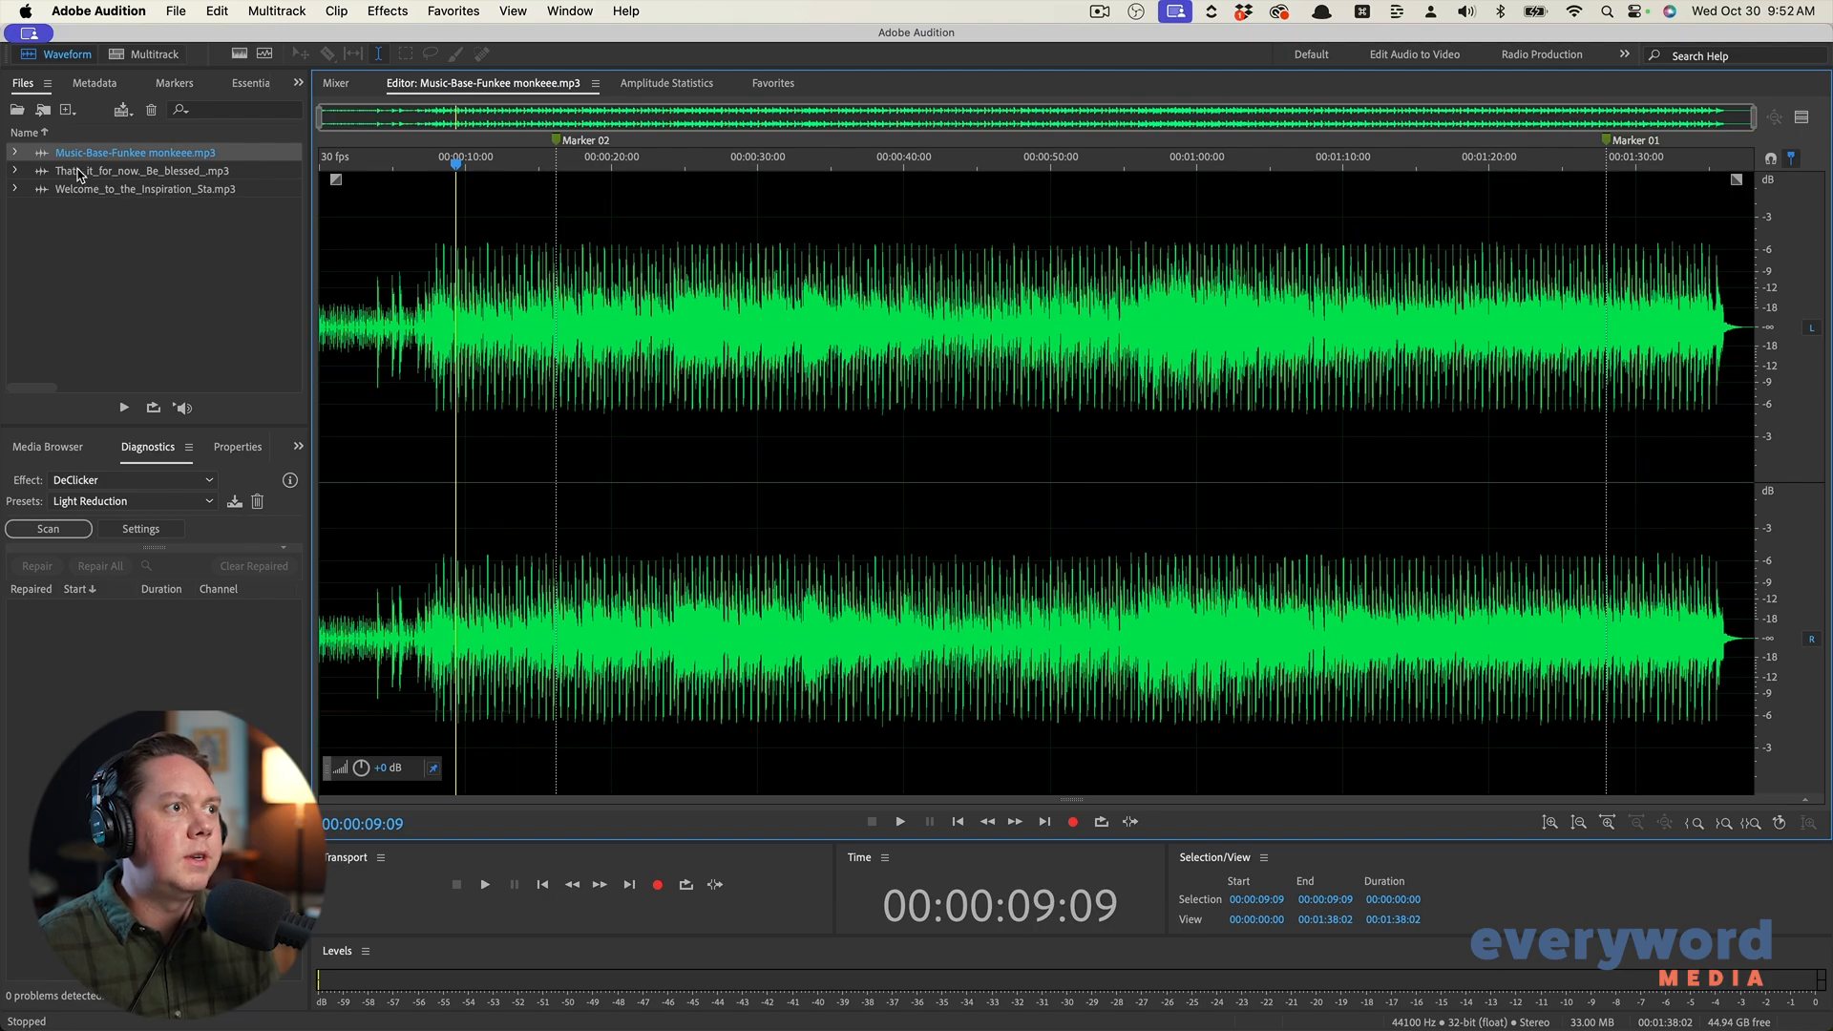
Open Thats_it_for_now._Be_blessed_.mp3 in the waveform editor and play it through to listen to the closing voice clip
double_click(80, 174)
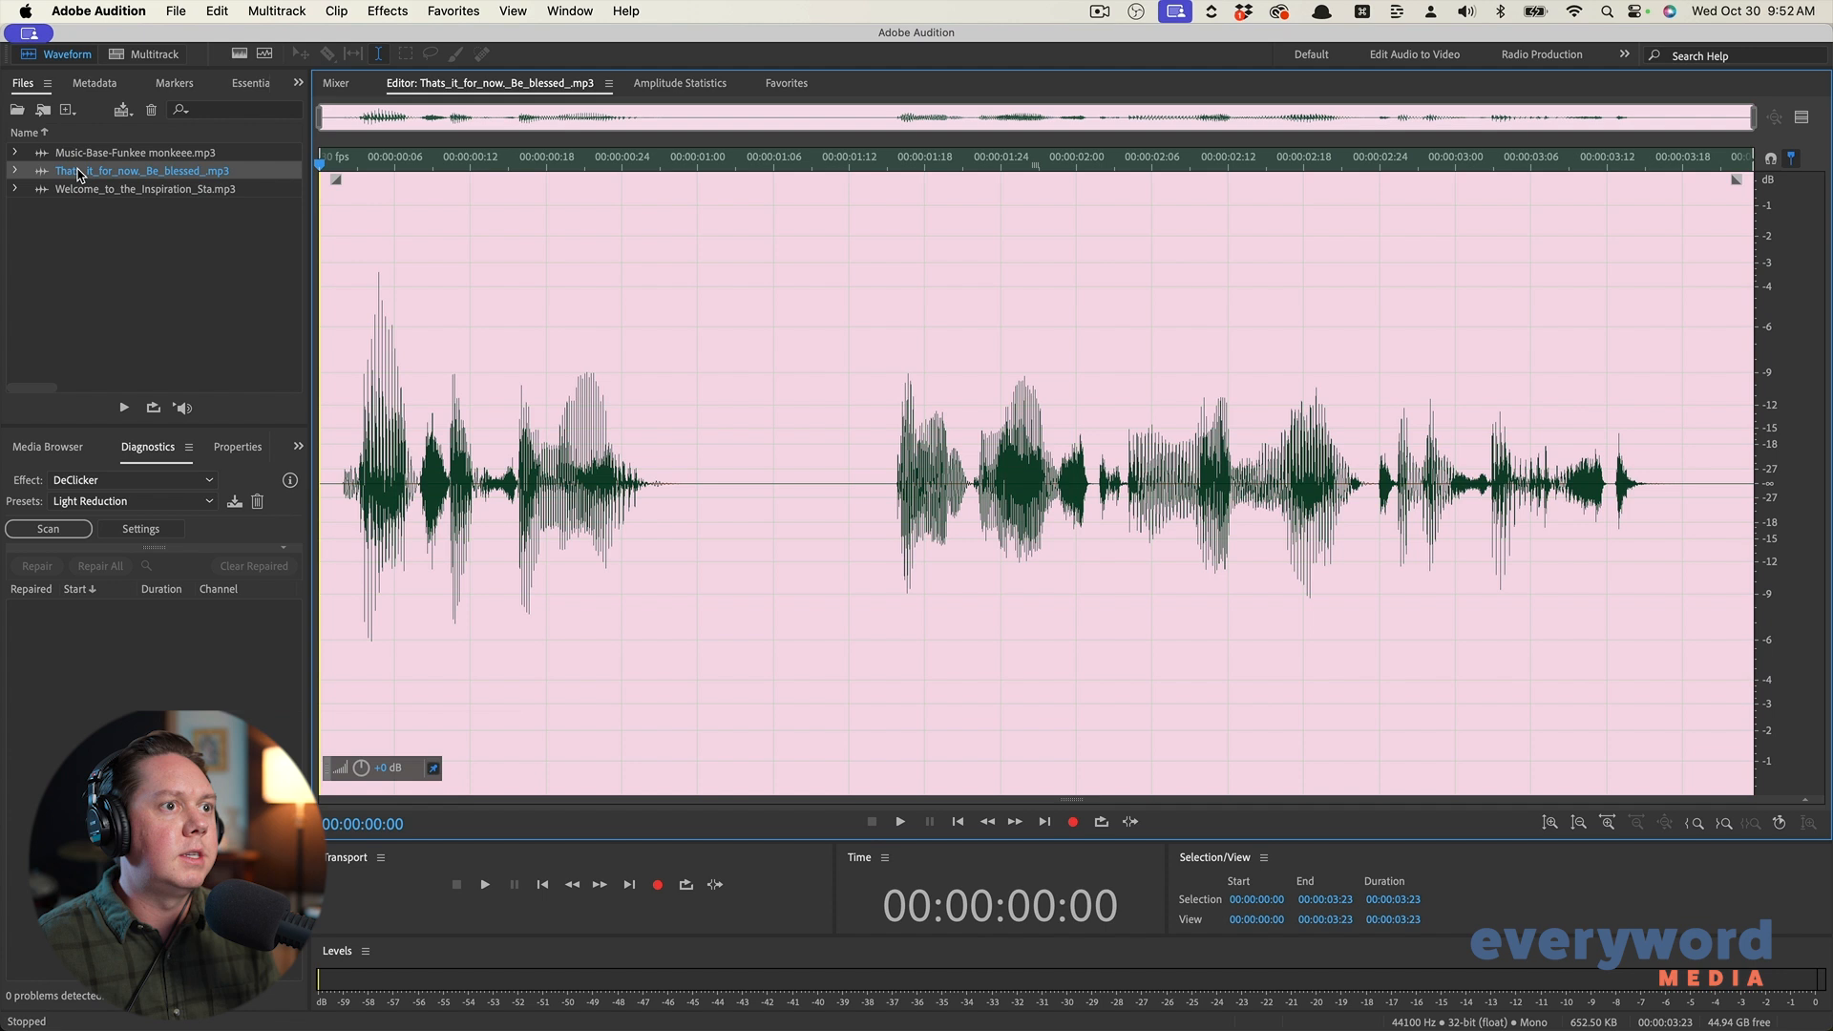
key(space)
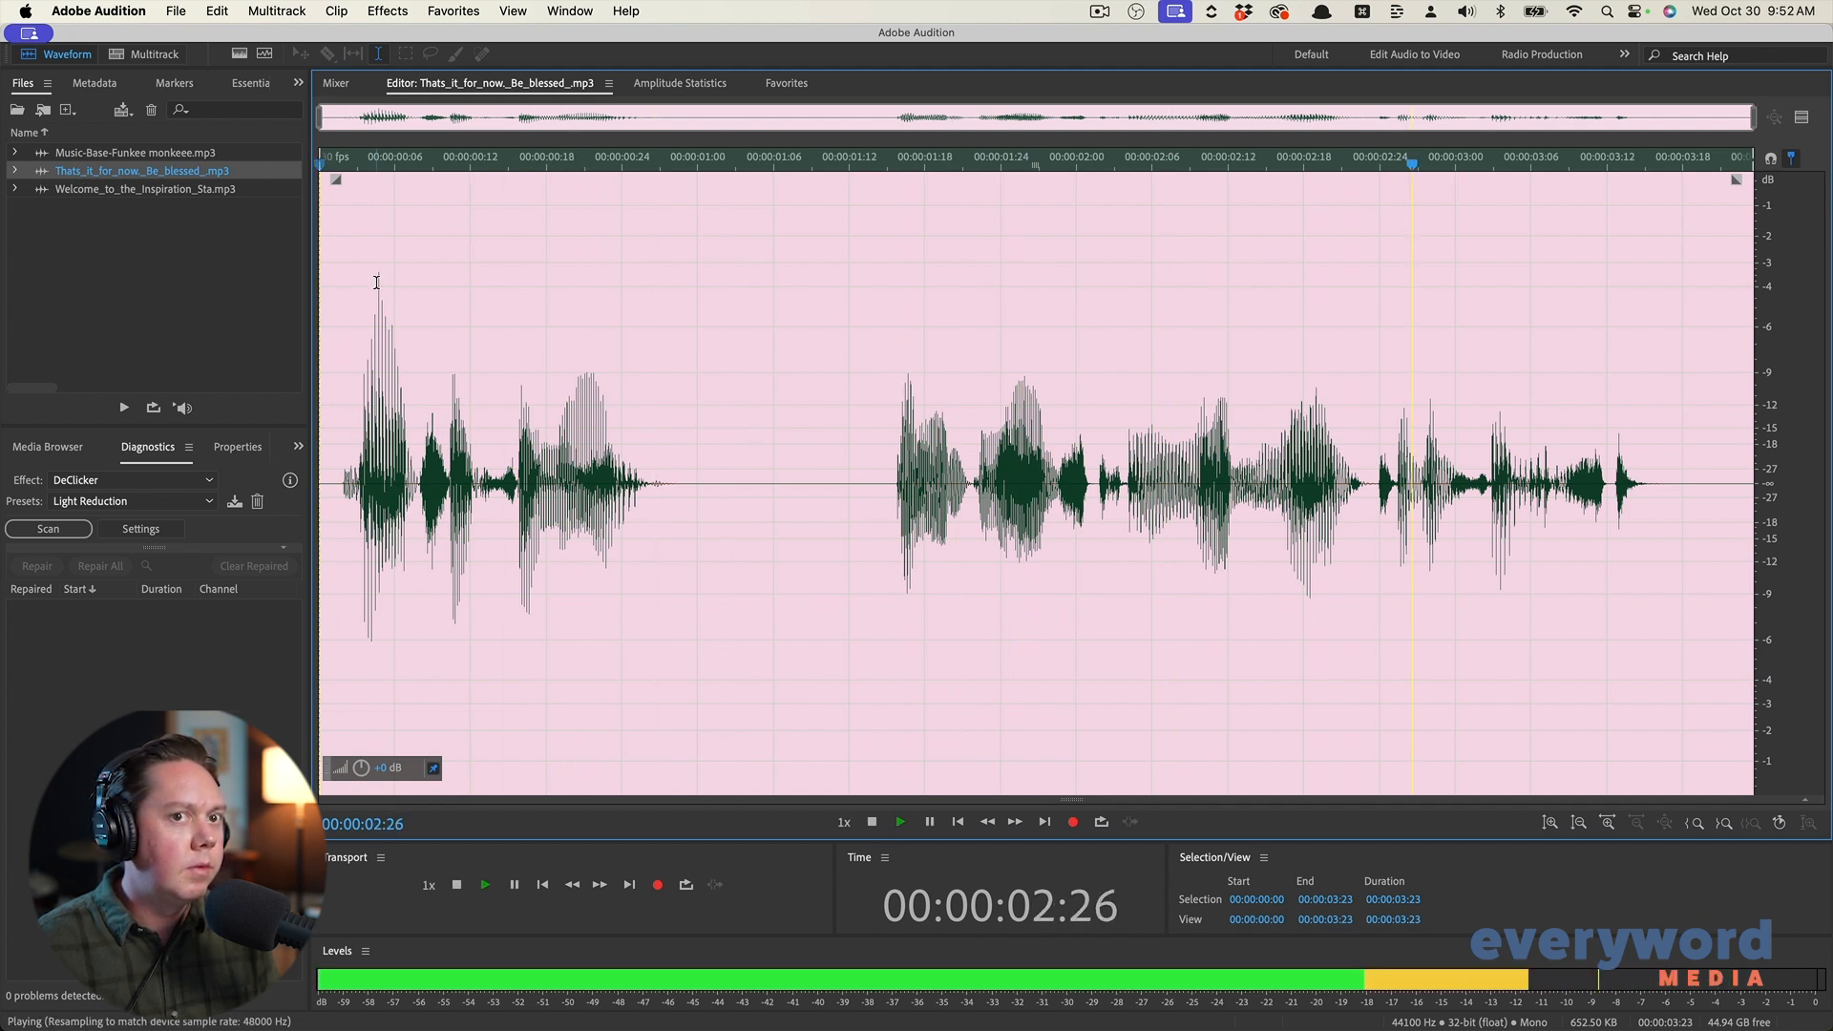
key(space)
key(space)
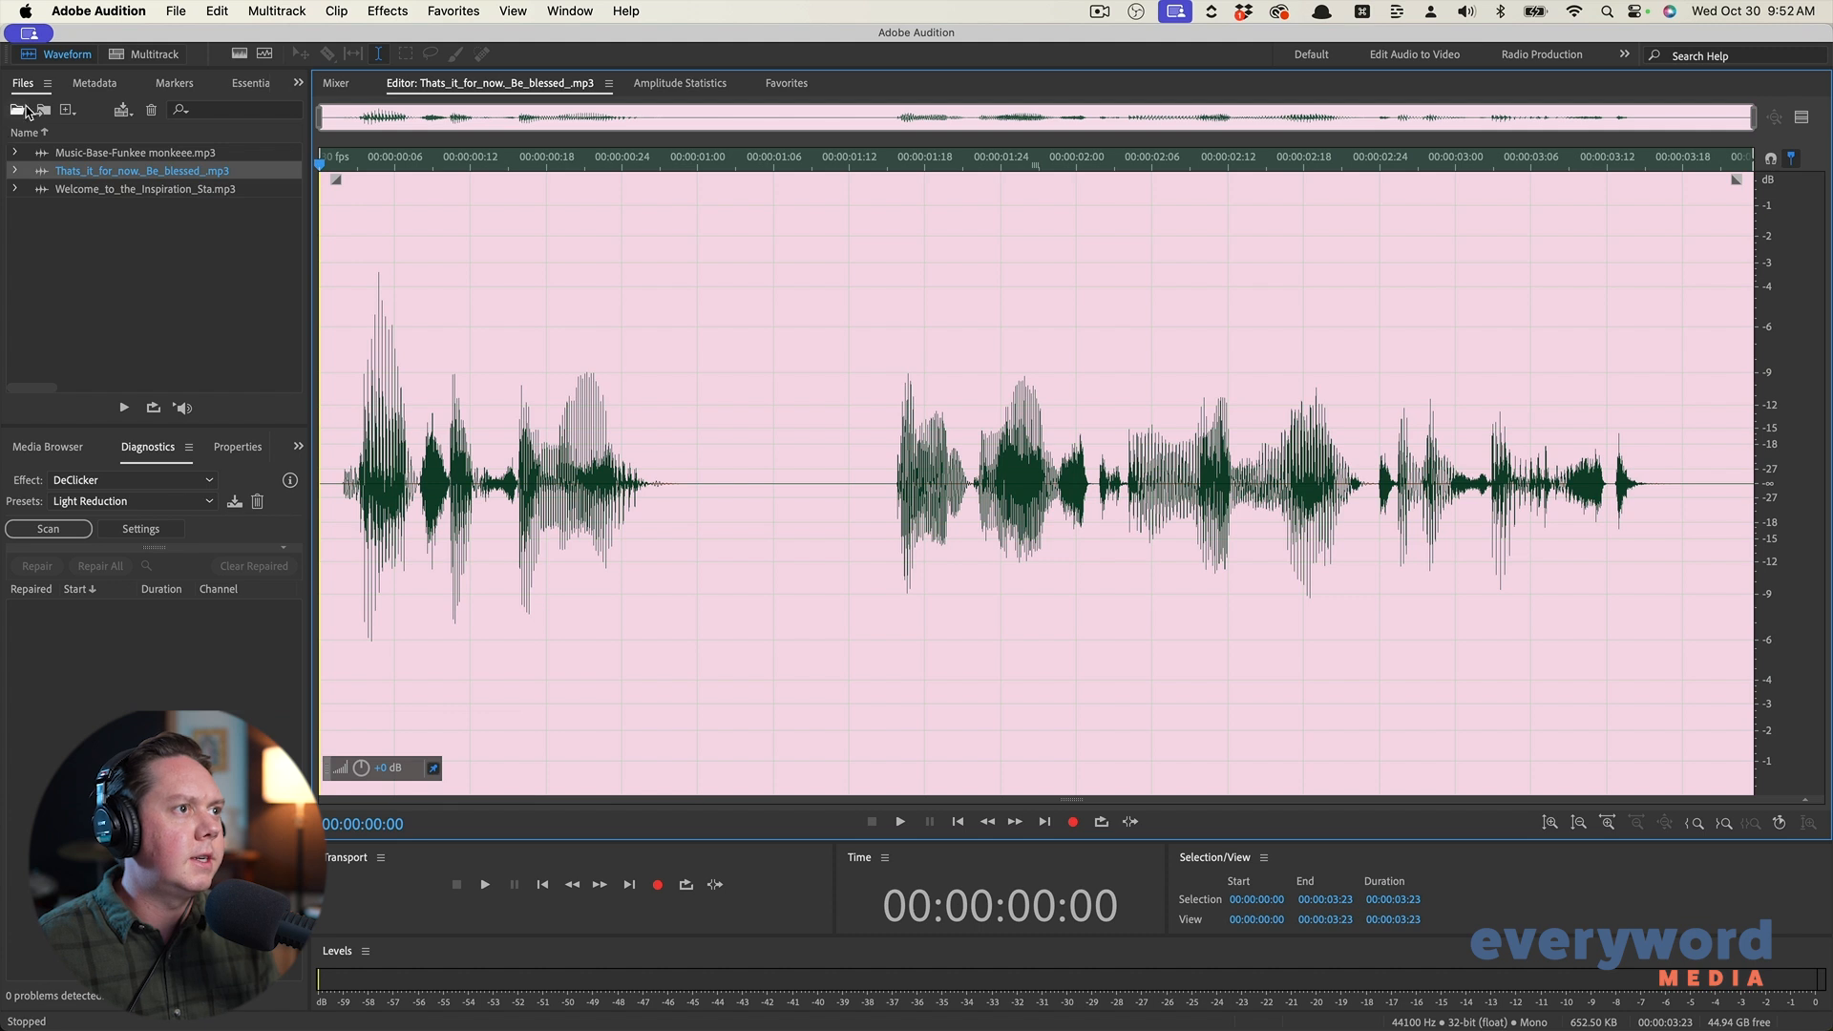
Open Welcome_to_the_Inspiration_Sta.mp3, play it from the start, and scan its amplitude statistics
double_click(129, 191)
key(space)
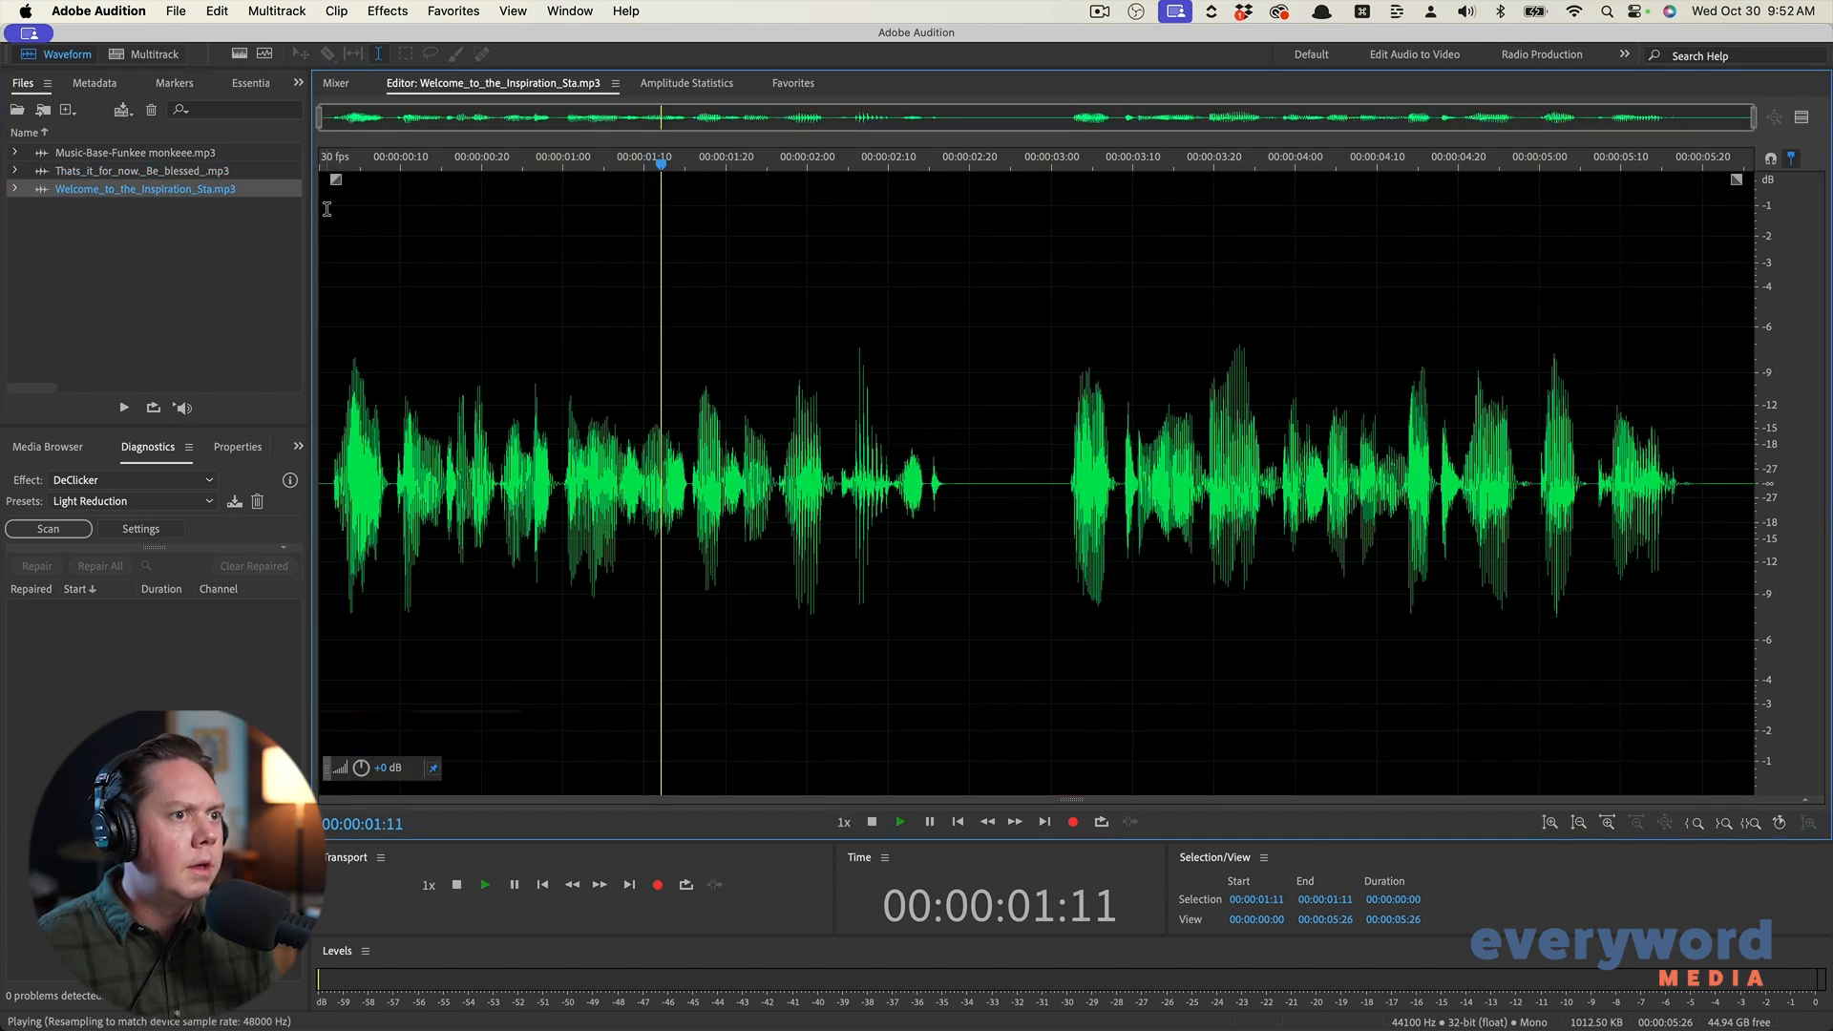
key(space)
click(335, 313)
key(space)
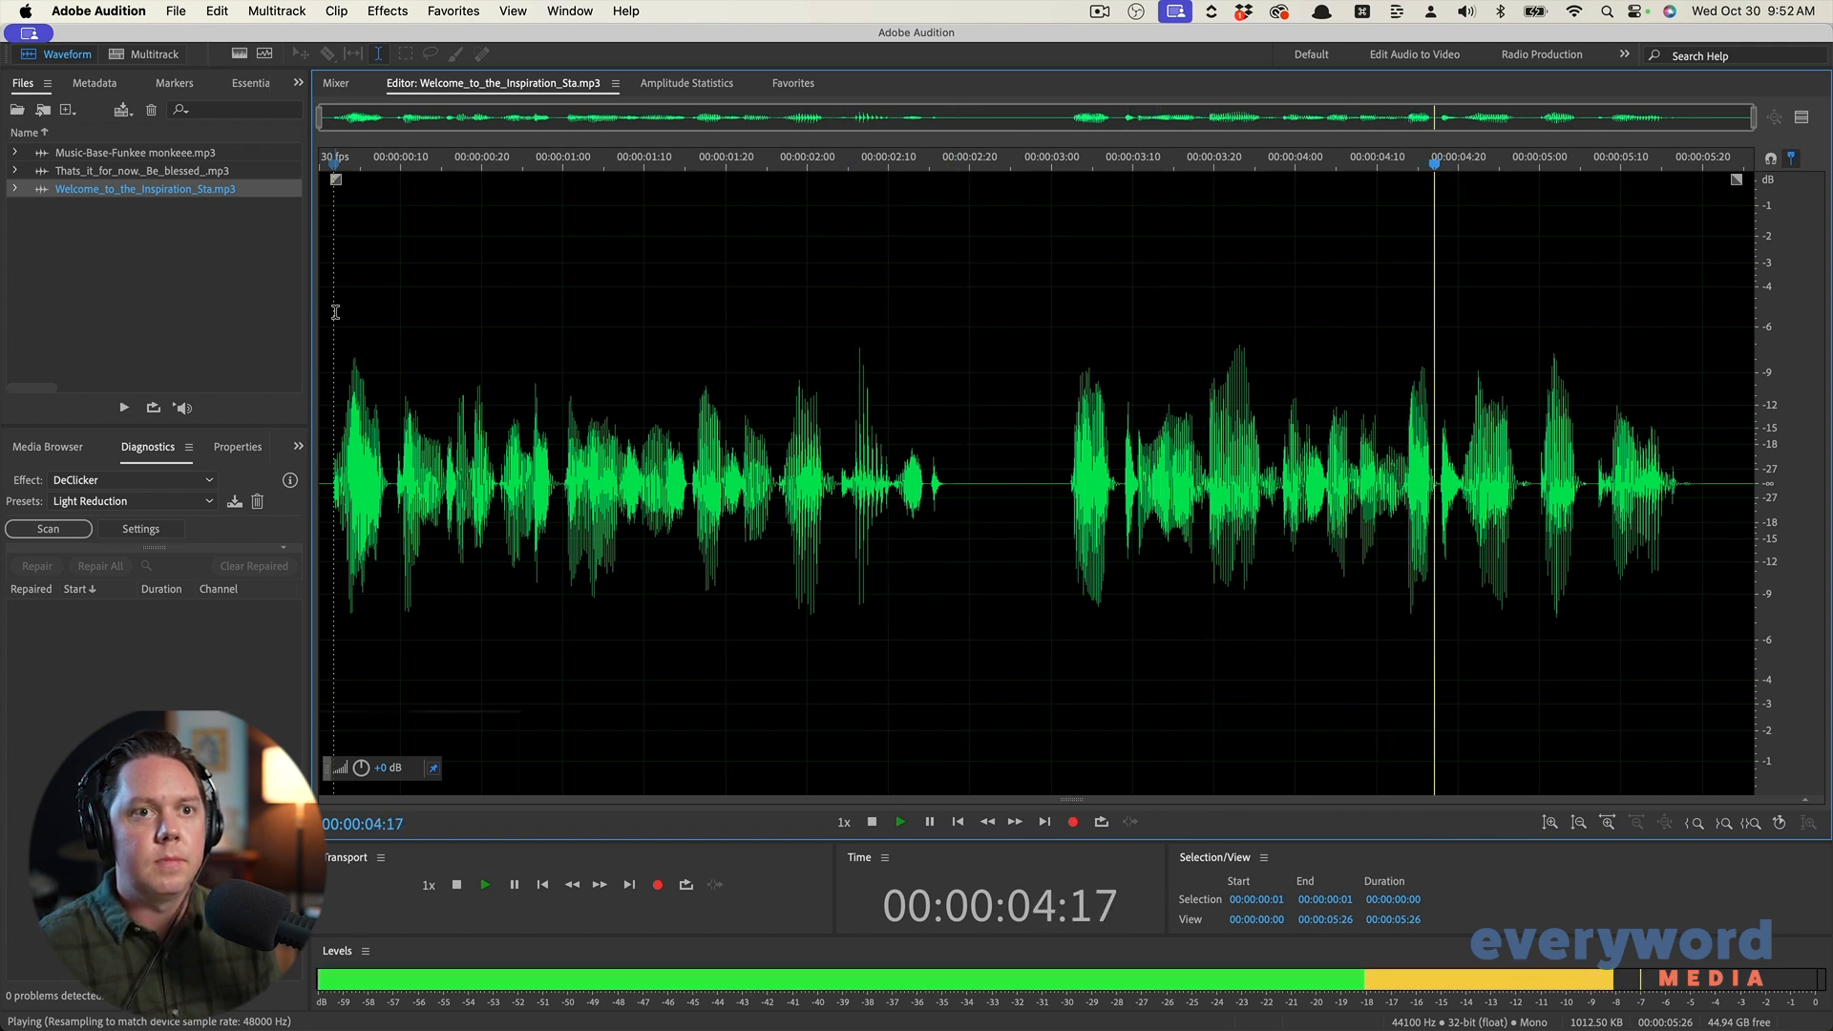
click(614, 496)
click(1077, 567)
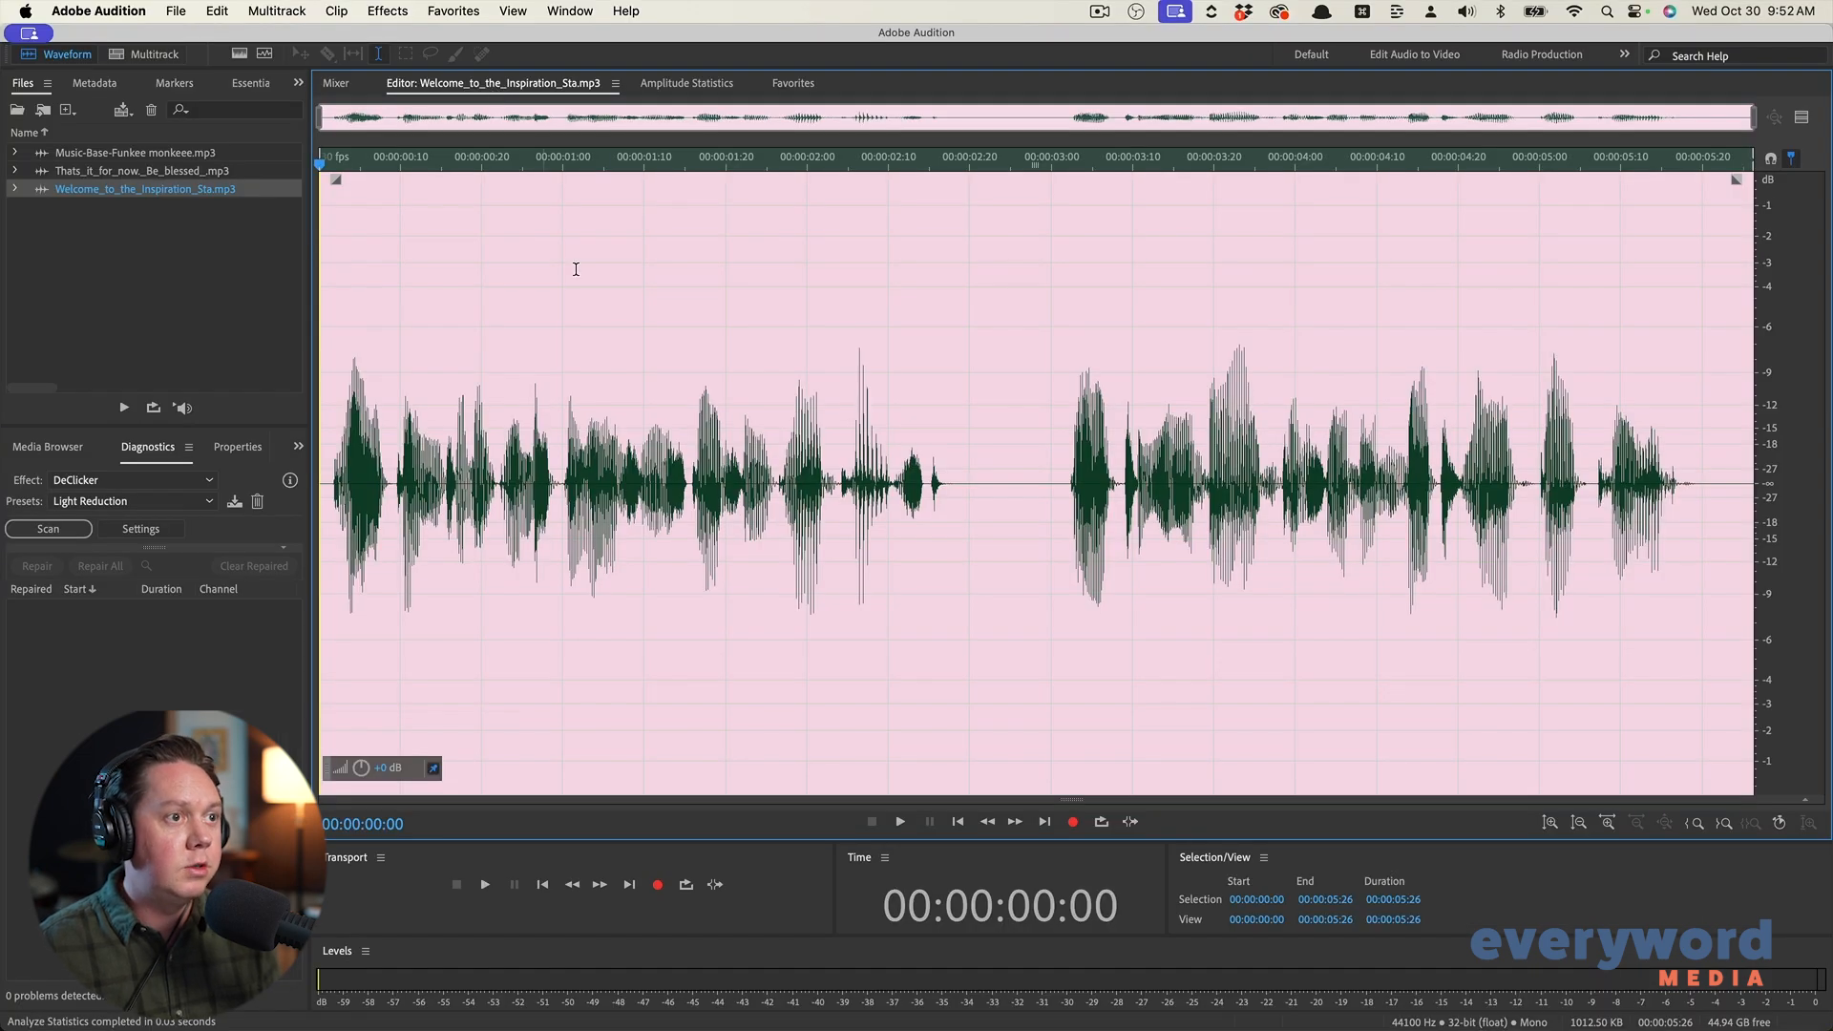
Normalize the whole welcome clip to -1 dB and check its loudness in the amplitude statistics
click(616, 340)
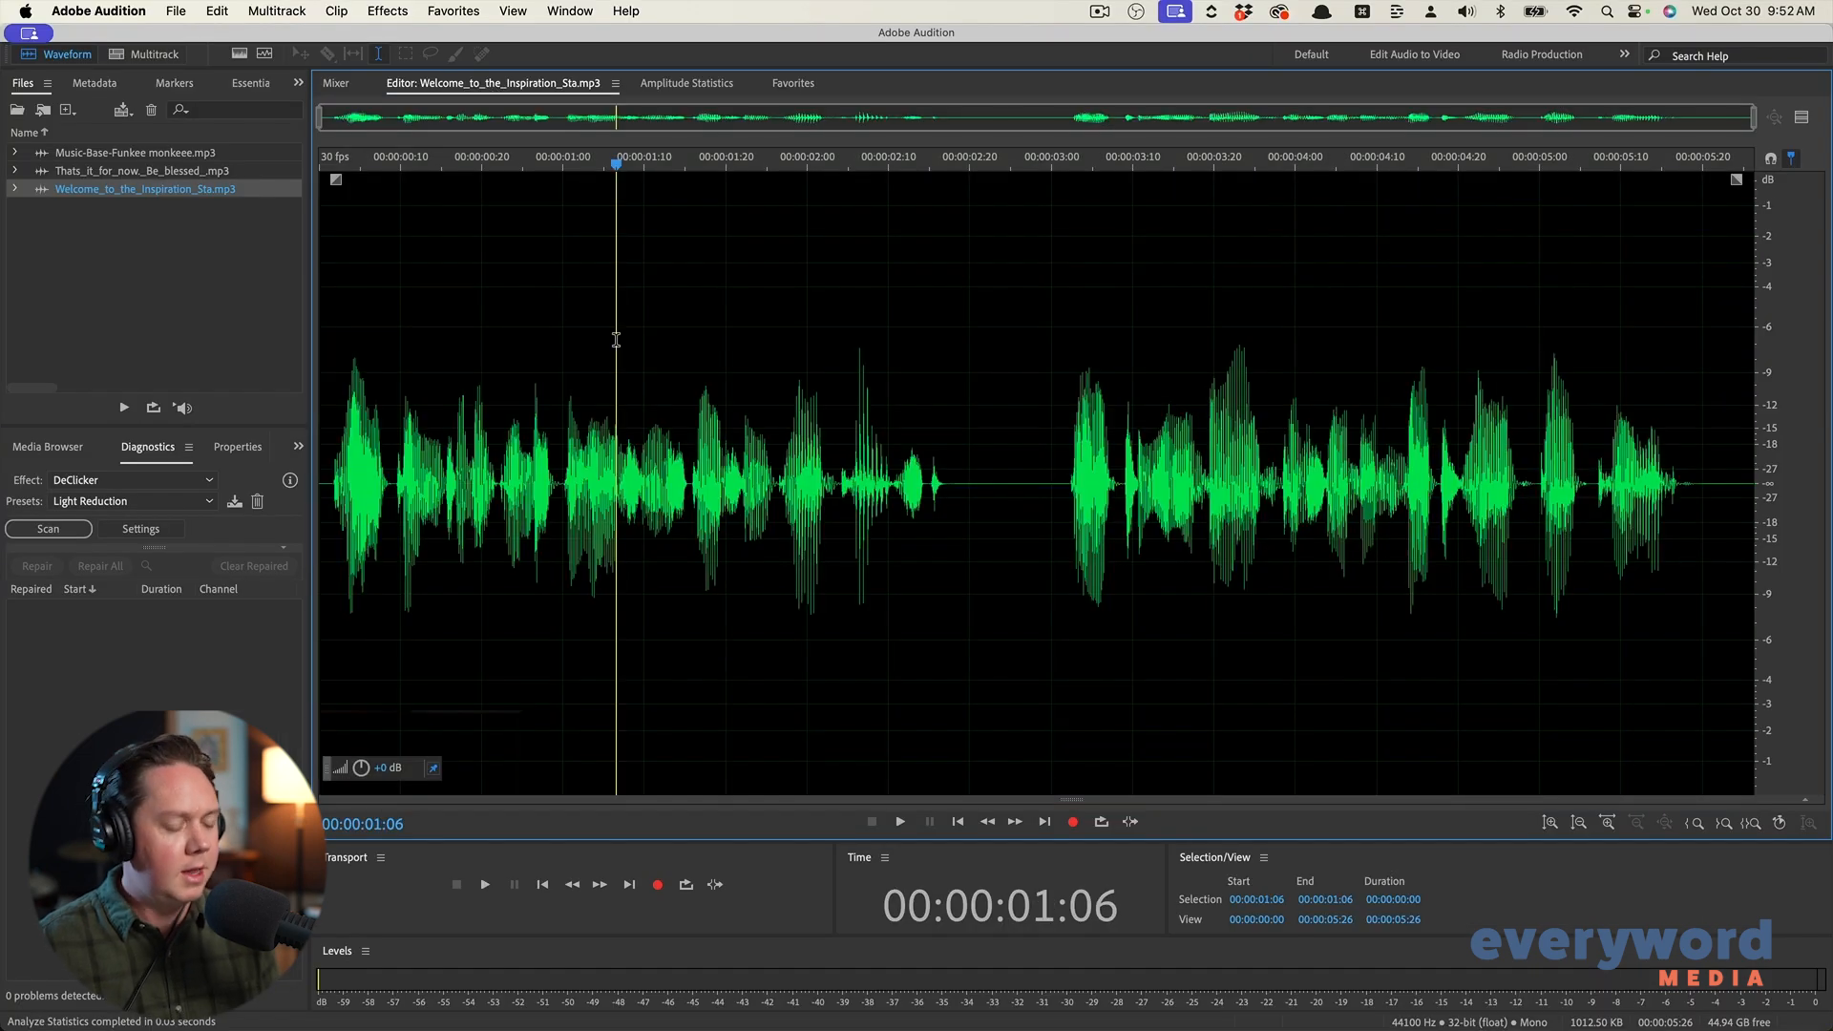
key(n)
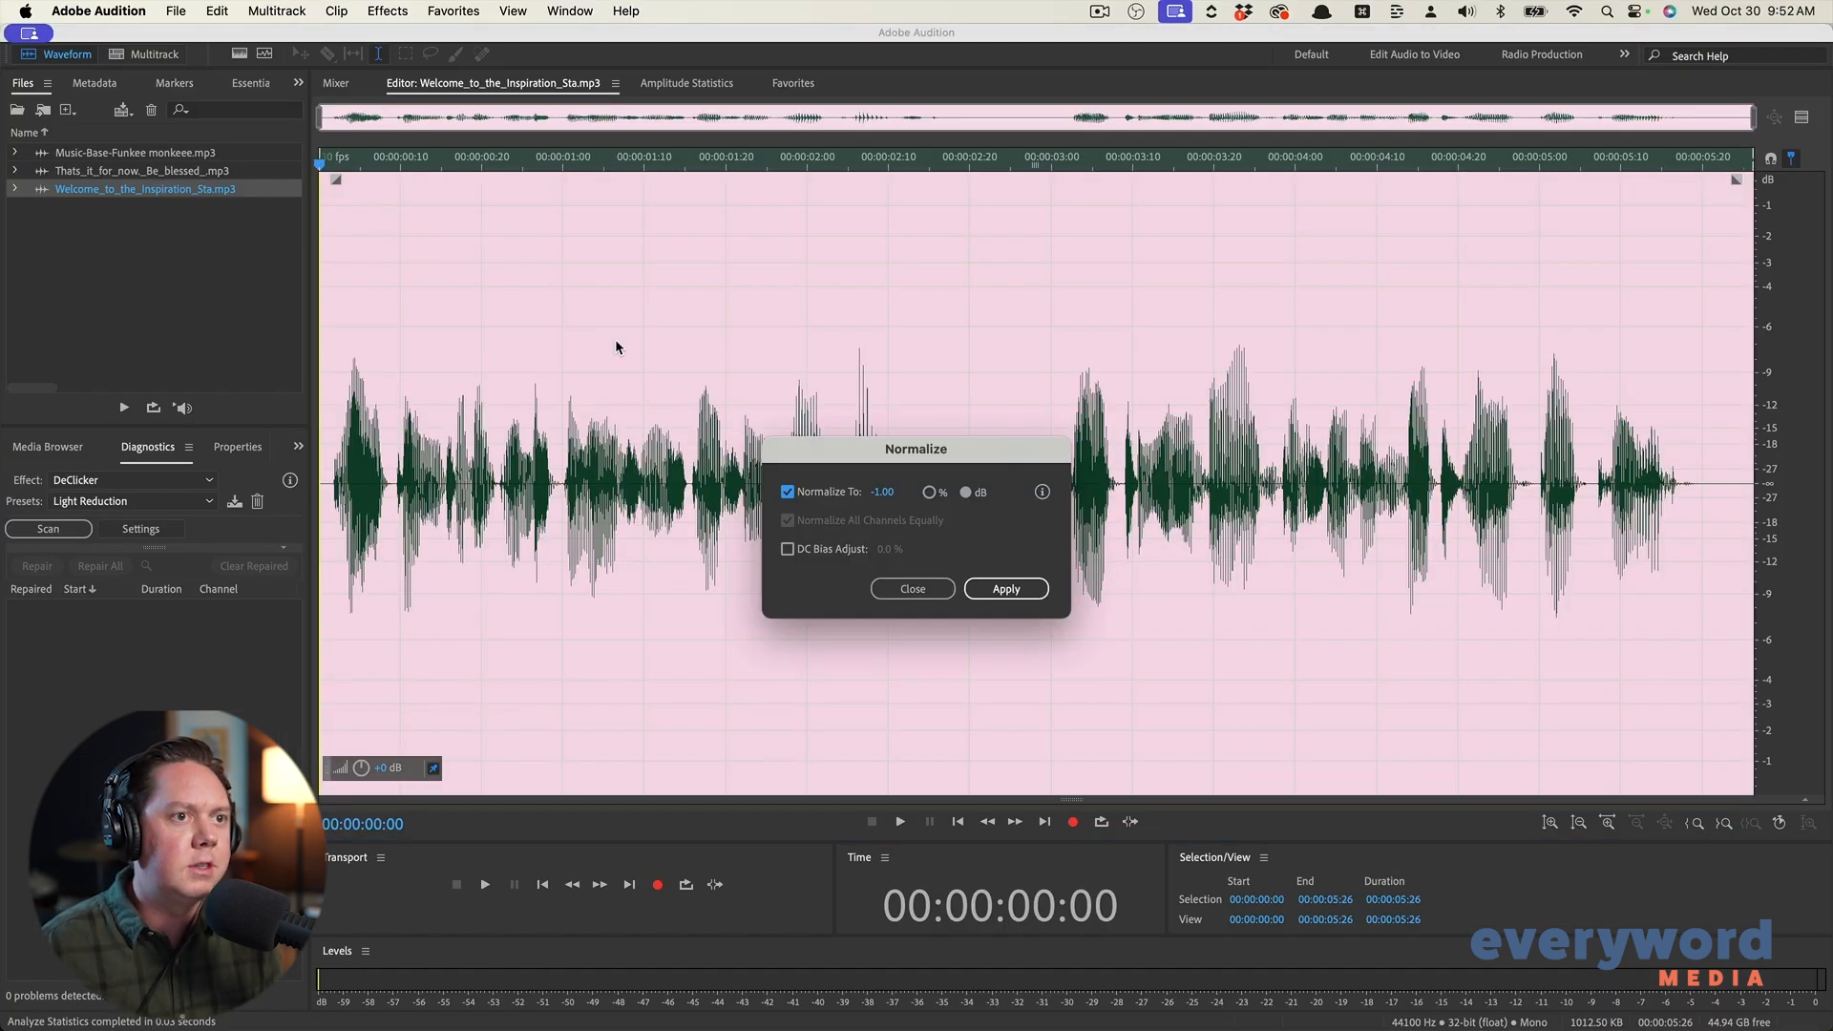
key(Return)
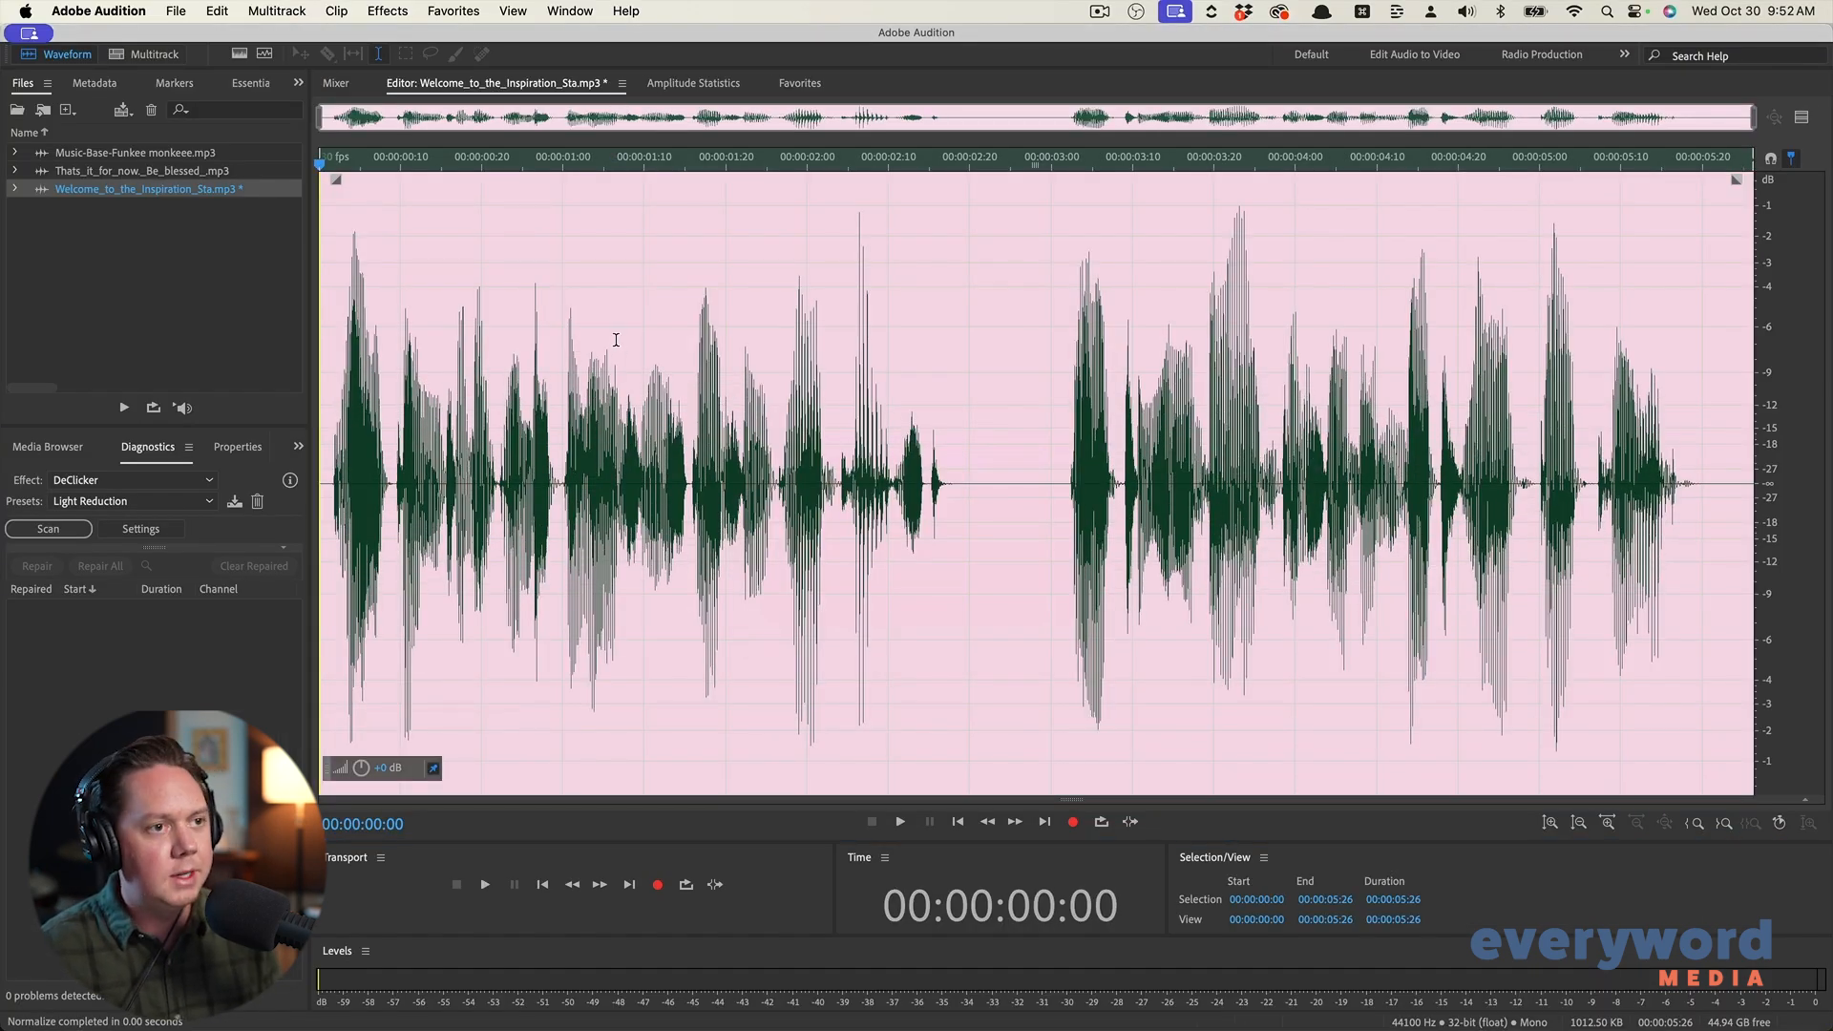
key(alt+x)
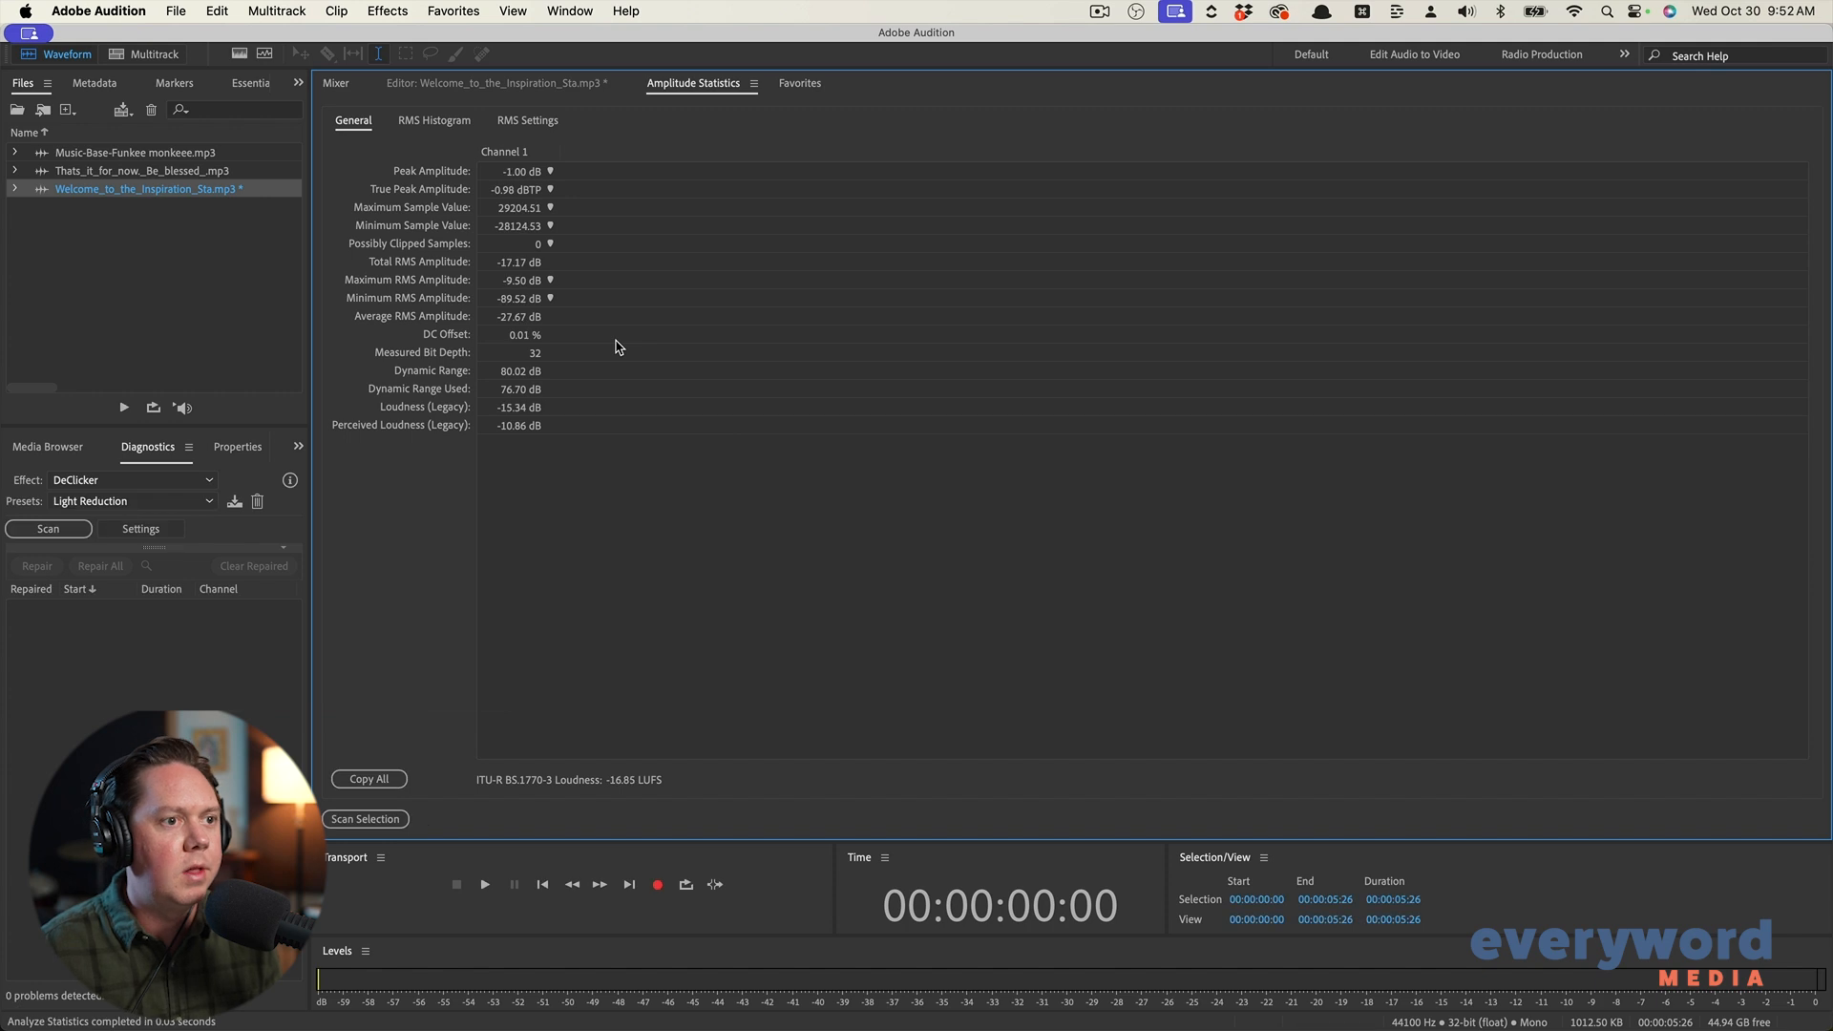
click(576, 87)
click(667, 461)
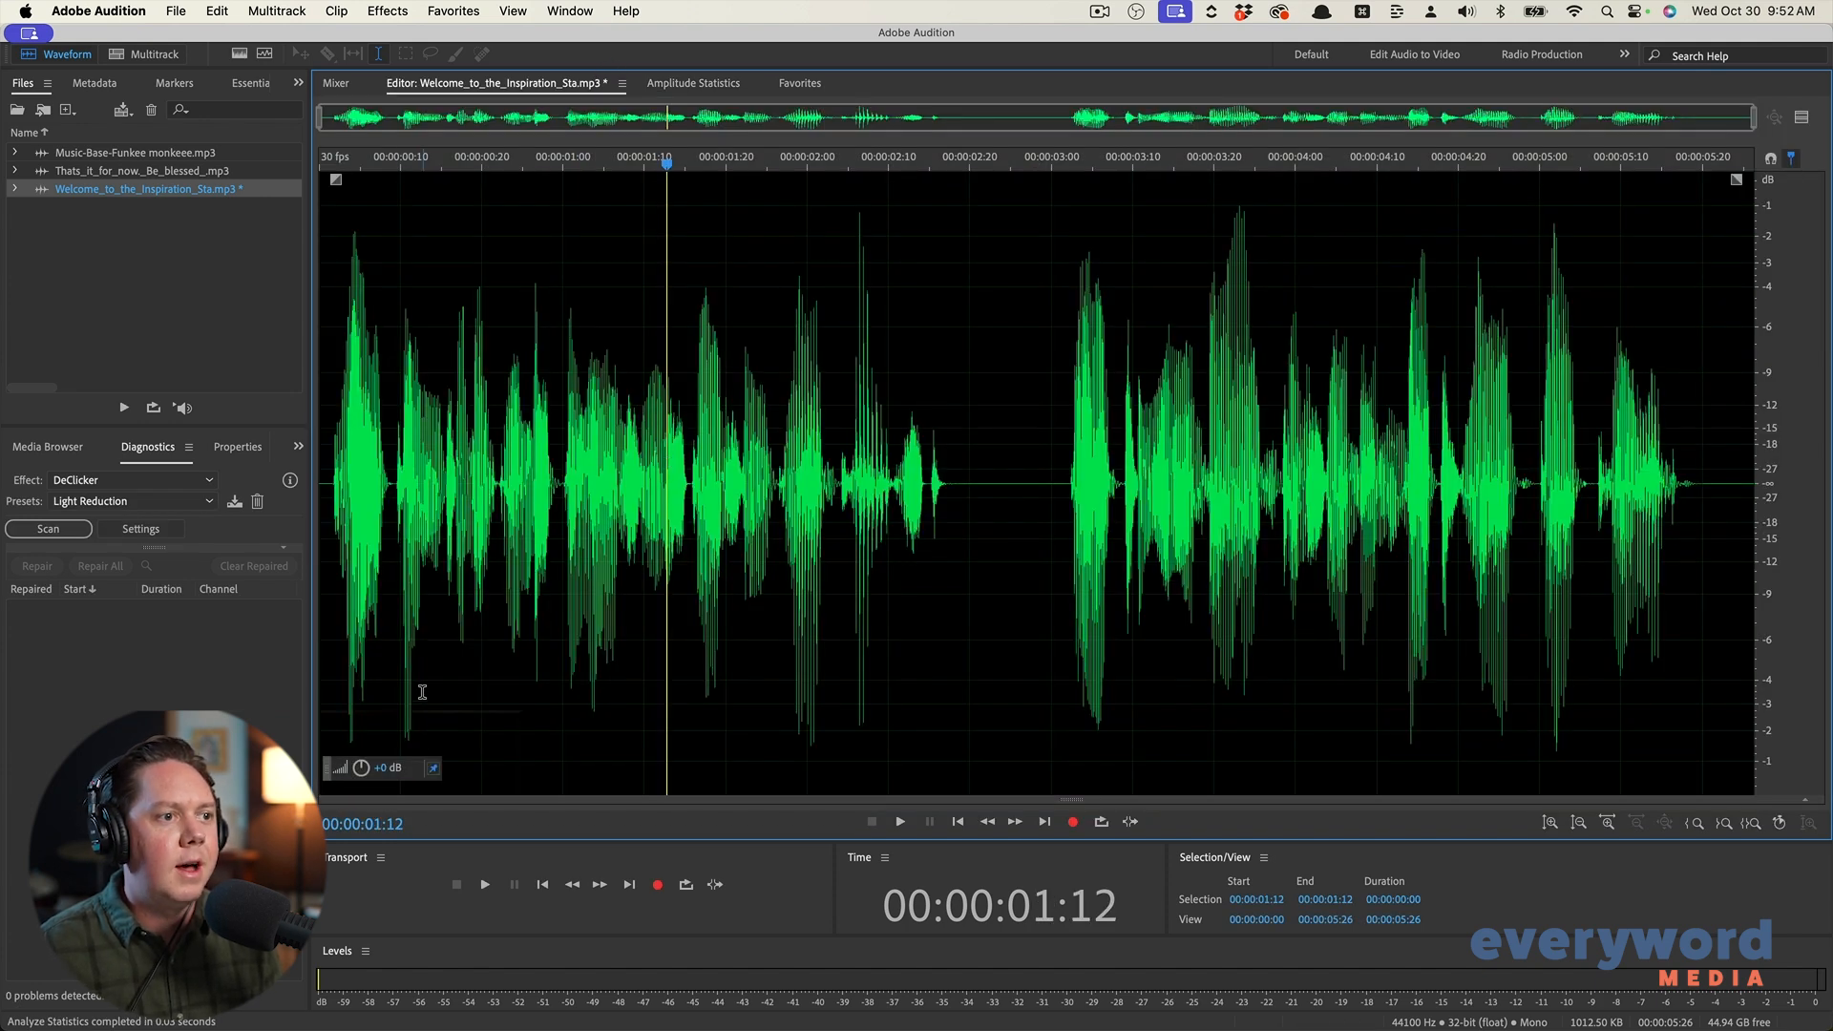
Lower the welcome clip's volume by 2 dB and rescan its amplitude statistics
click(384, 770)
text(-2)
key(Return)
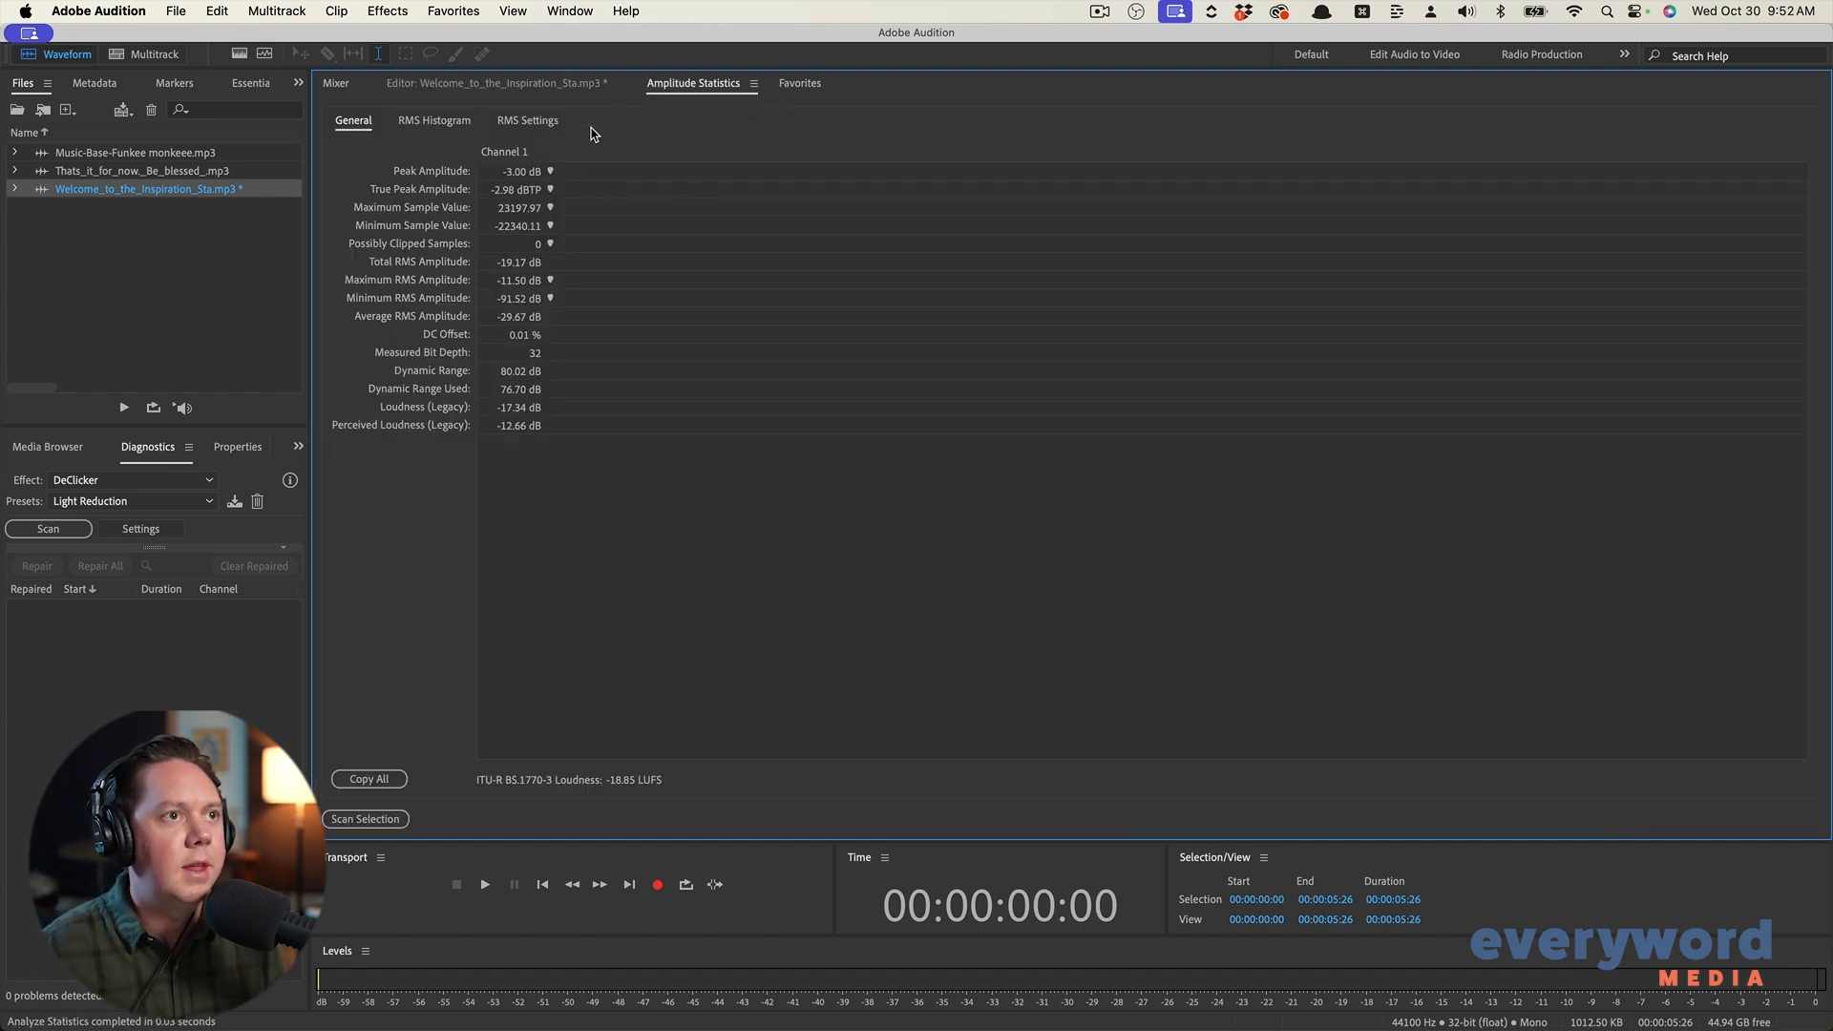
click(556, 85)
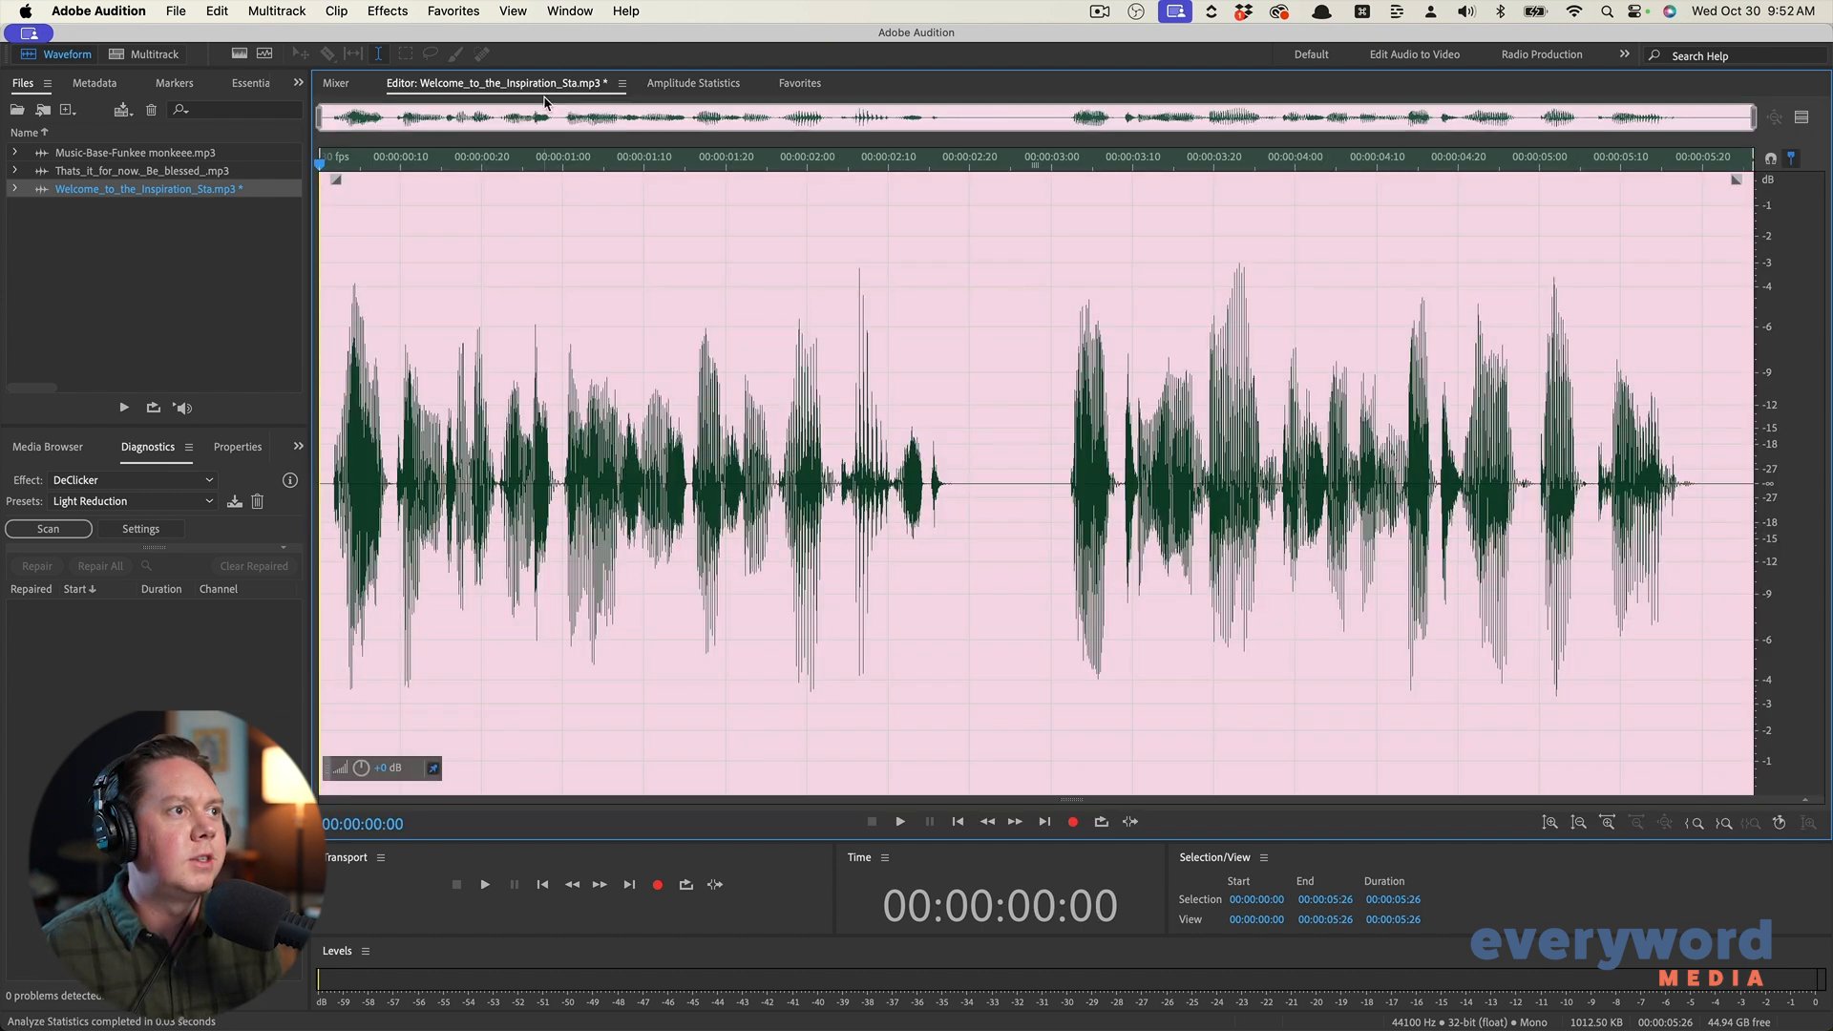
Normalize Thats_it_for_now._Be_blessed_.mp3 to -1 dB, raise its loudness while keeping that peak, and check its amplitude statistics
double_click(199, 172)
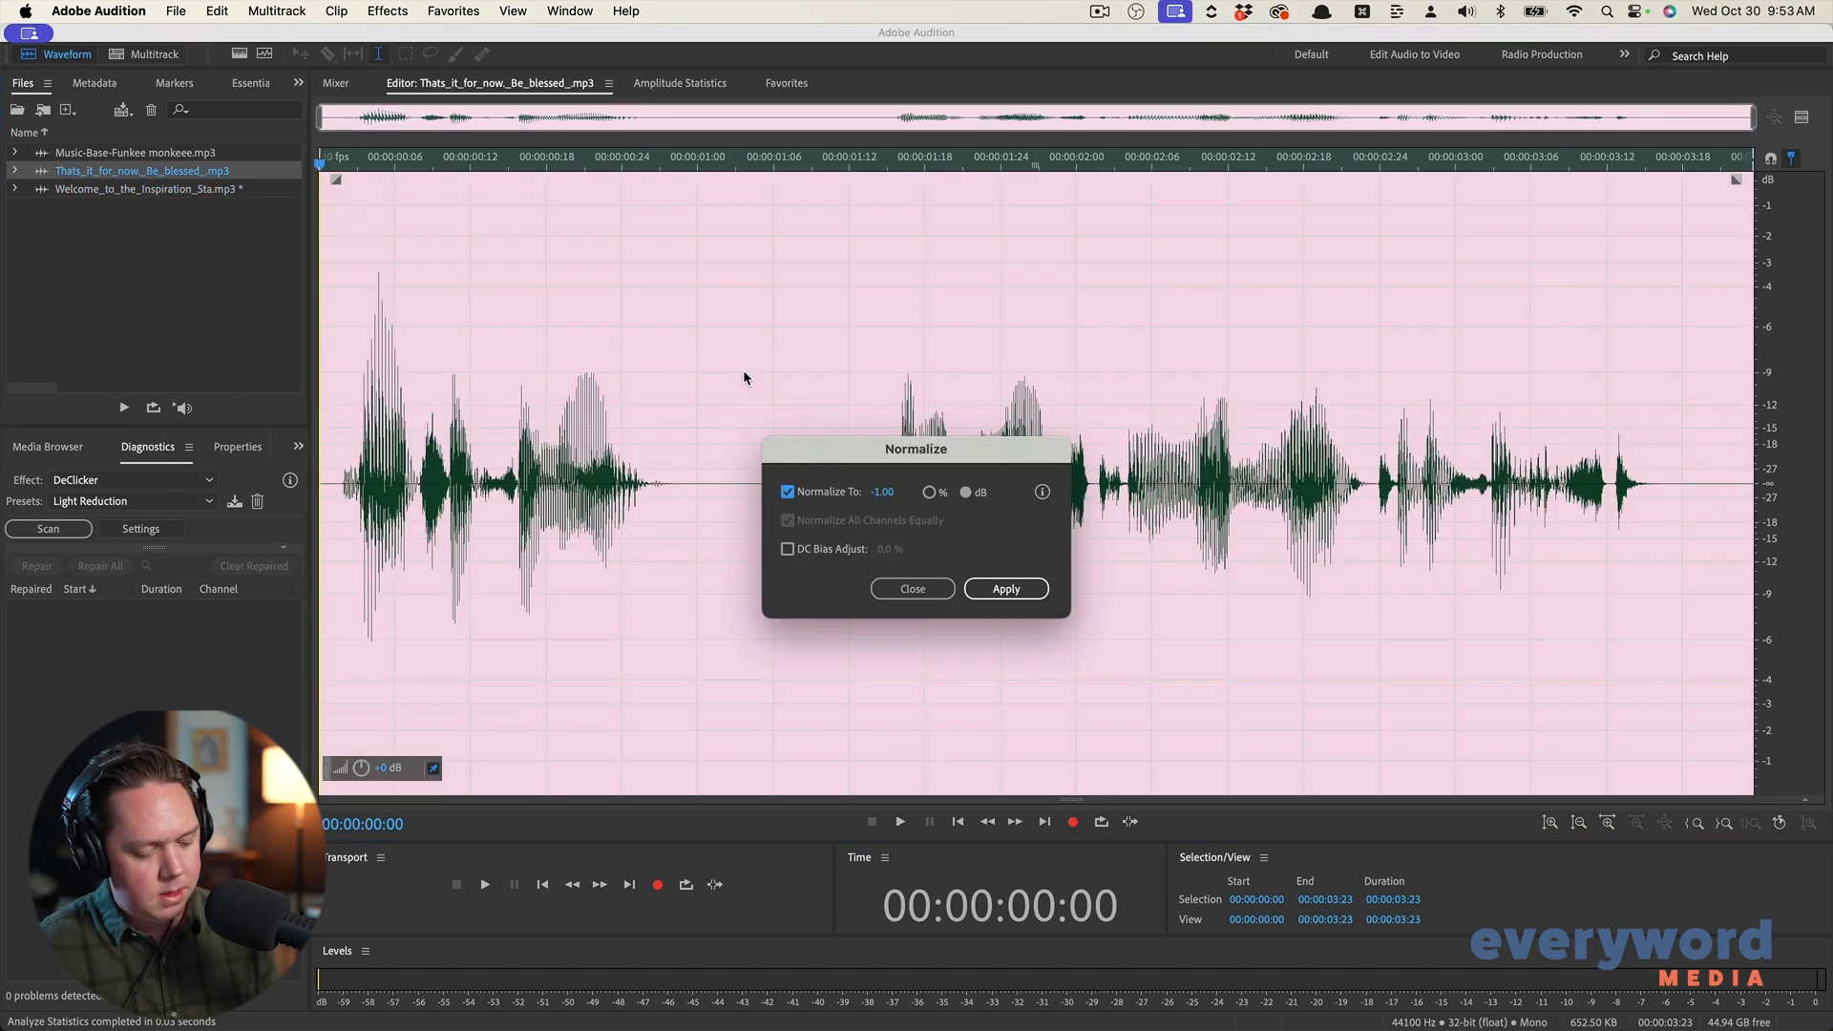
key(Return)
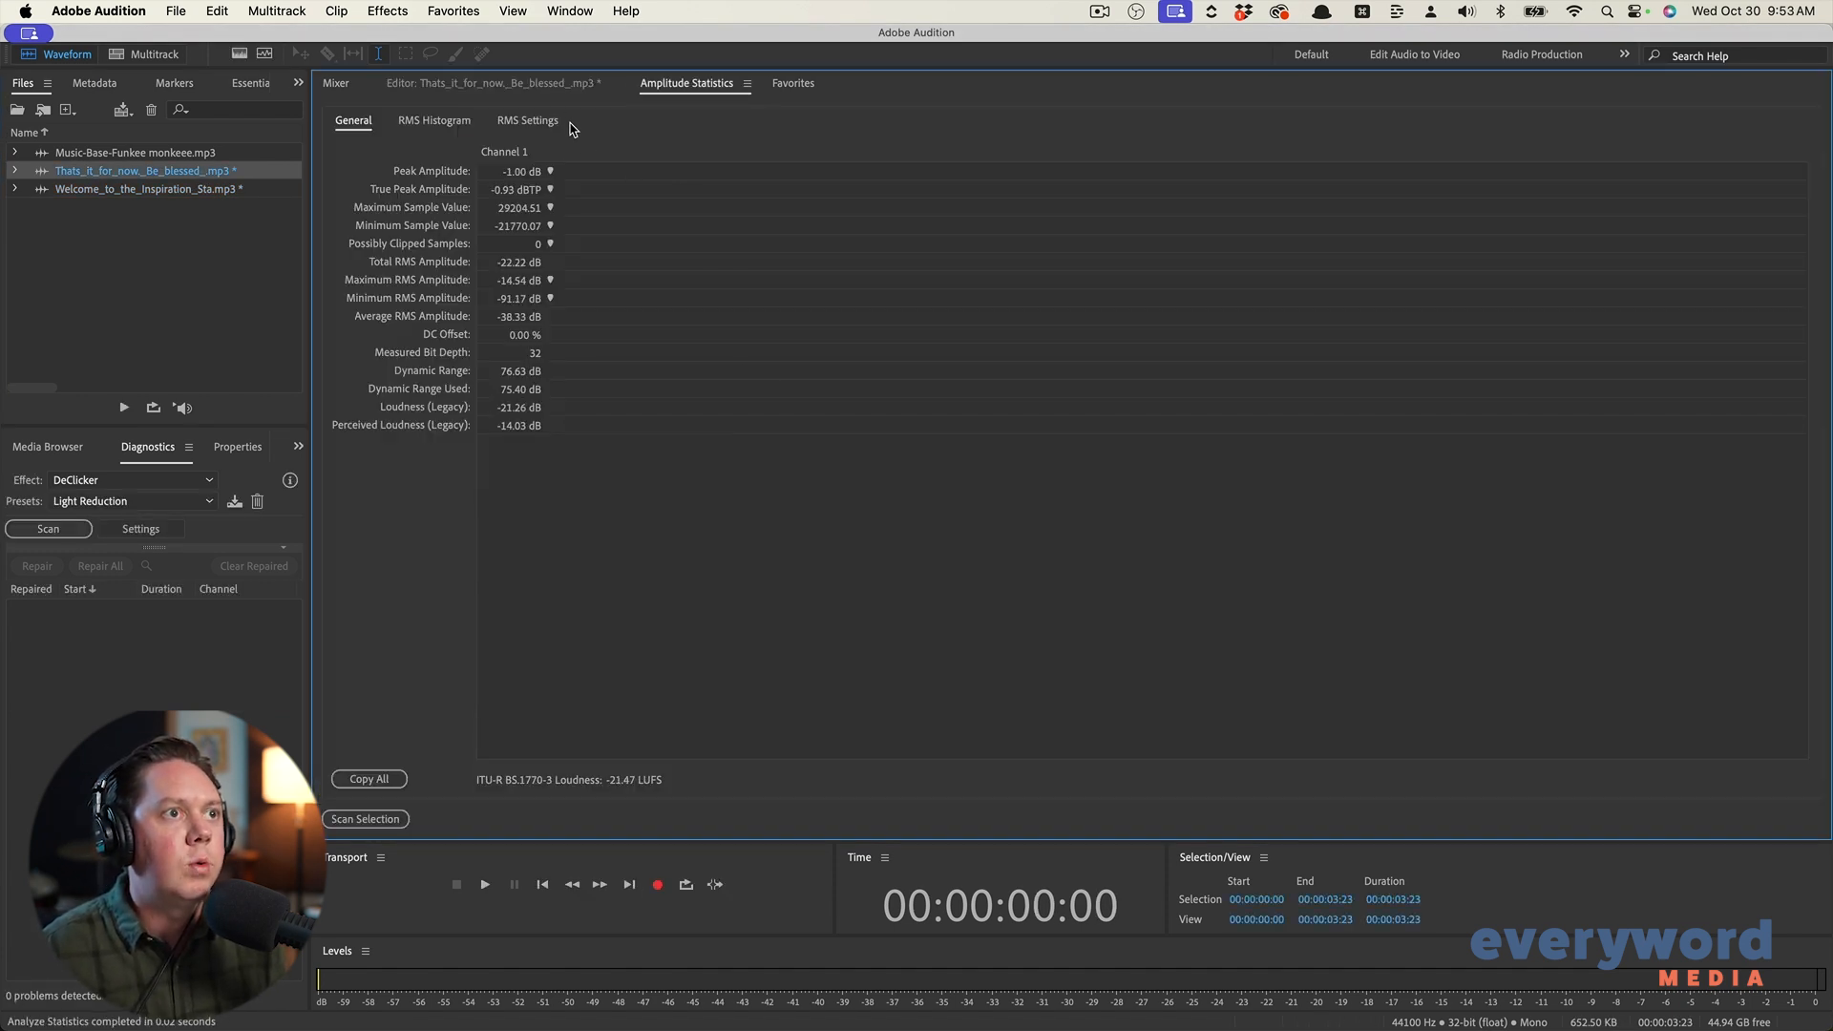
click(554, 88)
click(730, 412)
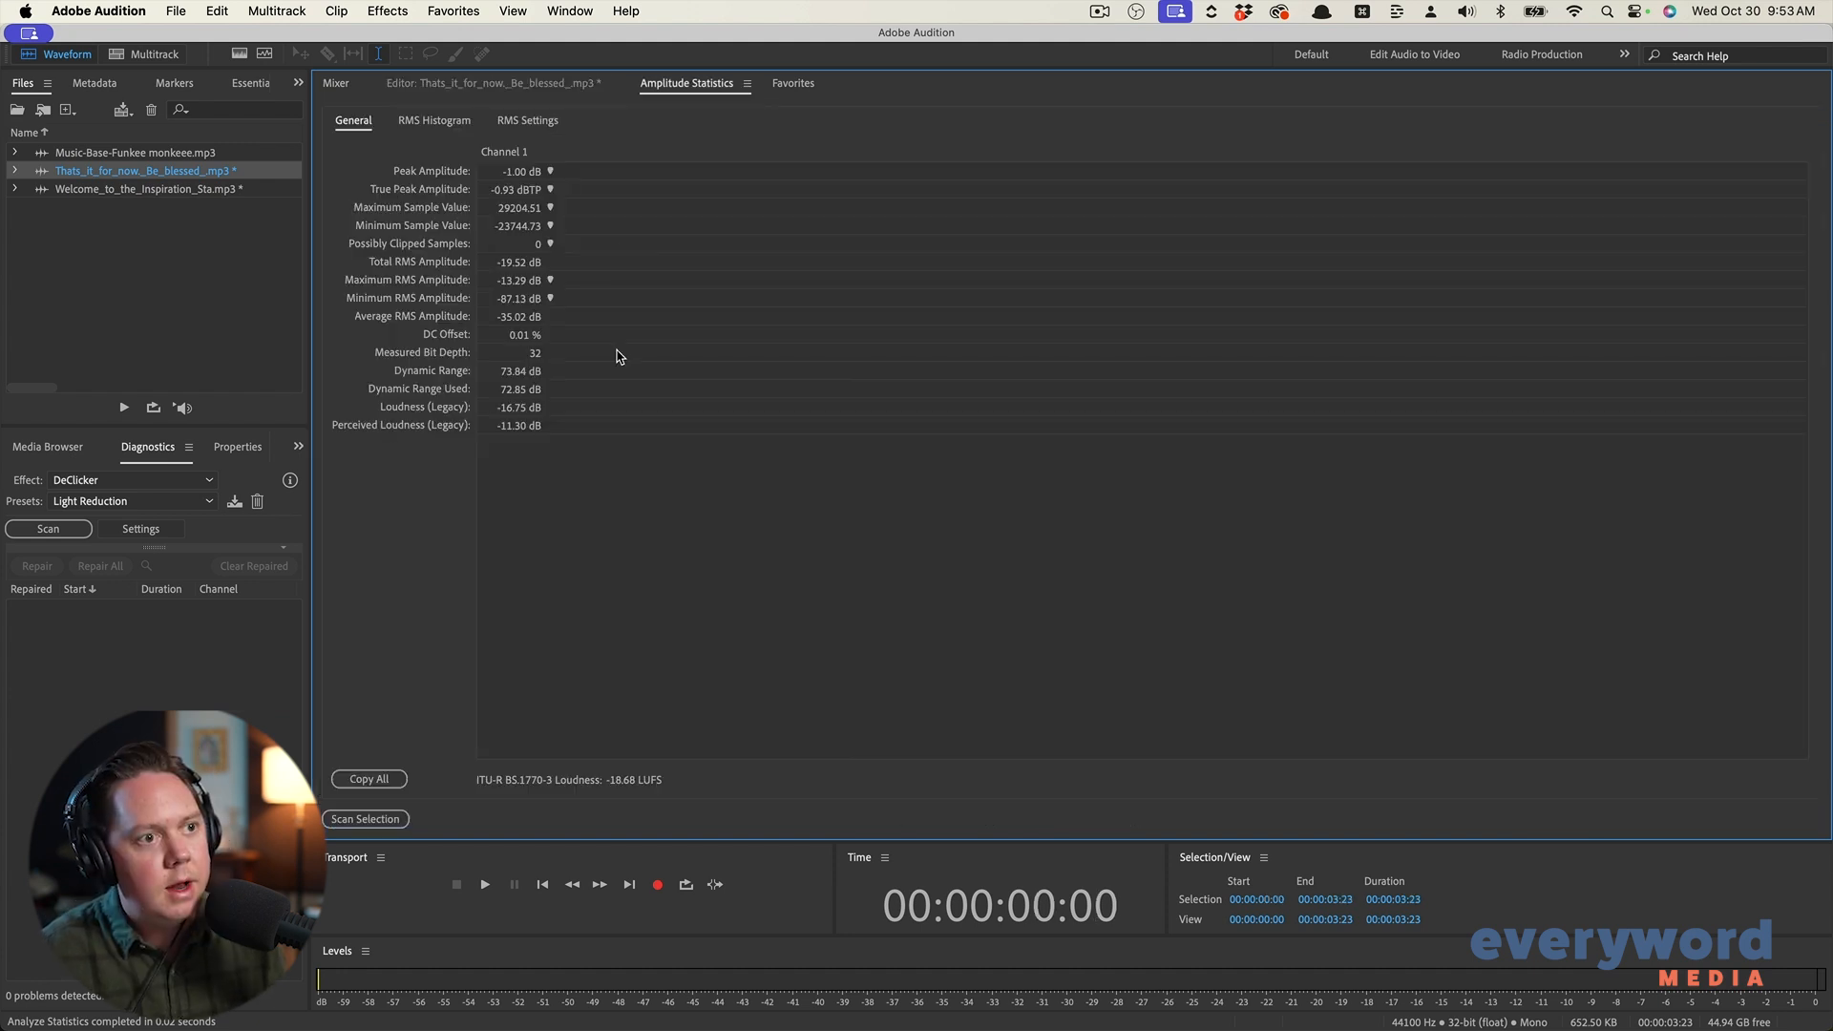
click(550, 84)
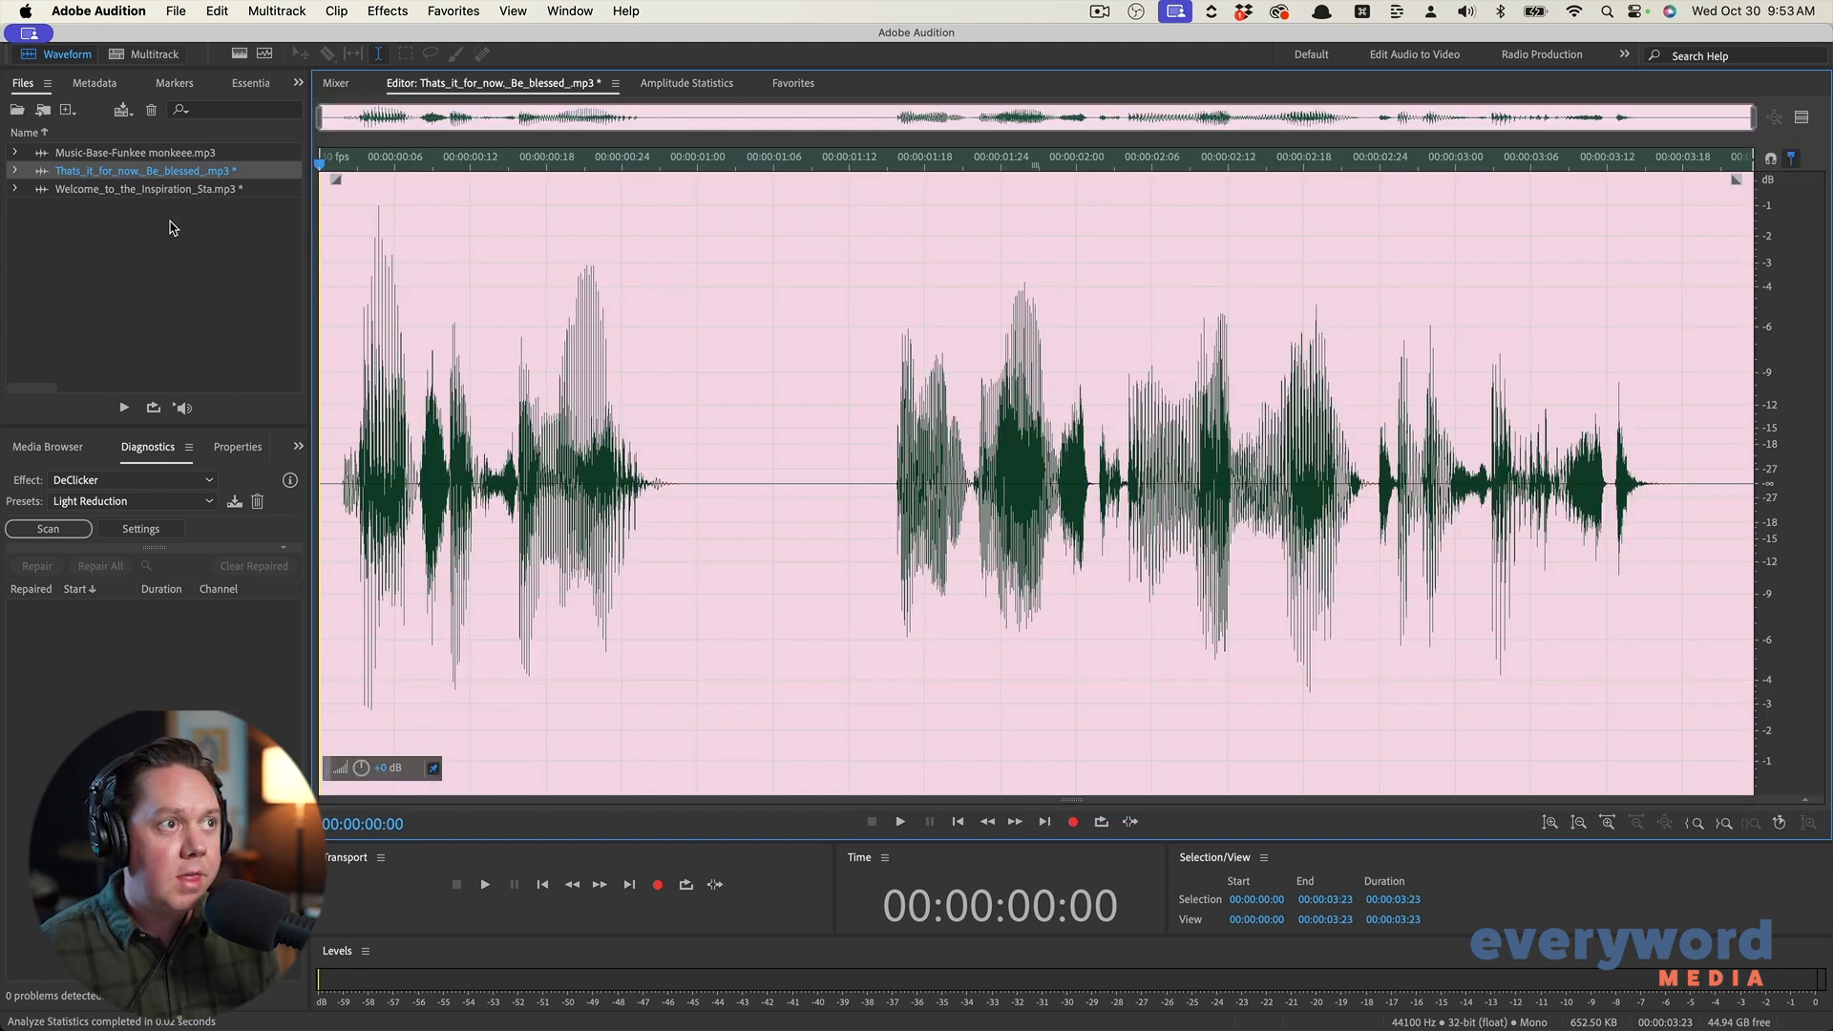
Save the closing clip as Thats_it_for_now._Be_blessed__processed.mp3 in the 3. Show Elements folder and the welcome clip as Welcome_to_the_Inspiration_St_processed.mp3
click(168, 177)
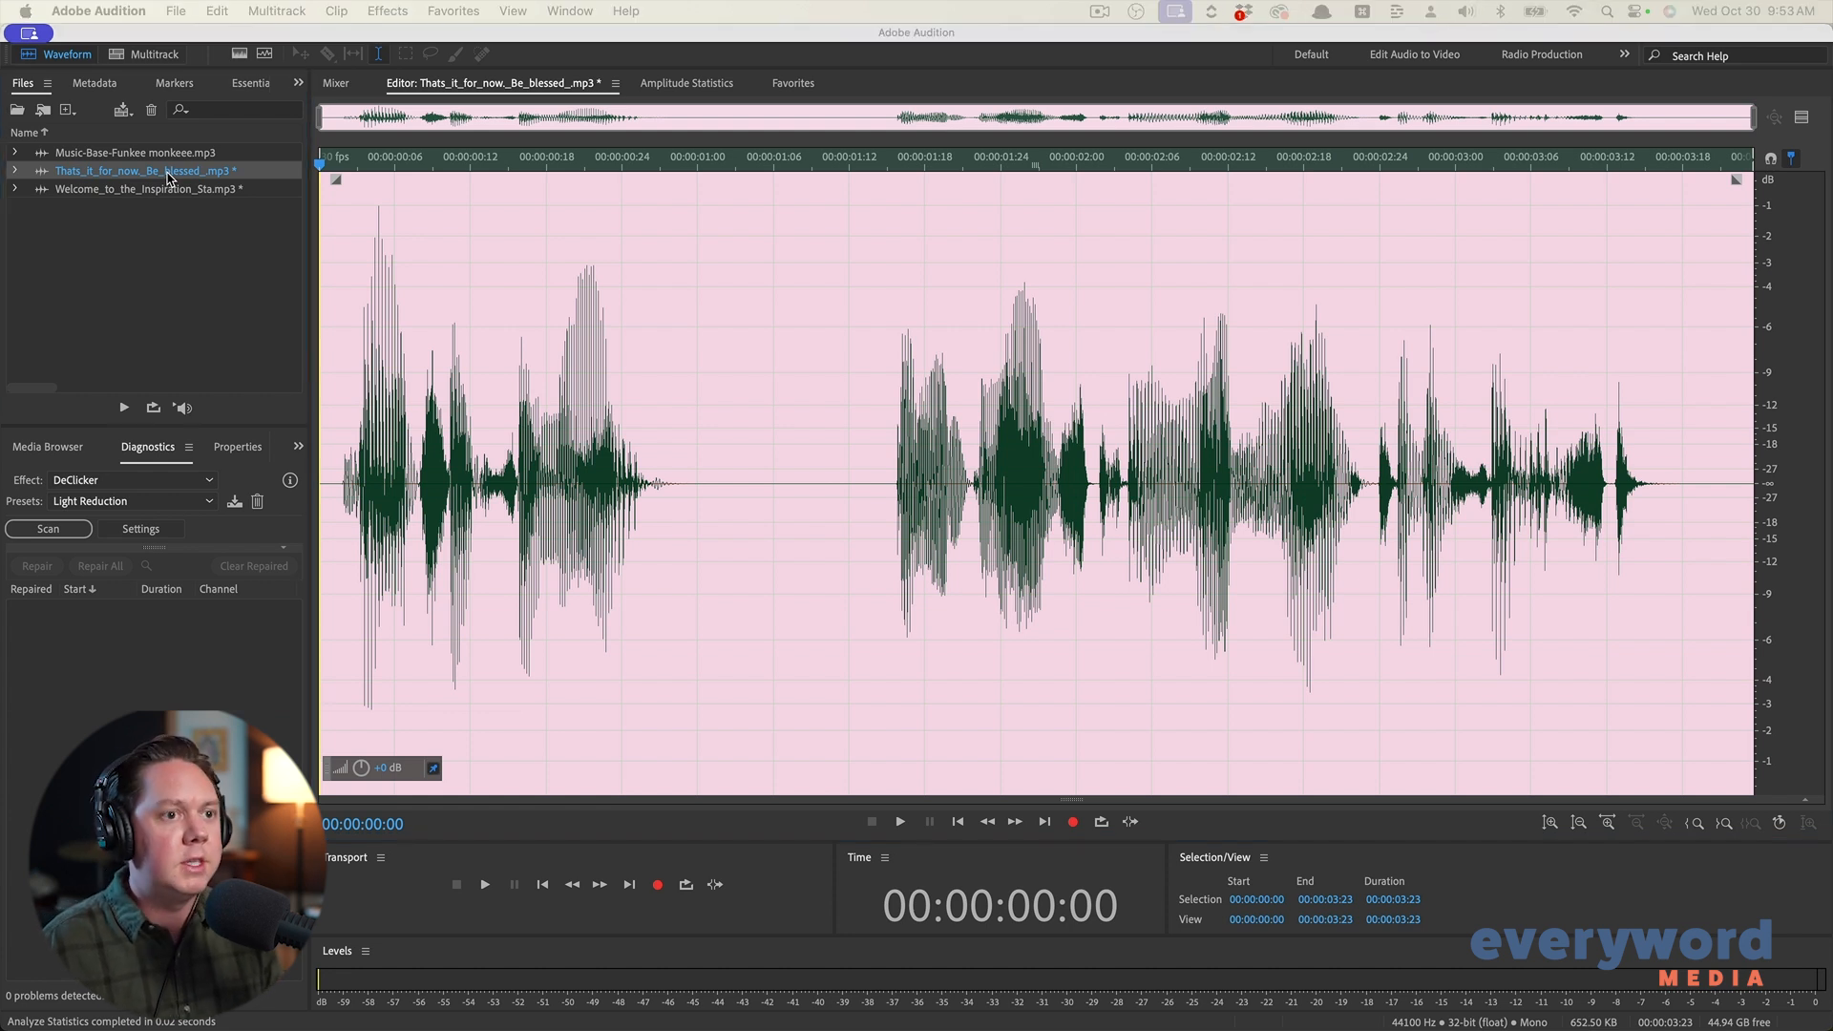
text(_processed.mp)
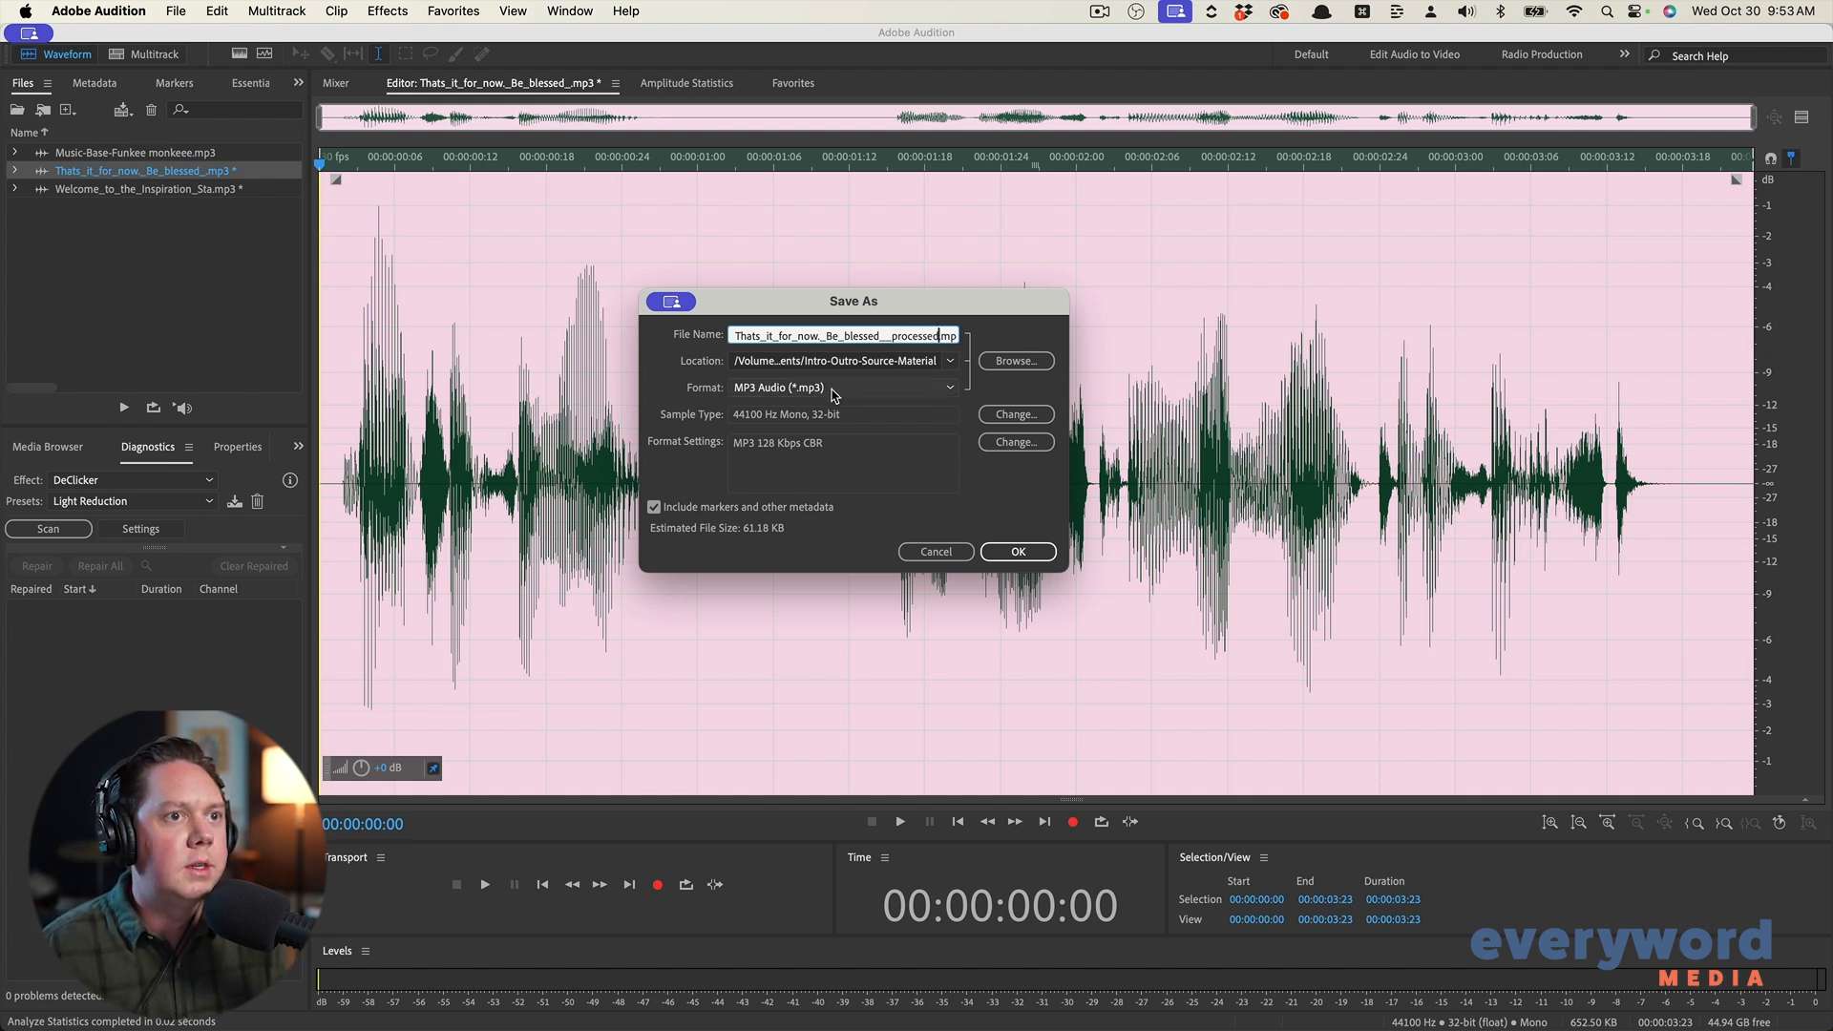
click(1018, 363)
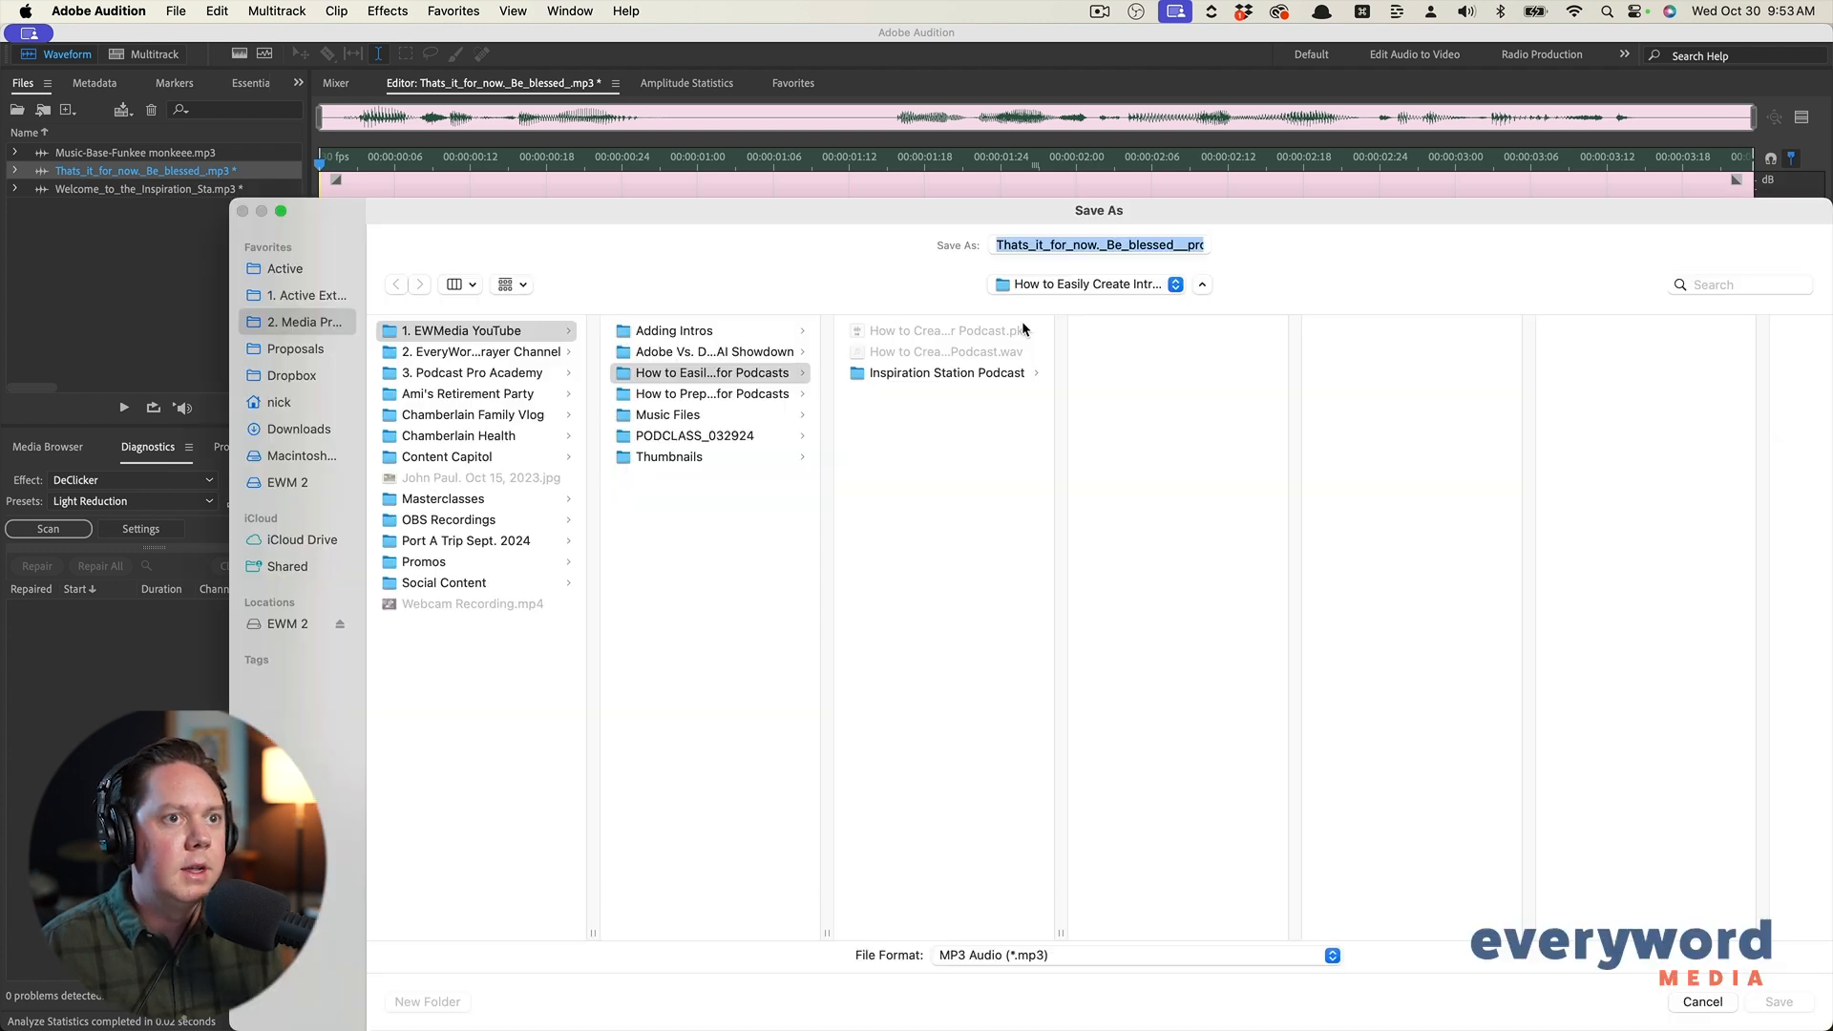
click(1021, 321)
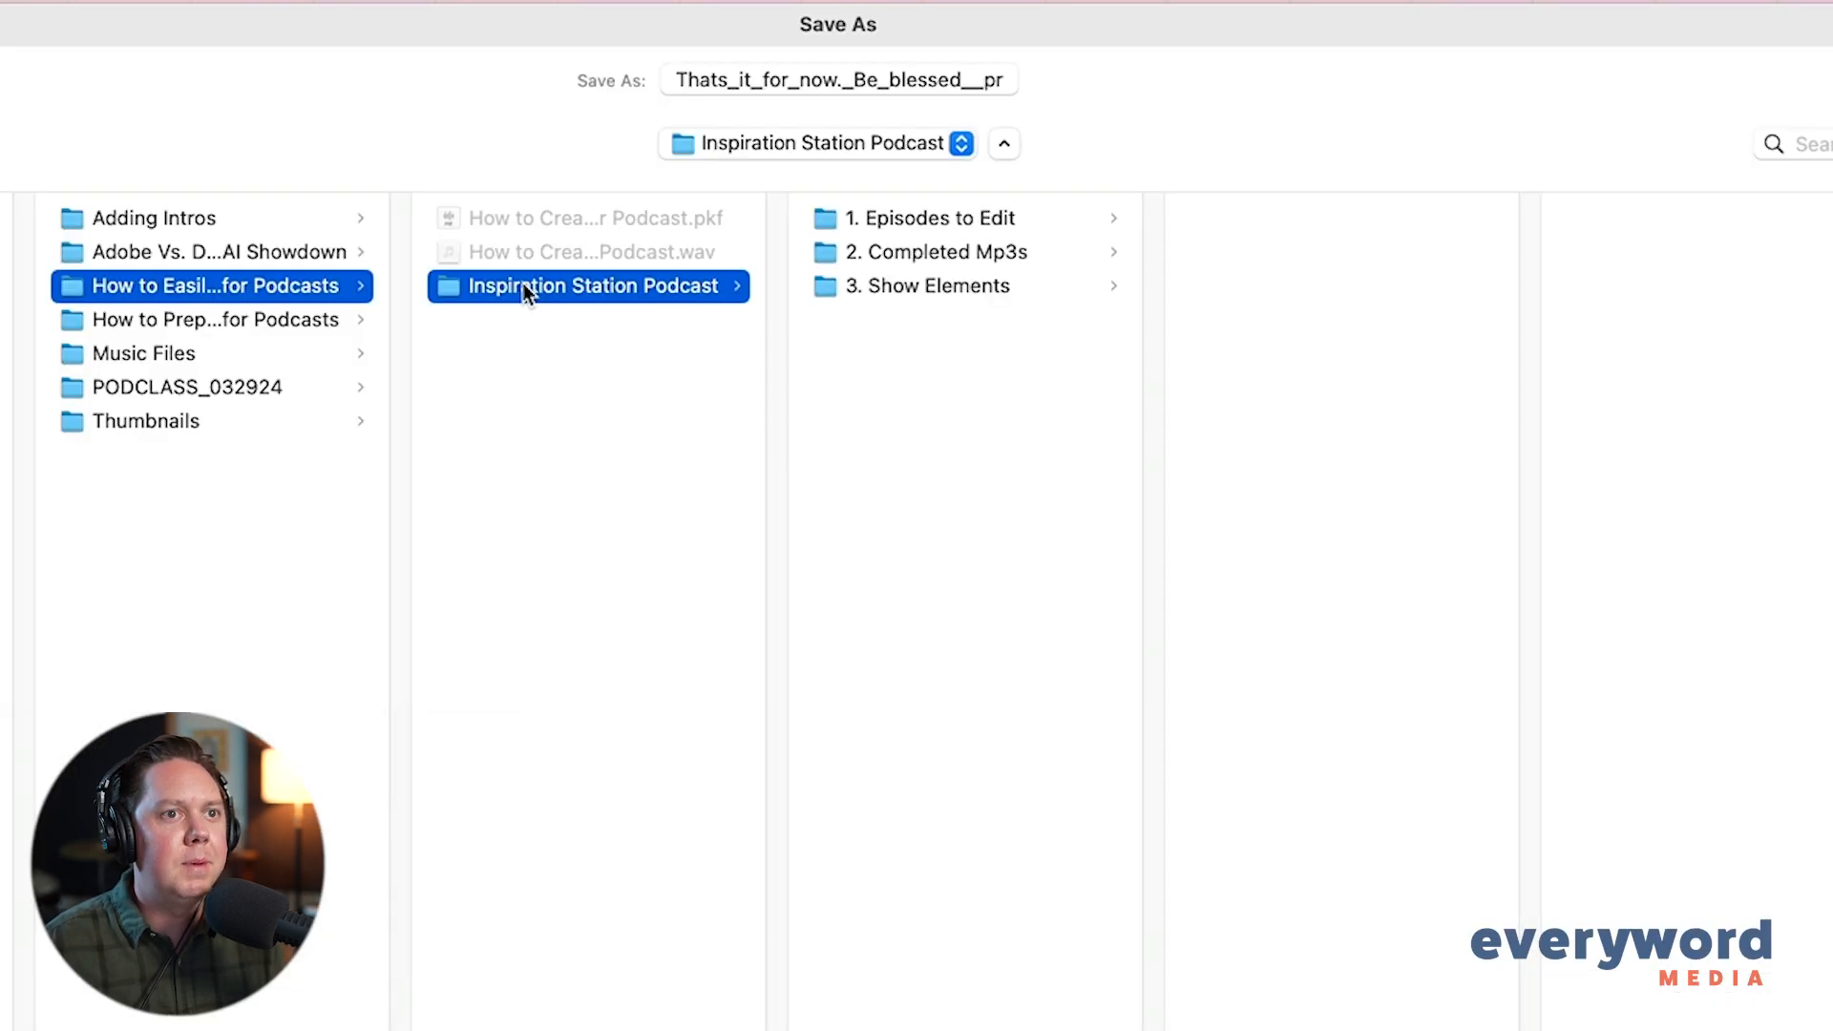
click(920, 288)
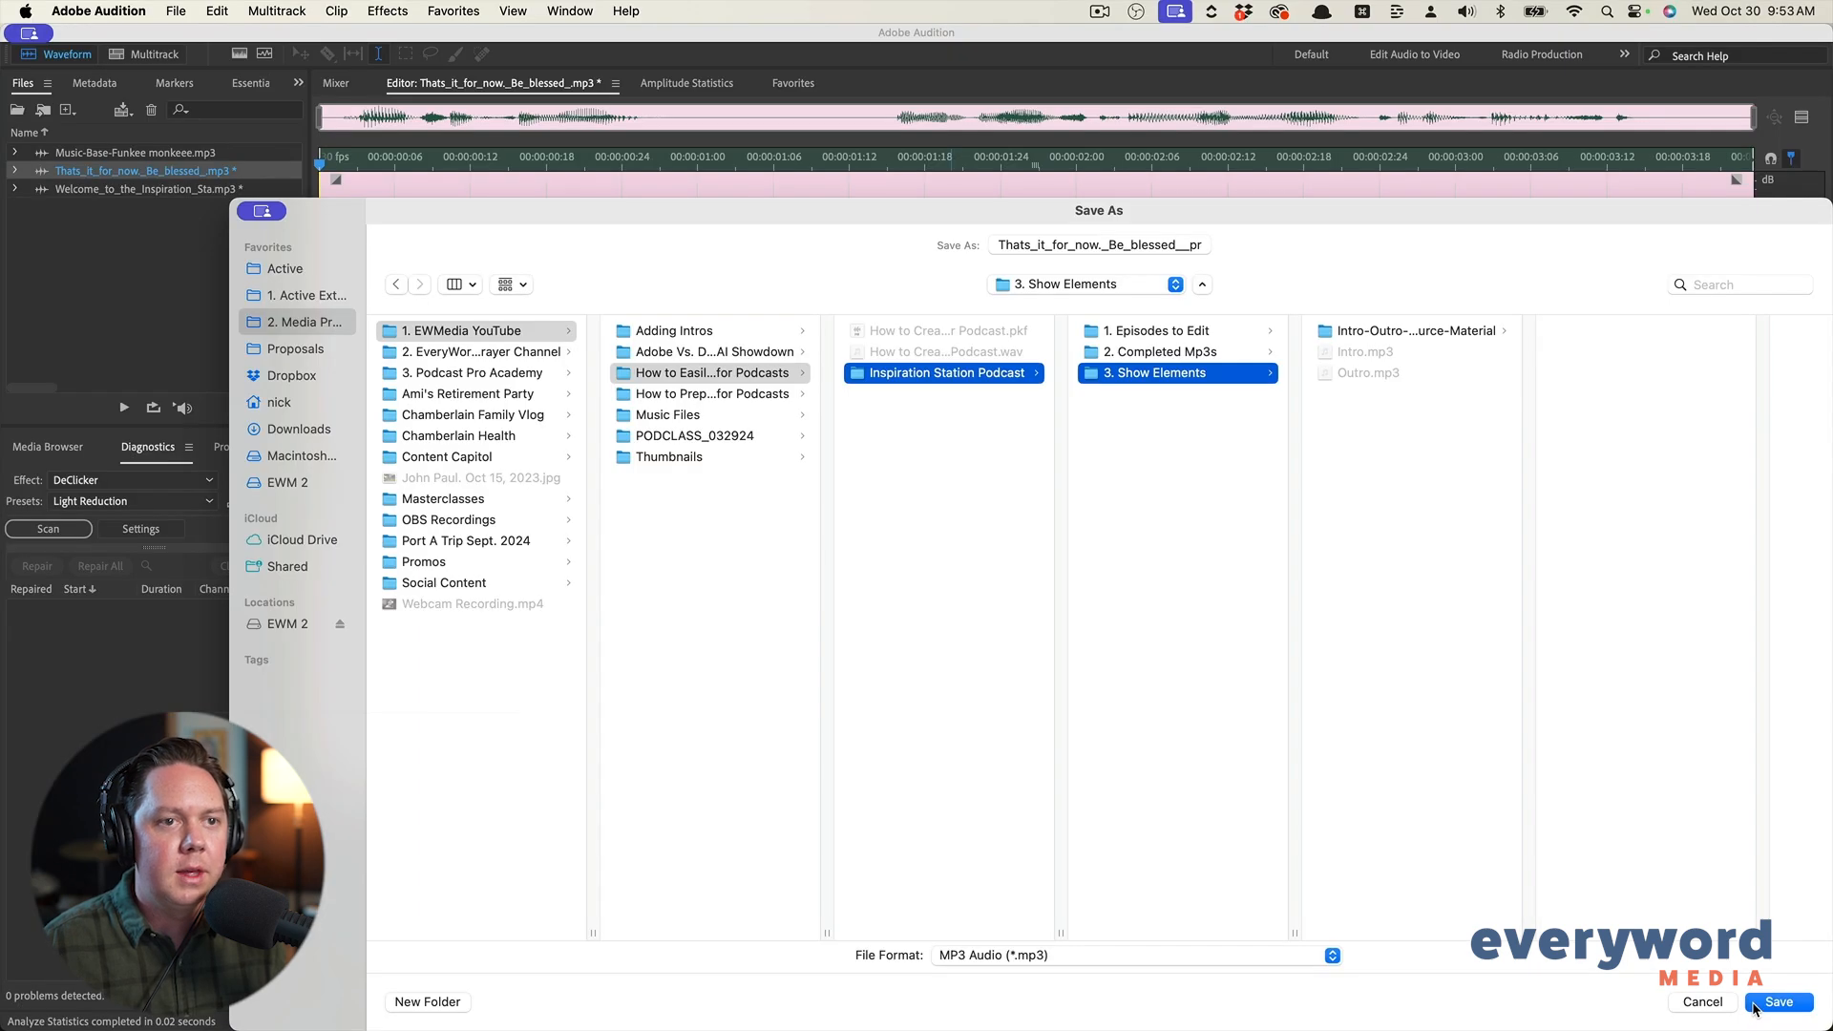
click(1752, 1009)
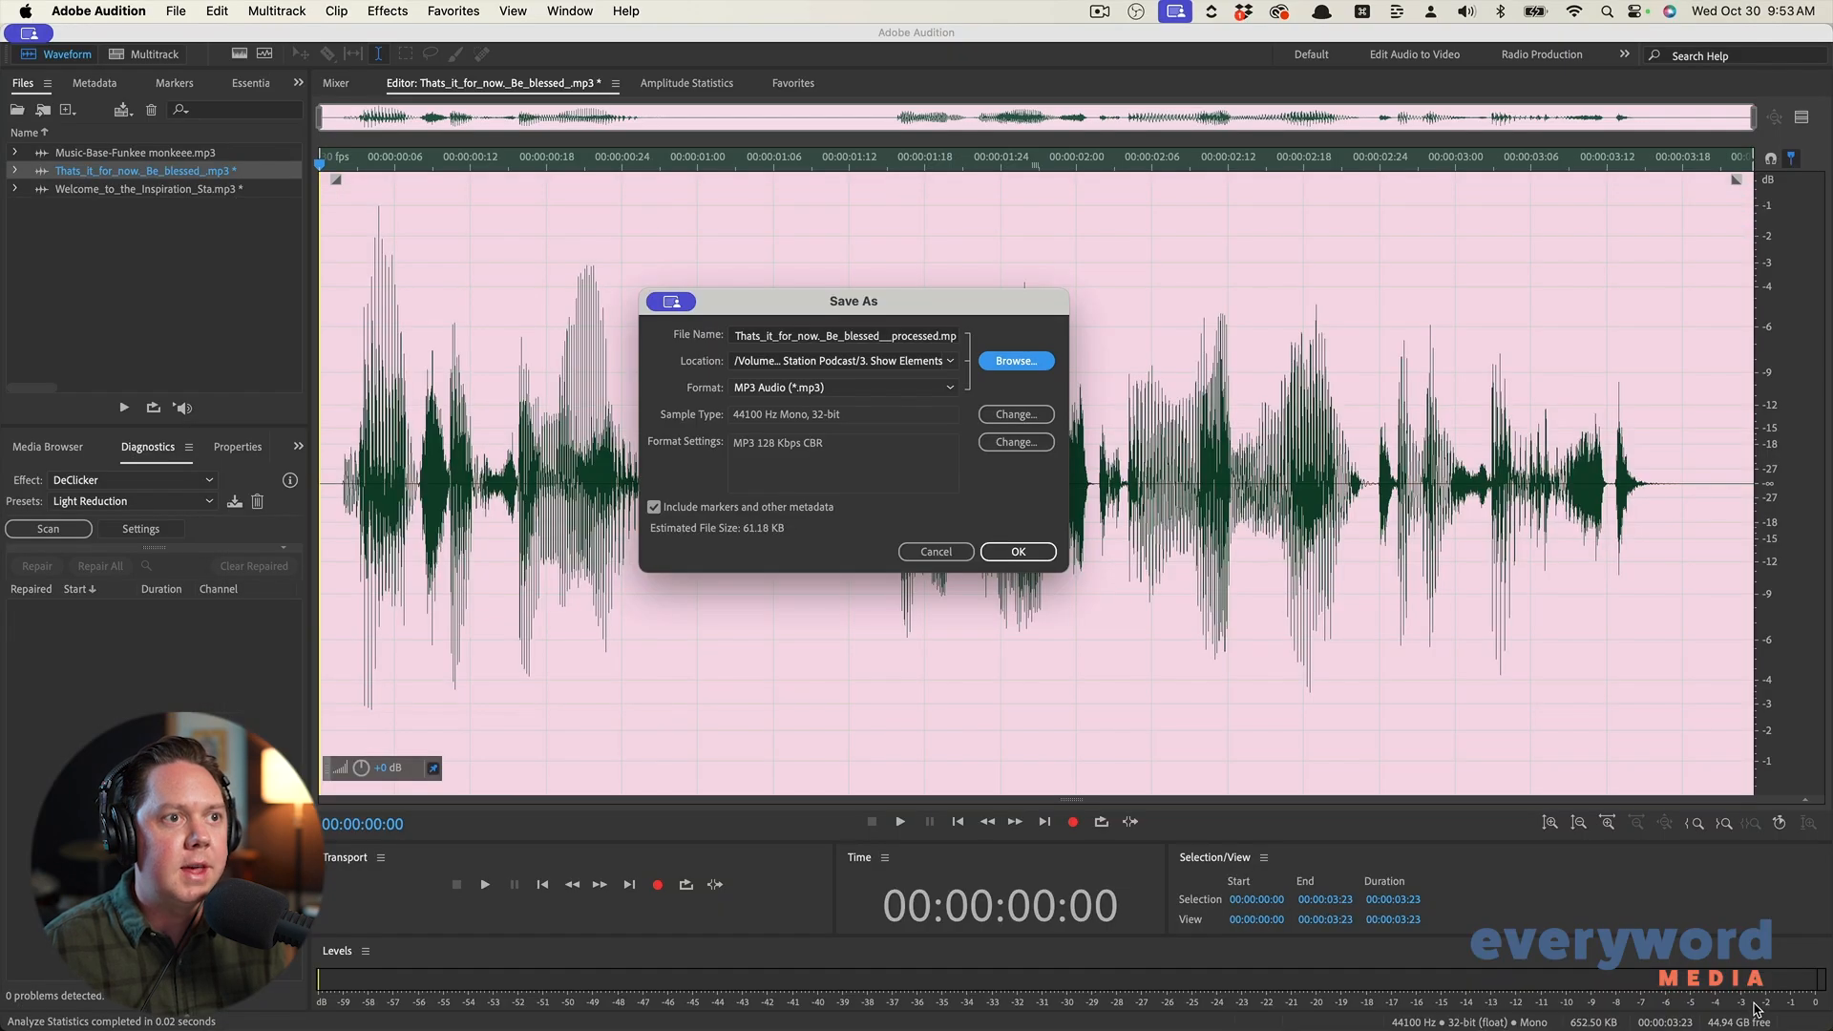
click(1019, 560)
double_click(117, 191)
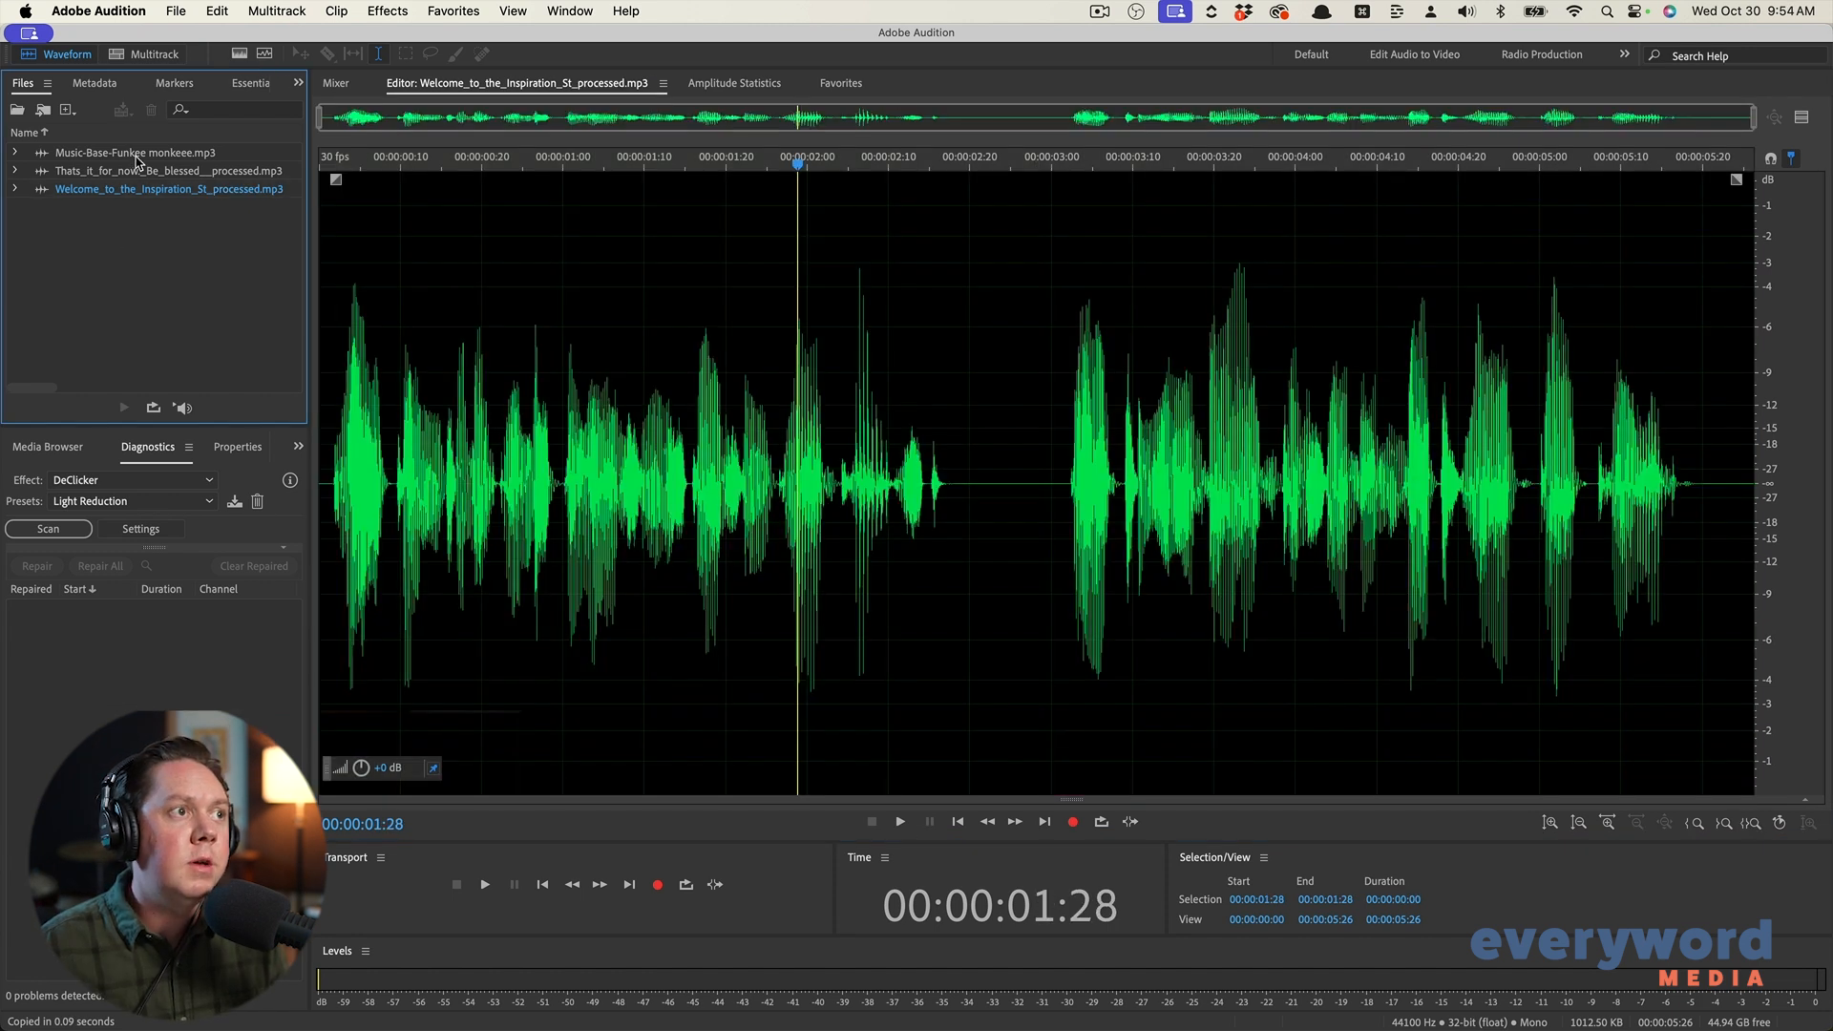
Open Music-Base-Funkee monkeee.mp3, check its loudness in the amplitude statistics, and return to its waveform
double_click(136, 155)
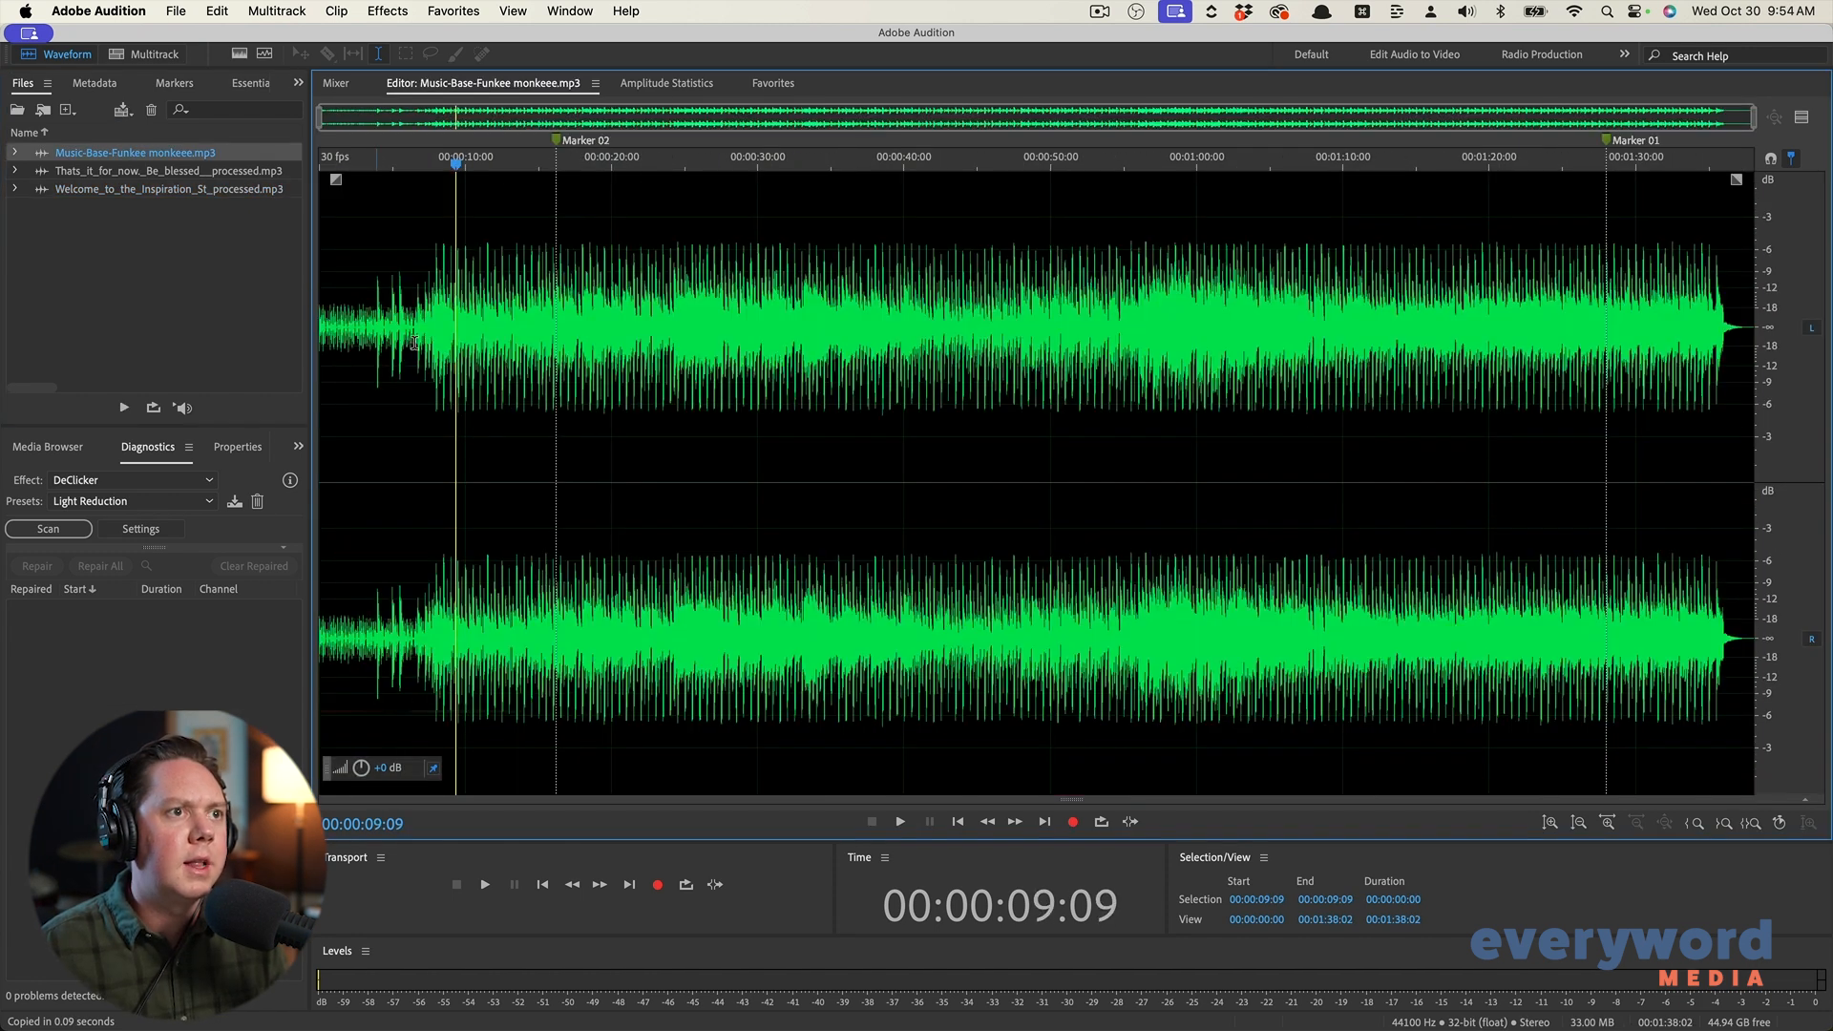
click(608, 366)
key(alt+/)
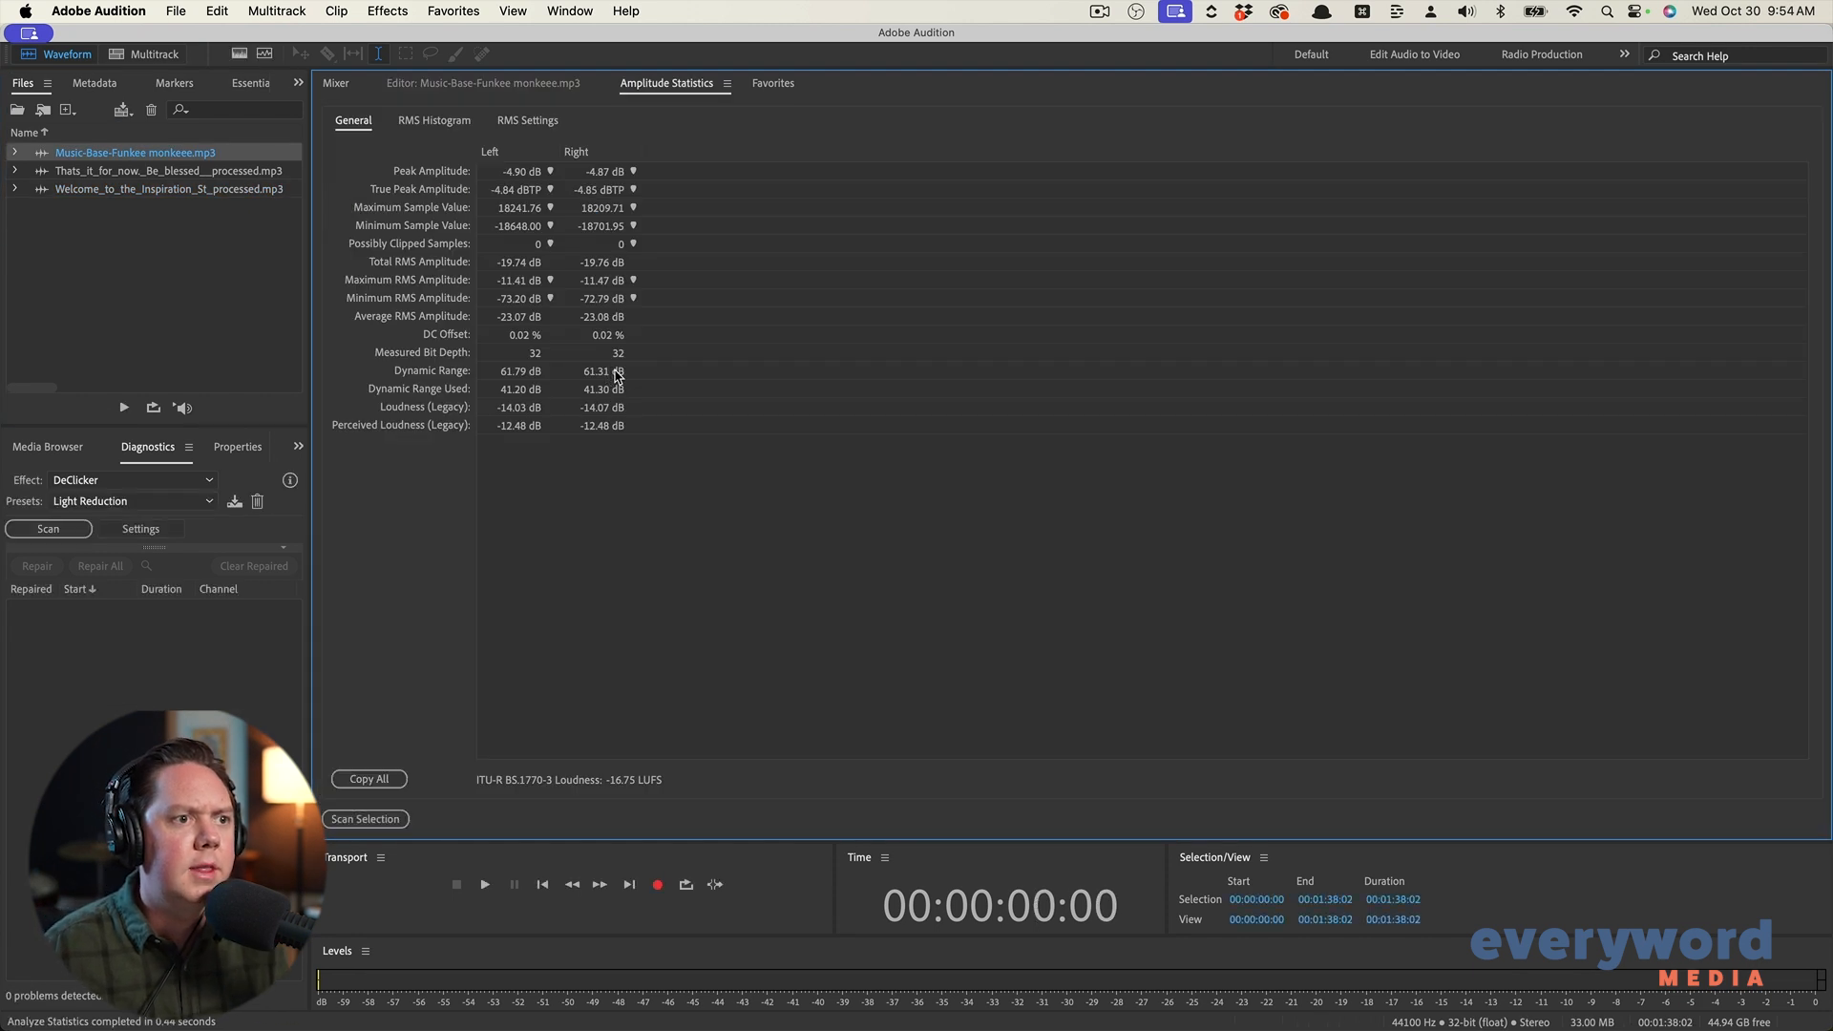
click(531, 85)
click(682, 319)
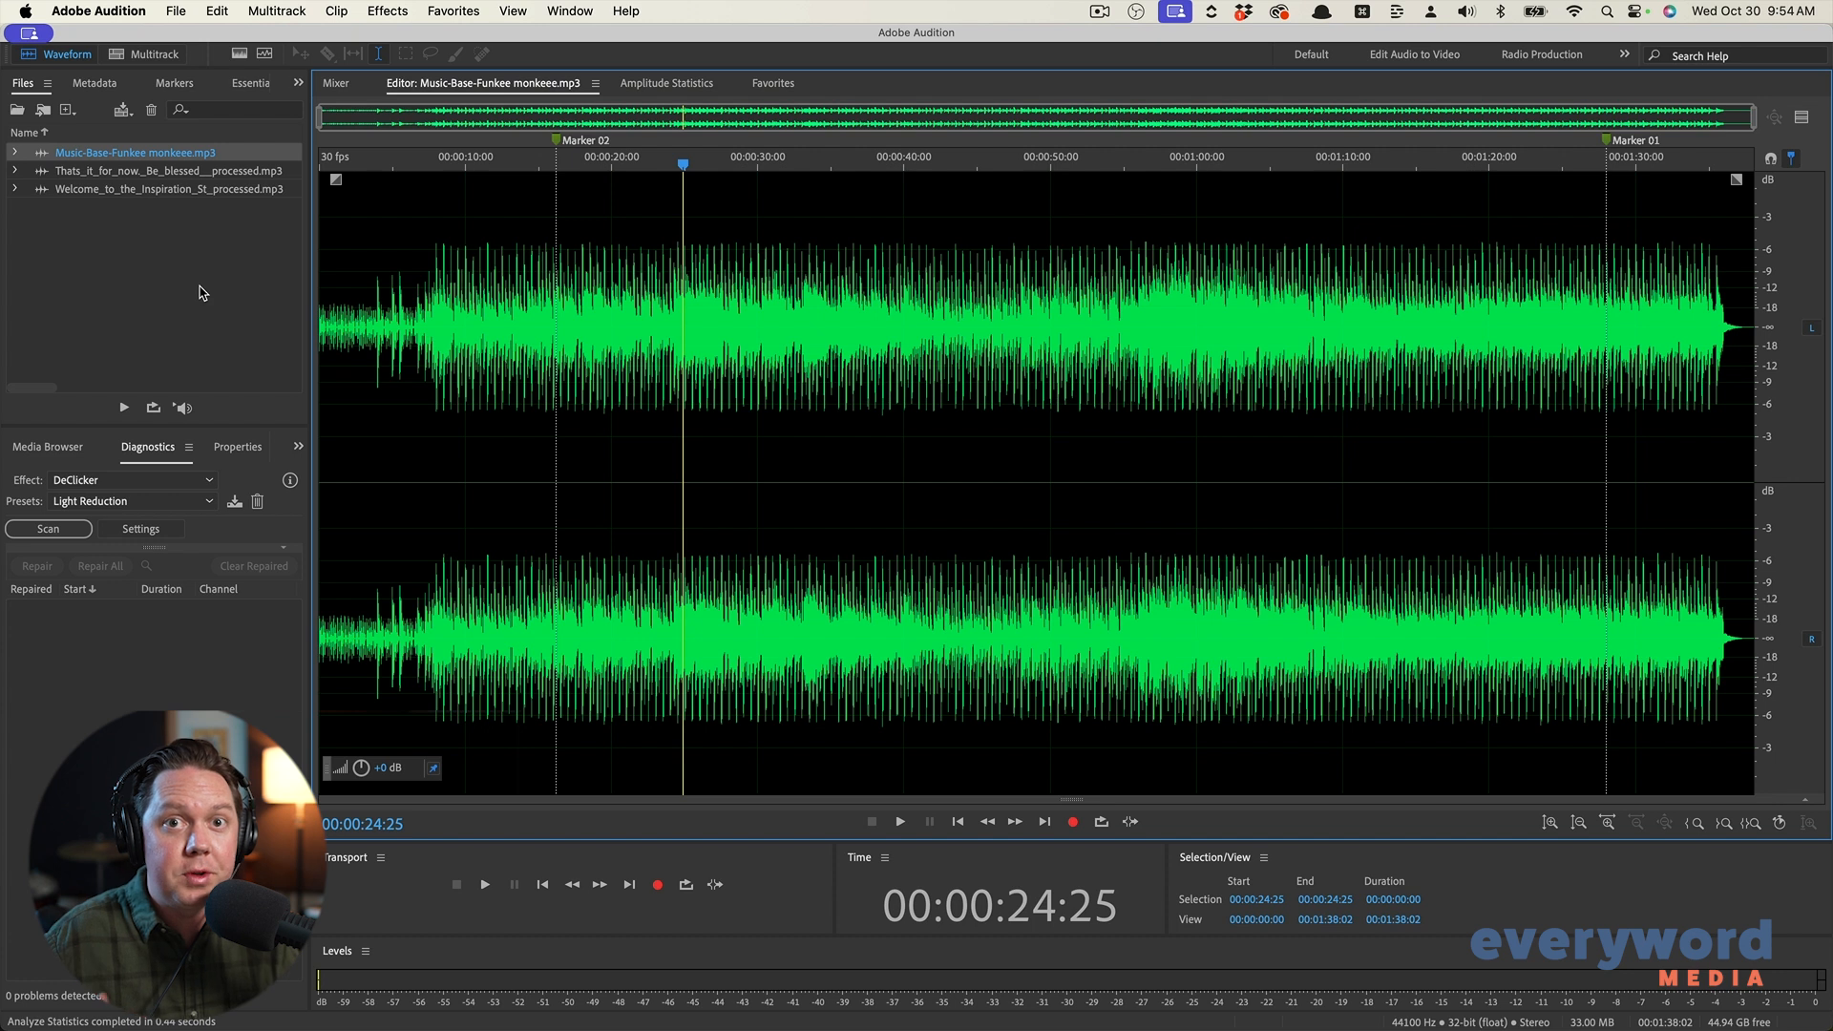
Start a new multitrack session named ISP001 with the template set to None
click(145, 55)
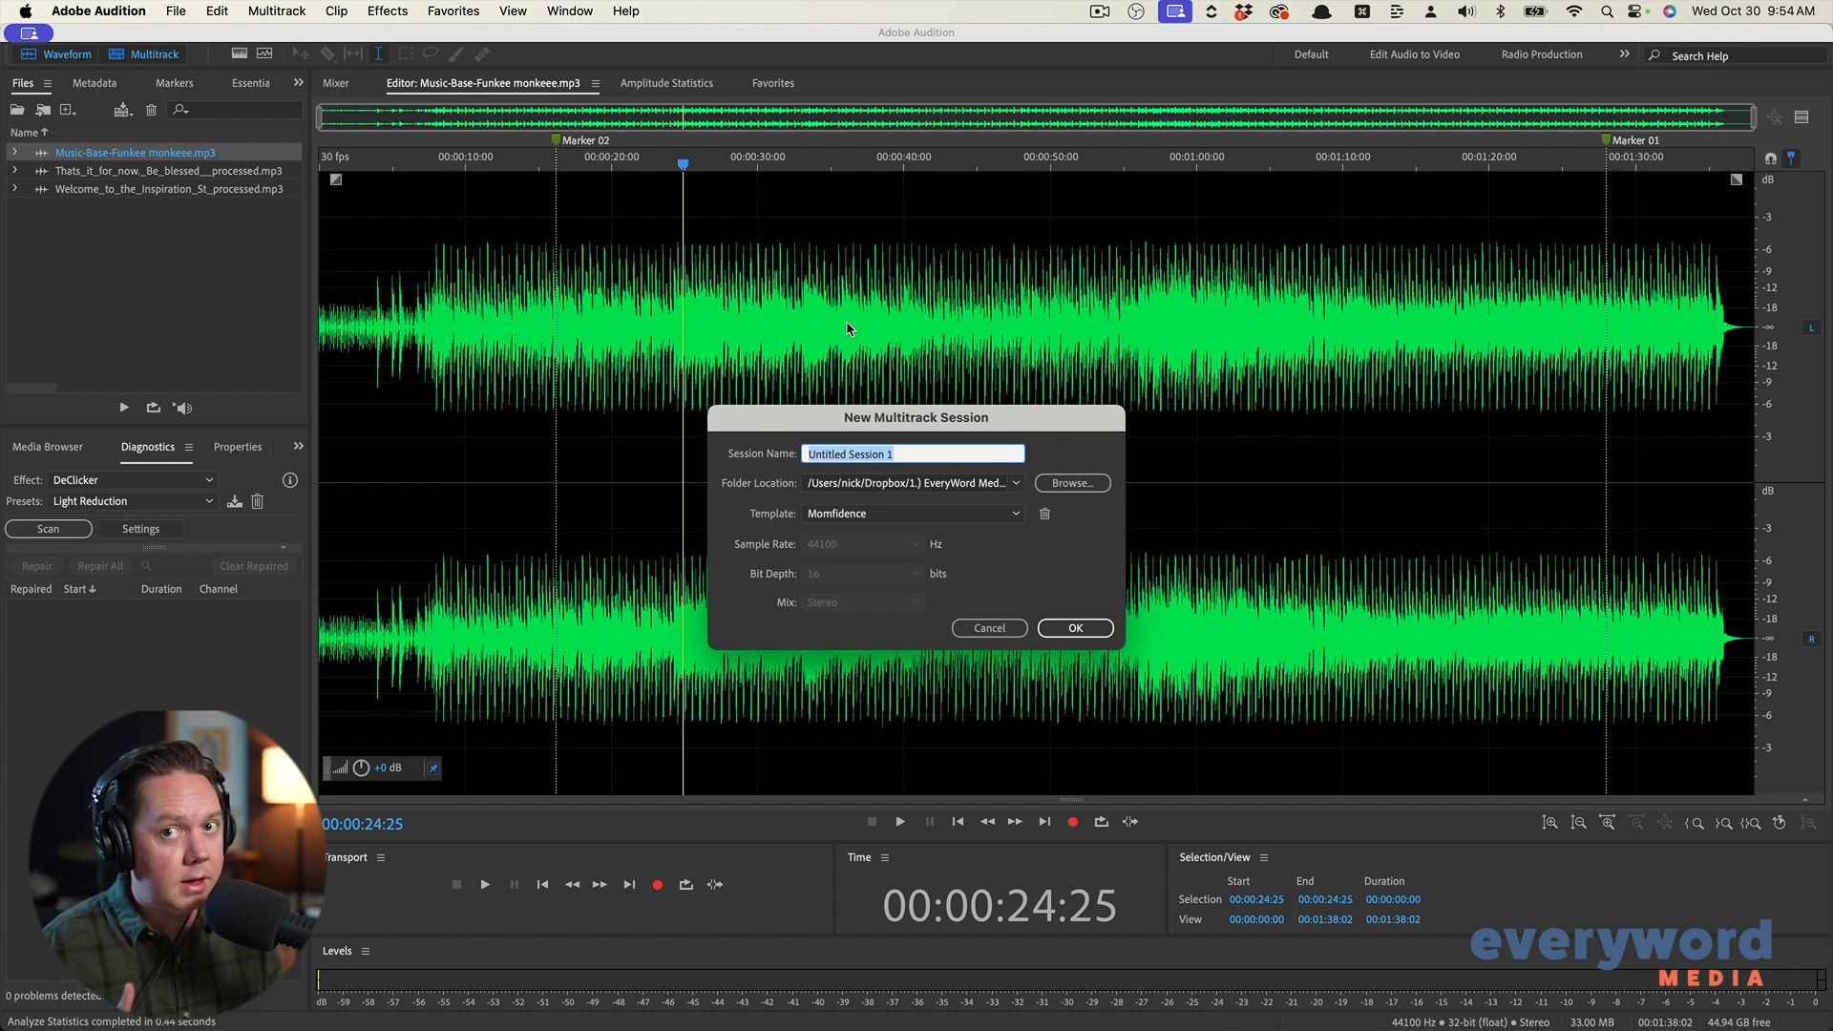
key(BackSpace)
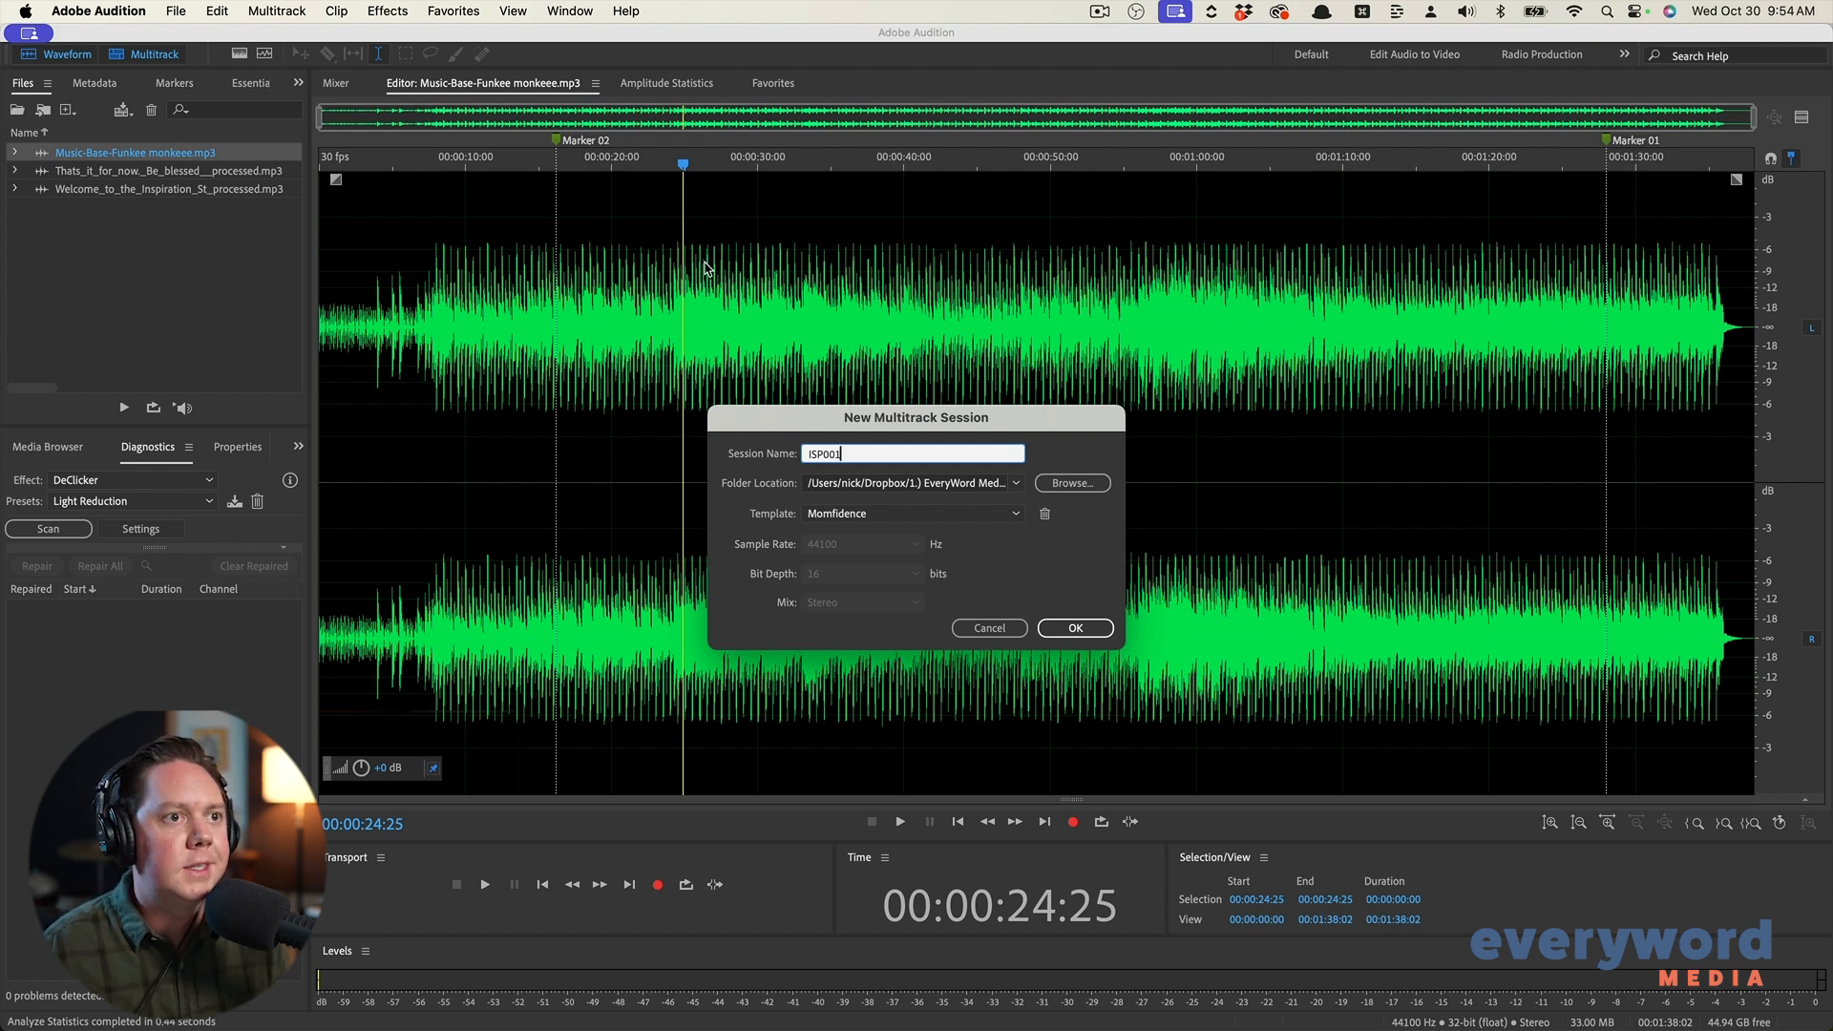
click(852, 521)
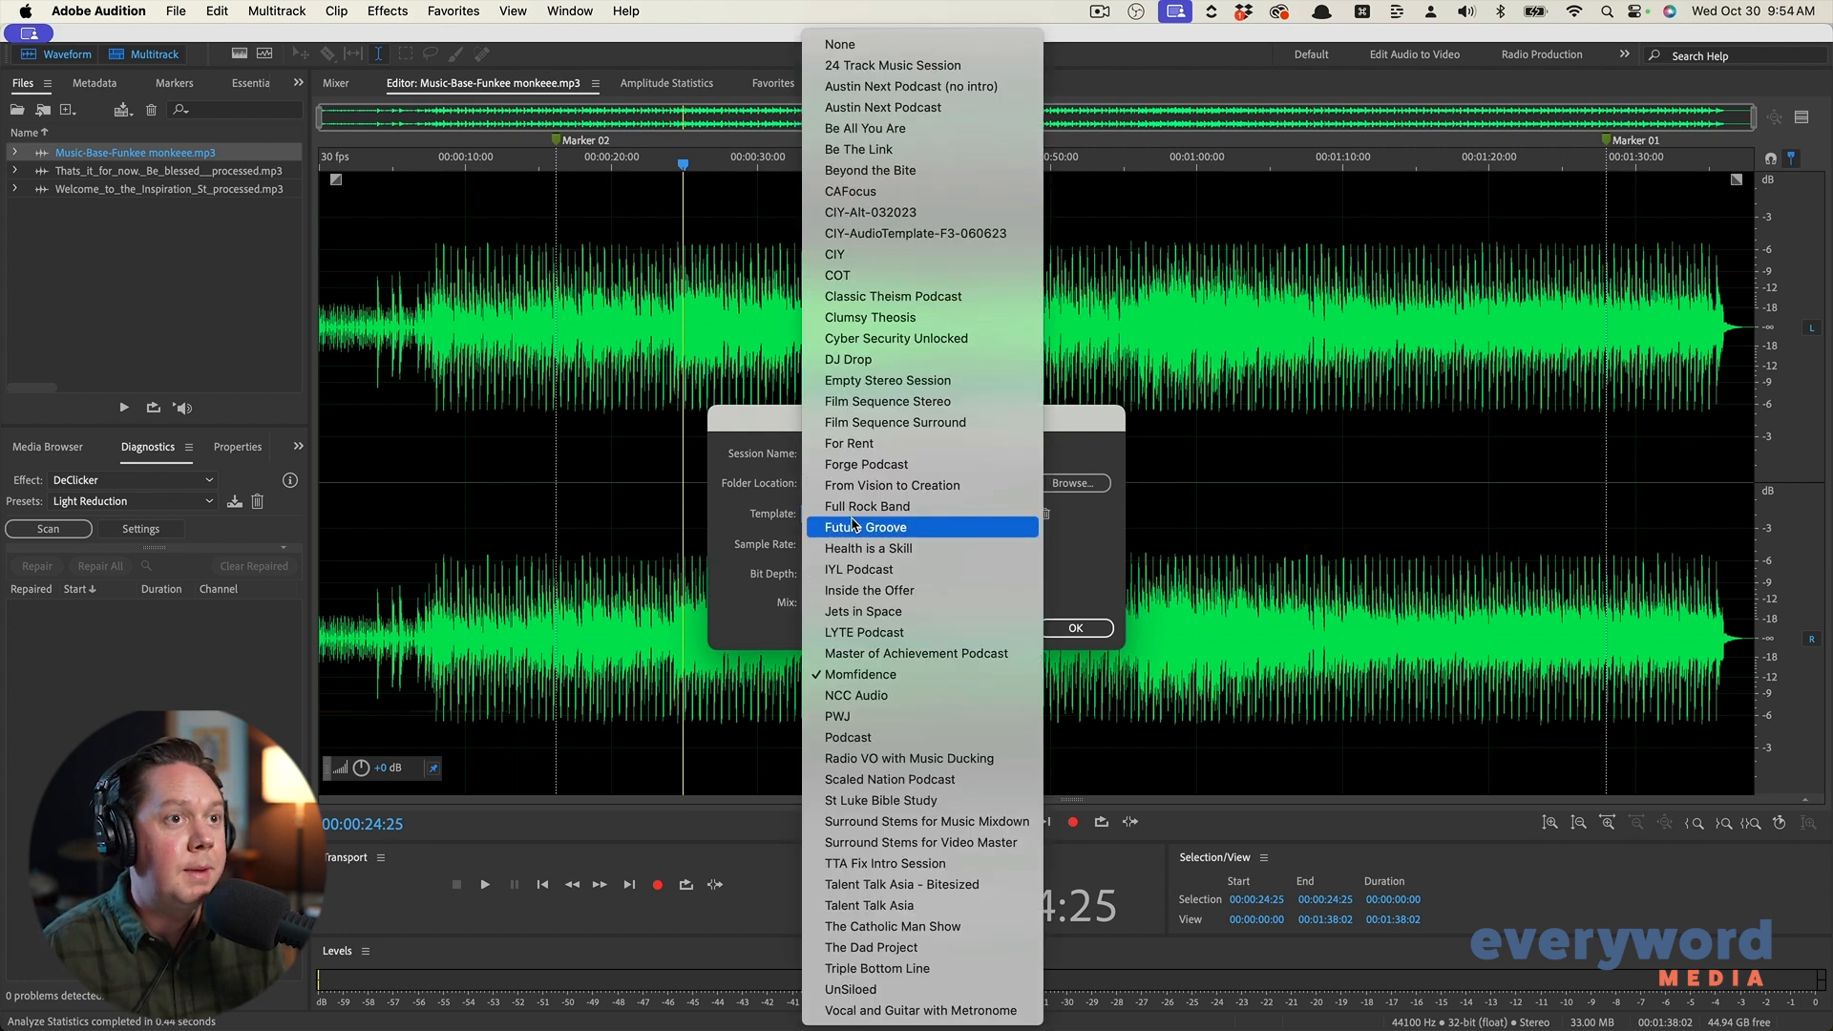
click(934, 48)
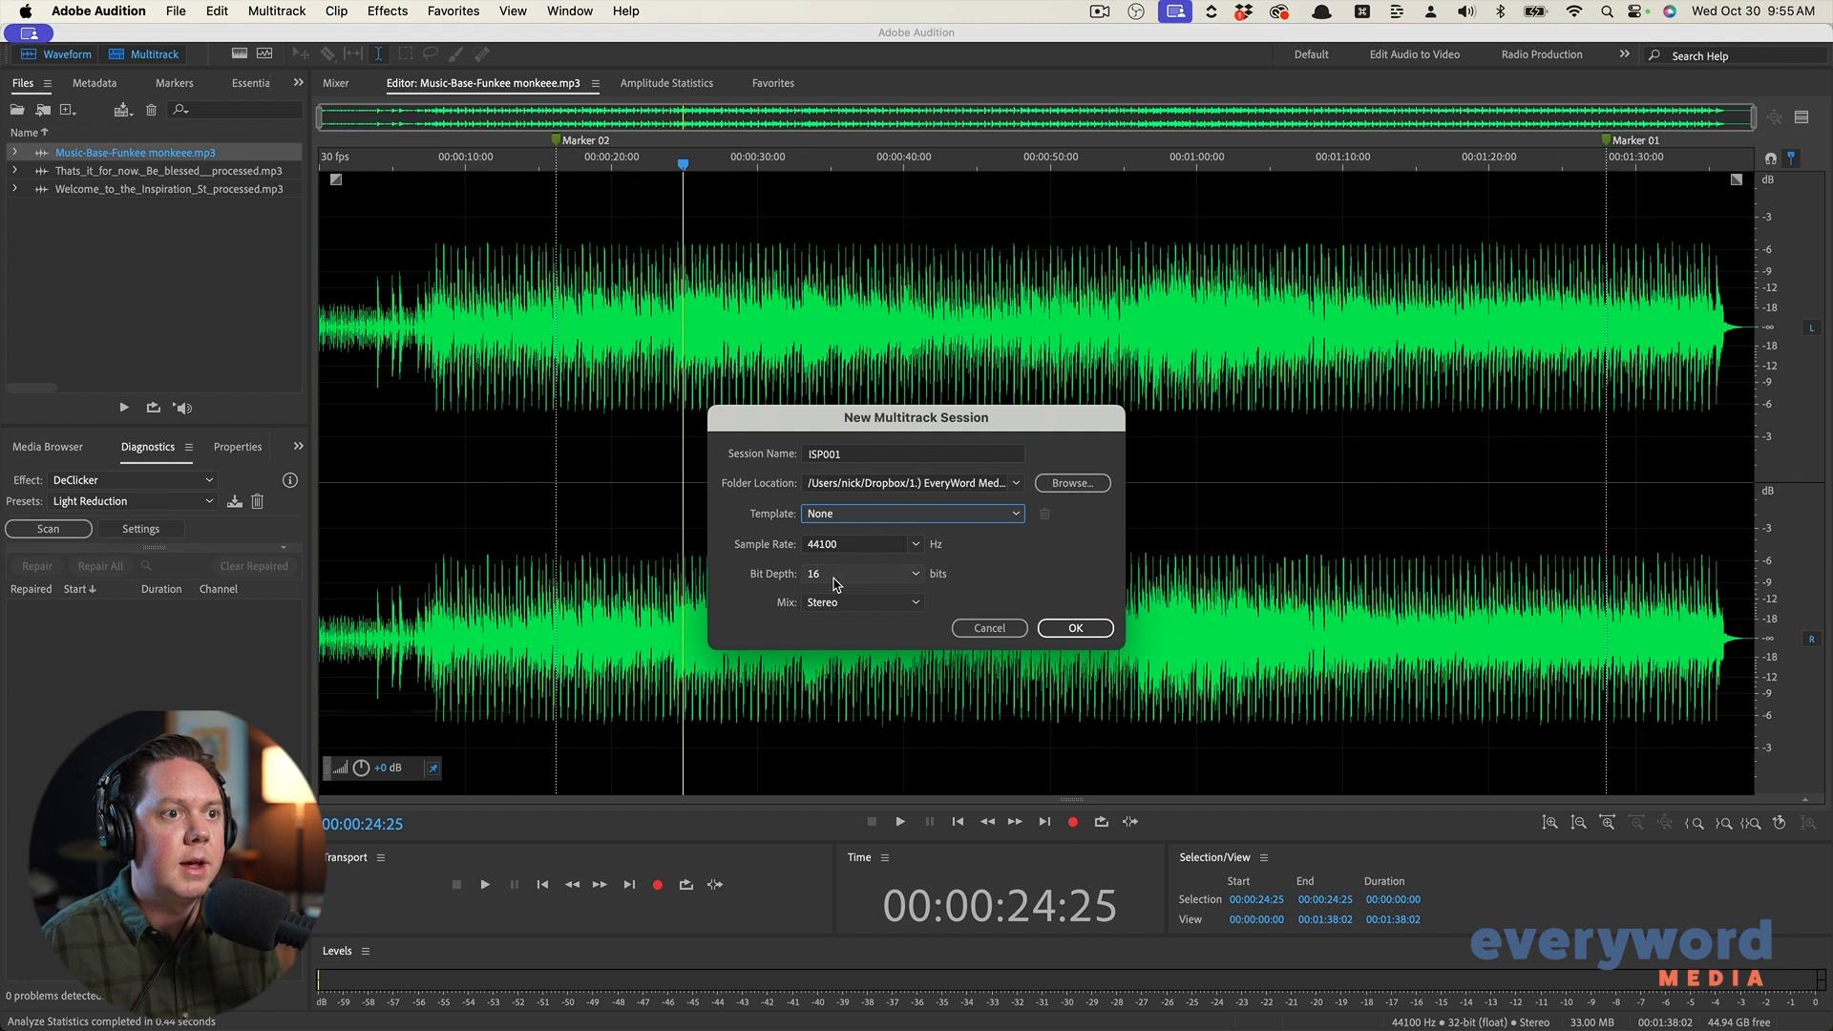
Set the session's folder location to 1. Episodes to Edit > Ep. 1 > Audition Session and create the session
click(1070, 488)
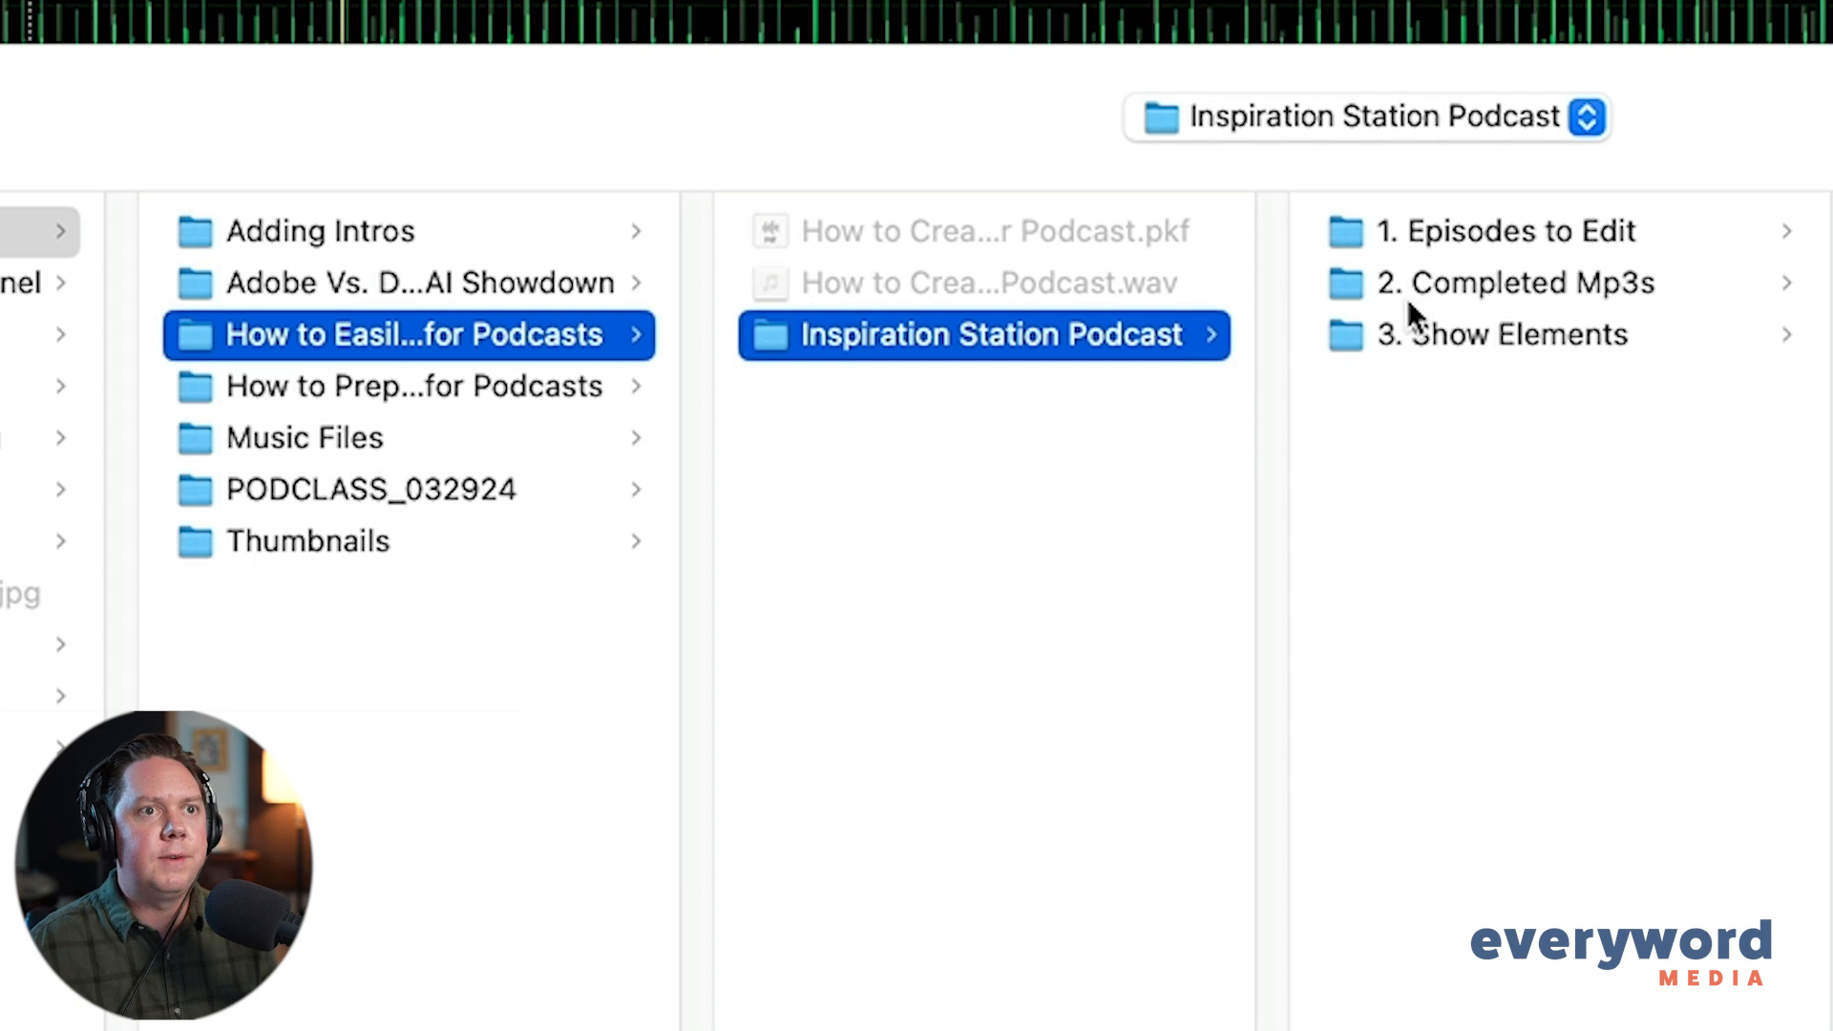
click(1475, 235)
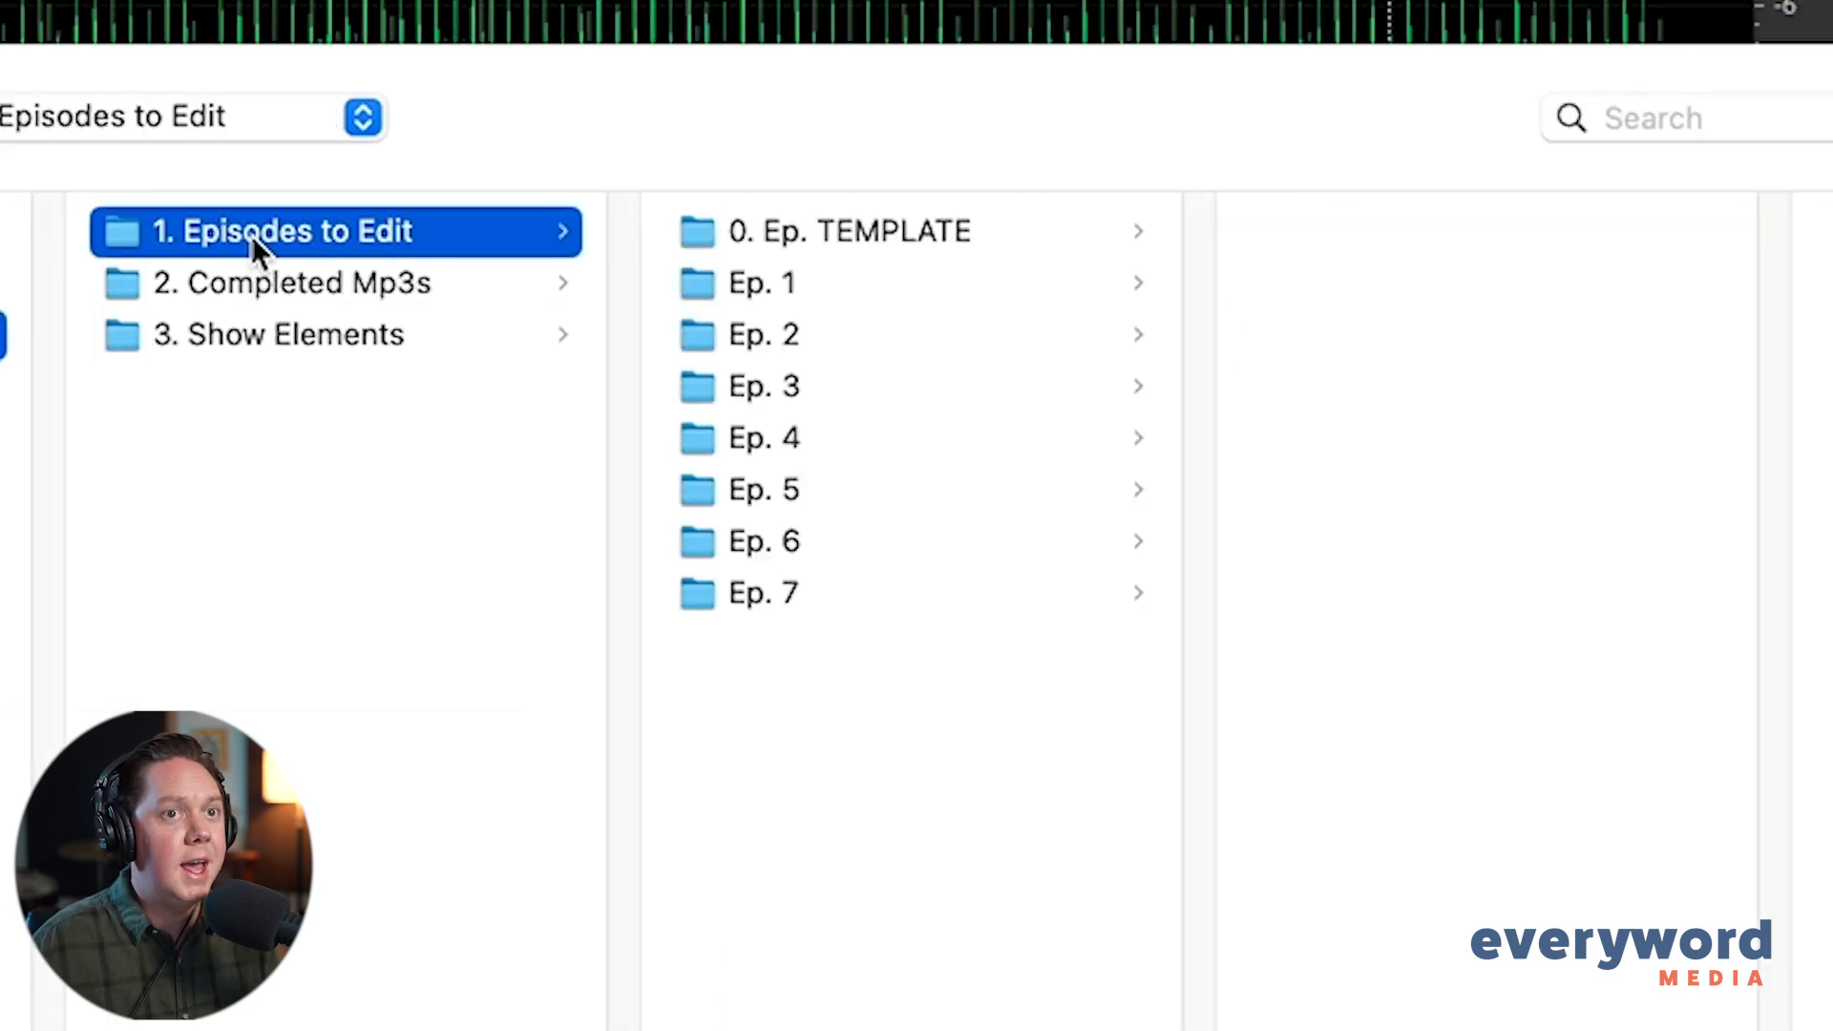
click(783, 291)
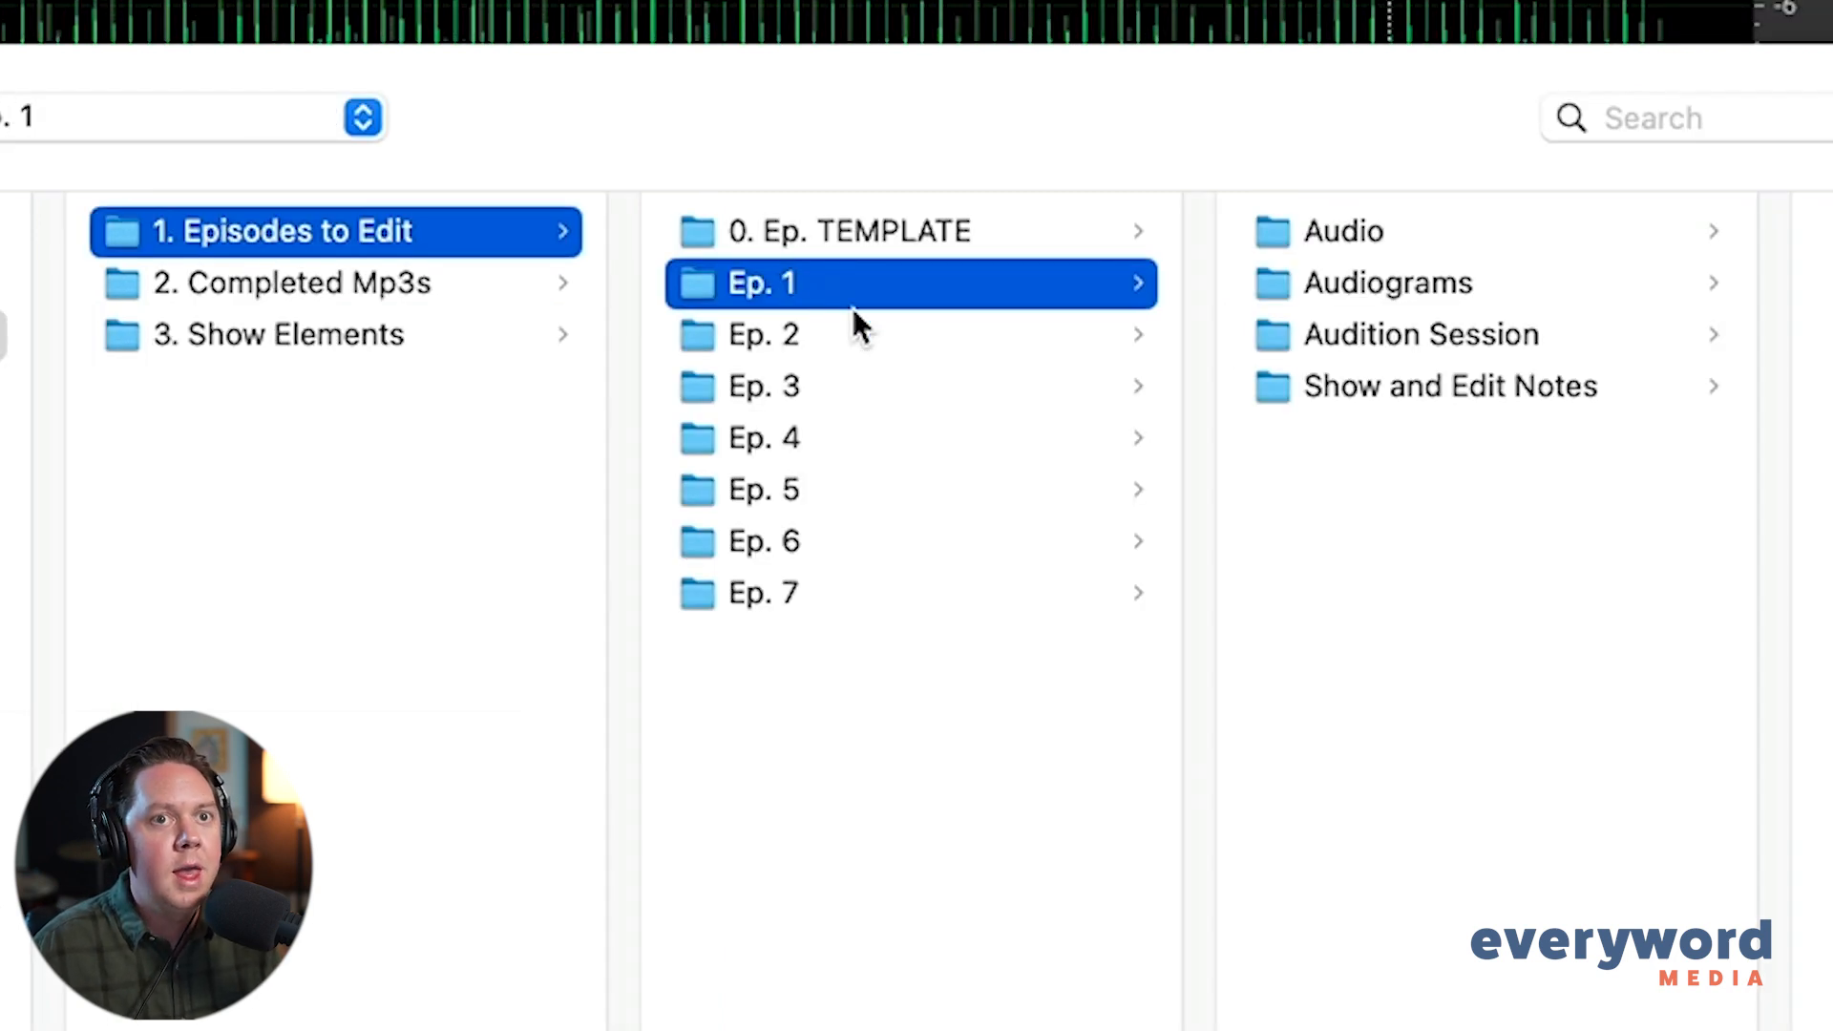
click(1417, 339)
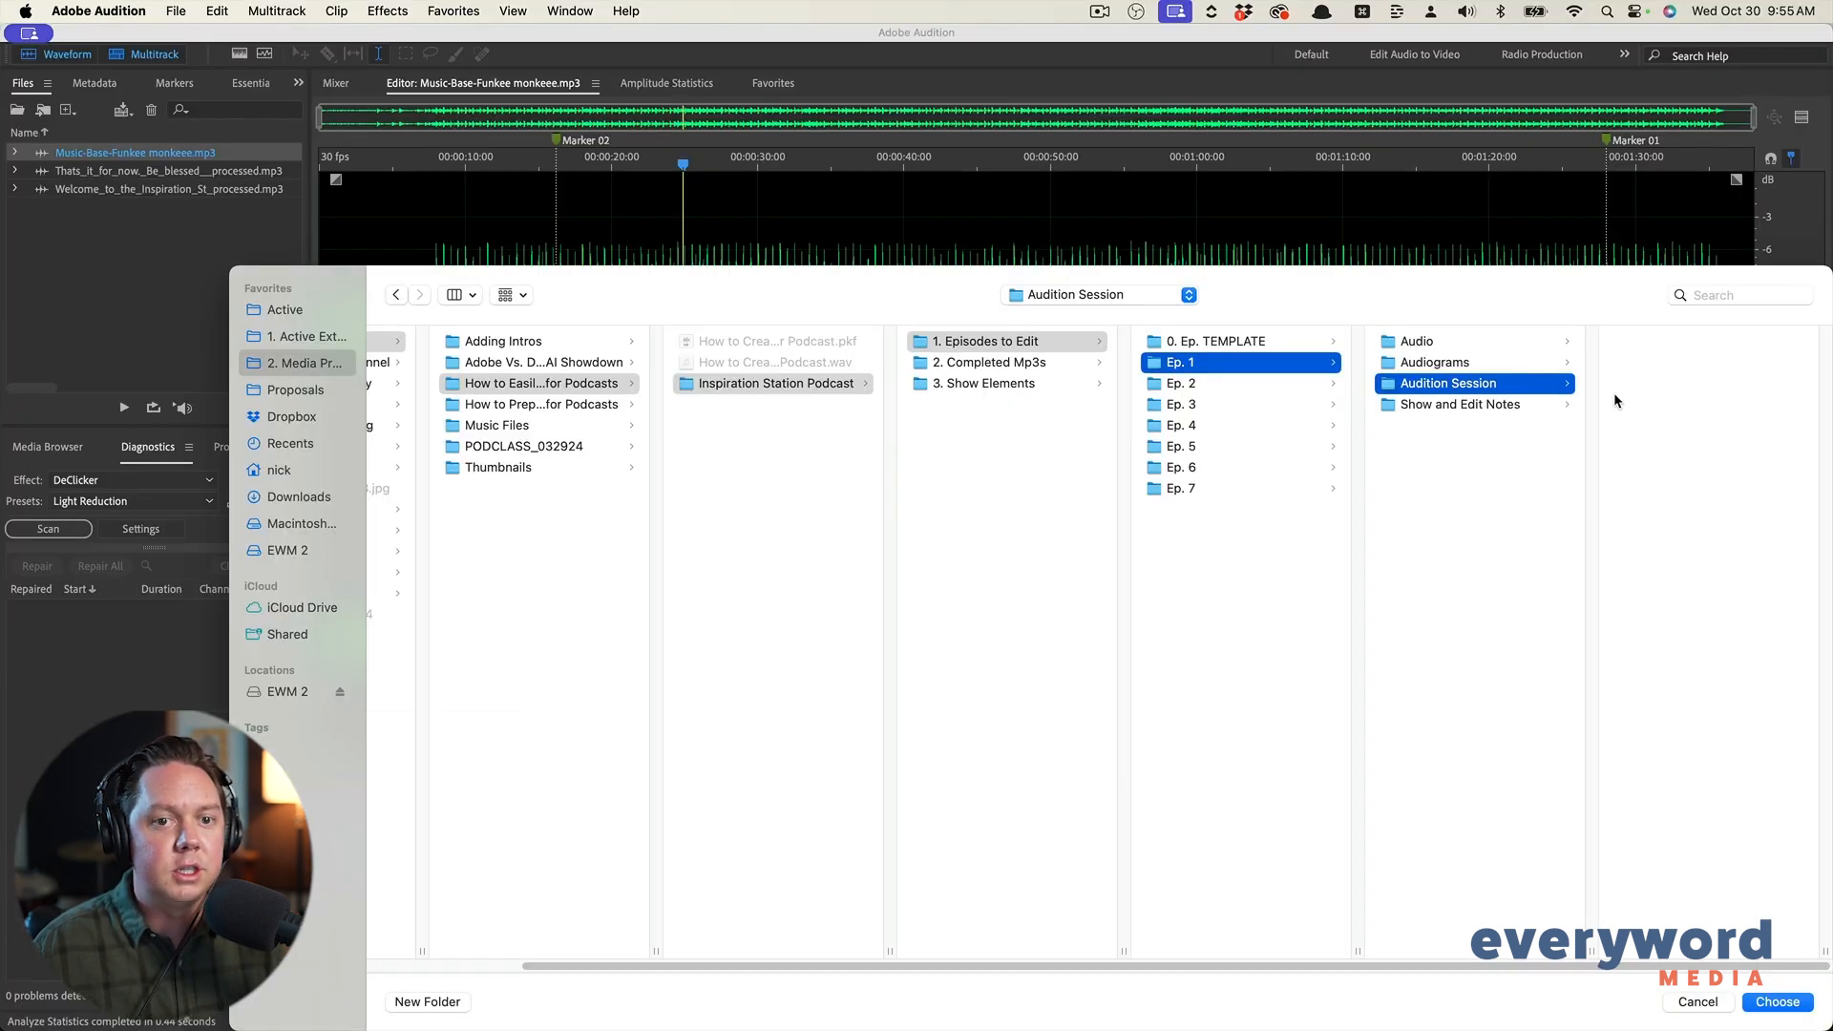
click(1778, 1003)
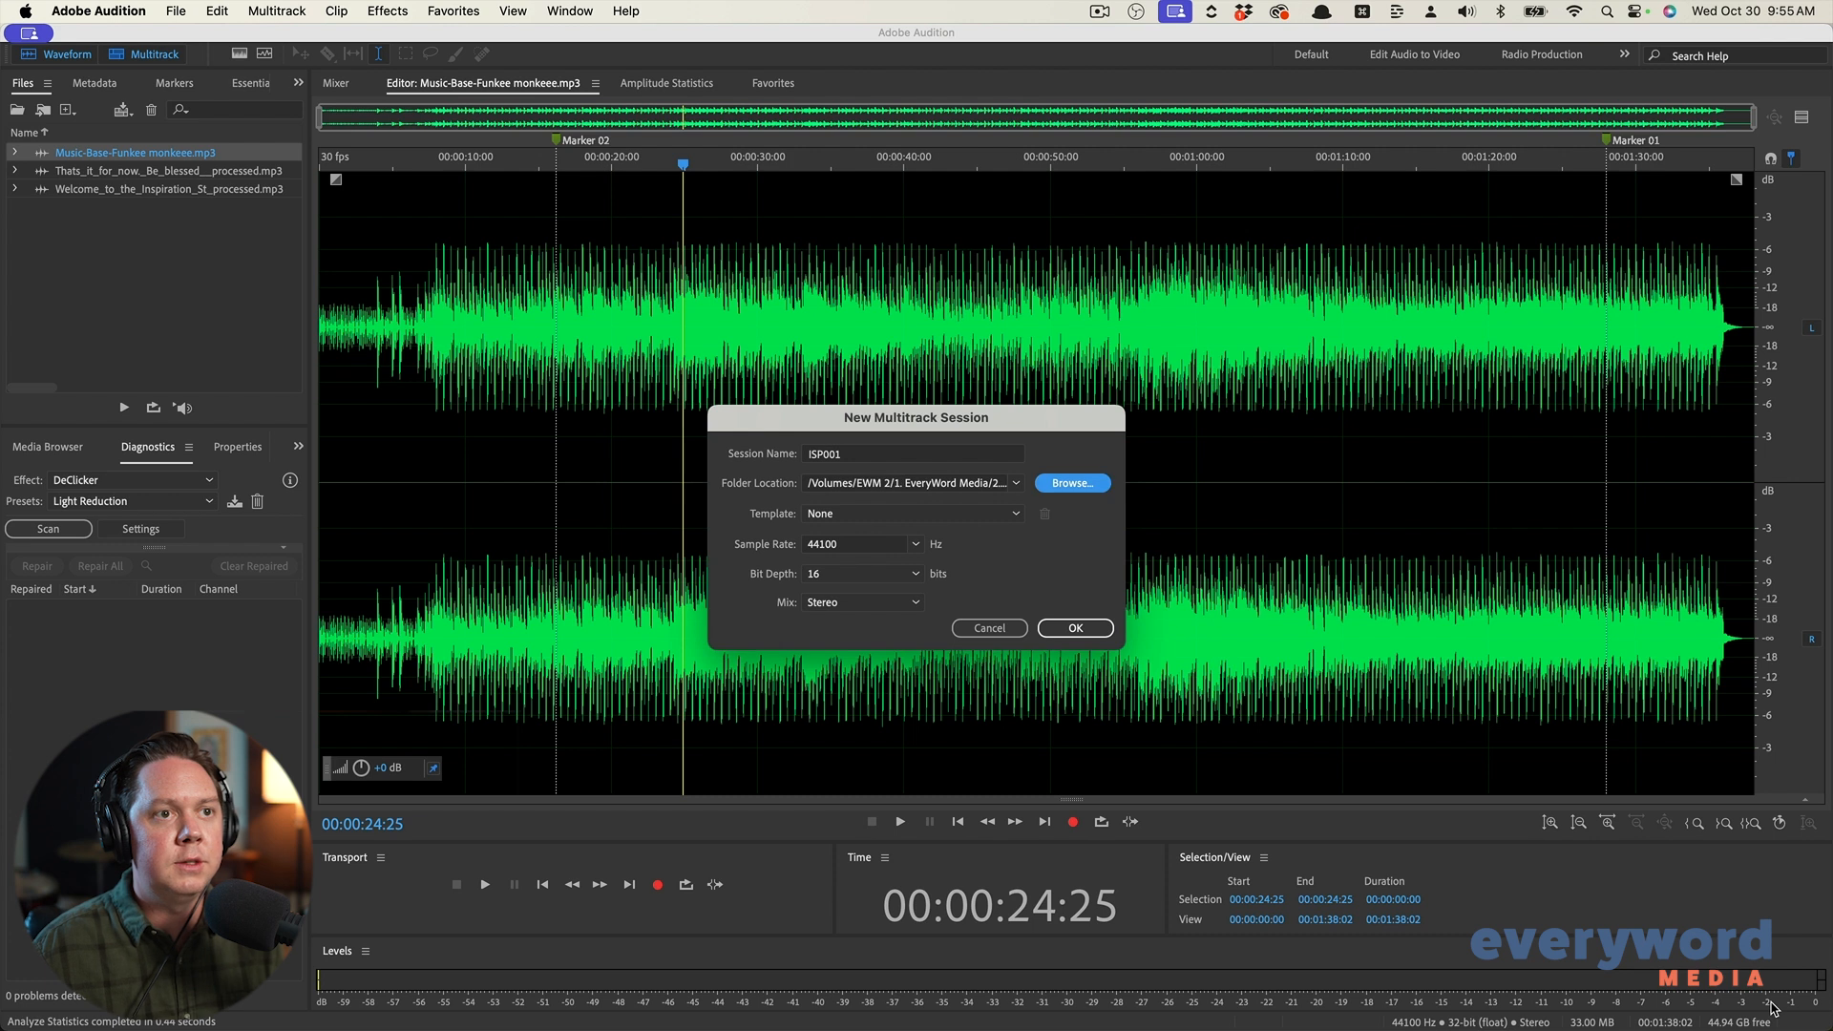
click(1068, 633)
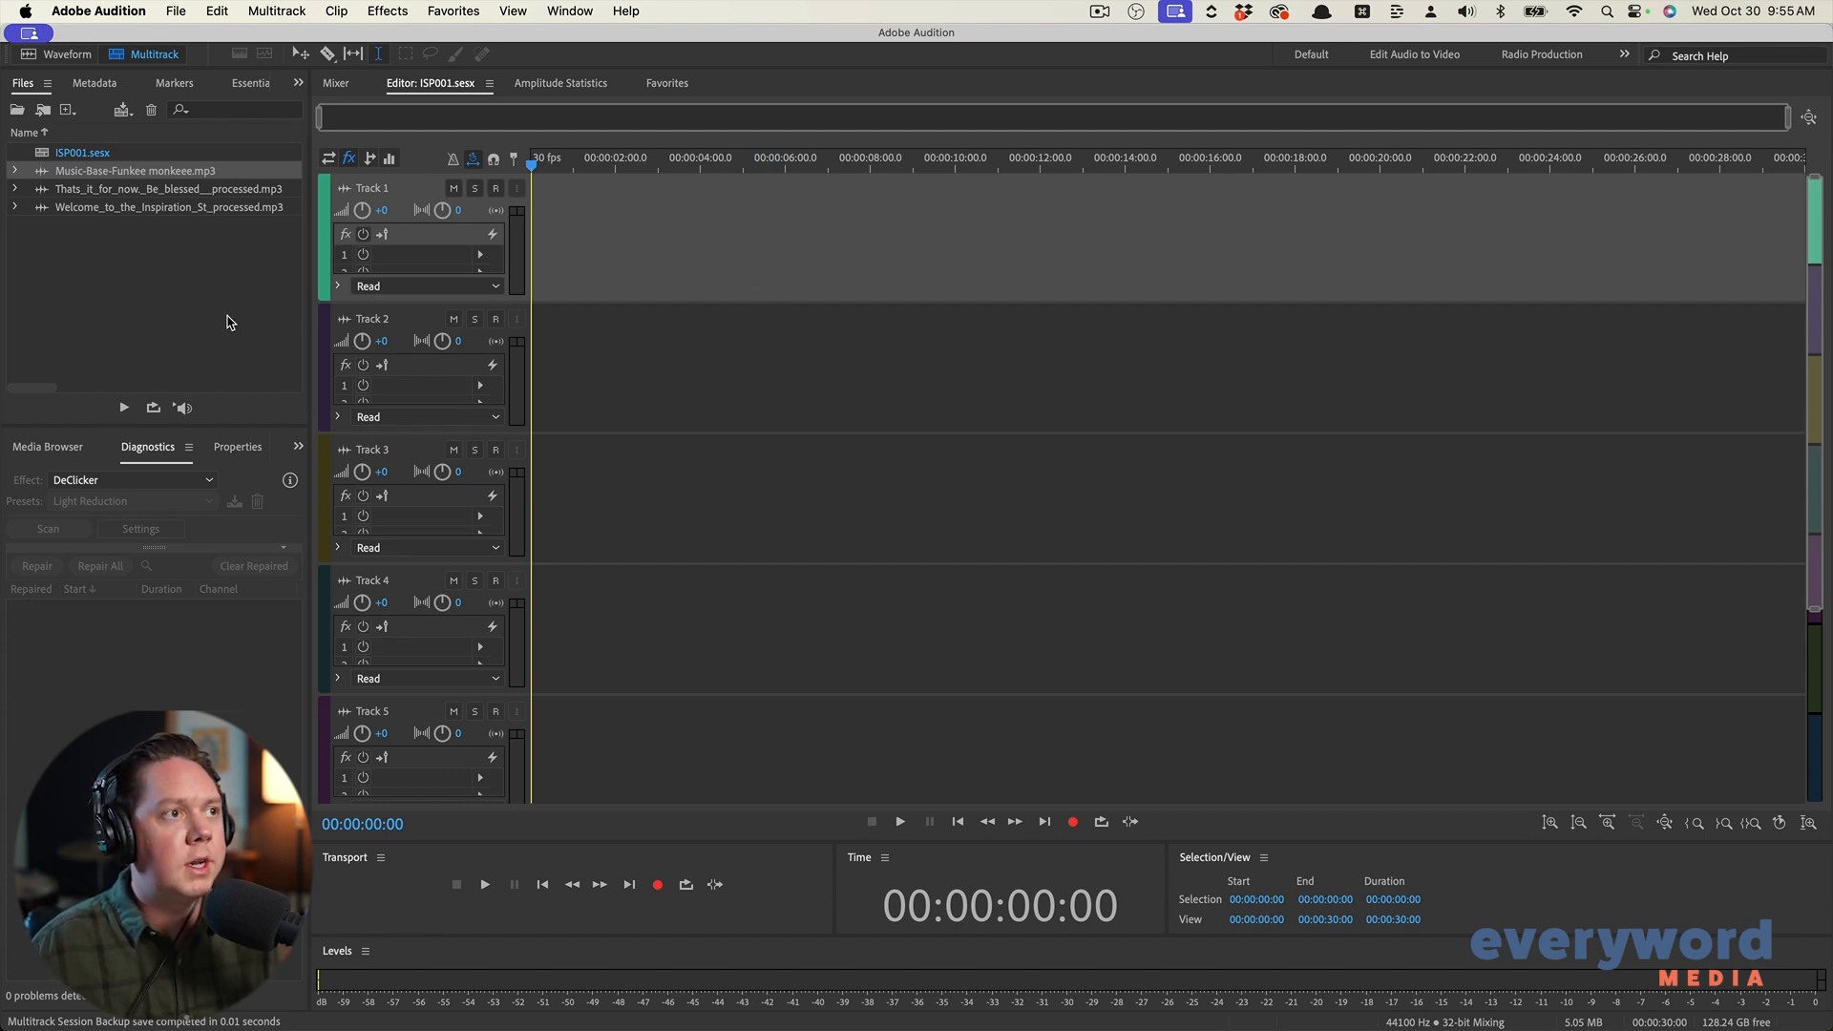
Place the Funkee monkeee music at the start of Track 2, the welcome clip on Track 1 around nine seconds, and the closing clip near Marker 01
click(148, 280)
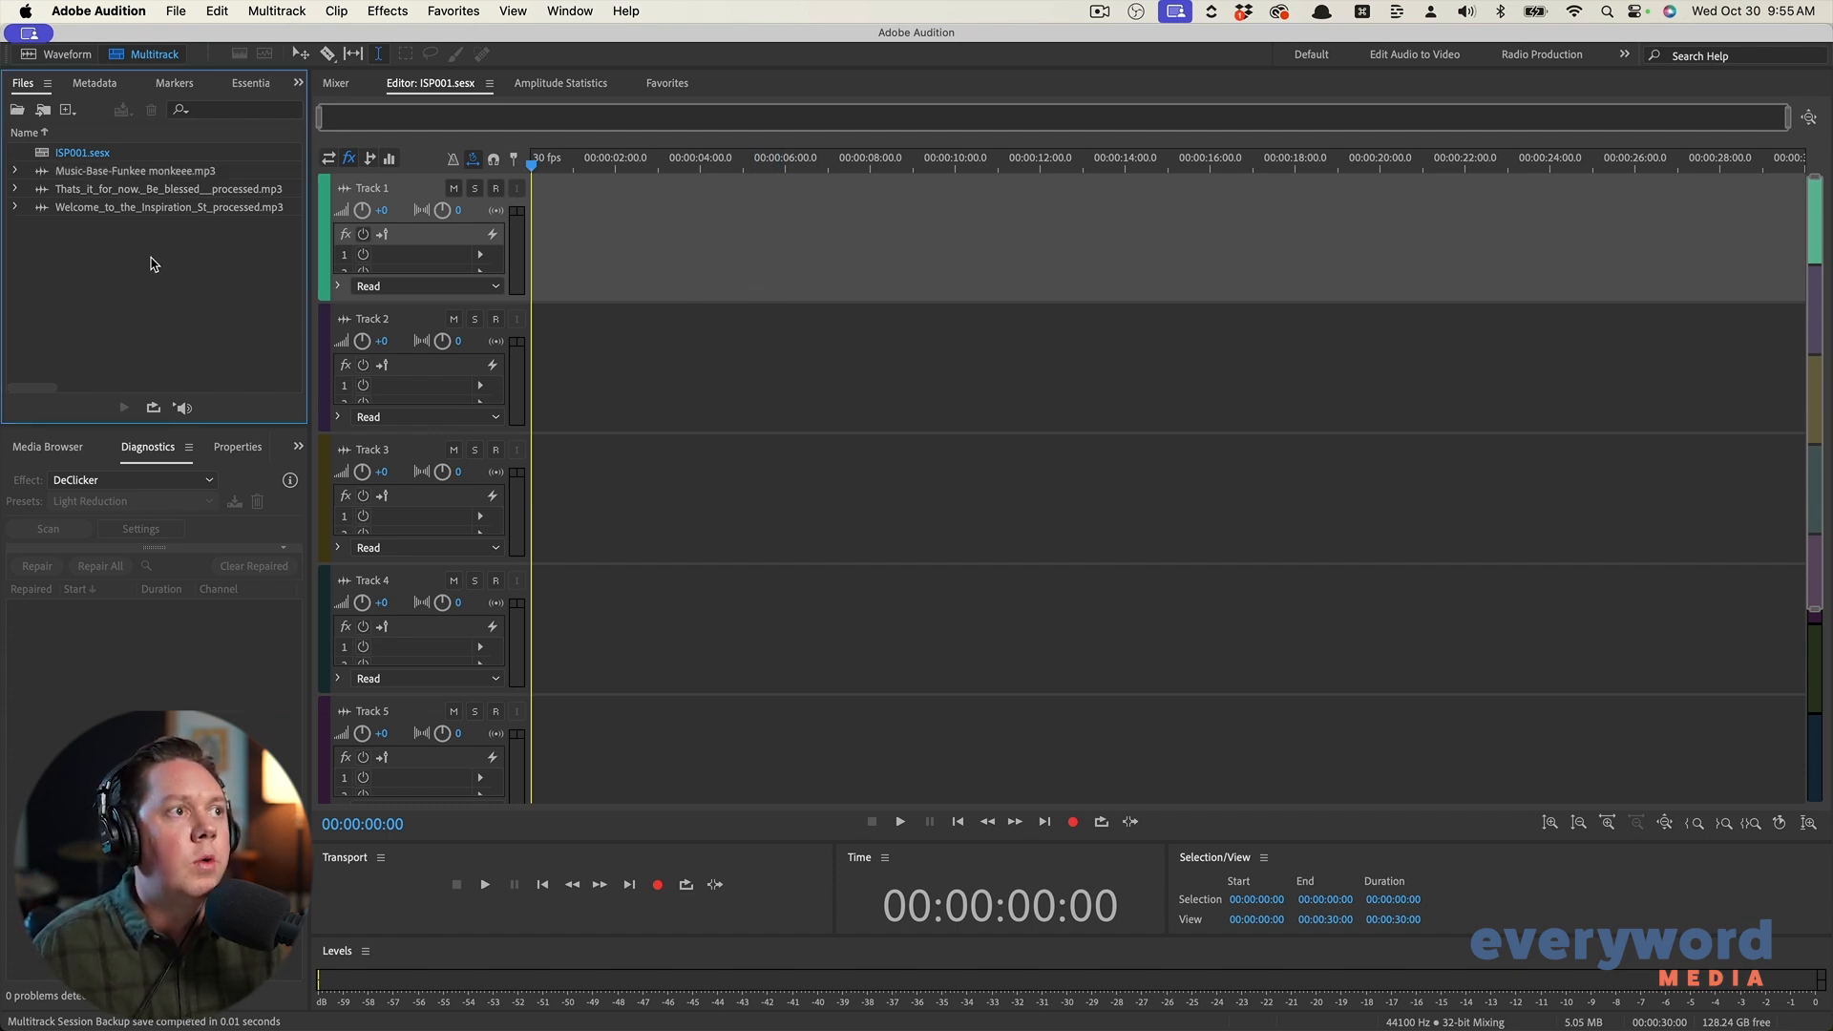
click(116, 190)
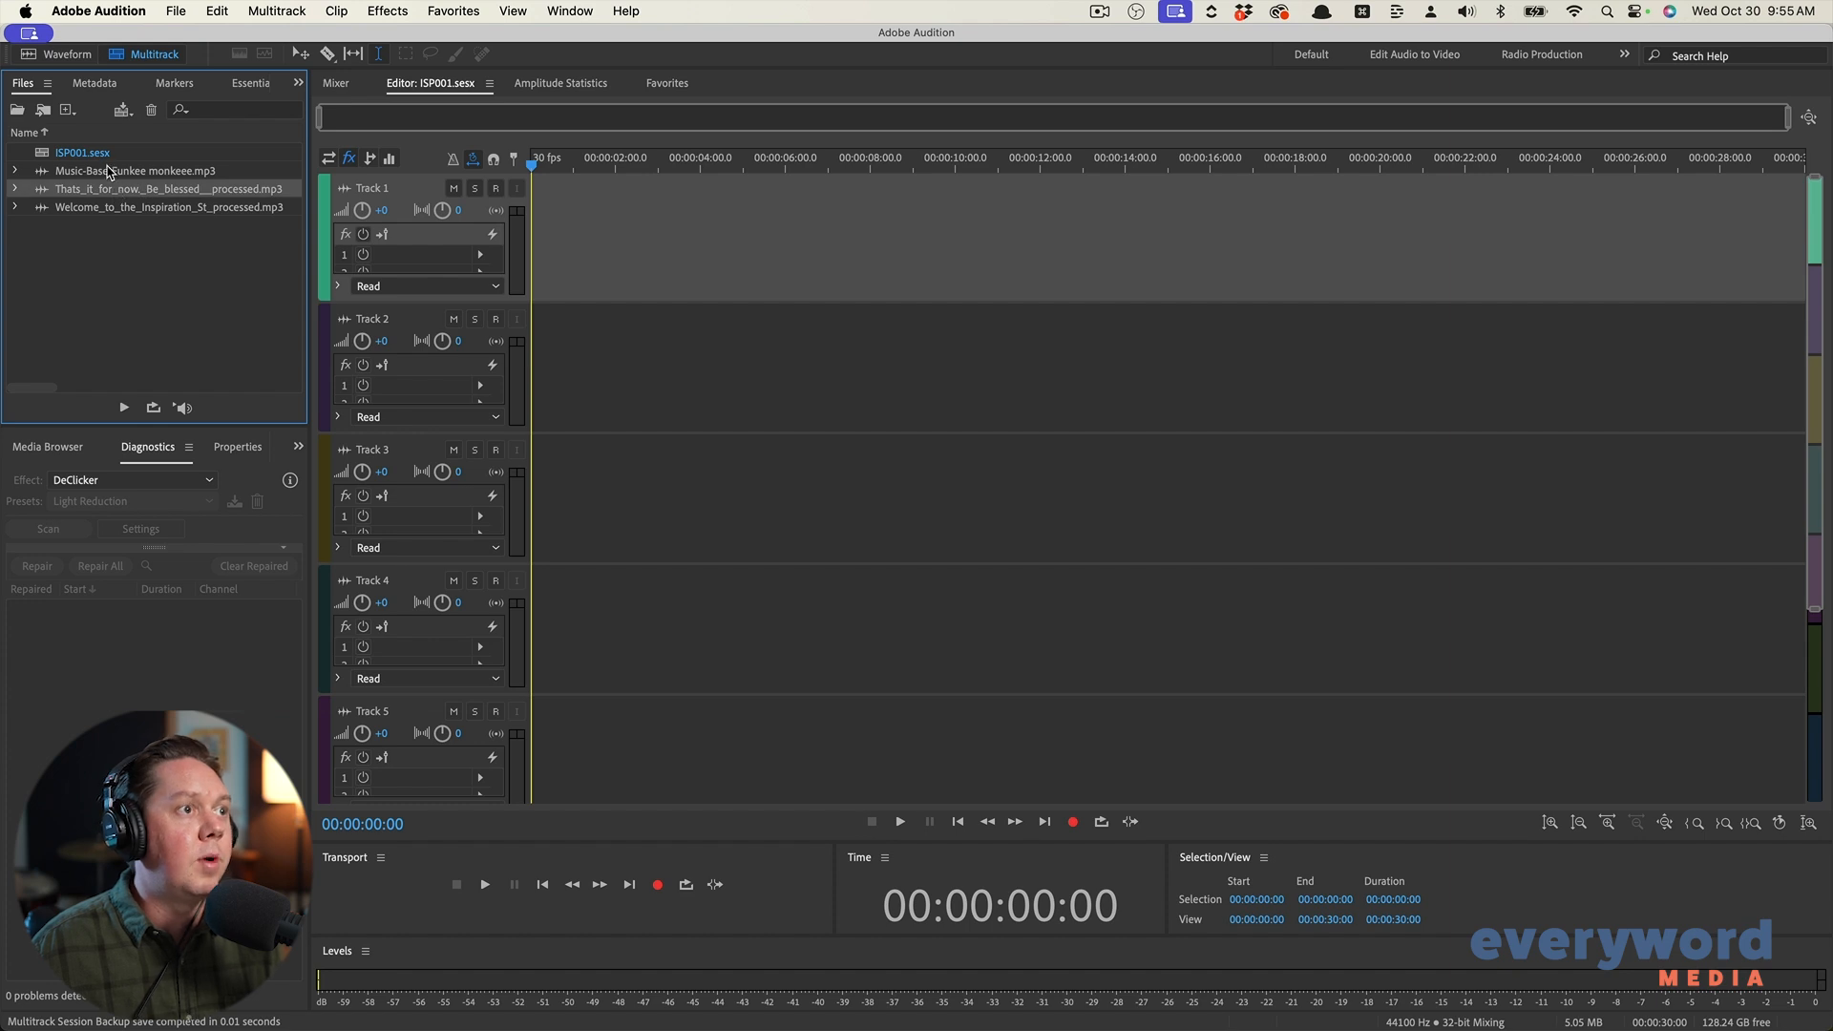
drag(105, 172, 524, 368)
click(602, 257)
drag(140, 210, 924, 239)
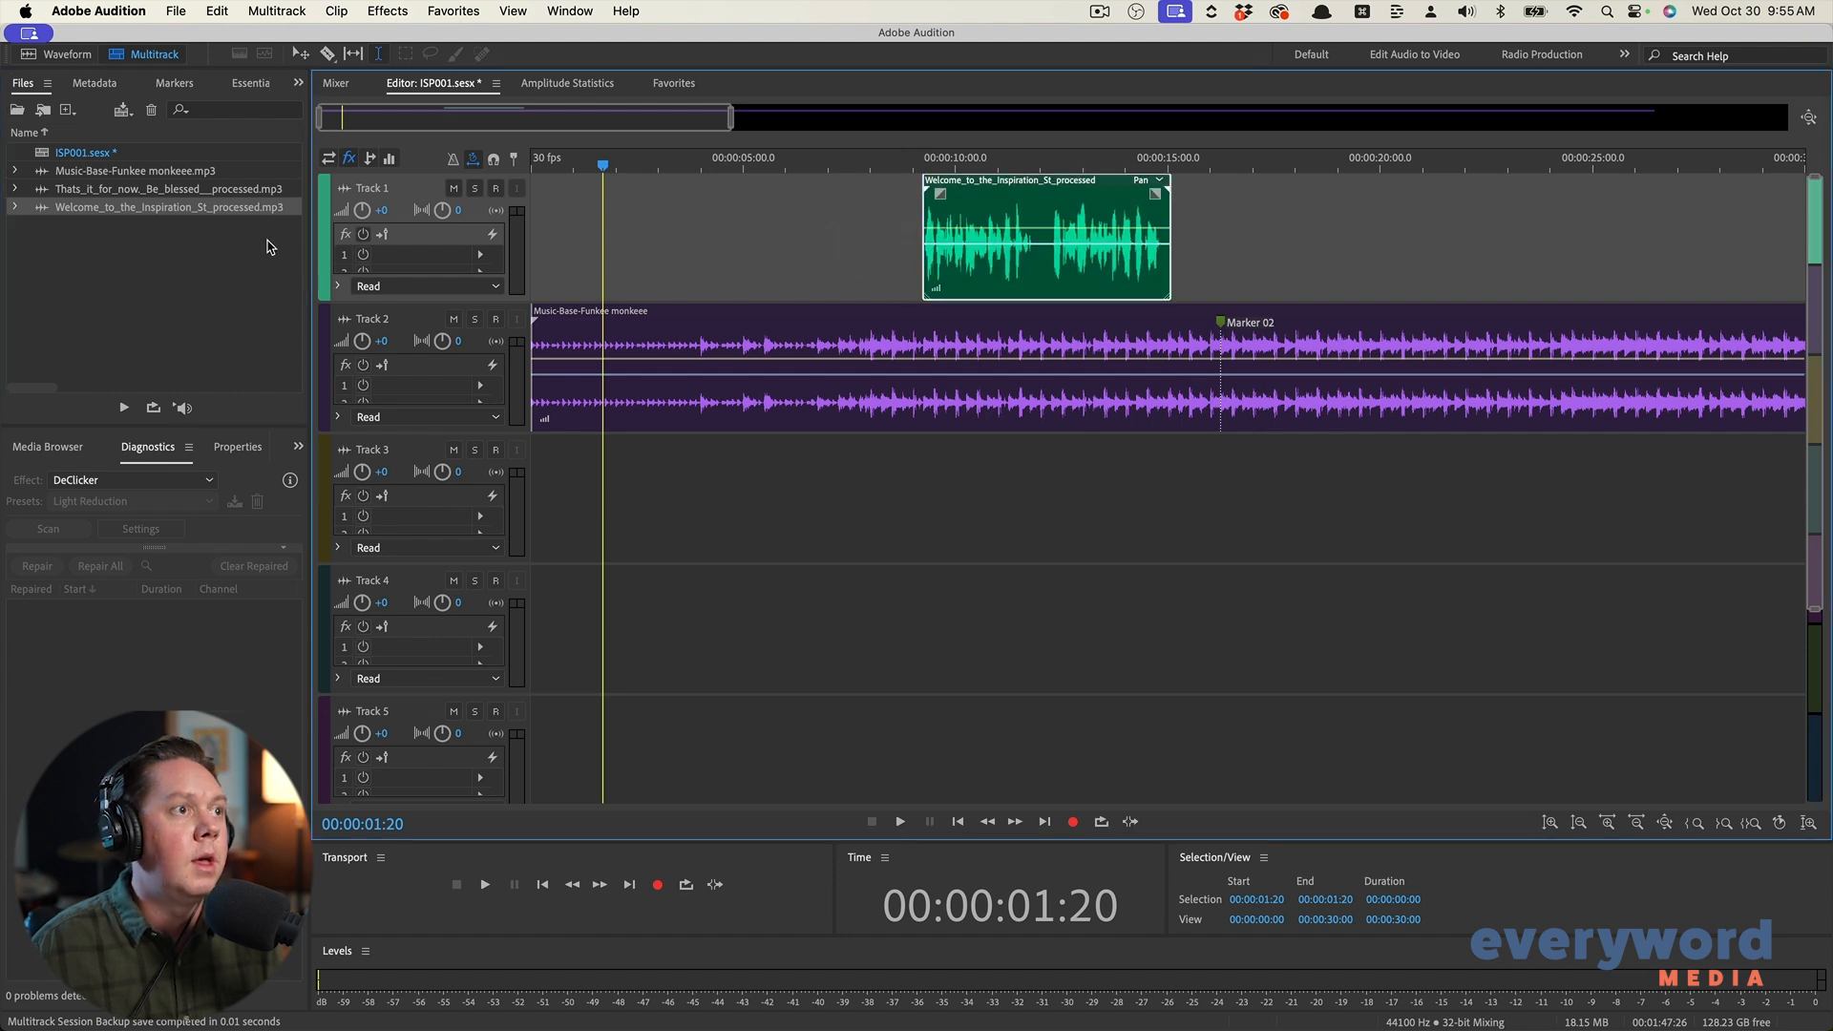
key(backslash)
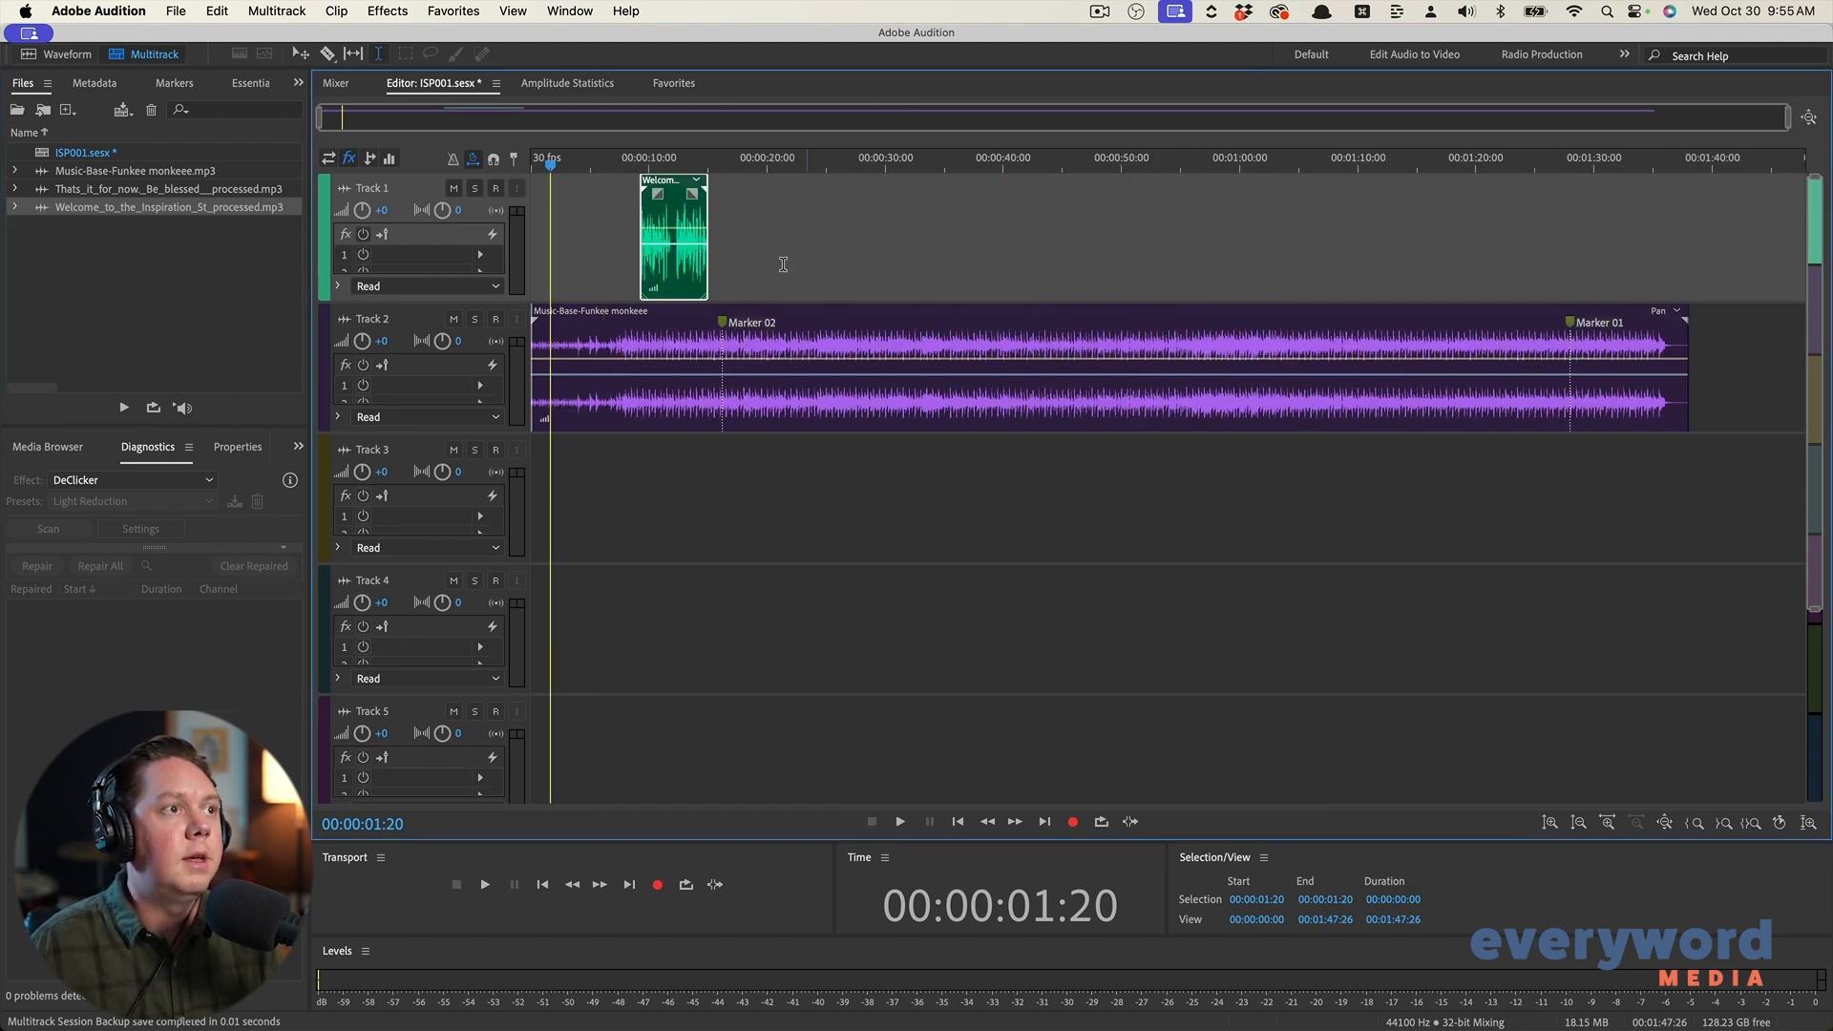
drag(181, 189, 1604, 275)
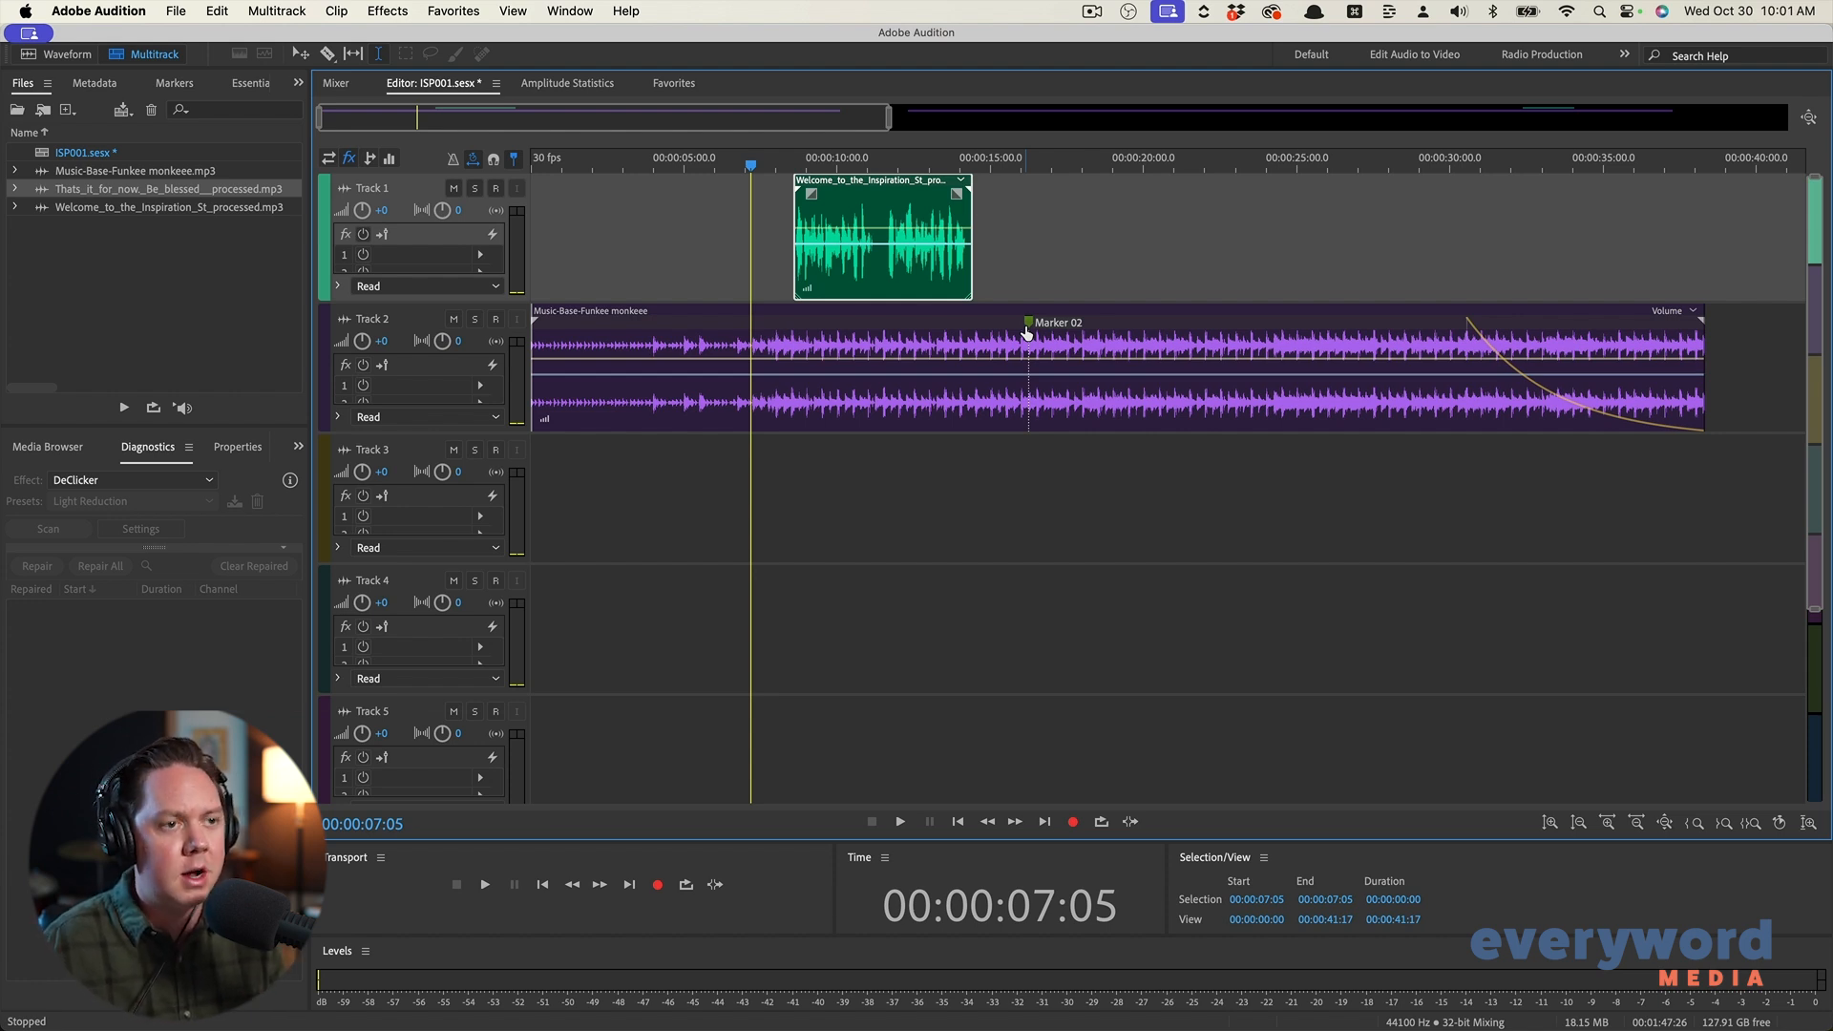
Play the intro from the session start and again from about 00:00:08:02 to judge how the welcome clip enters over the music
key(Home)
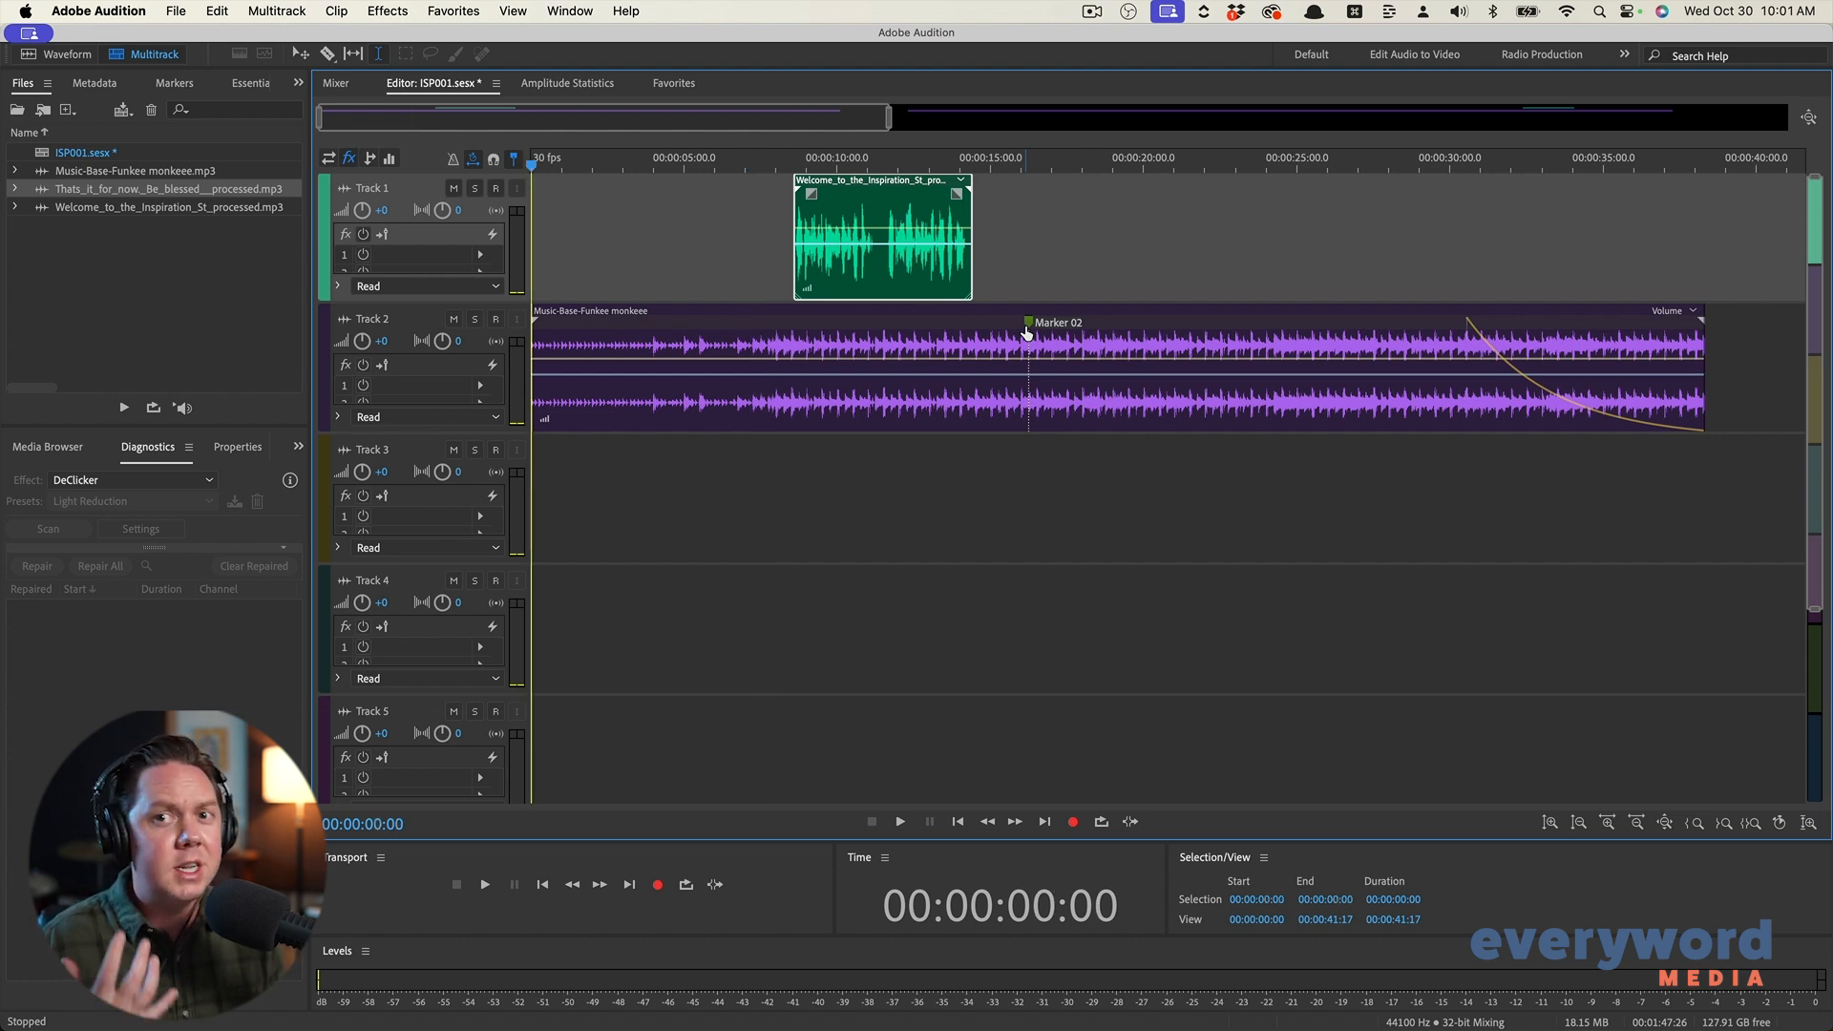
key(space)
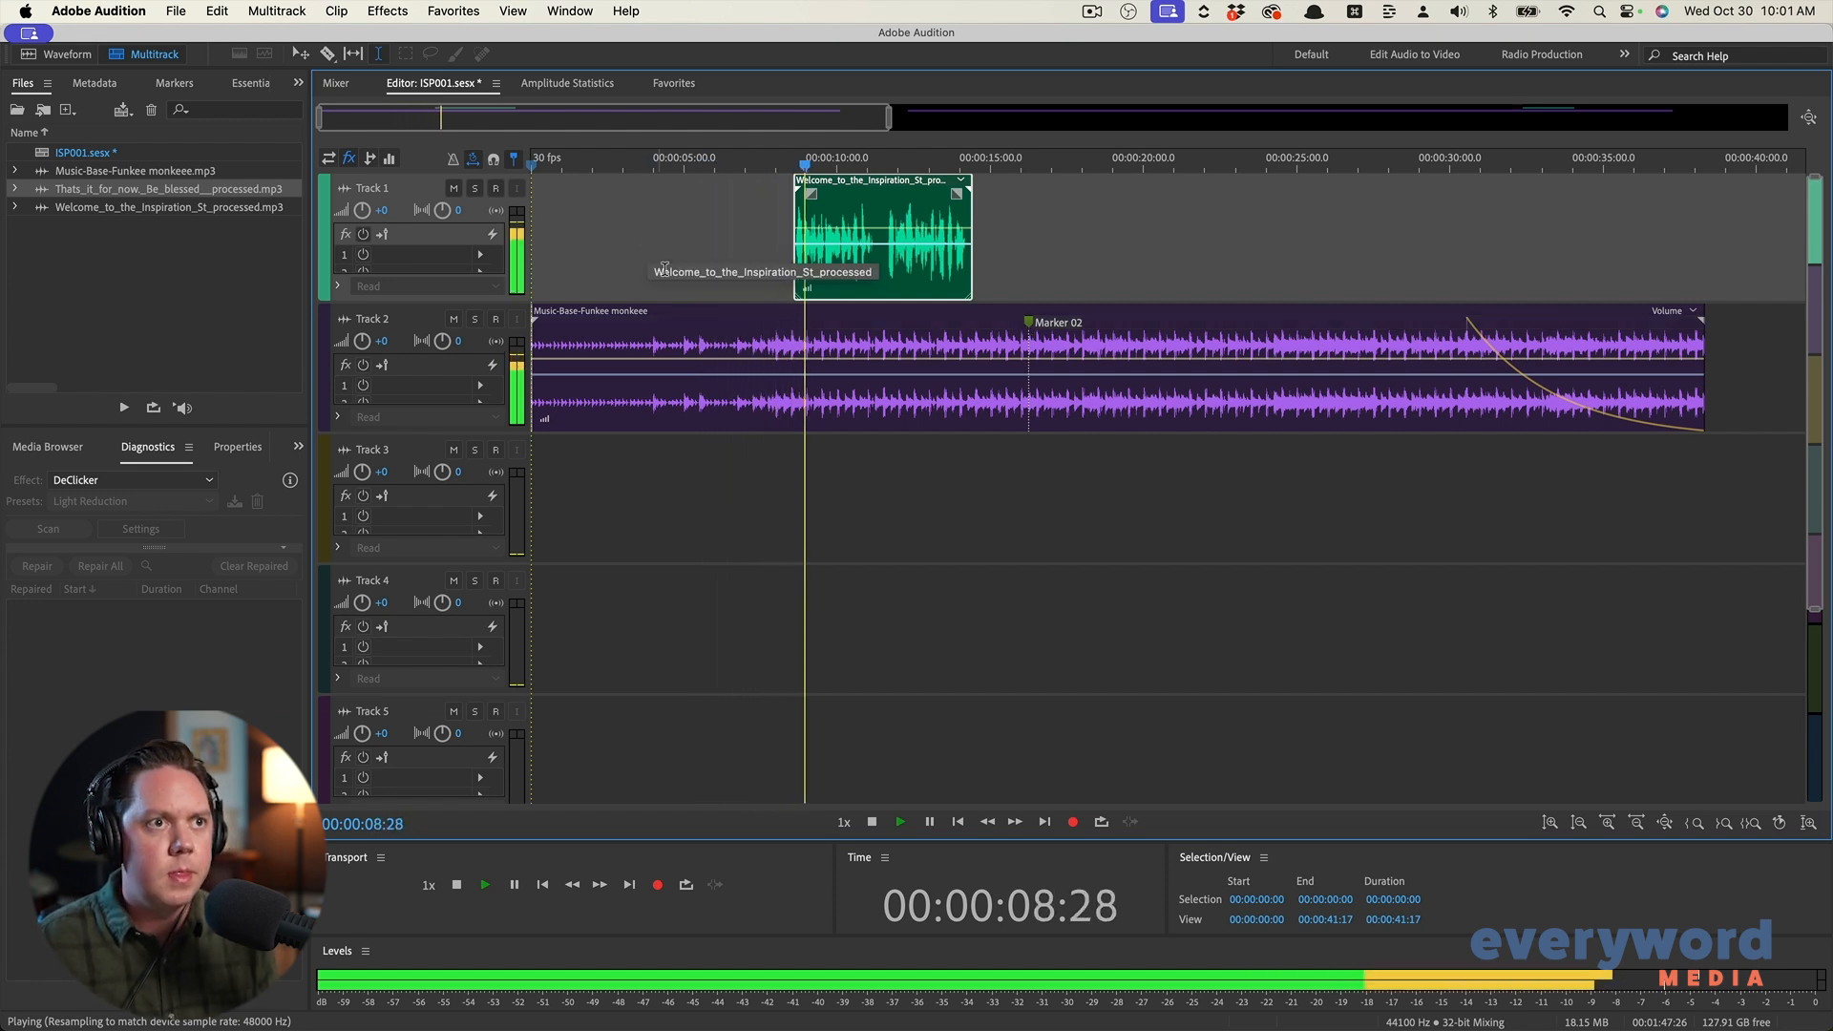
key(=)
key(=)
key(space)
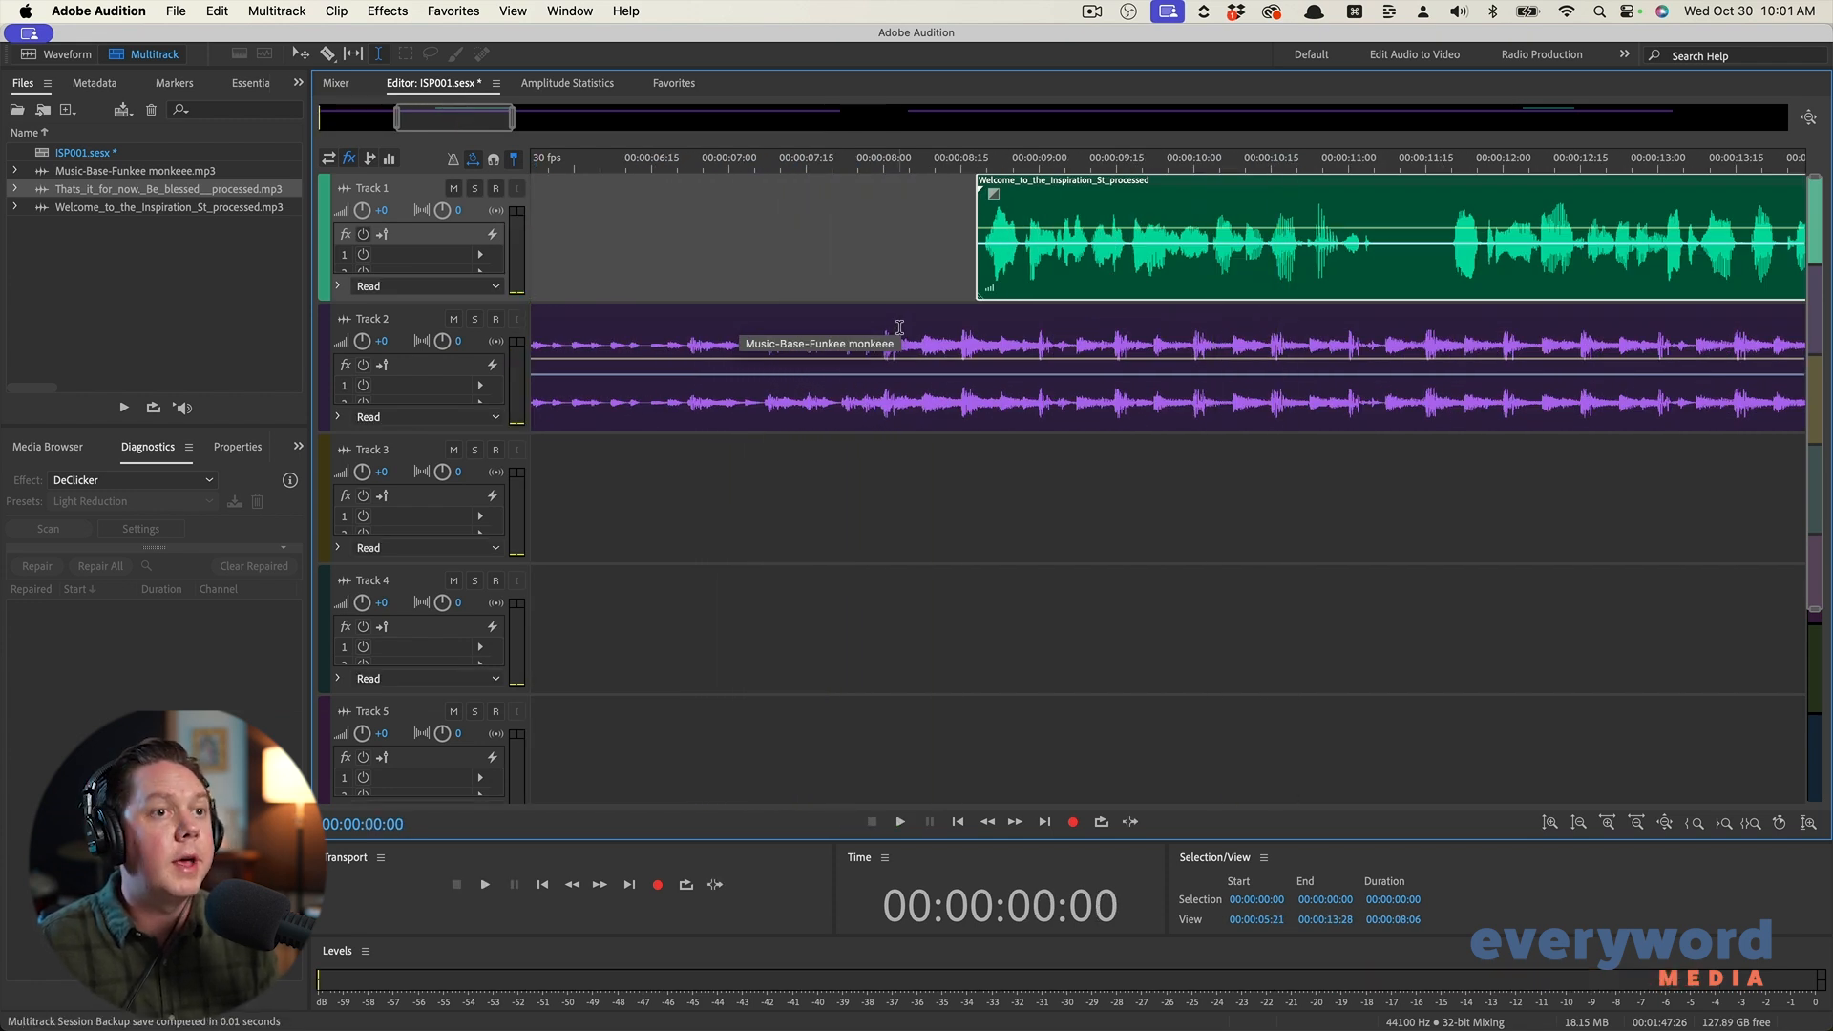
click(897, 268)
key(-)
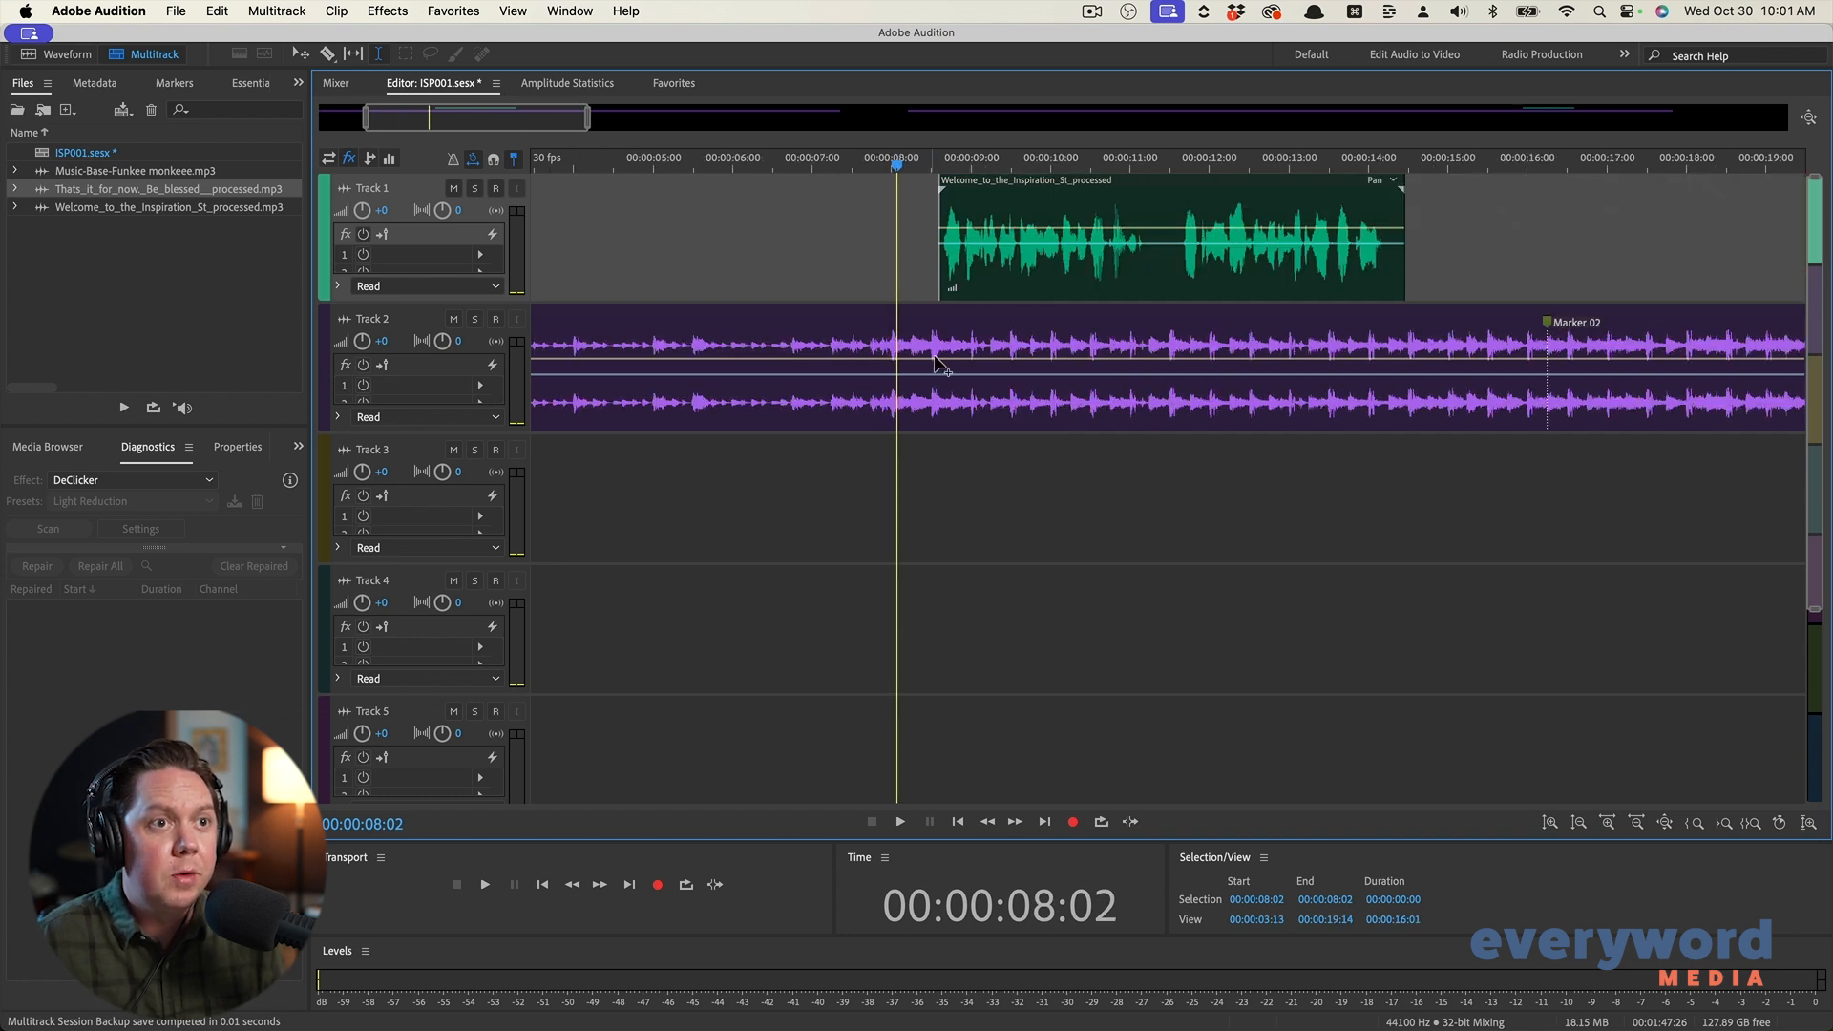
scroll(950, 334, up, 3)
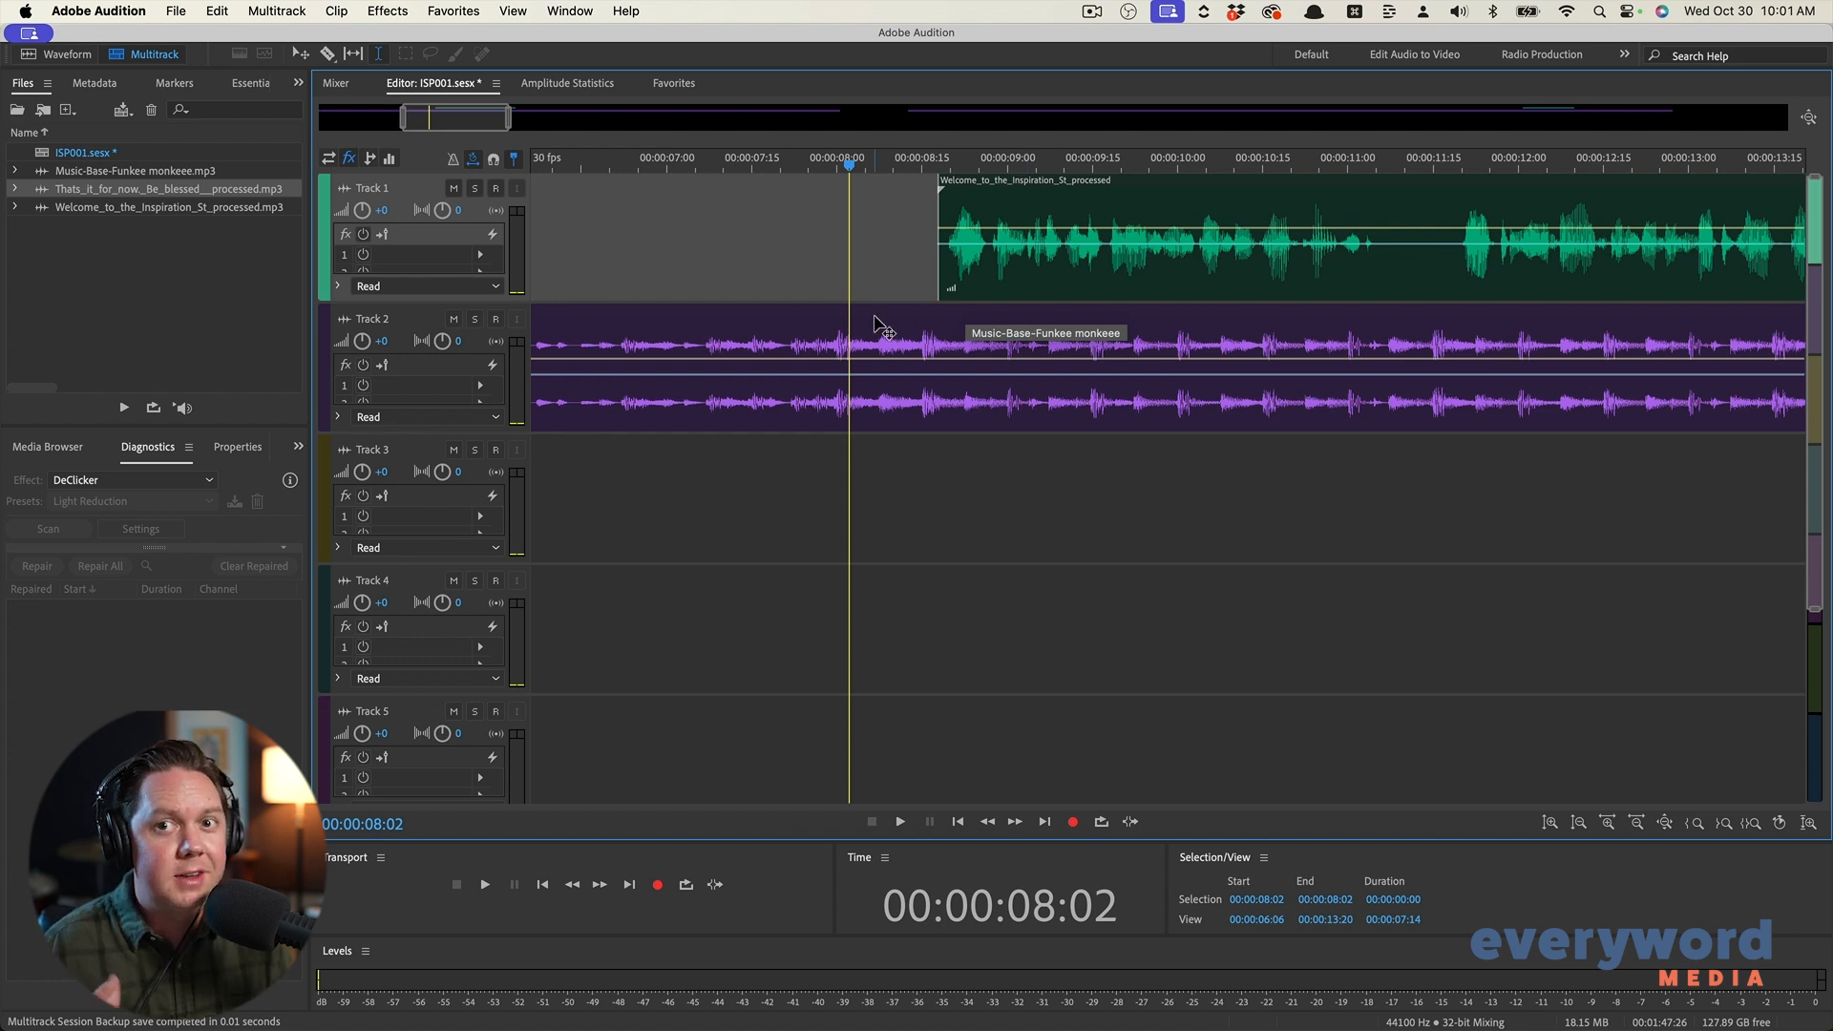
key(space)
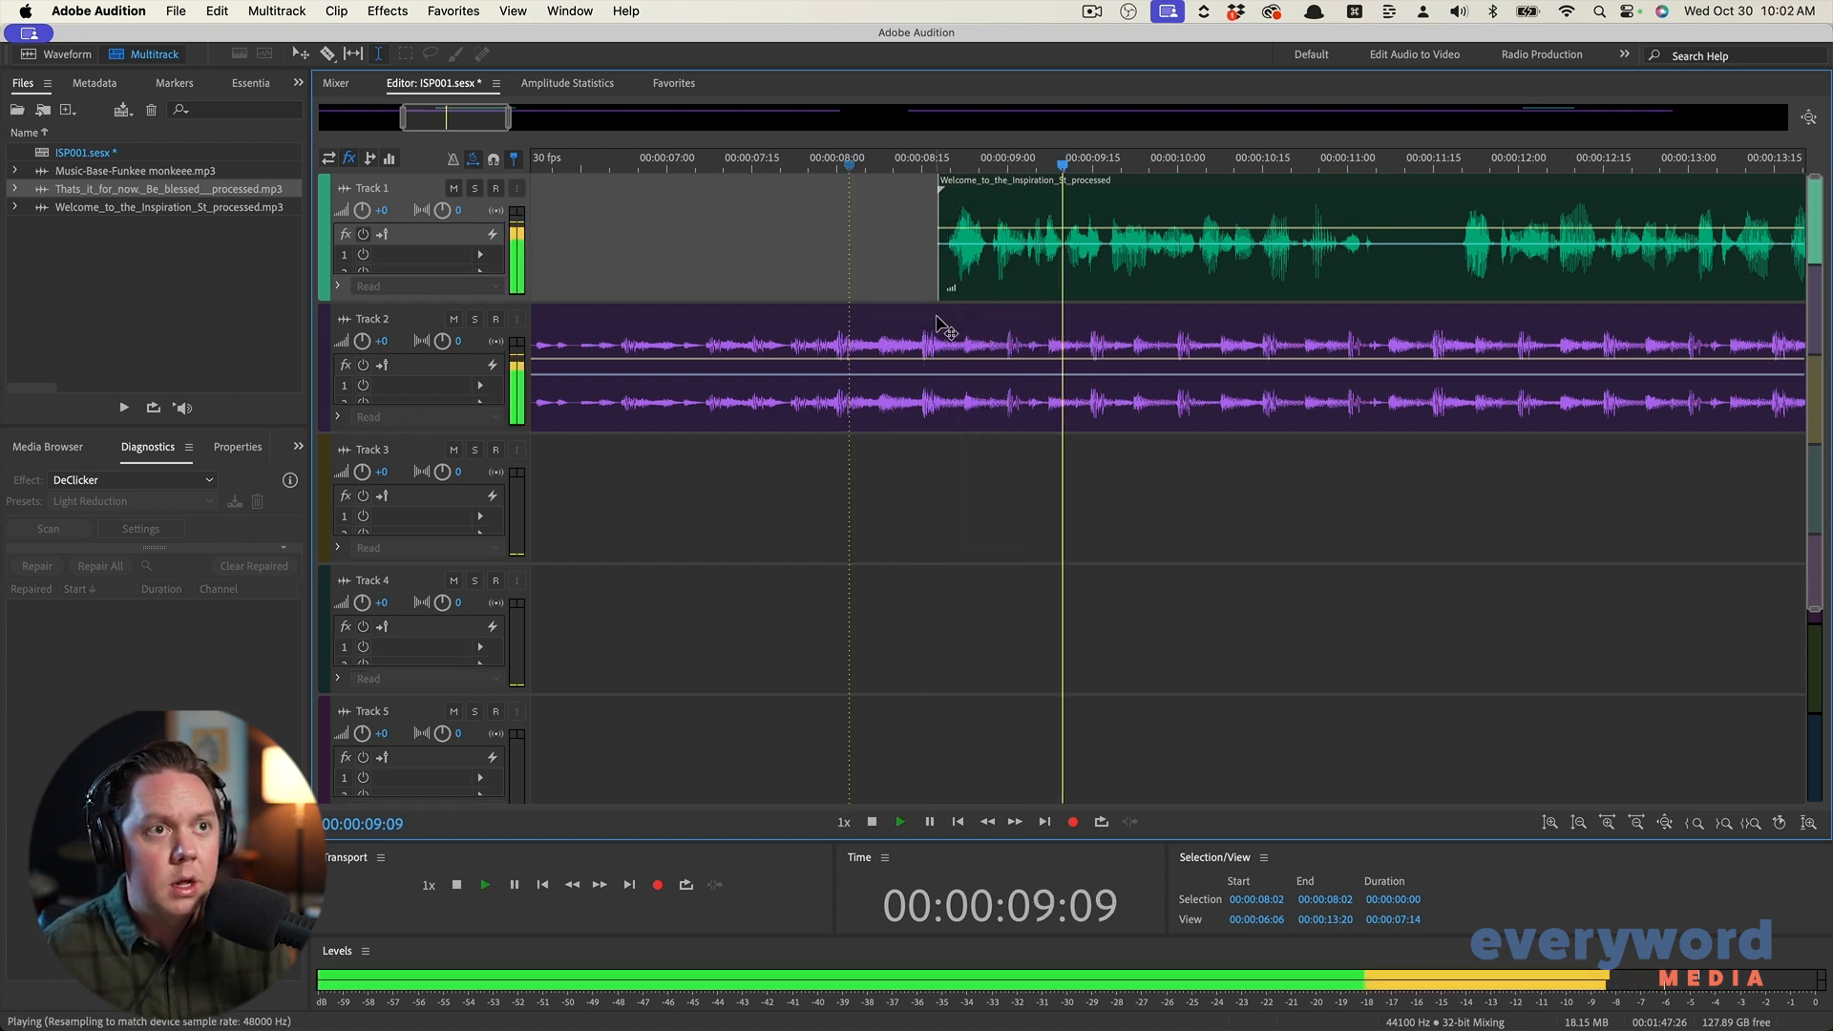
key(space)
scroll(923, 334, up, 2)
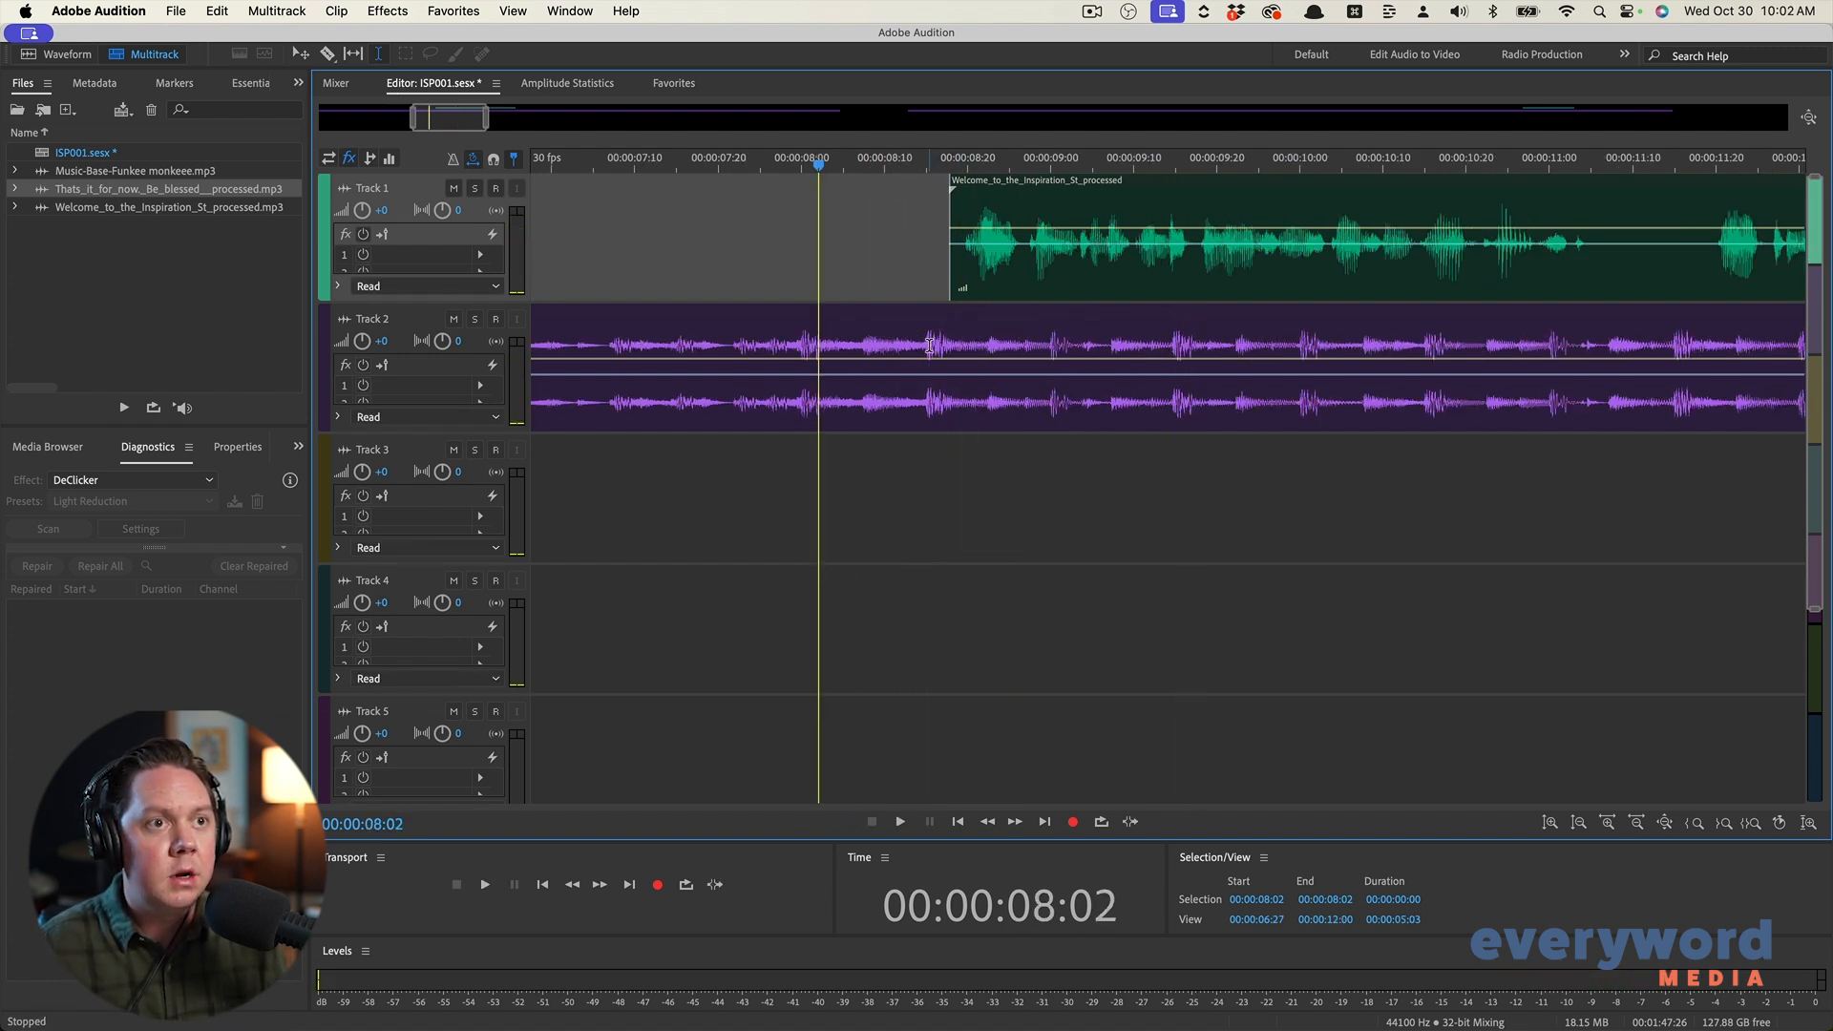
Locate the music beats around the voice entry and nudge the welcome clip slightly later to start at about 00:00:08:18
click(925, 345)
key(space)
key(space)
click(1045, 353)
key(space)
key(space)
scroll(1002, 315, up, 2)
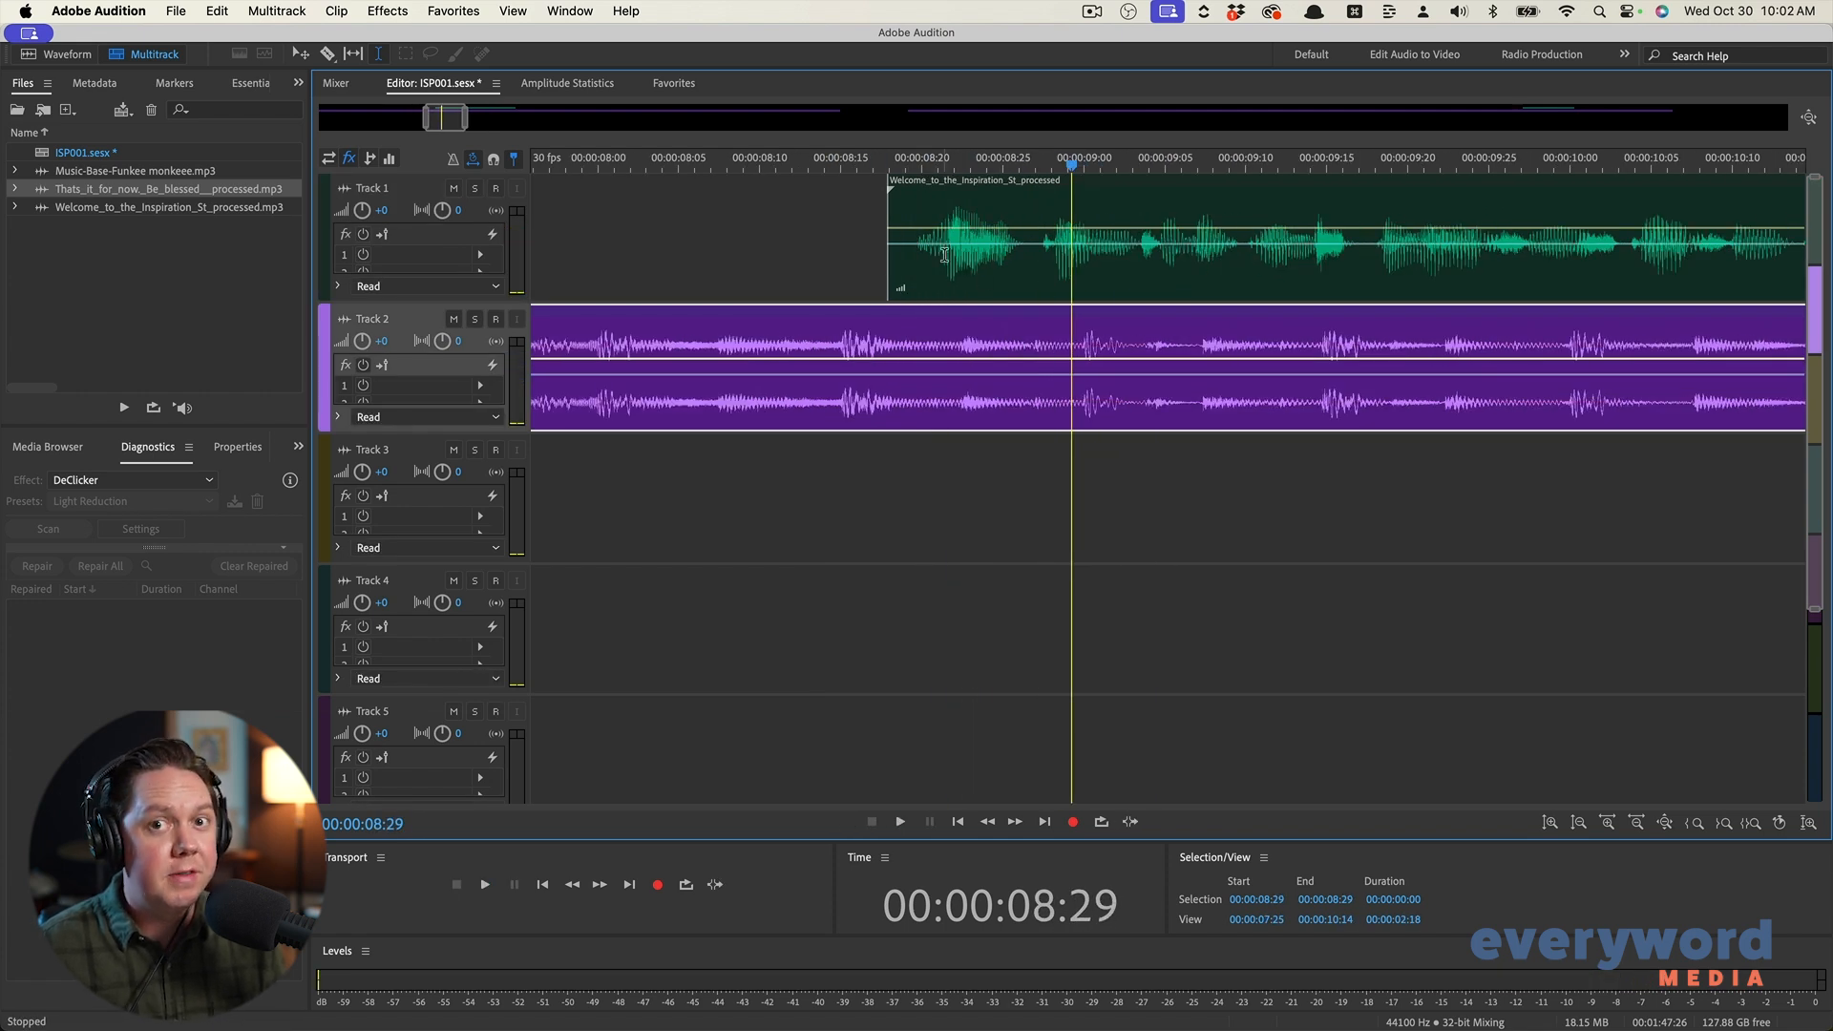
drag(944, 254, 951, 256)
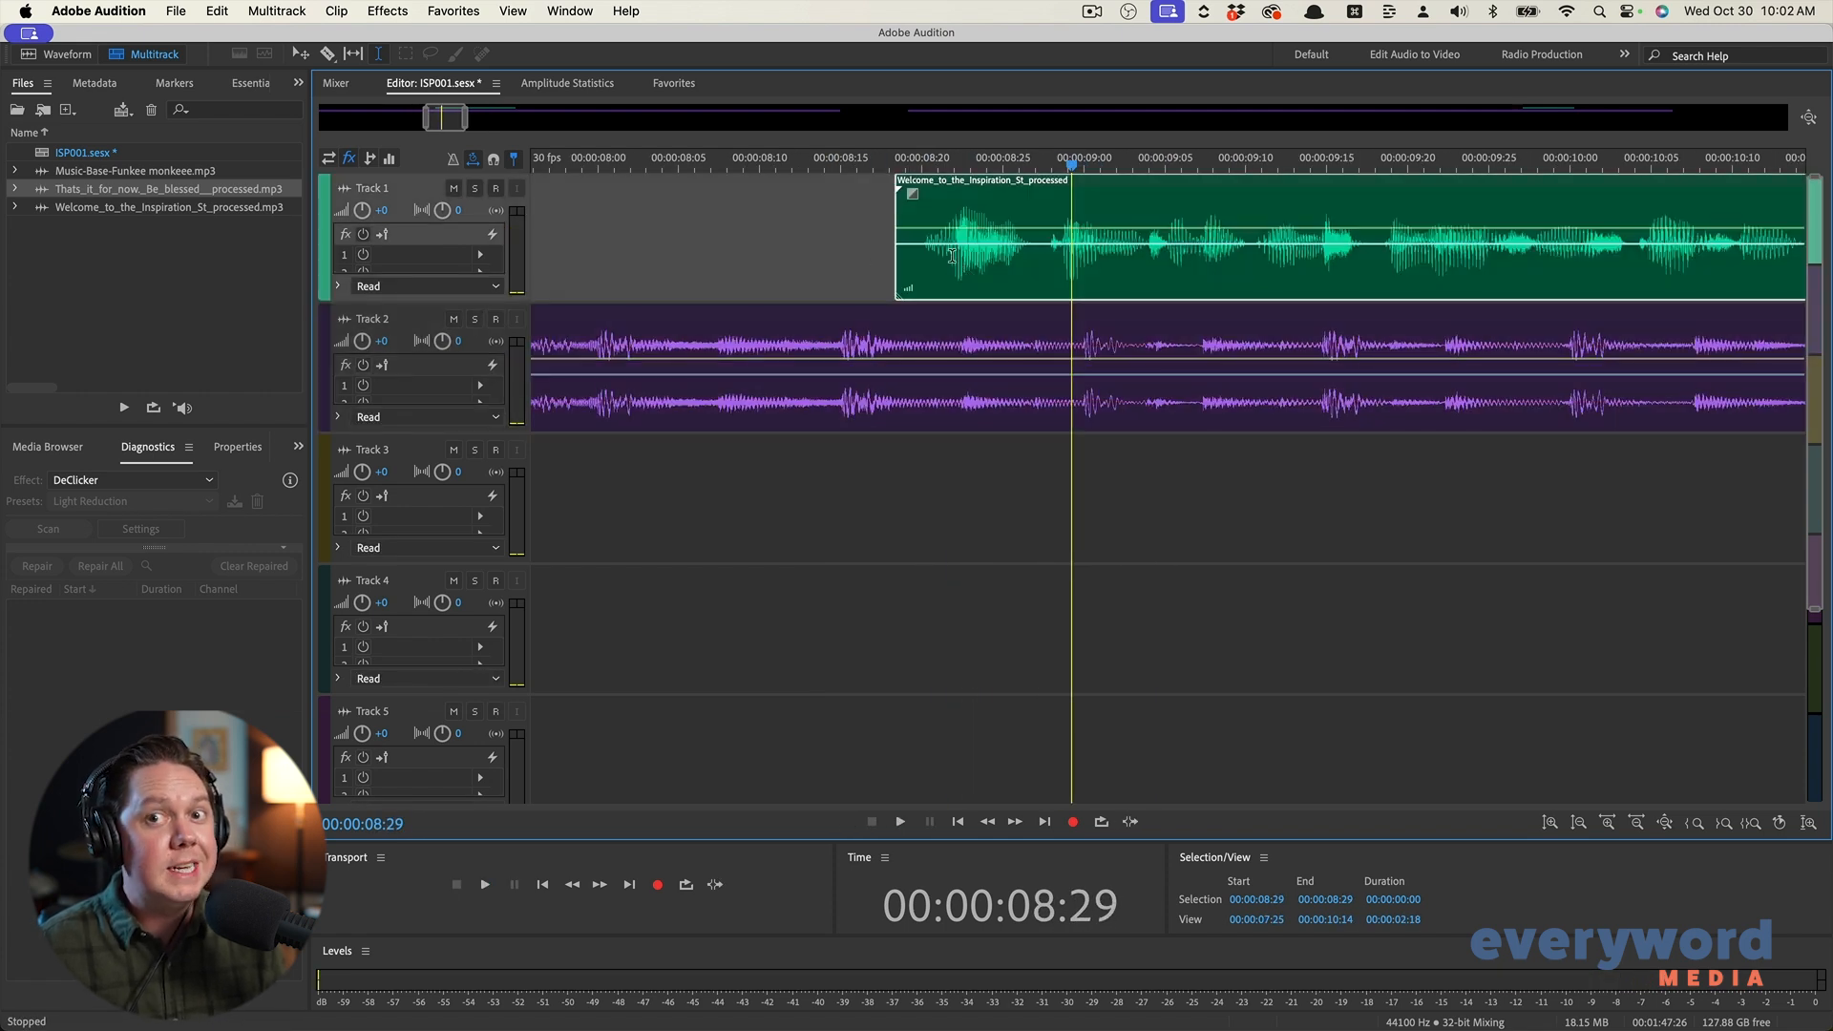
Add music volume keyframes at about 00:00:08:14 and 00:00:08:21, lower the second to dip under the welcome clip, and play the transition
click(811, 367)
click(834, 358)
drag(948, 358, 948, 366)
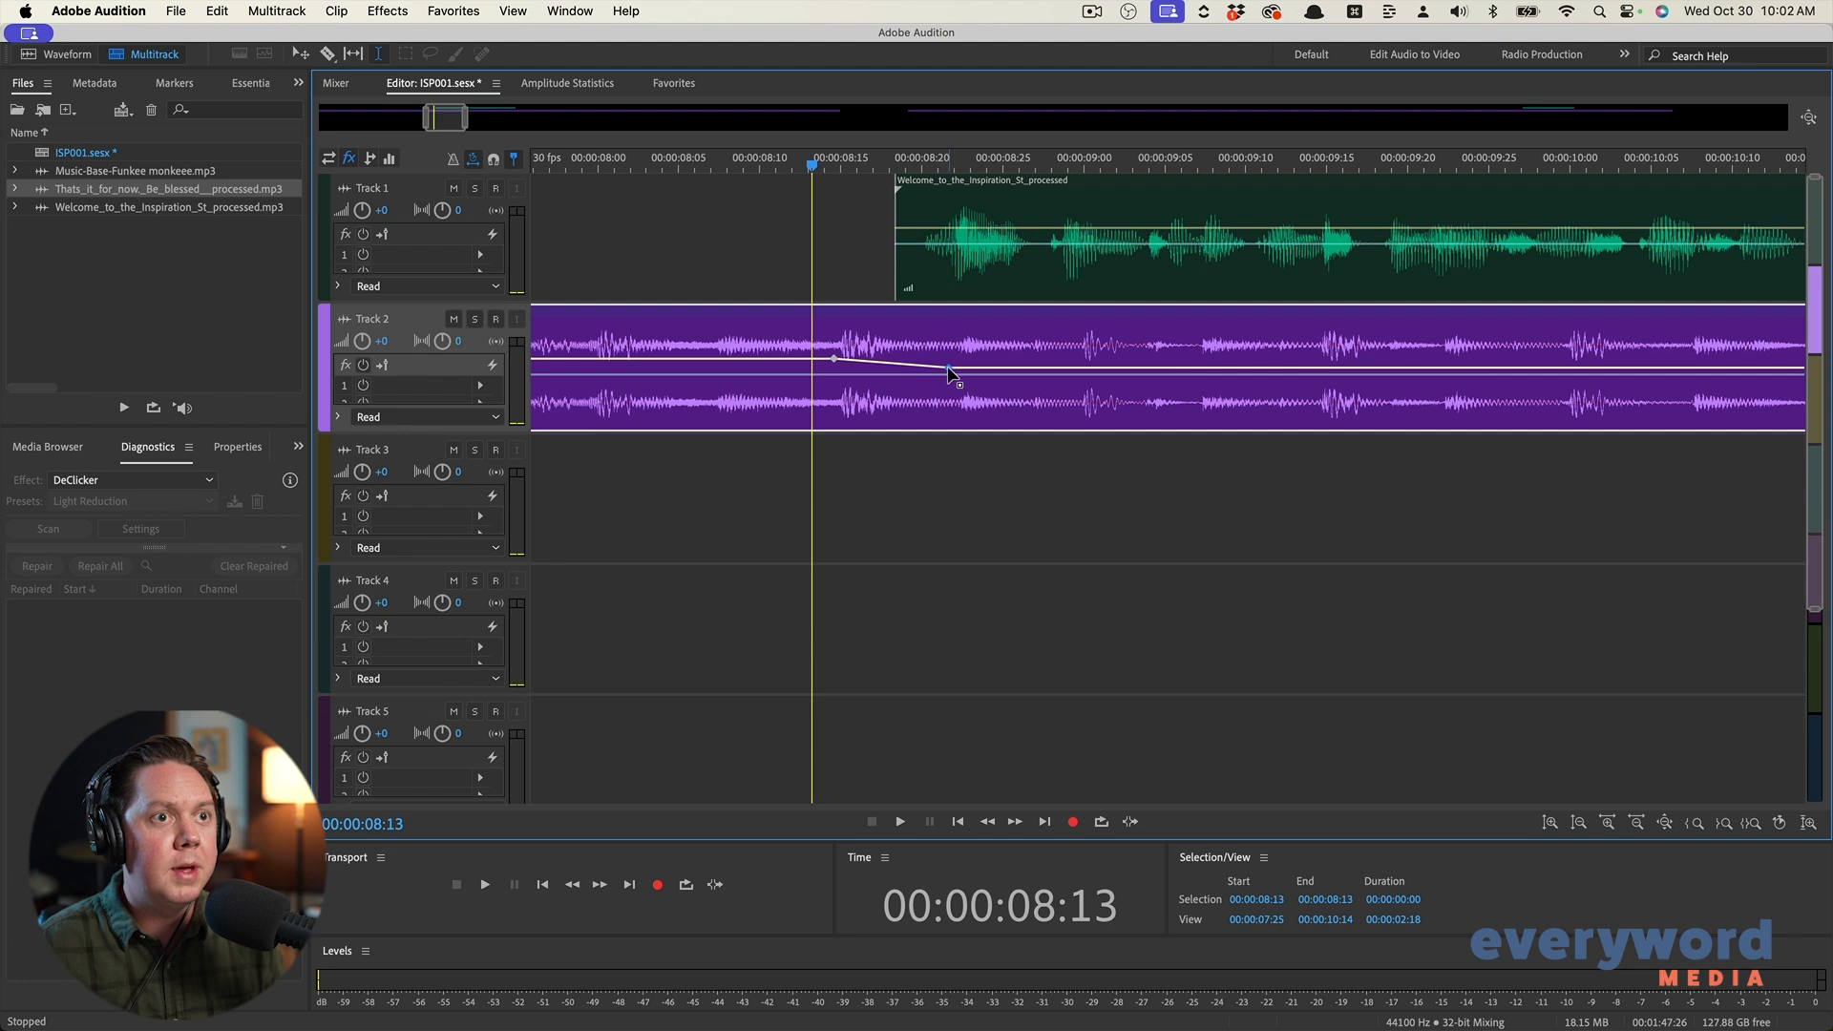
scroll(1054, 286, down, 3)
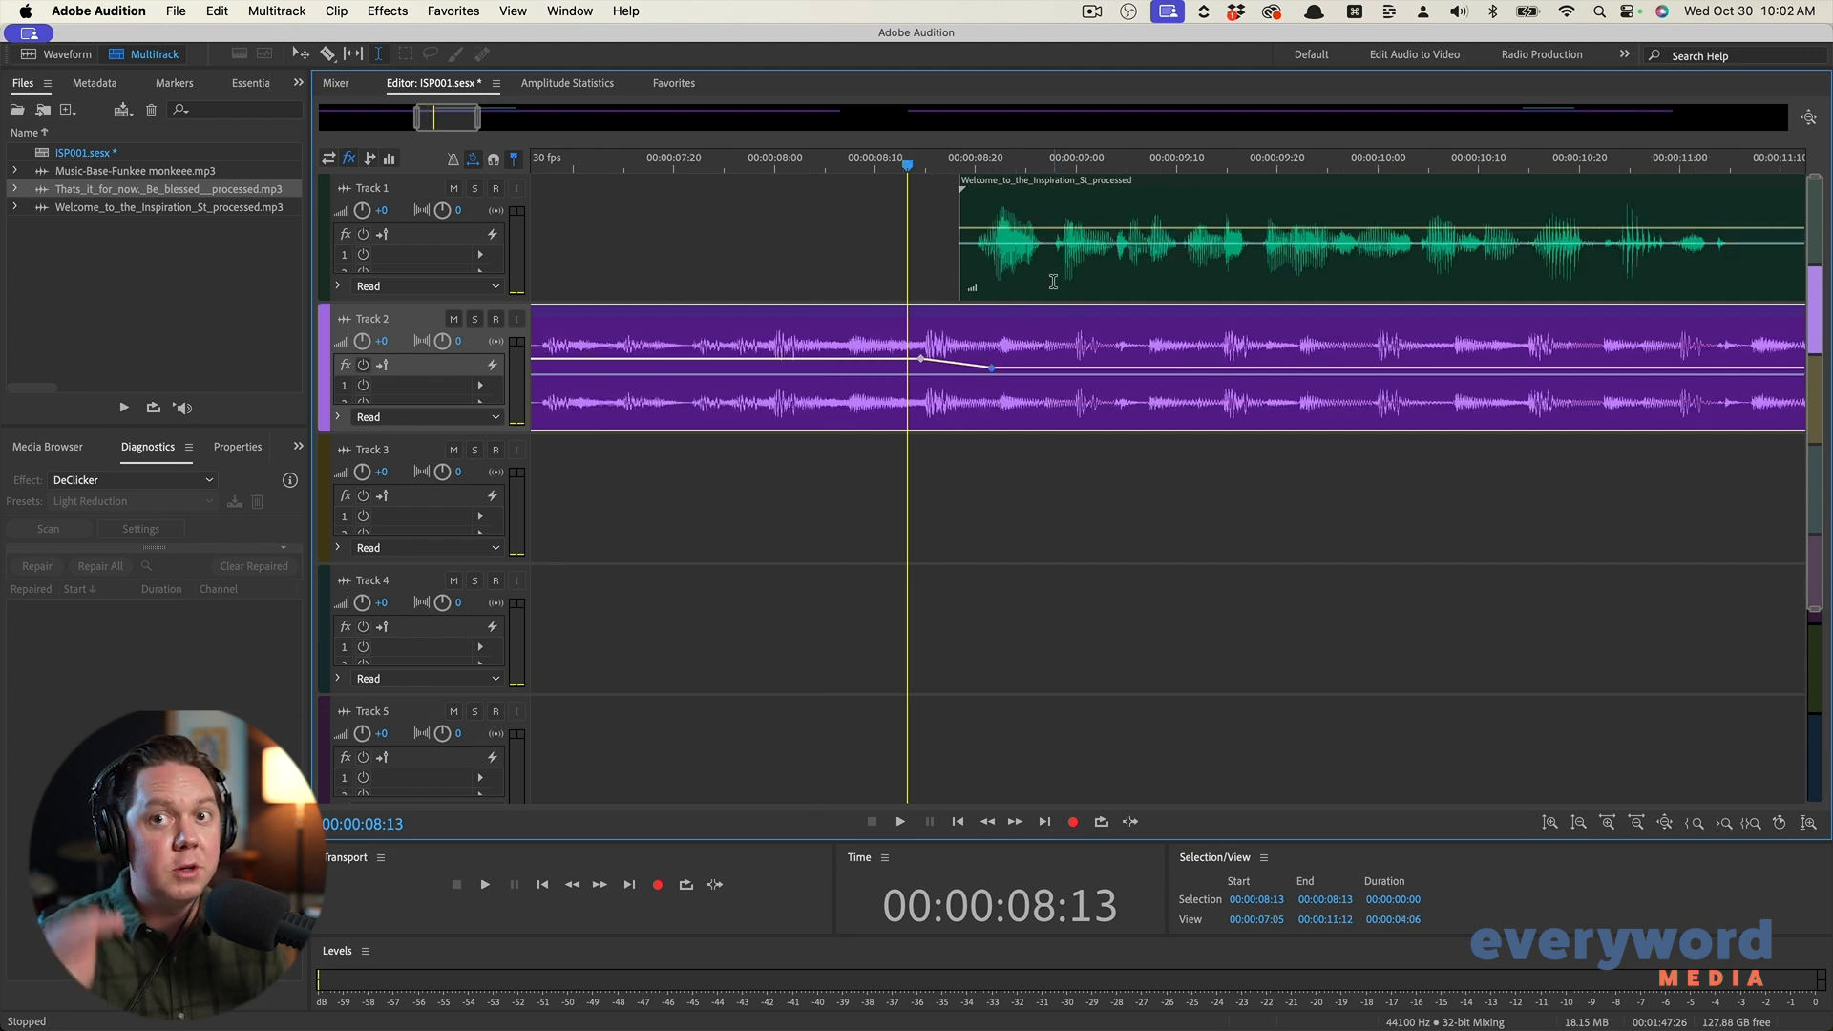
click(602, 277)
key(space)
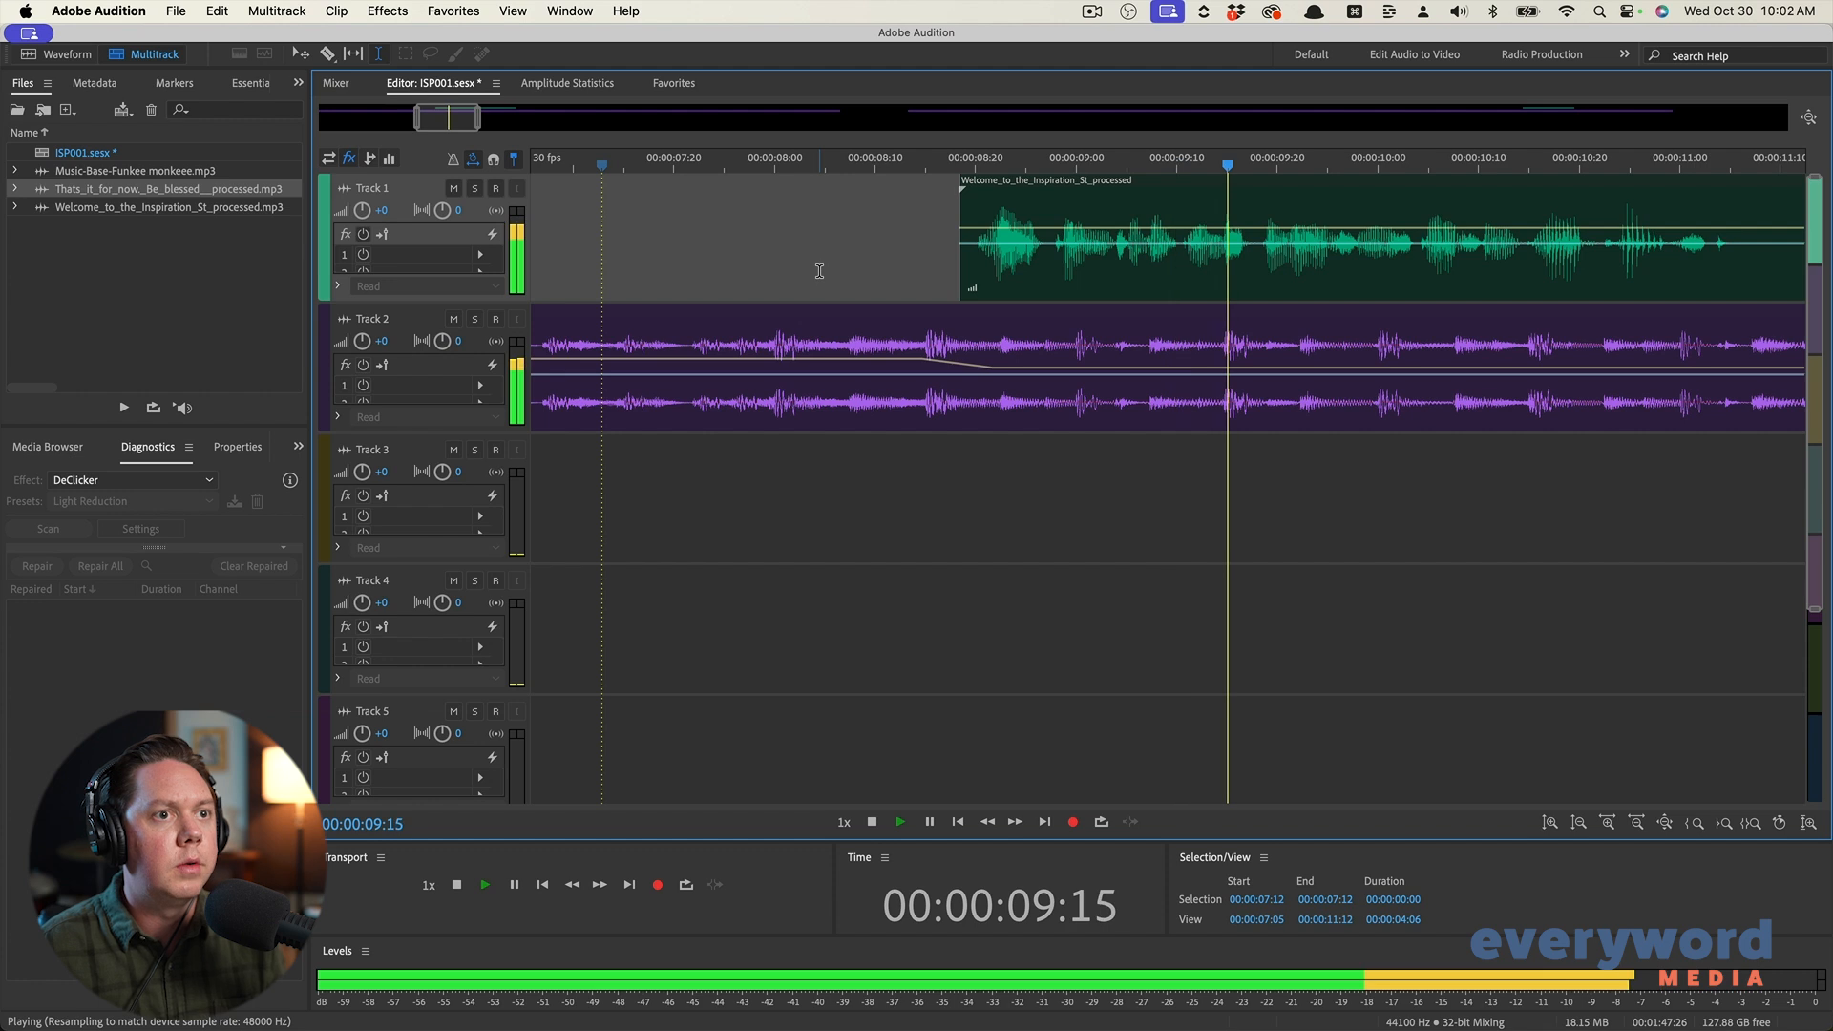
scroll(702, 281, down, 3)
key(space)
scroll(763, 334, up, 1)
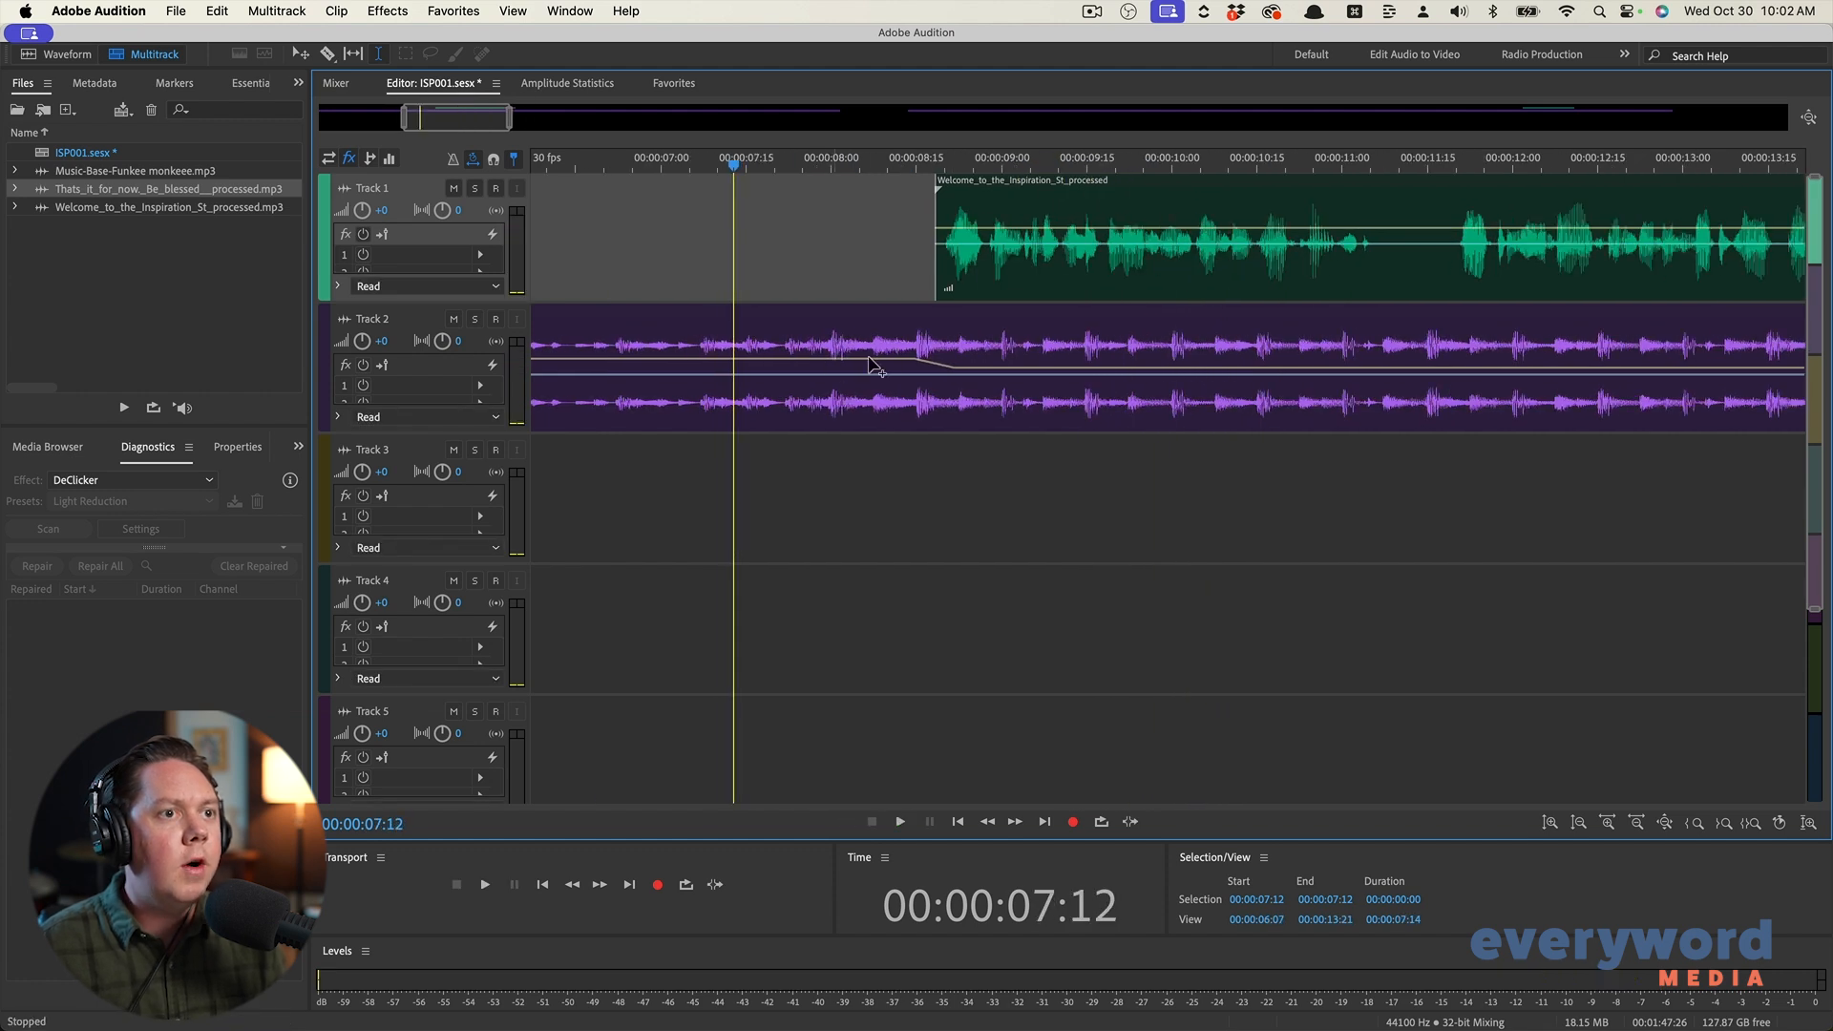
Lower the music's volume envelope both before and under the welcome clip, keeping the dip between its keyframes, and play it back
scroll(897, 349, up, 1)
click(884, 344)
drag(919, 361, 981, 378)
scroll(966, 356, up, 2)
scroll(990, 366, up, 2)
scroll(986, 377, down, 2)
scroll(1150, 372, down, 1)
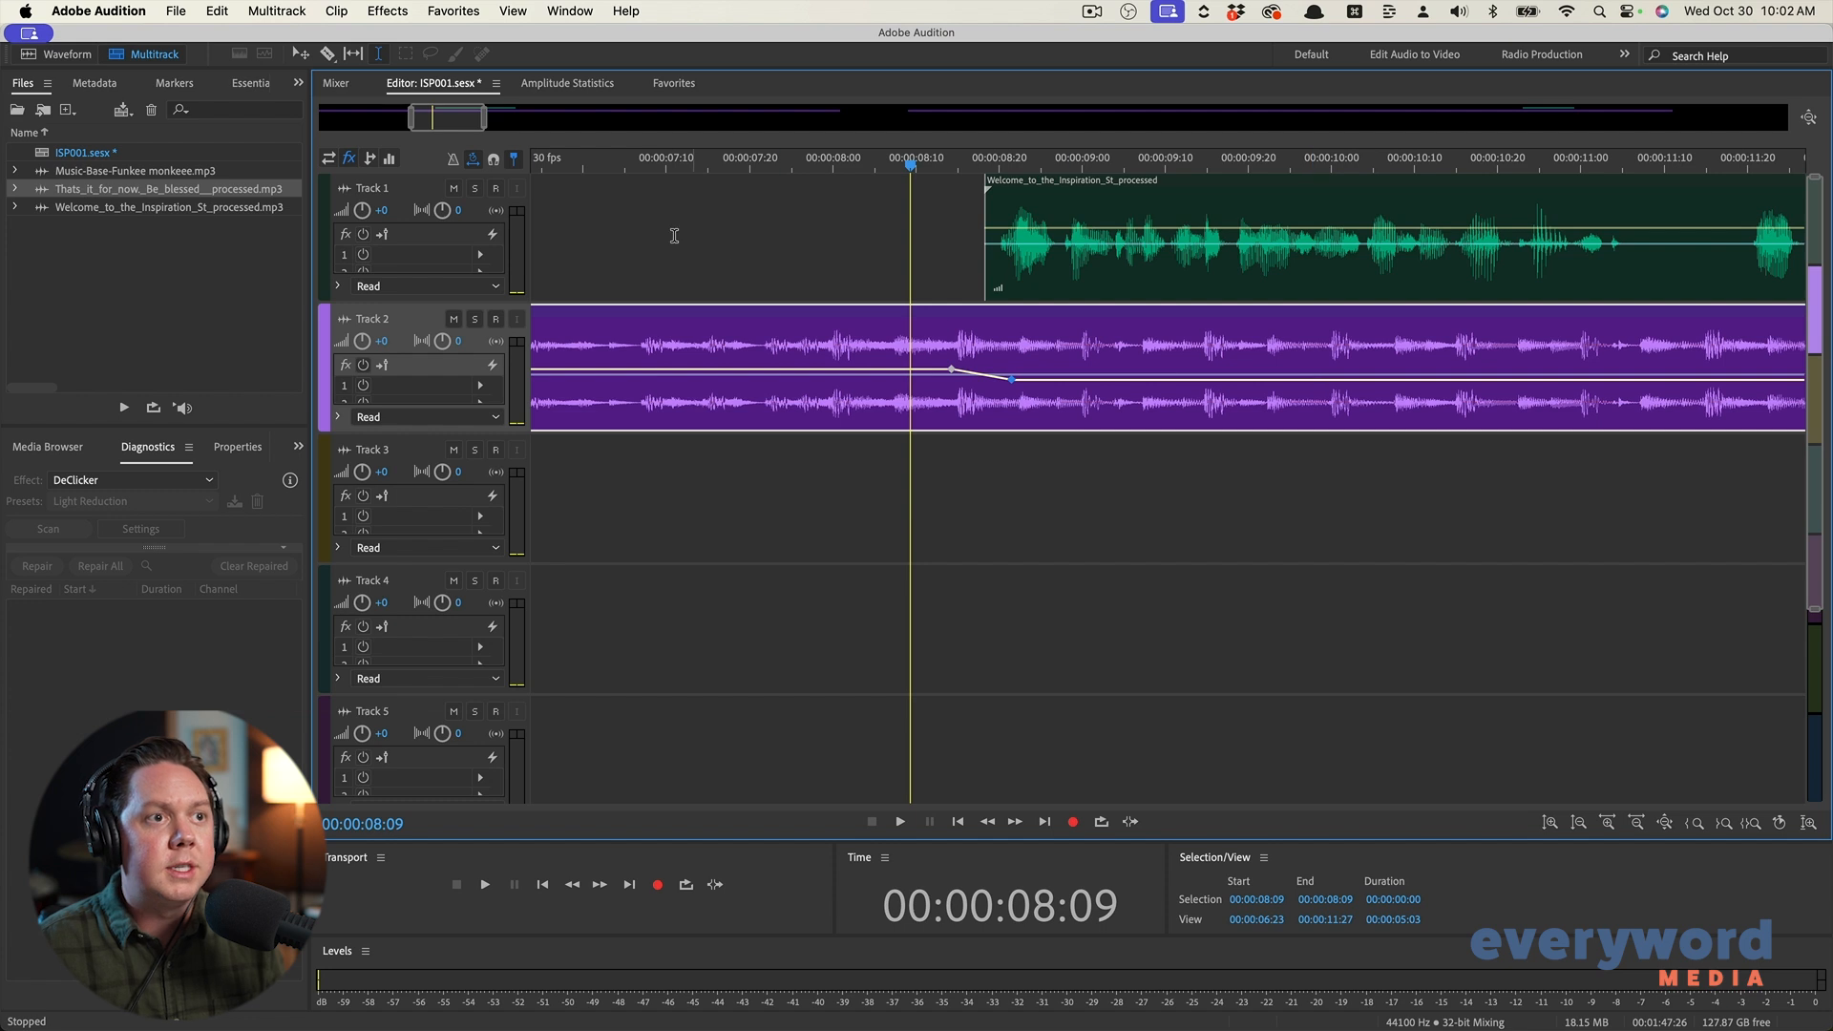
click(593, 236)
key(space)
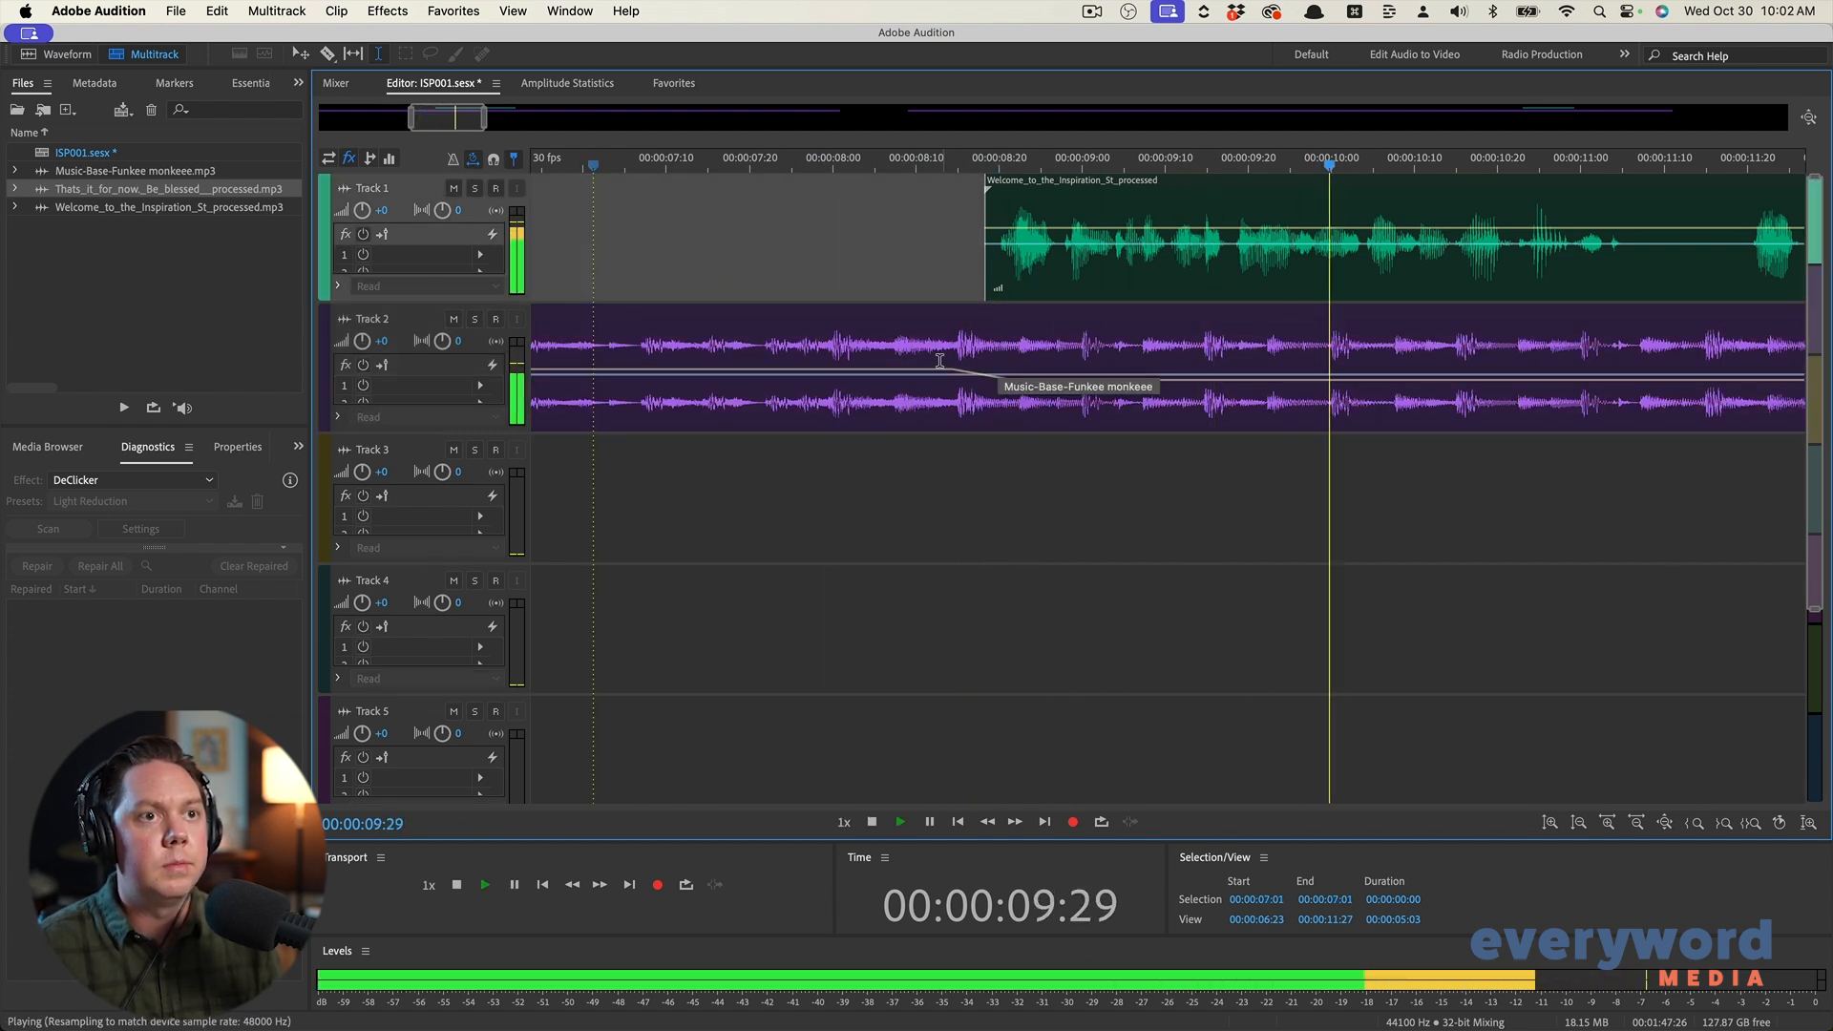
scroll(957, 381, down, 3)
key(space)
scroll(1117, 390, up, 1)
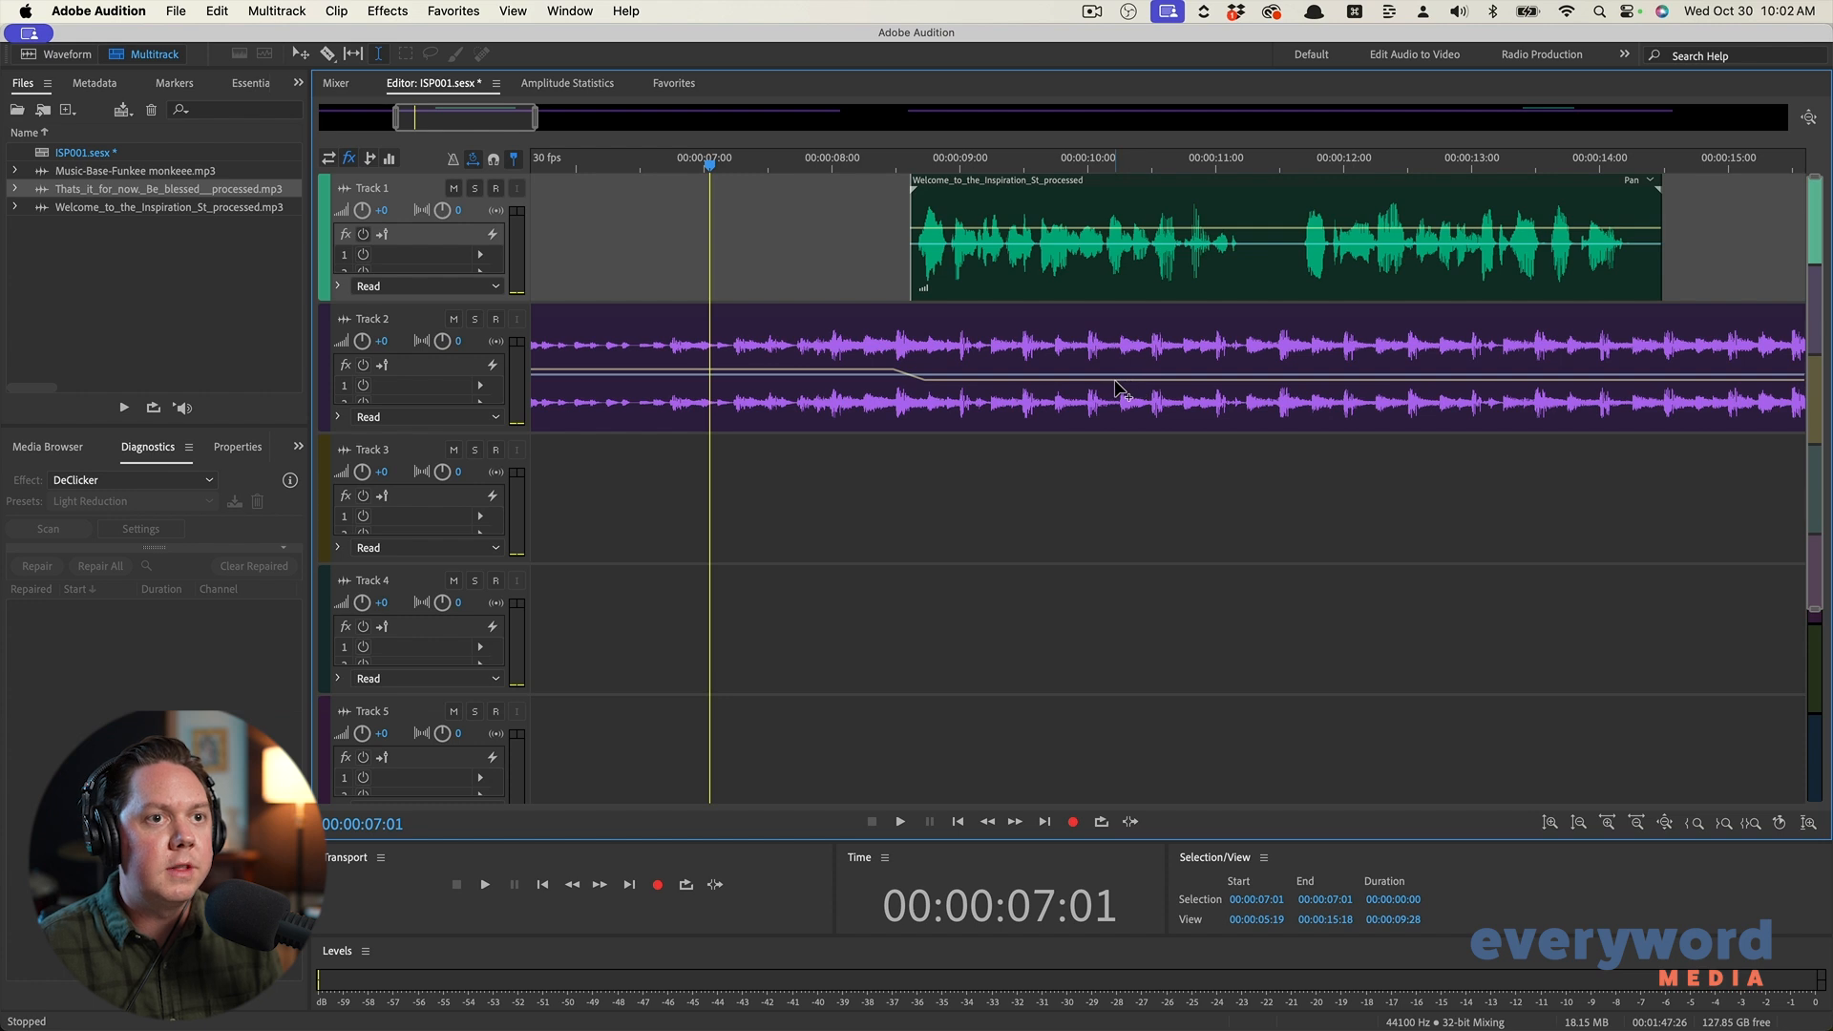
Add a third music volume keyframe at about 00:00:10:04, pull it further down beneath the voice, and play the fade
scroll(1114, 389, up, 1)
click(1113, 390)
drag(1113, 380, 1109, 399)
click(677, 239)
key(space)
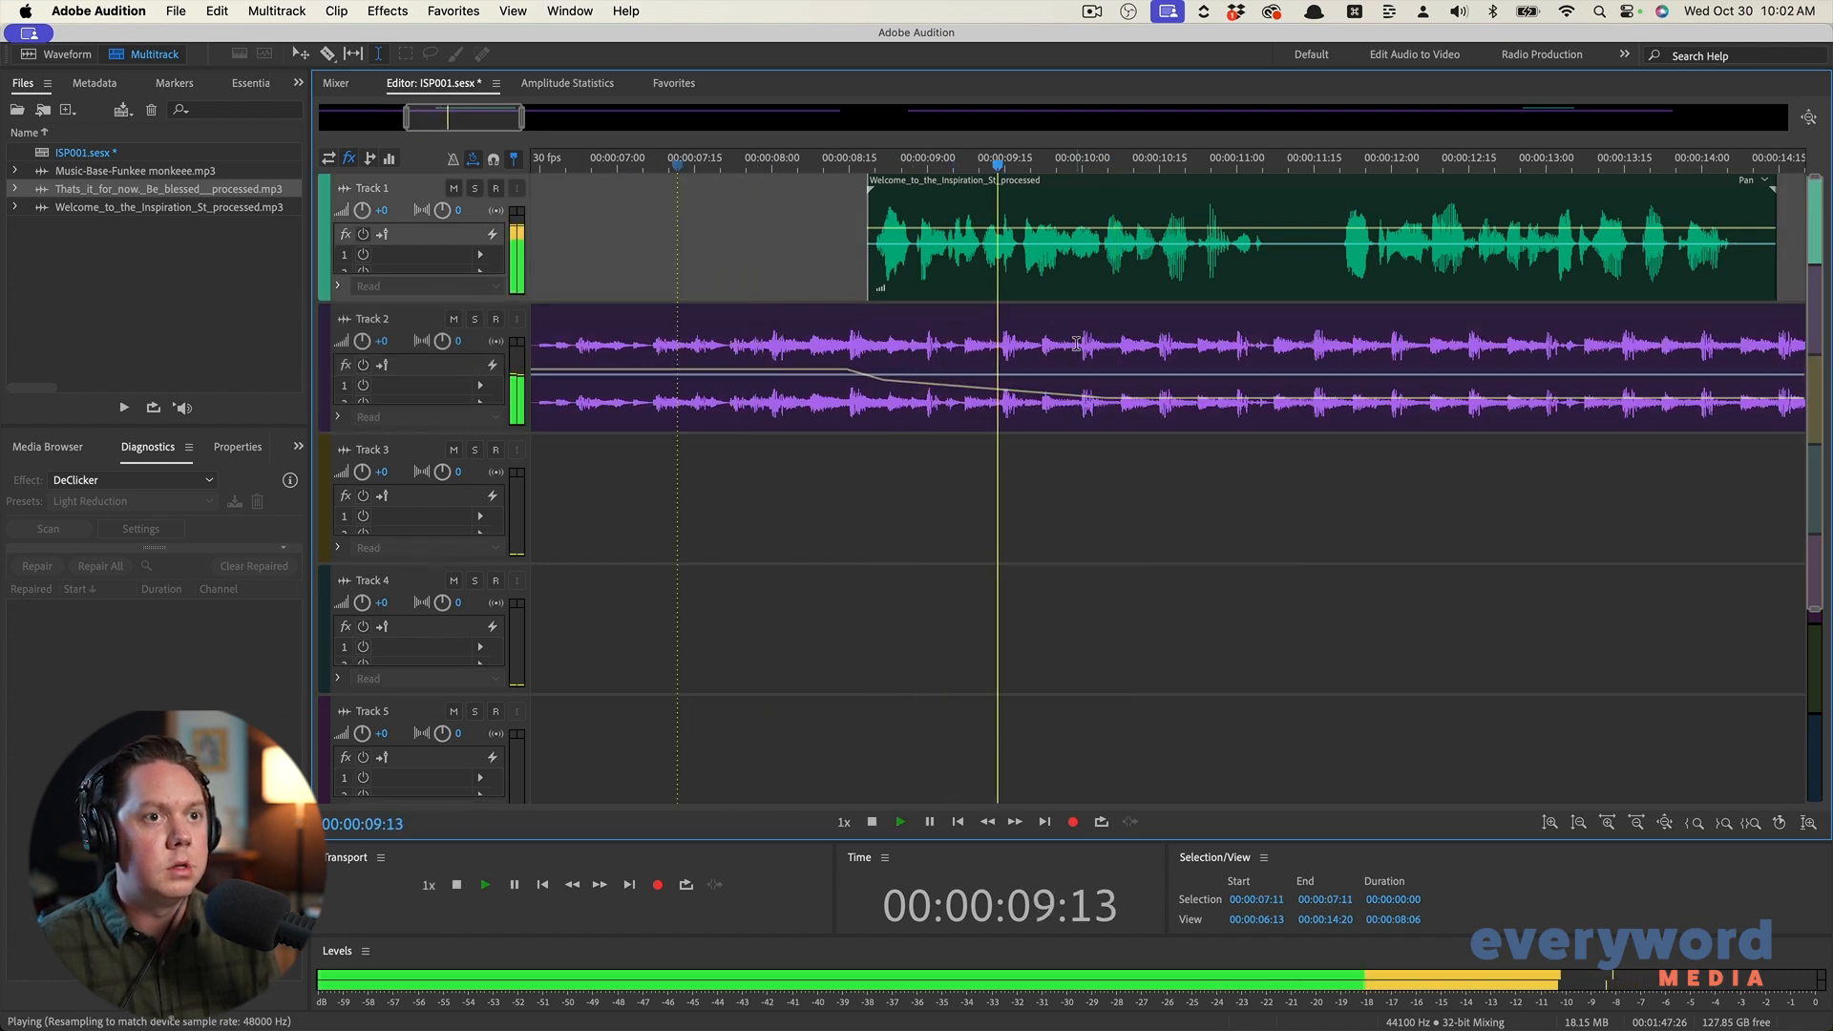
Raise the music keyframe at 00:00:10:04 to about -12.3 dB and play on through the second half of the welcome clip
click(1107, 401)
drag(1107, 399, 1102, 385)
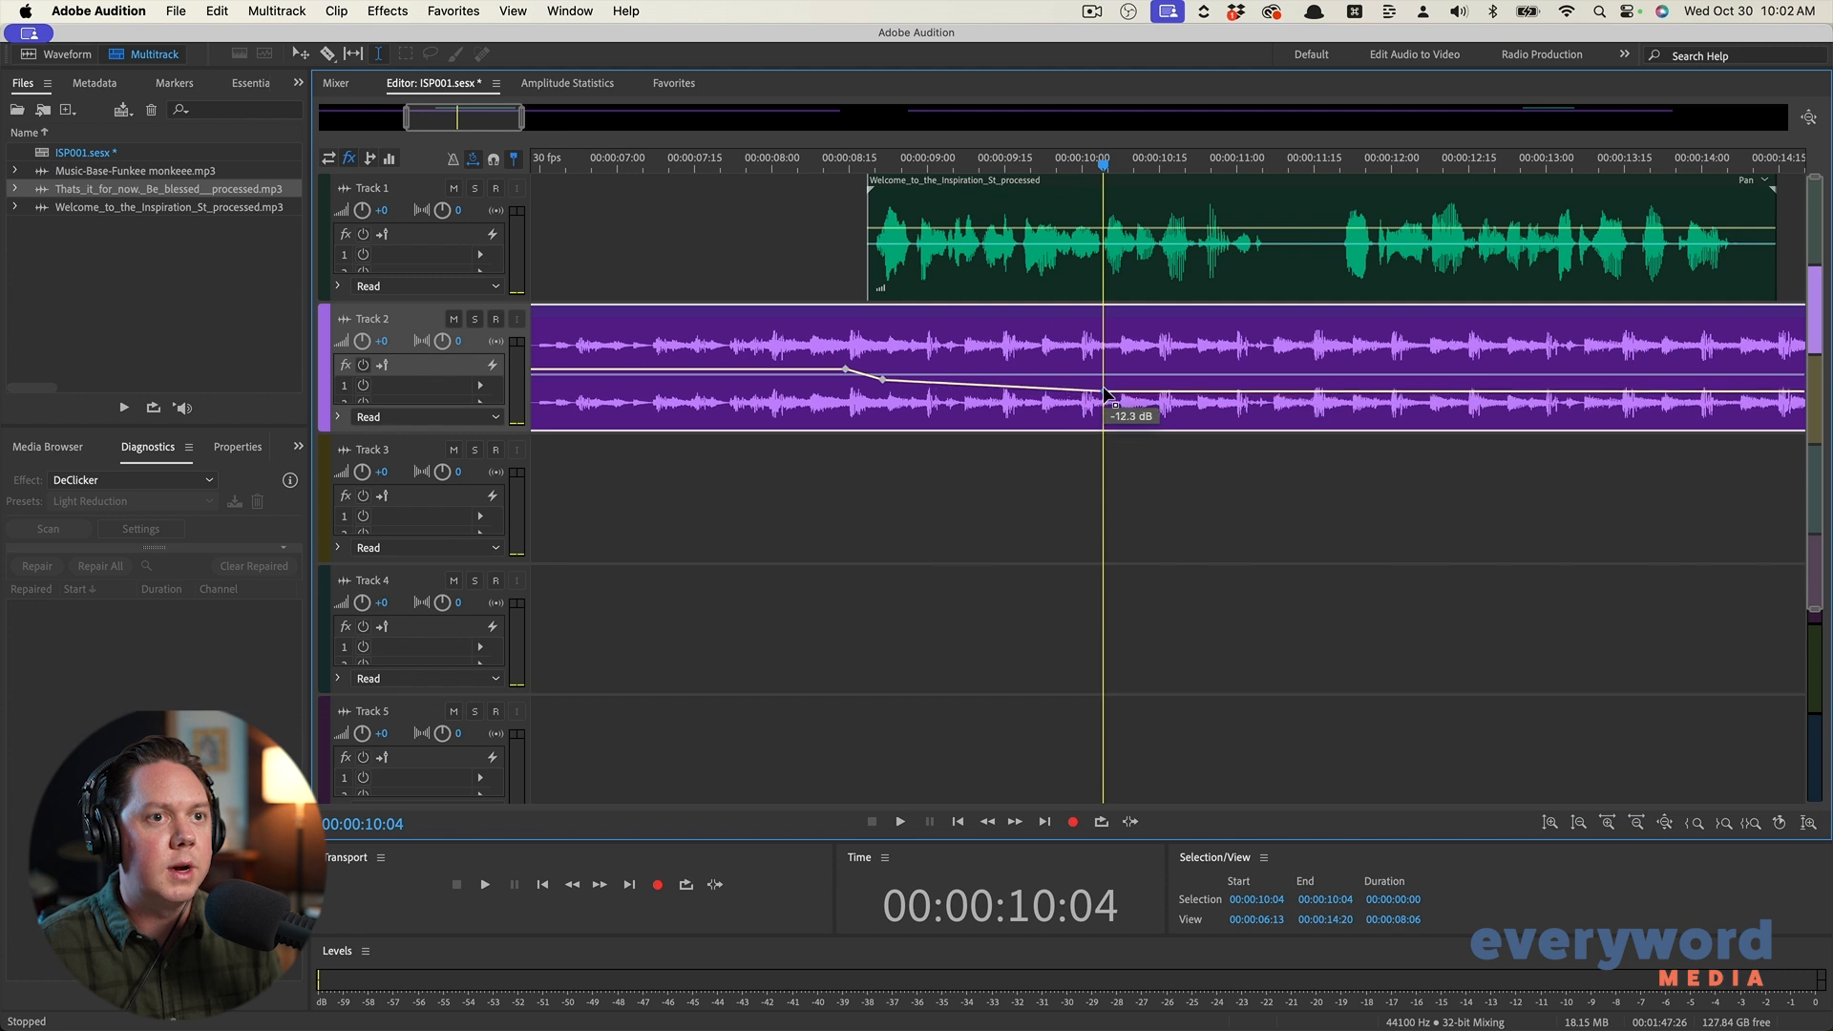
key(space)
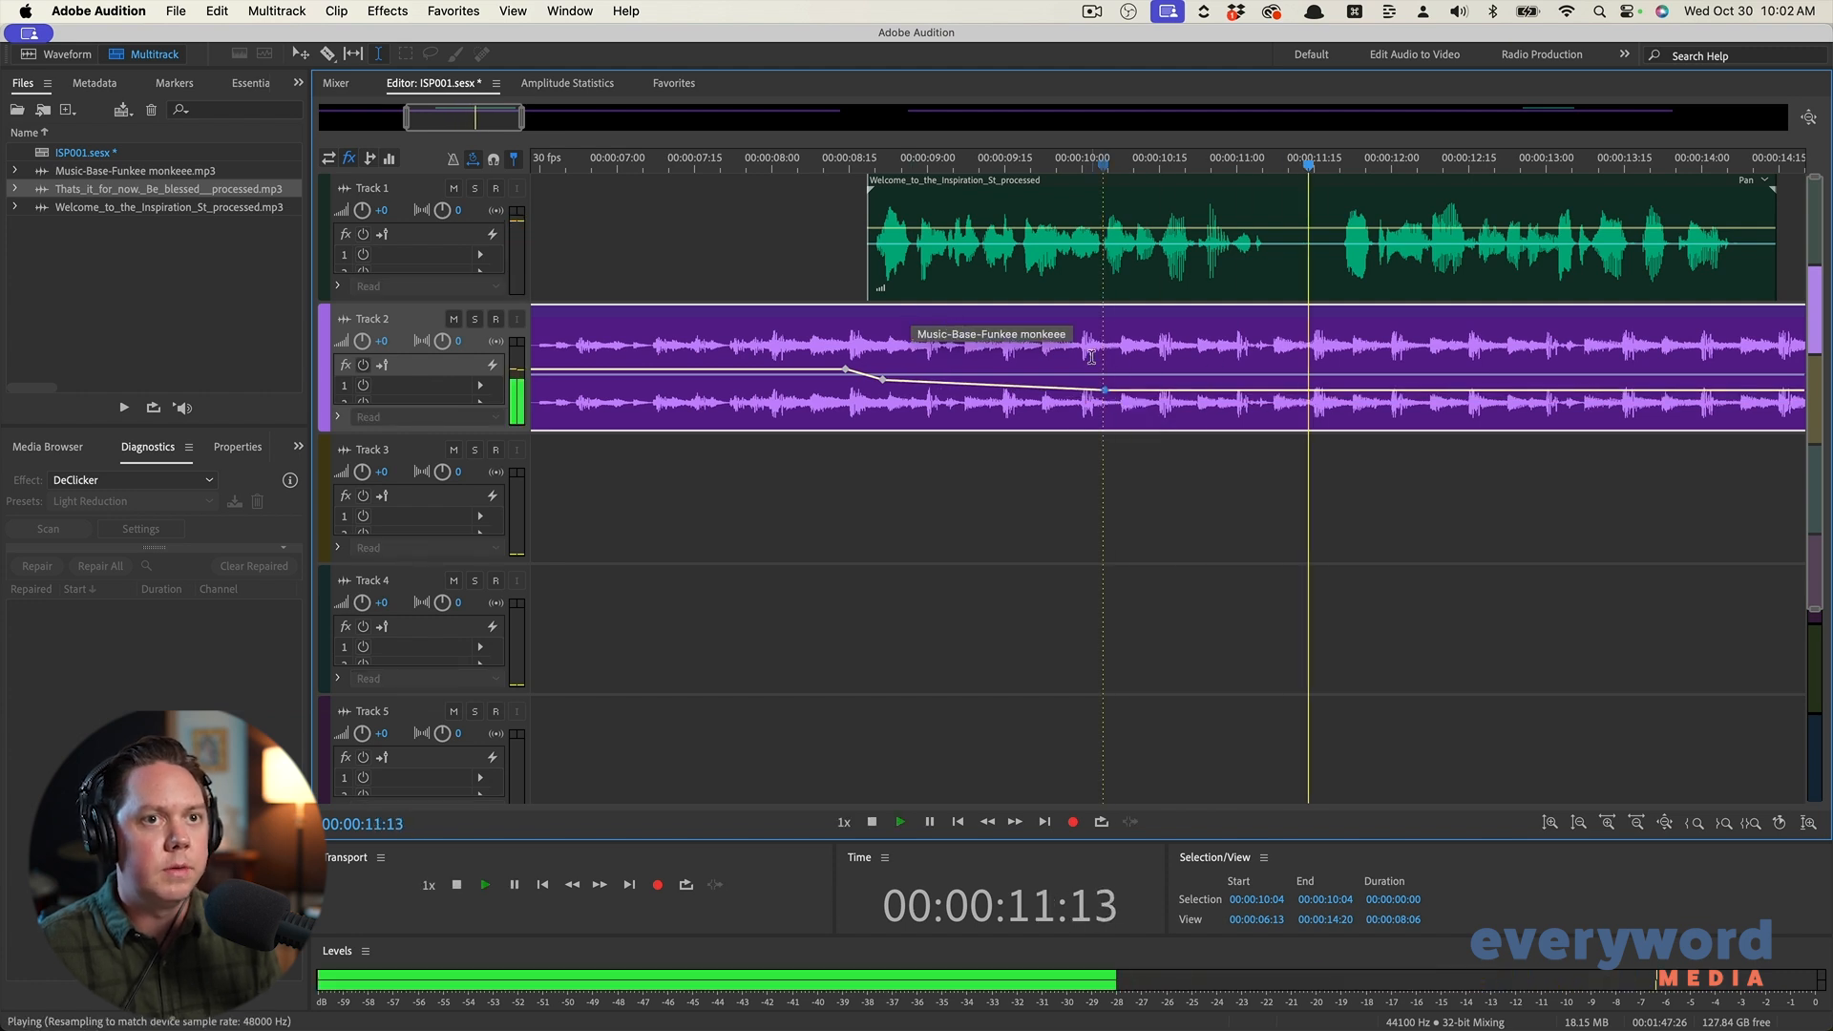
key(backslash)
scroll(1145, 386, up, 2)
scroll(1008, 398, up, 2)
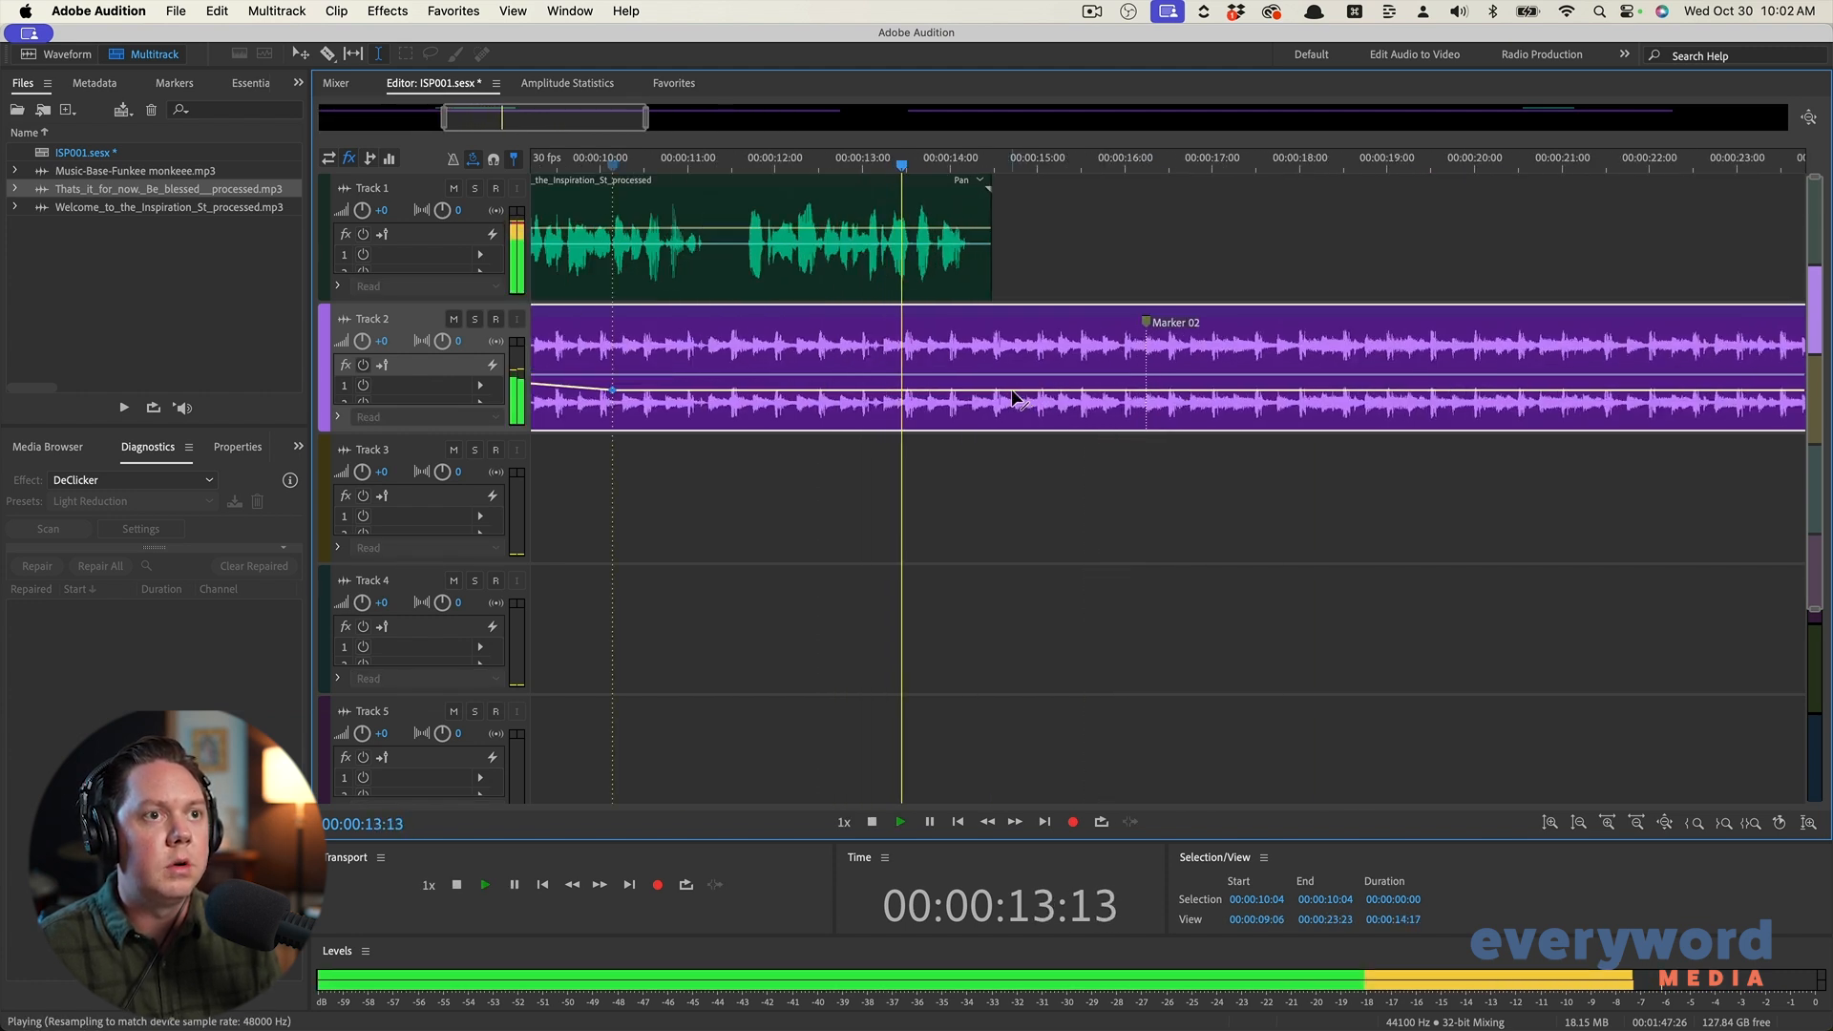
key(space)
Add music volume keyframes around the welcome clip's end, from about 00:00:14:06, to bring the music back up, and play the transition
click(947, 390)
drag(972, 391, 1002, 380)
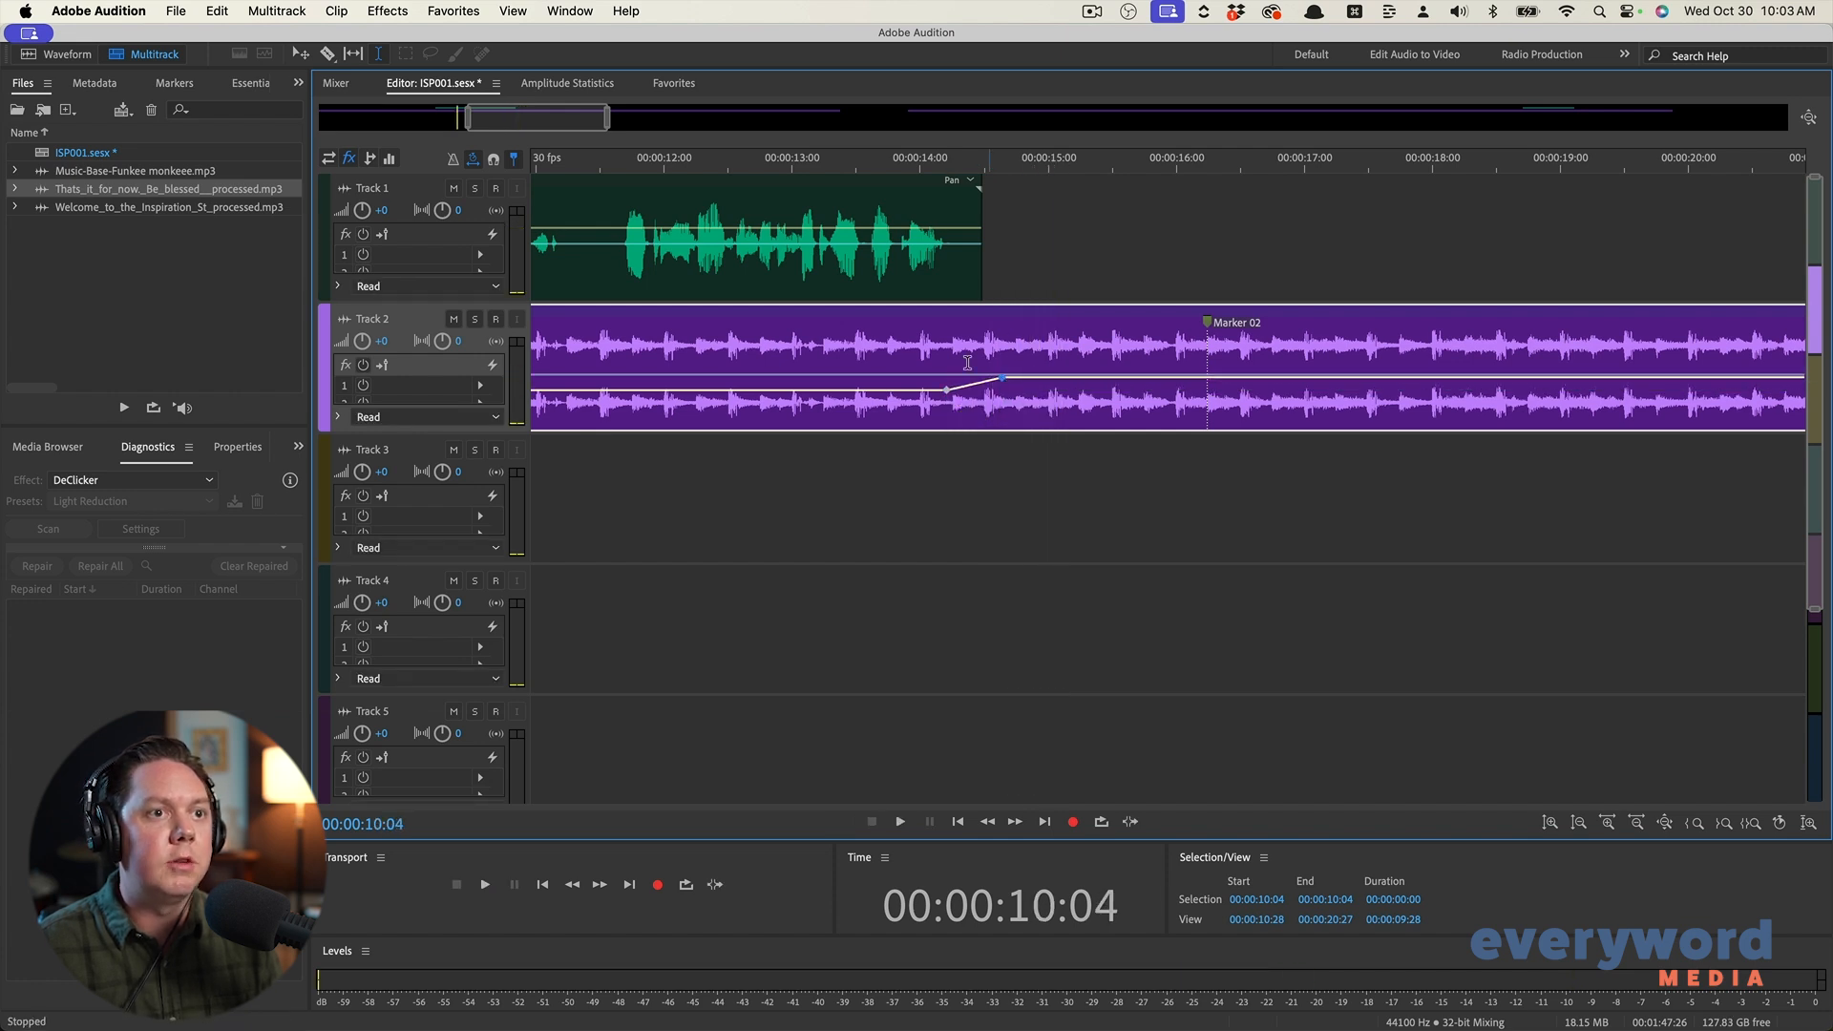
click(804, 347)
key(space)
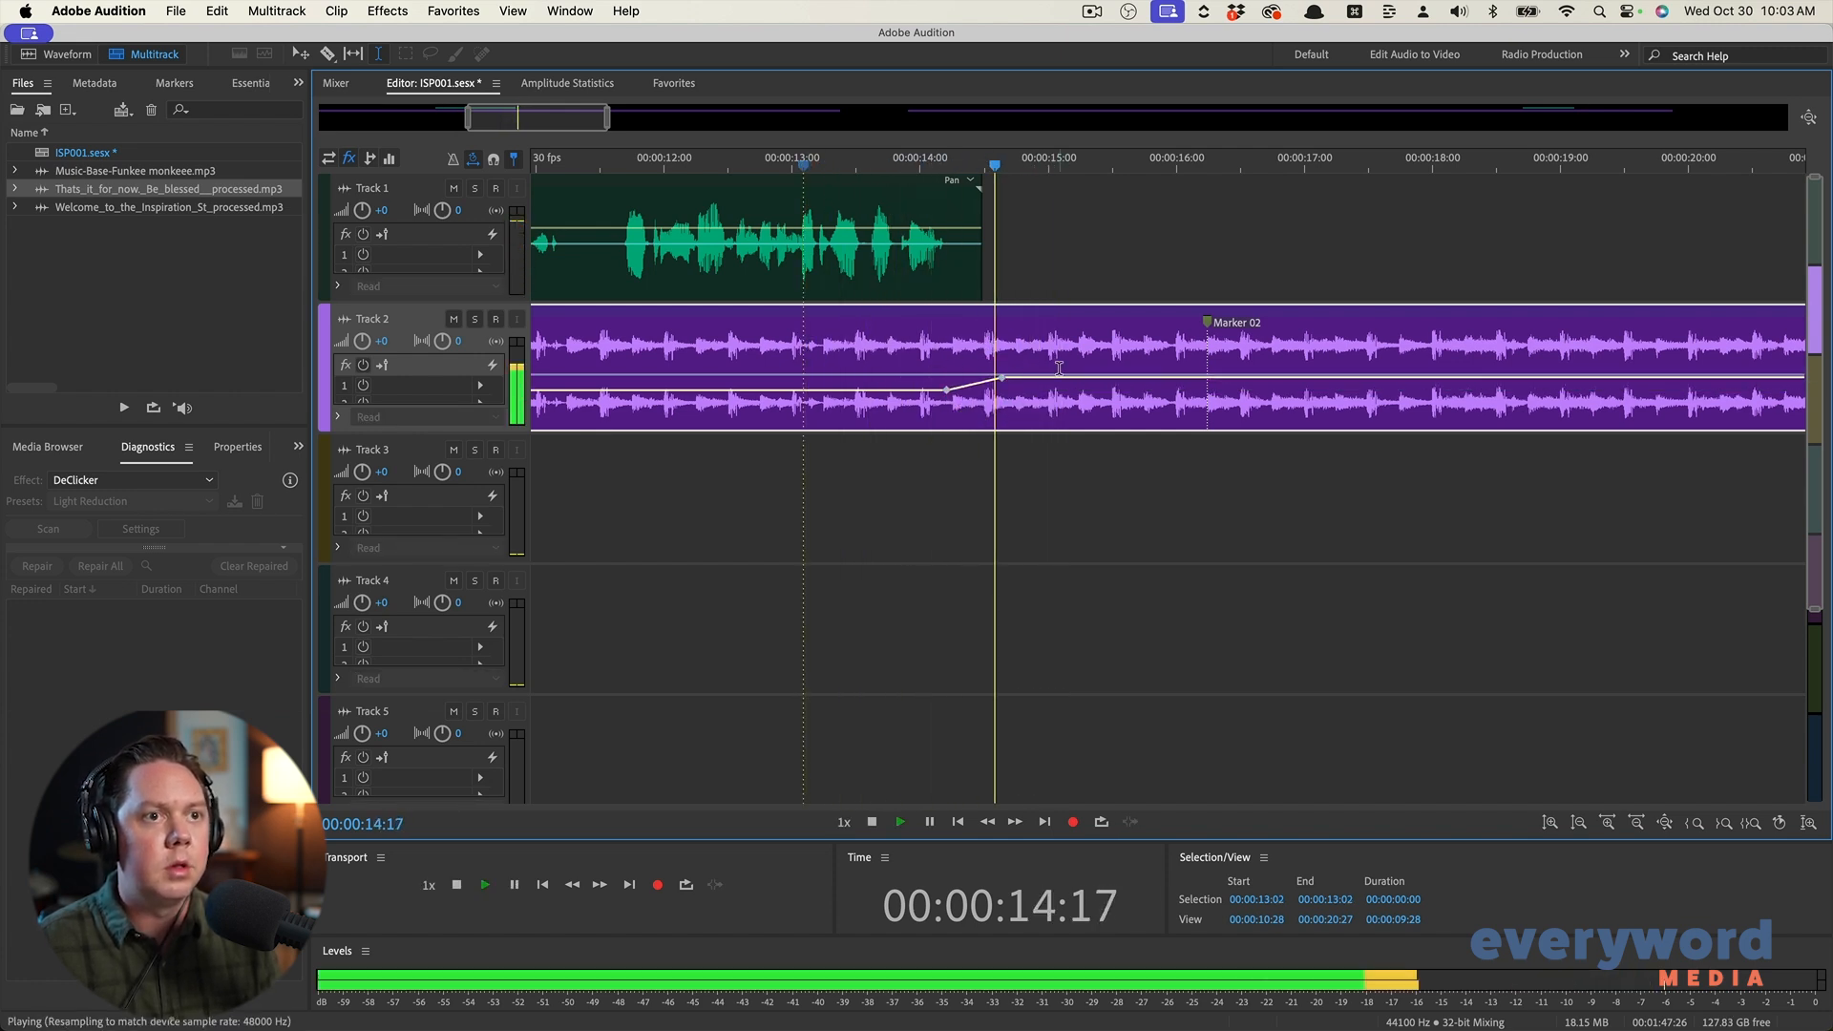
scroll(1107, 387, down, 2)
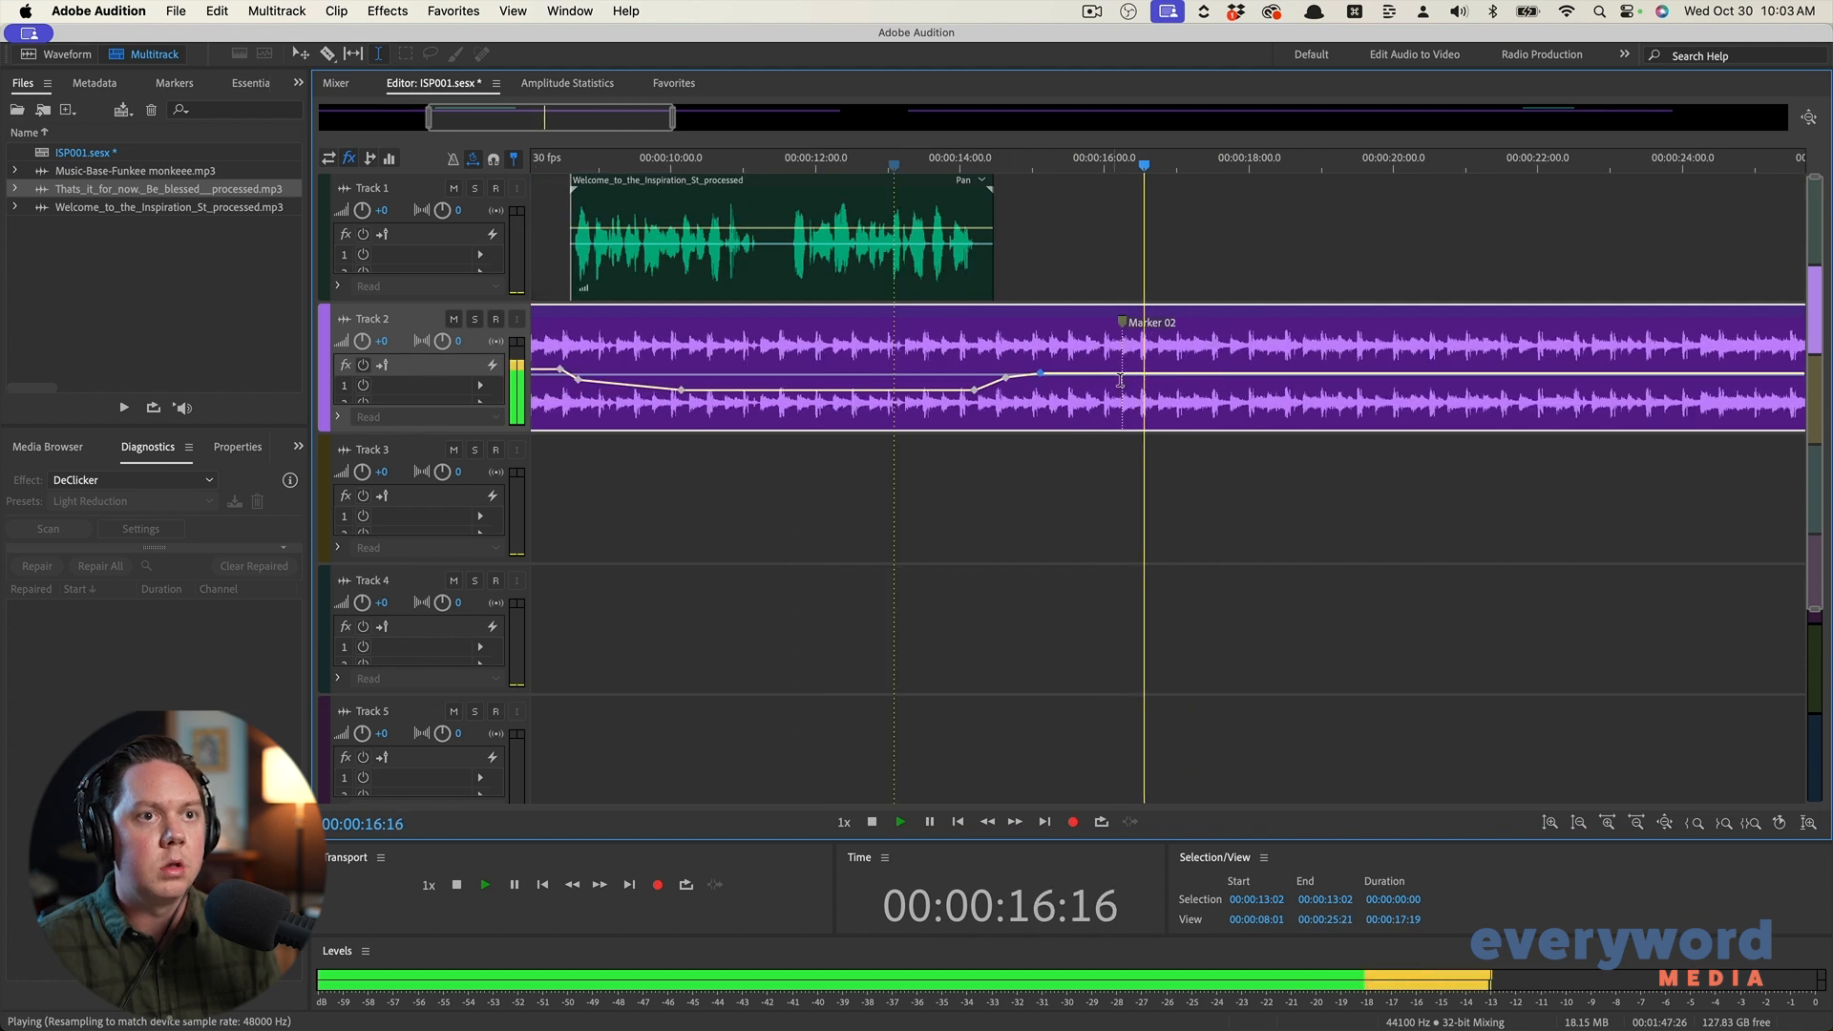
scroll(1127, 387, down, 1)
scroll(1299, 380, down, 2)
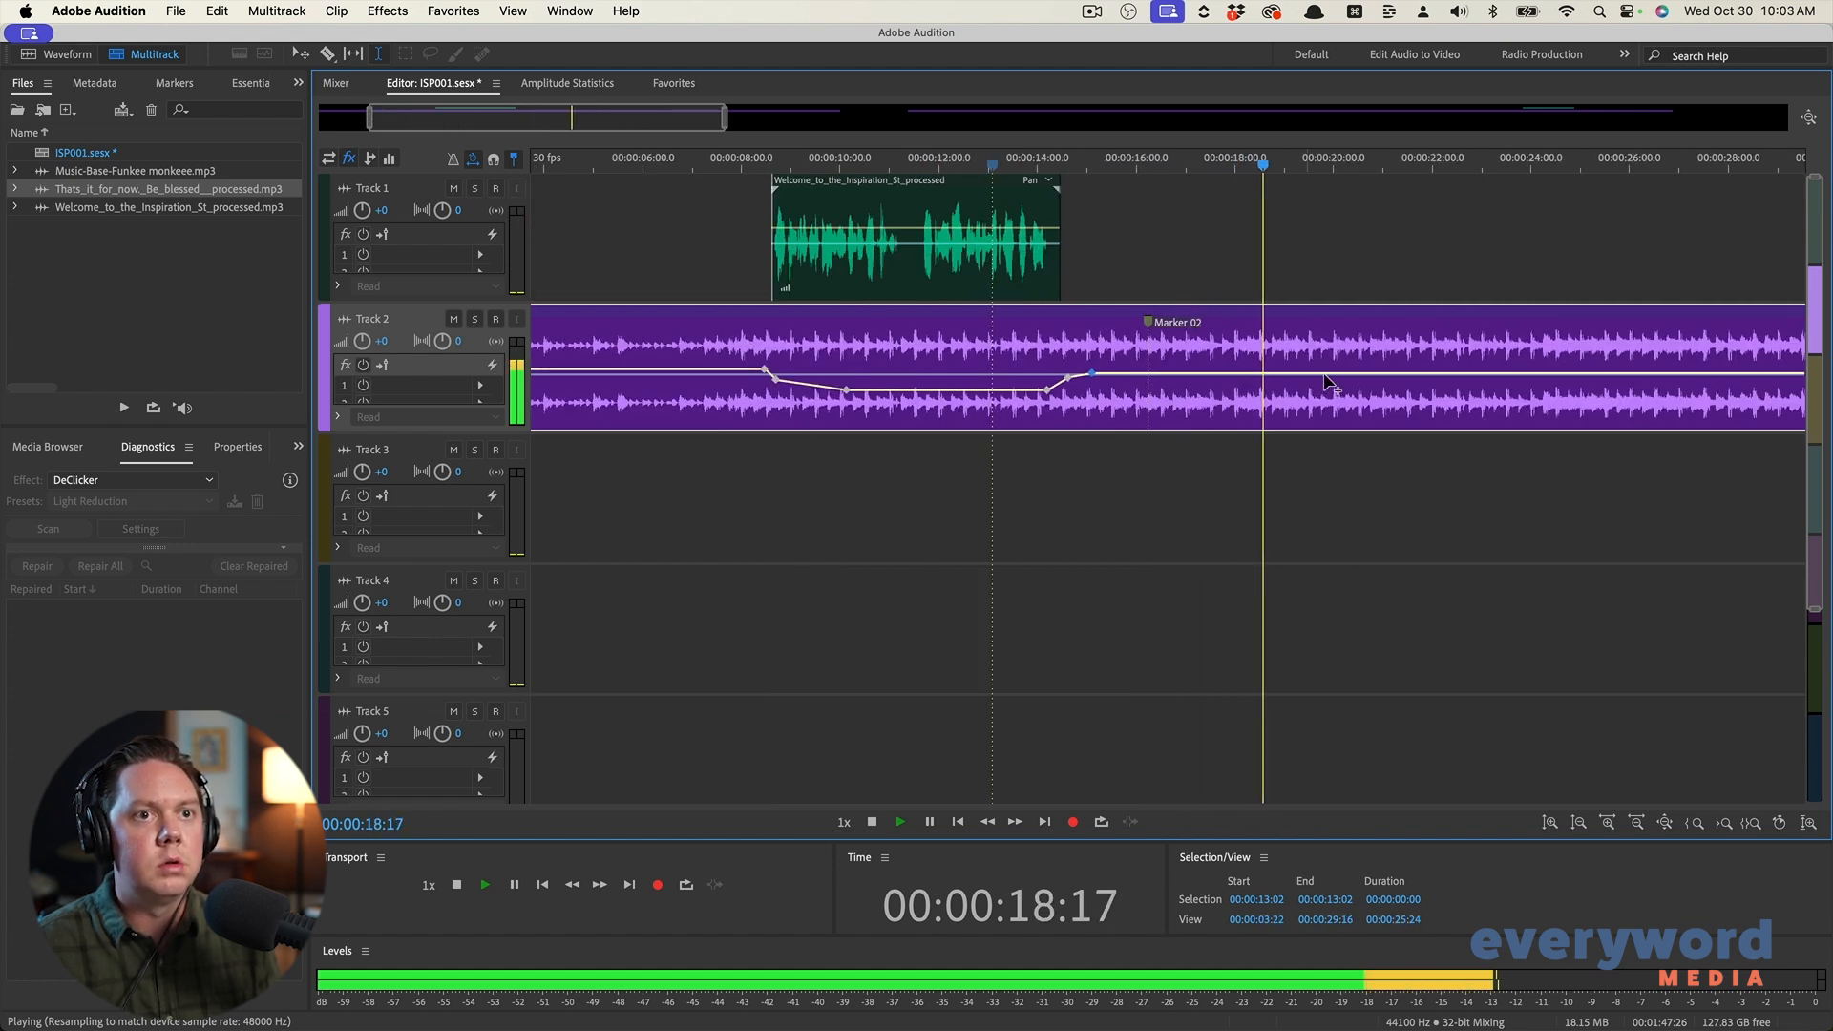
Play on through the music after the welcome clip and trim the first music clip's end to about 00:00:23:28
scroll(1298, 380, up, 1)
scroll(1365, 377, down, 2)
scroll(1432, 372, left, 2)
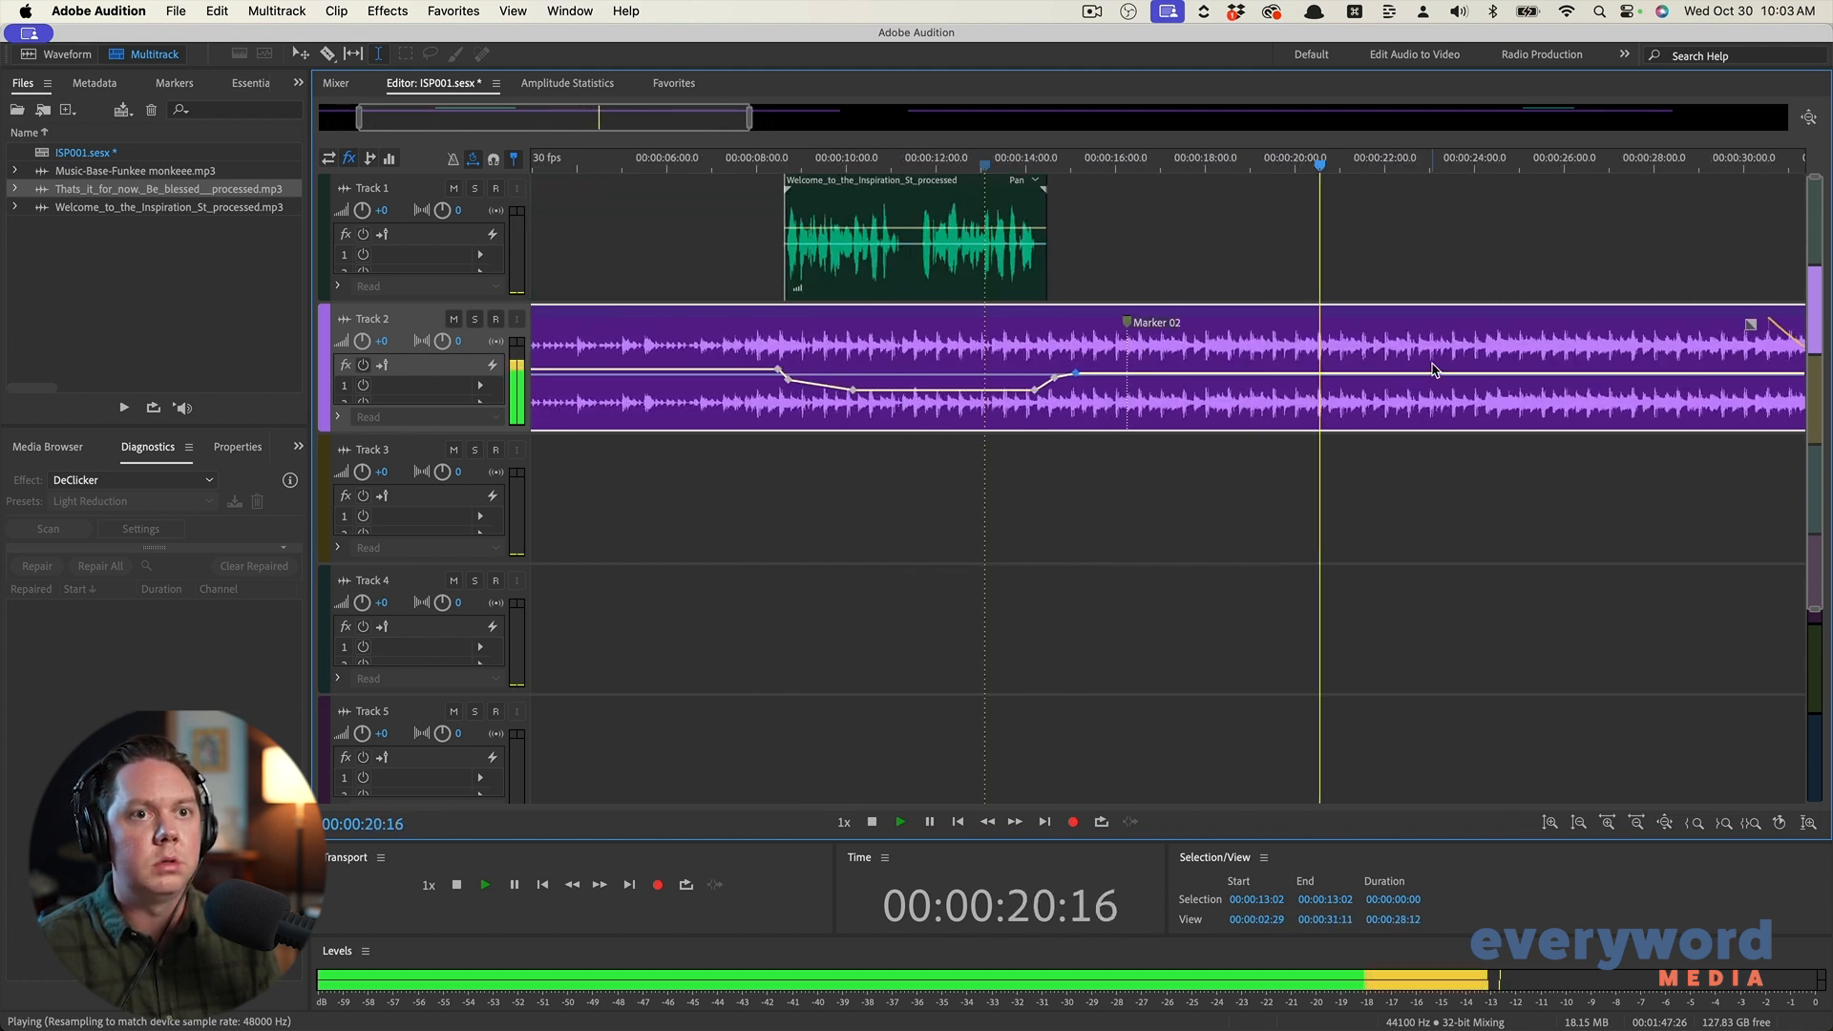
scroll(1432, 373, right, 2)
scroll(1480, 351, up, 2)
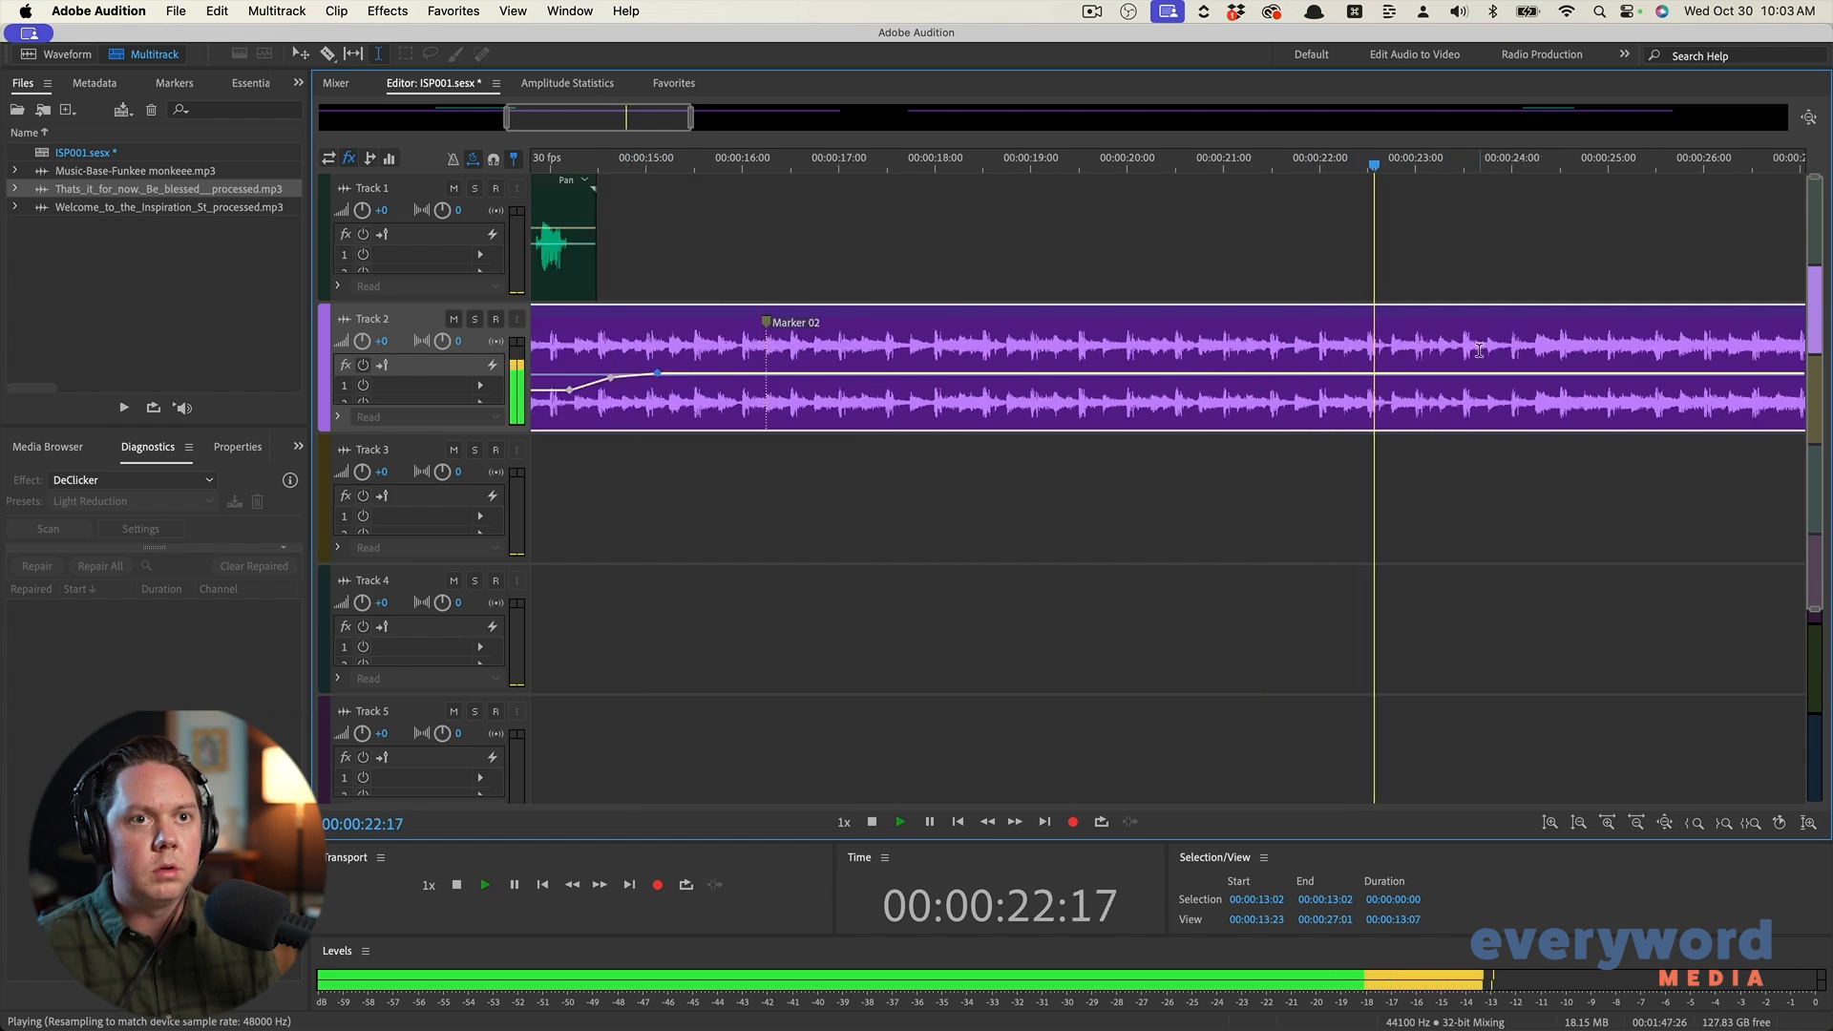
key(space)
click(1508, 351)
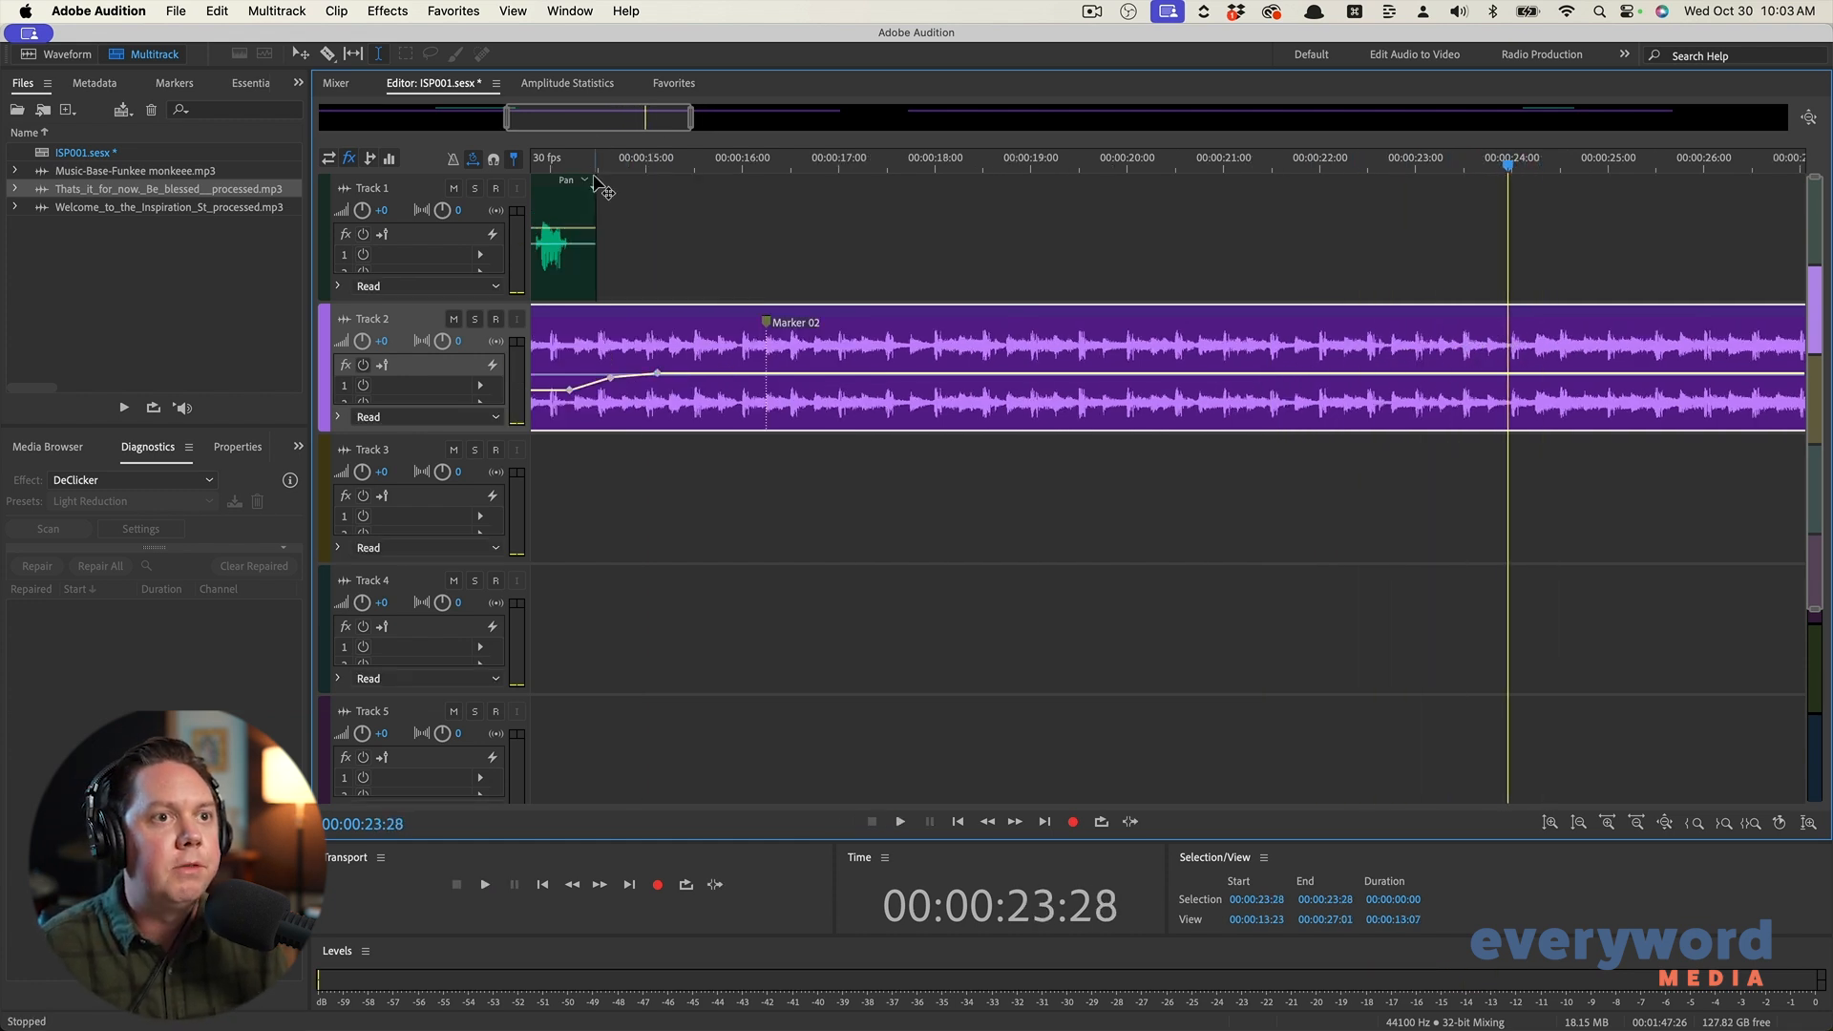
click(1495, 282)
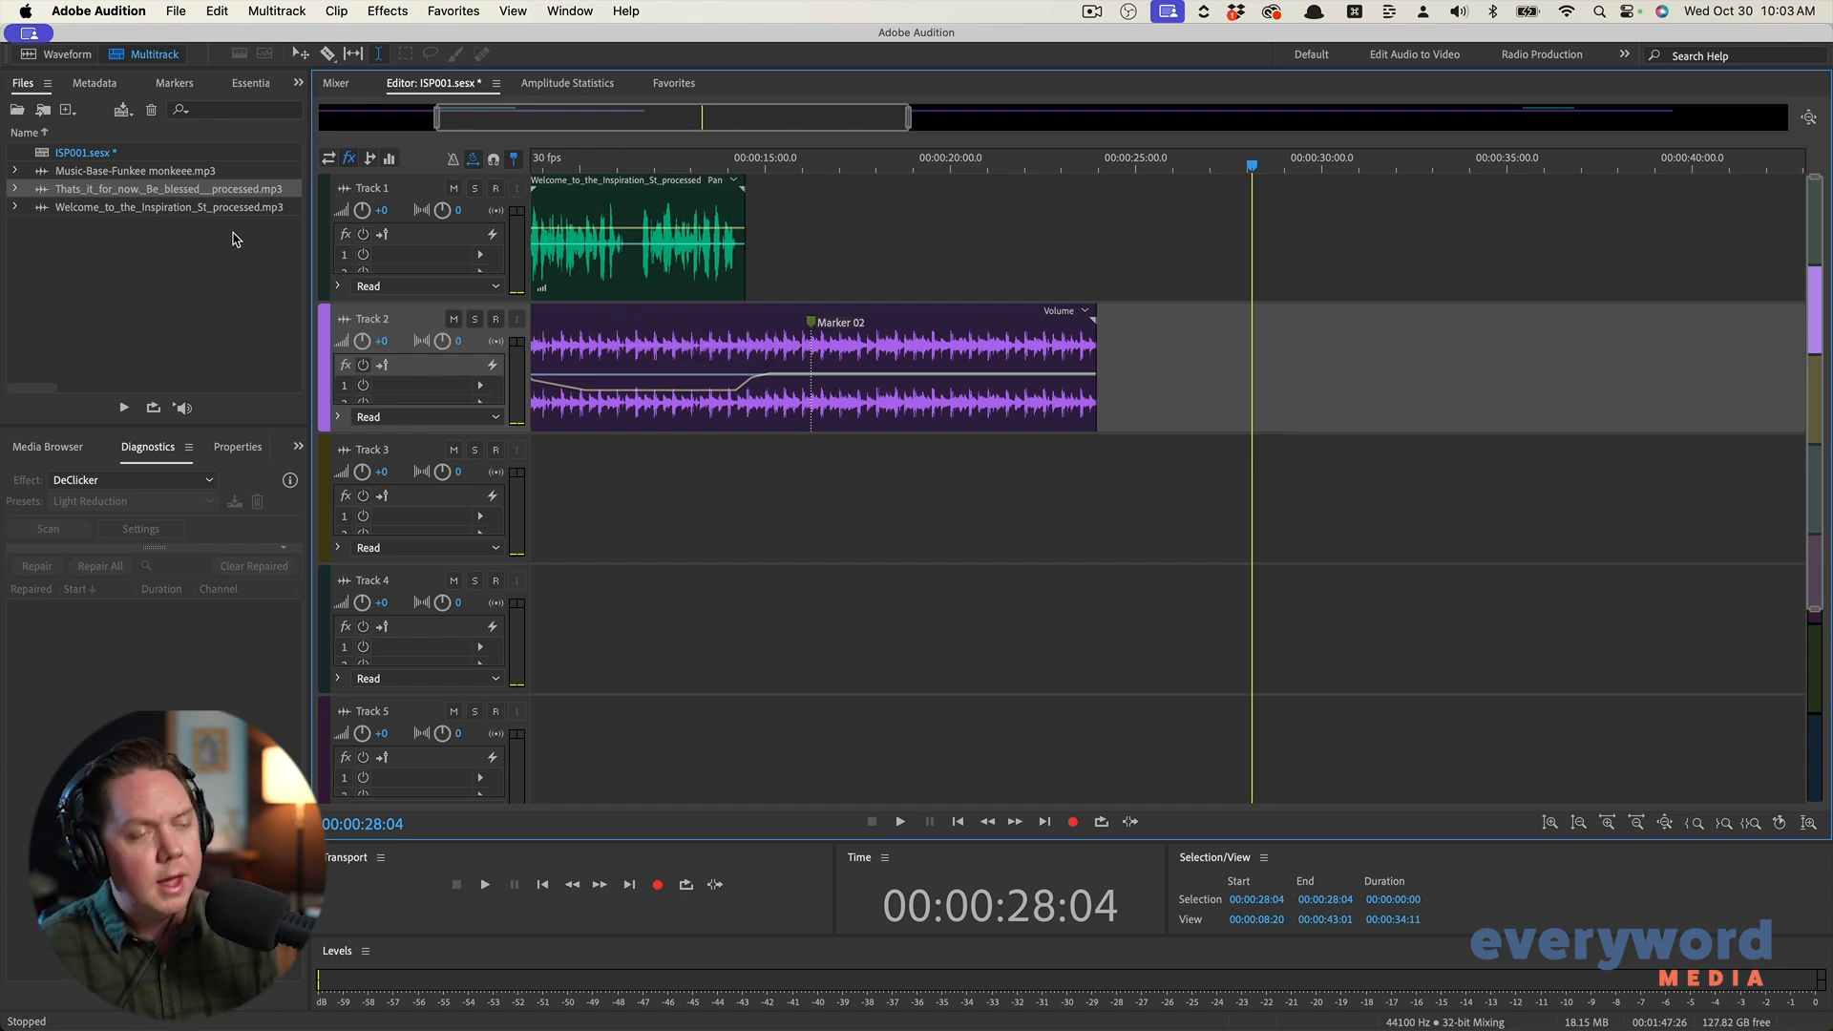
Import Bedros.mp3 from Finder, open it in the waveform editor, and scan the whole file's amplitude statistics
key(super+Tab)
key(super+Tab)
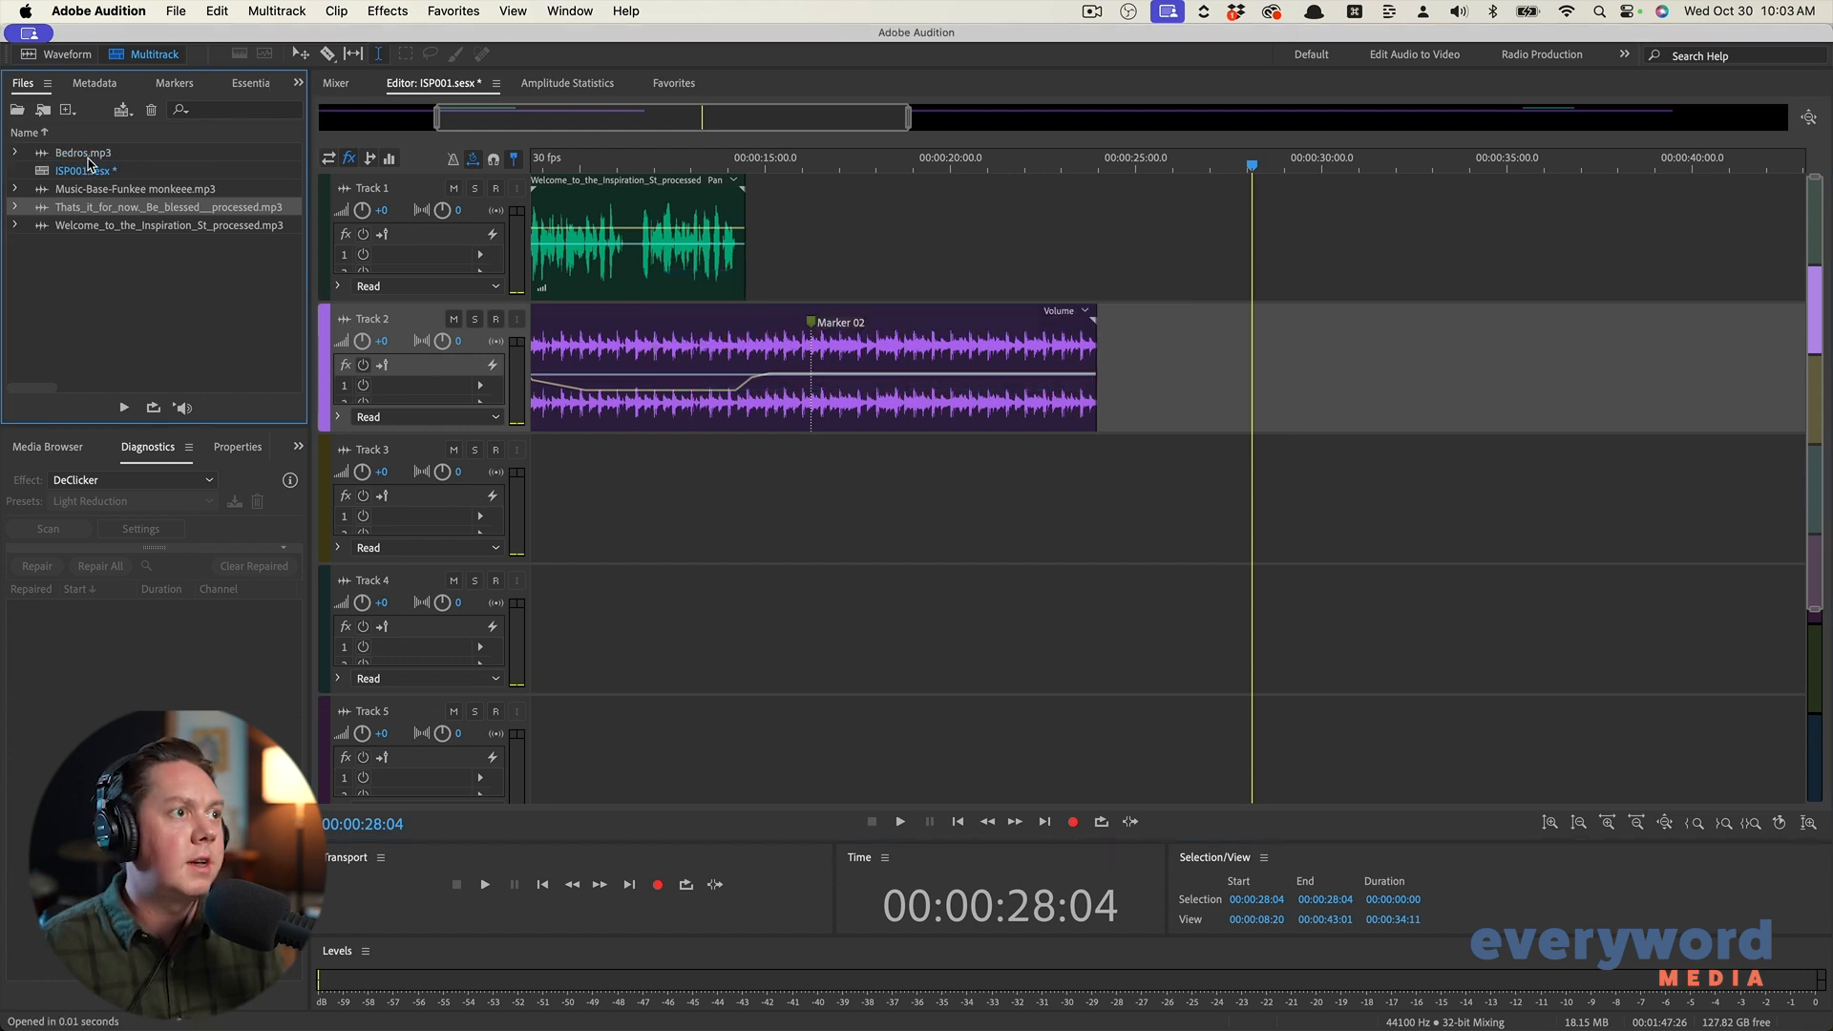
double_click(86, 154)
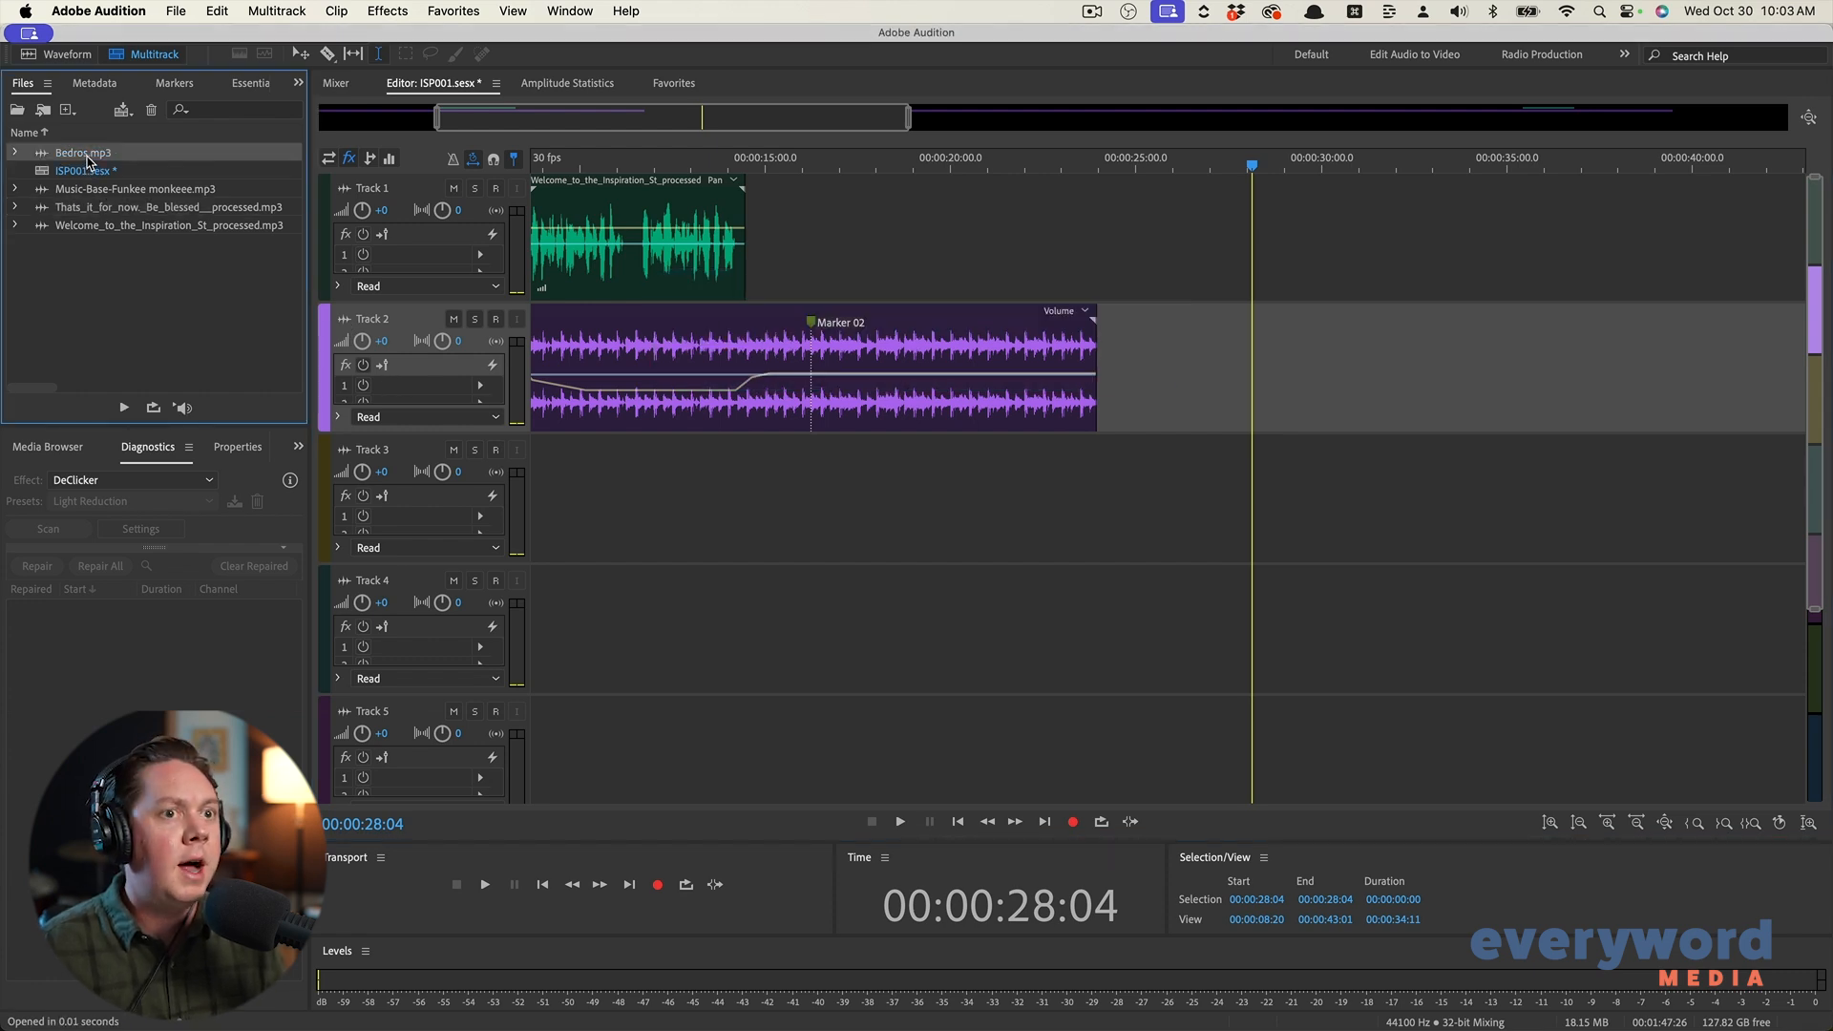
drag(980, 477, 976, 478)
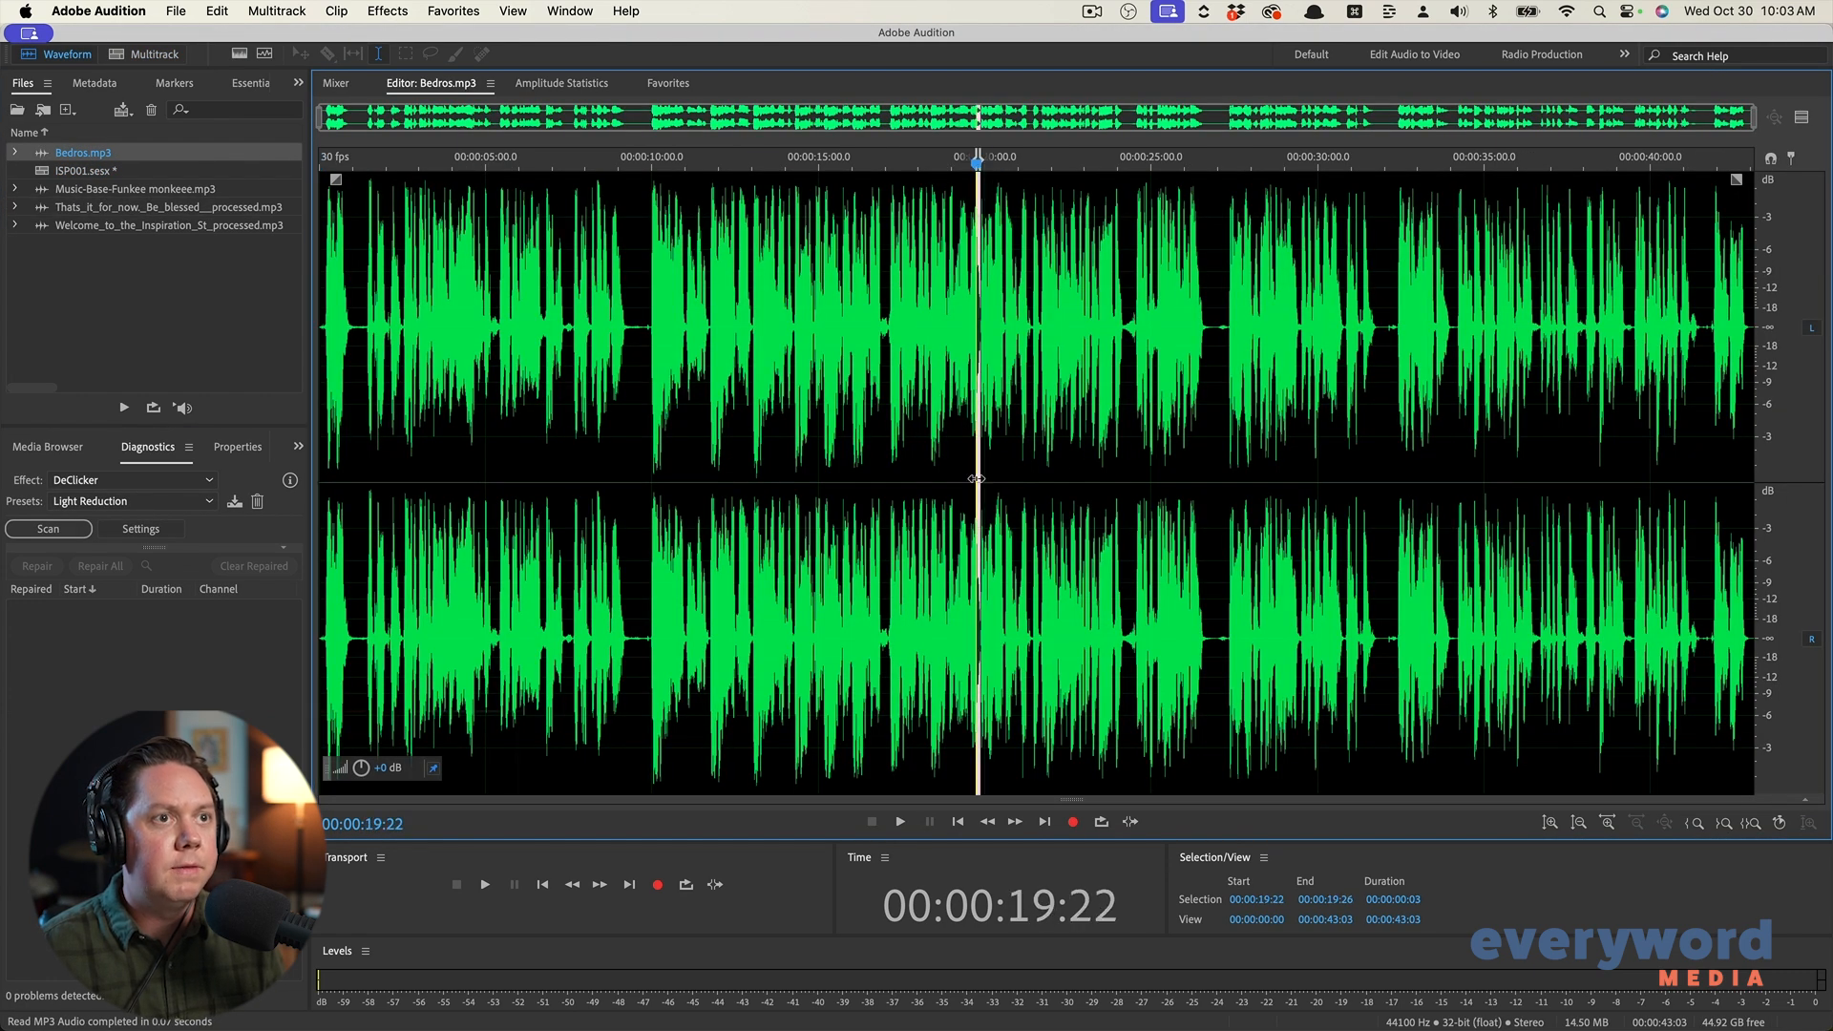
click(914, 463)
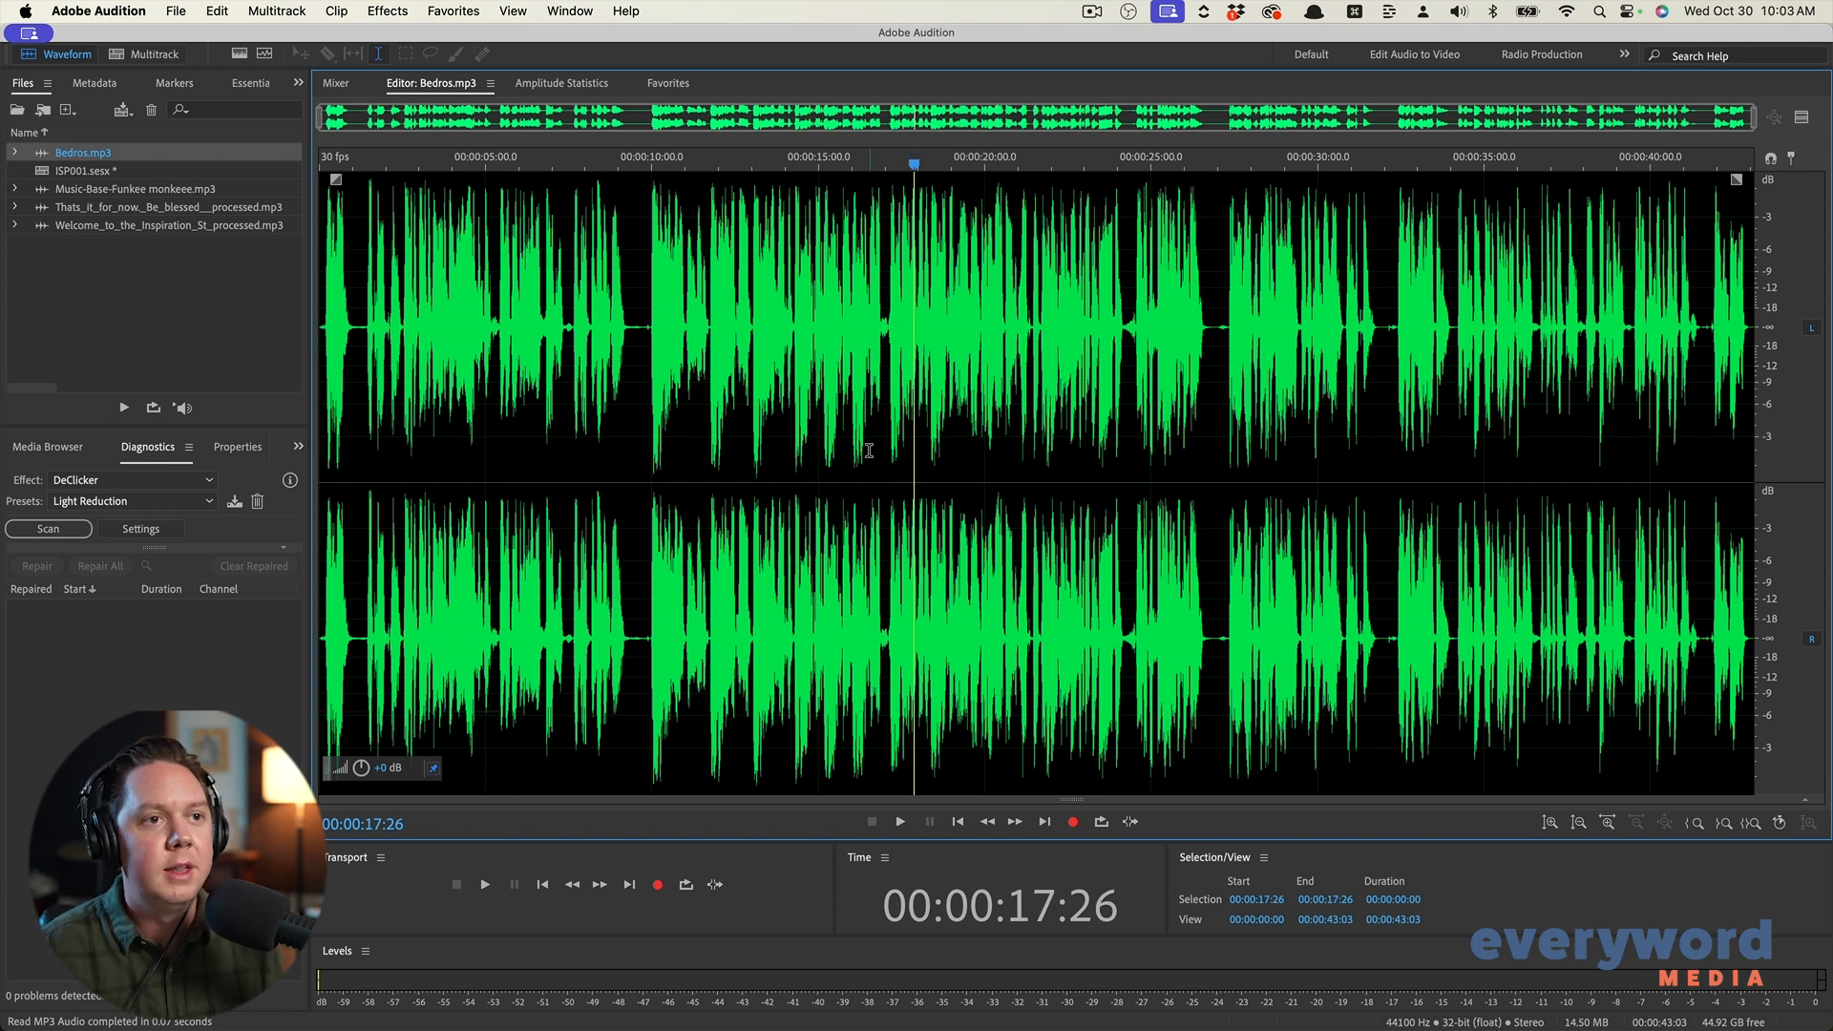
key(super+a)
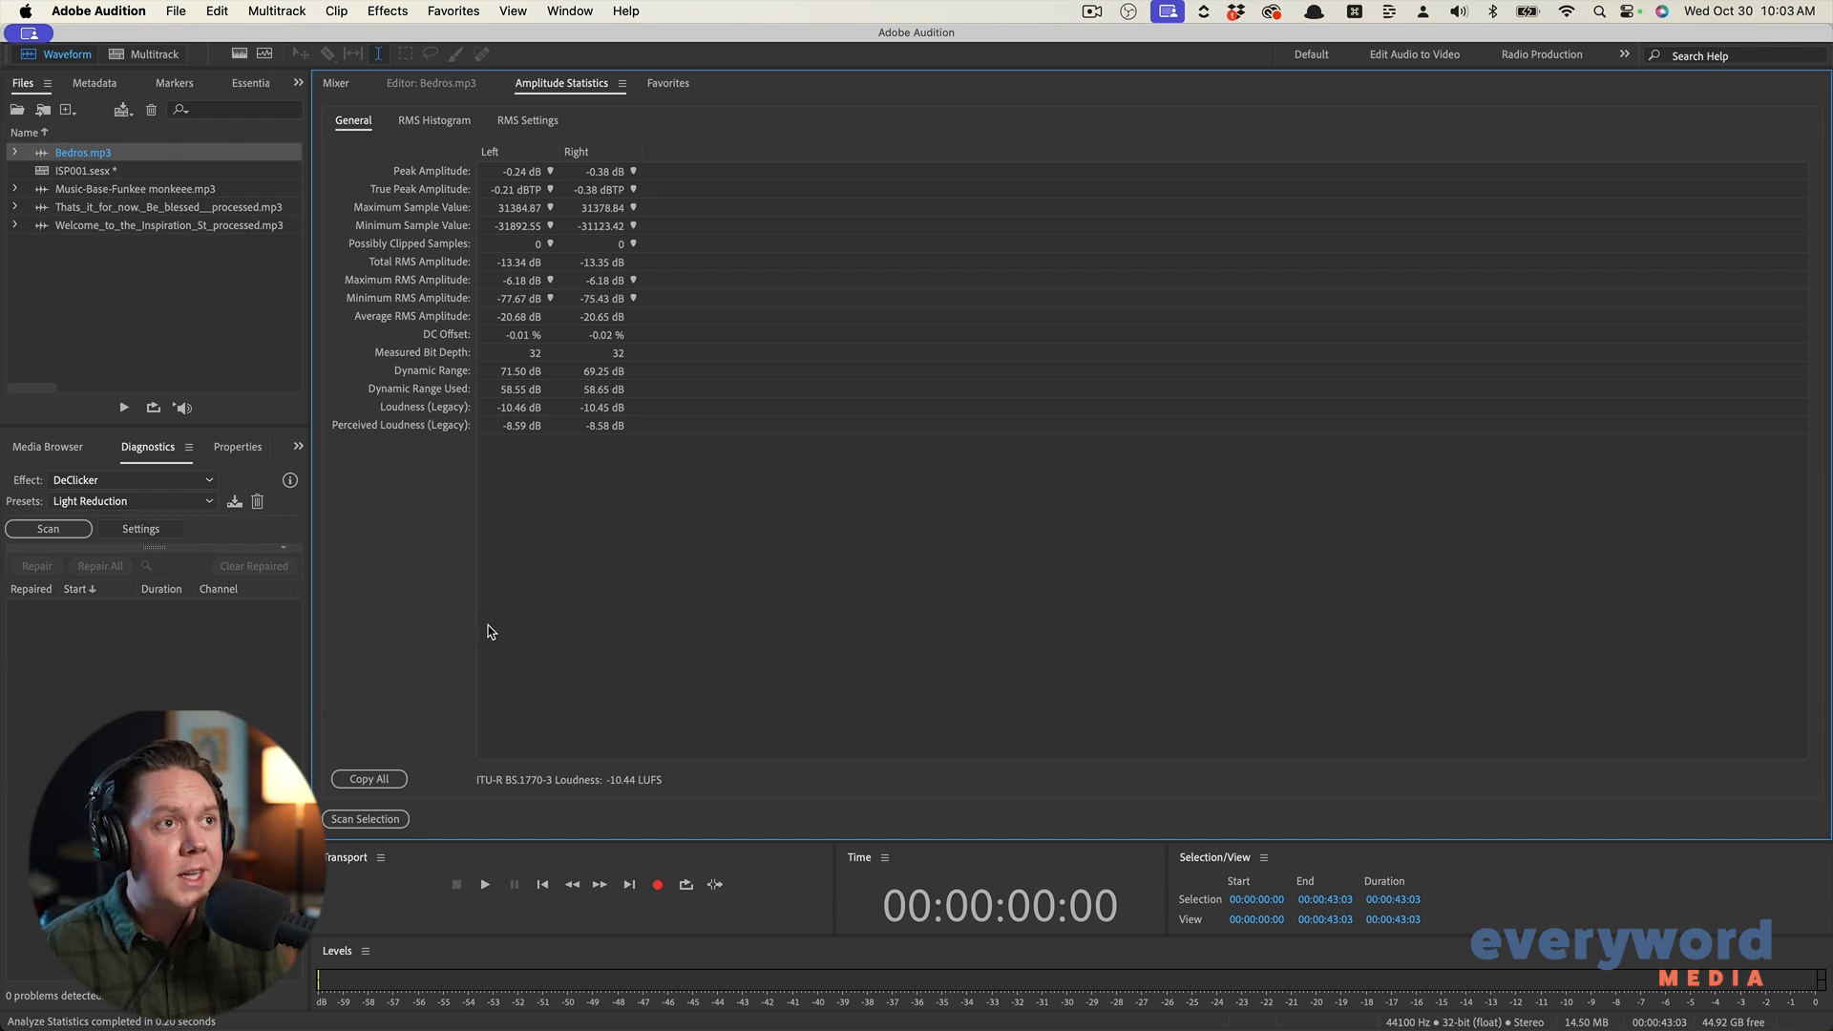
click(422, 85)
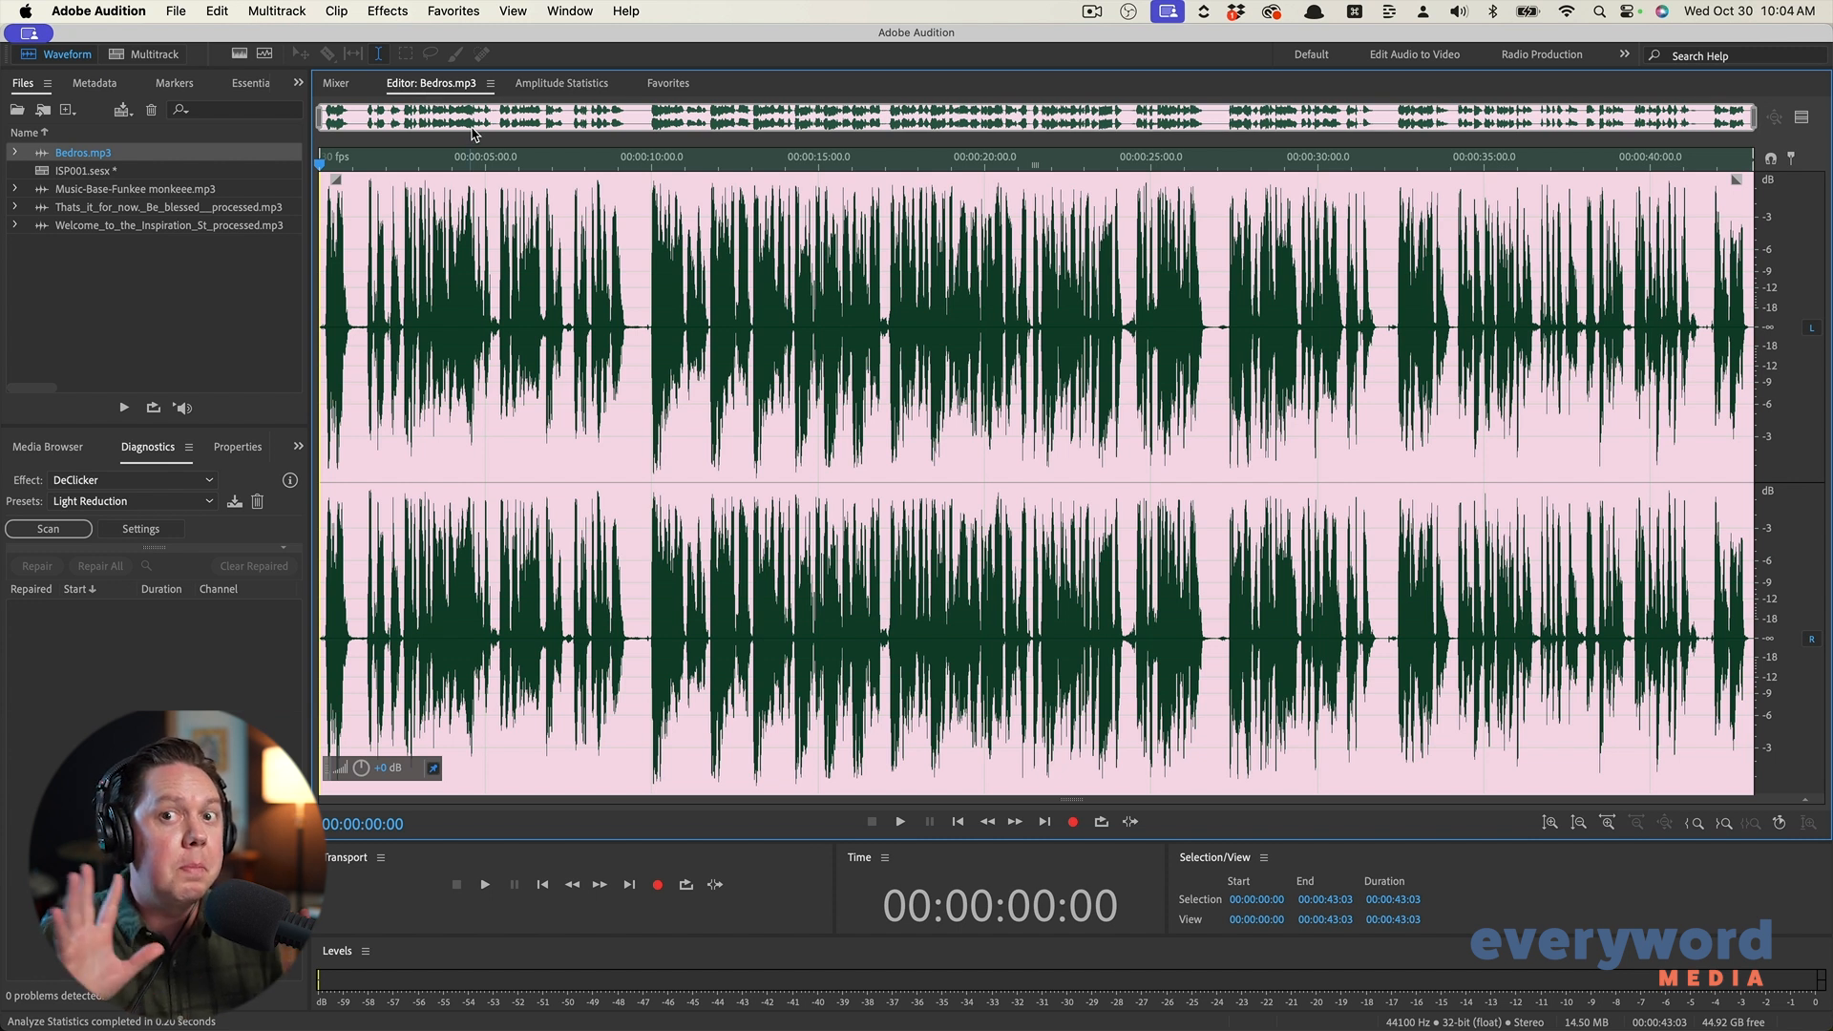
Convert Bedros.mp3 to 44100 Hz, mono, 16-bit and normalize the whole recording
key(shift+t)
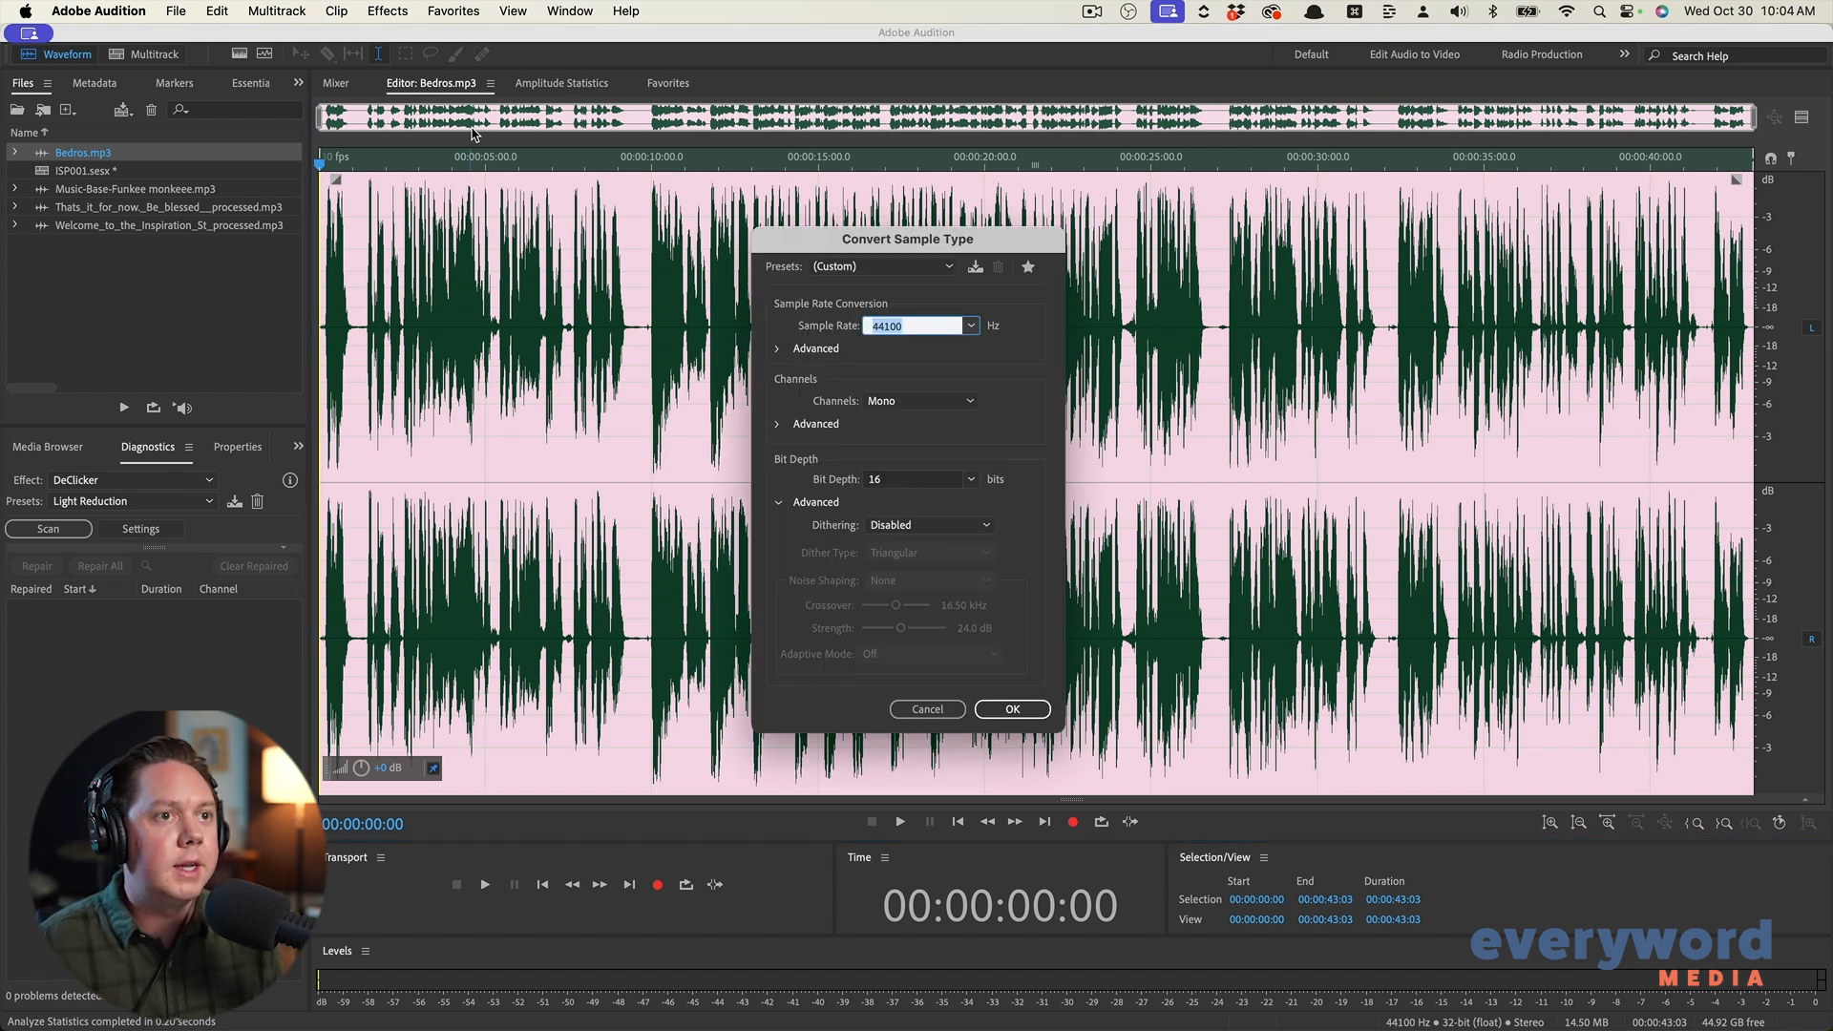
key(Return)
key(n)
key(Return)
Rescan the recording's amplitude statistics, lower the whole waveform by 4 dB, and play it
key(a)
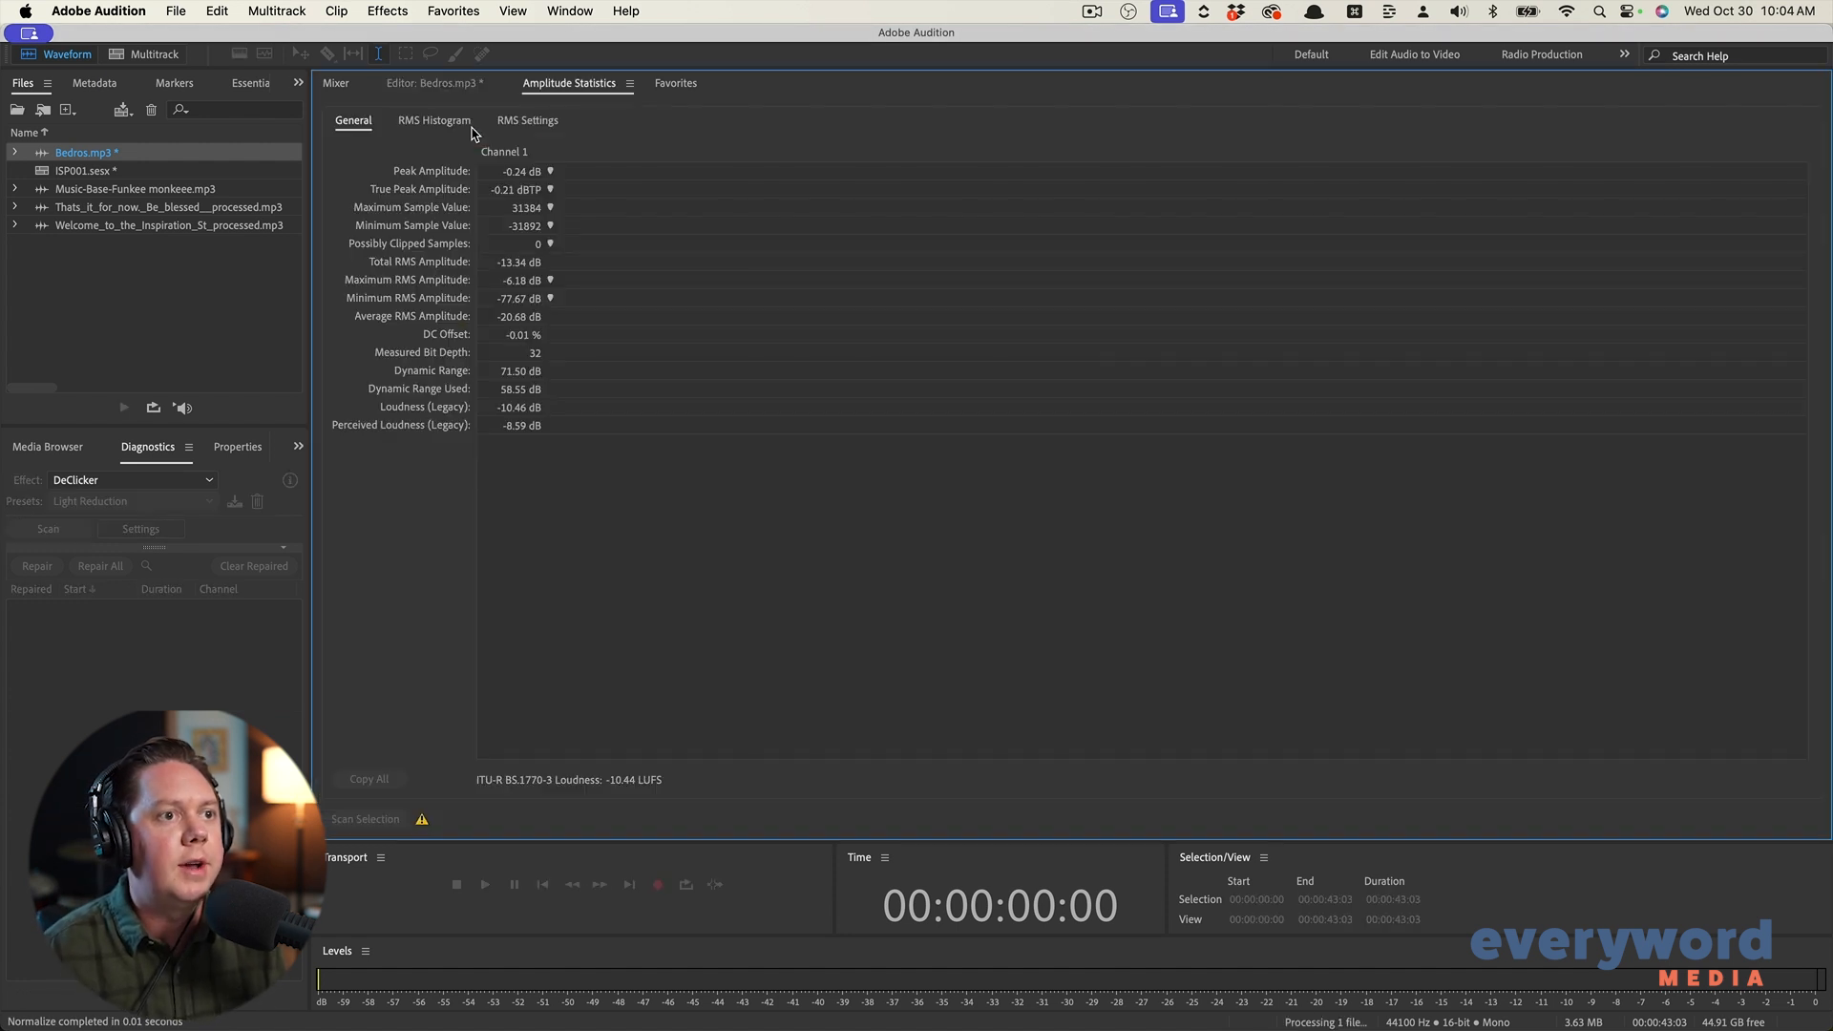
click(447, 86)
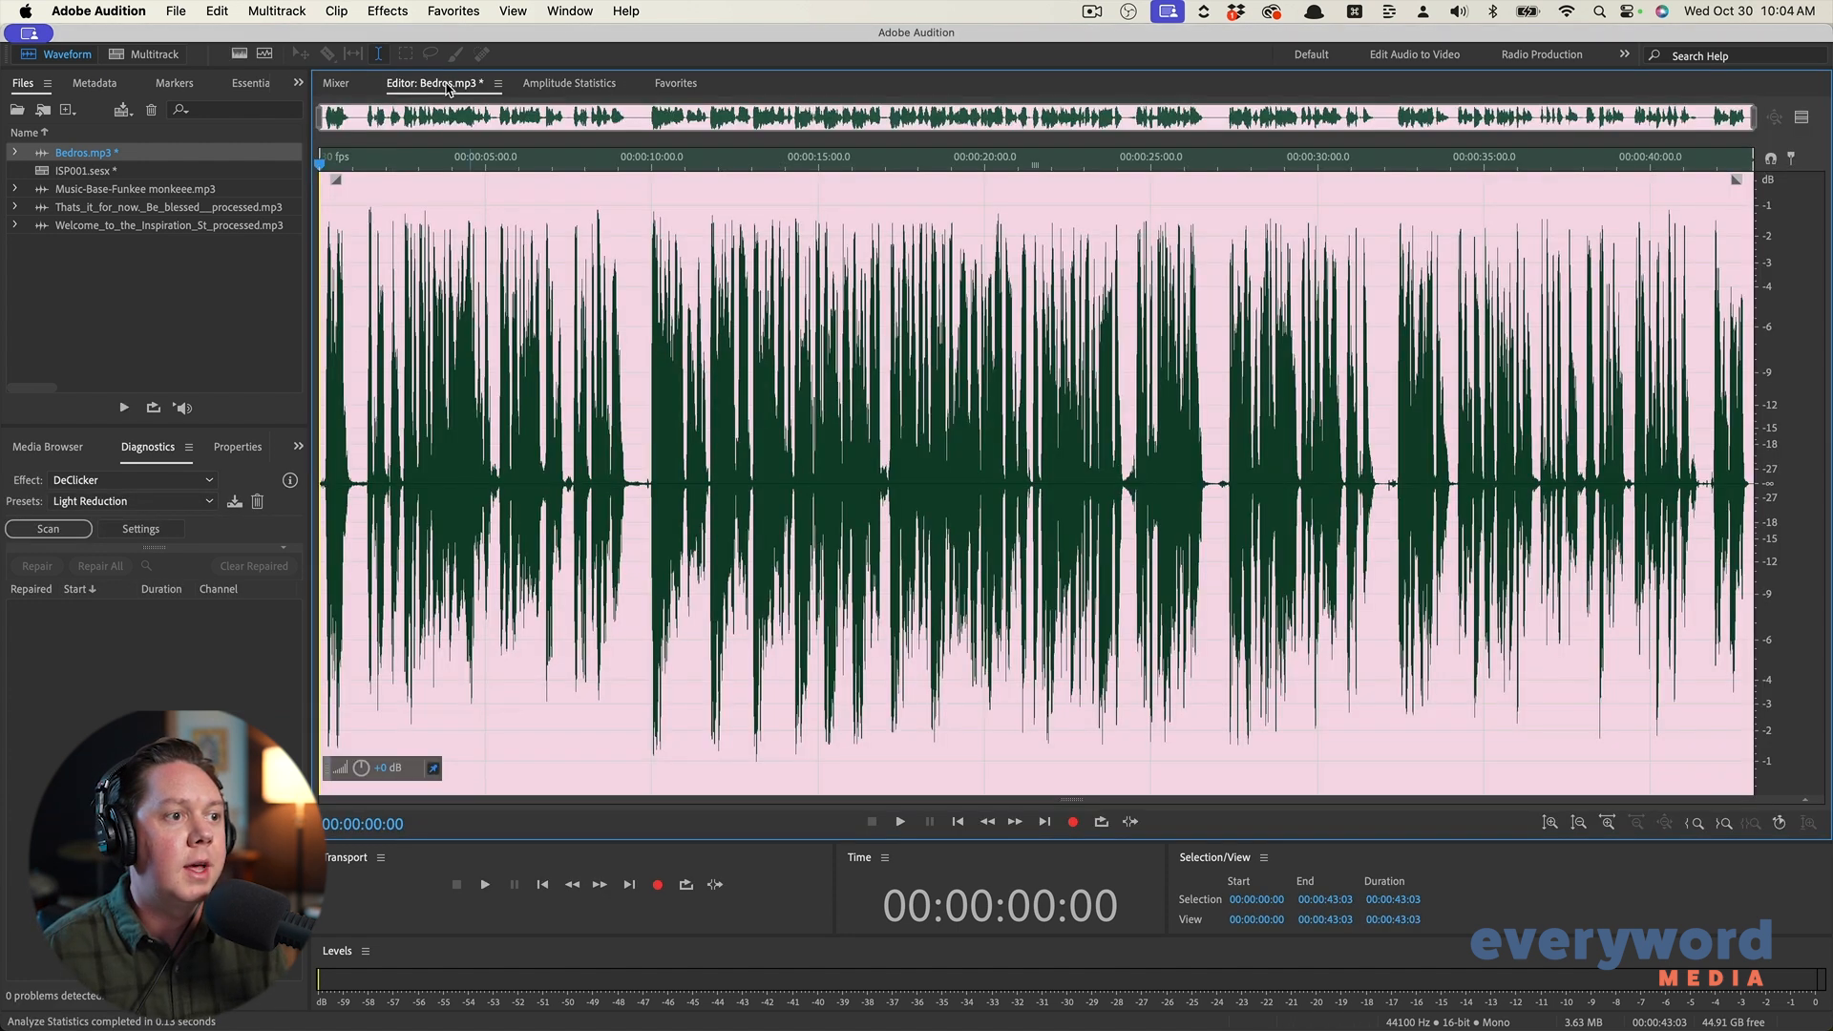
click(384, 768)
text(-4)
key(Return)
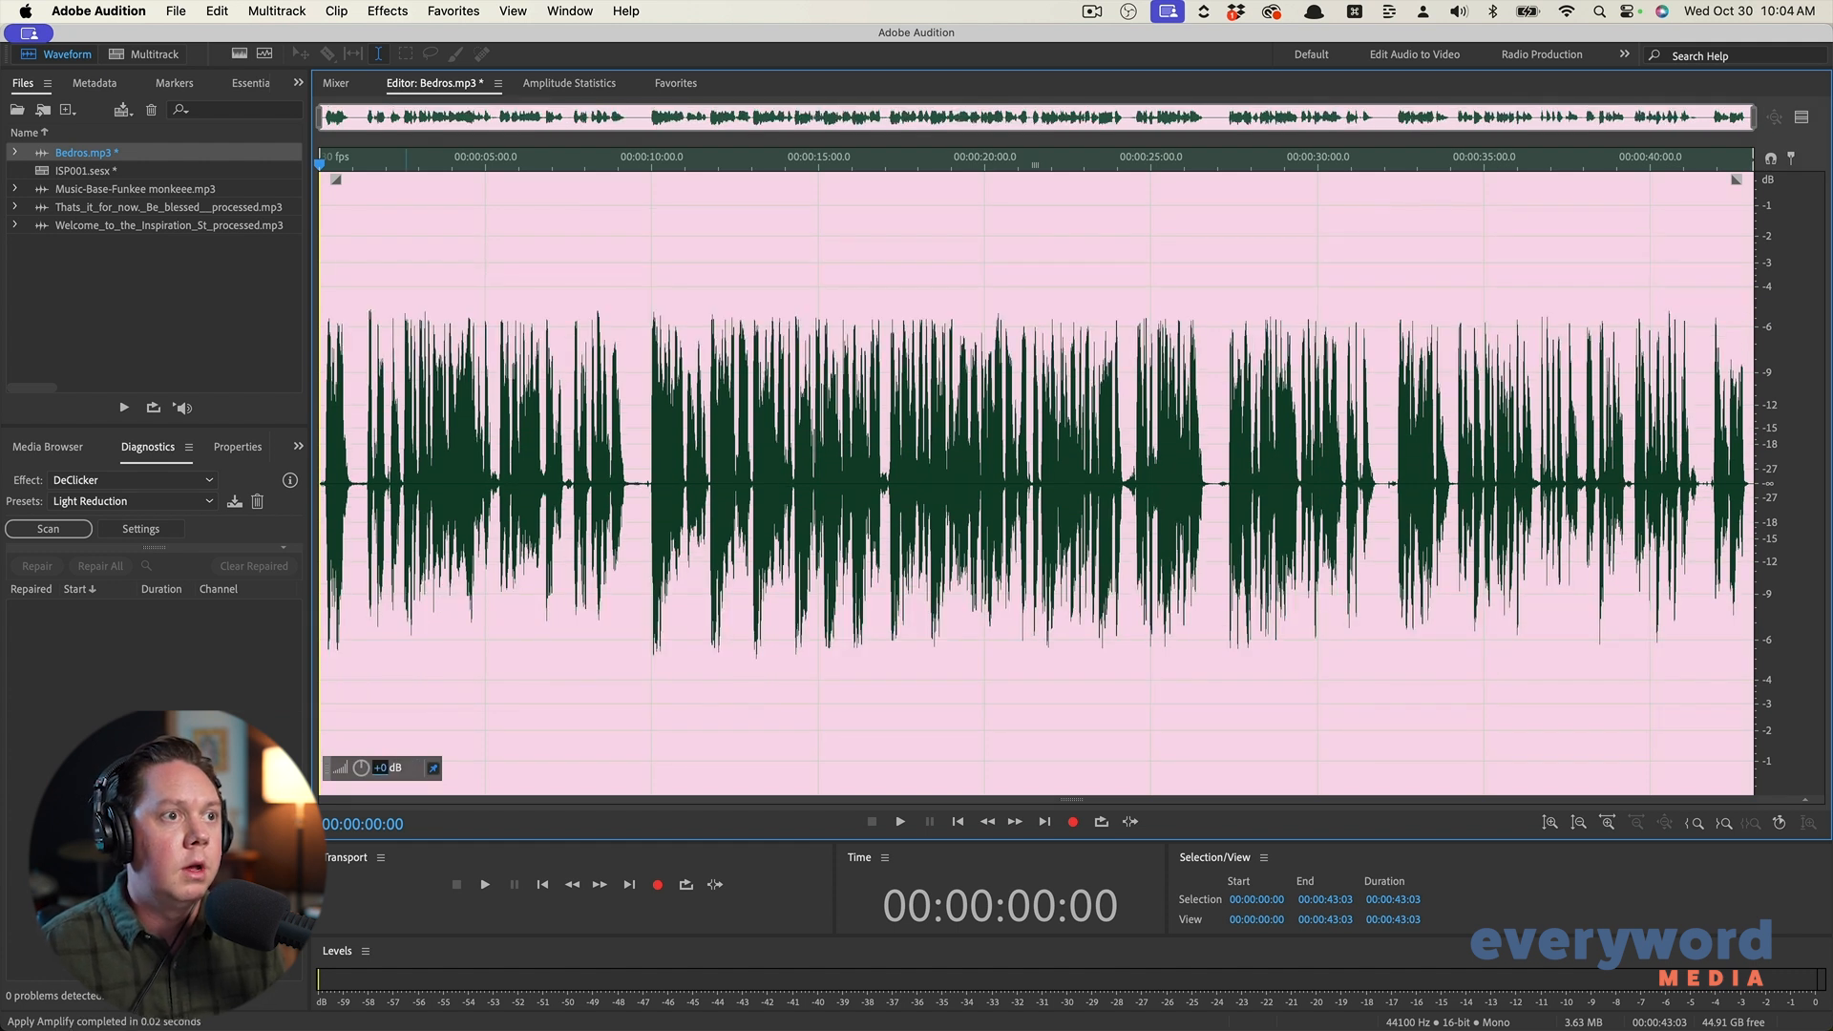
key(space)
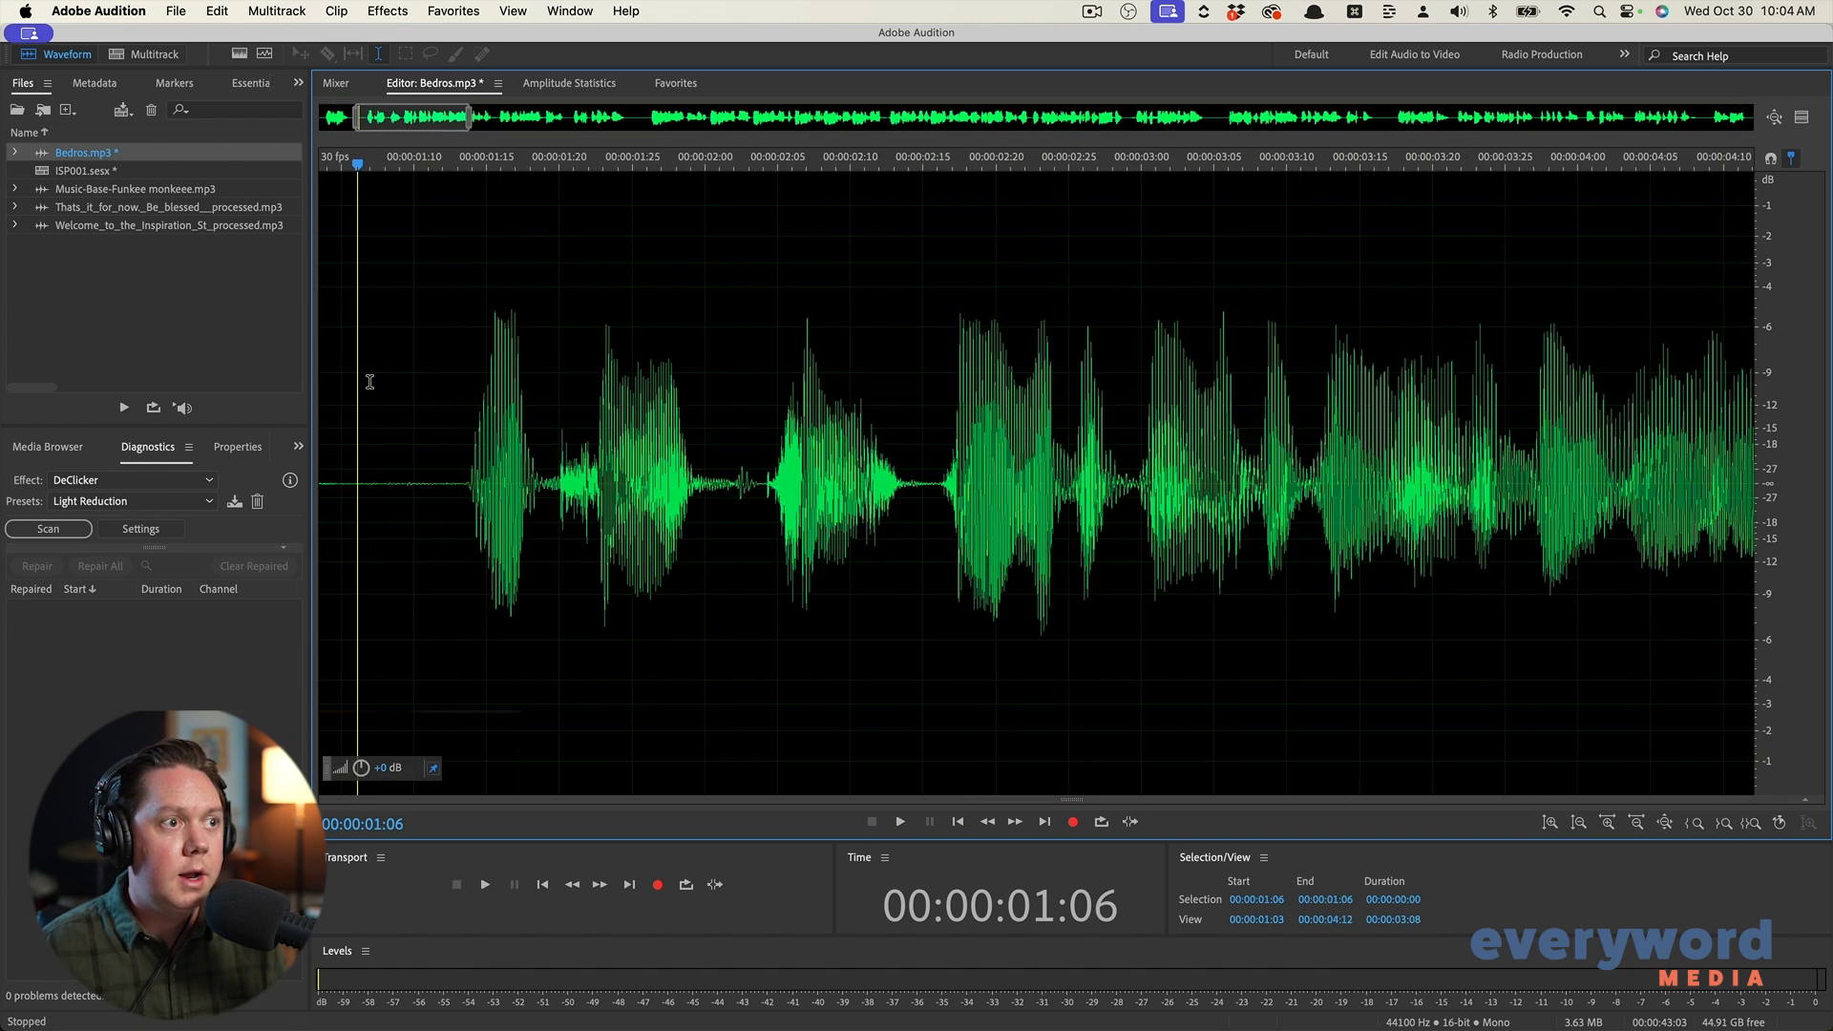
Capture a noise print from the silence at 00:00:01:00–00:00:01:12 and apply Noise Reduction at 50% and 10.1 dB to the recording
drag(575, 401, 747, 388)
key(shift+p)
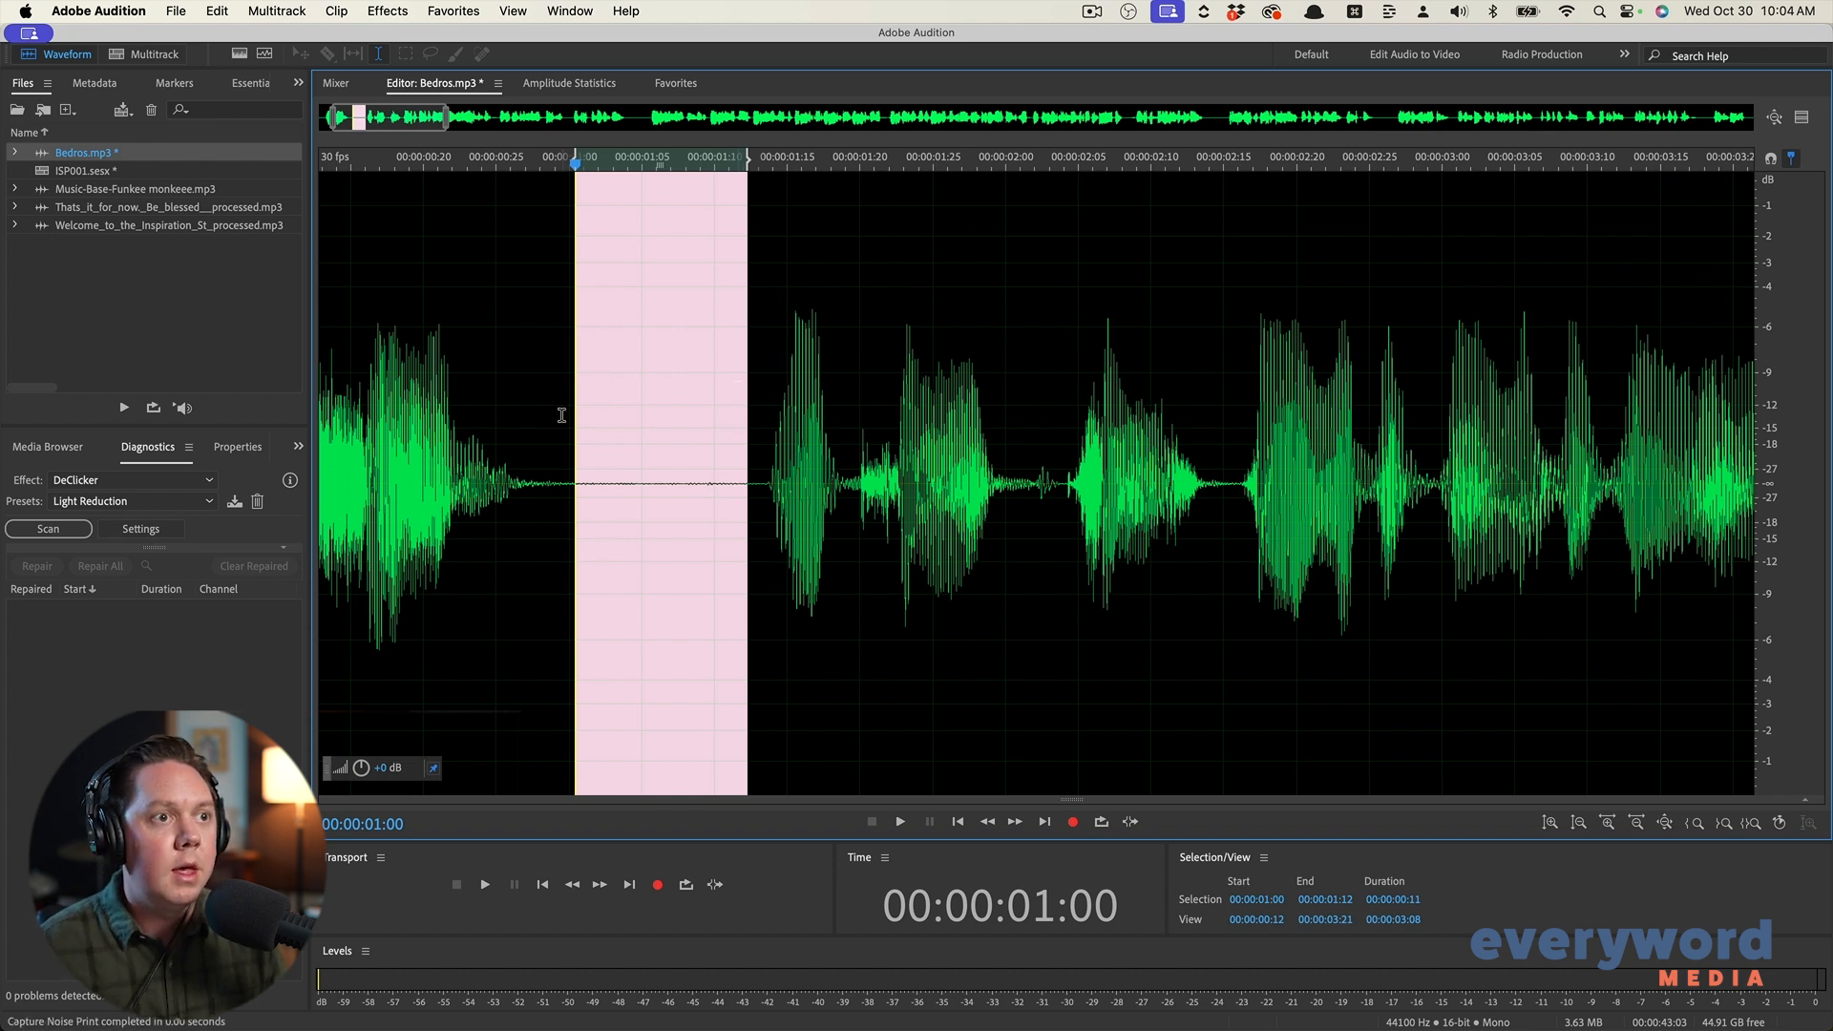
click(653, 408)
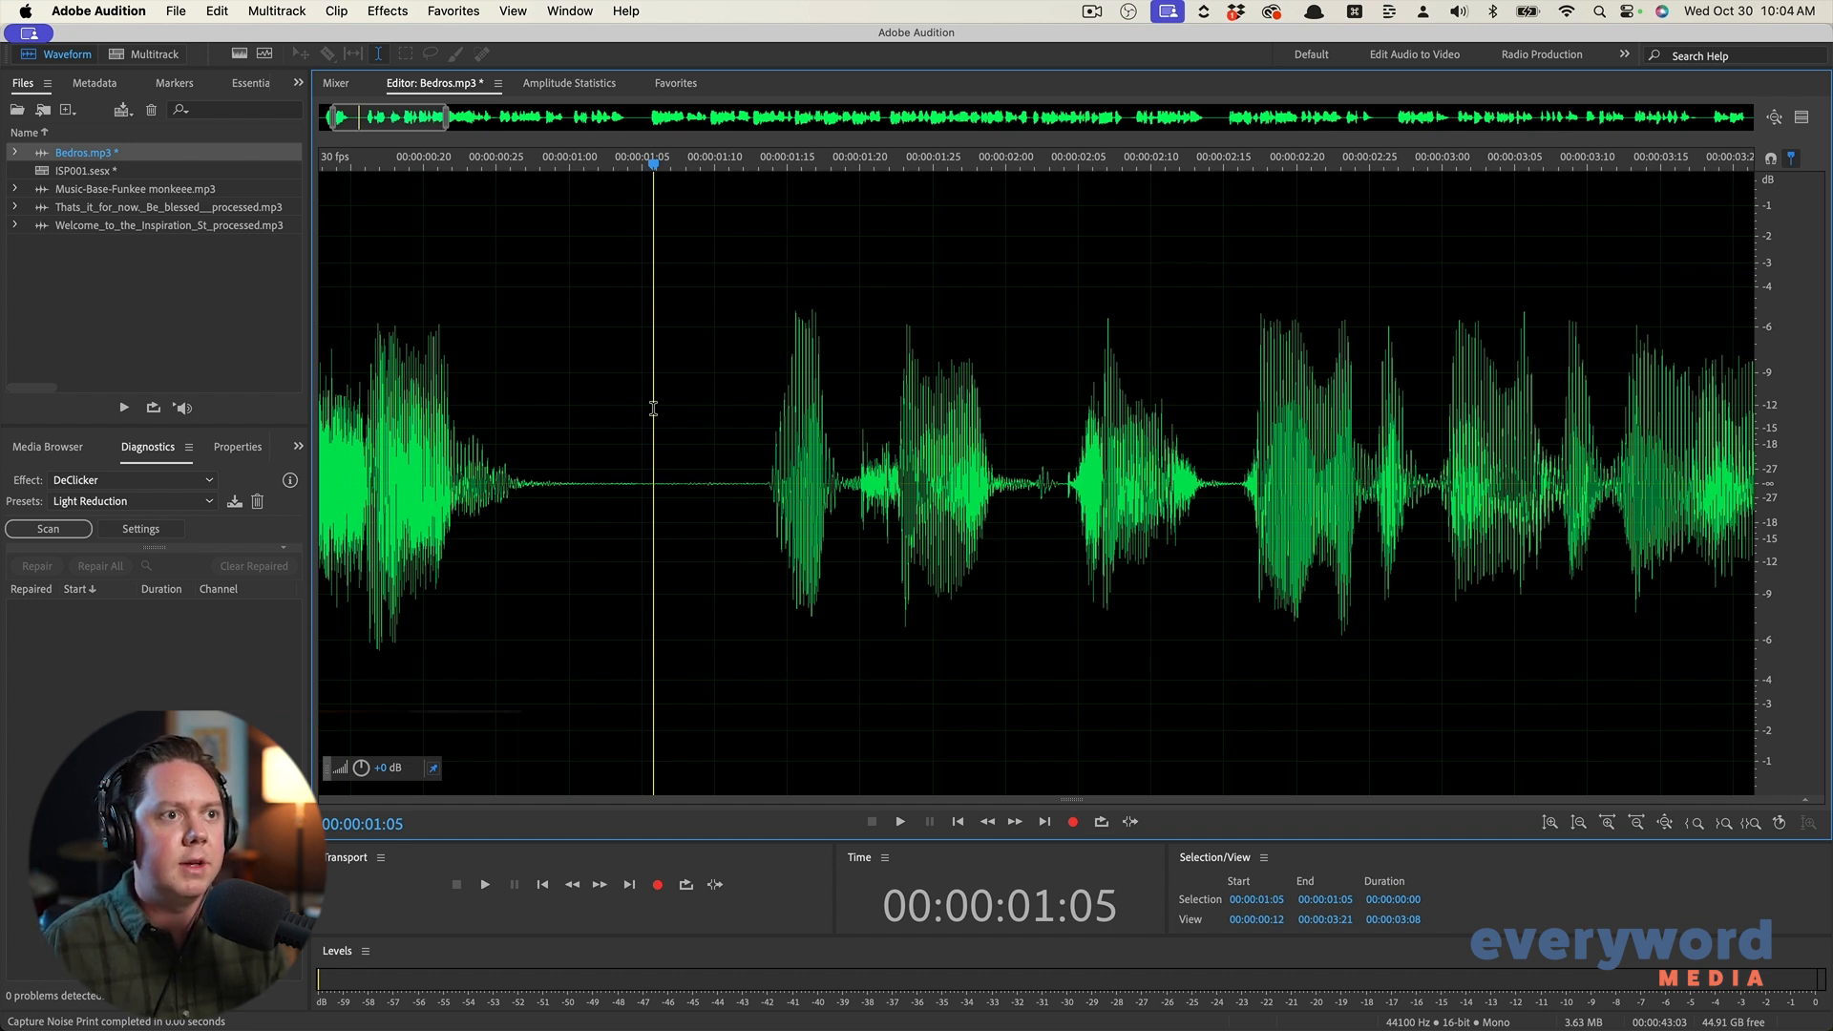
key(shift+super+p)
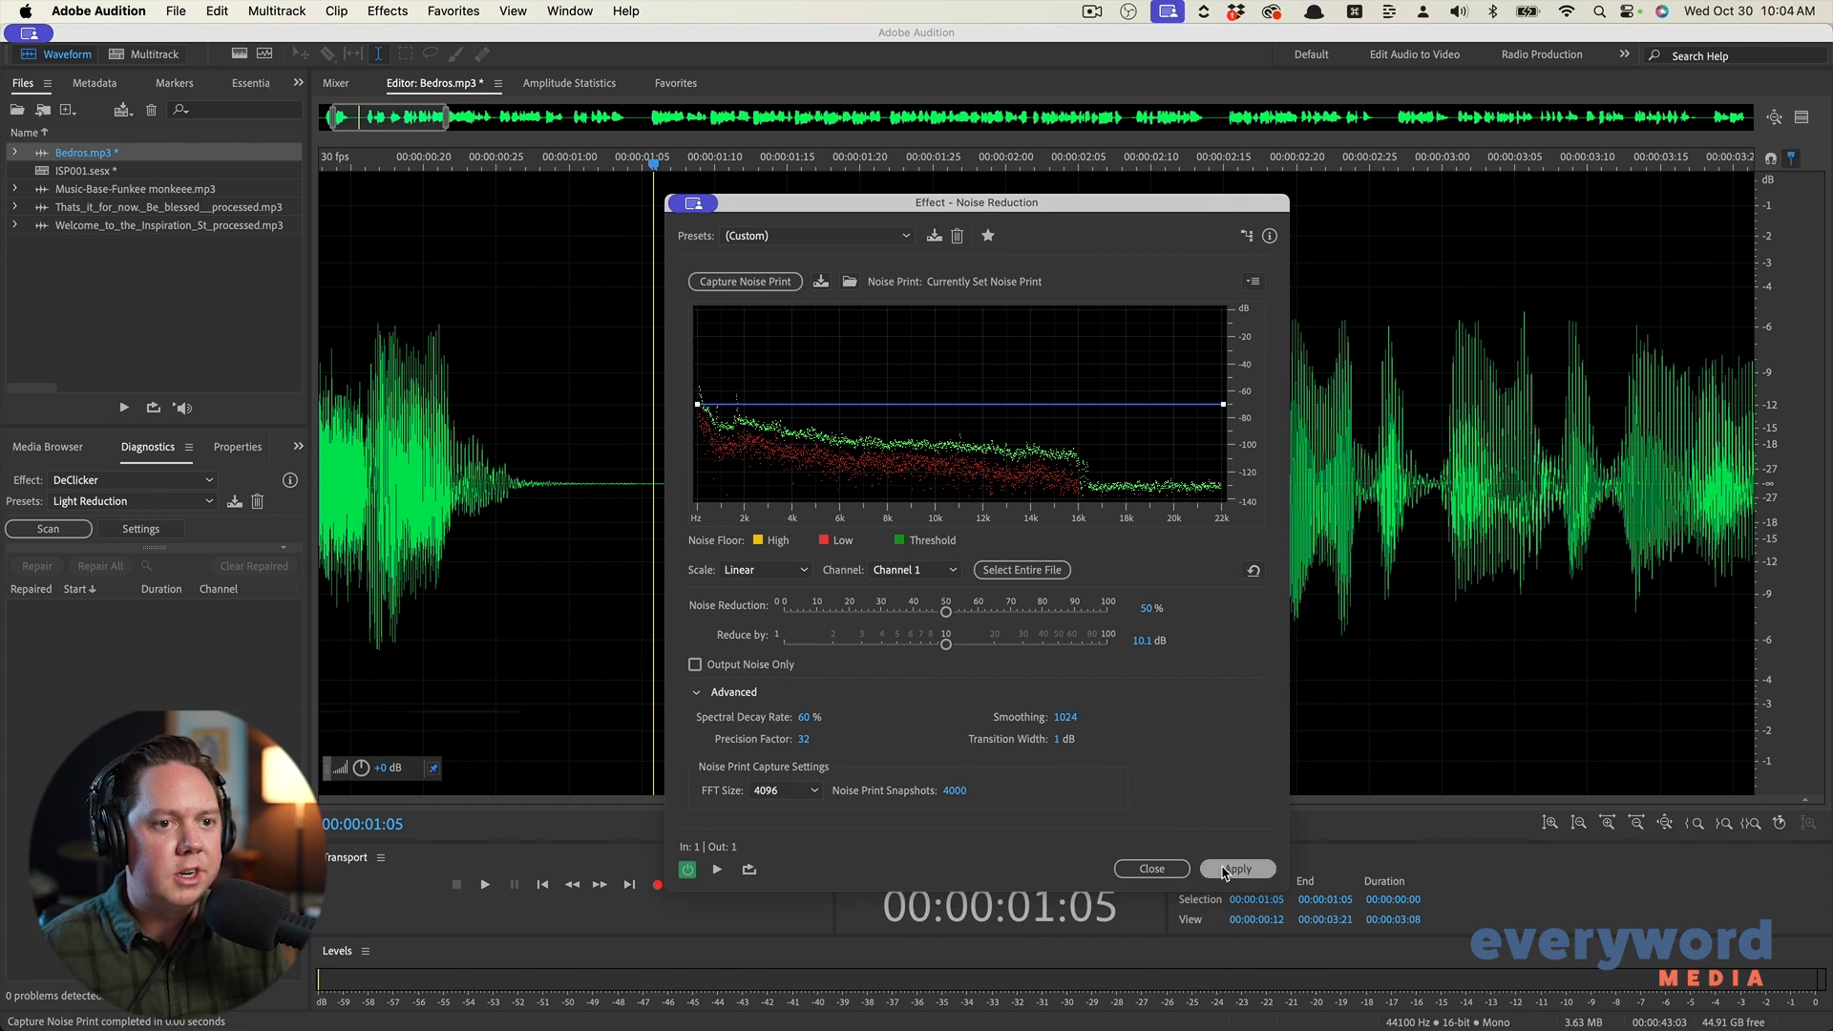
click(1231, 871)
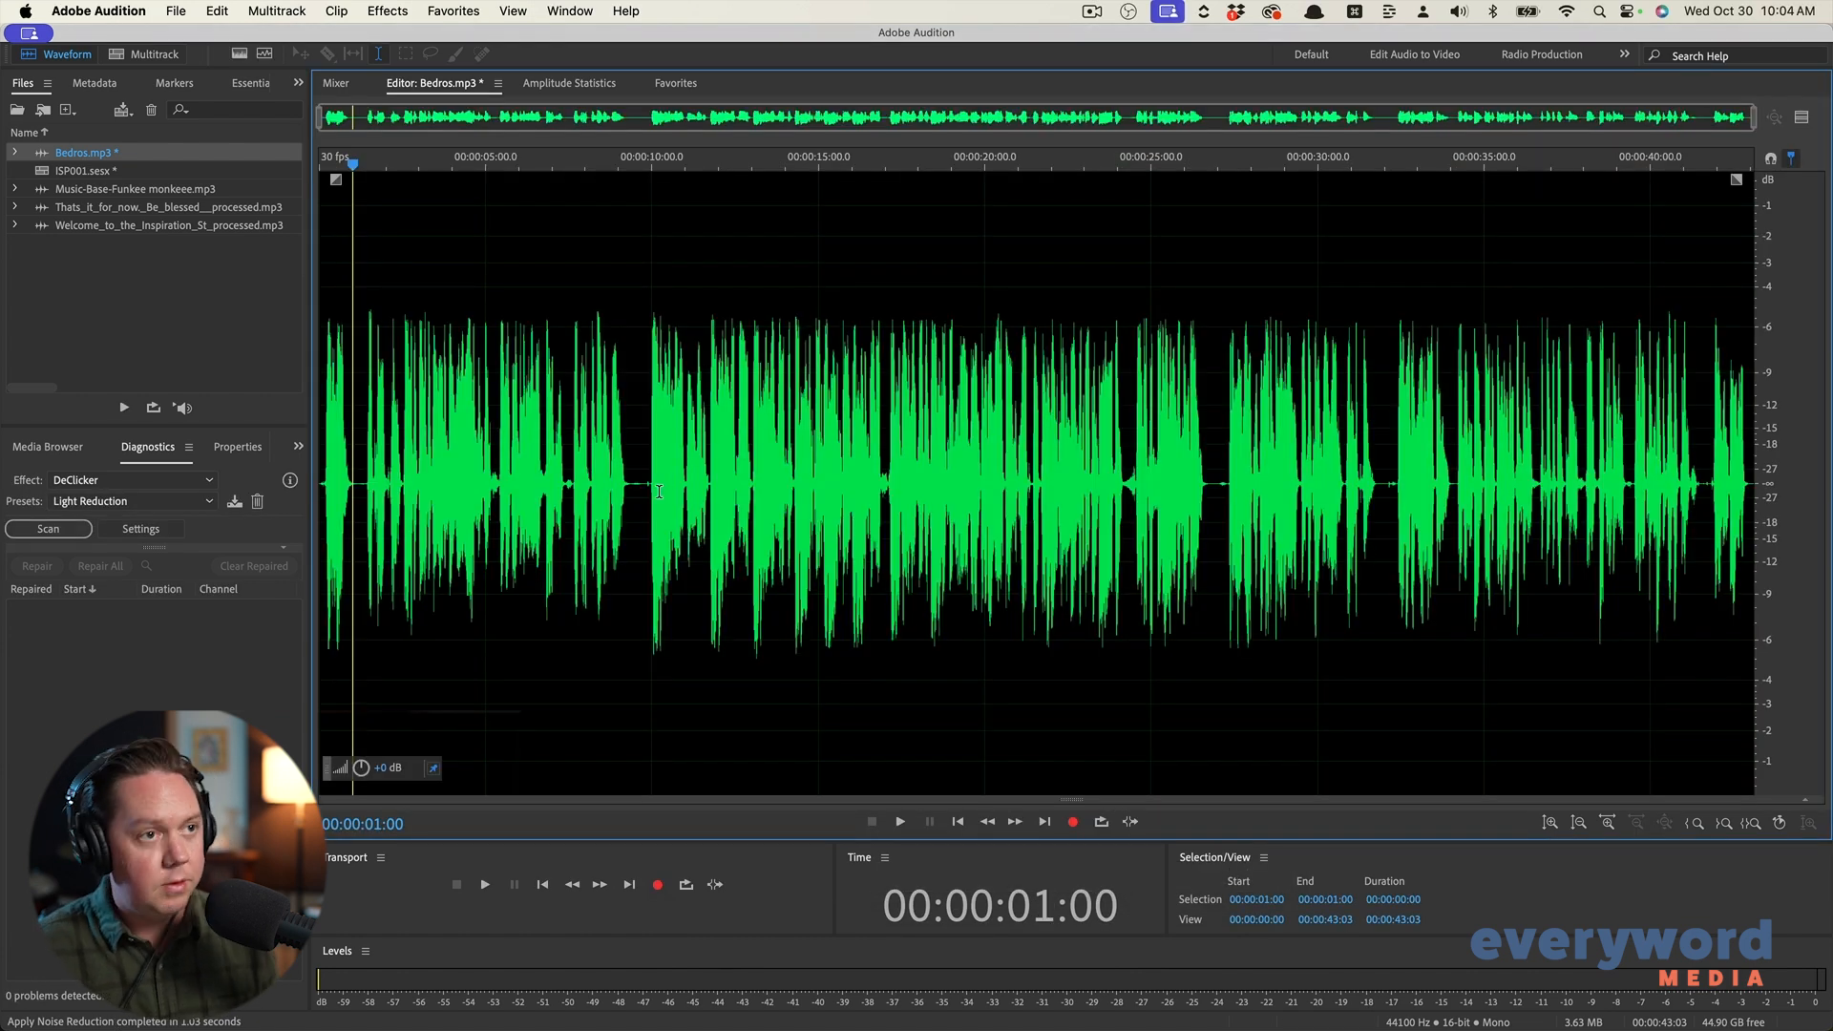
Apply Dynamics with AutoGate at a -33 dB threshold to the recording, then play it from about 00:00:14:08
key(shift+super+p)
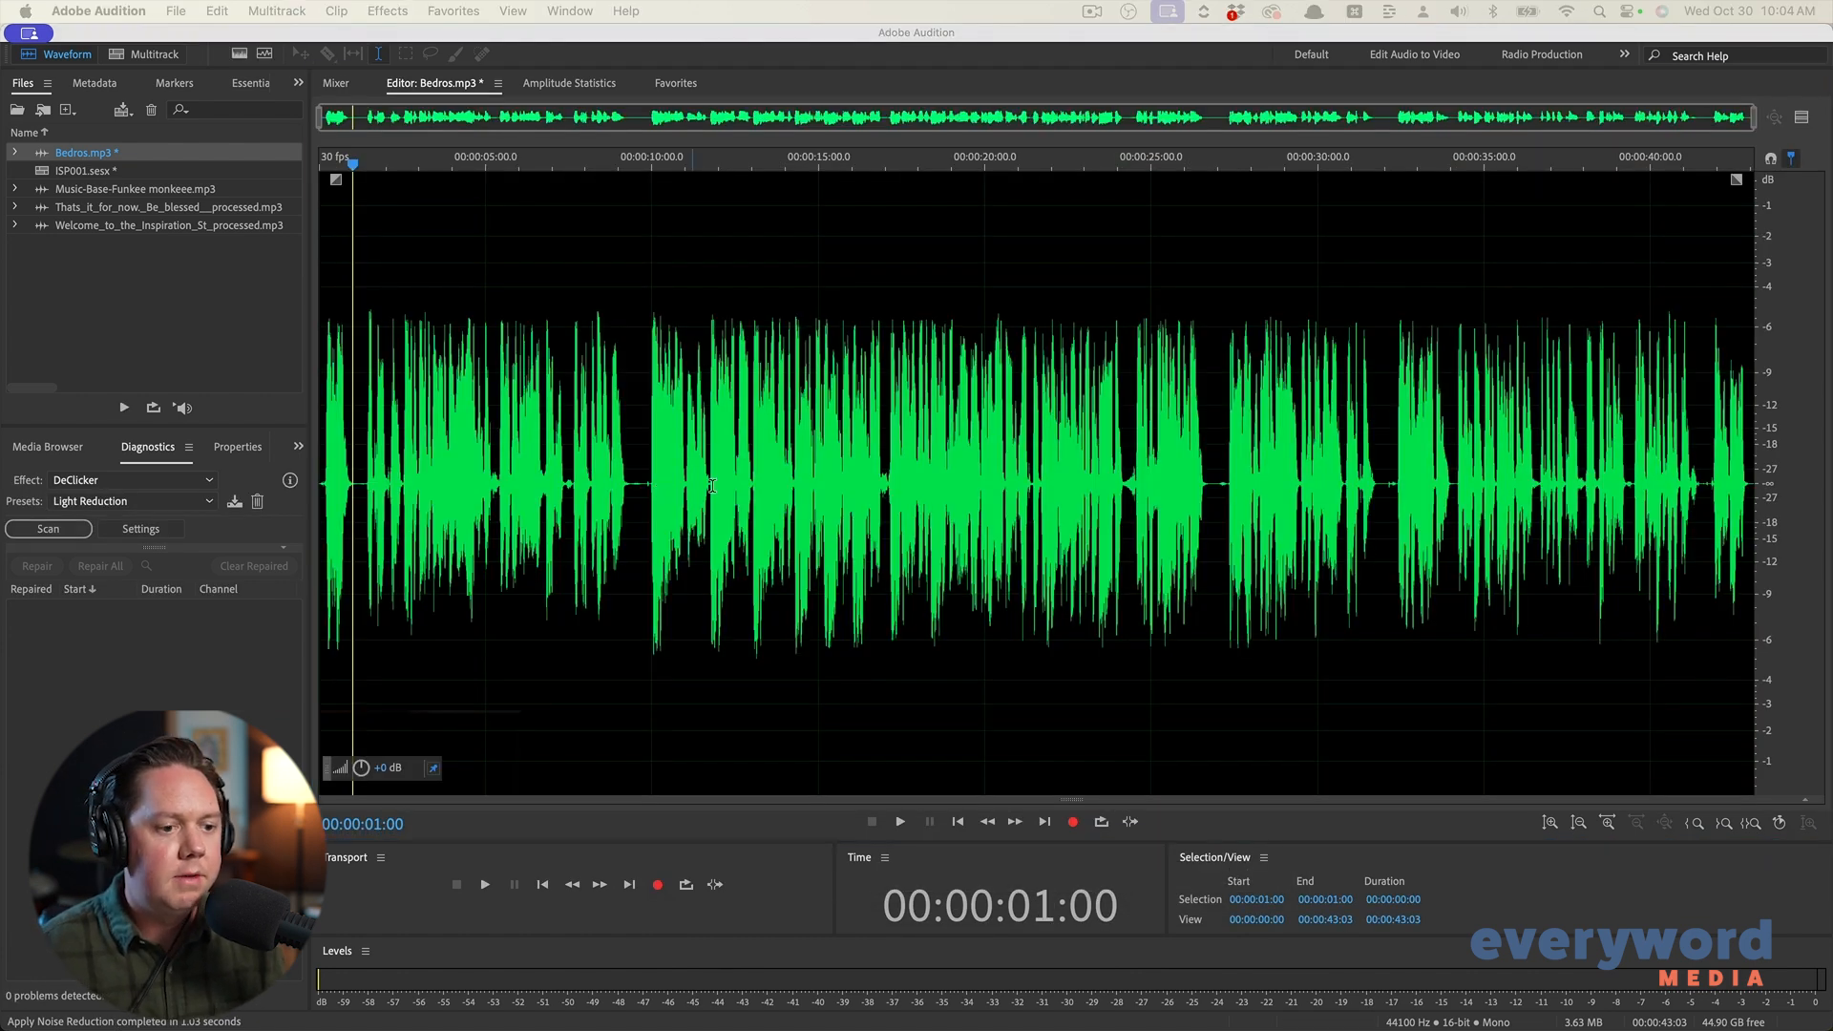
drag(948, 435, 990, 286)
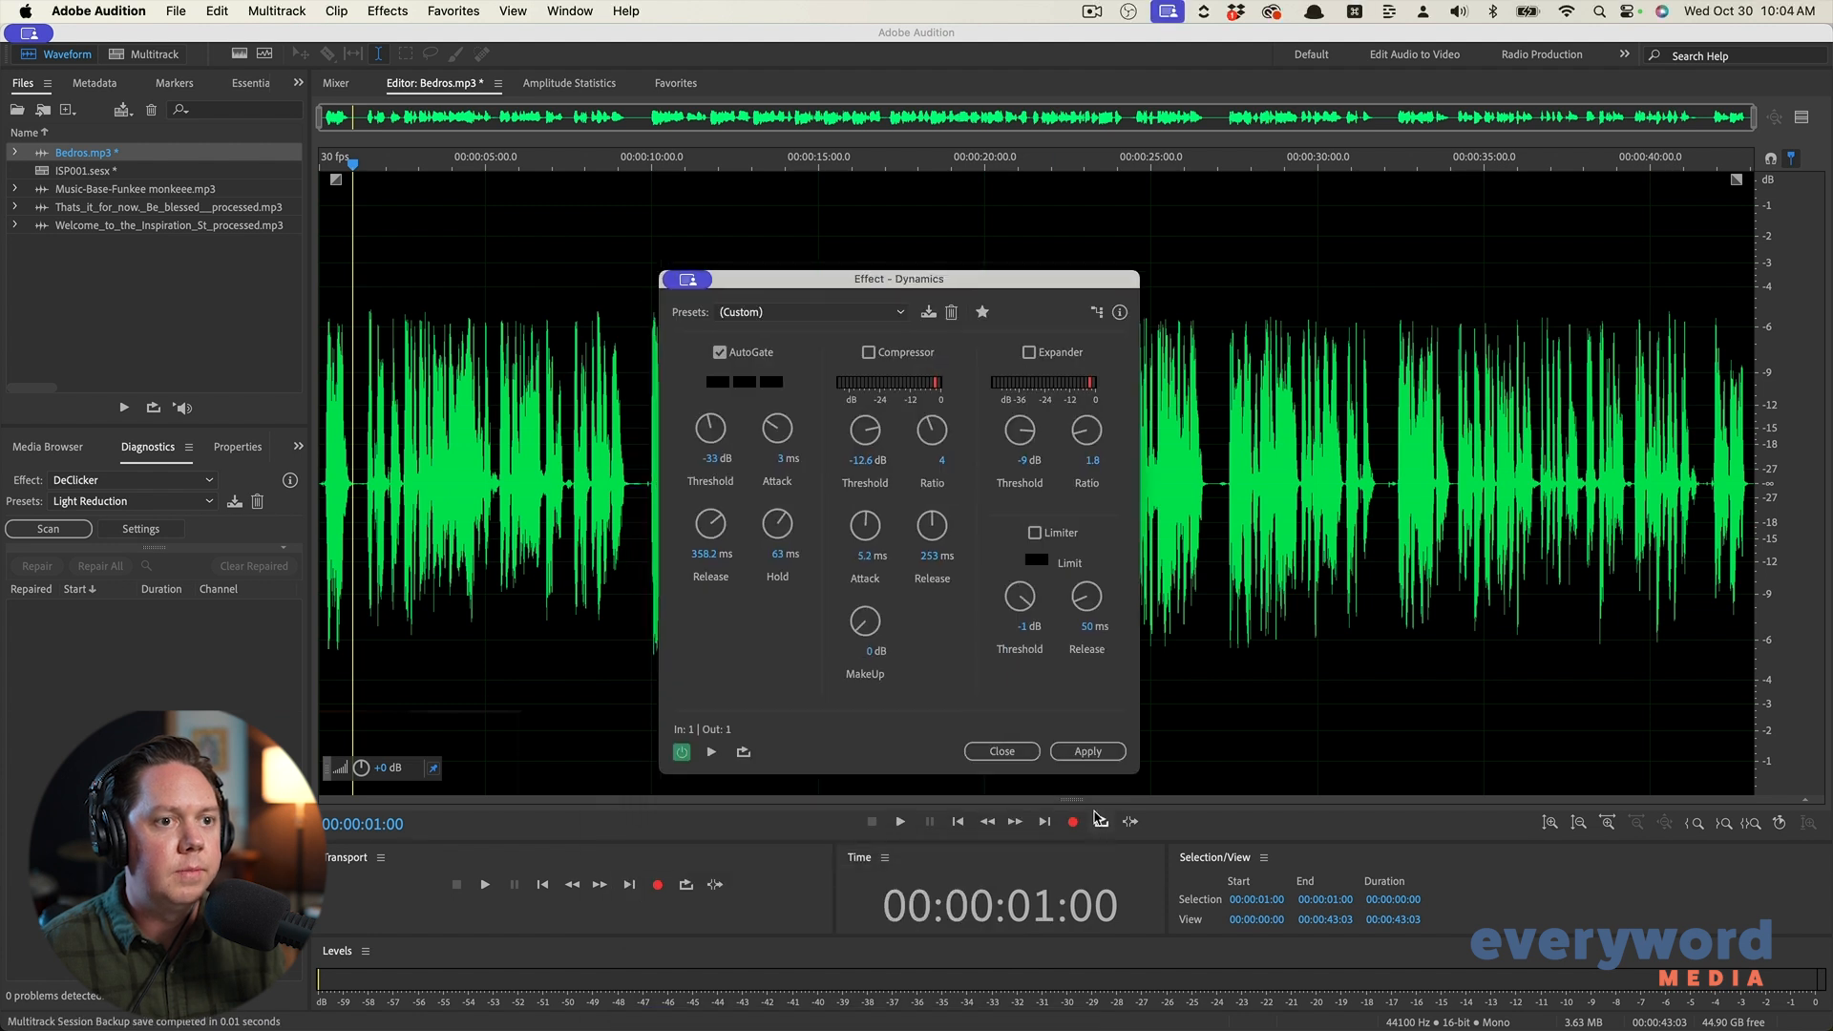
click(1087, 751)
click(795, 542)
key(space)
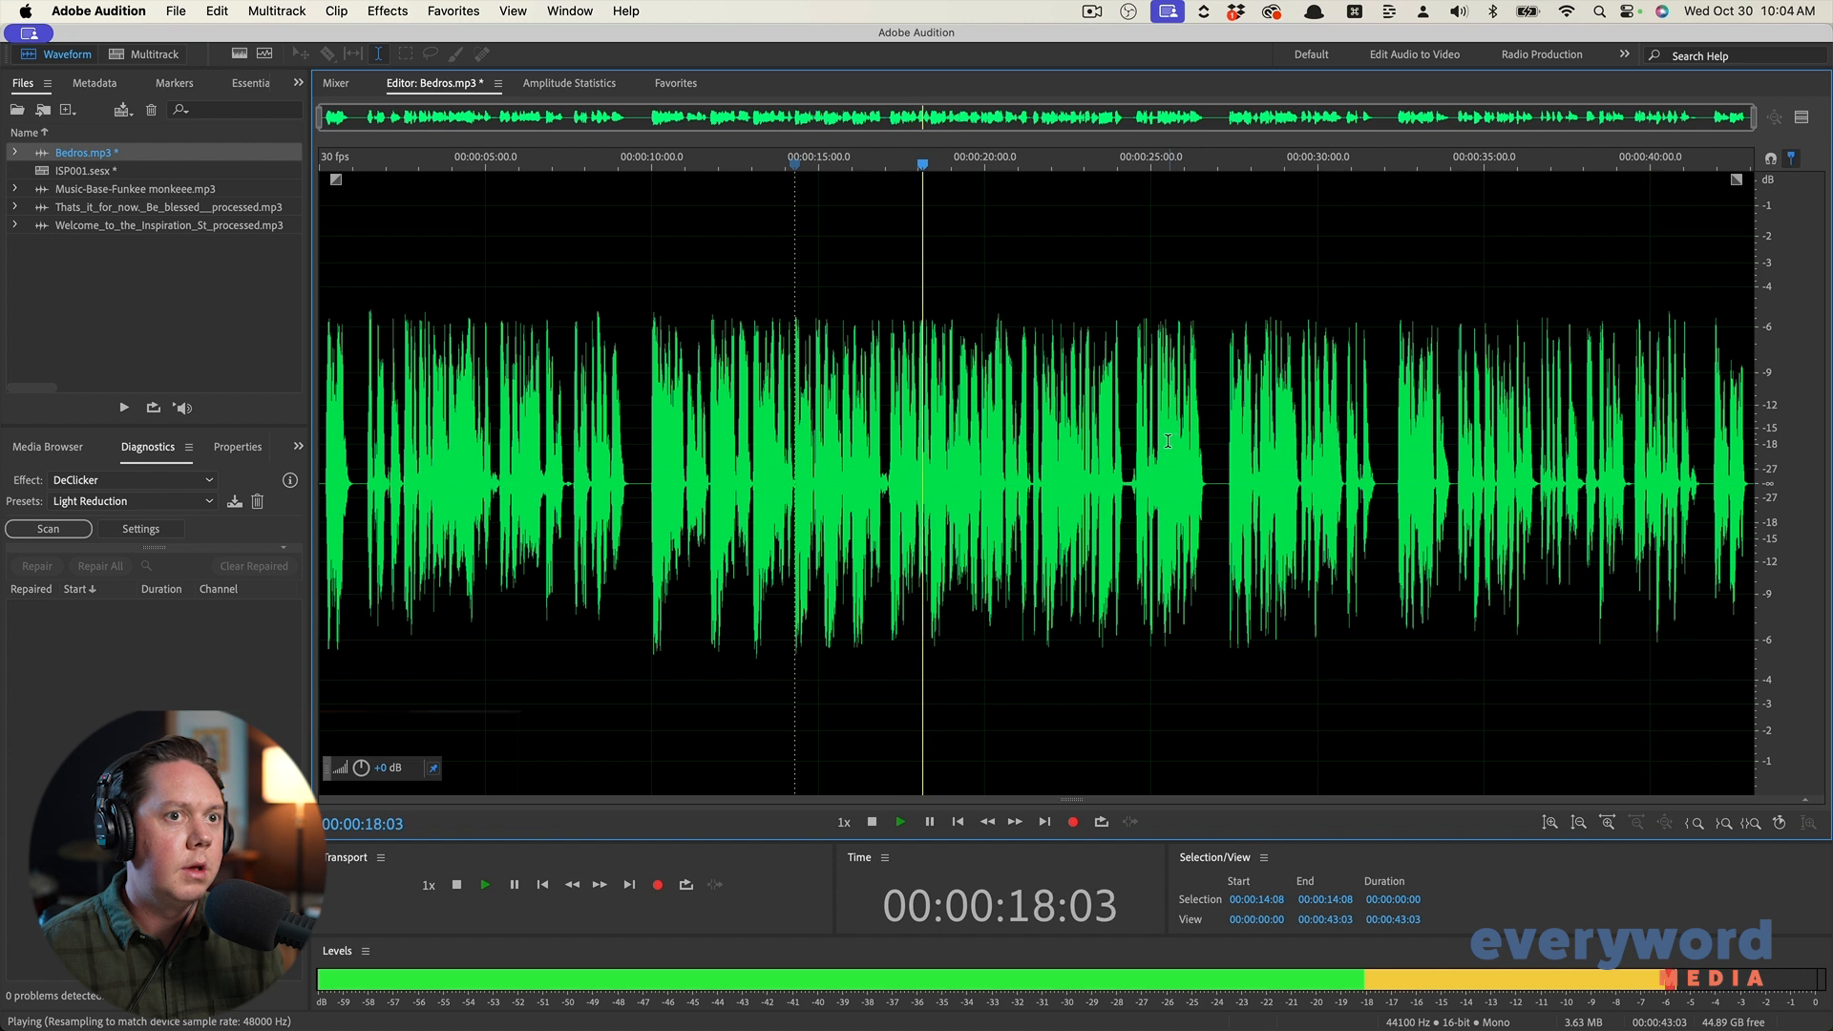
click(1165, 323)
key(space)
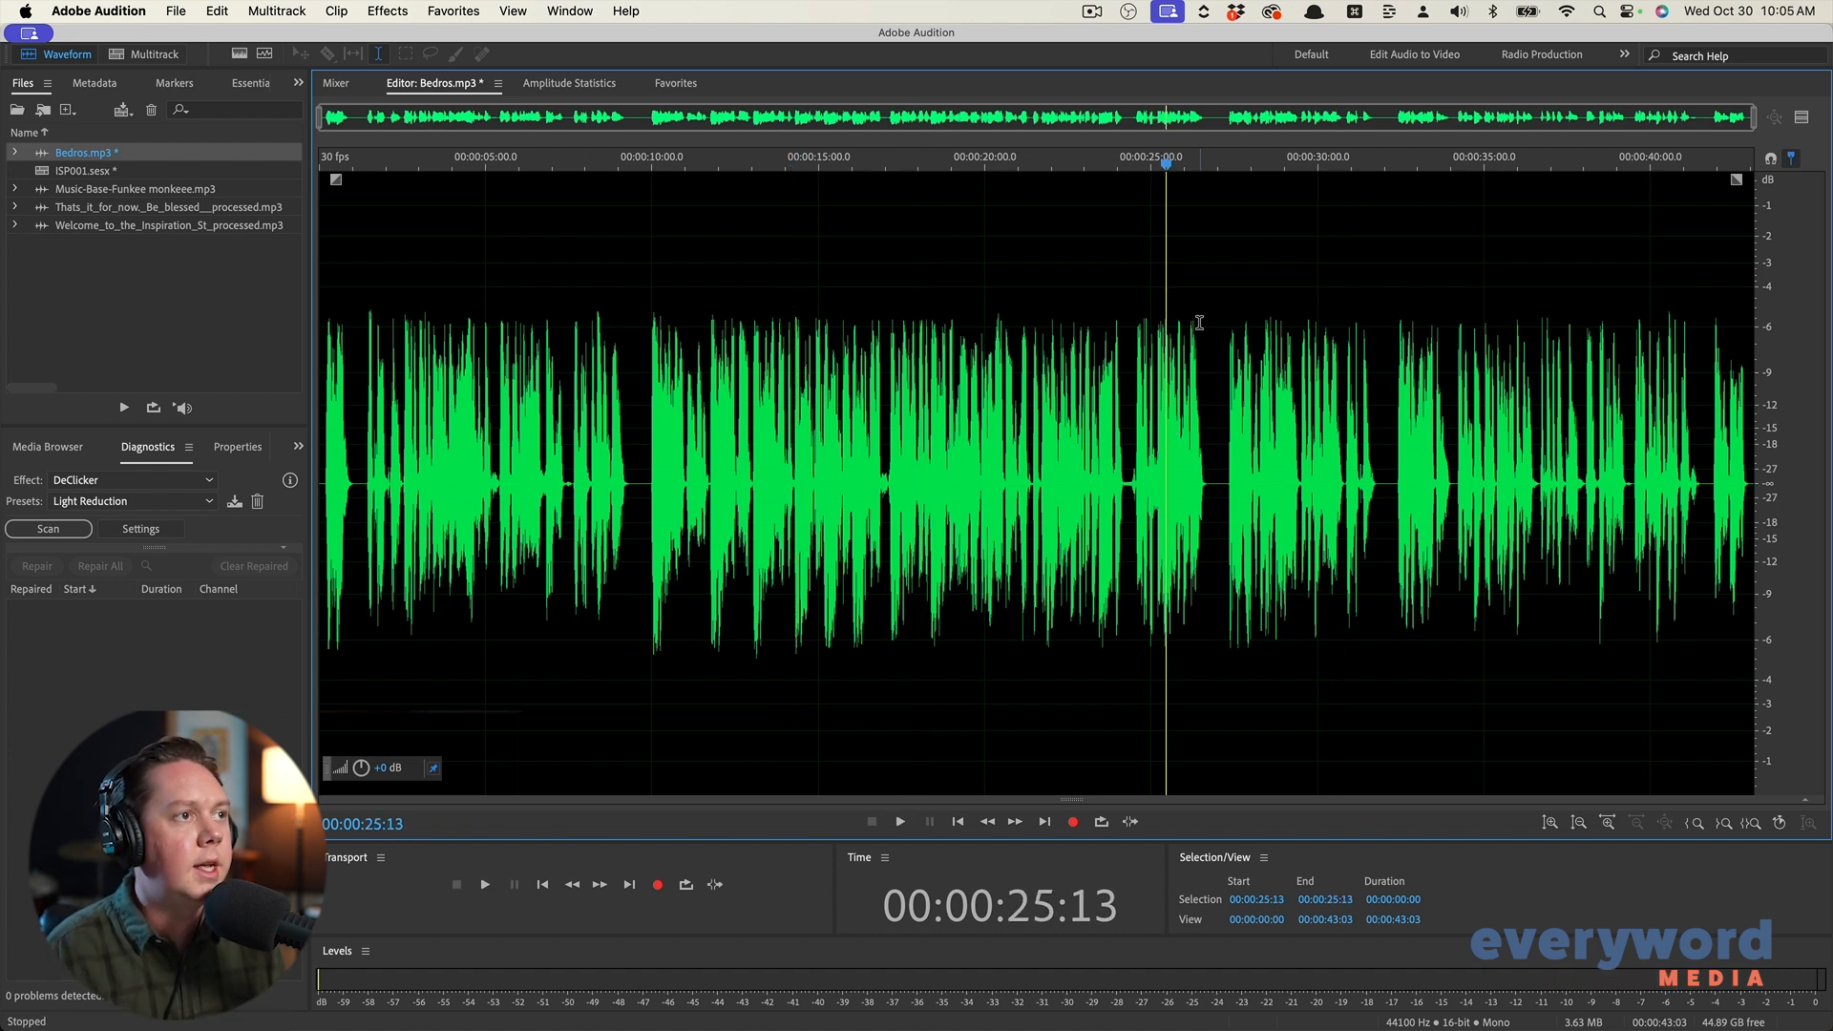
Save the recording as Bedros_processed.mp3 in the Ep. 1 Audio folder "2. Processed"
key(super+shift+s)
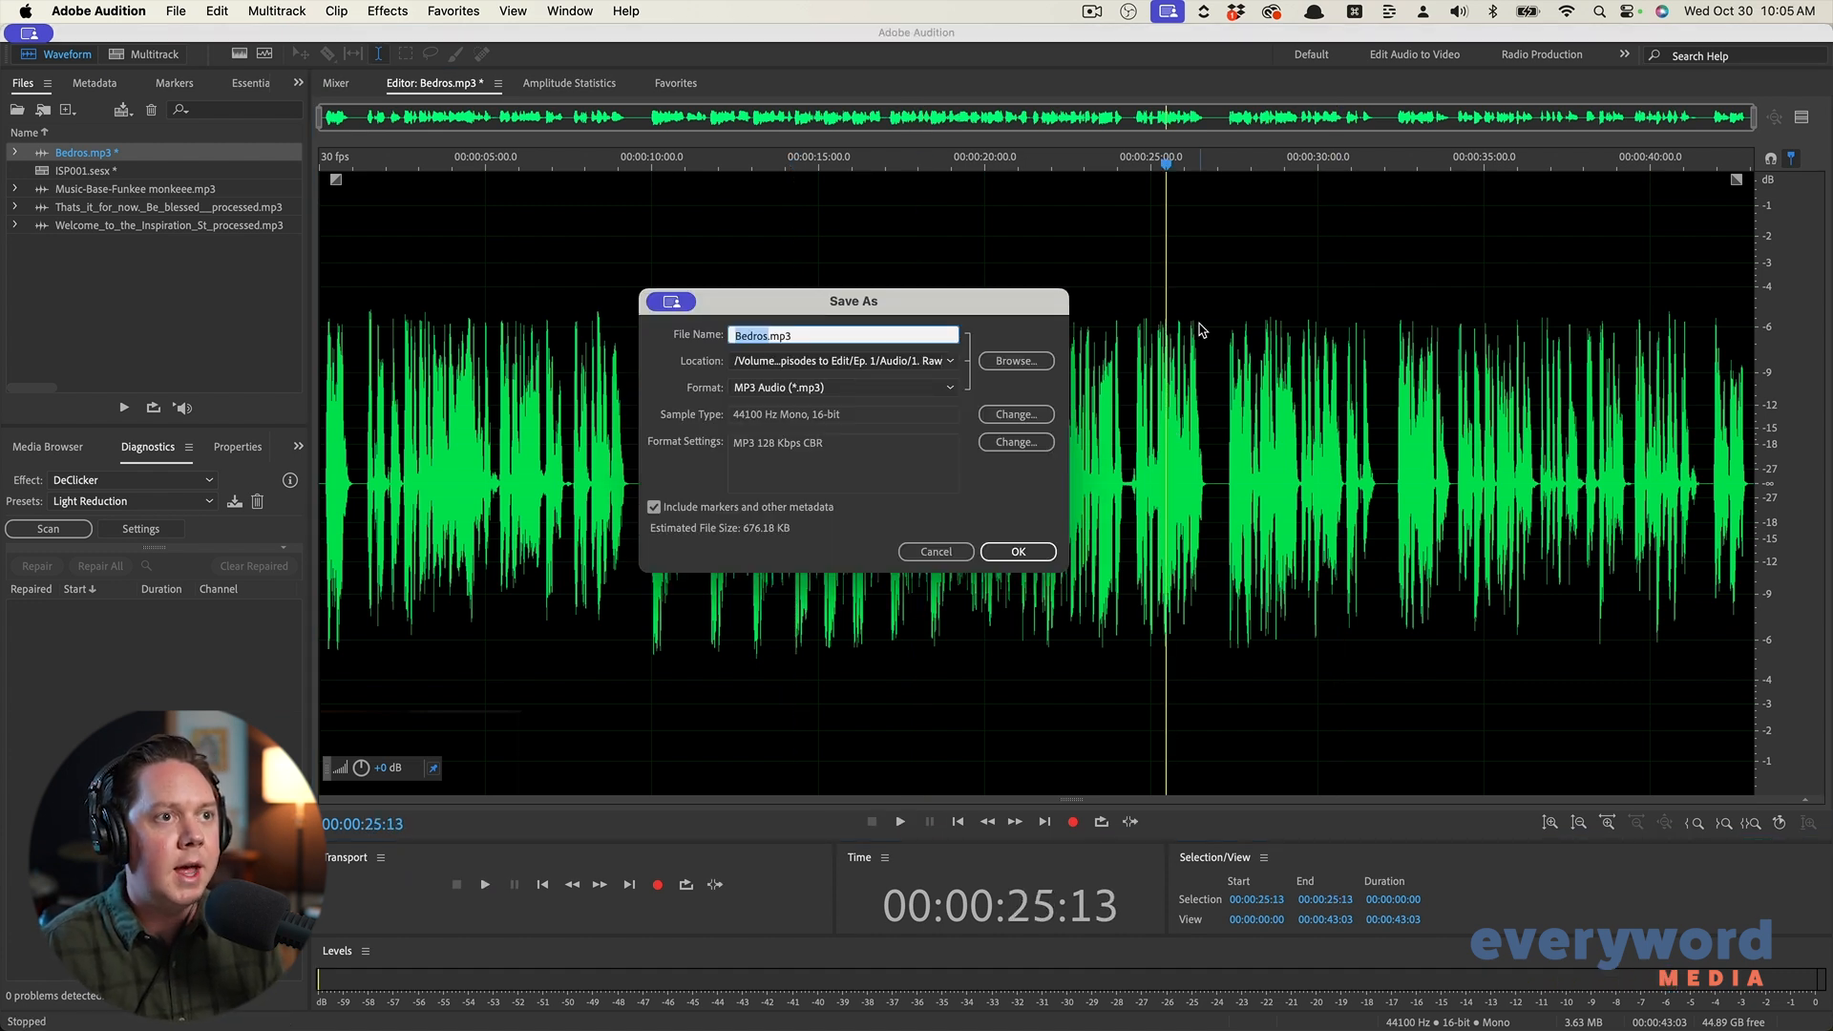
key(Right)
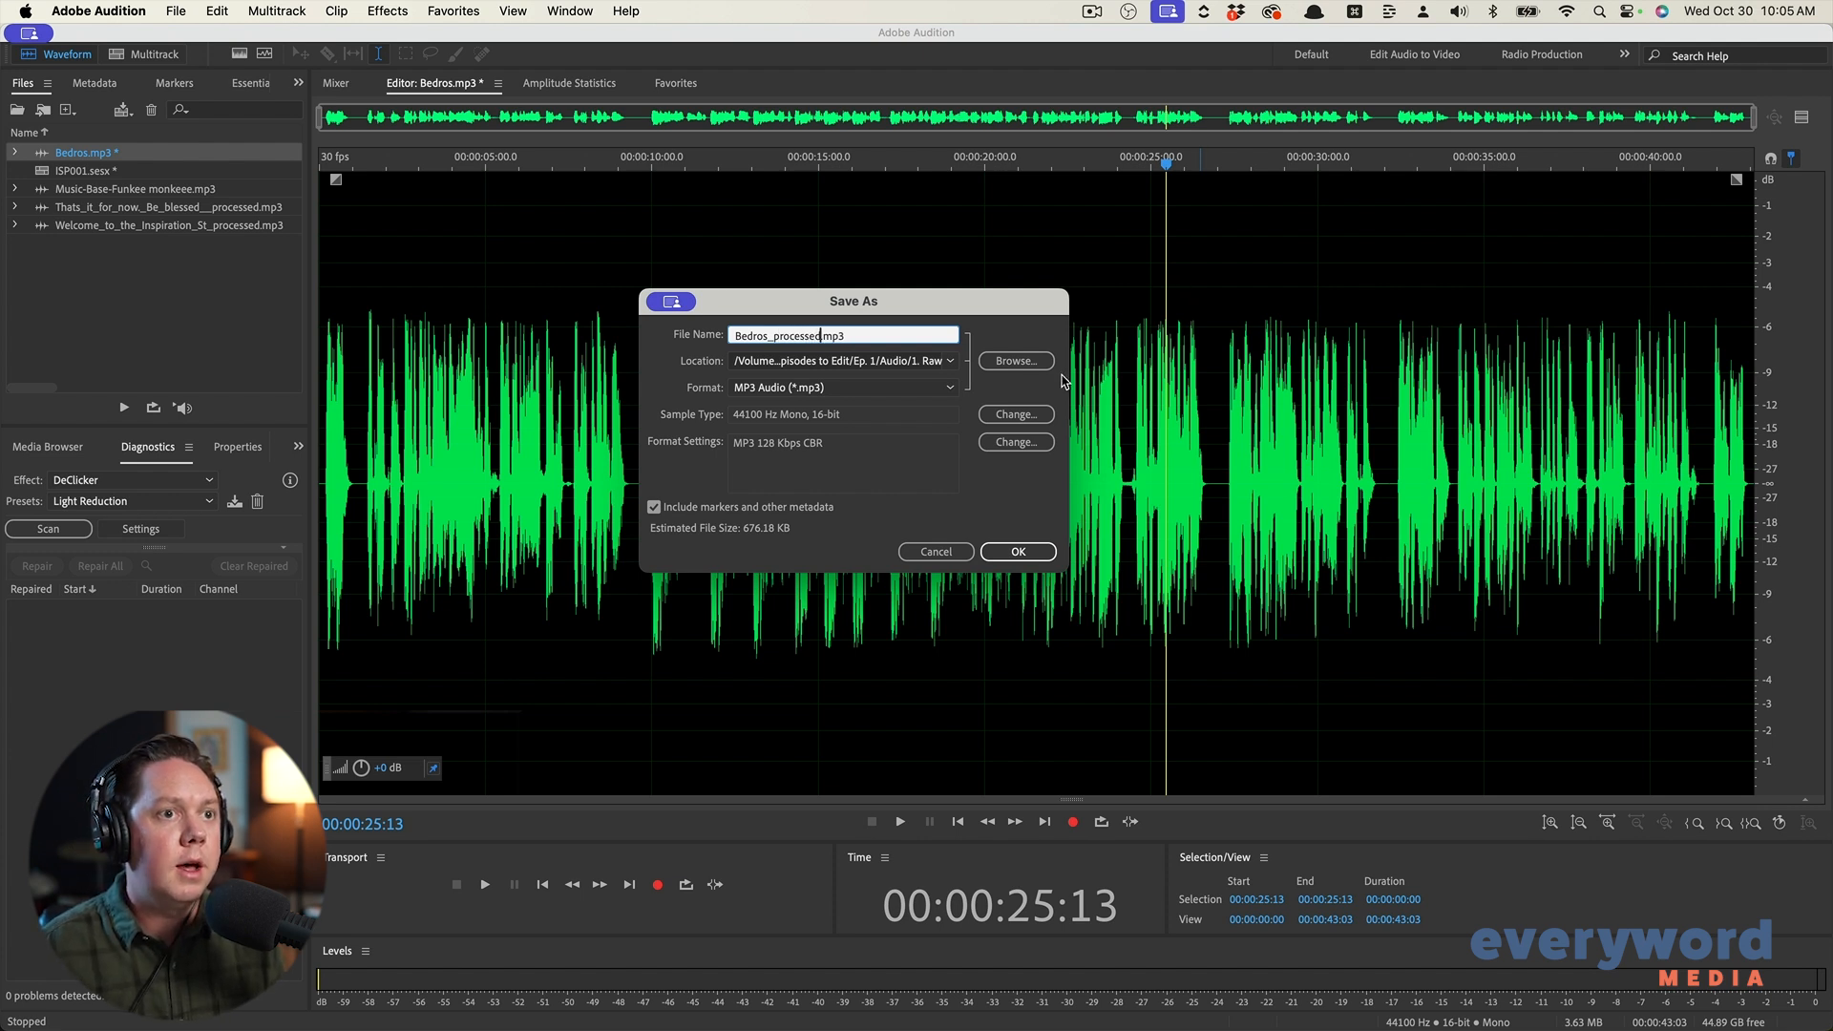
click(1014, 364)
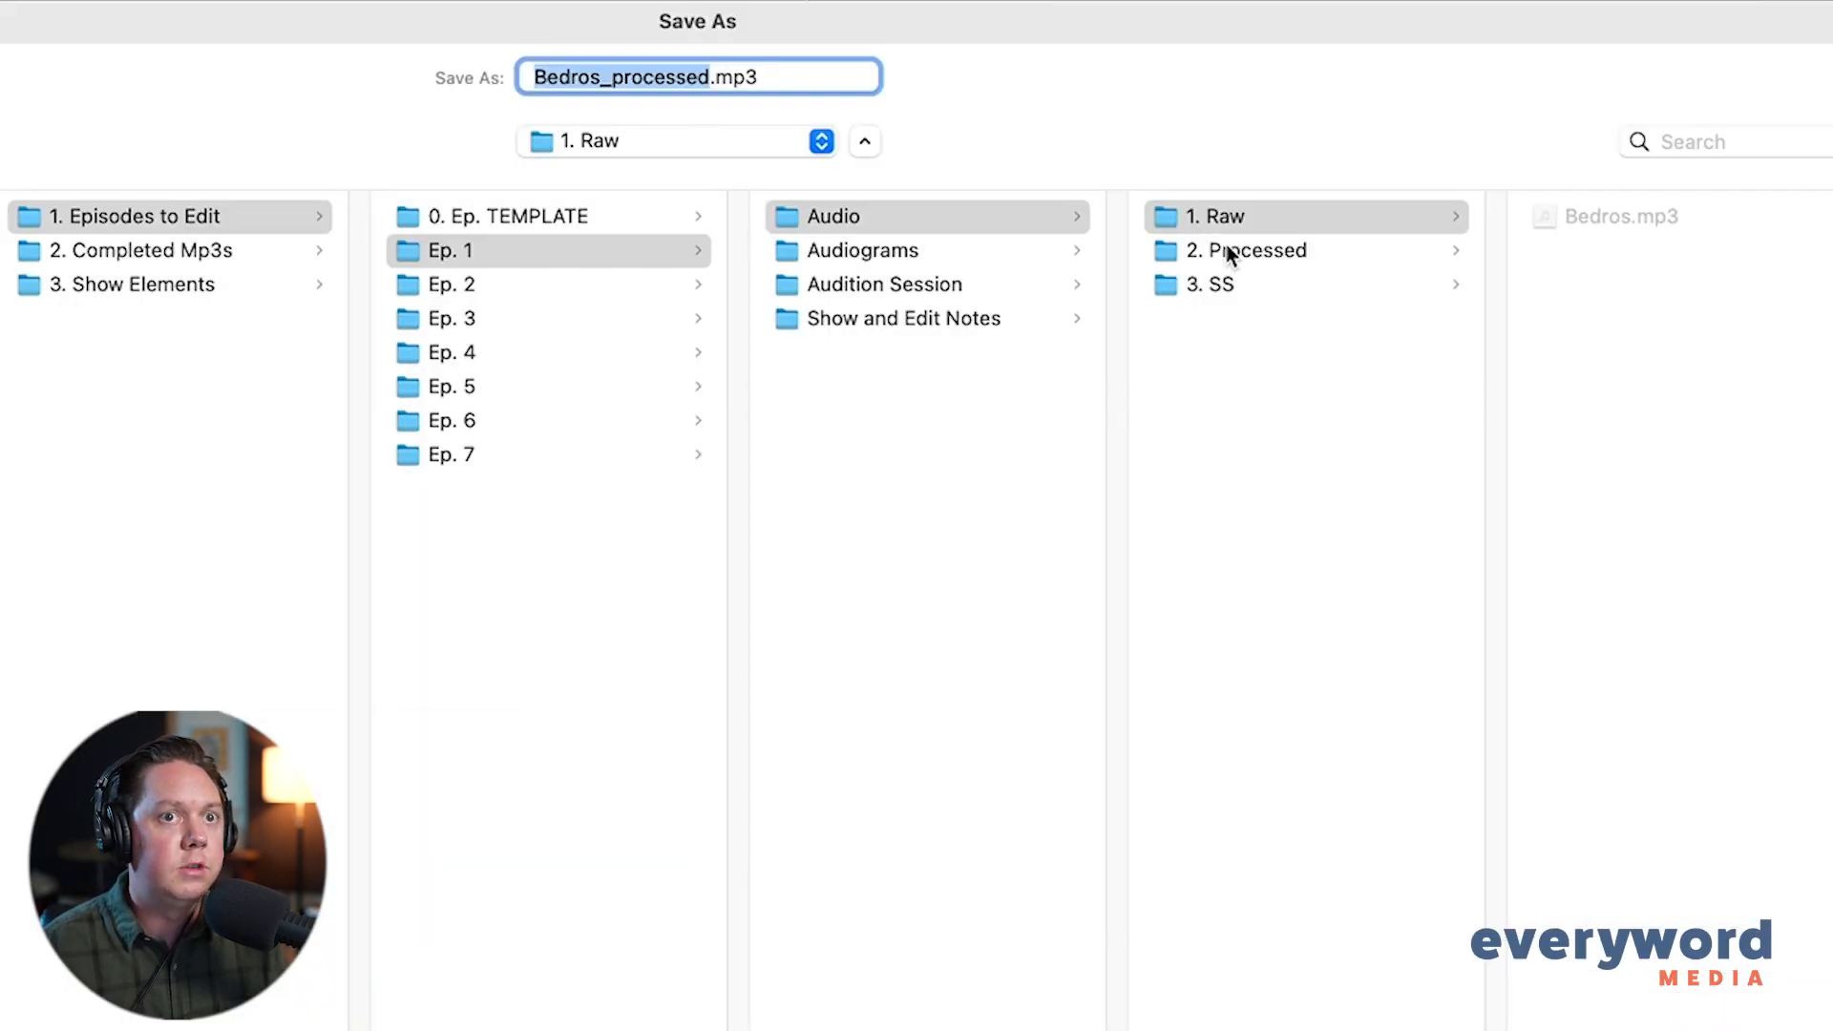
click(1230, 252)
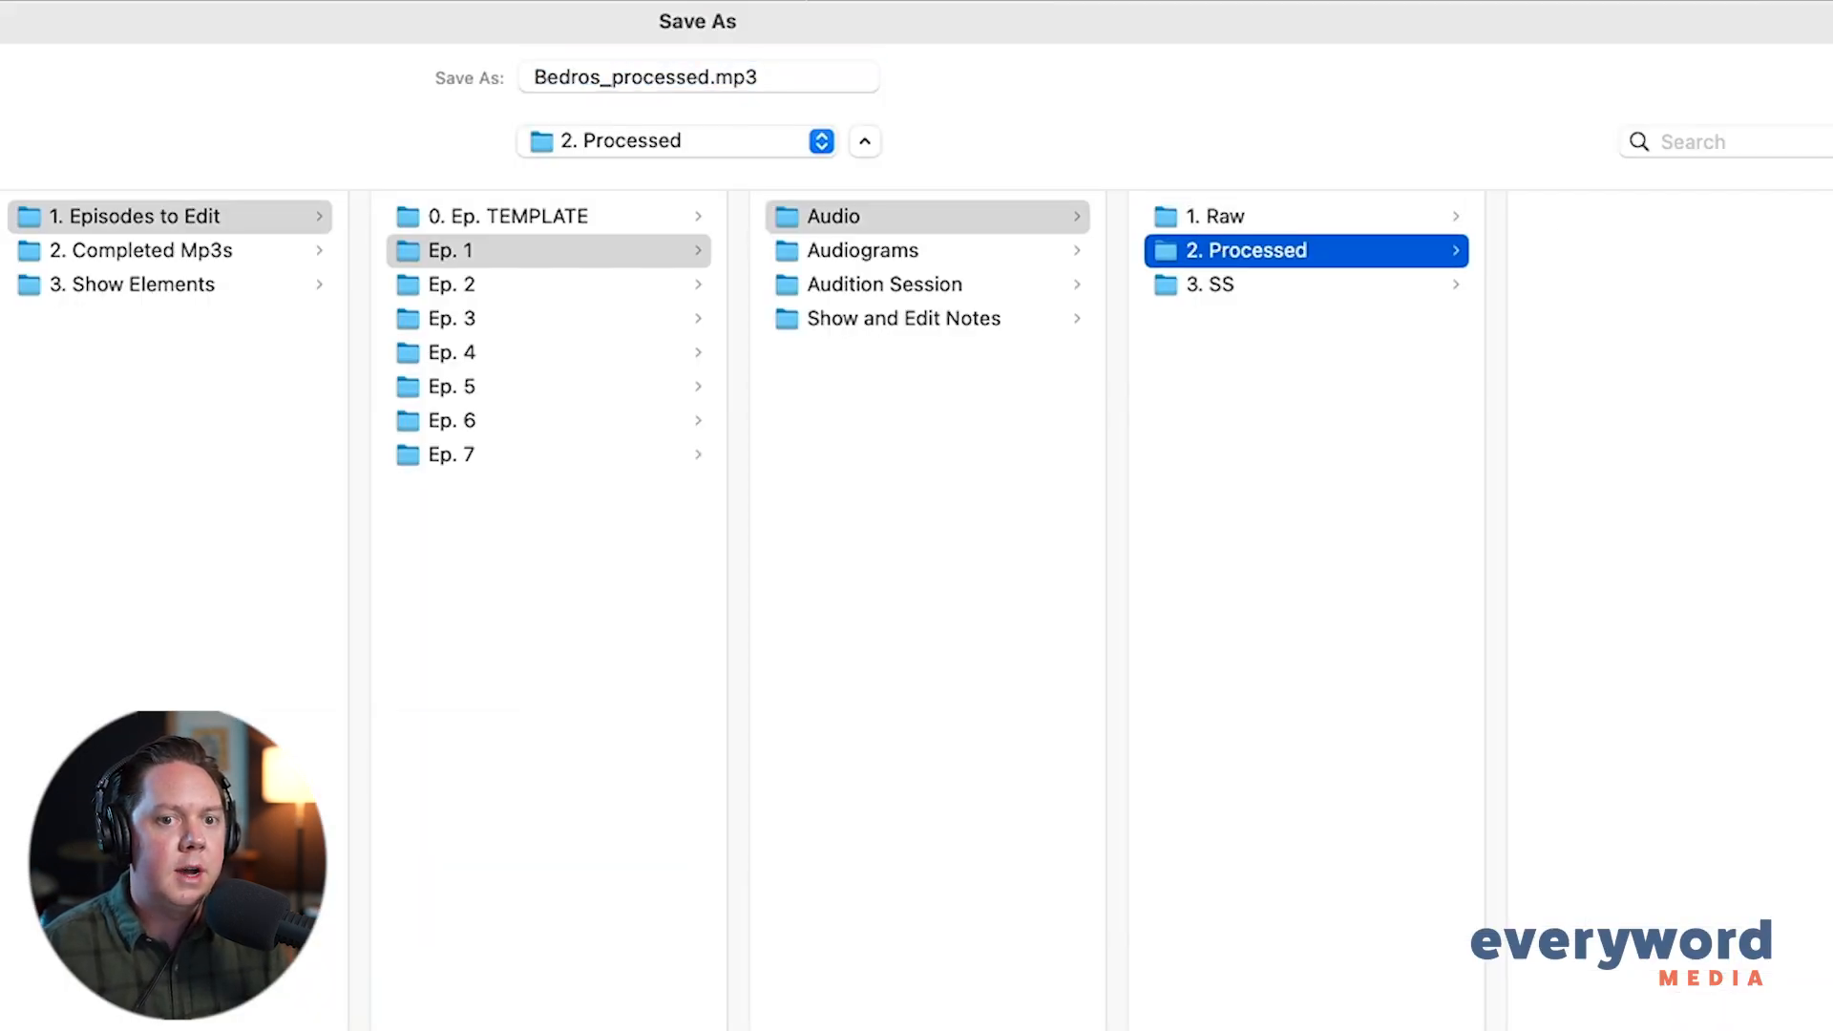
click(1761, 1009)
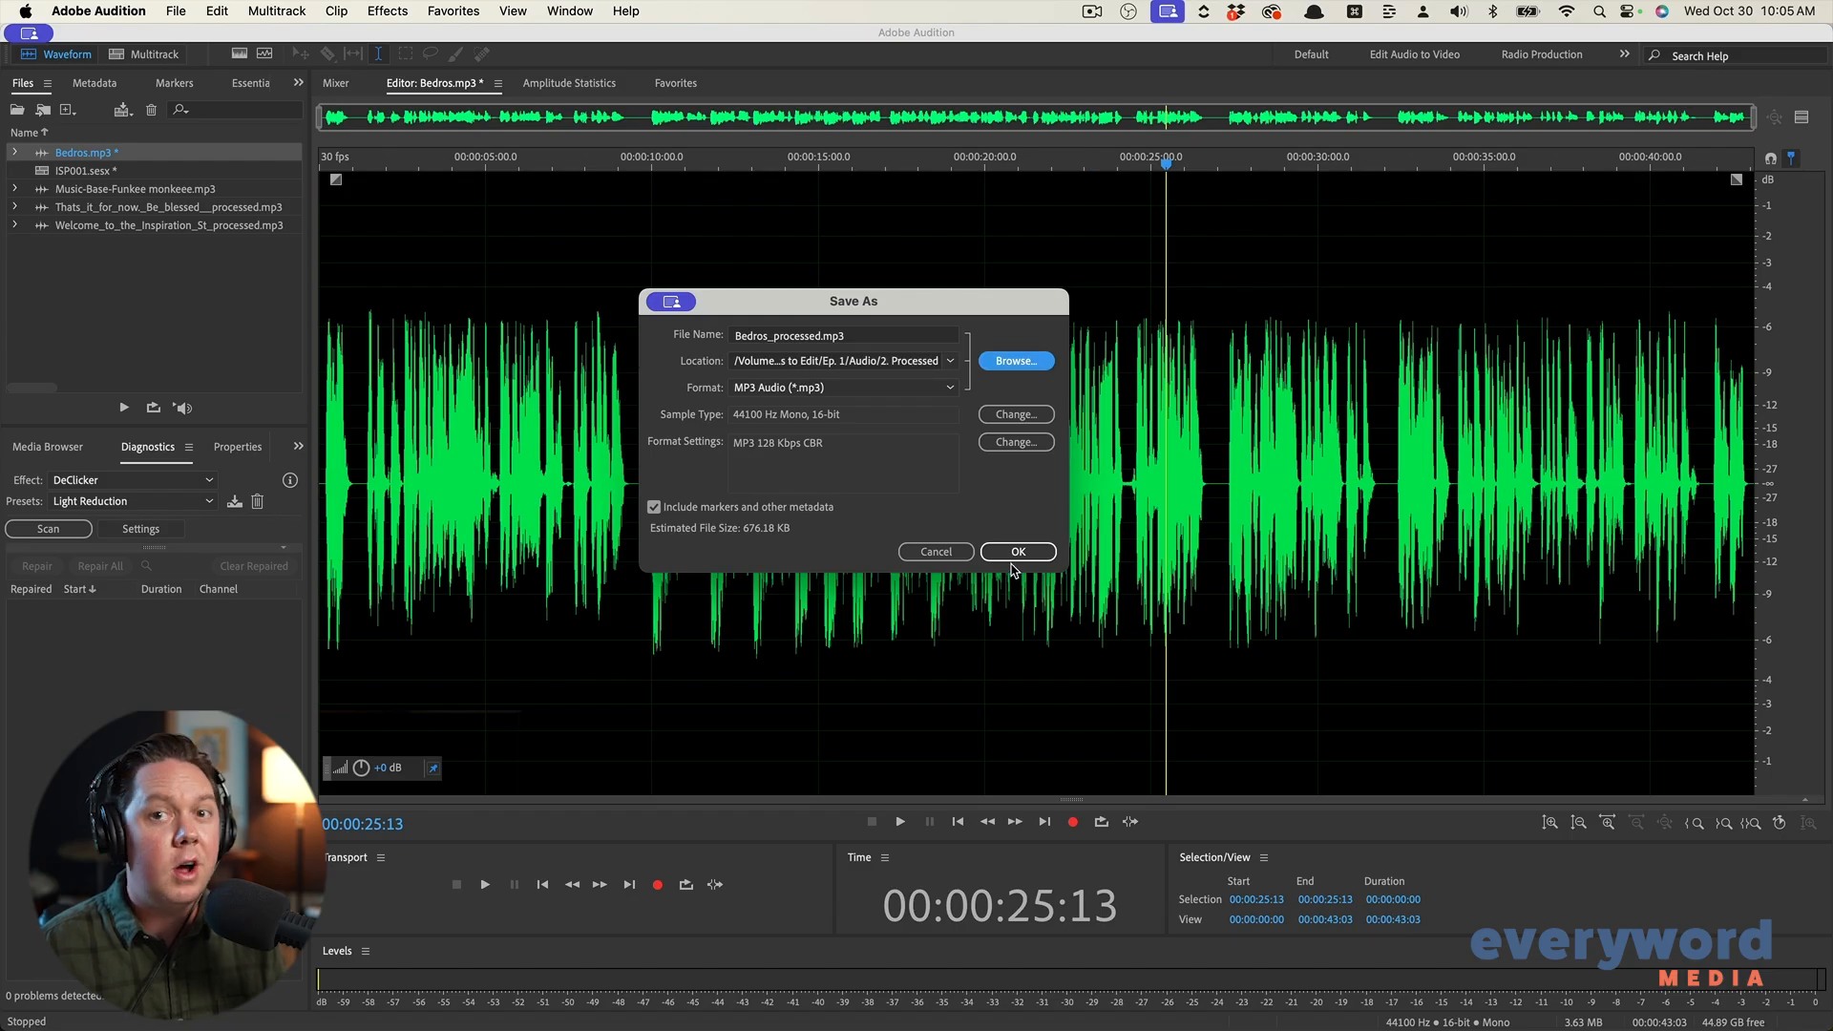
click(1016, 554)
Reopen session ISP001 and place Bedros_processed.mp3 on Track 1 after the welcome clip, at about 00:00:17:12
double_click(84, 172)
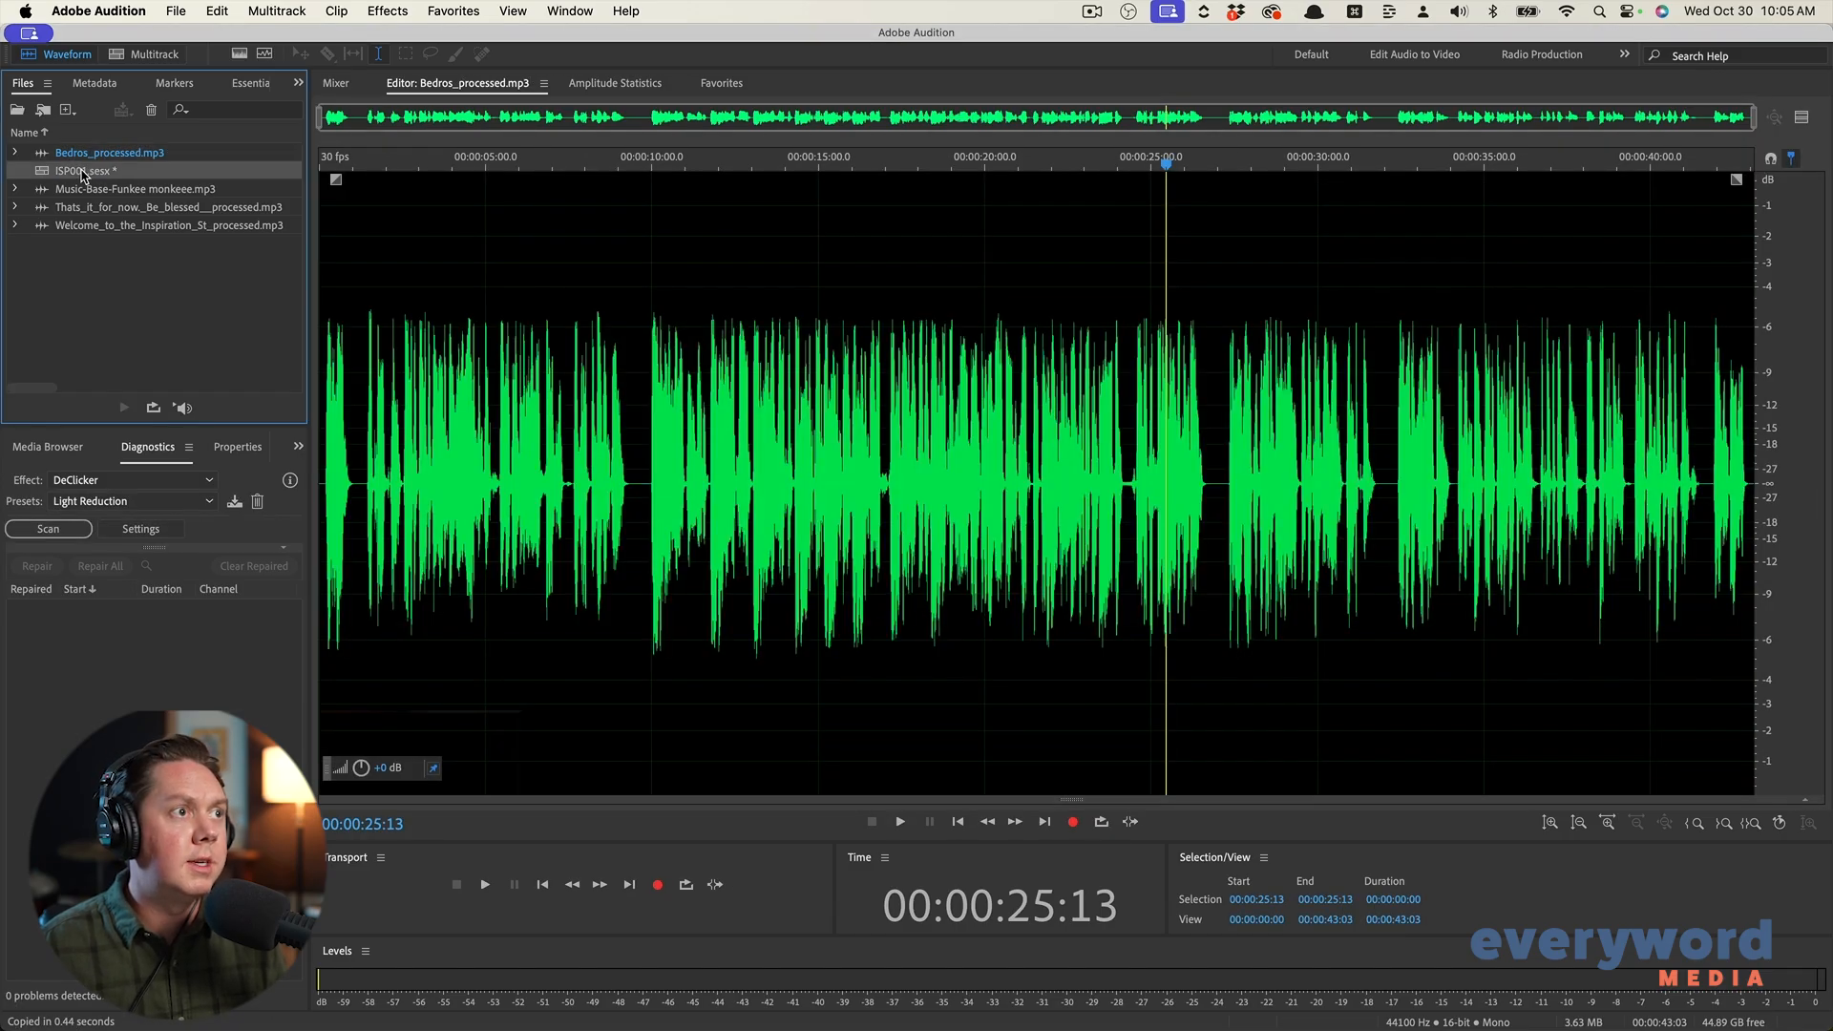
drag(86, 155, 1027, 219)
click(601, 291)
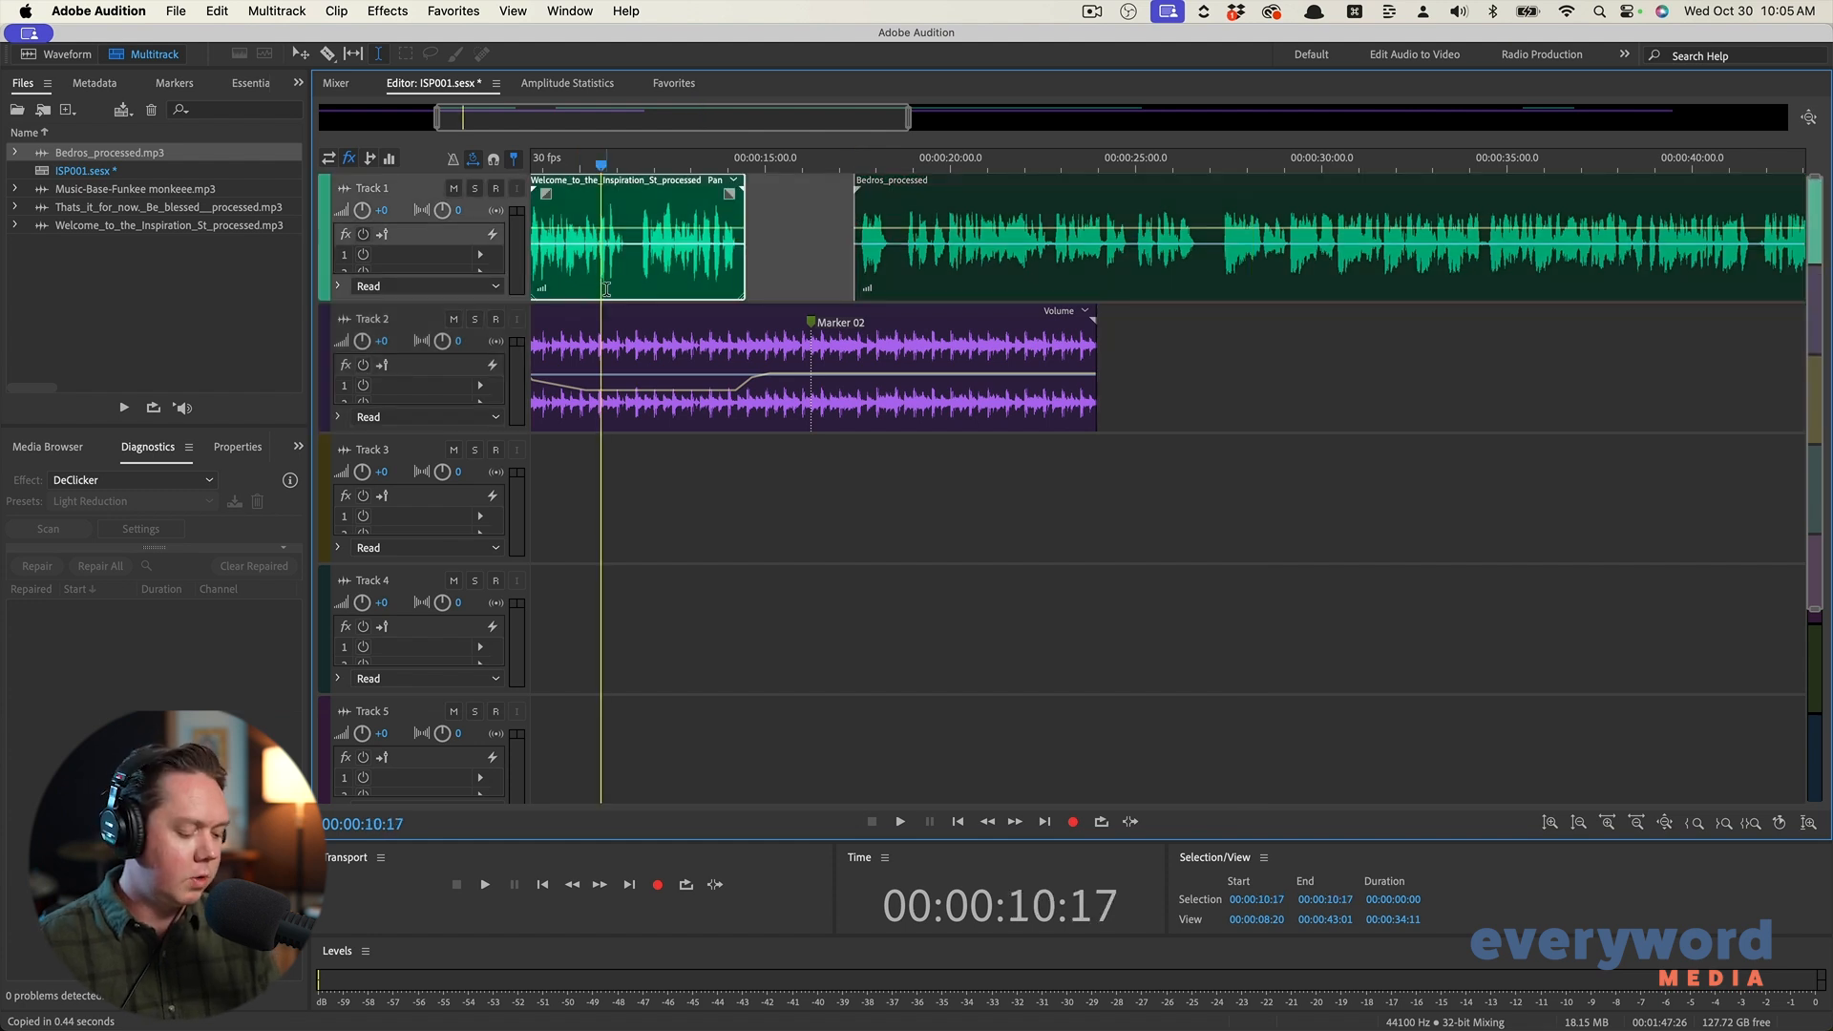
Play from within the welcome clip and move the Bedros_processed clip's start to about 00:00:18:15
click(641, 272)
key(space)
scroll(770, 311, up, 5)
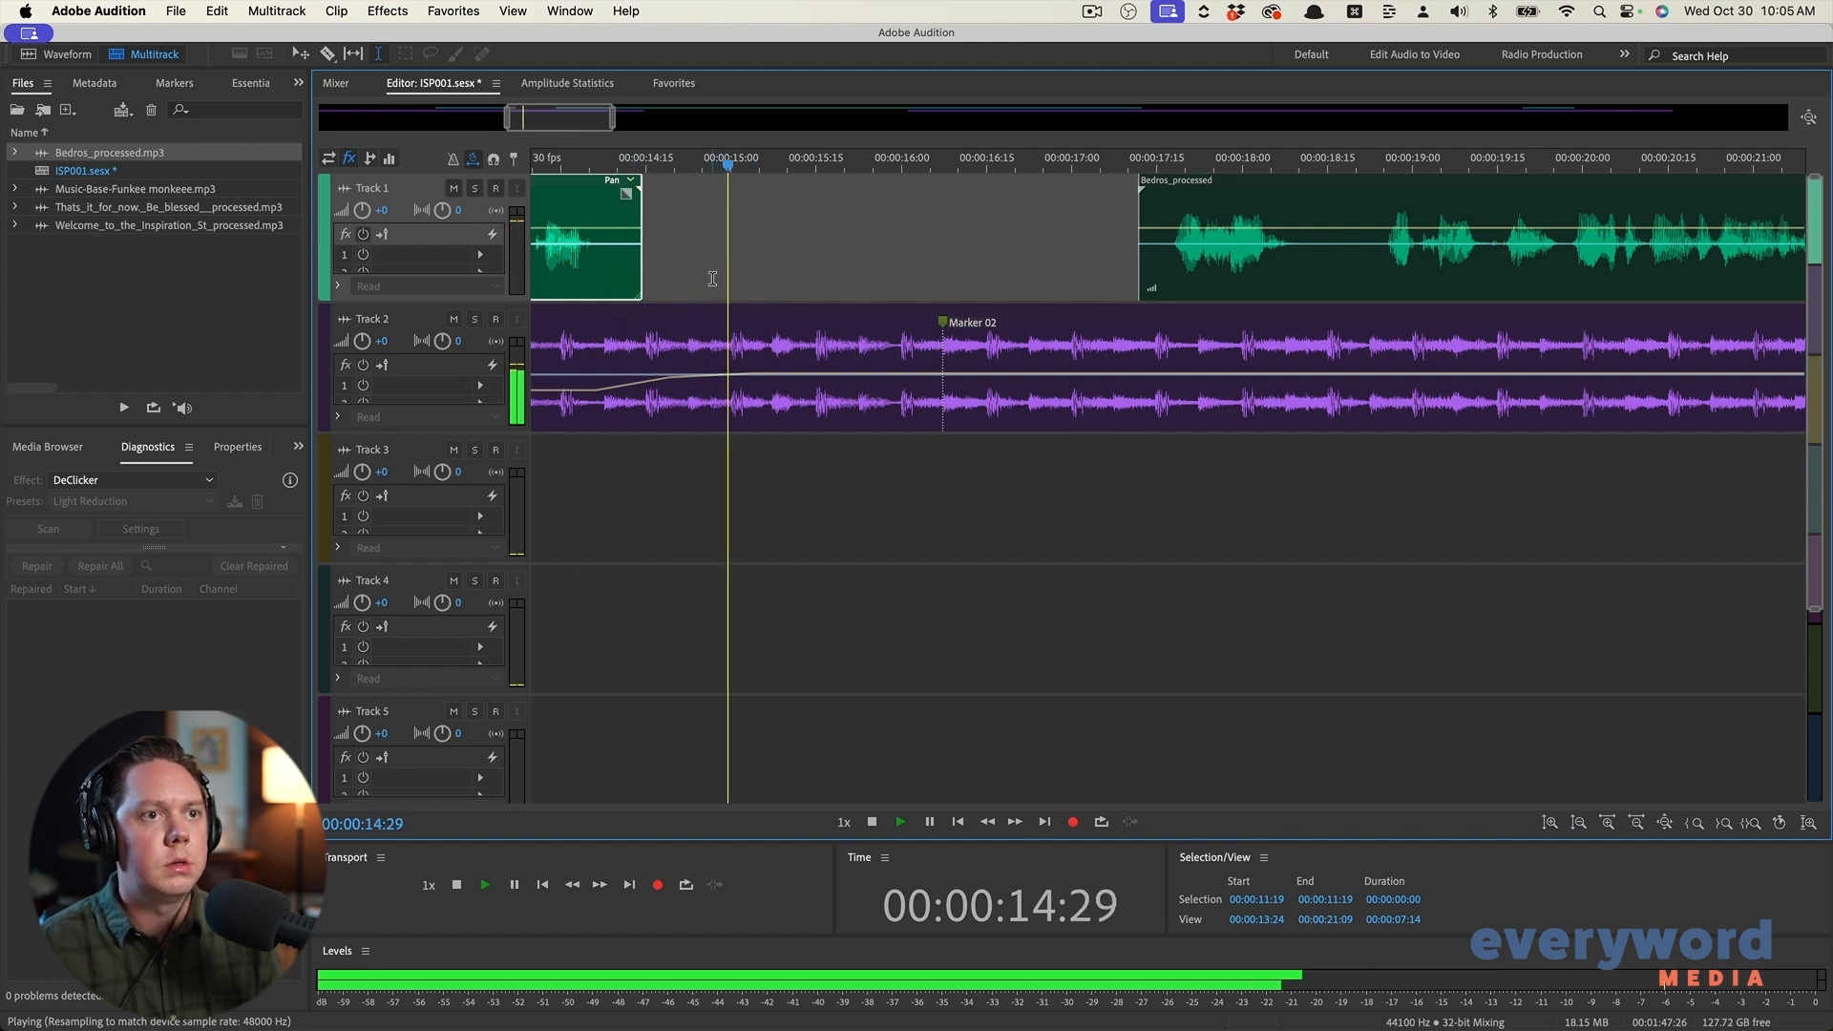
scroll(712, 279, down, 6)
scroll(843, 277, up, 3)
drag(842, 278, 930, 289)
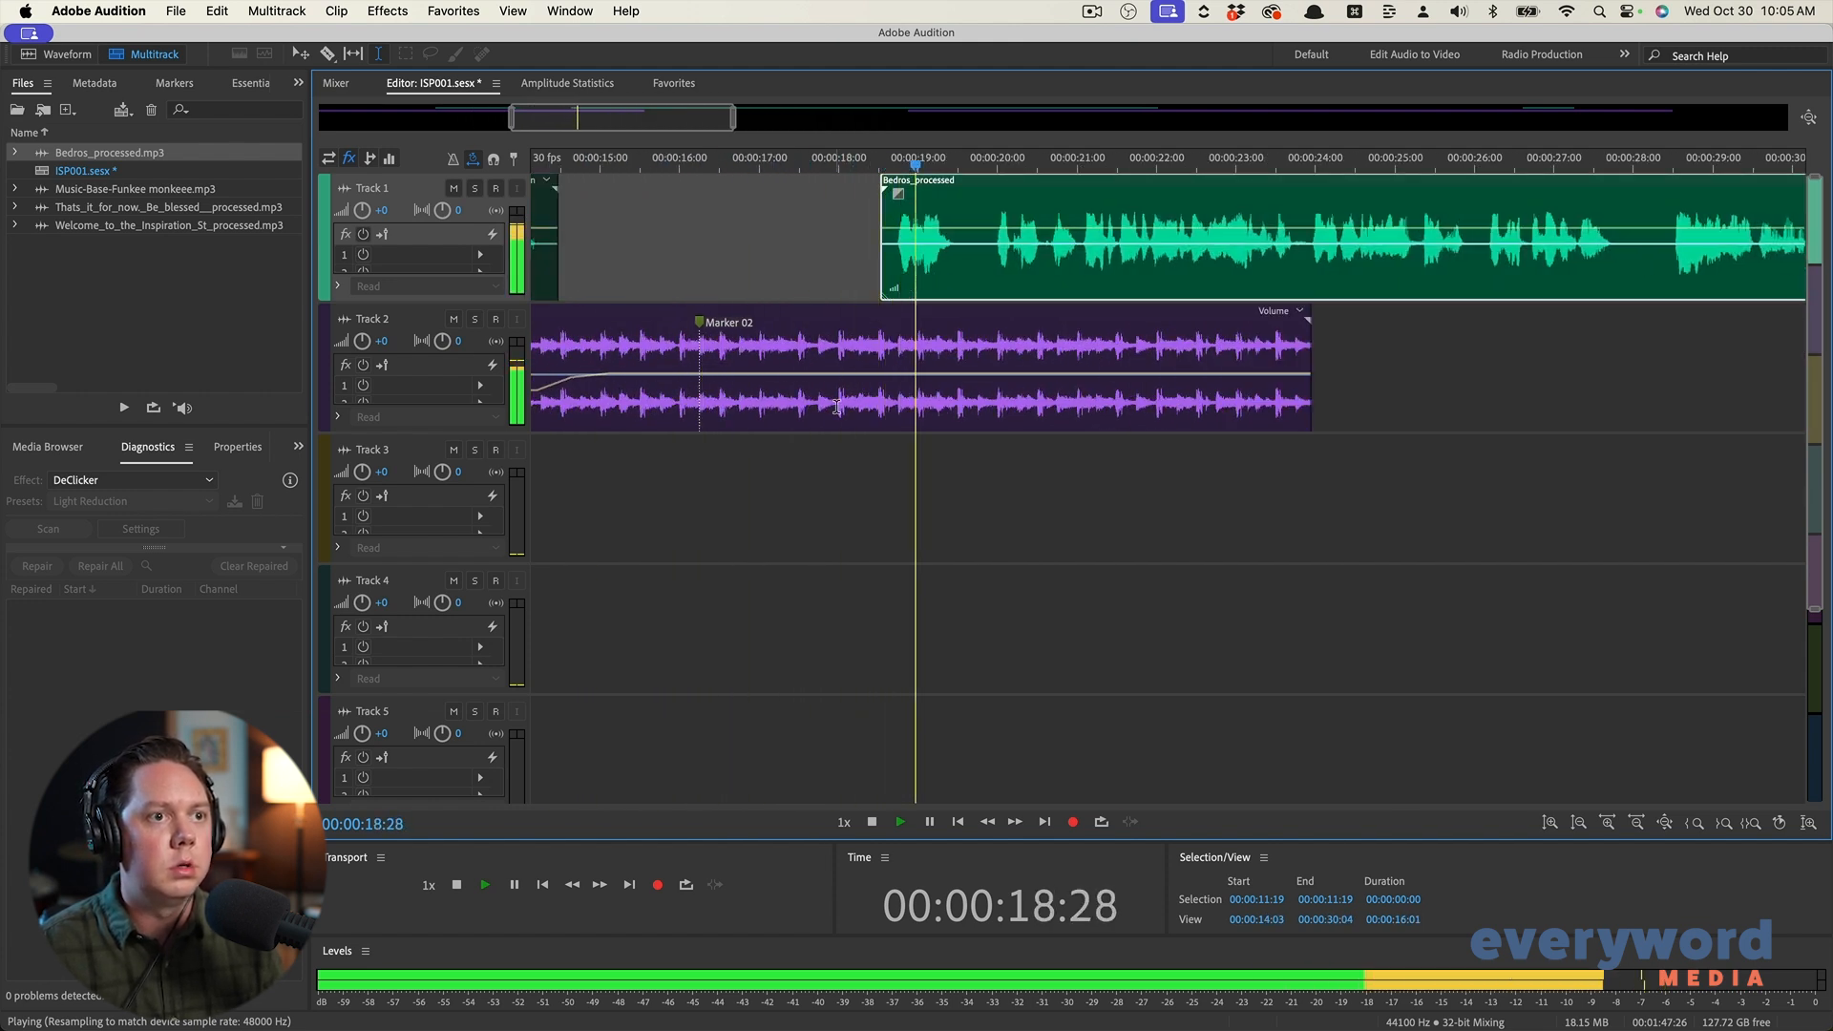
Add music volume keyframes at about 00:00:18:03 and 00:00:19:01, pulling the second one down beneath the start of the Bedros_processed clip
click(861, 398)
click(849, 374)
click(892, 375)
drag(893, 376, 917, 390)
Fade out the first music clip from about 00:00:18:15 to its end beneath the Bedros_processed clip
scroll(920, 369, down, 6)
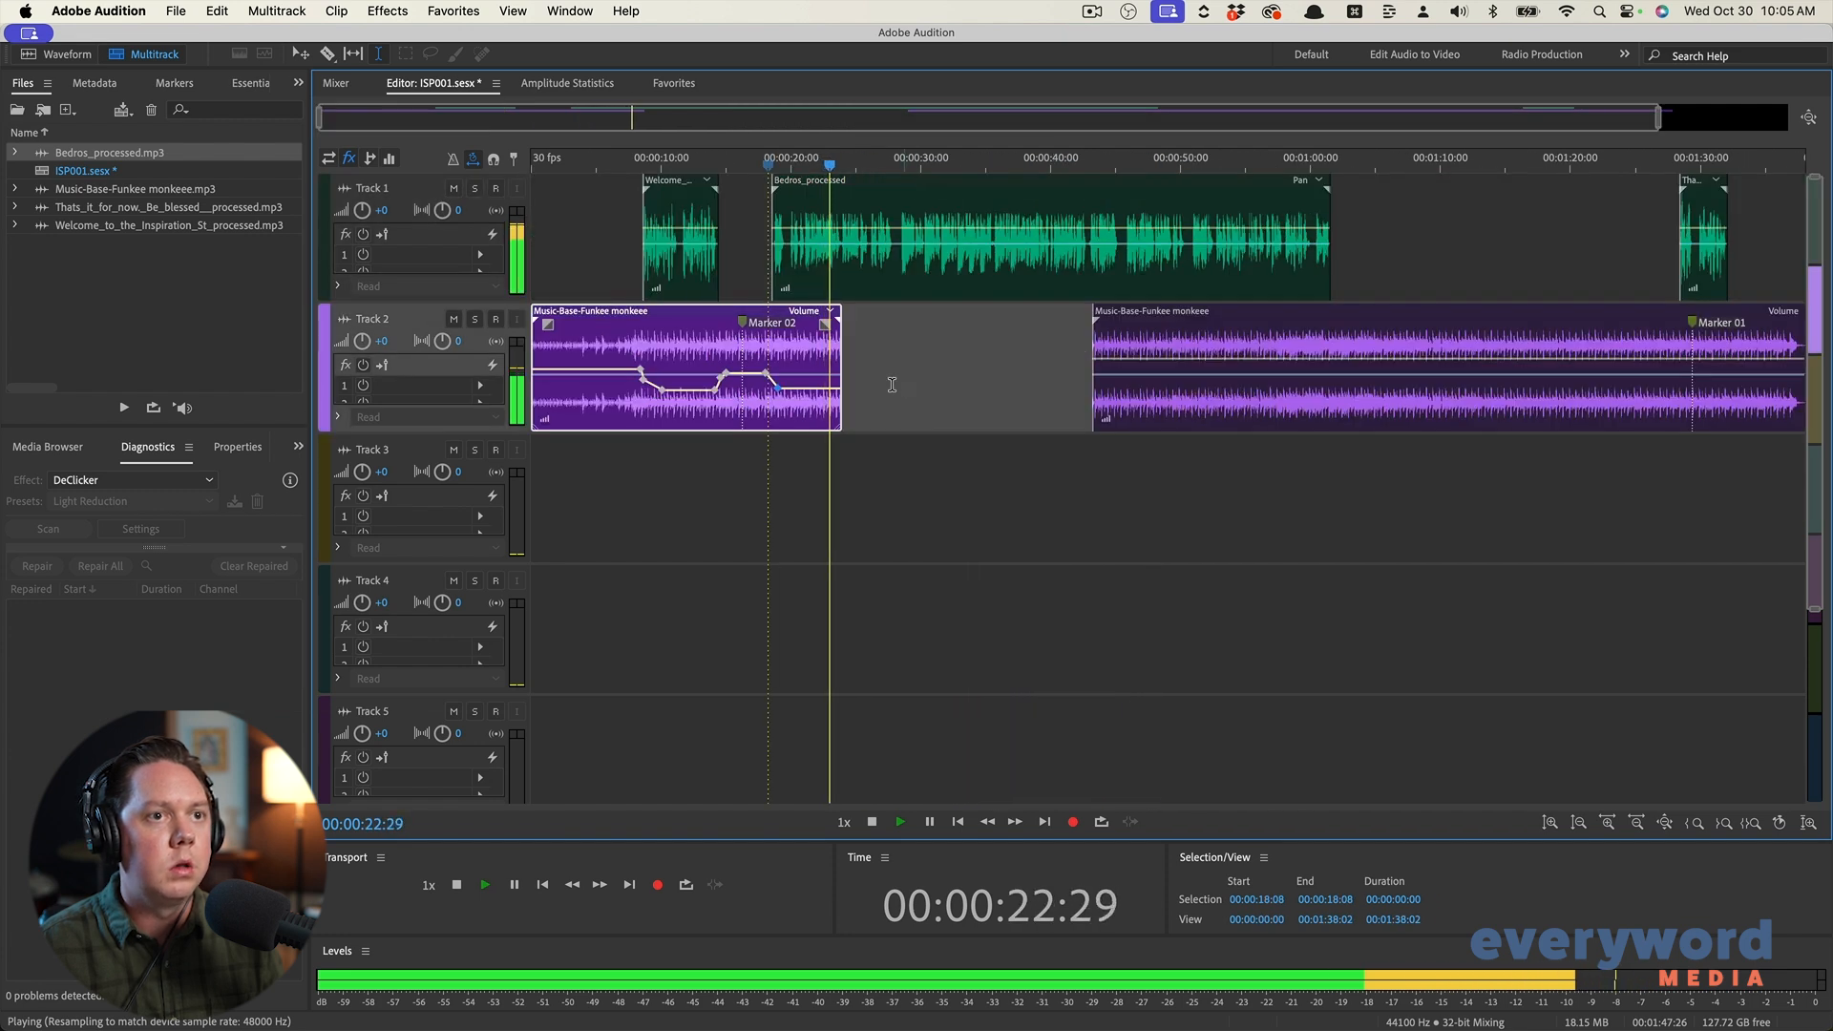
scroll(848, 383, up, 3)
click(787, 358)
key(space)
scroll(651, 303, up, 4)
click(800, 335)
drag(1102, 326, 793, 354)
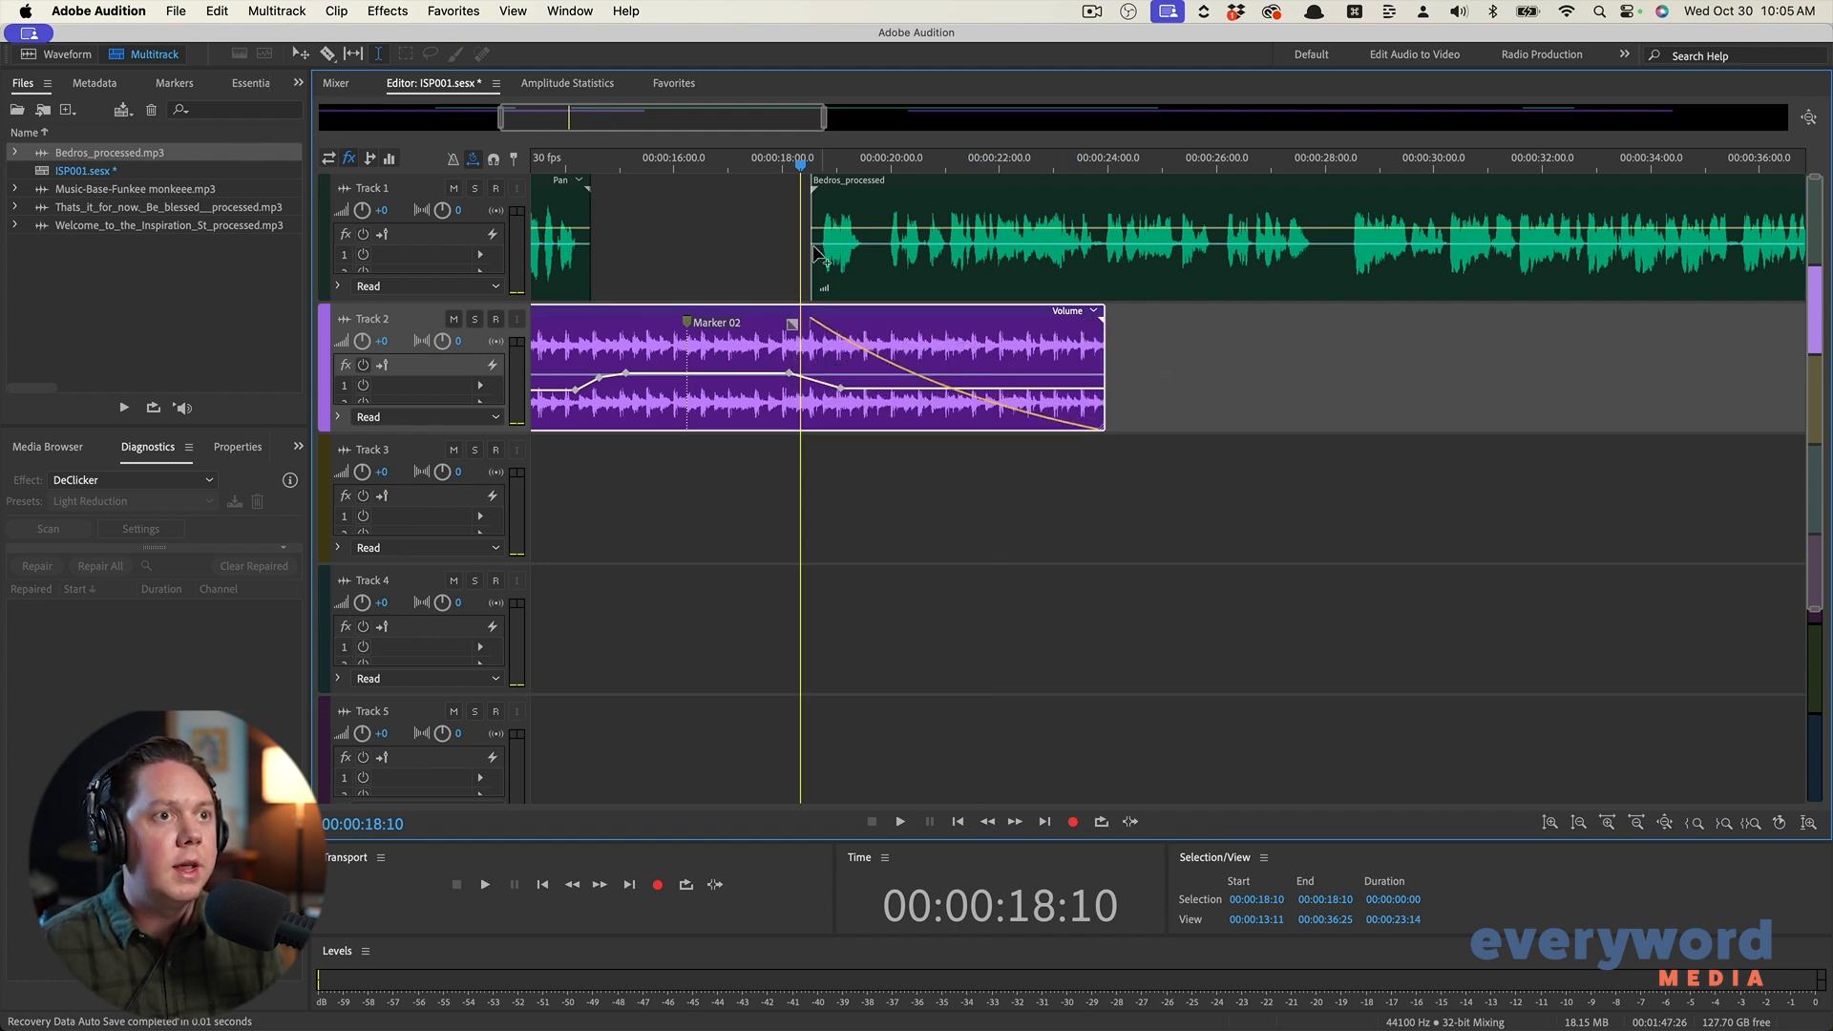
key(minus)
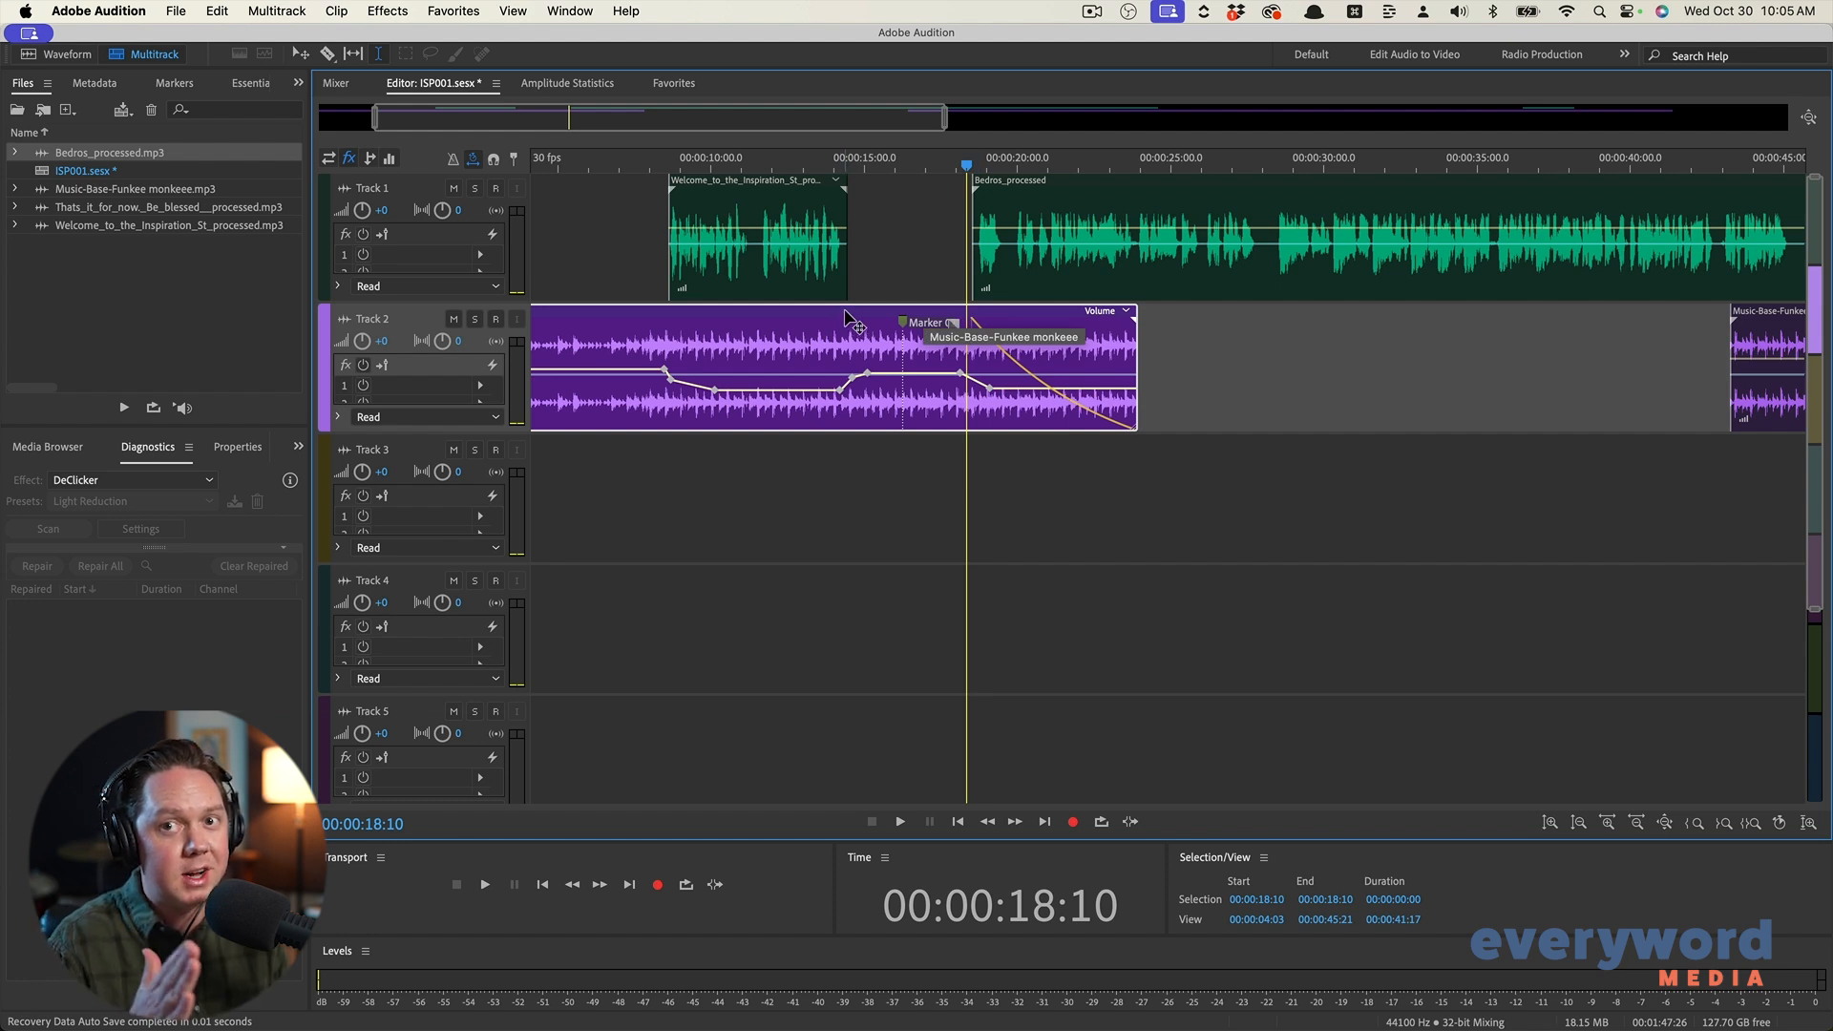
Play from about 00:00:12:26 to check the music's volume changes and fade-out beneath the start of the Bedros_processed clip
scroll(893, 306, up, 3)
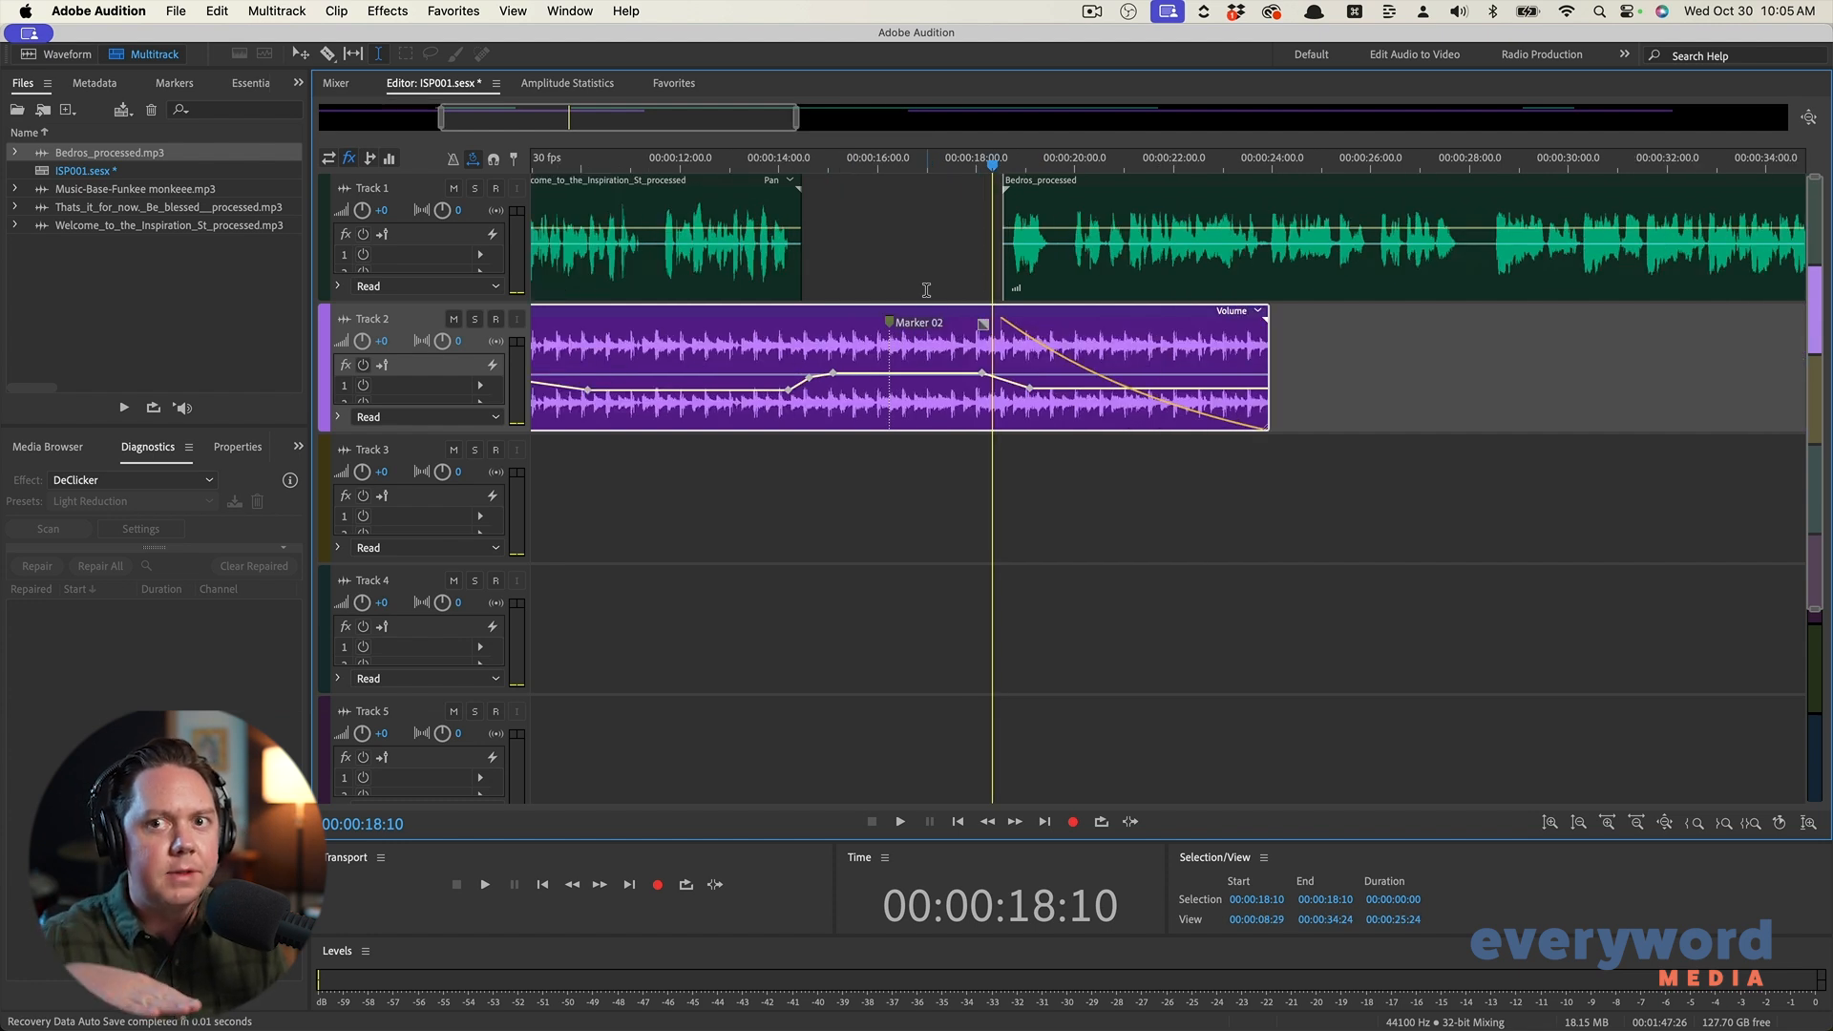
click(722, 353)
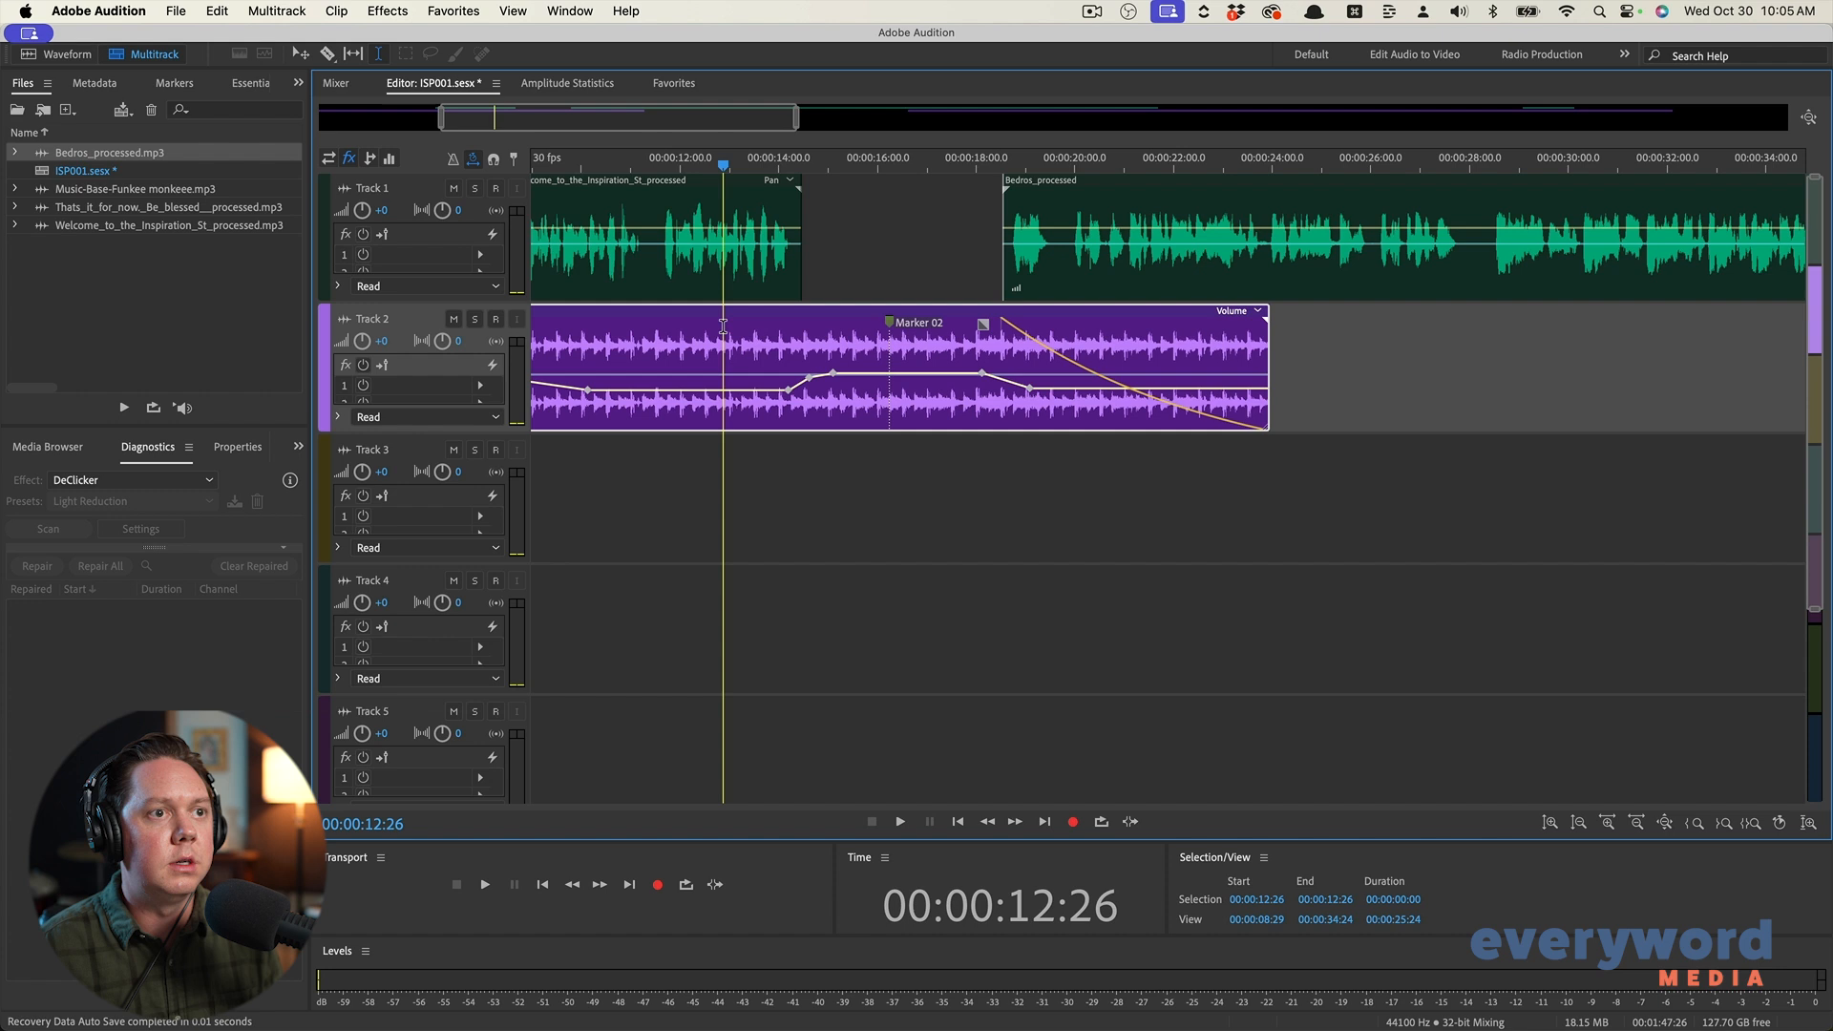
key(space)
scroll(787, 355, up, 2)
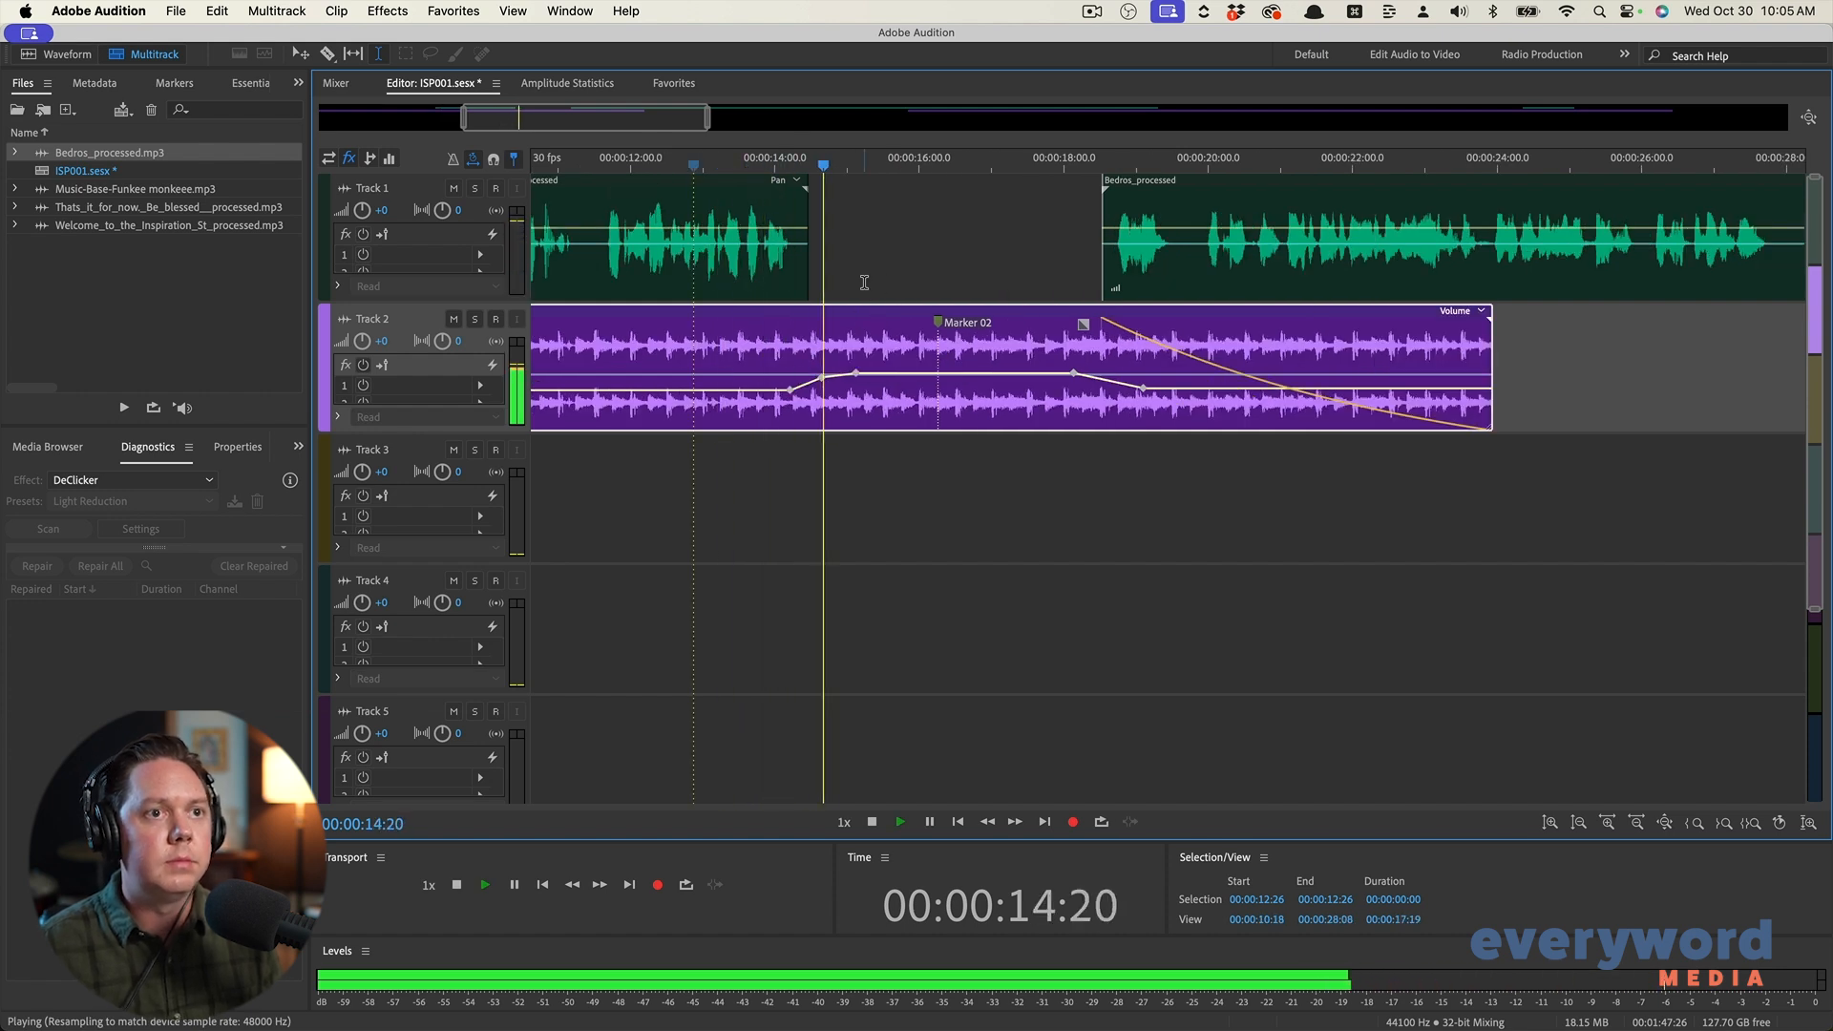
scroll(1073, 384, up, 2)
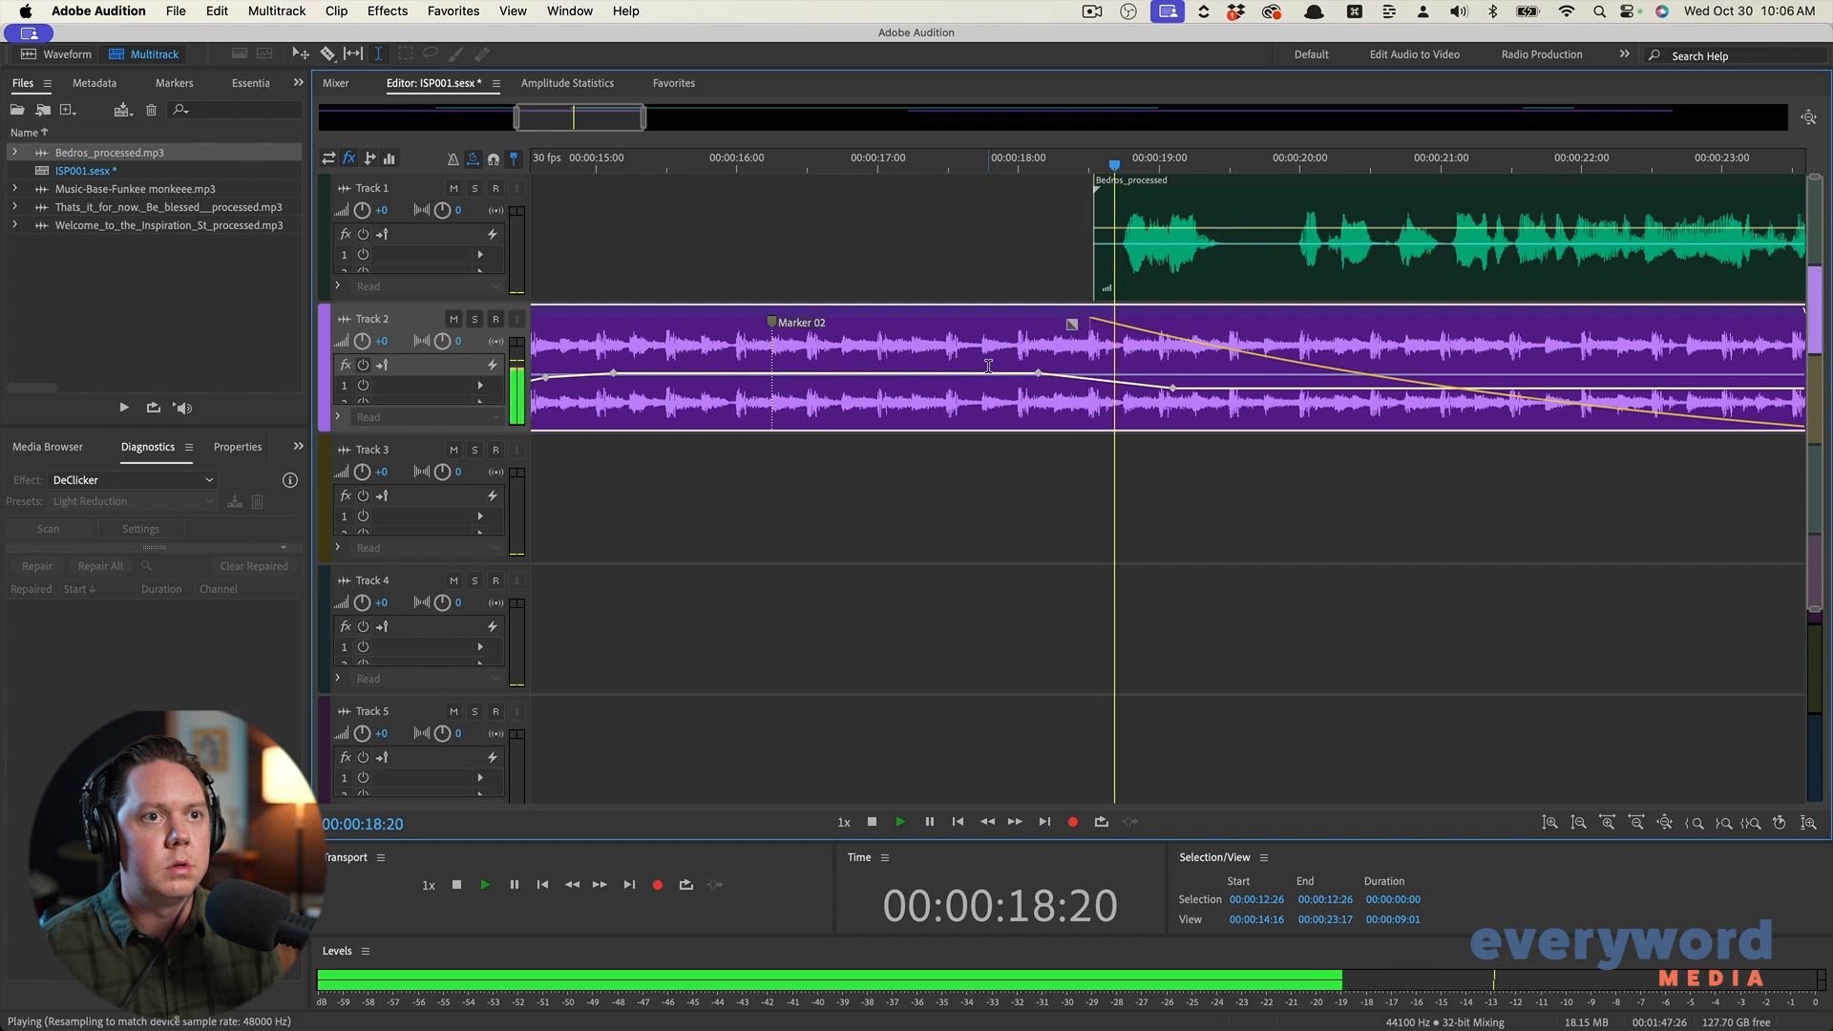
scroll(1014, 382, down, 4)
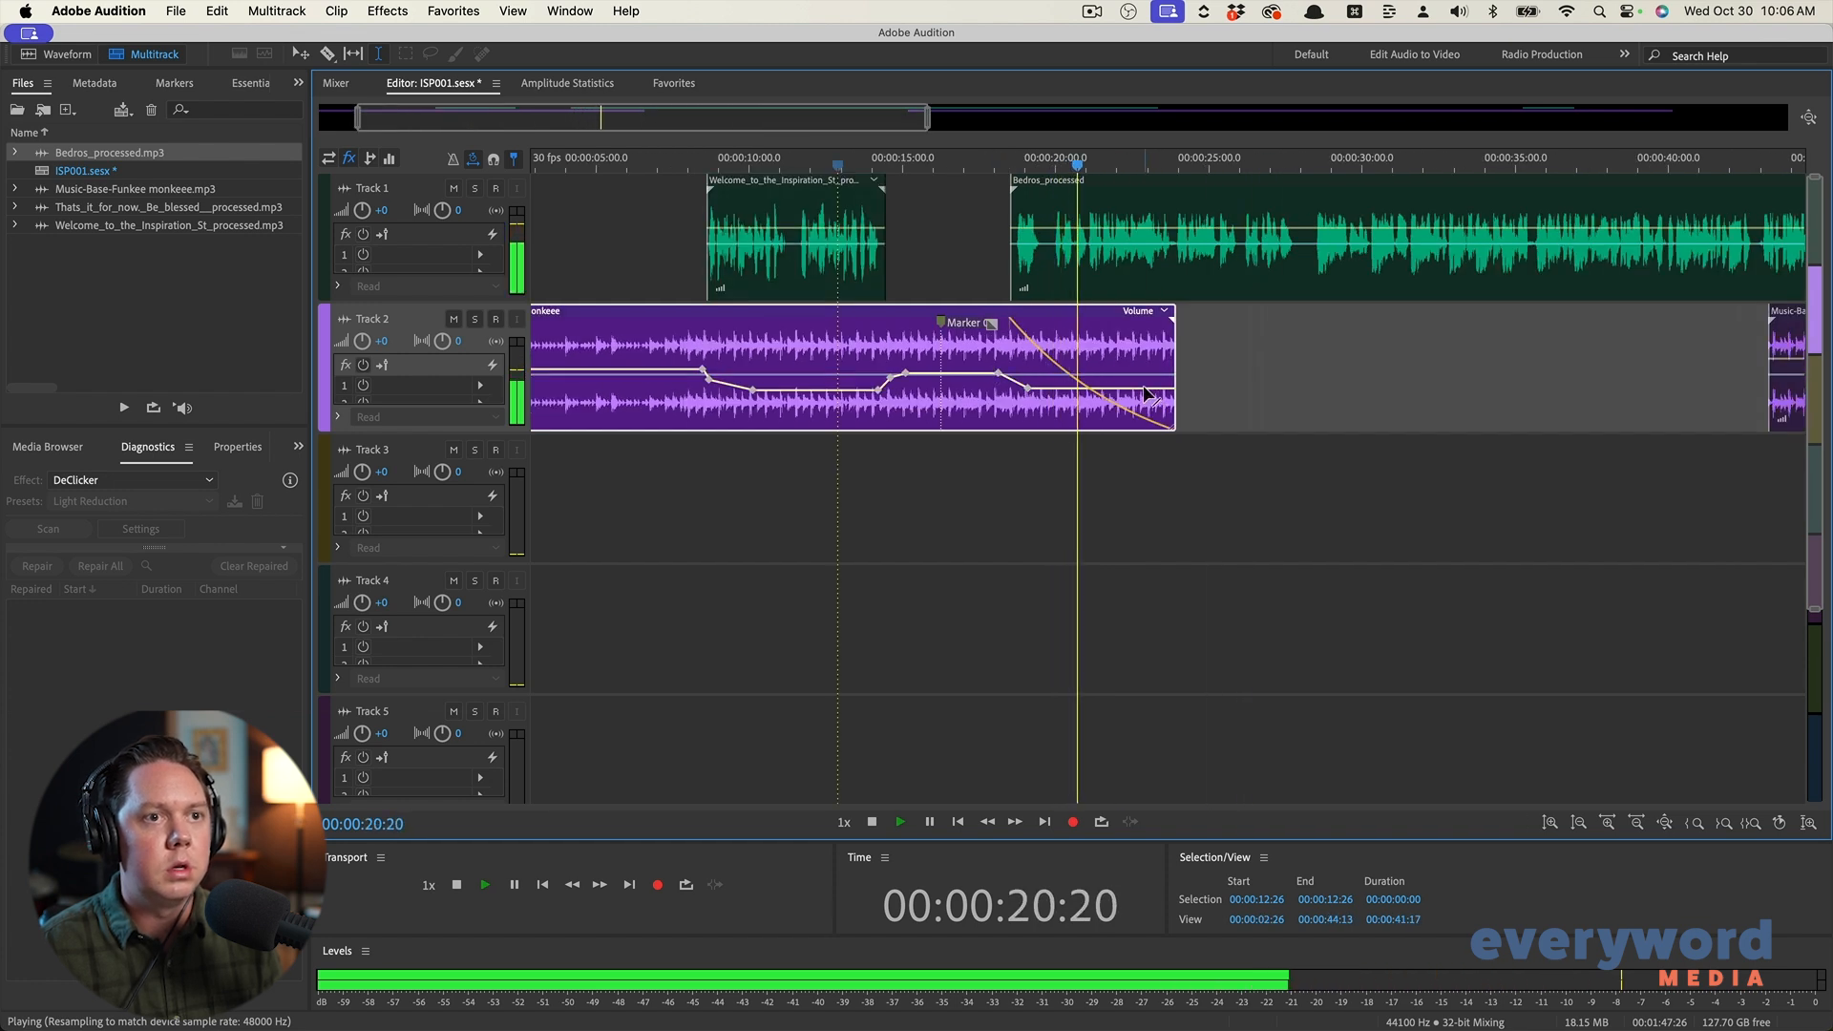
scroll(1013, 382, up, 2)
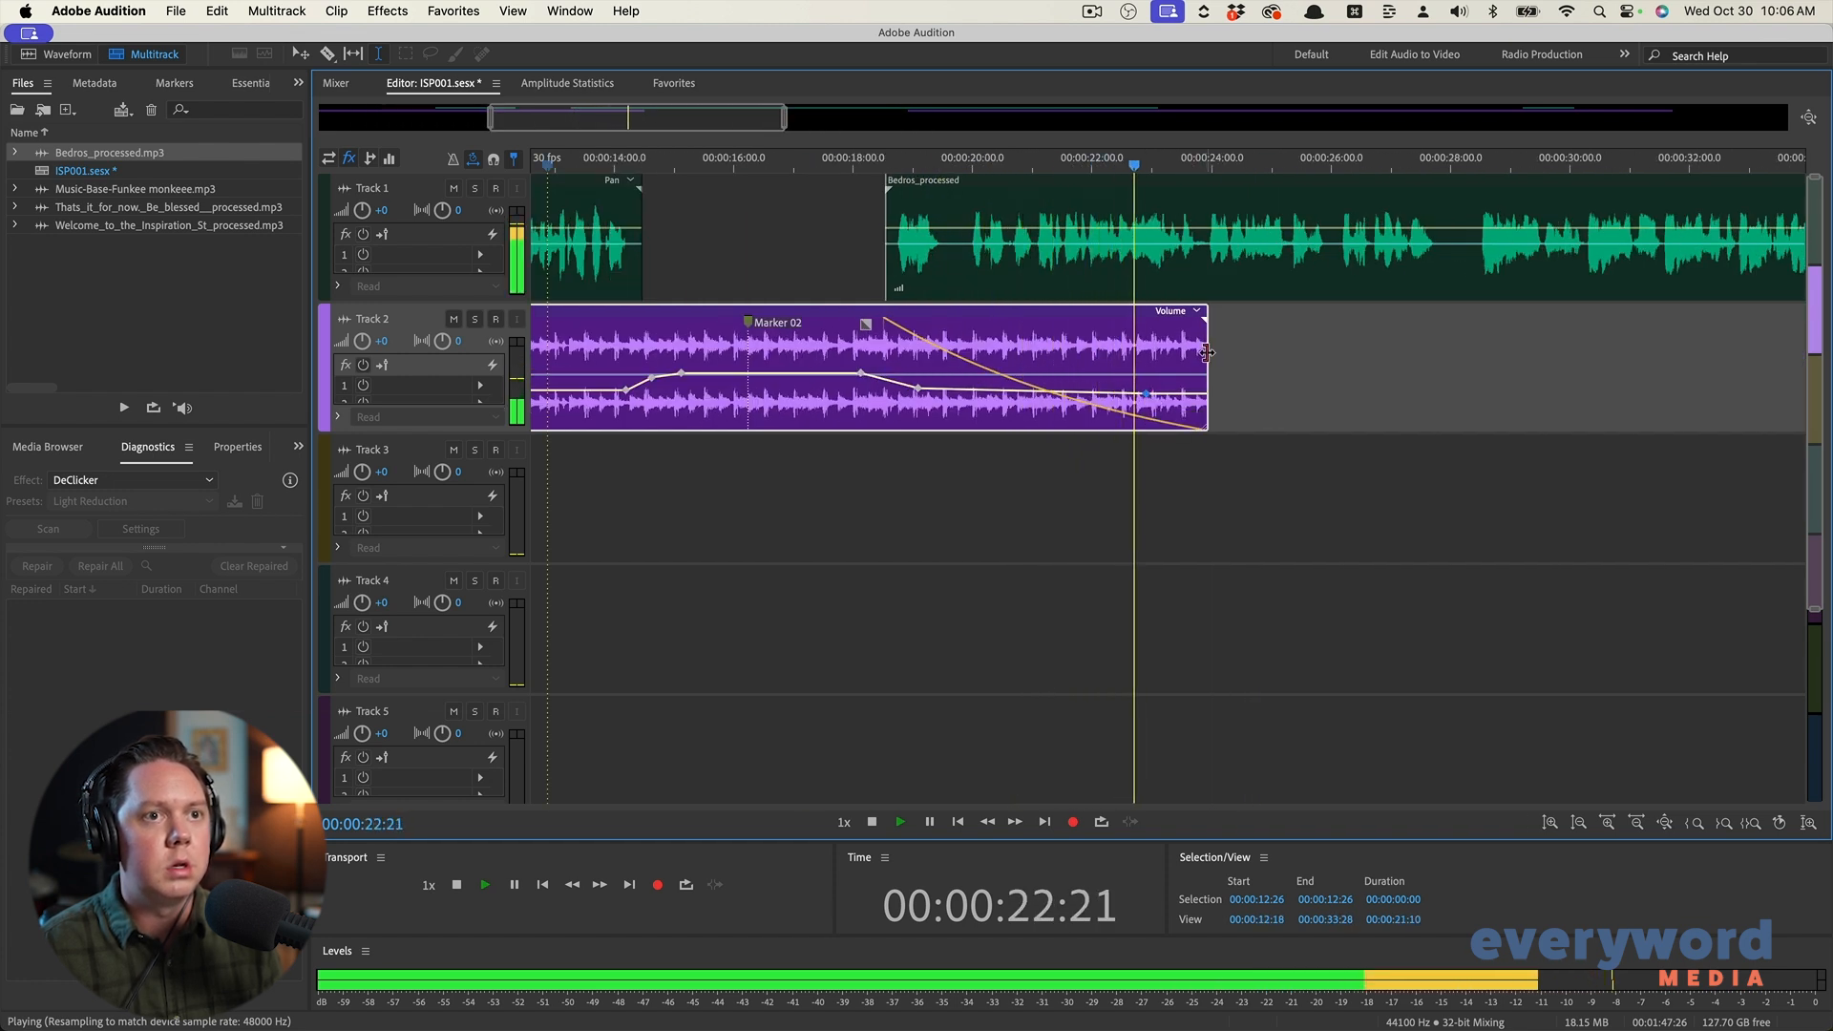
Add a volume keyframe at the end of the first music clip, pulled slightly down near 00:00:24:00
key(space)
scroll(1112, 401, up, 1)
drag(1112, 401, 1061, 405)
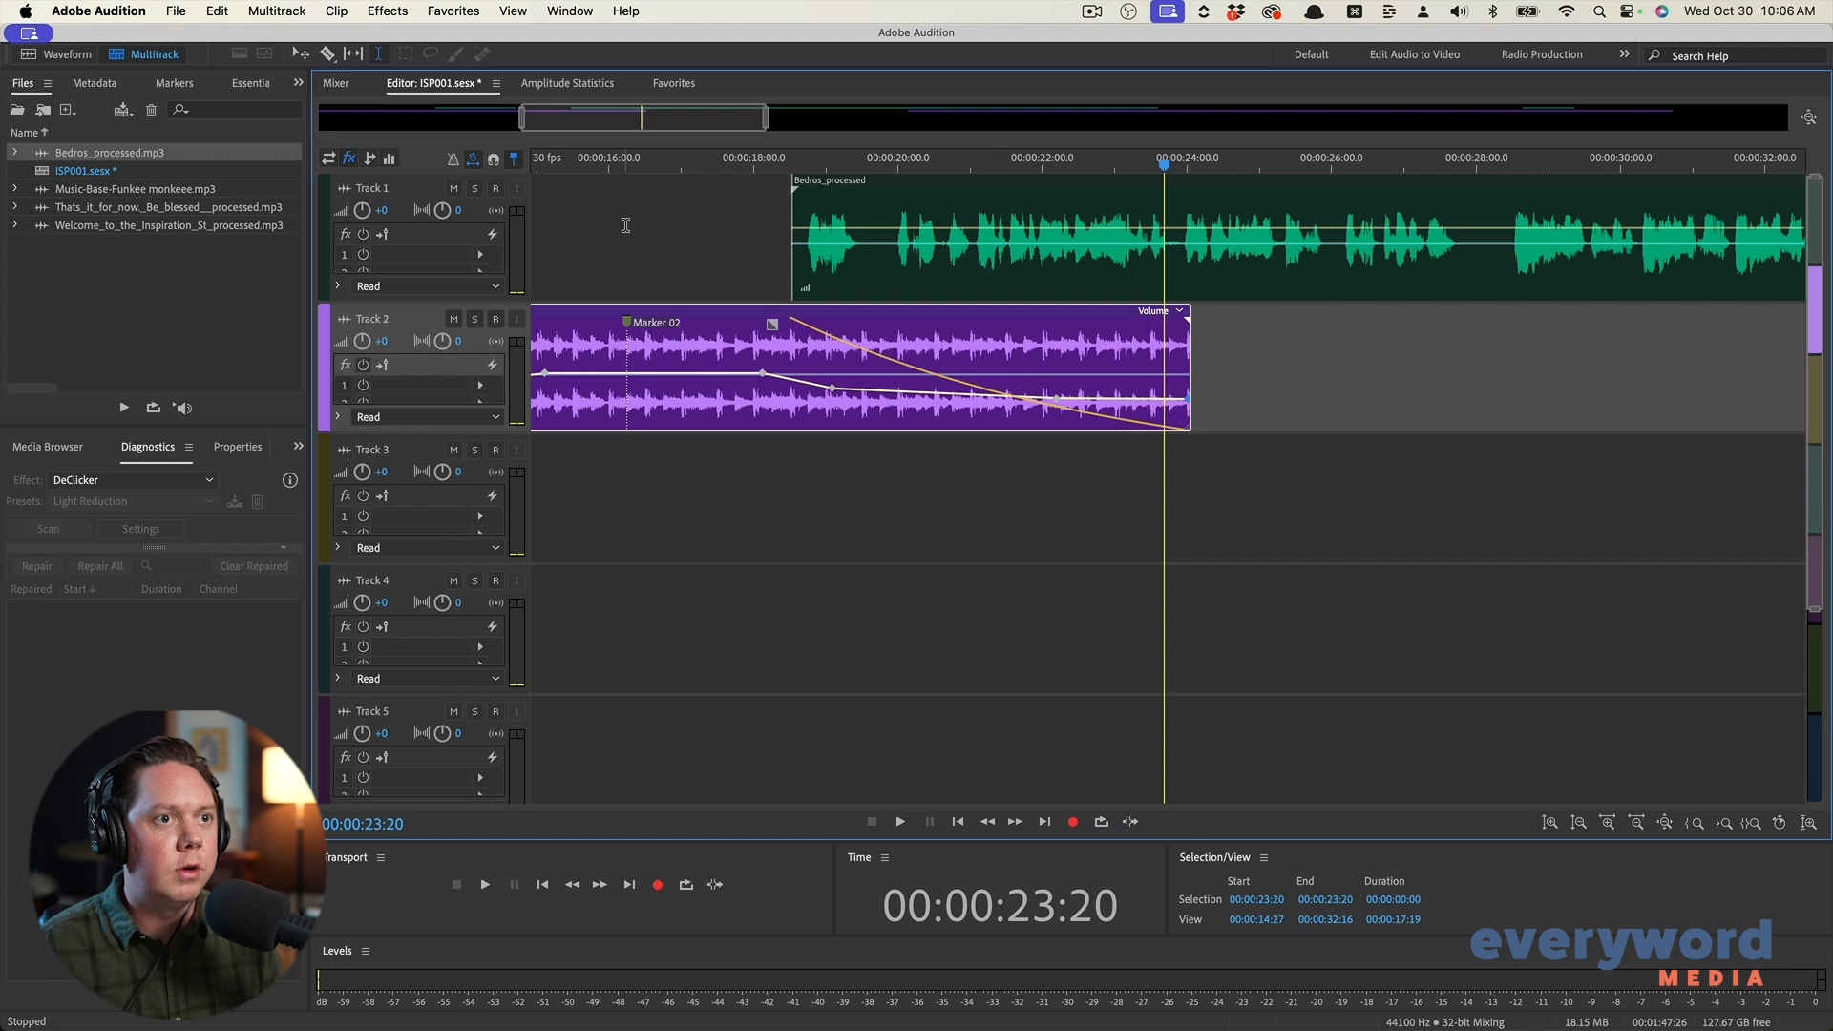
Play the music-to-voice transition from about 00:00:16:06, plus the closing part of the Bedros_processed clip from about 00:00:56:25
click(625, 225)
key(space)
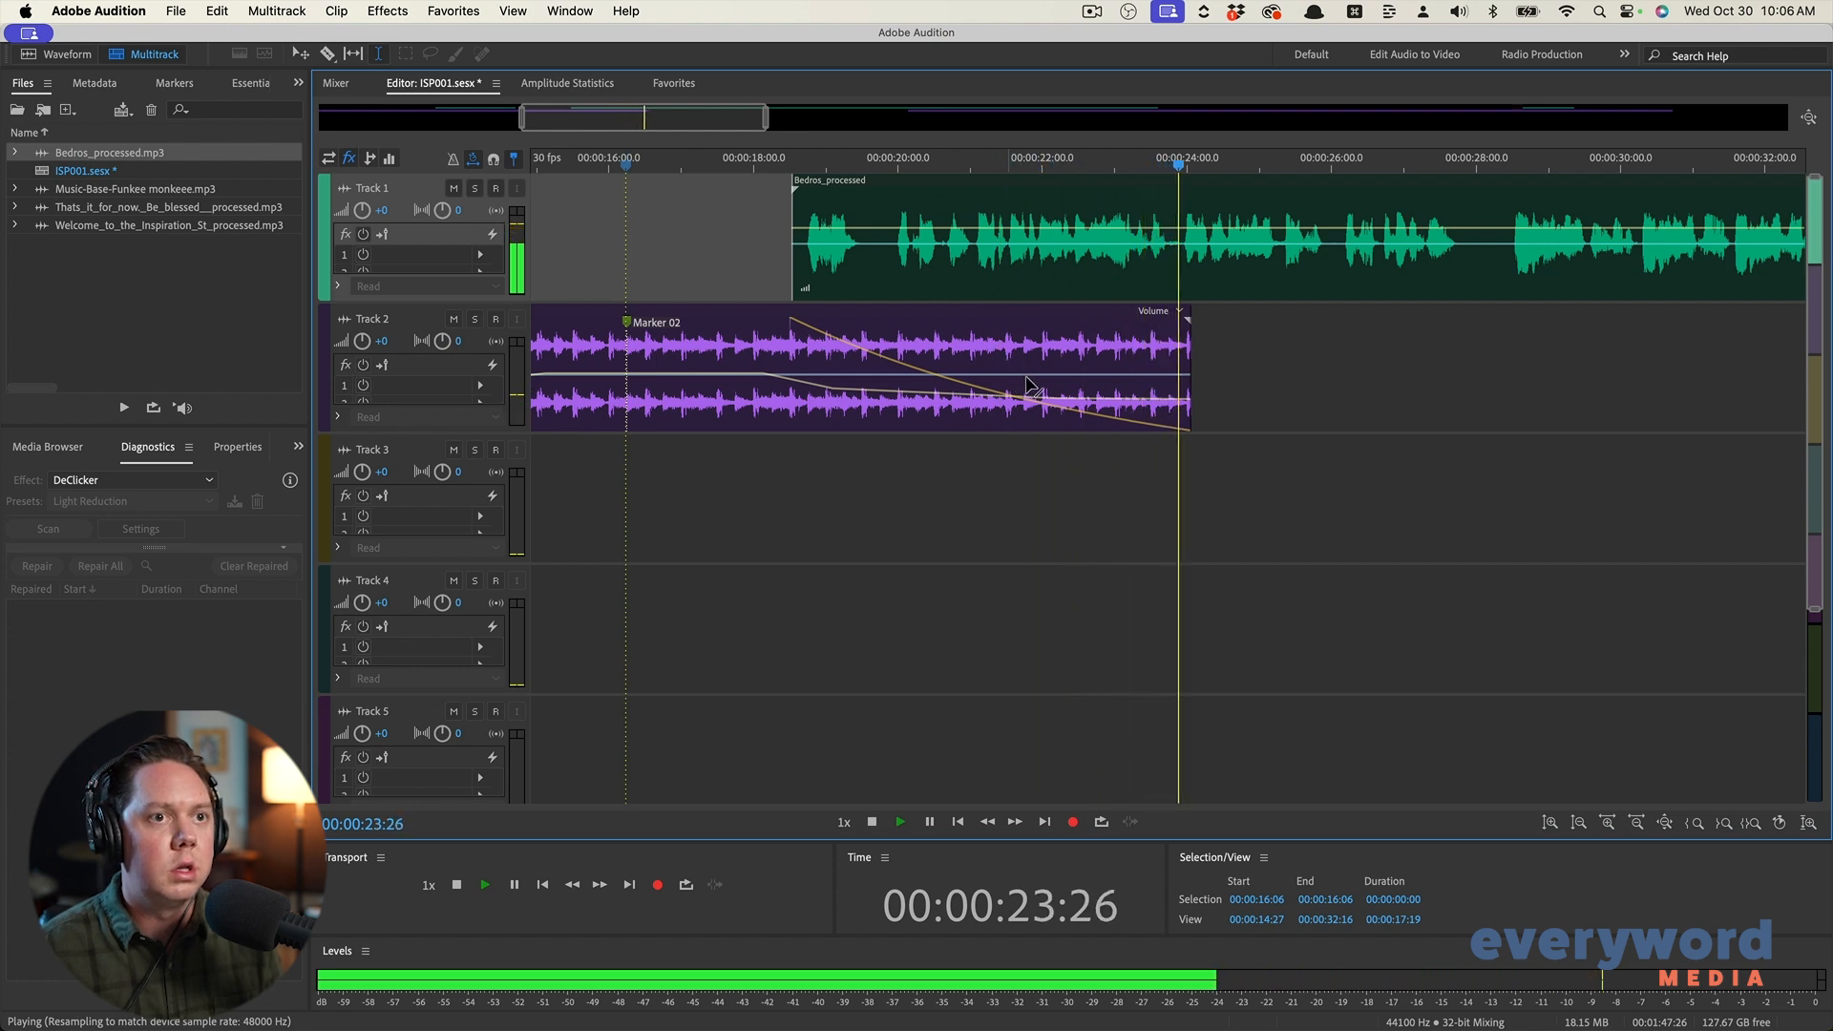
key(backslash)
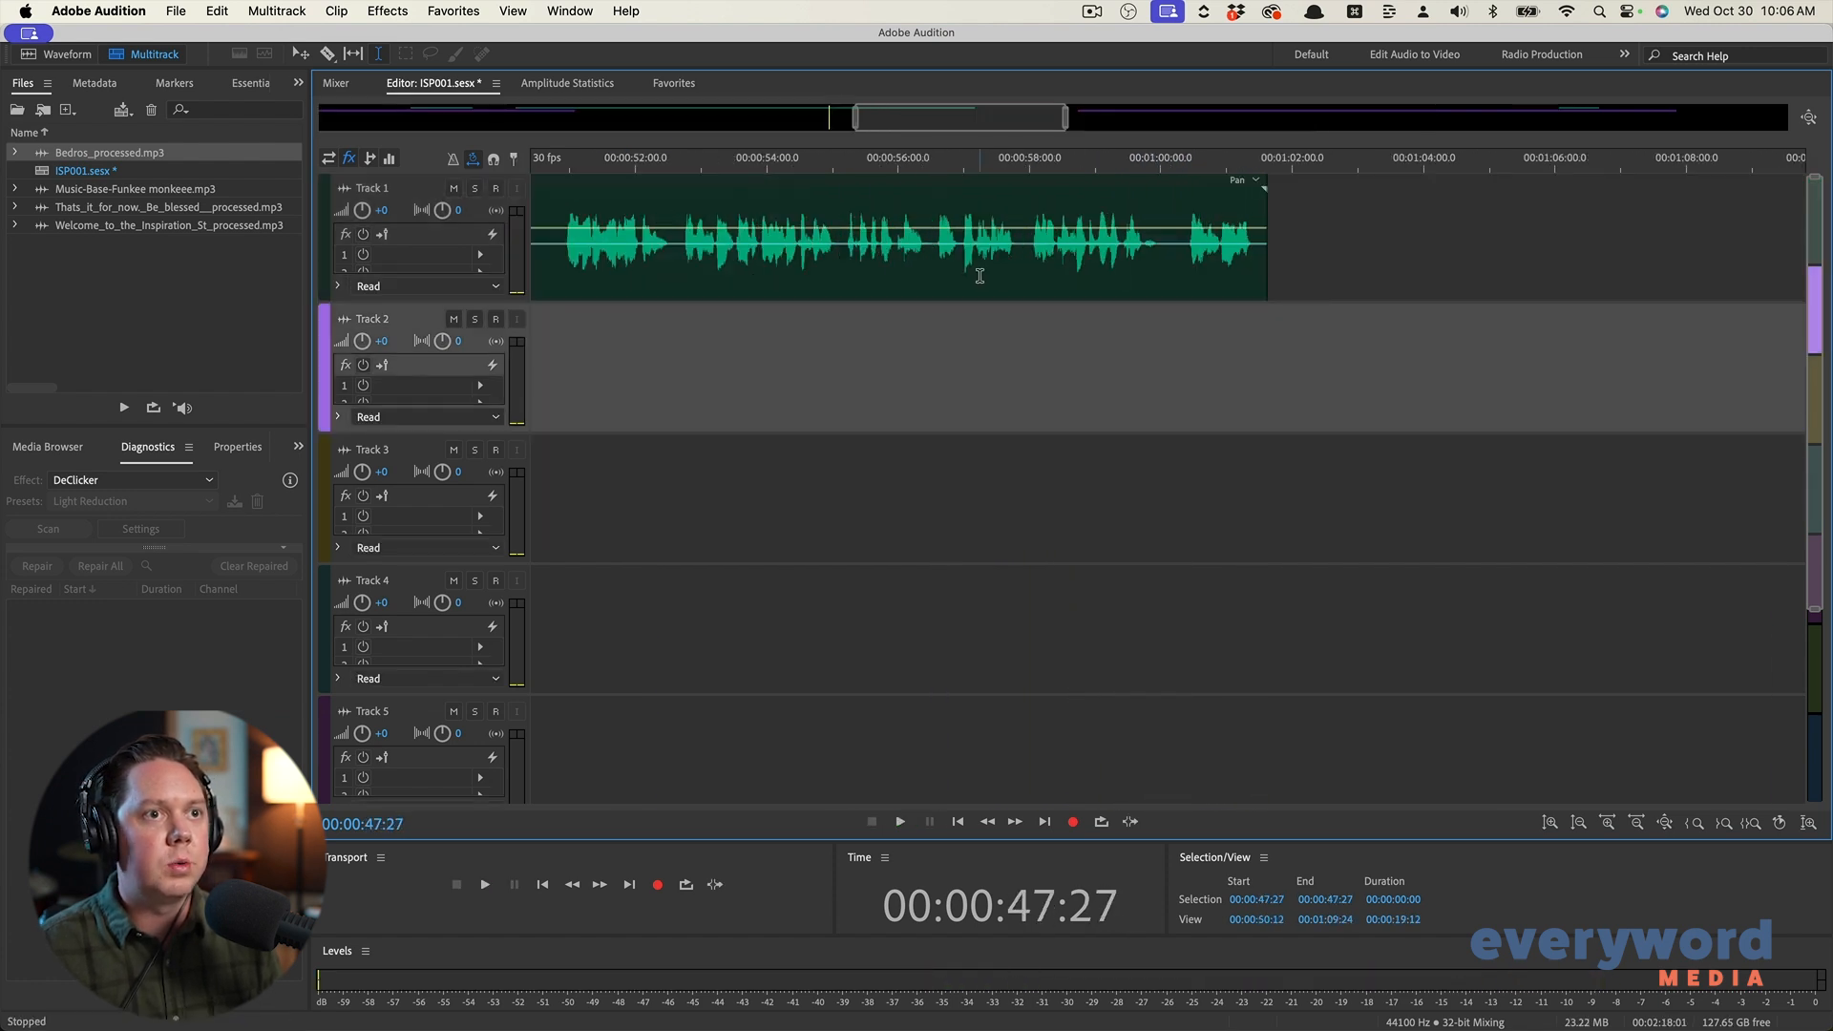
click(979, 275)
key(space)
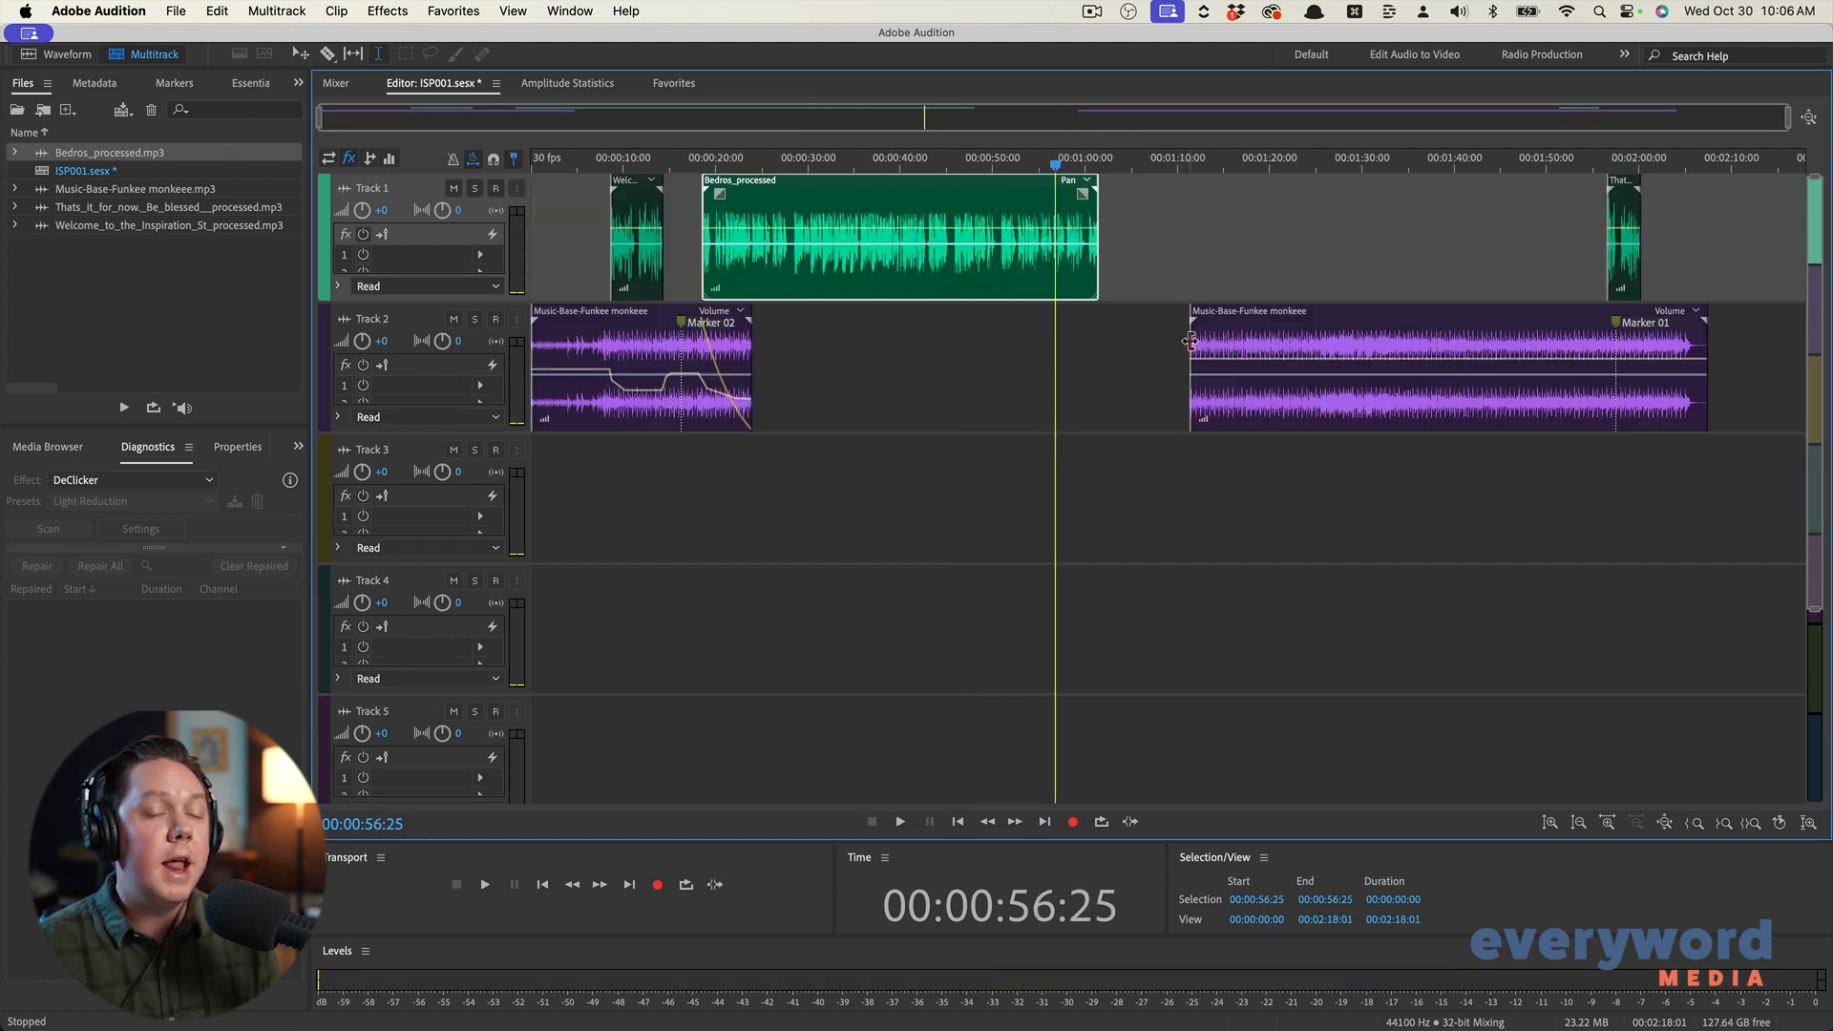
Trim the second music clip's beginning to leave about 17 seconds, and move it and the closing voice clip nearer the Bedros_processed clip's end
drag(1189, 341, 1552, 340)
drag(1601, 238, 1189, 323)
scroll(1159, 341, up, 2)
scroll(1160, 341, up, 2)
click(1104, 277)
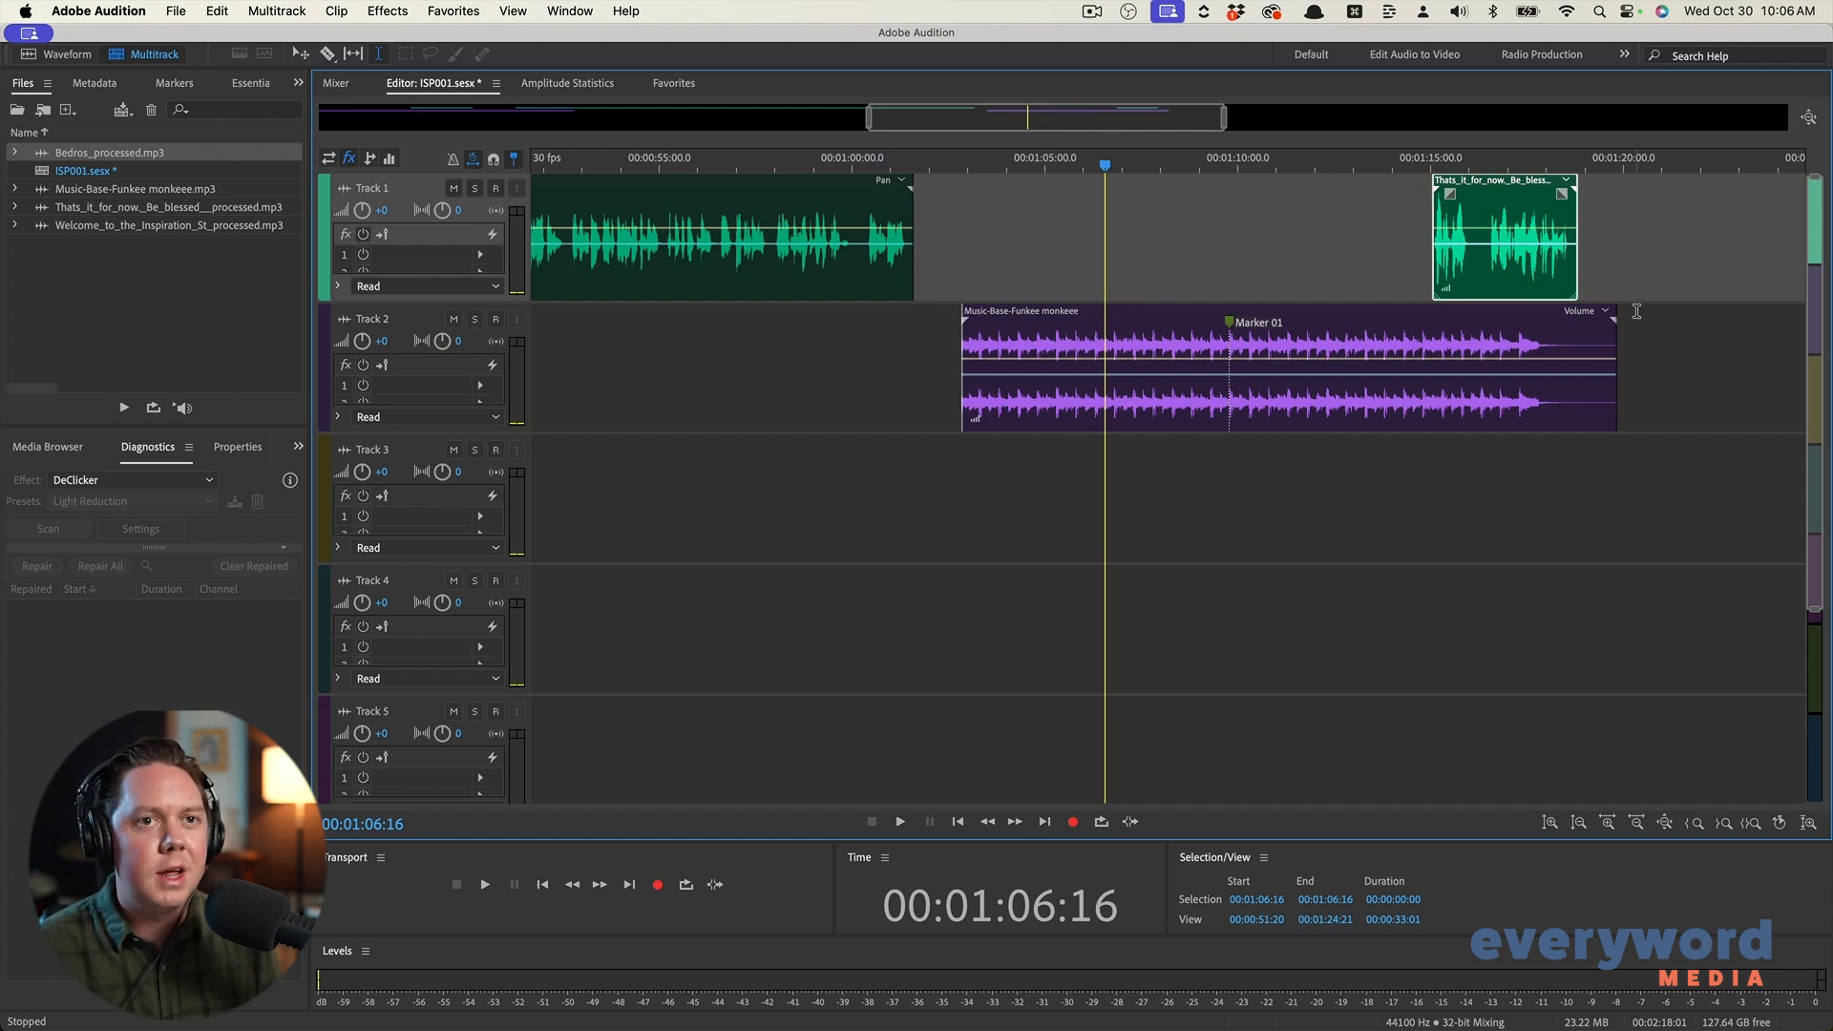
Move the closing voice clip's start to about 00:01:11:06 and play the music's ending from 00:01:15:21
scroll(1552, 287, up, 5)
click(1501, 277)
drag(1270, 291, 1067, 299)
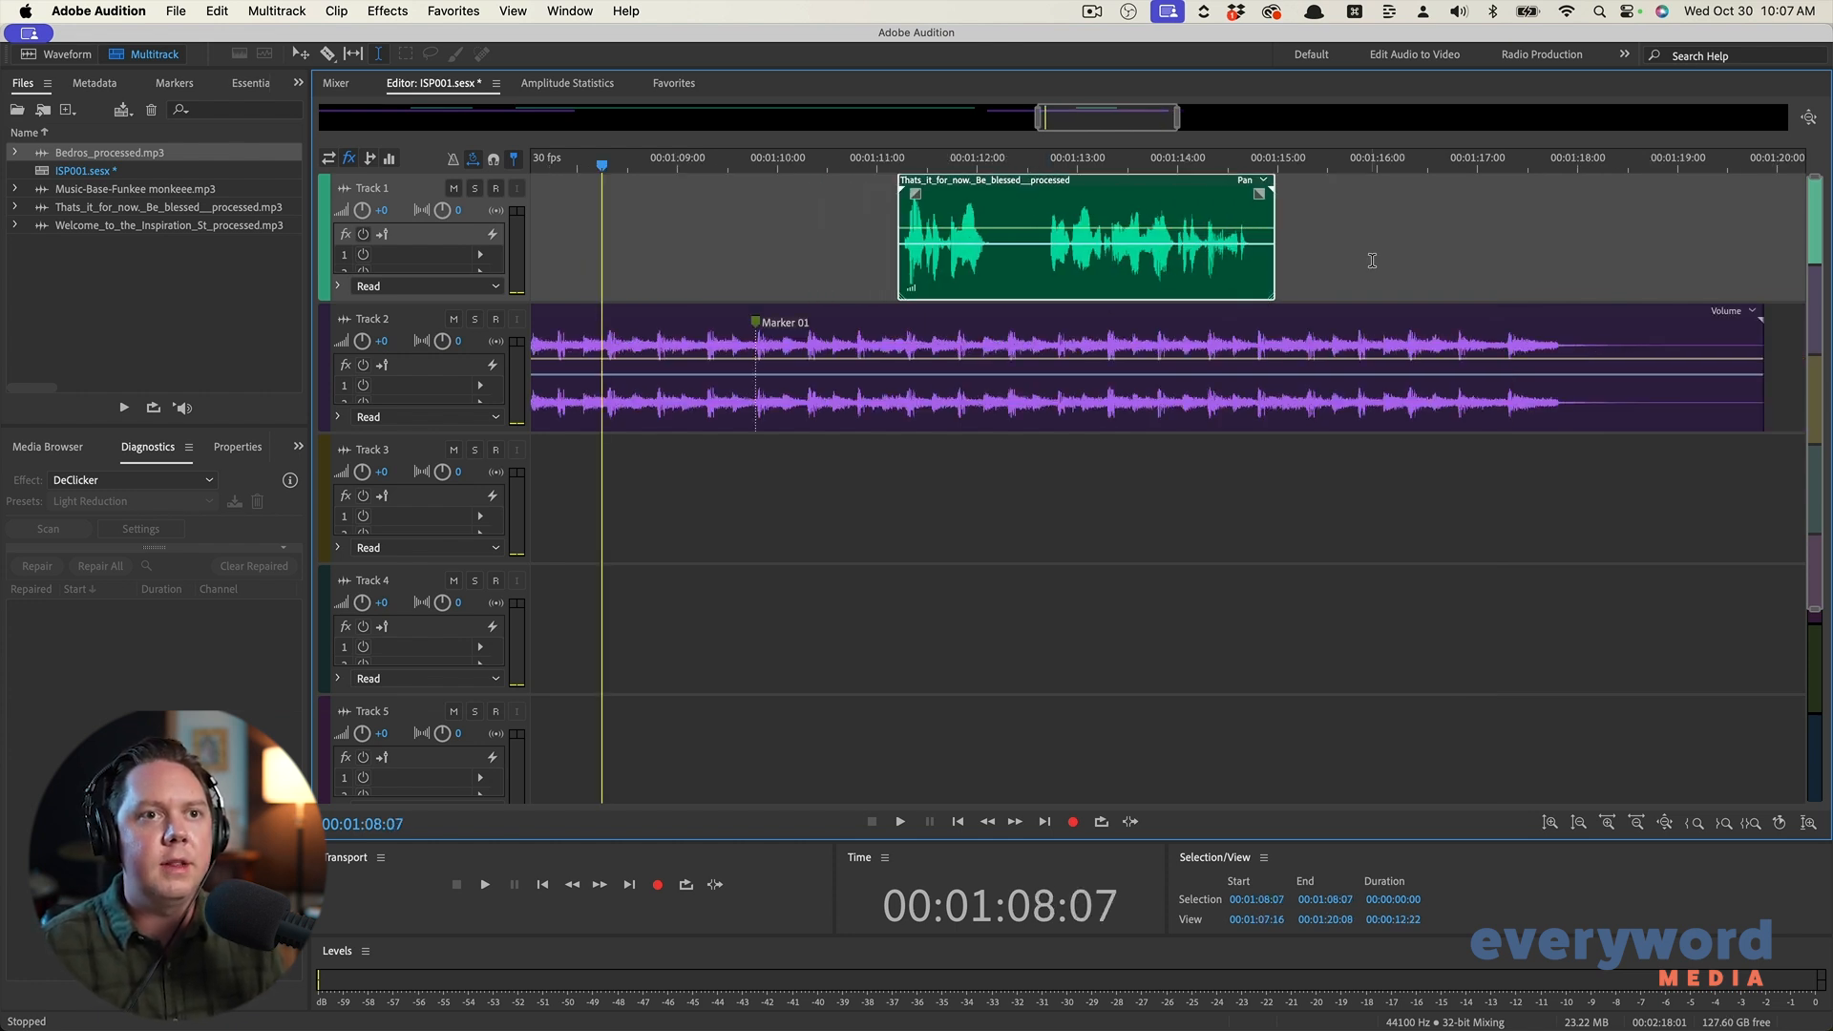
click(1350, 263)
key(space)
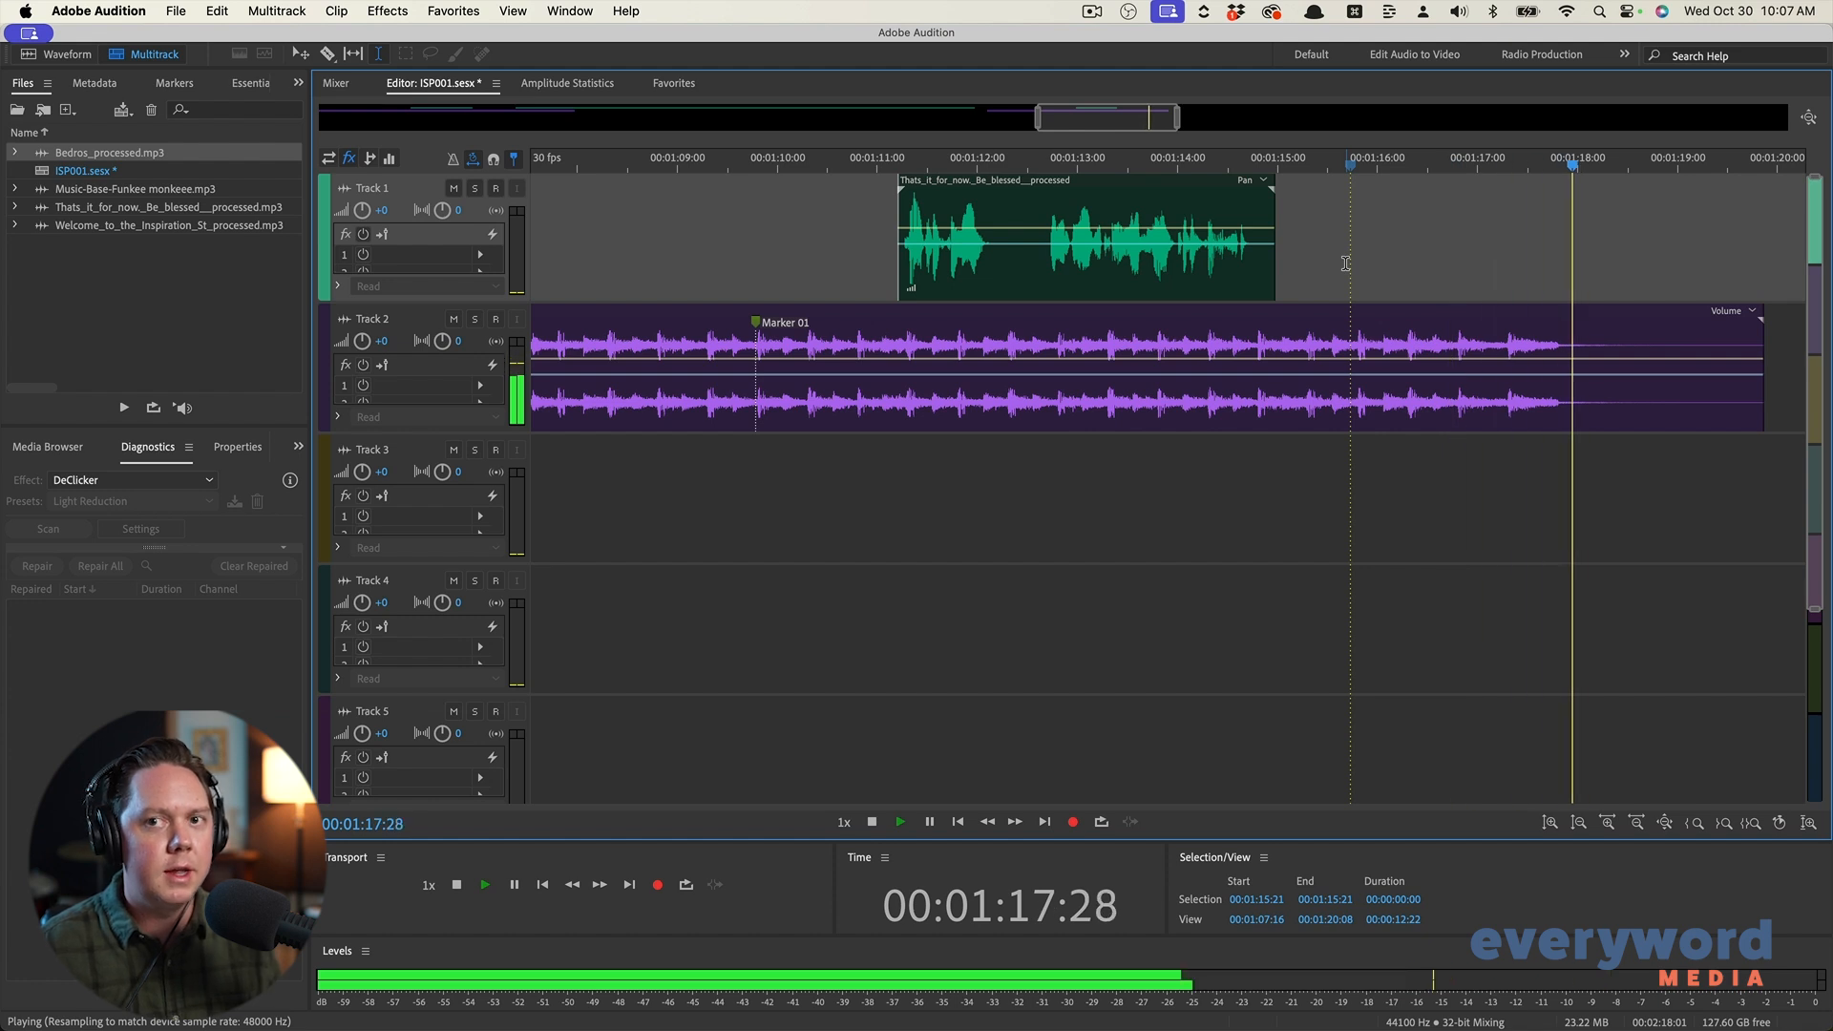
Measure the music lead-in by selecting from the second music clip's start to the start of the closing voice clip
drag(918, 339, 588, 377)
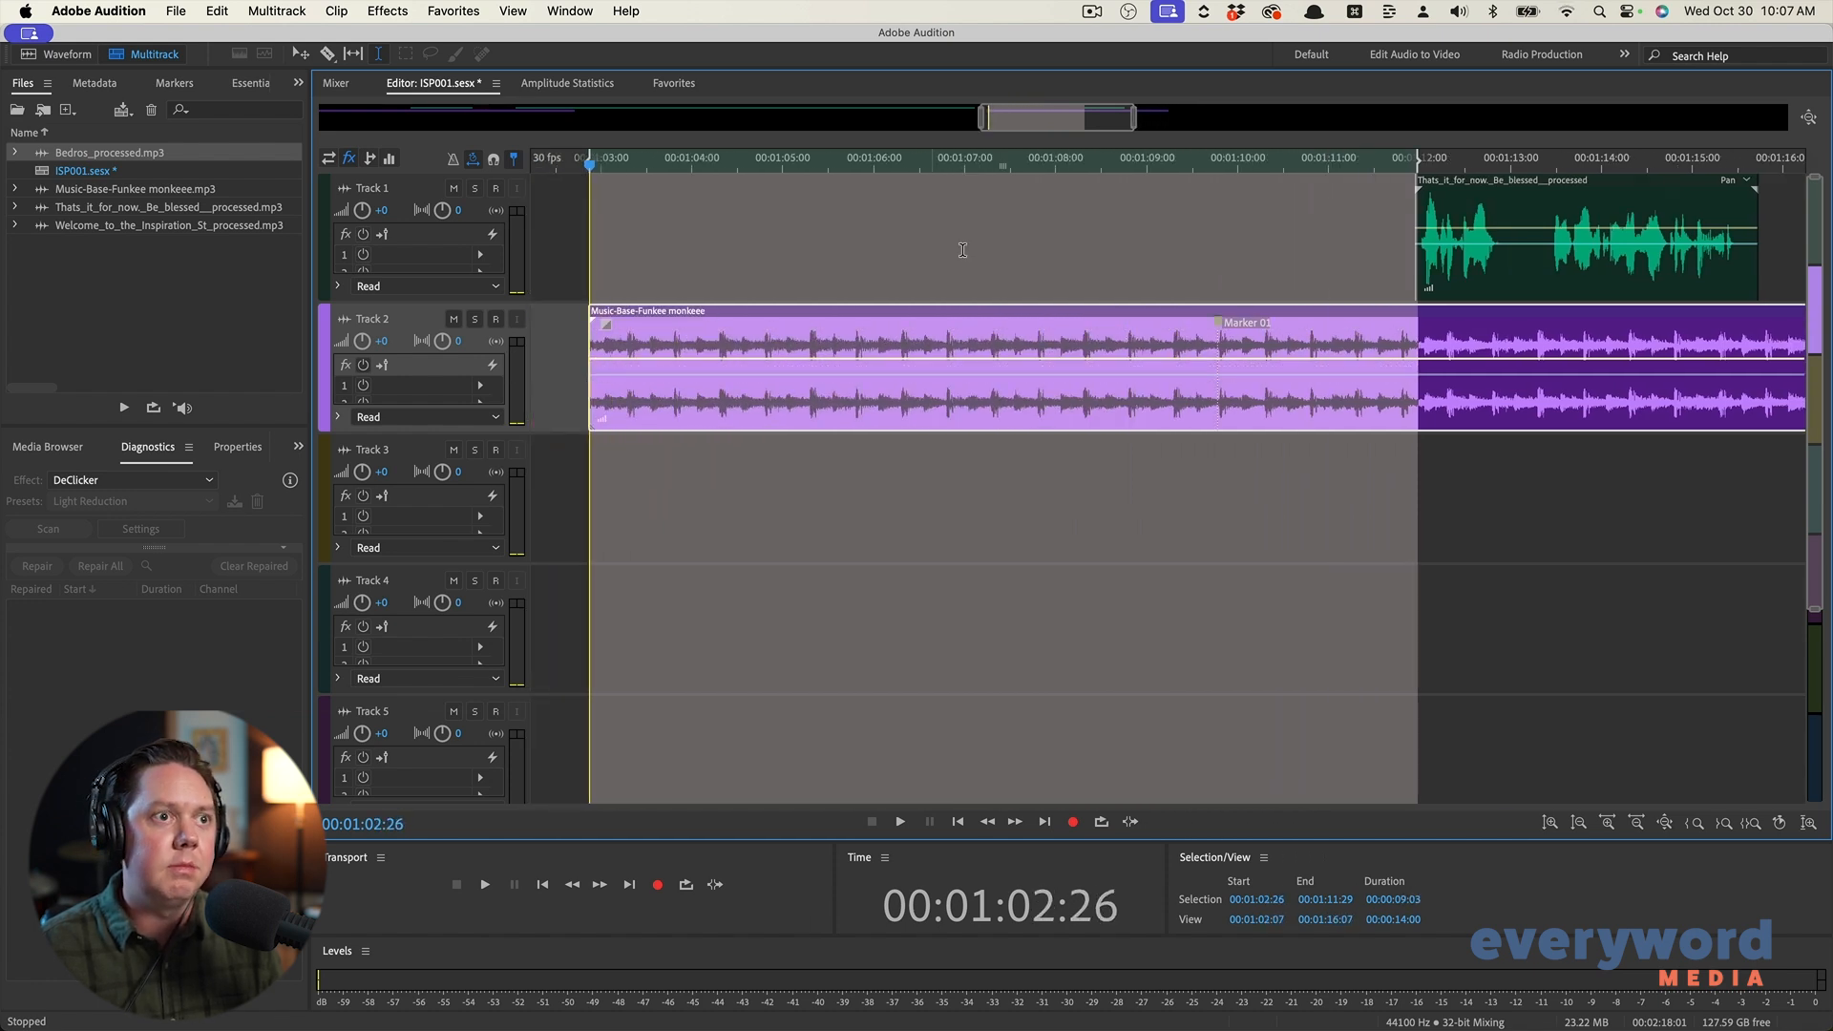
click(994, 229)
scroll(1152, 229, down, 3)
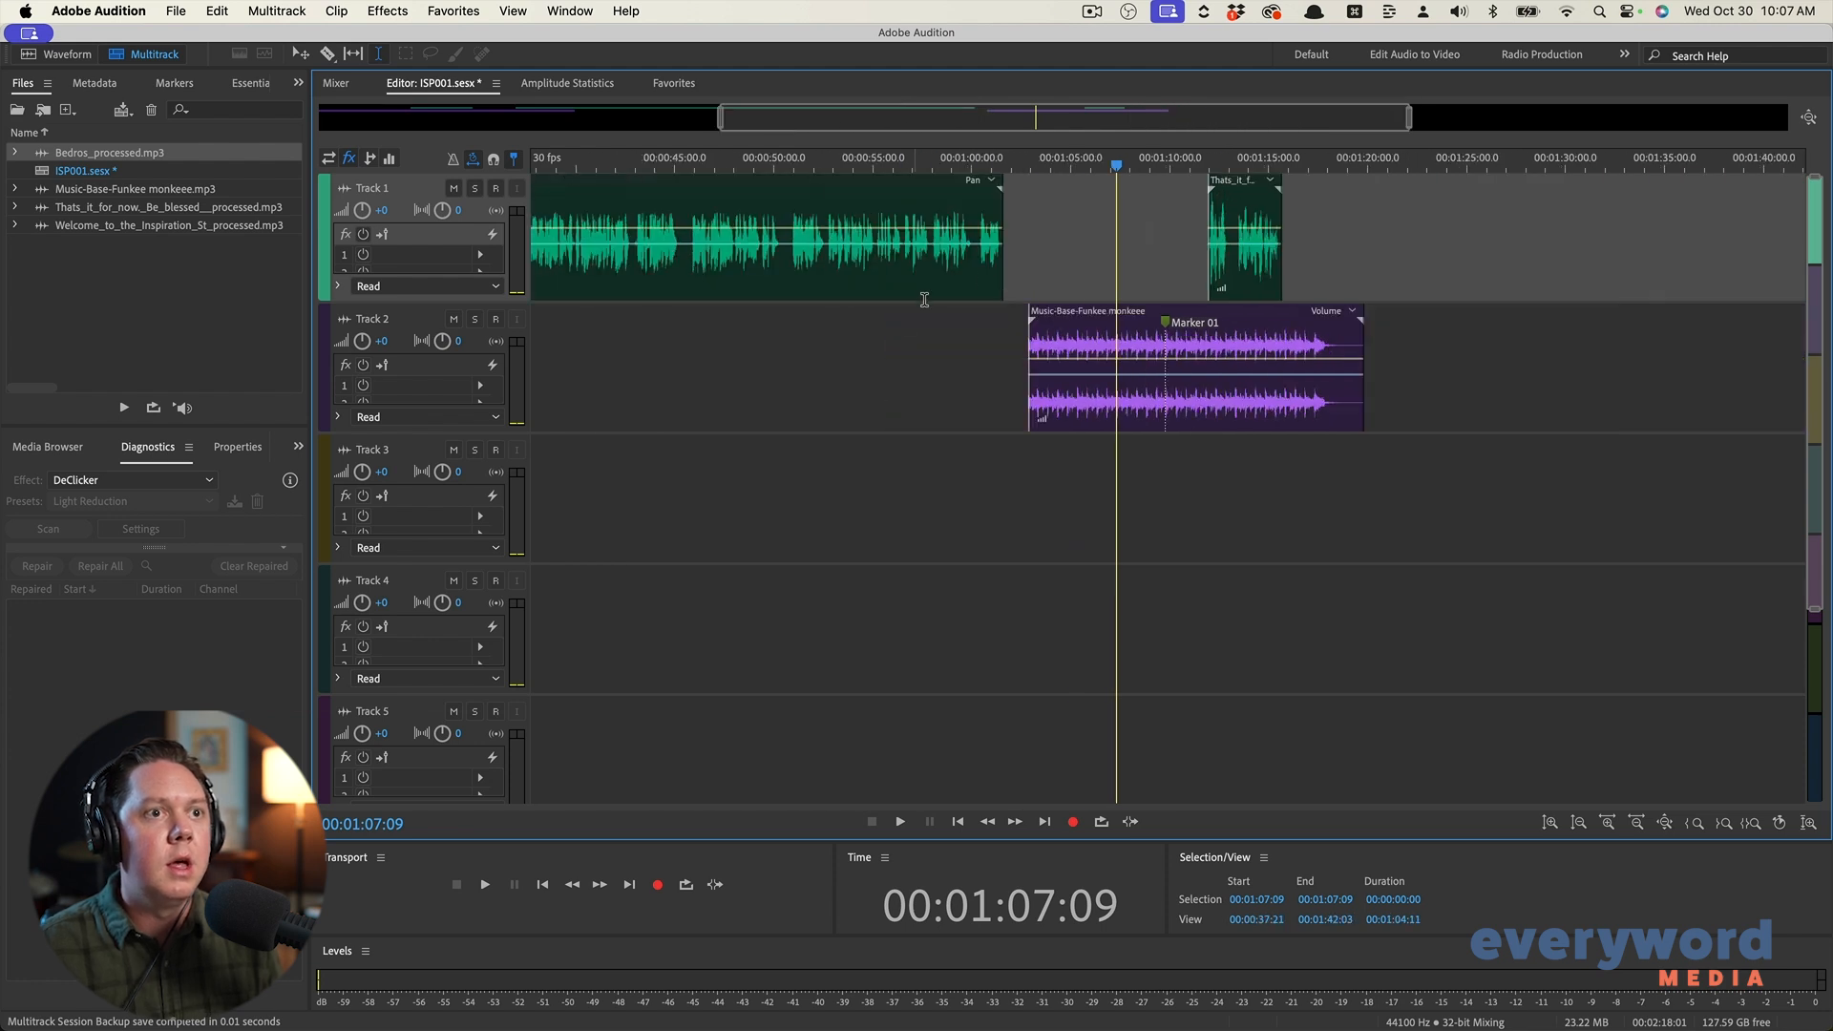
Mark the range from 00:01:01:10, near the end of the Bedros_processed clip, to 00:01:03:14
scroll(983, 281, up, 6)
click(561, 362)
drag(718, 315, 1452, 270)
key(m)
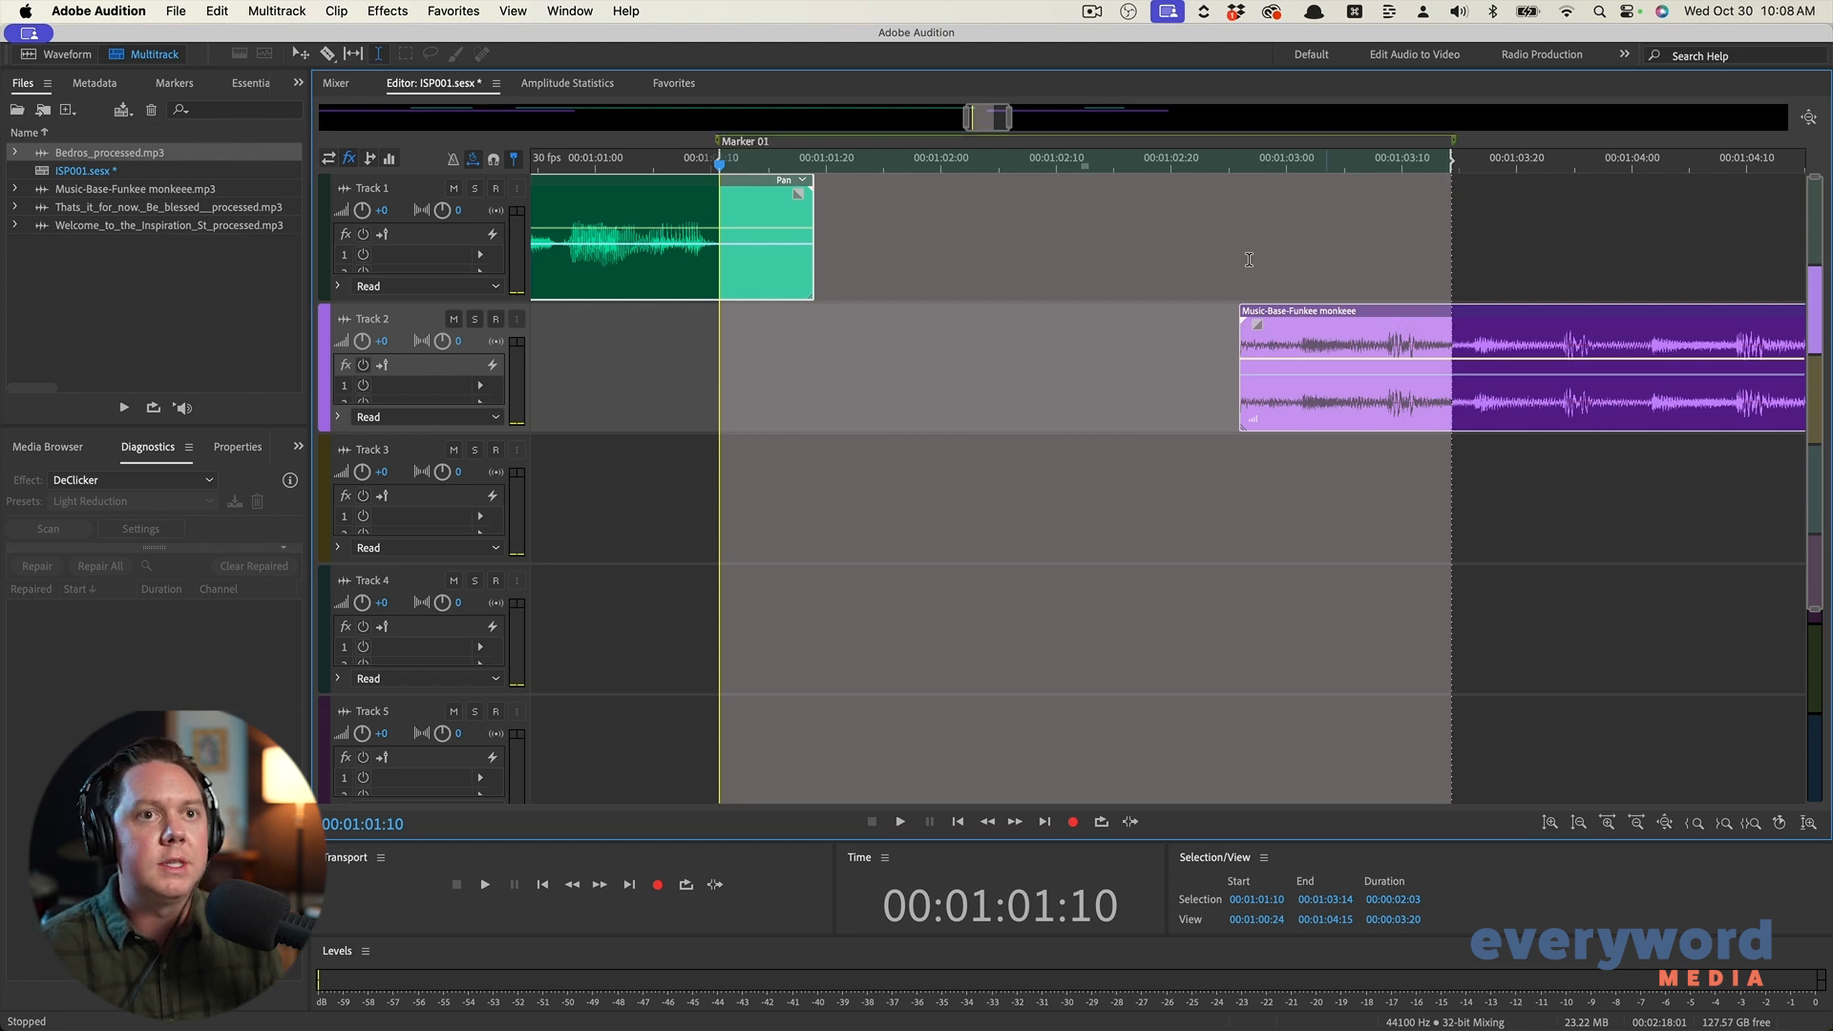
Move the closing voice clip to the marked range's end at about 00:01:03:13 and the second music clip's start to about 00:00:54:10
click(1034, 289)
scroll(983, 297, down, 4)
drag(1350, 239, 1585, 287)
drag(1594, 351, 1191, 351)
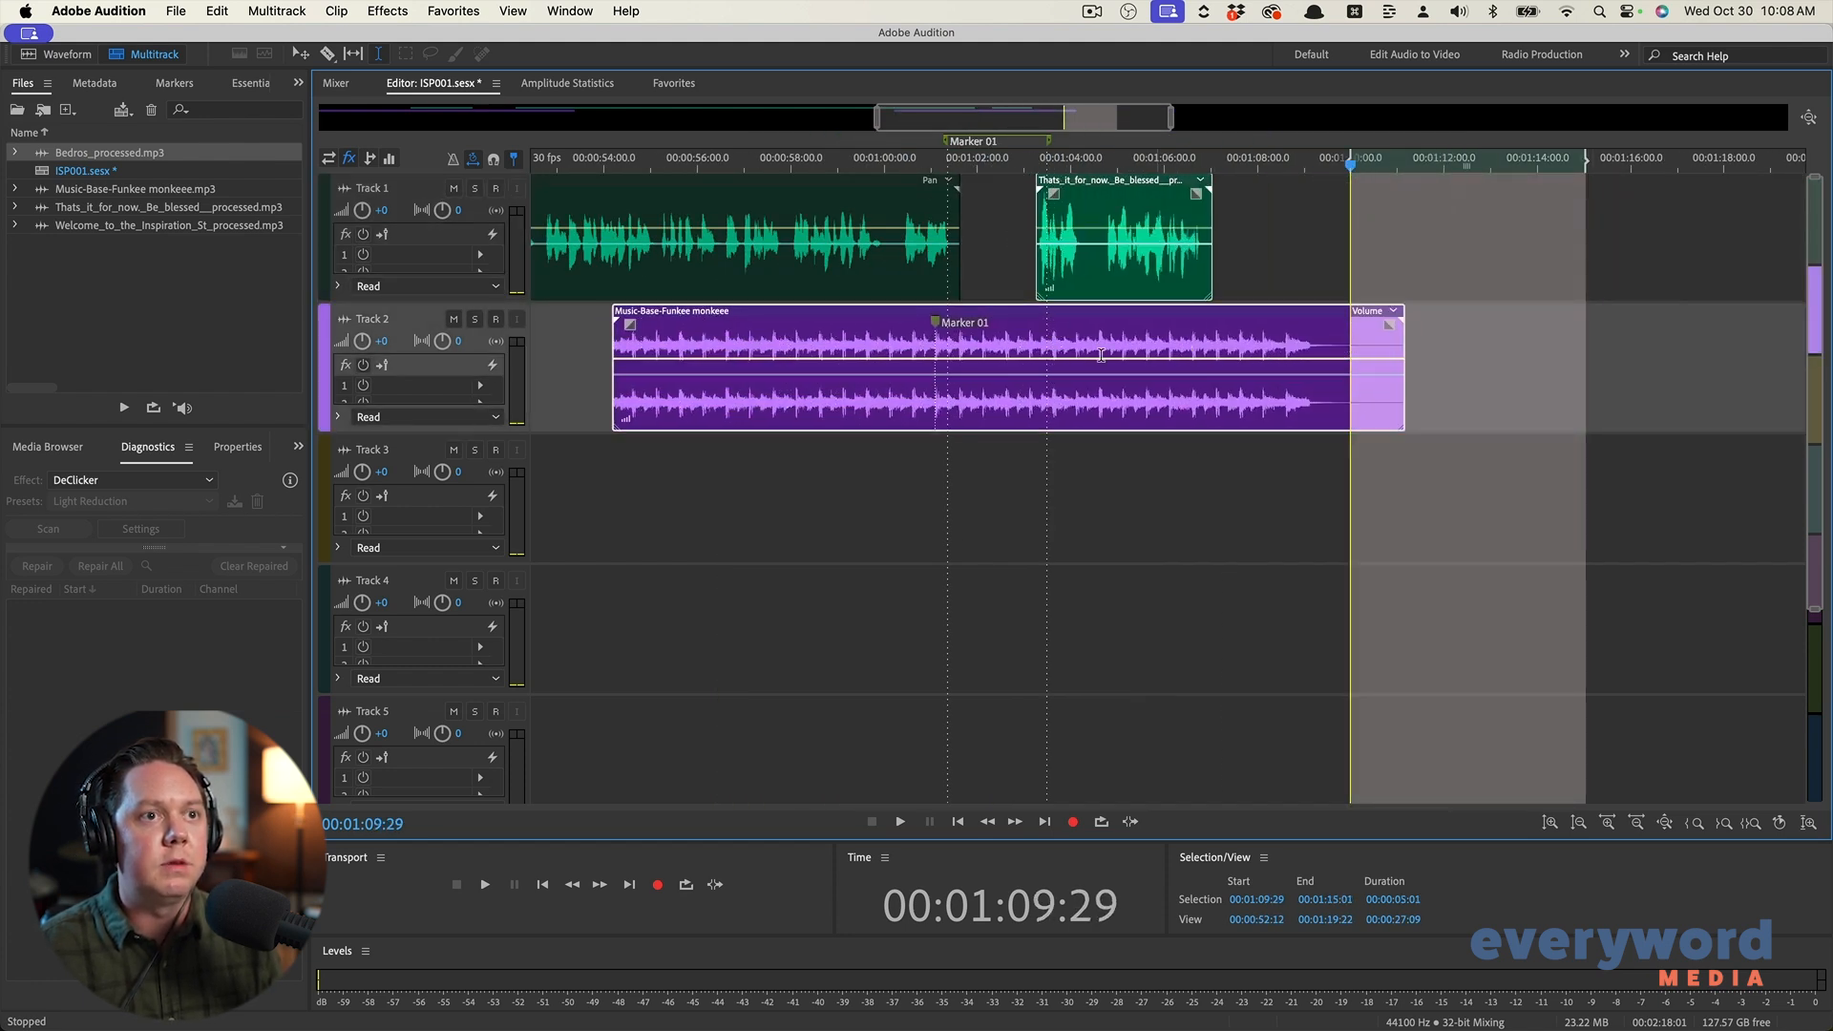
scroll(1050, 347, up, 6)
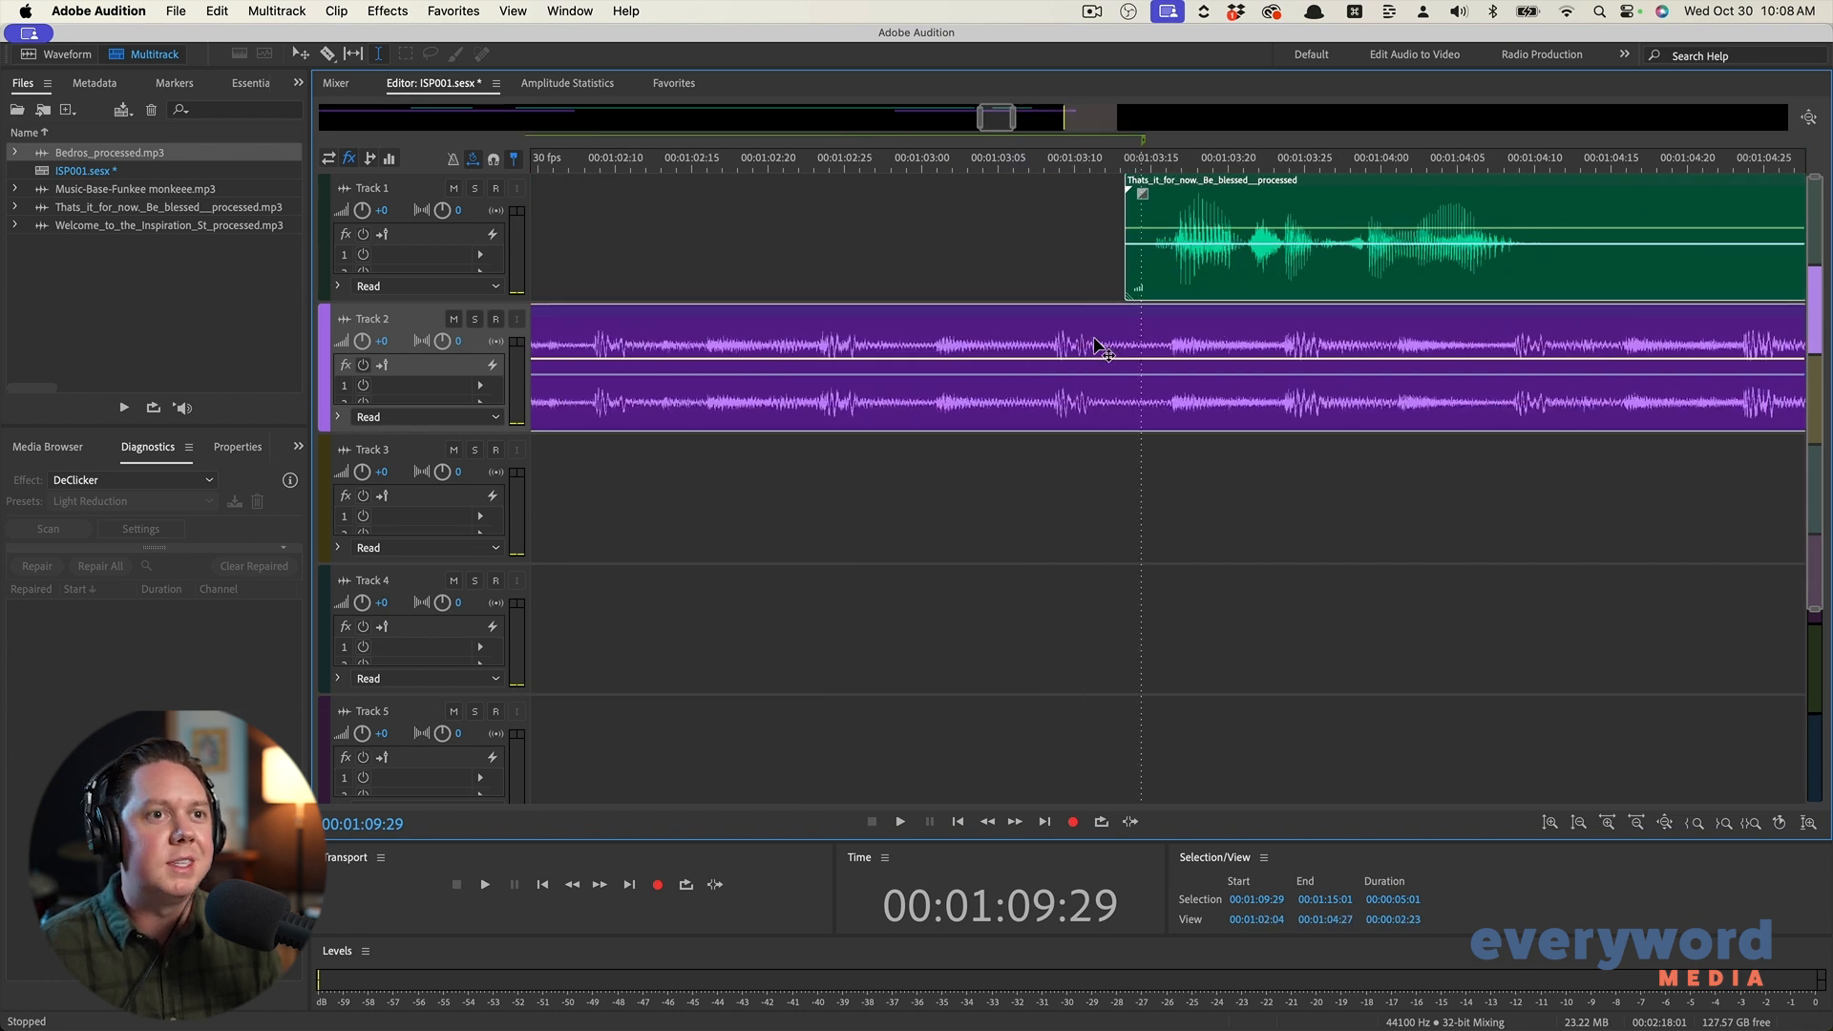
scroll(1095, 339, down, 4)
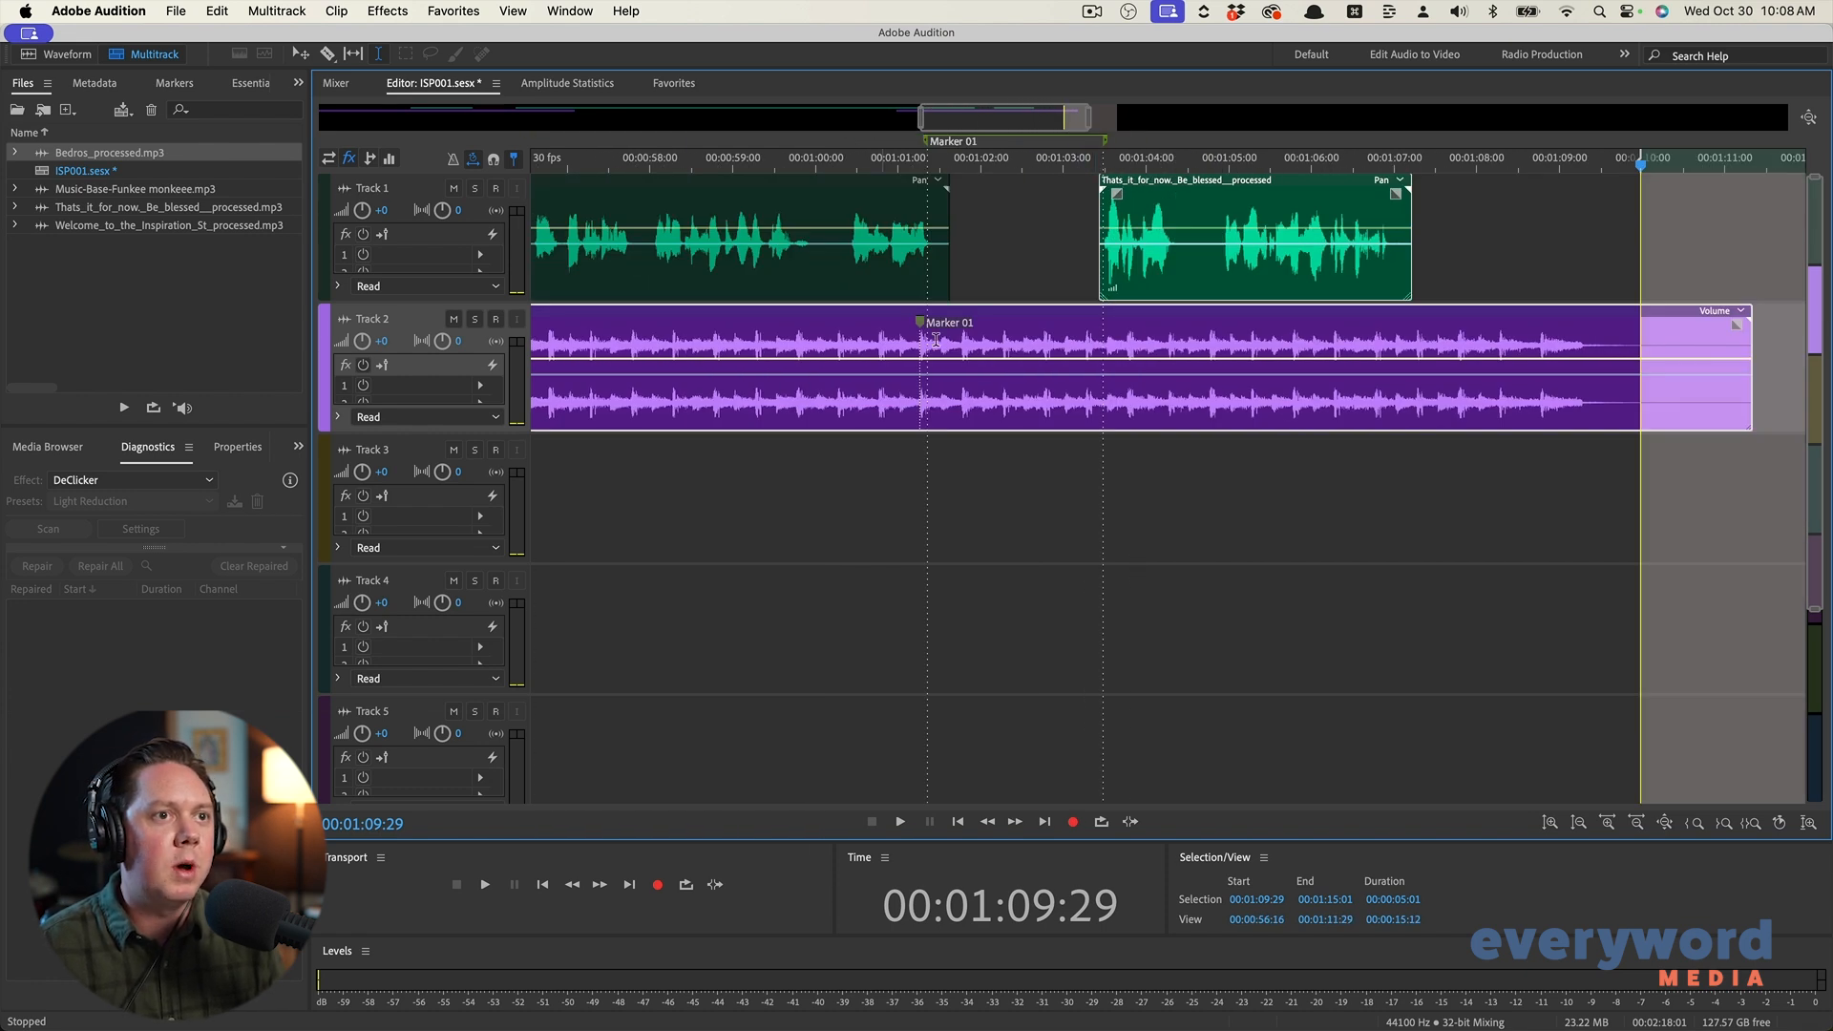
Fade in the second music clip from its start to about 00:01:01:15, near the end of the Bedros_processed clip
scroll(936, 340, left, 3)
drag(1089, 272, 635, 291)
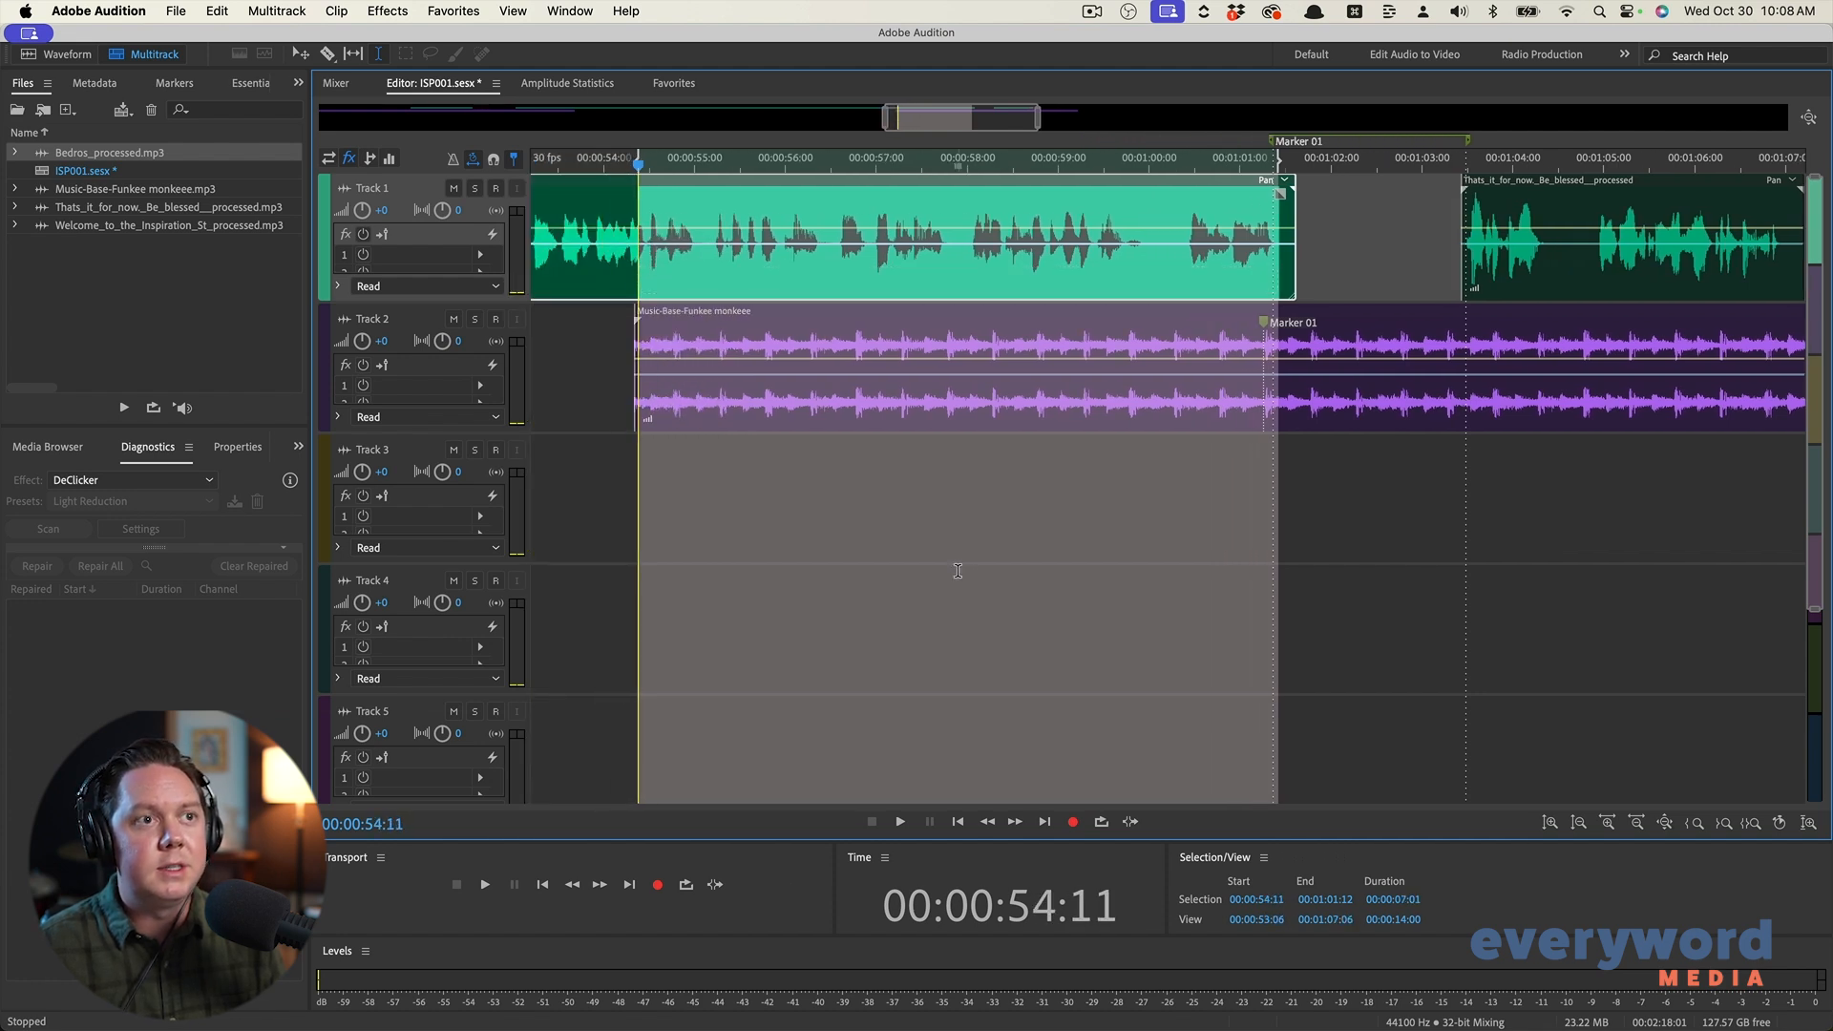
click(957, 571)
scroll(812, 367, left, 2)
click(813, 320)
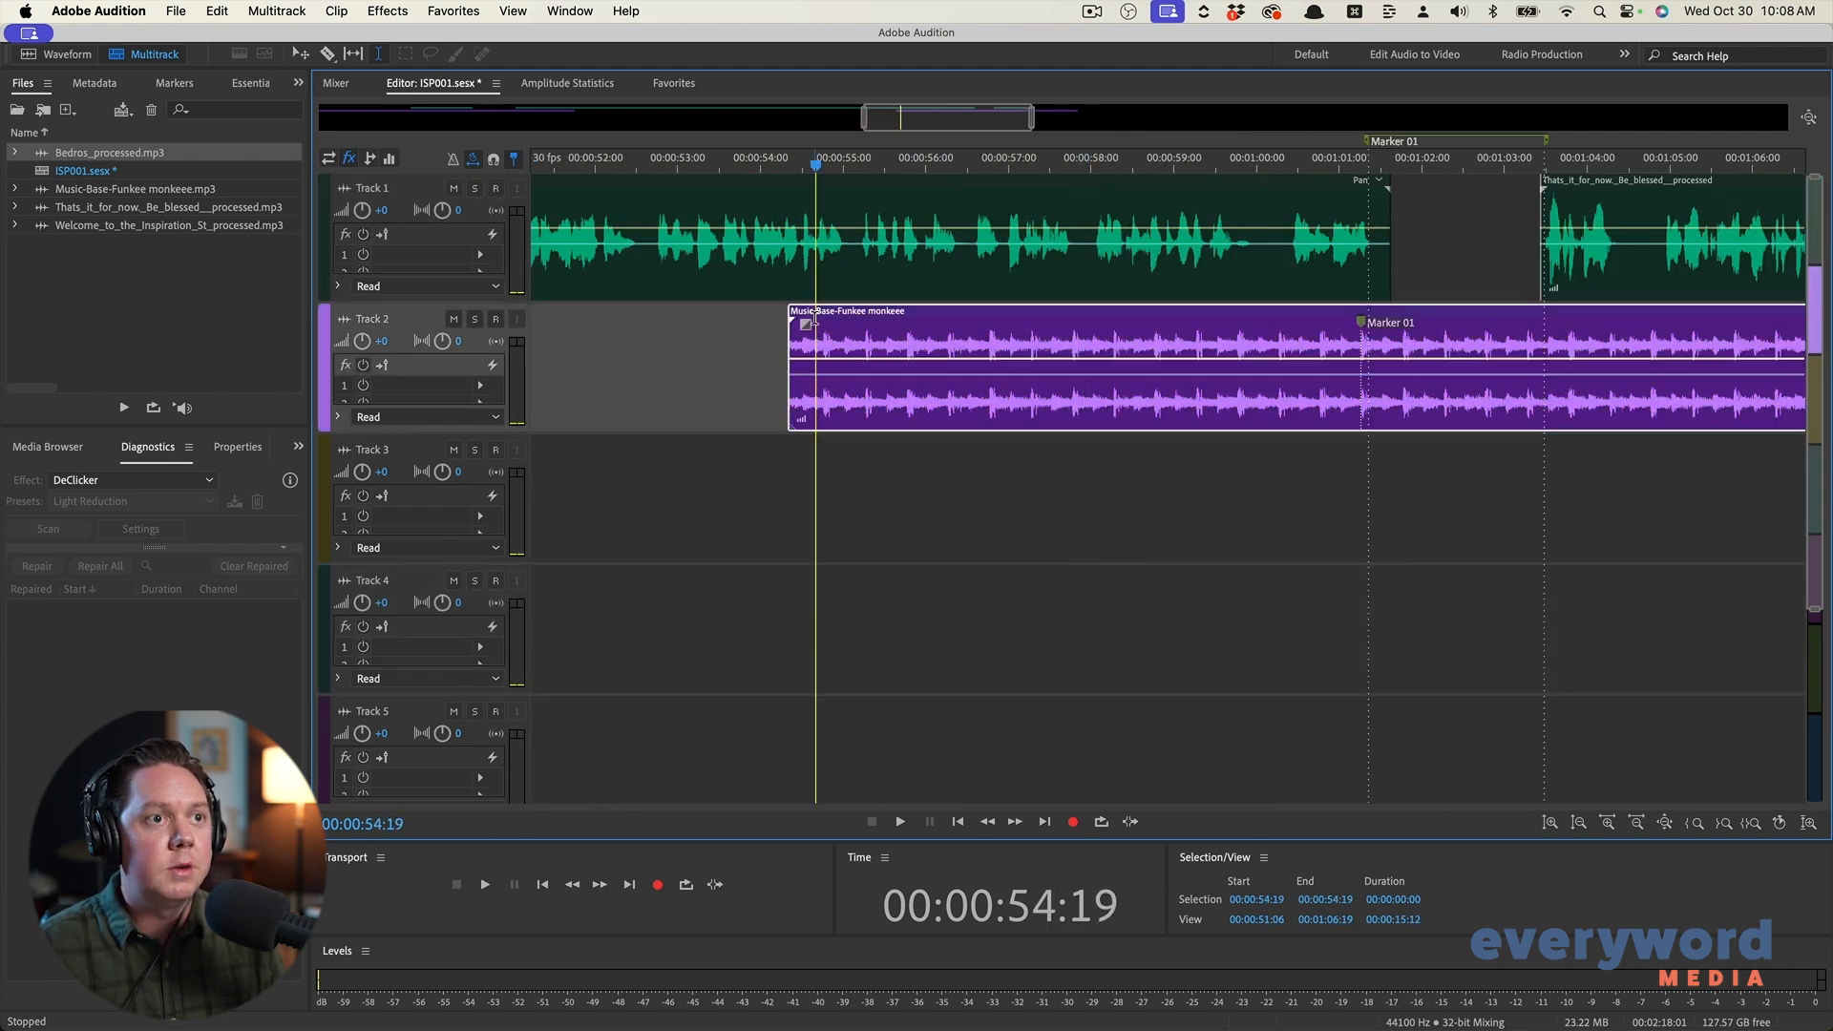
mouse_move(801, 325)
mouse_down()
mouse_move(1379, 330)
mouse_move(1396, 366)
mouse_up()
Play from about 00:00:51:12 to check the second music clip's fade-in beneath the voice
scroll(1384, 363, down, 3)
click(1038, 330)
key(space)
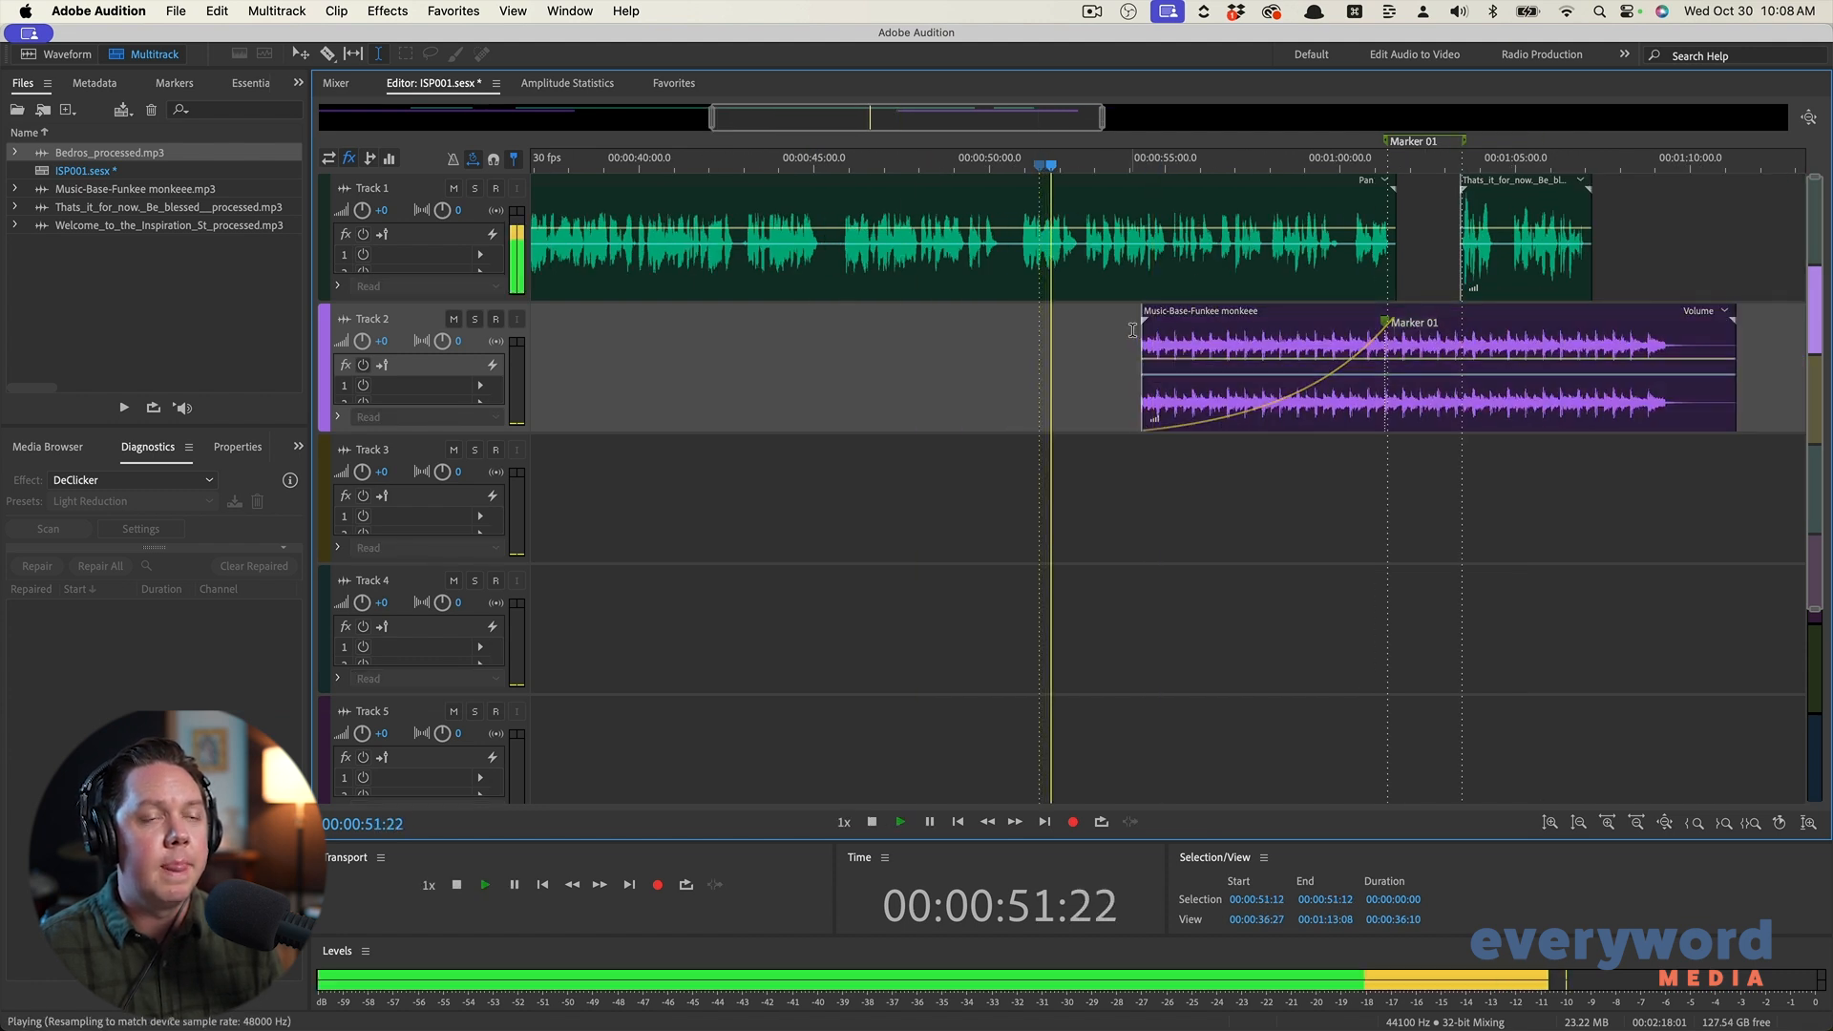
scroll(1050, 328, up, 5)
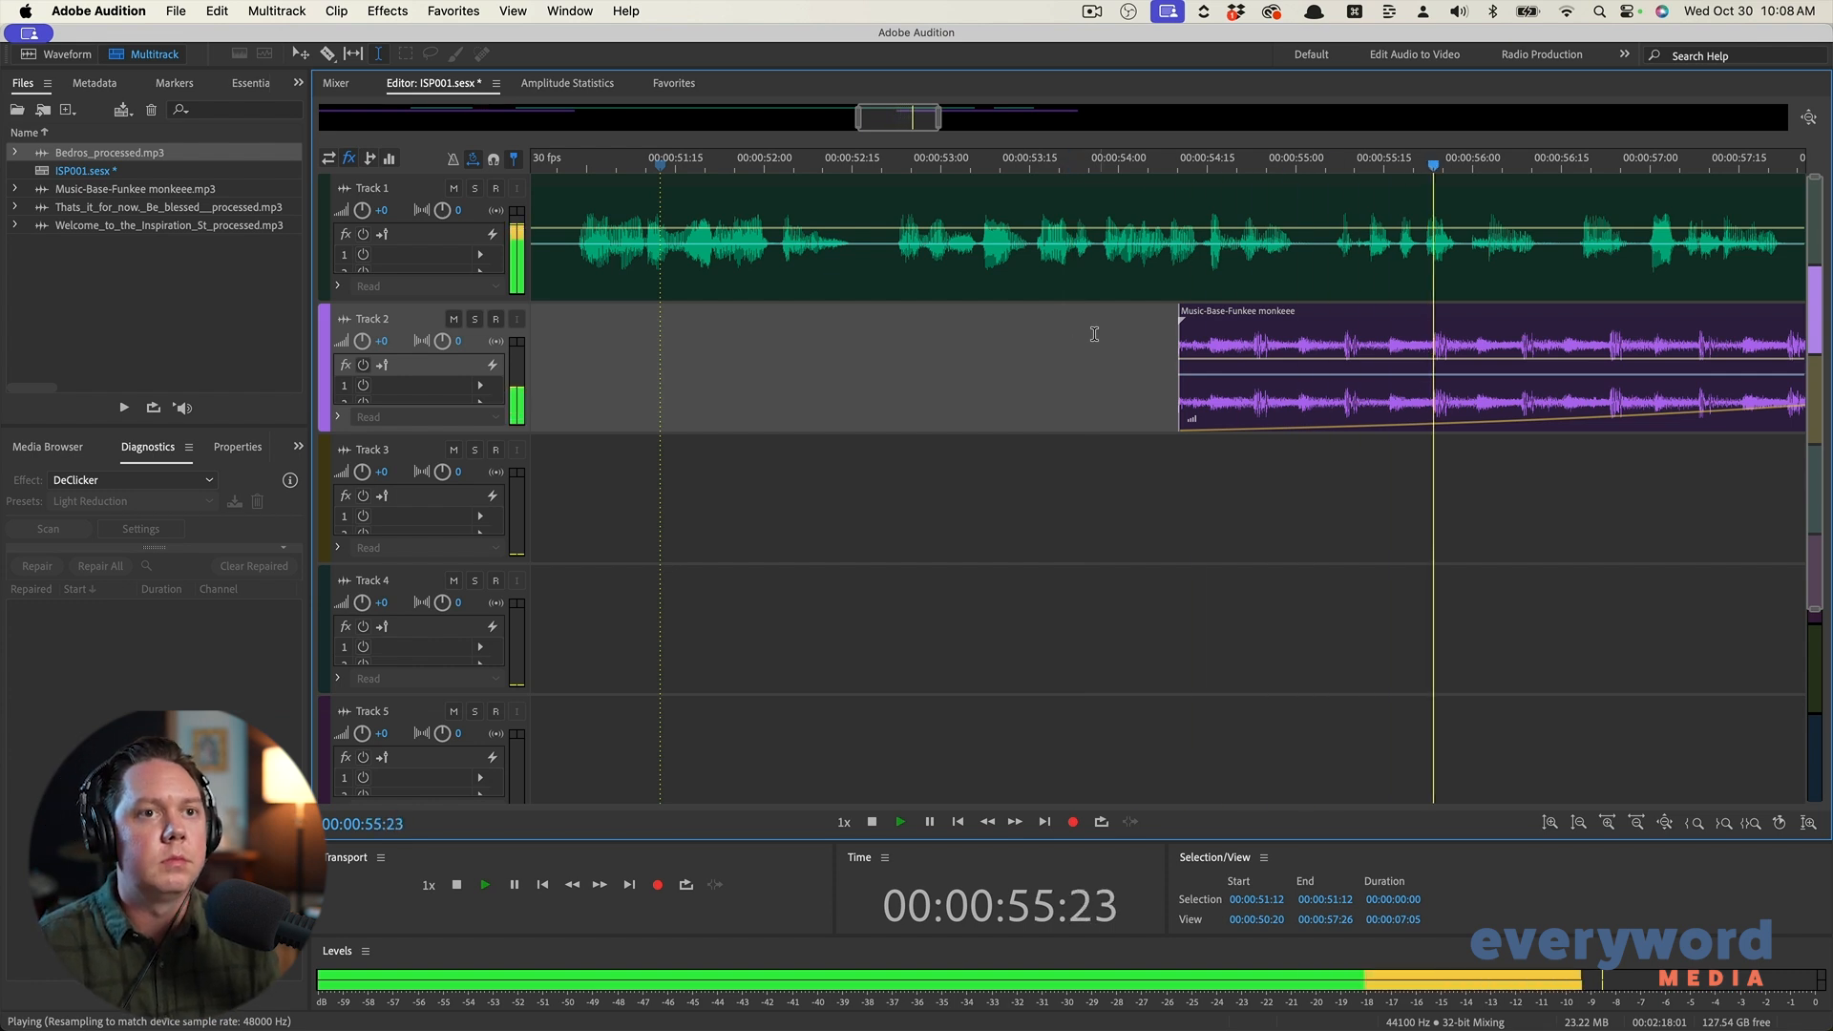
scroll(1098, 334, down, 4)
scroll(1425, 367, up, 2)
scroll(1422, 366, up, 1)
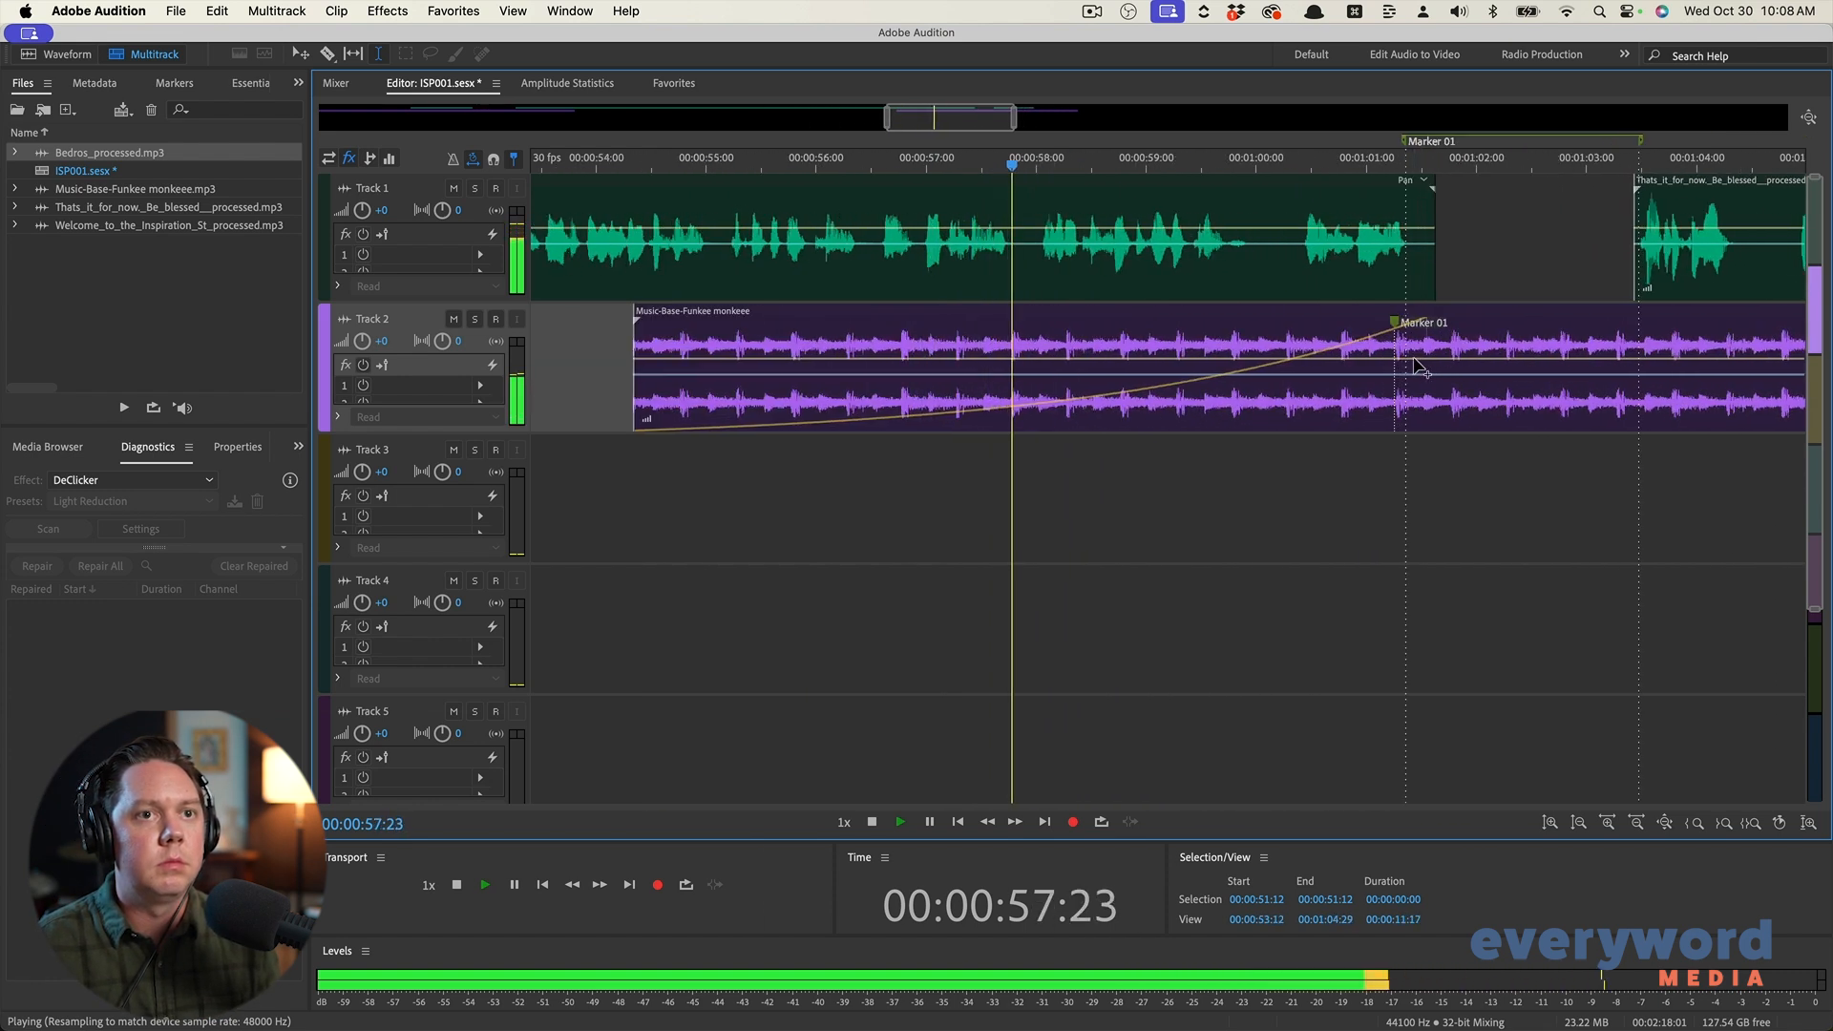
key(space)
Add volume keyframes to the second music clip at about 00:01:01:00 and 00:01:01:14, pulling the first one down beneath the voice
scroll(1408, 353, up, 1)
click(1408, 353)
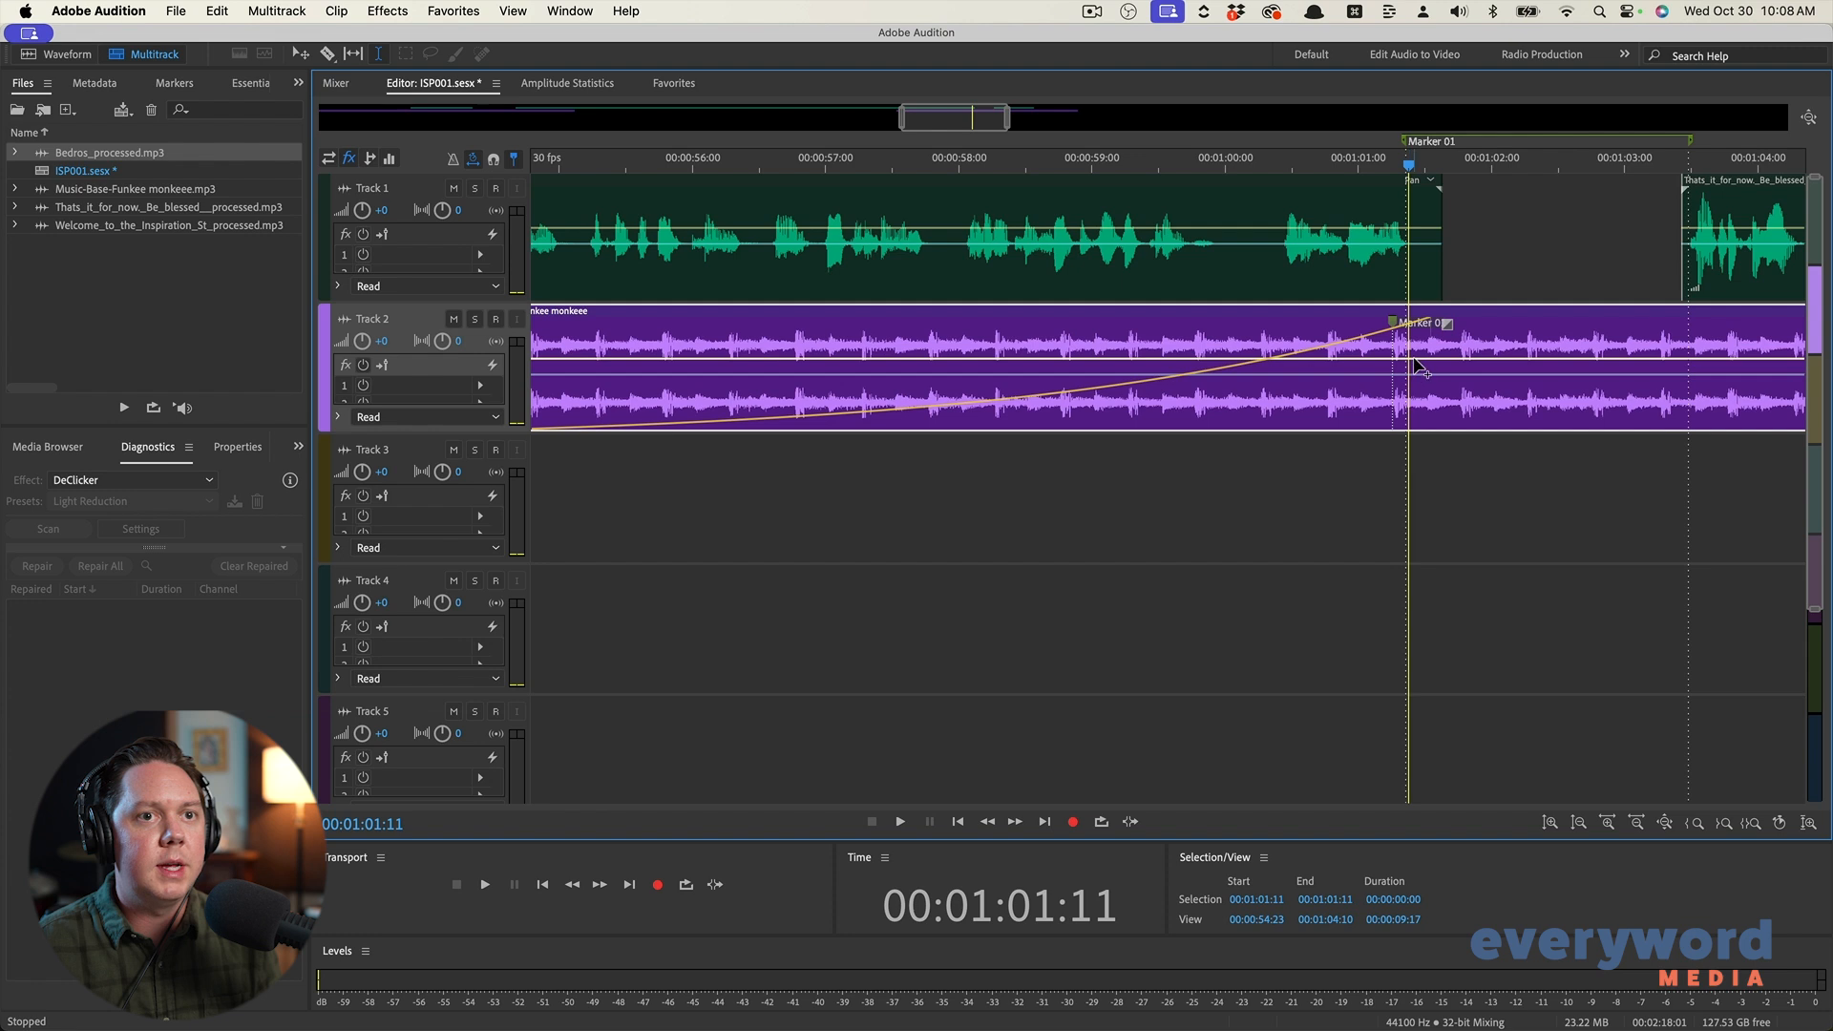
scroll(1414, 360, up, 1)
drag(1410, 363, 1352, 381)
scroll(1364, 382, down, 1)
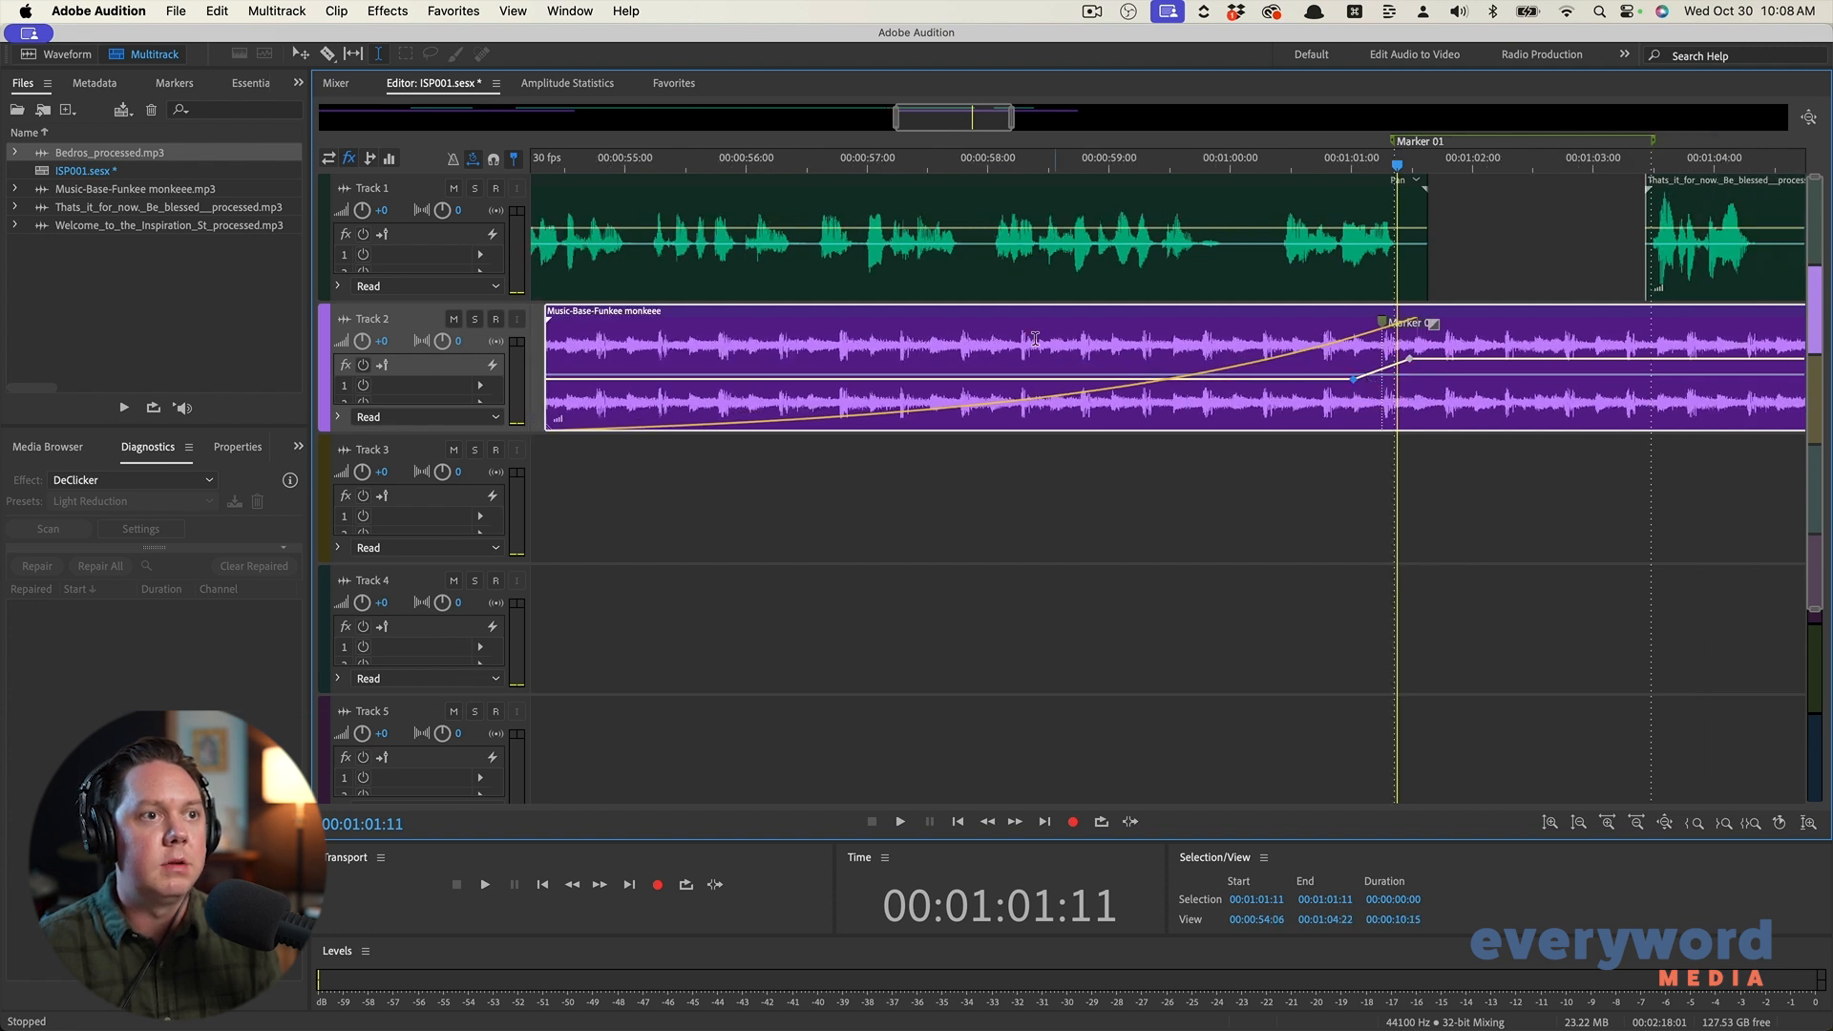
Play the outro transition from 00:00:55:09 and lower the music volume keyframe at about 00:01:01:14
click(663, 334)
key(space)
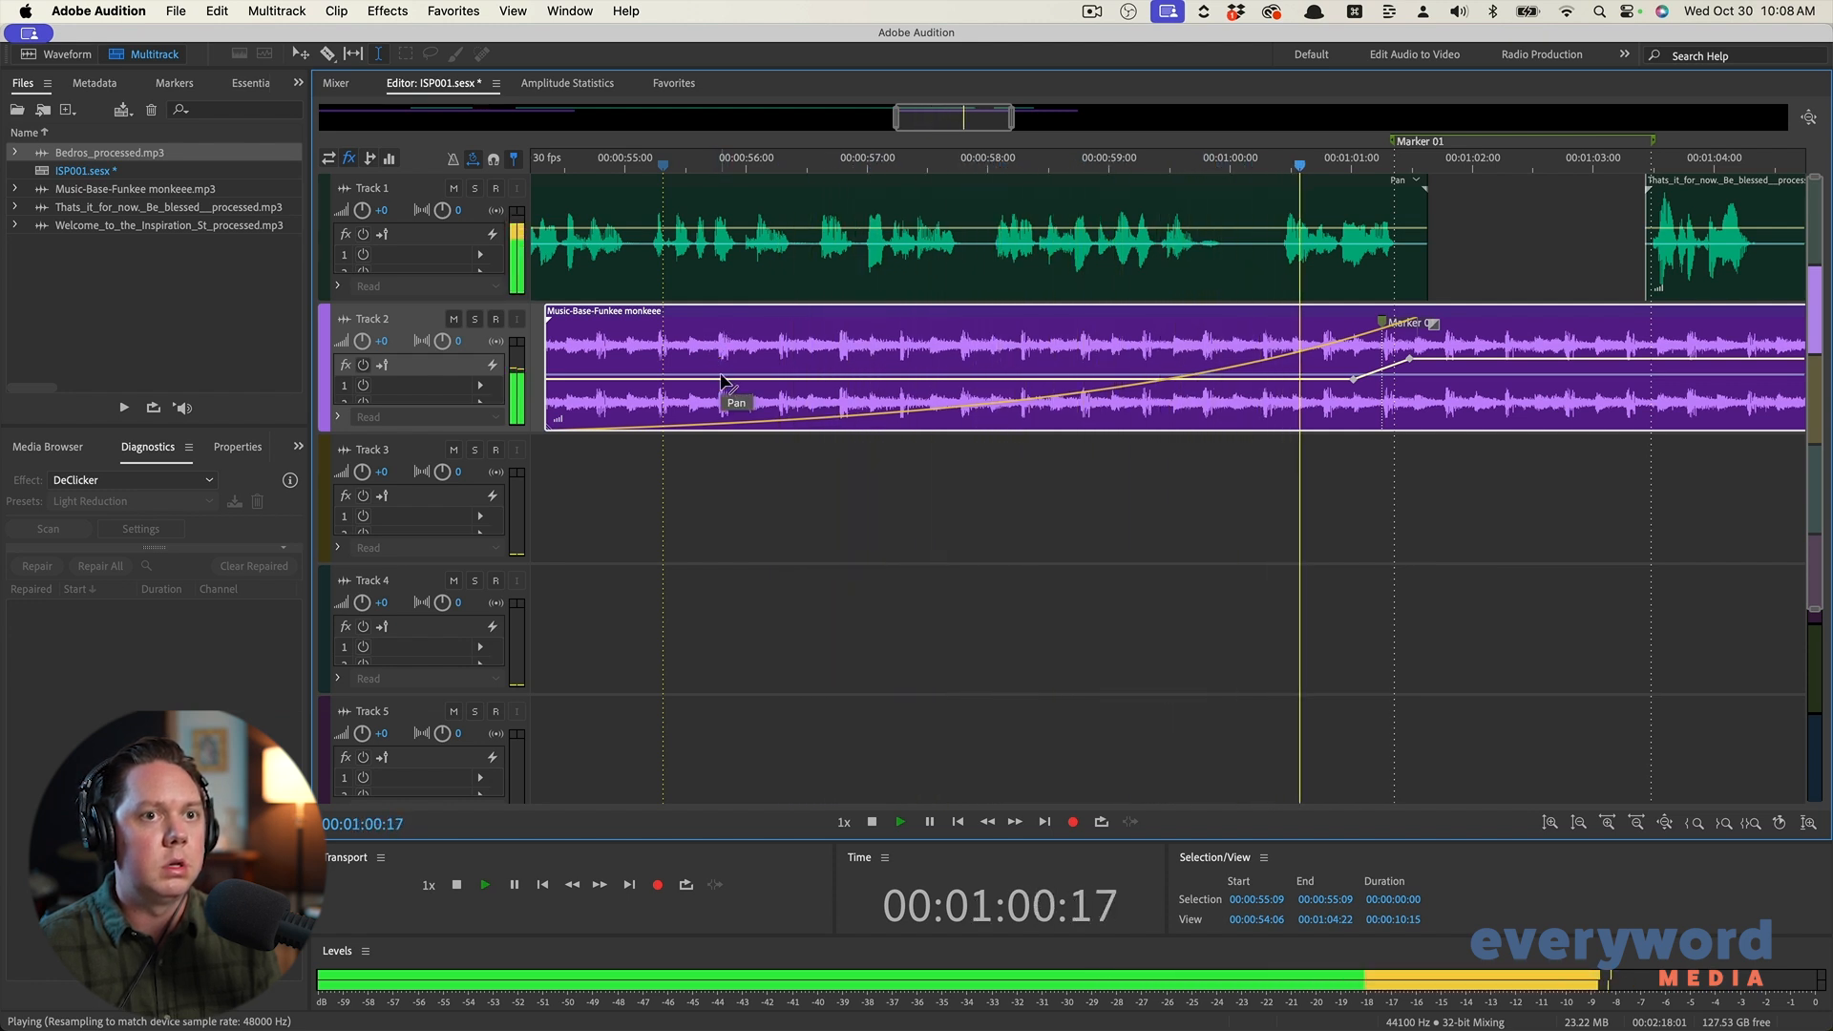
scroll(964, 372, down, 3)
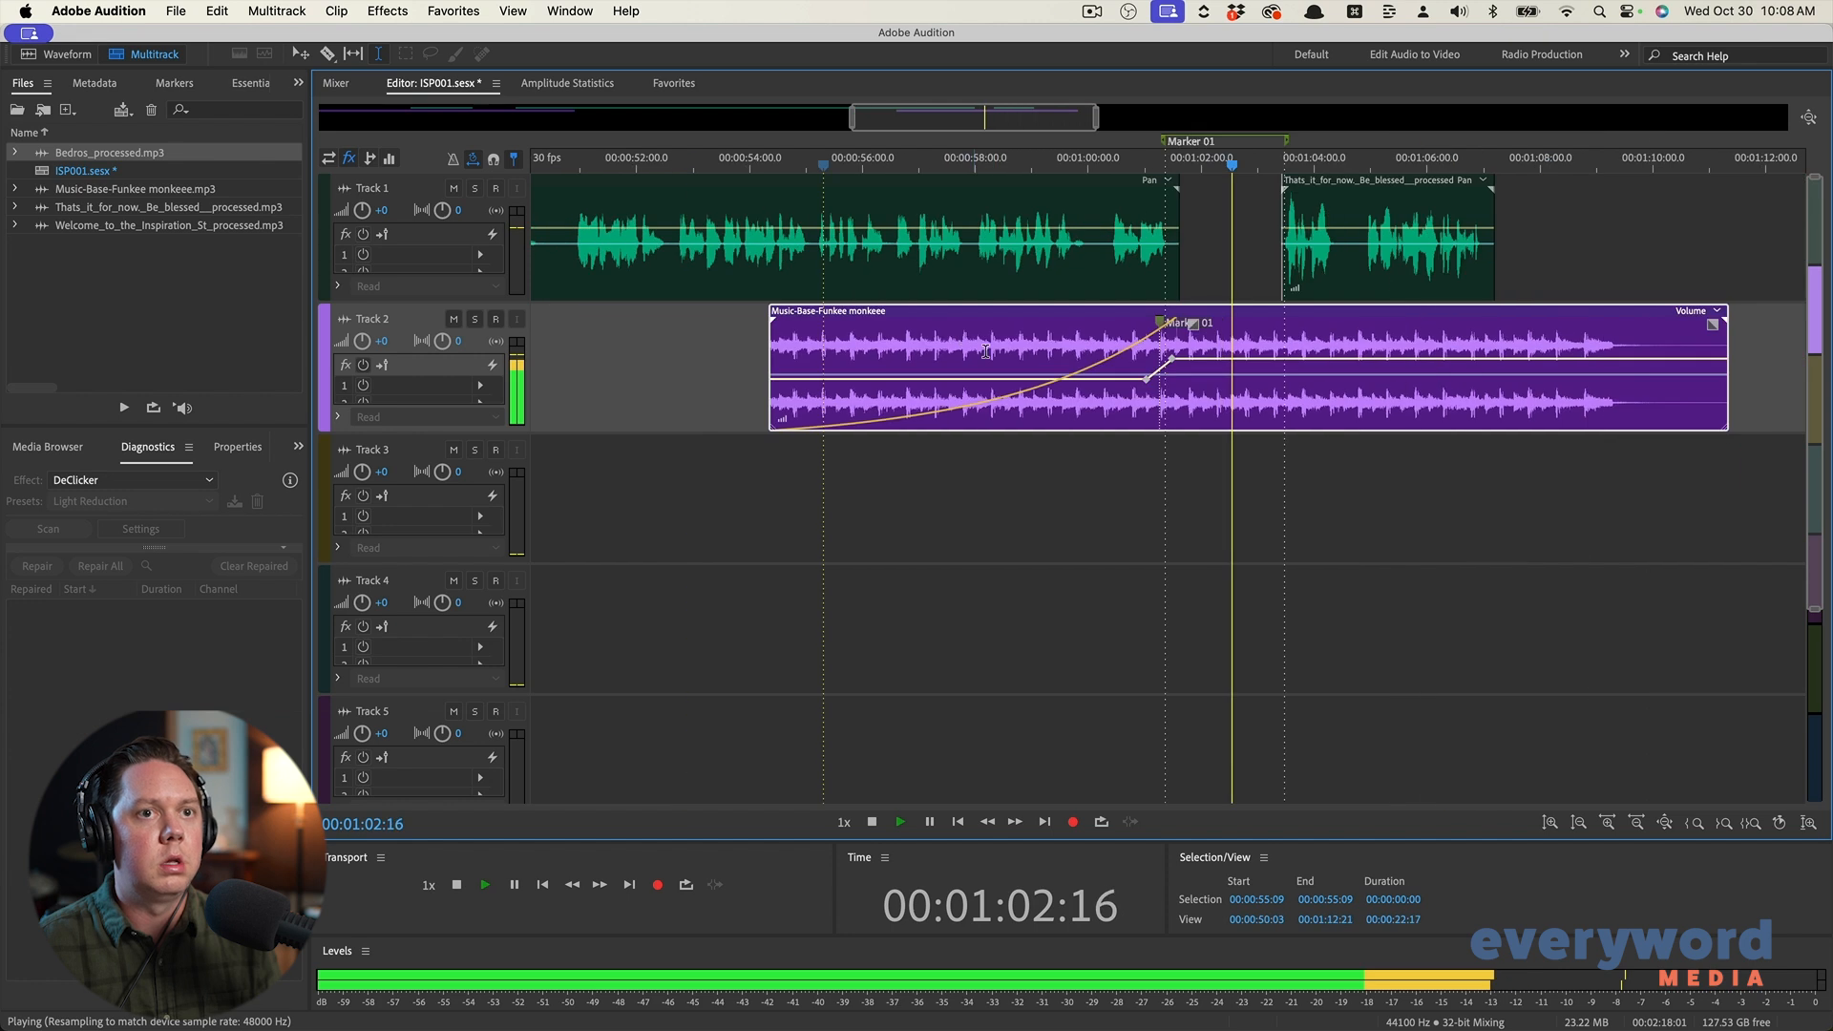
scroll(1161, 361, up, 3)
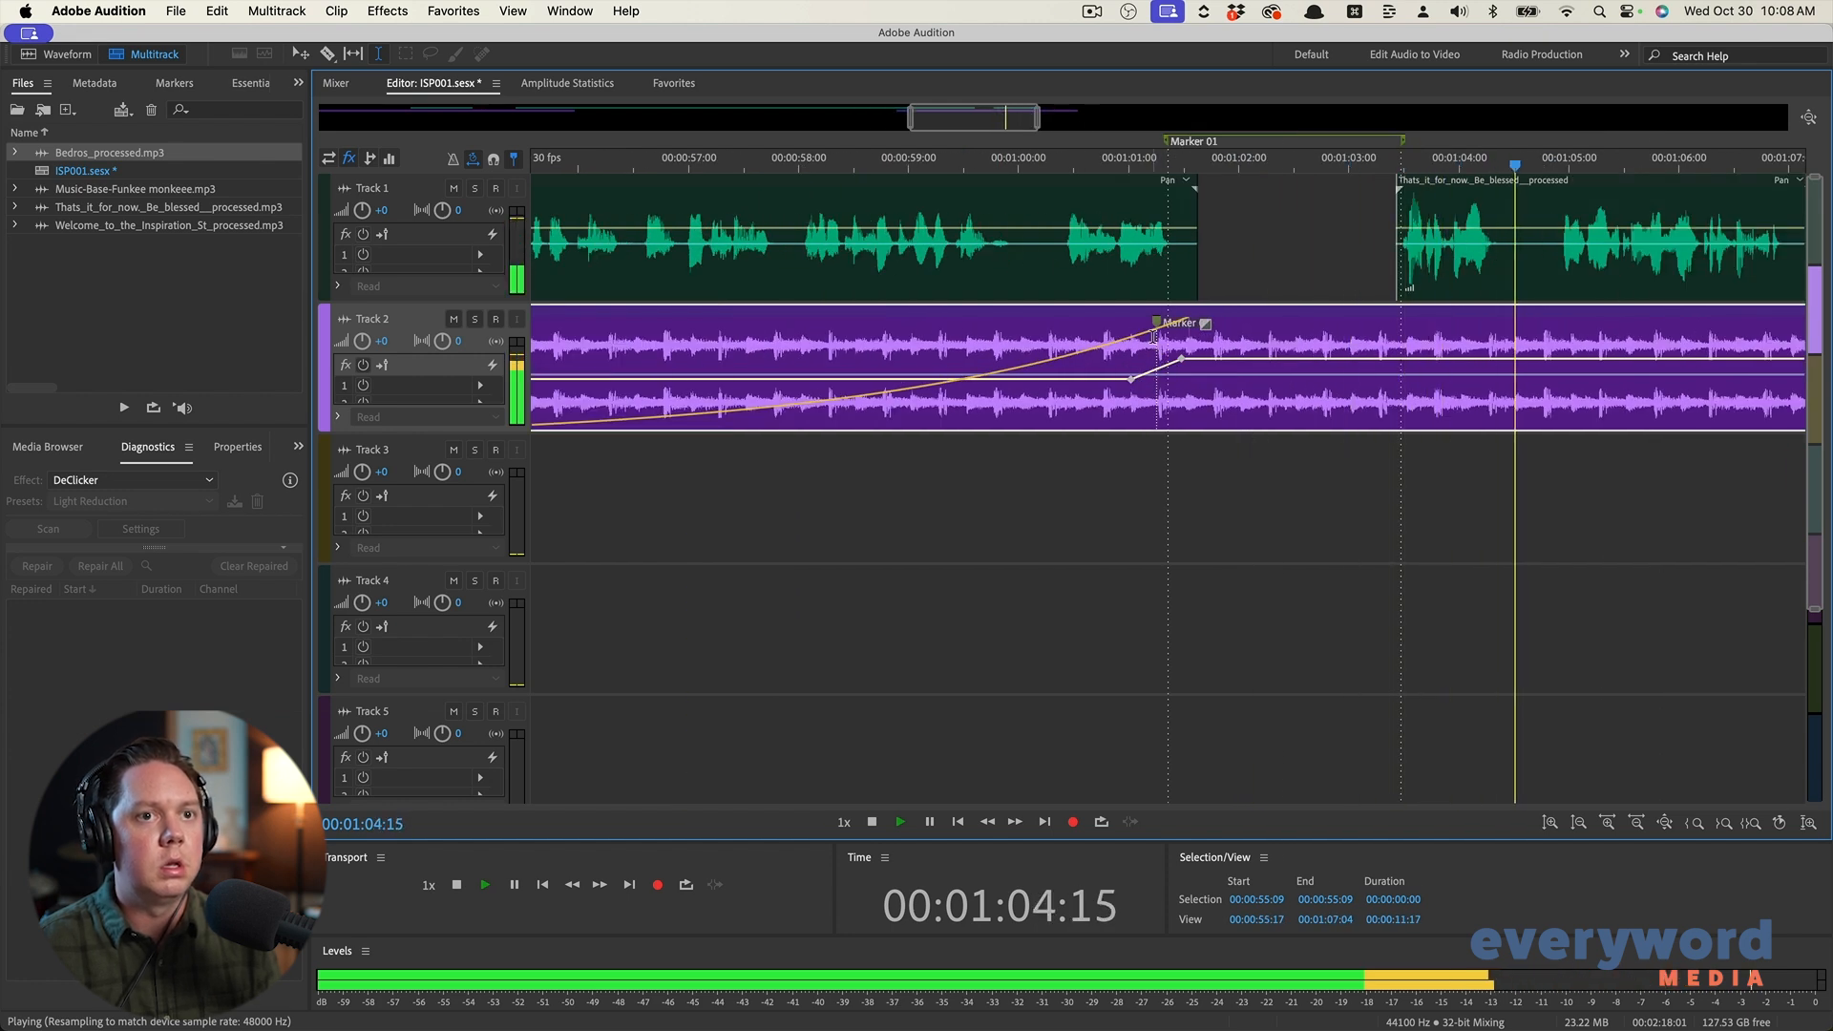
key(space)
drag(1184, 363, 1186, 378)
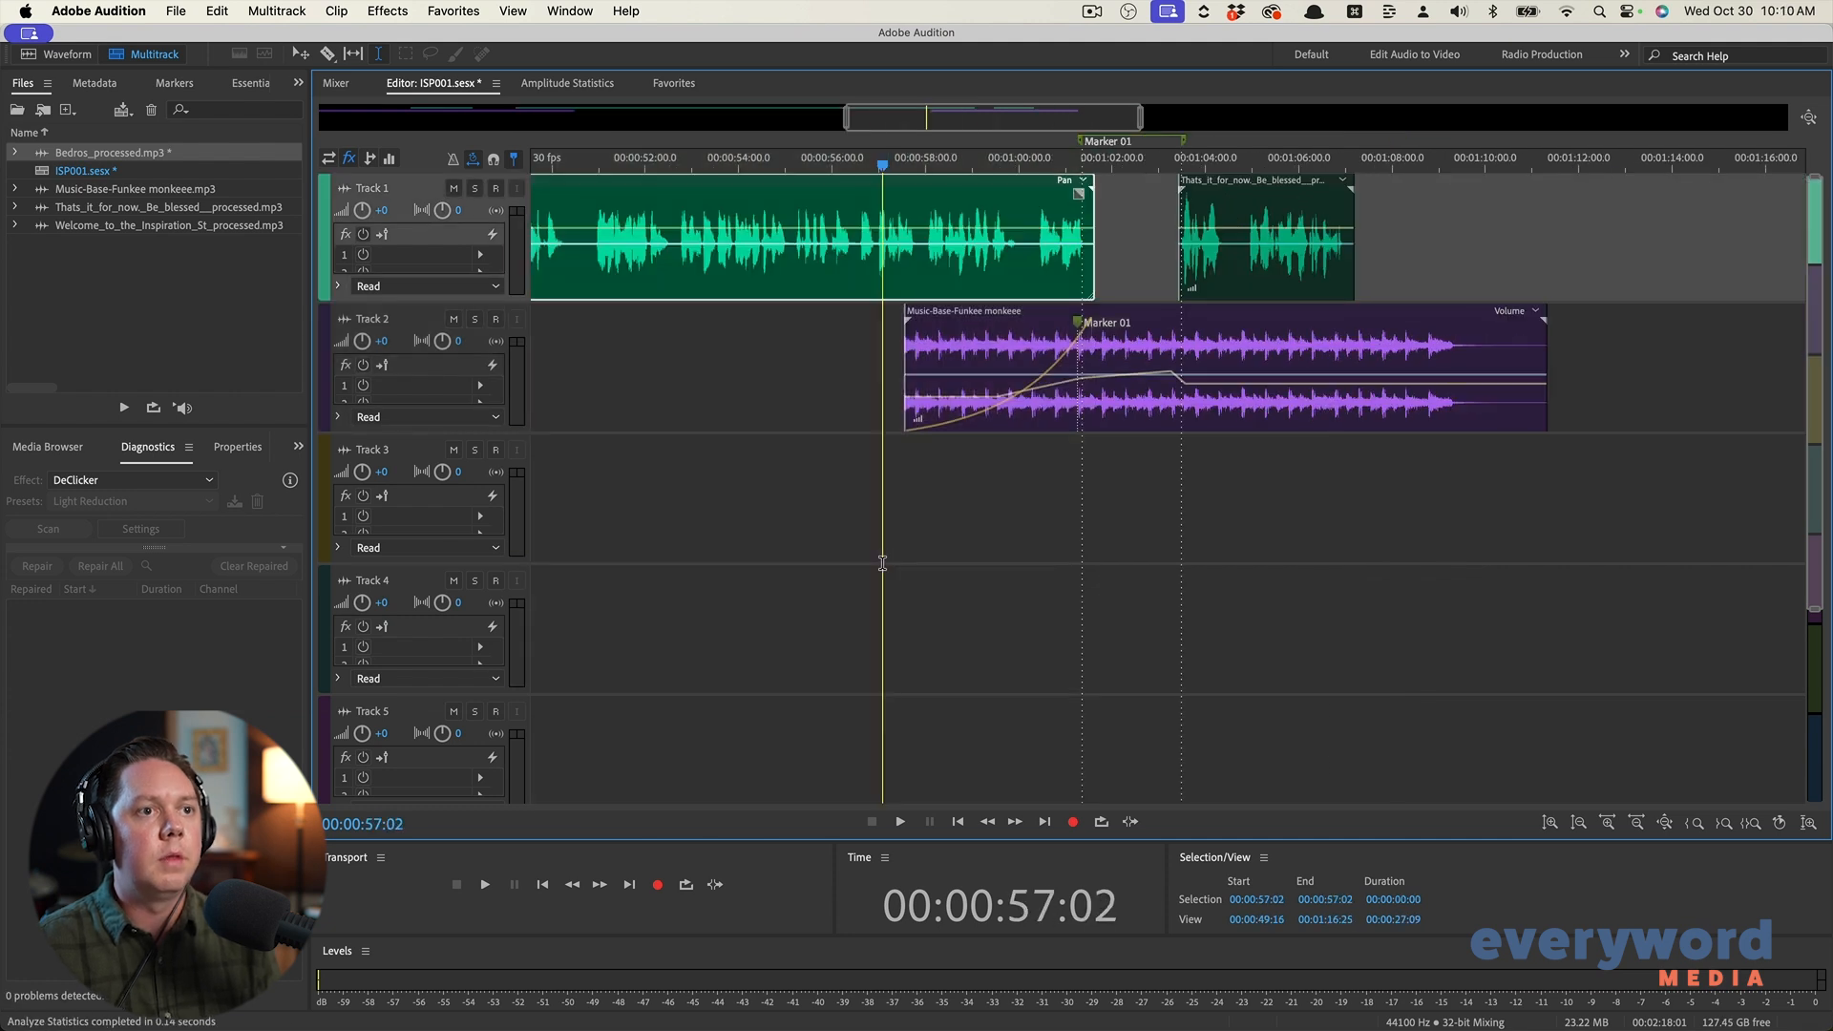
Play the outro from 00:00:57:02 through the closing voice clip to check the music levels
key(space)
scroll(888, 561, up, 3)
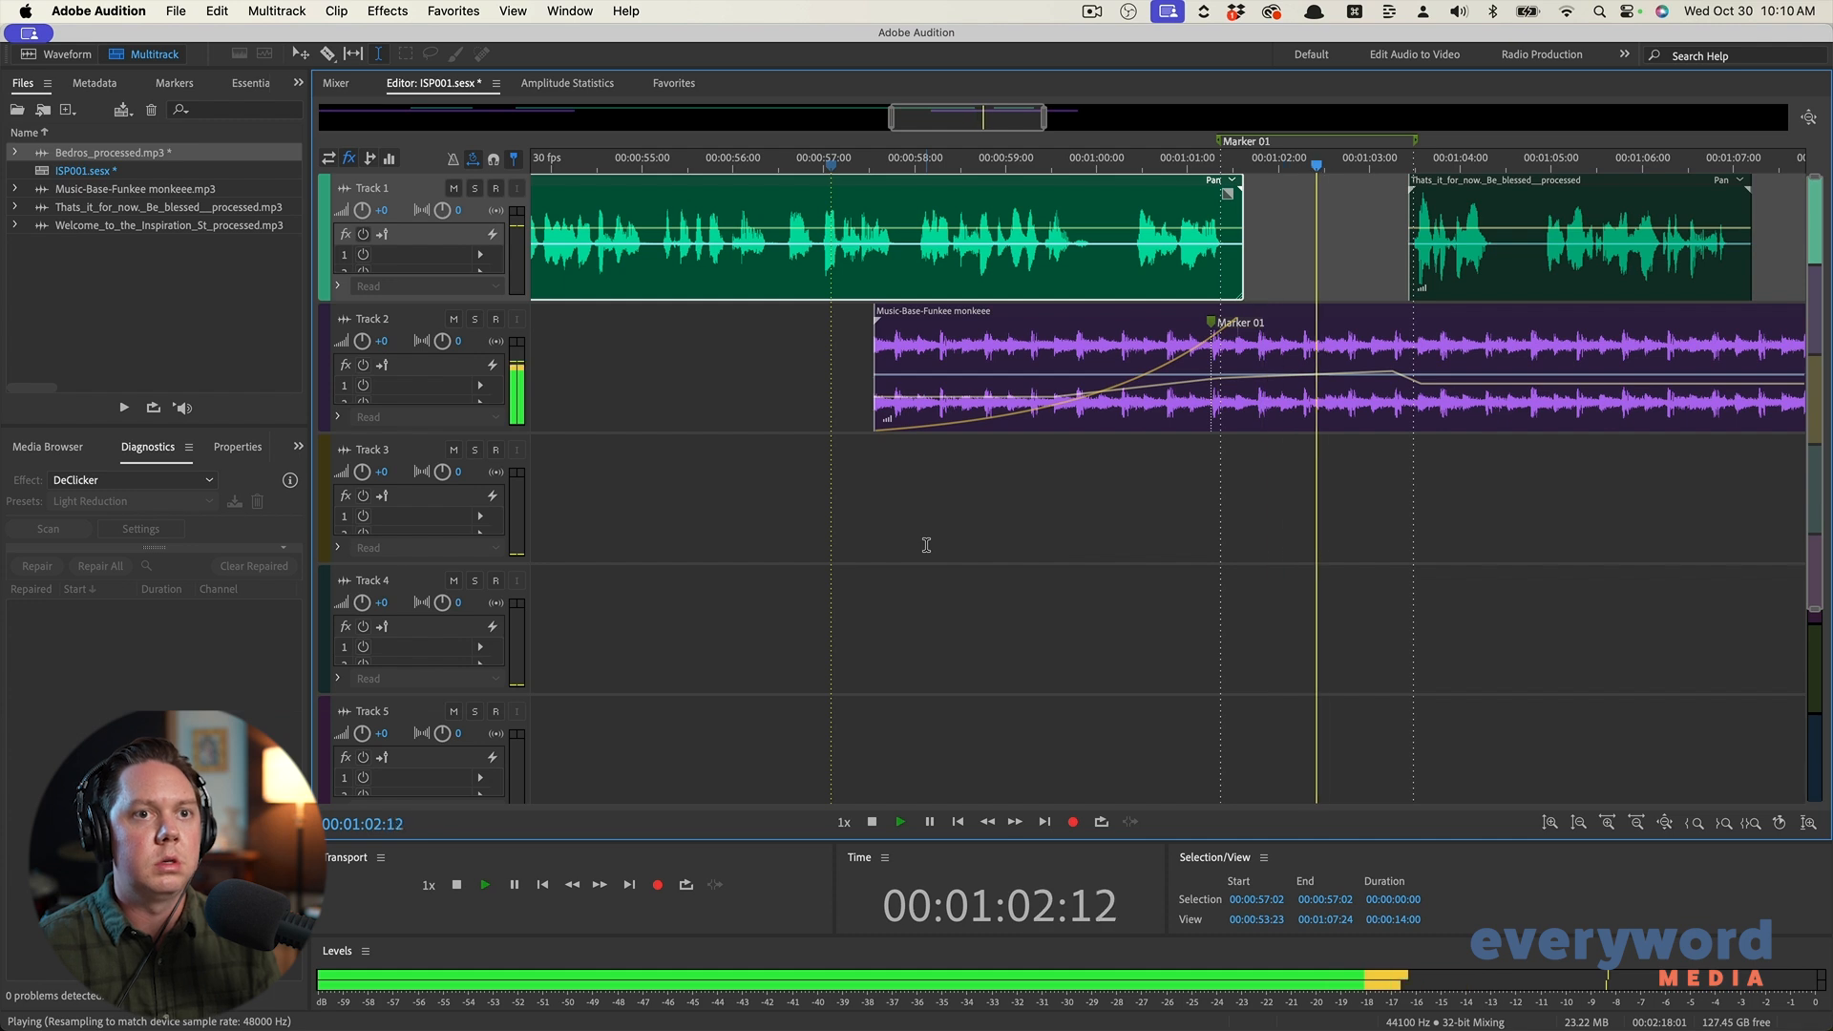
scroll(887, 519, down, 6)
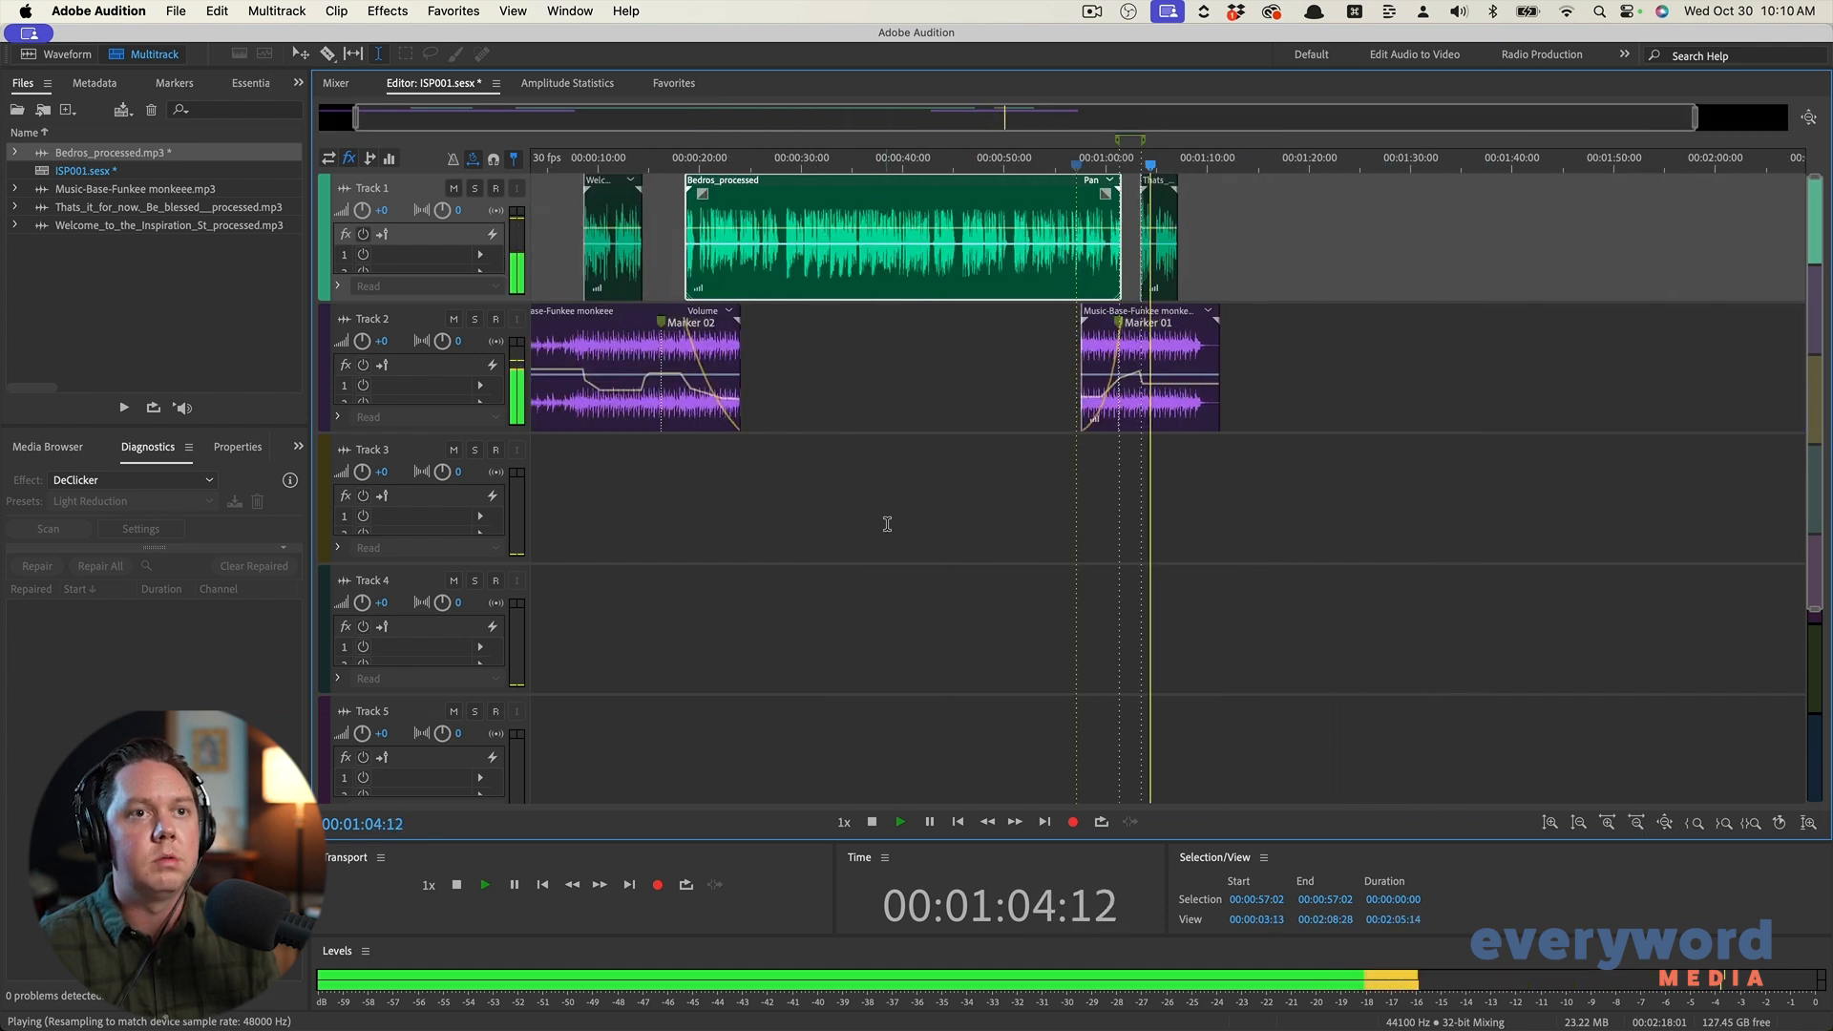
scroll(1384, 553, up, 4)
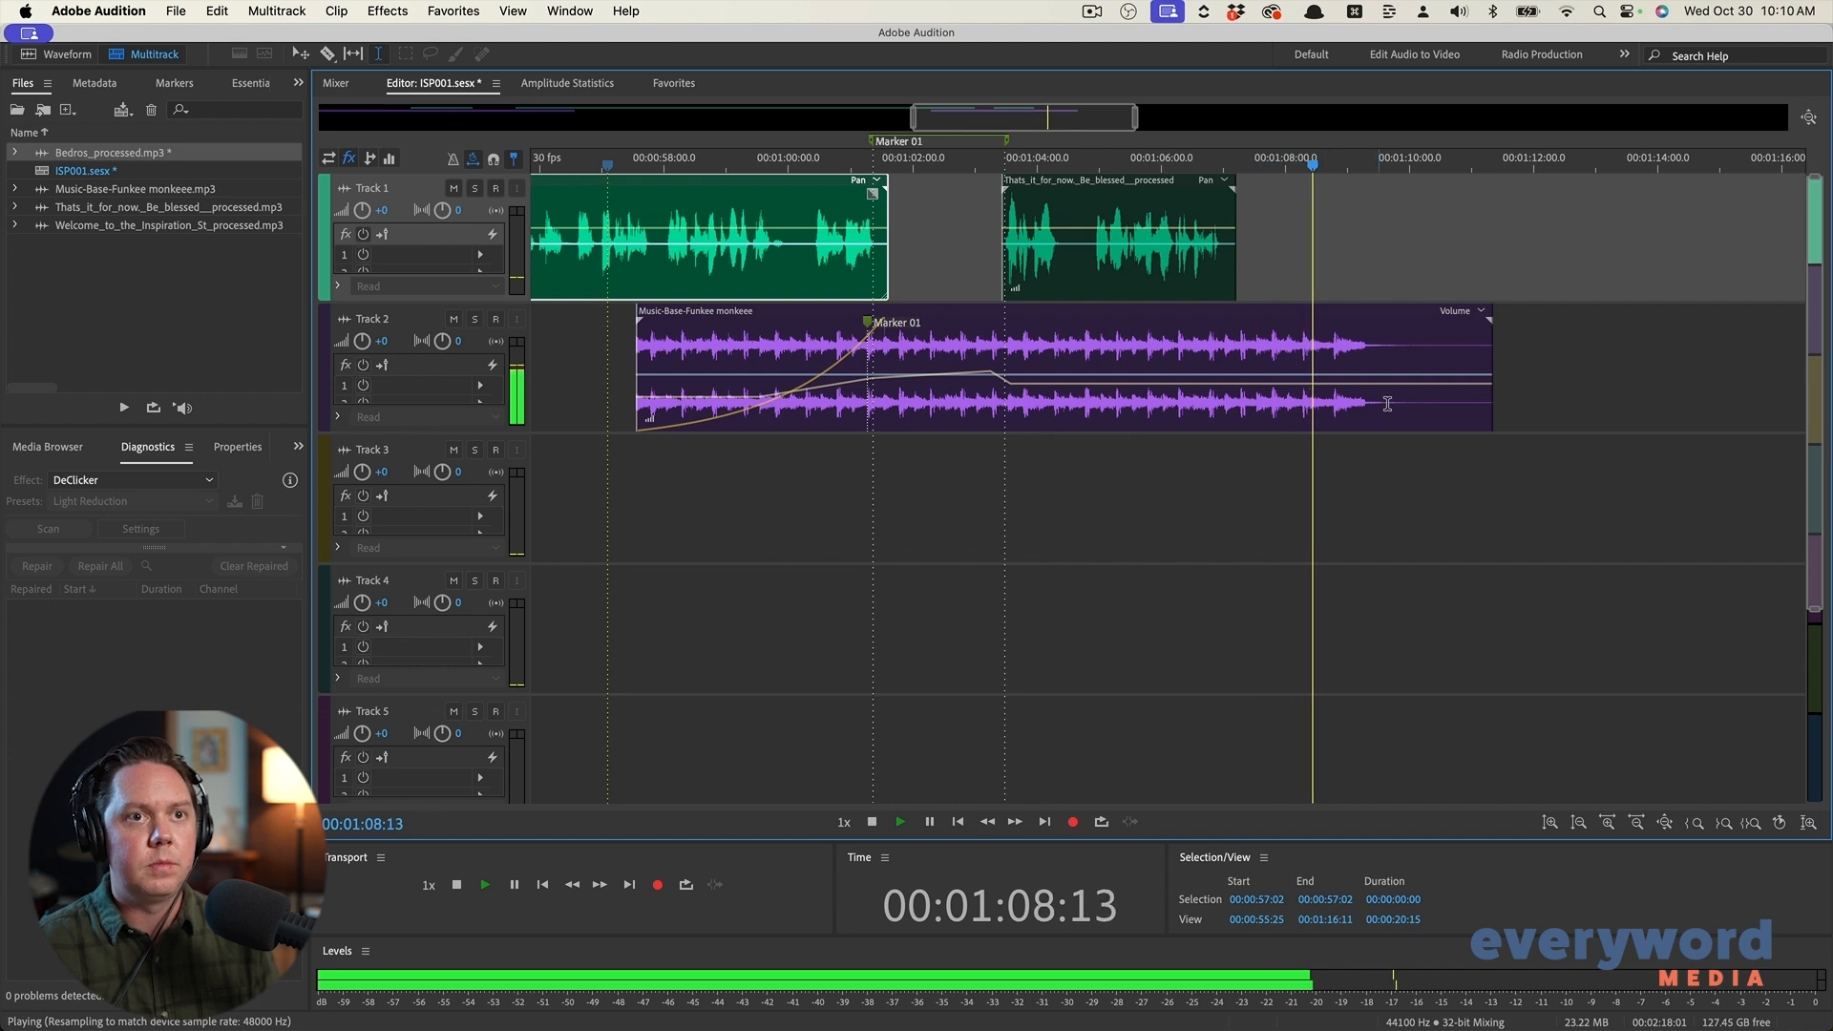
scroll(1413, 511, down, 8)
key(space)
Select the whole session from 00:00:00:00 to about 00:01:18:05 and bounce the selected clips to a new track
click(1322, 381)
drag(1252, 398, 416, 229)
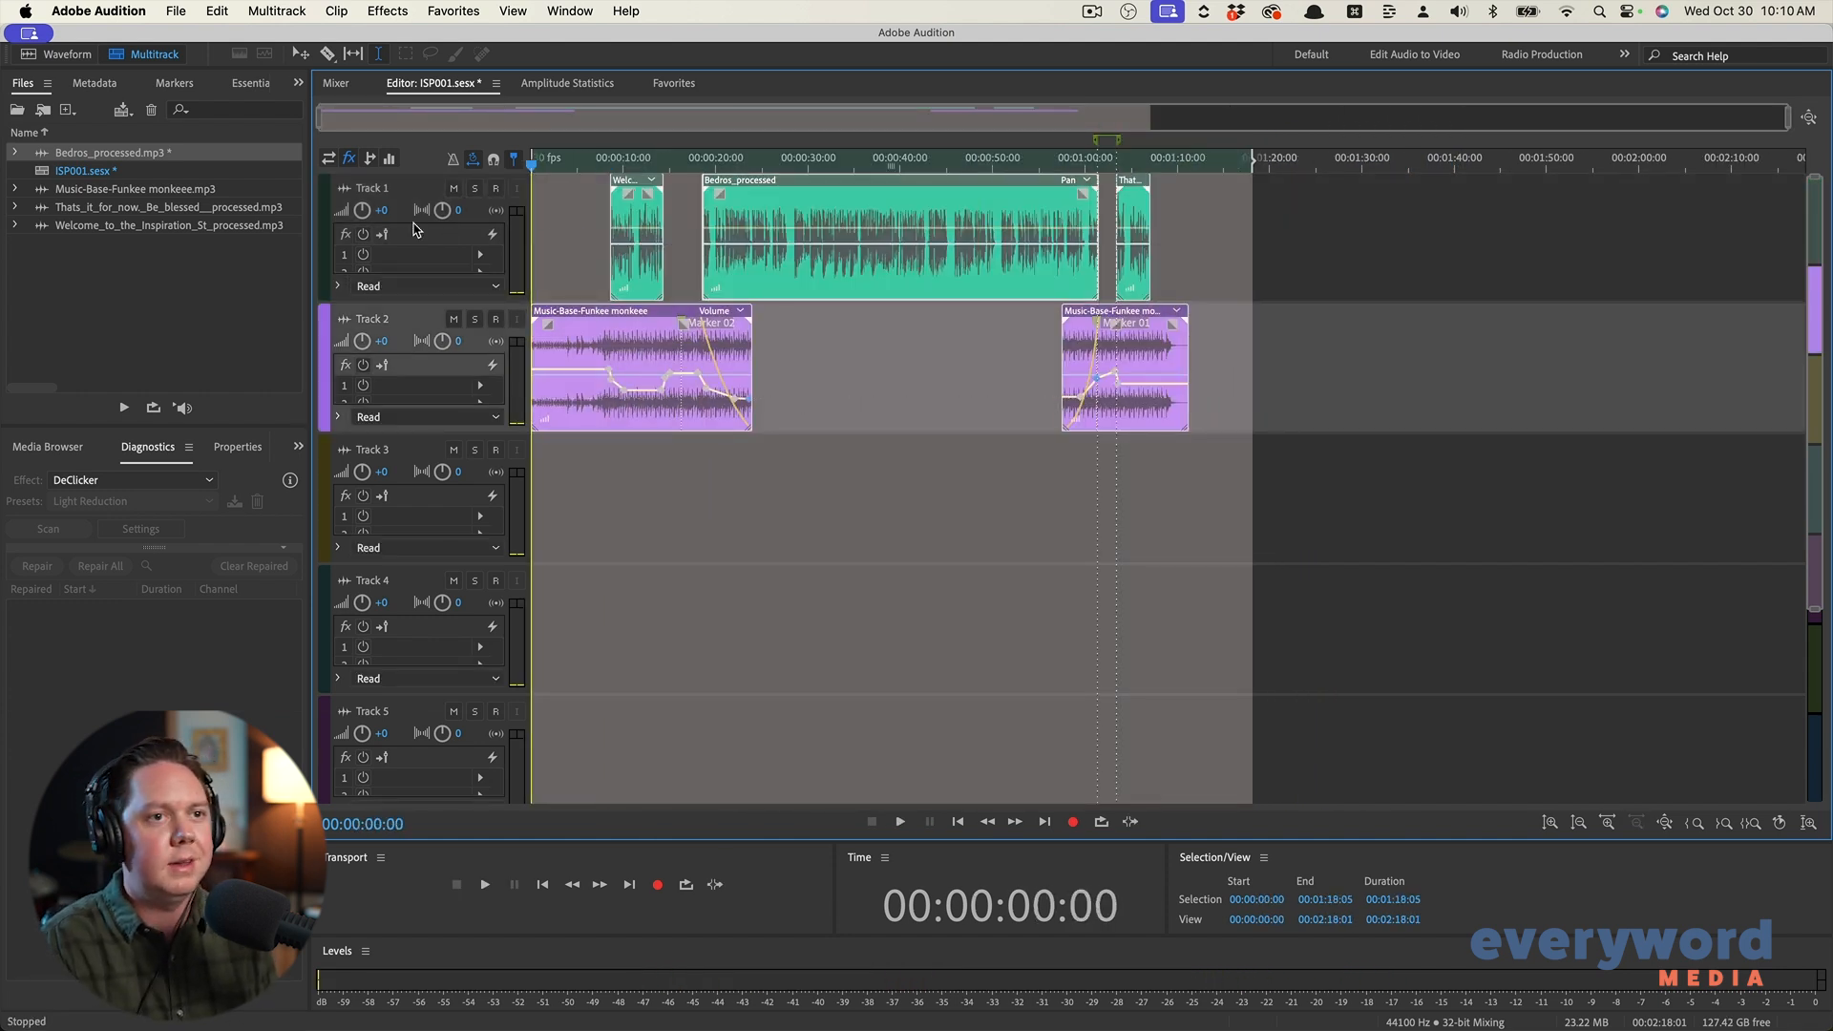
key(super+b)
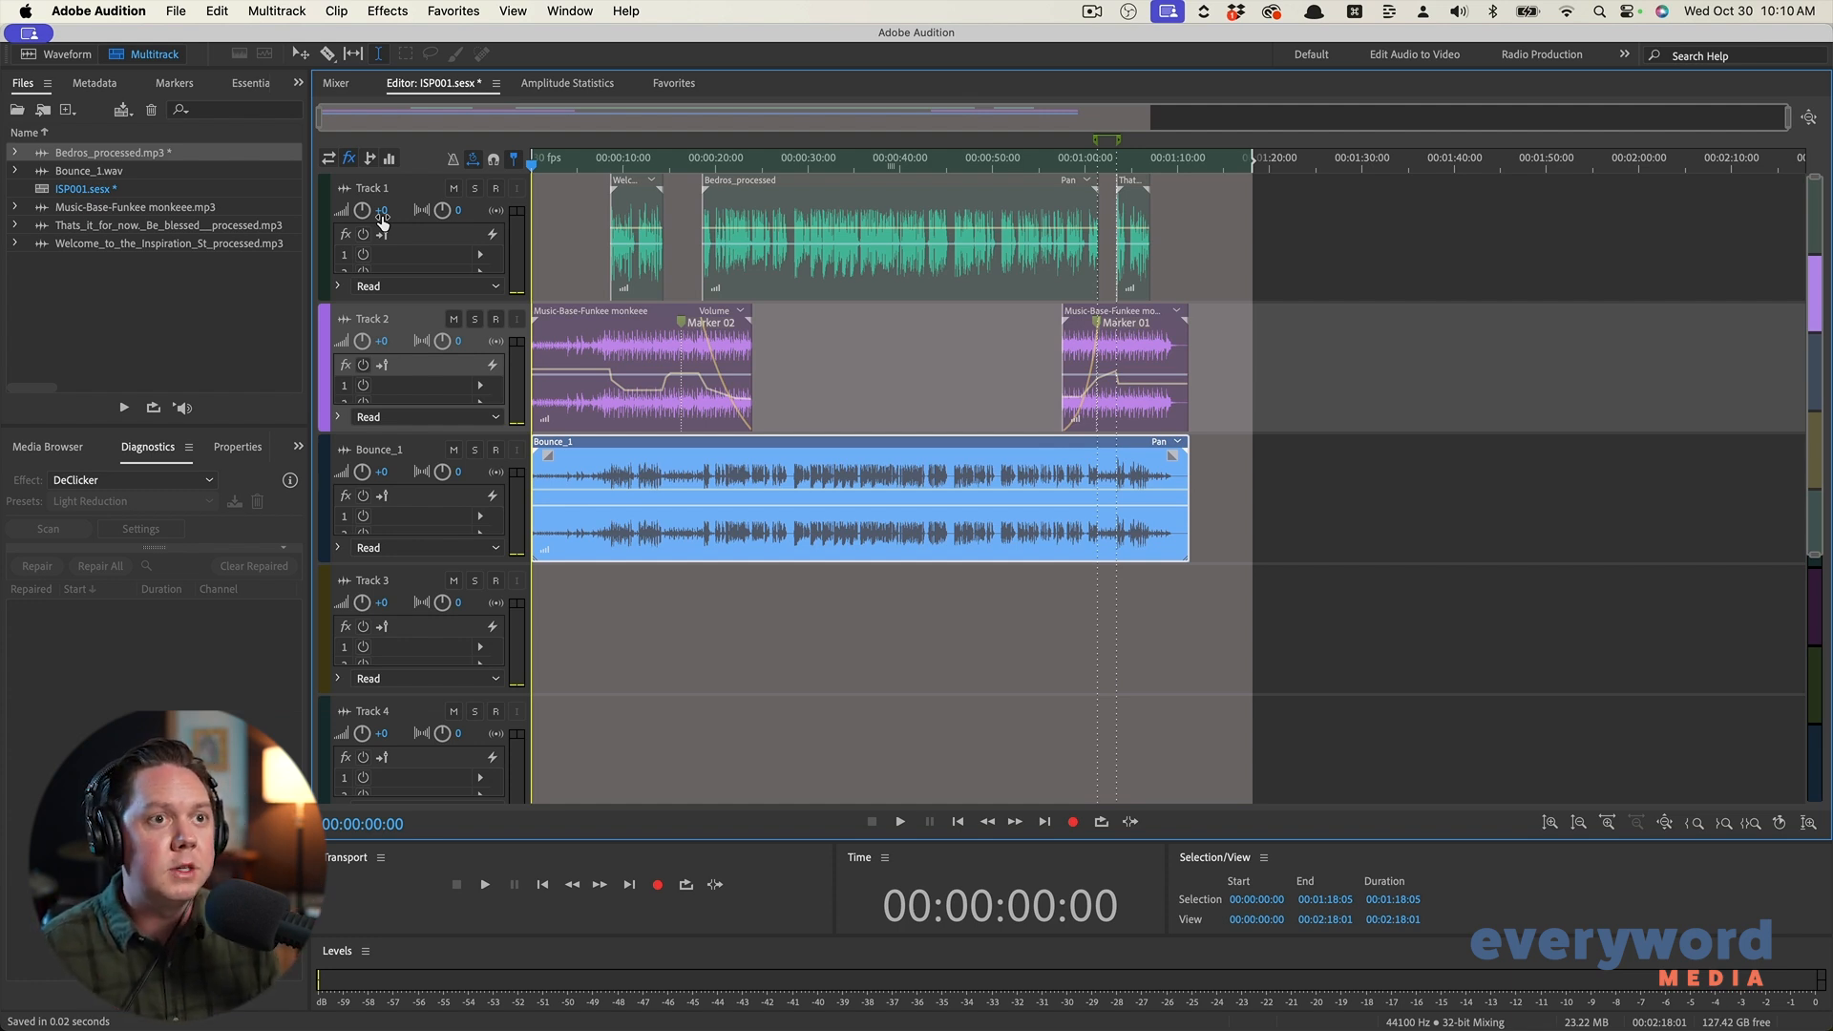
Delete the bounced Bounce_1 track from the session
click(1222, 378)
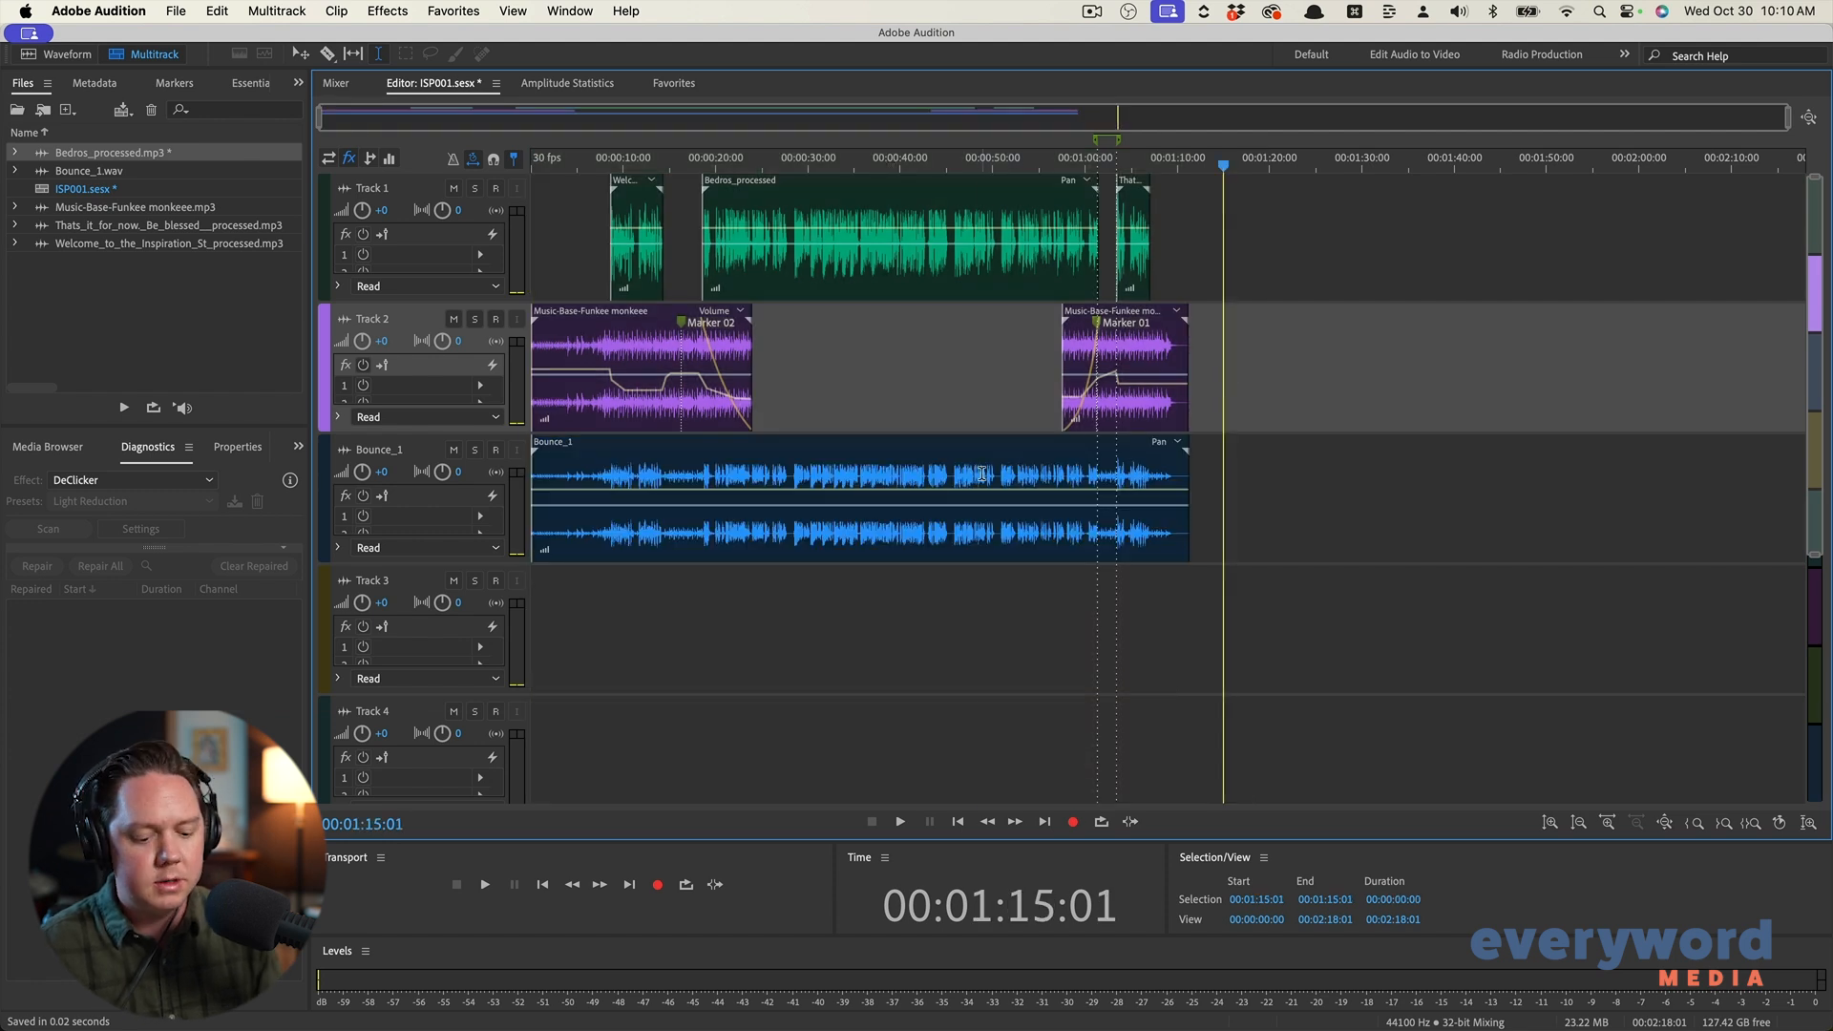
click(982, 473)
key(Delete)
click(712, 493)
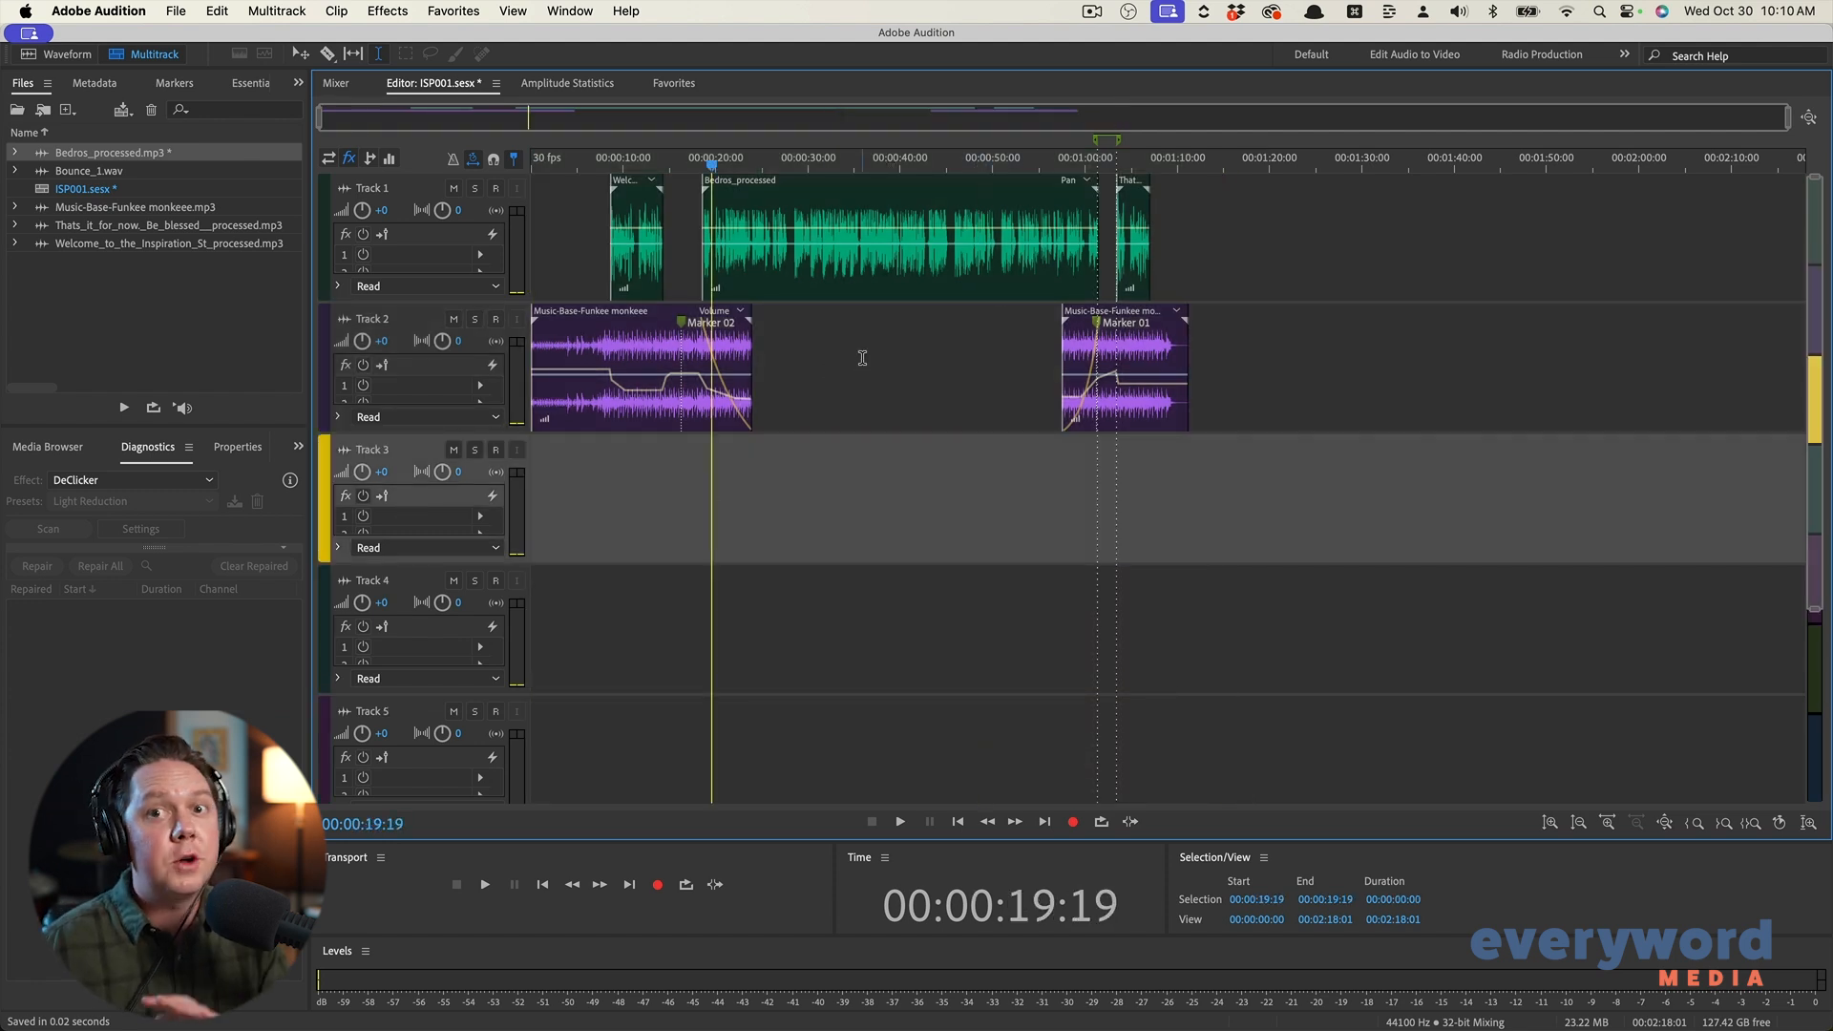
click(862, 359)
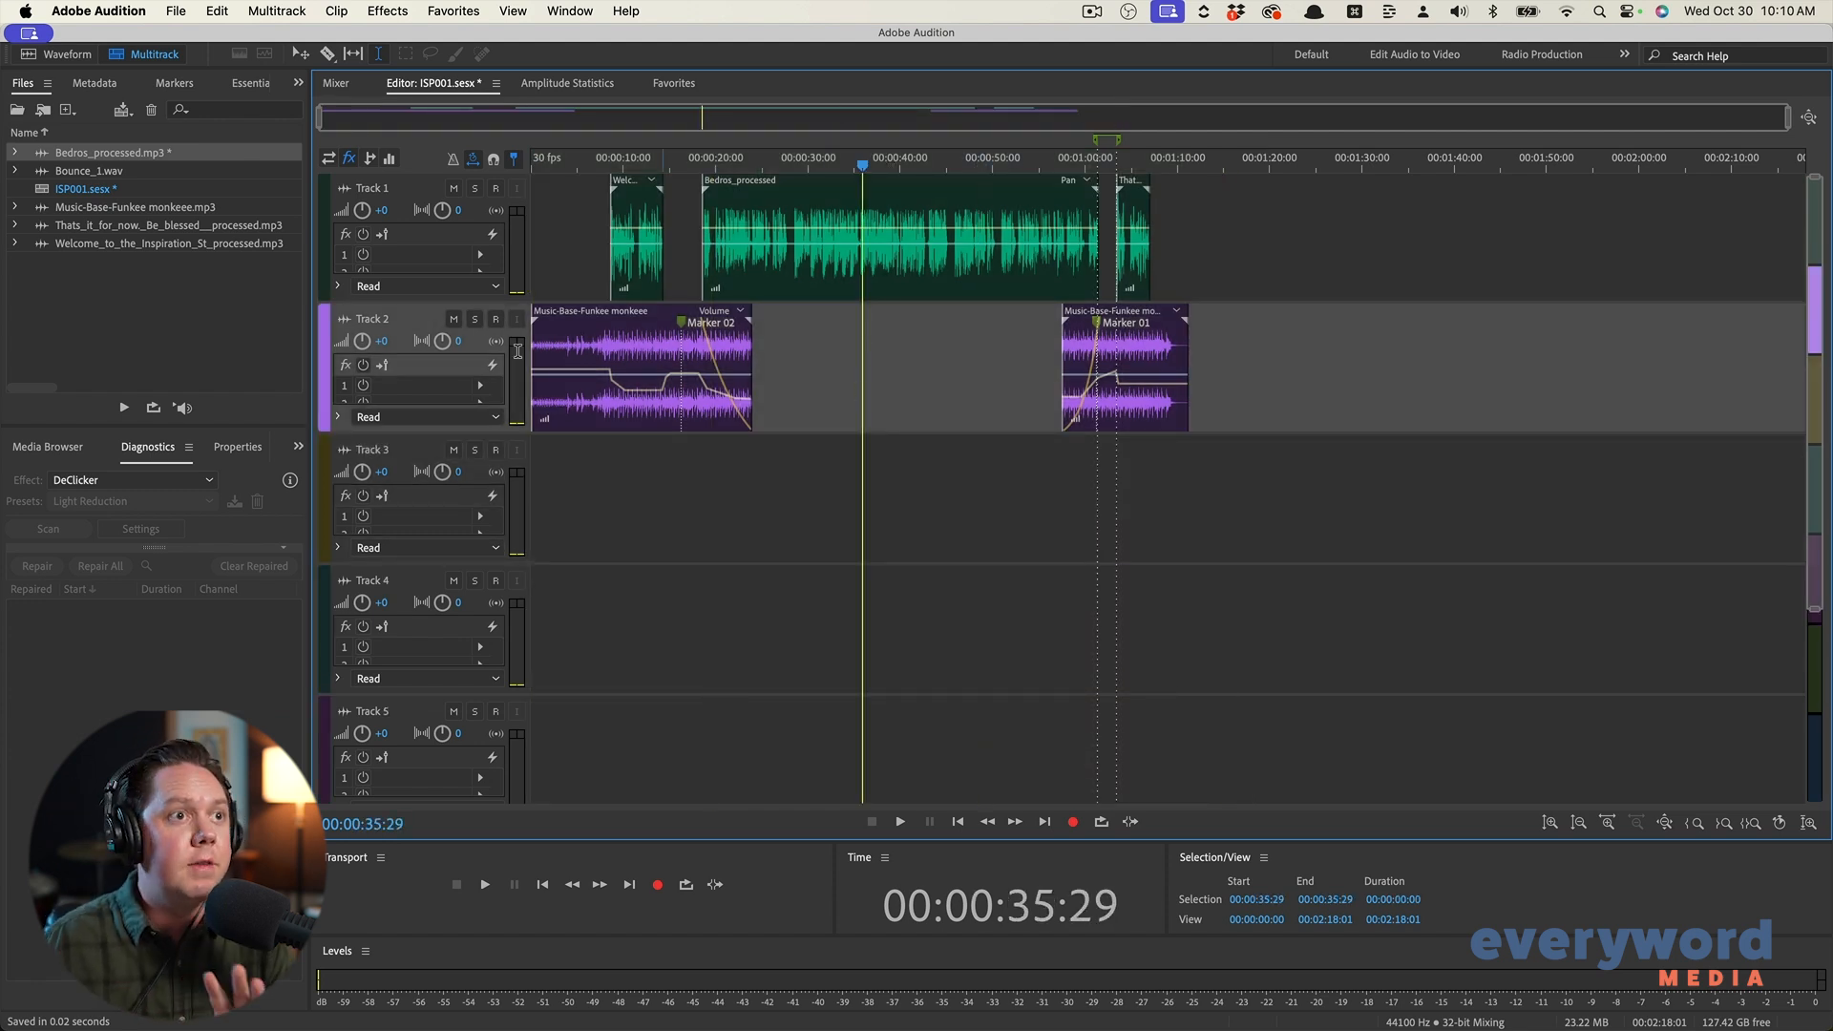
Select the whole session from 00:00:00:00 to about 00:01:26:25 and bounce only the selected clips to a new track
scroll(381, 331, up, 1)
scroll(703, 337, up, 2)
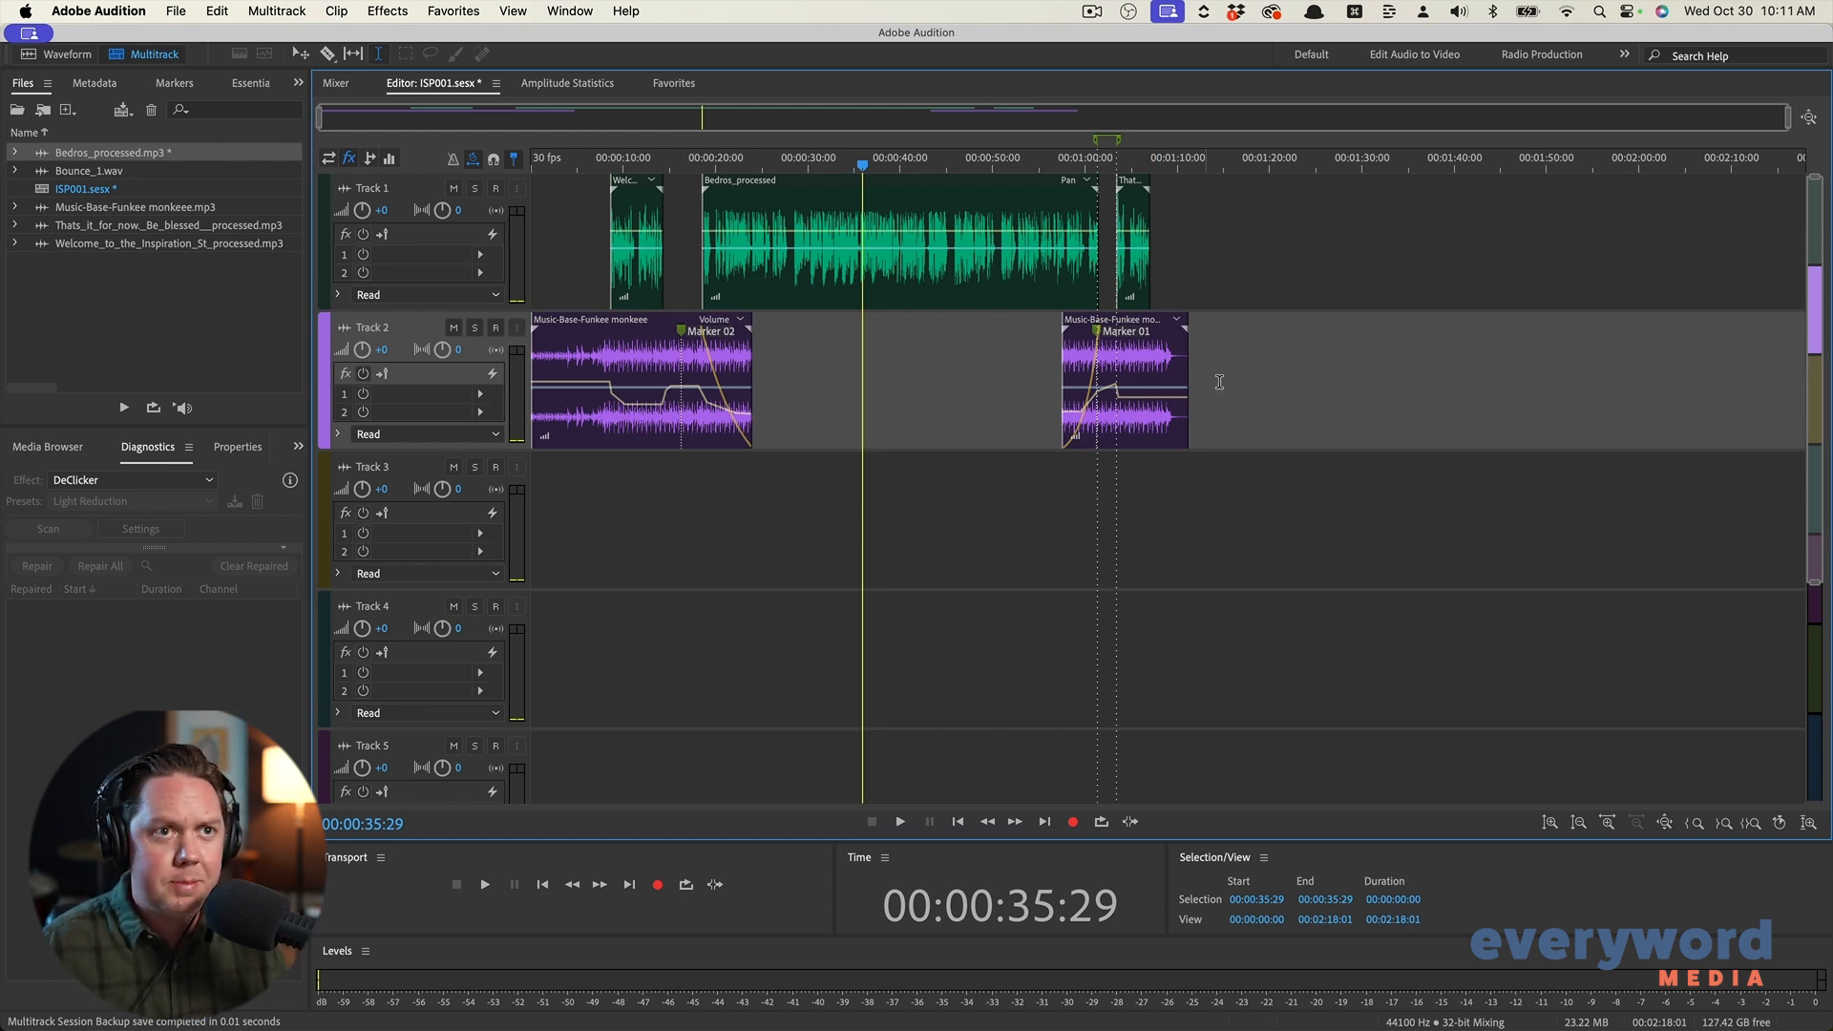
click(1247, 369)
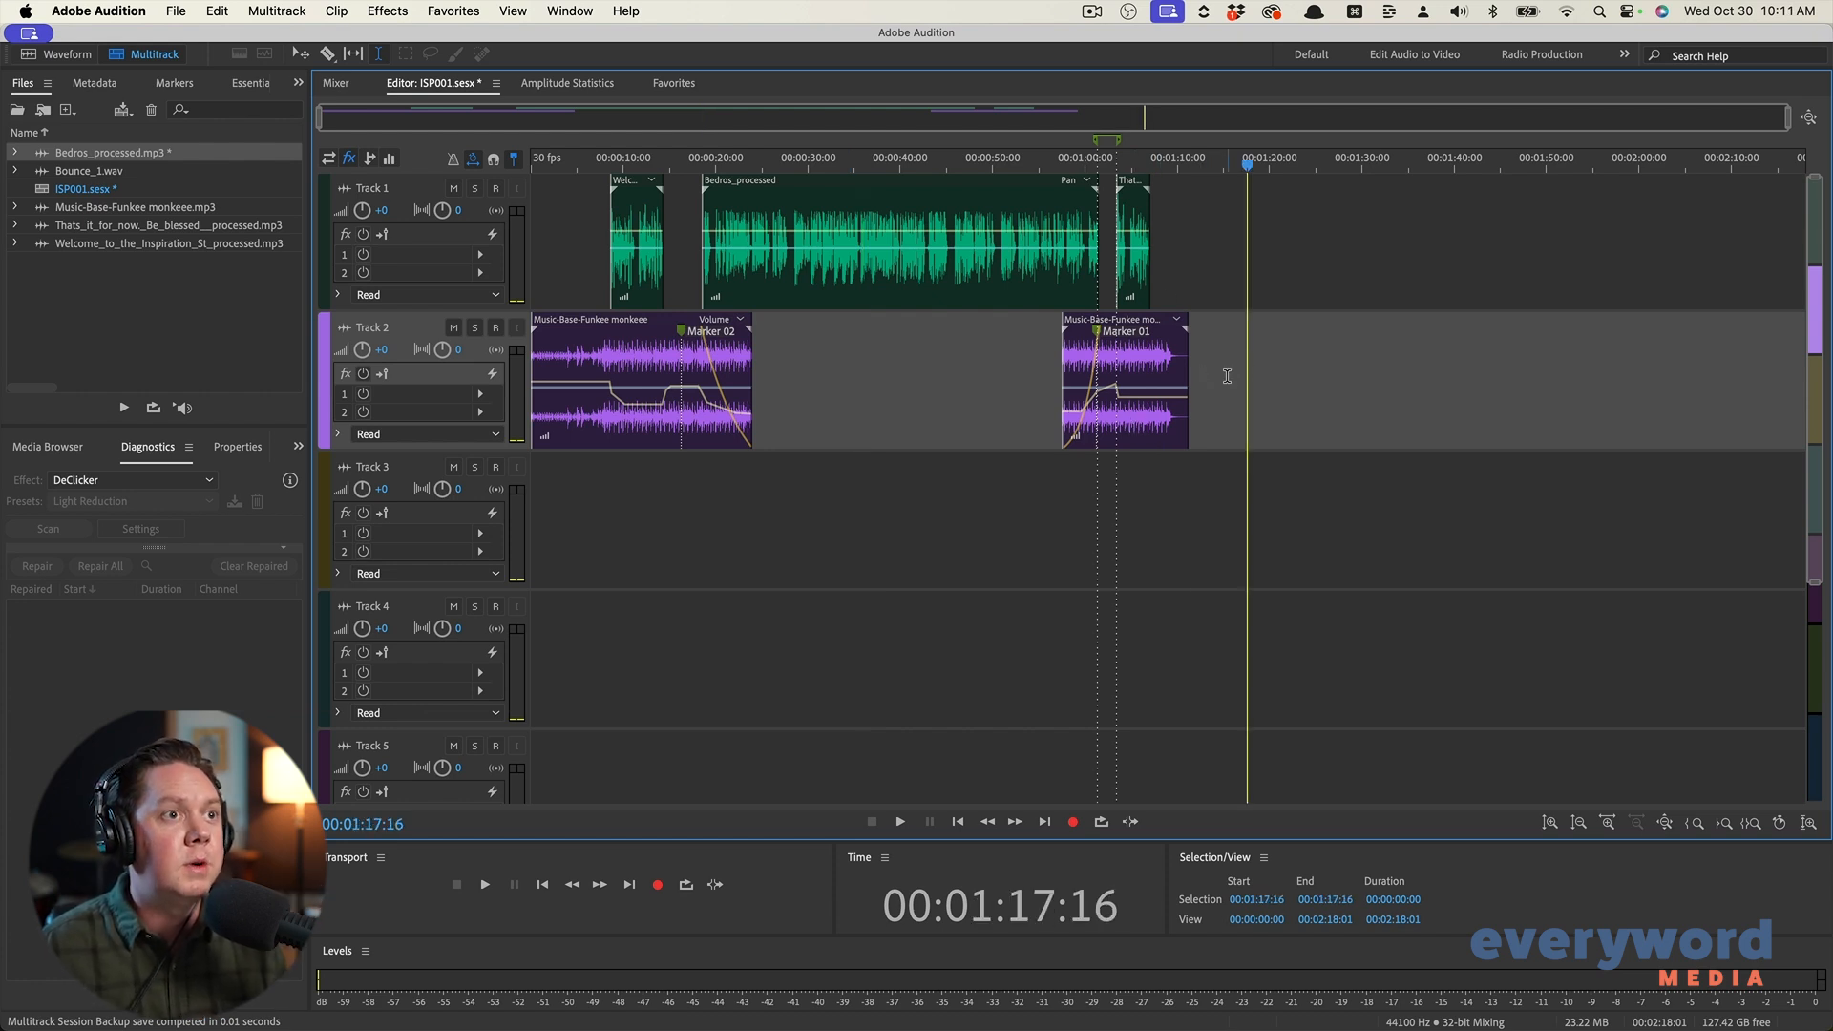
drag(1227, 376, 479, 226)
click(290, 12)
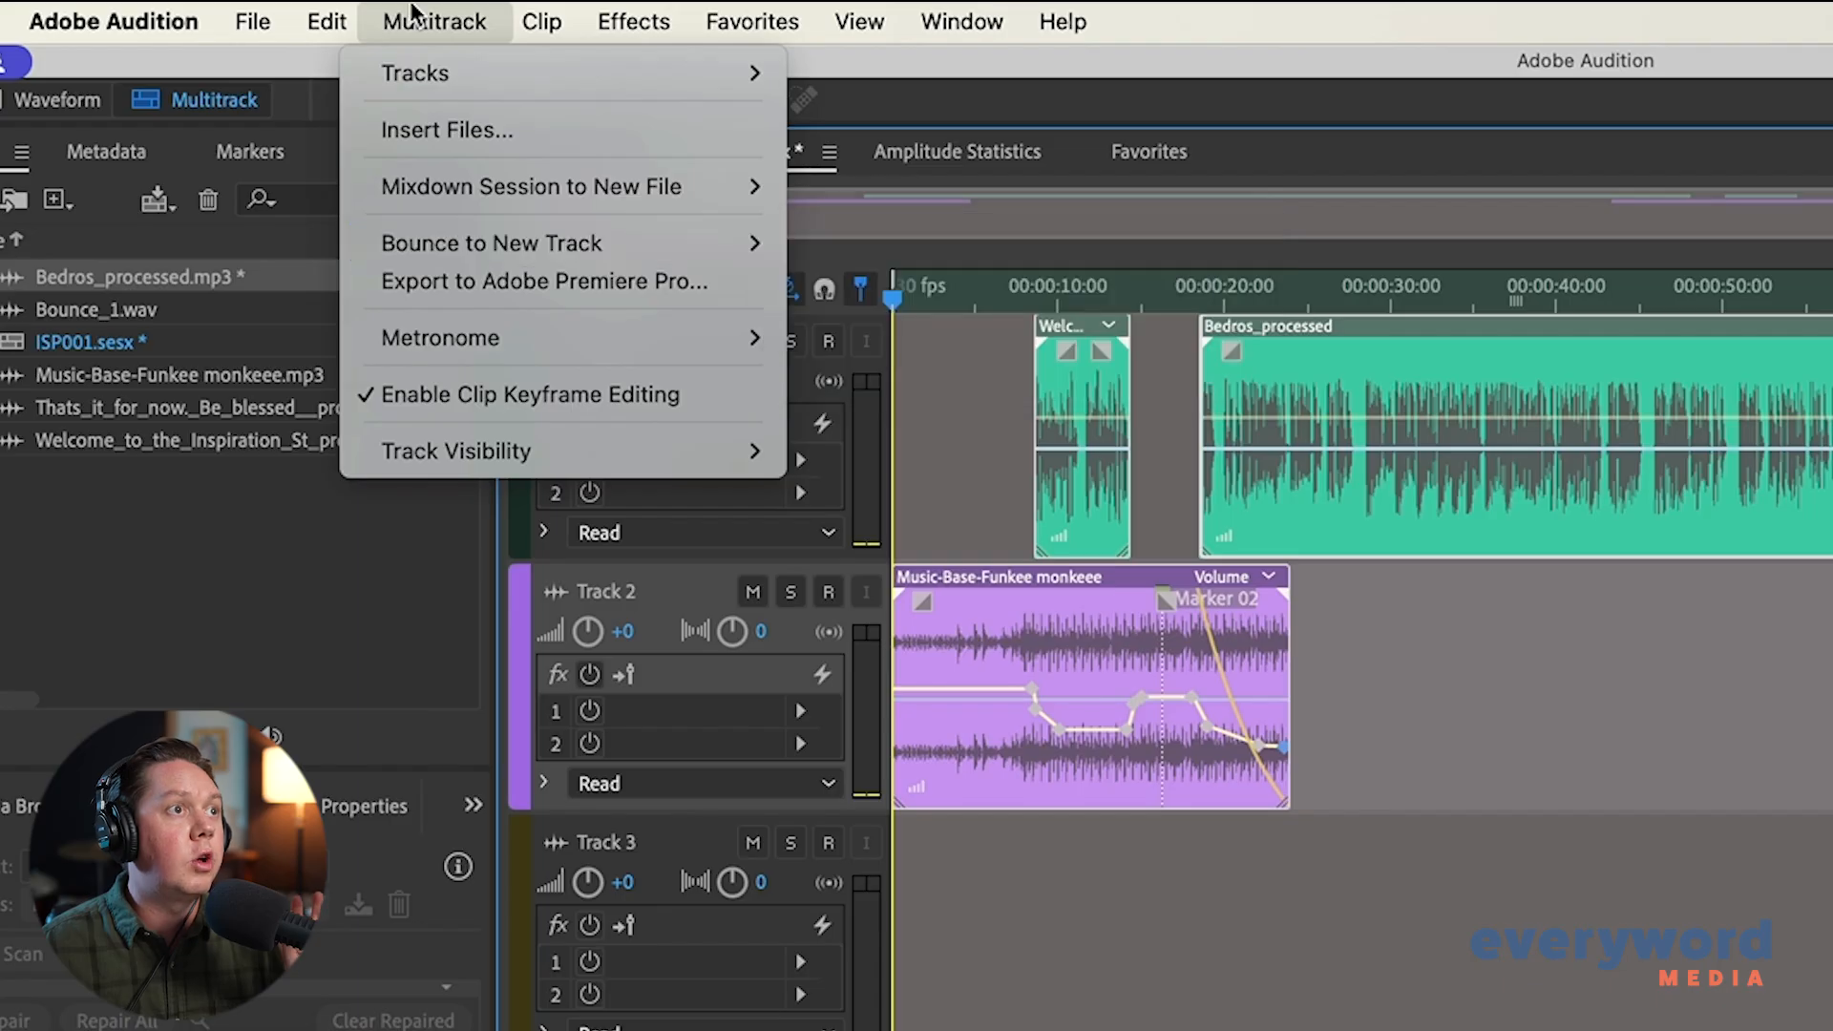
mouse_move(482, 253)
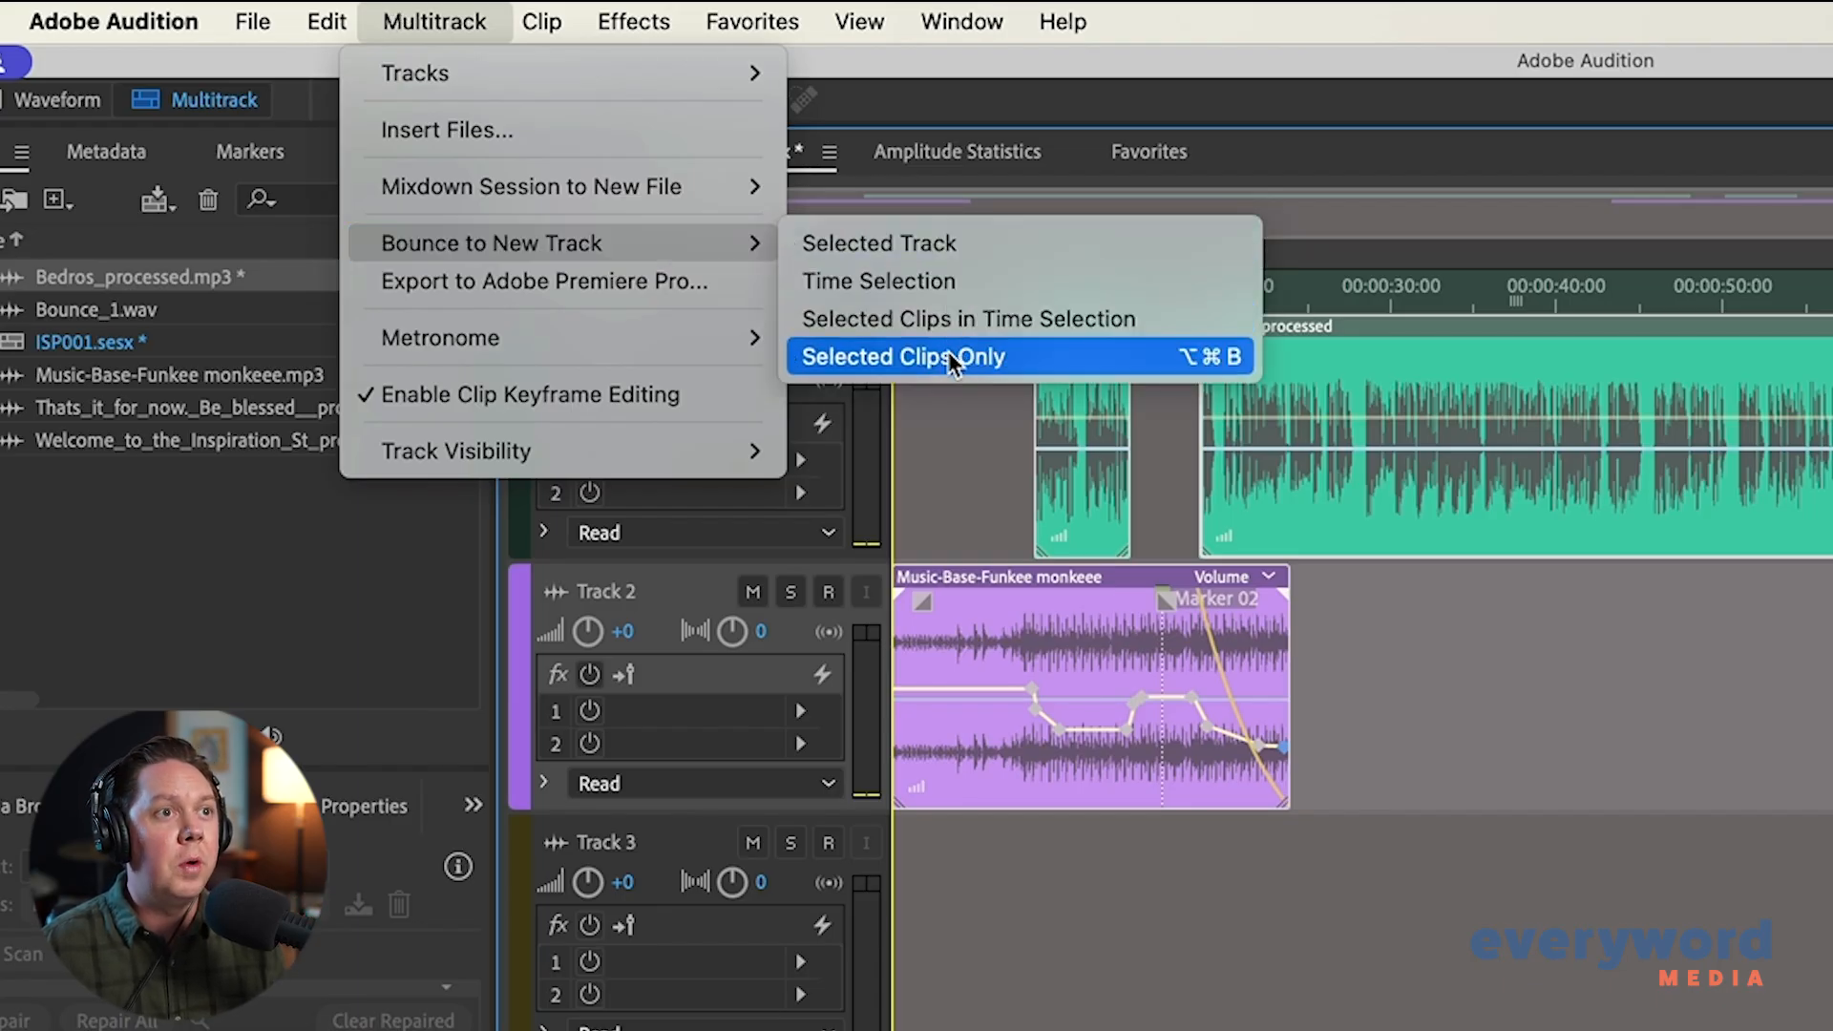
click(1185, 367)
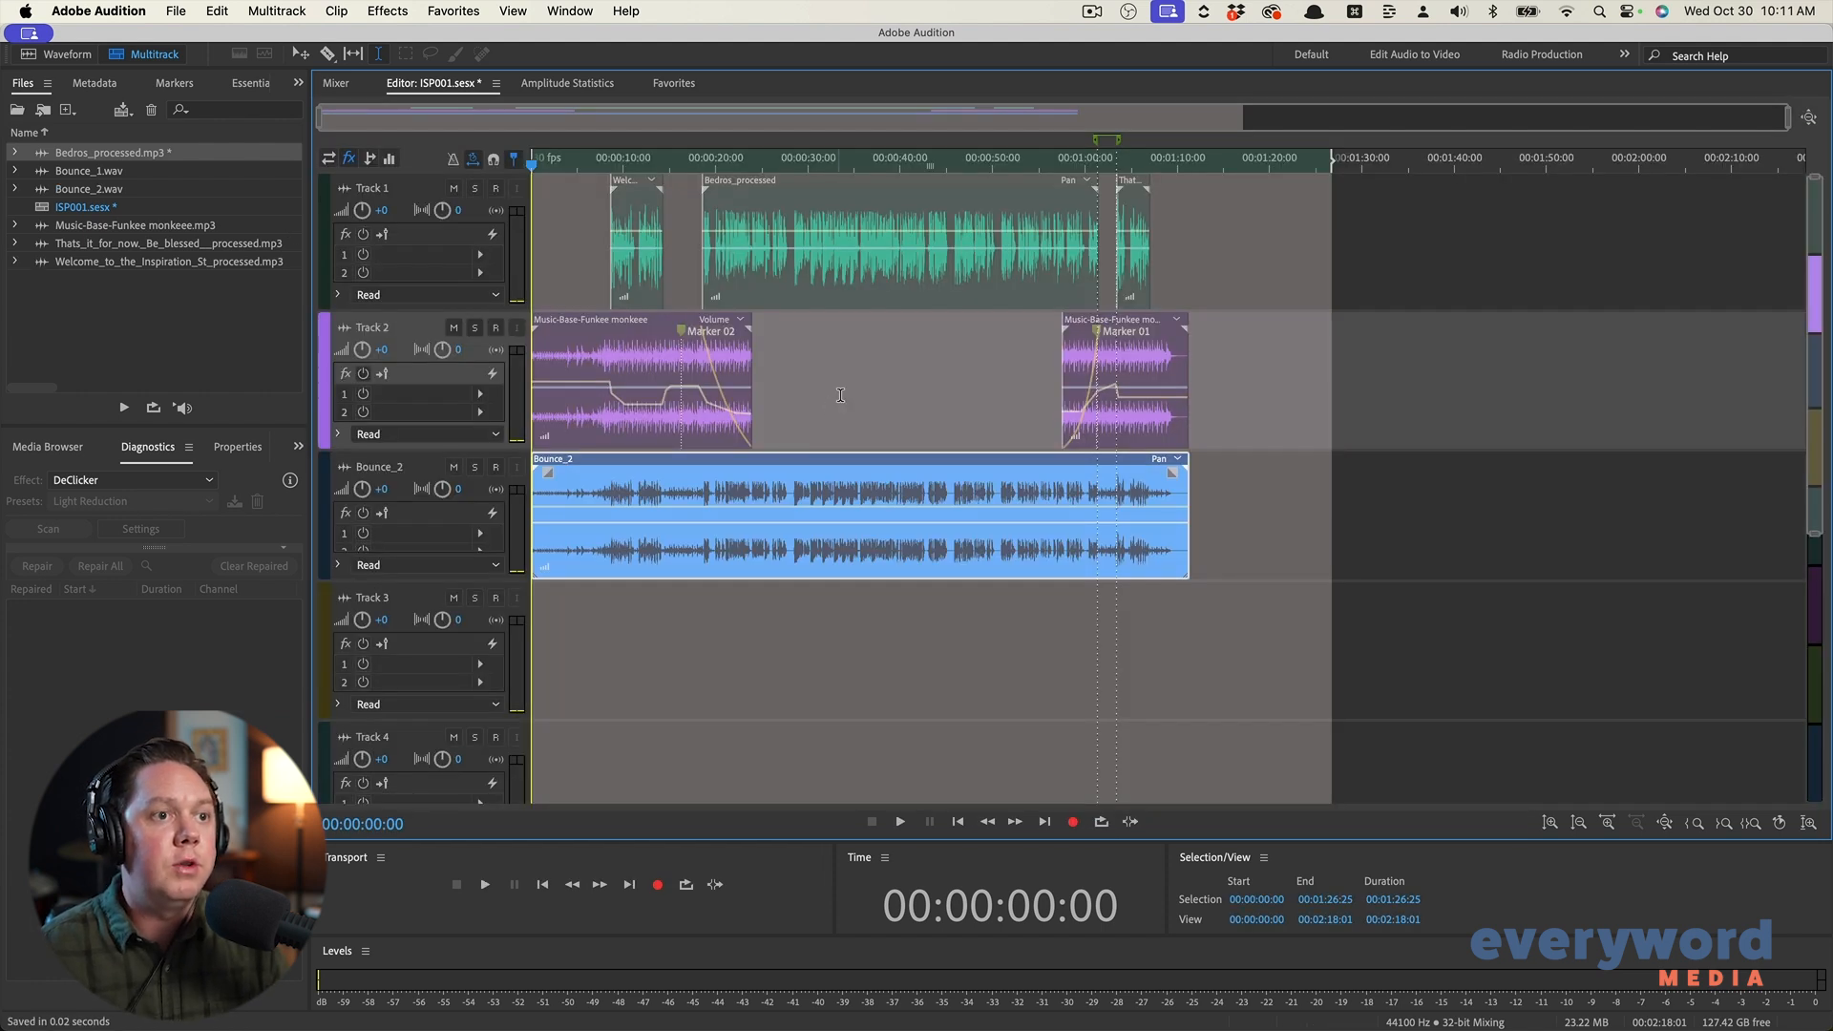
Open the Bounce_2 clip in the waveform editor, normalize it to -1.00 dB and scan its amplitude statistics
click(840, 396)
double_click(832, 495)
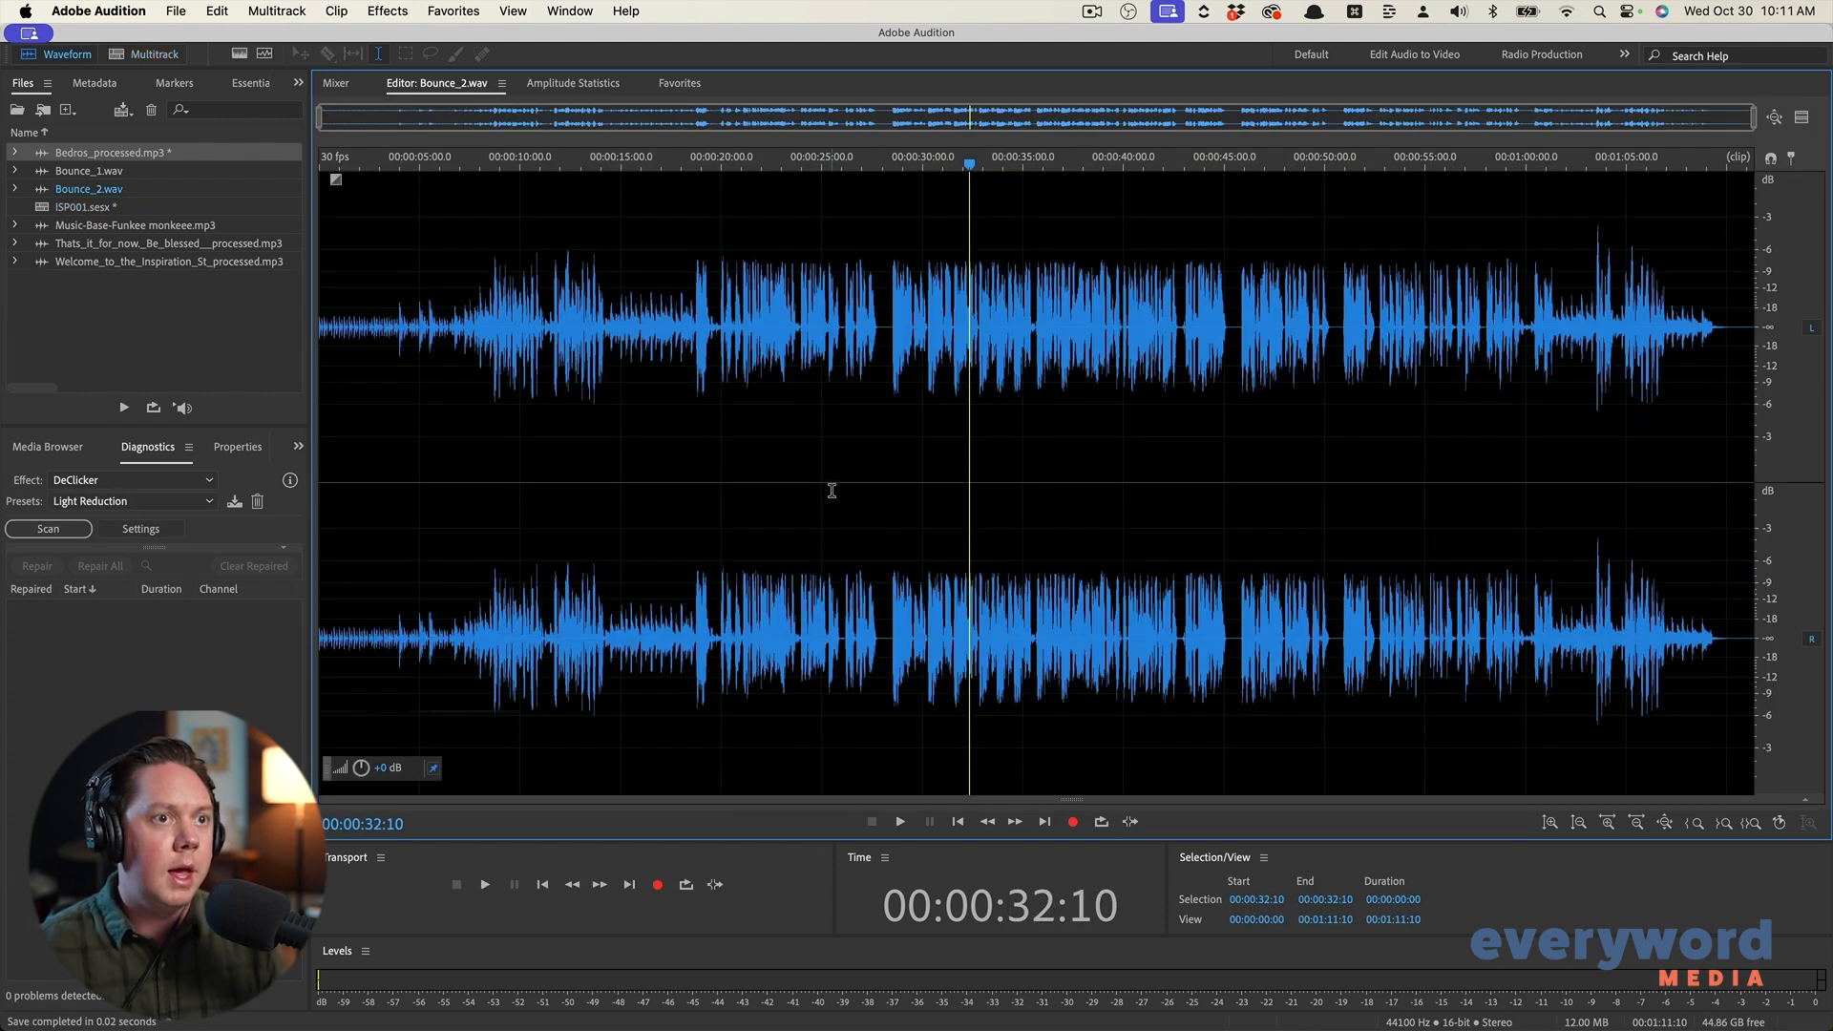
key(n)
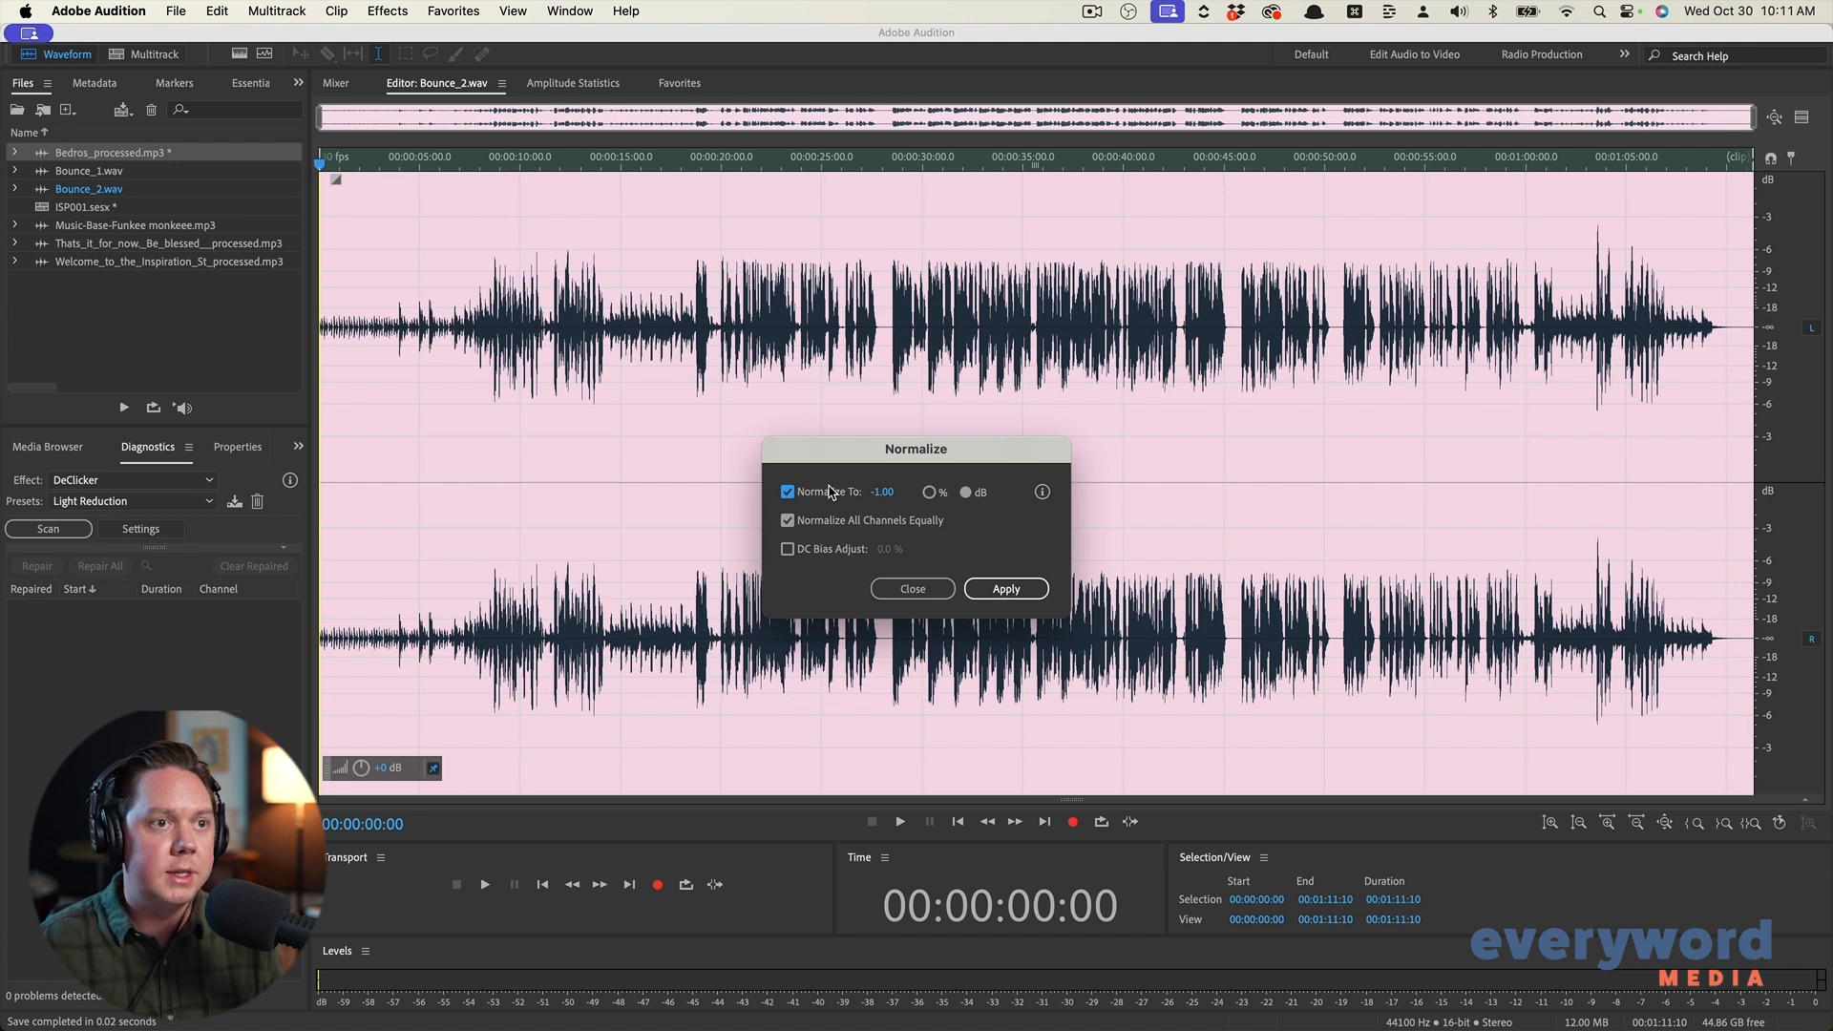
key(Return)
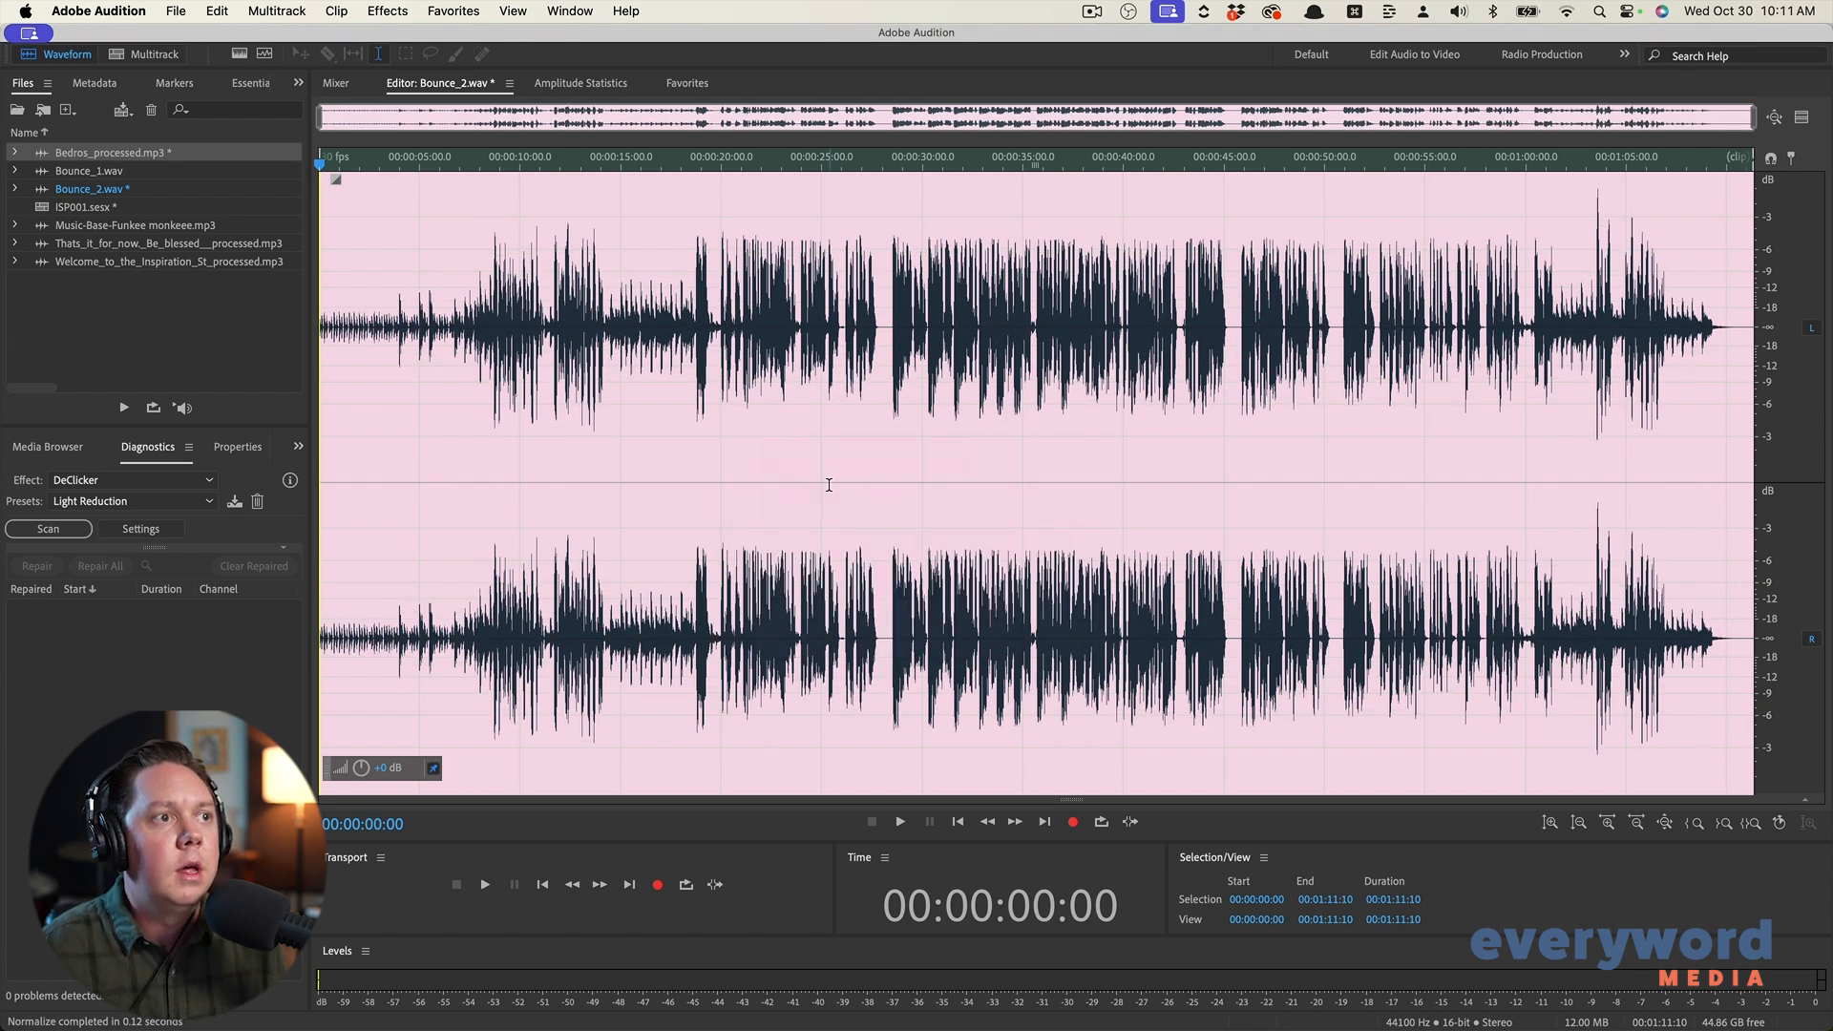
key(alt+slash)
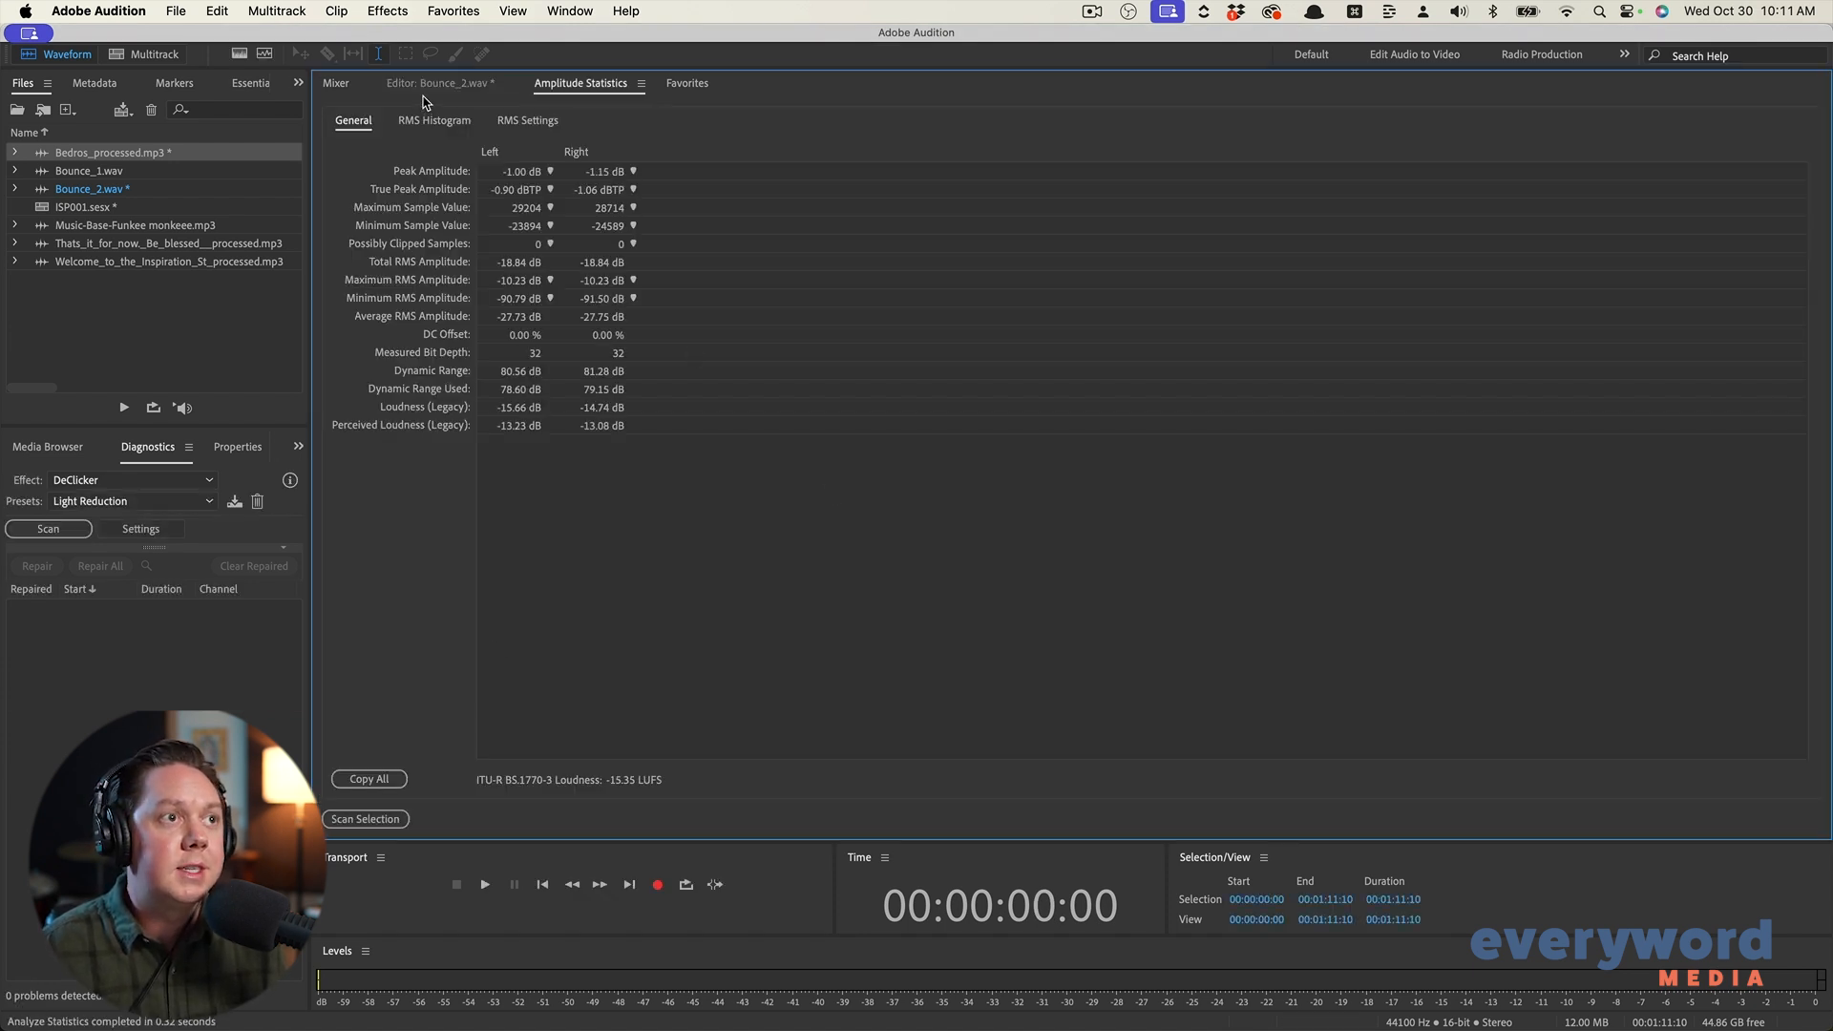
click(429, 86)
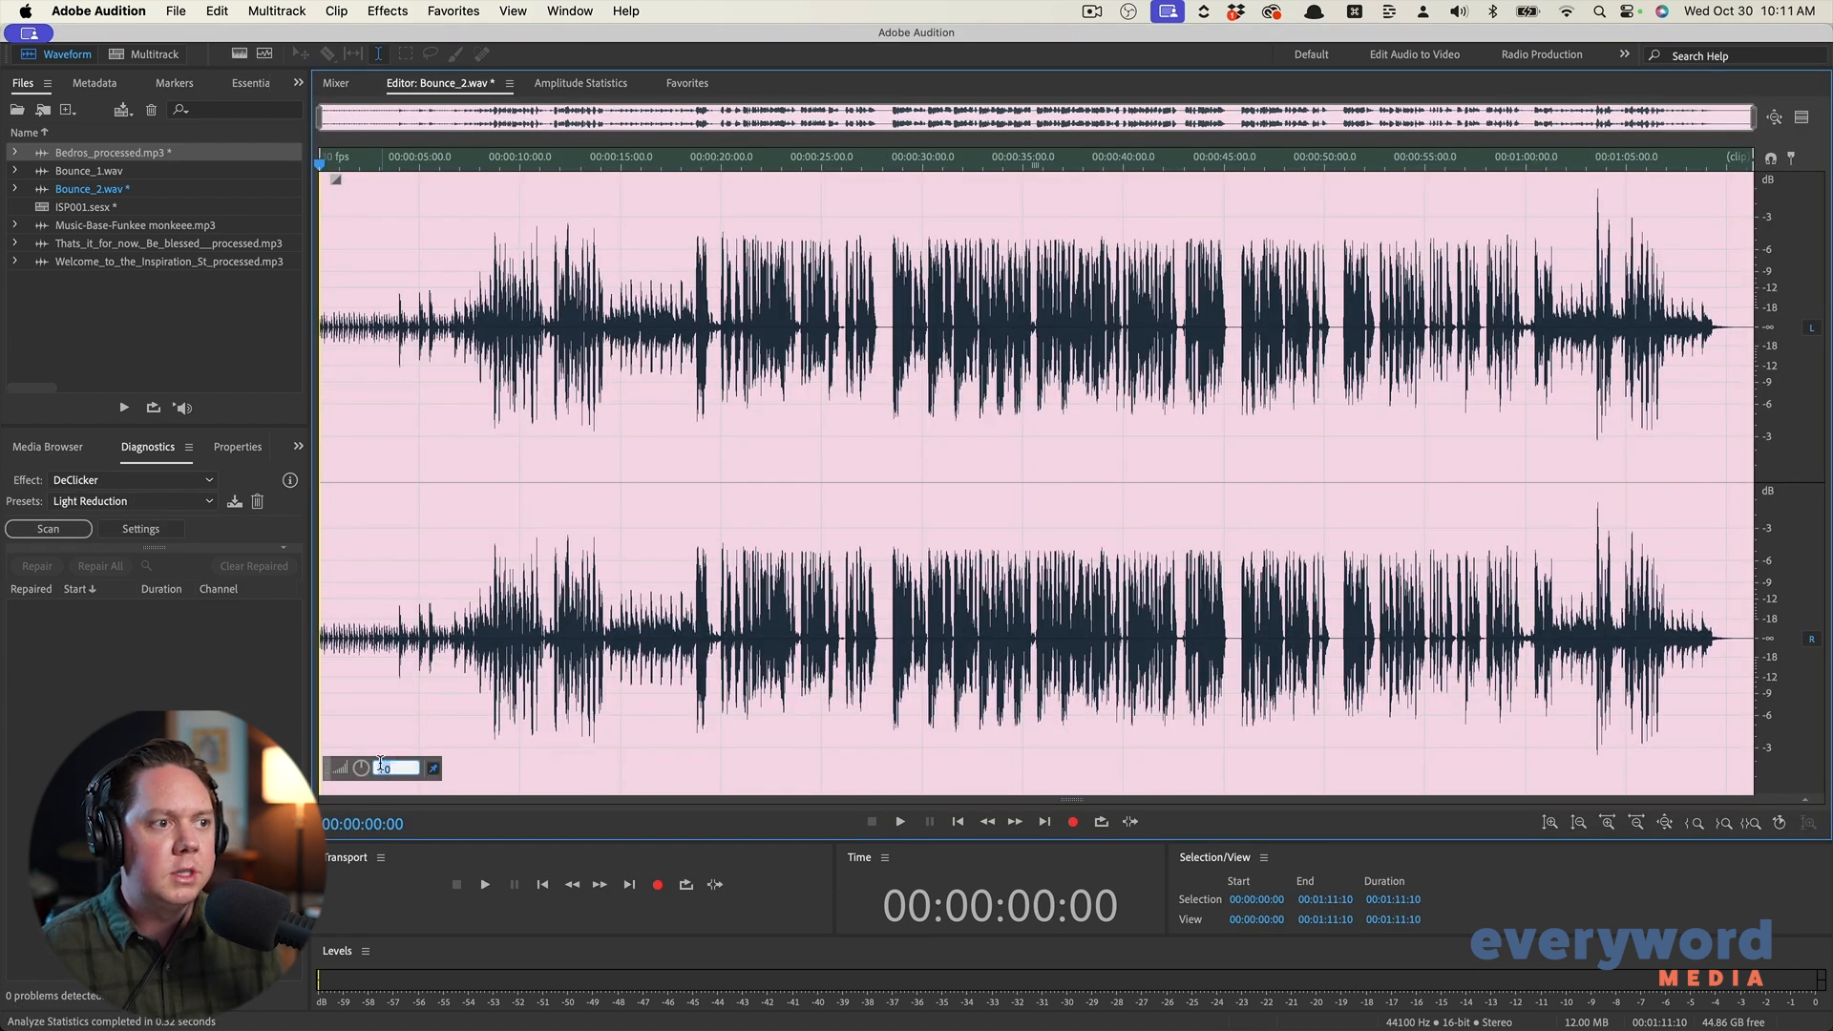
Adjust the gain of the whole bounced waveform by -1 dB and scan its amplitude statistics again
text(-1)
key(Return)
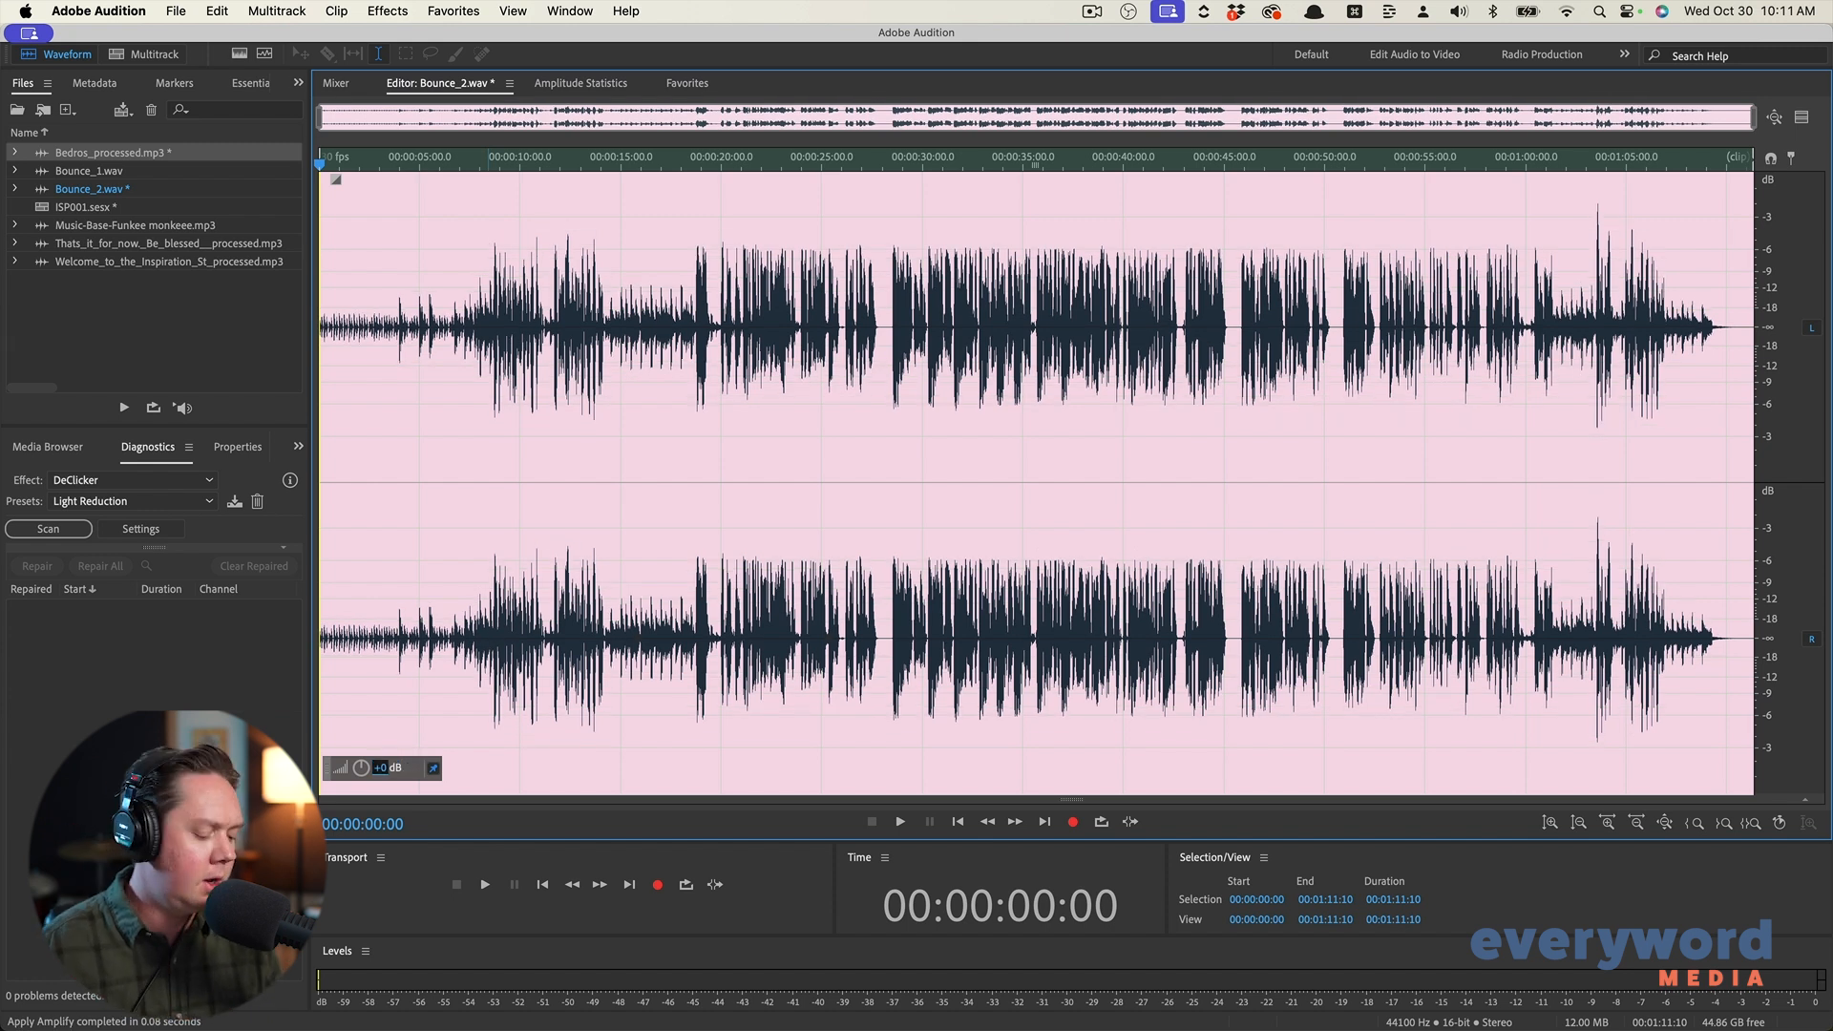
key(alt+slash)
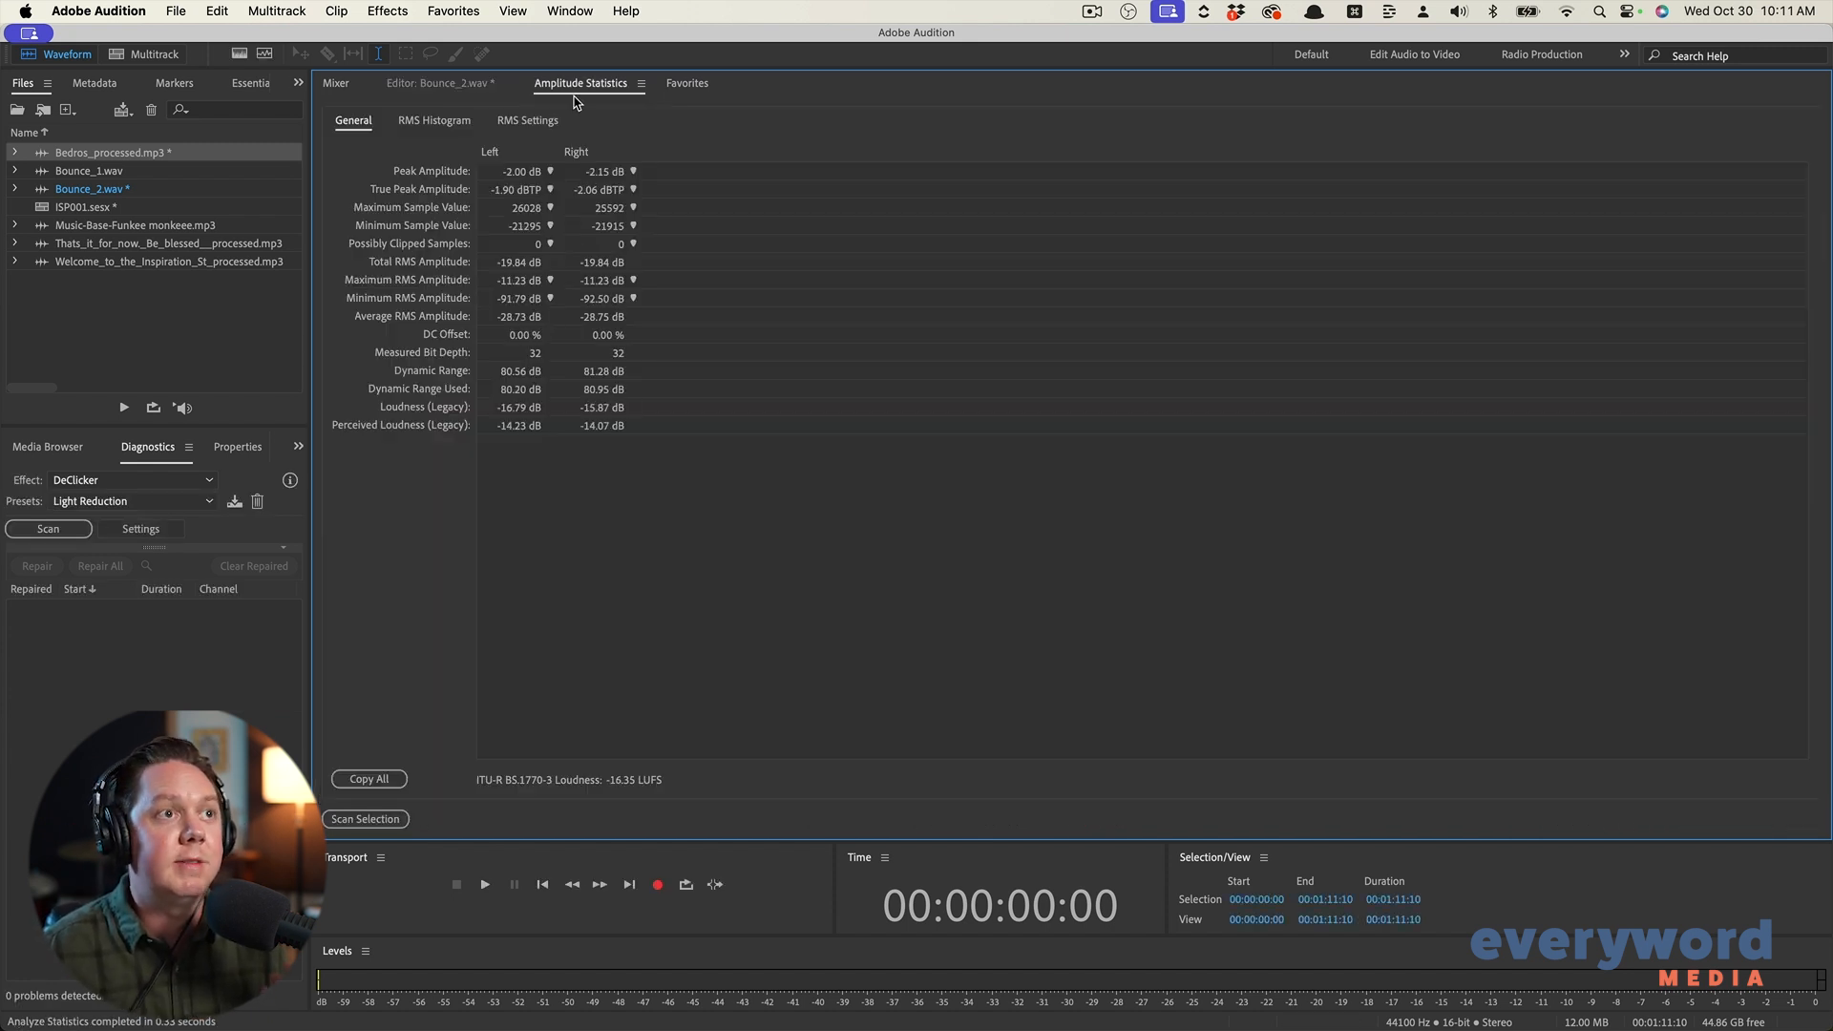
click(449, 86)
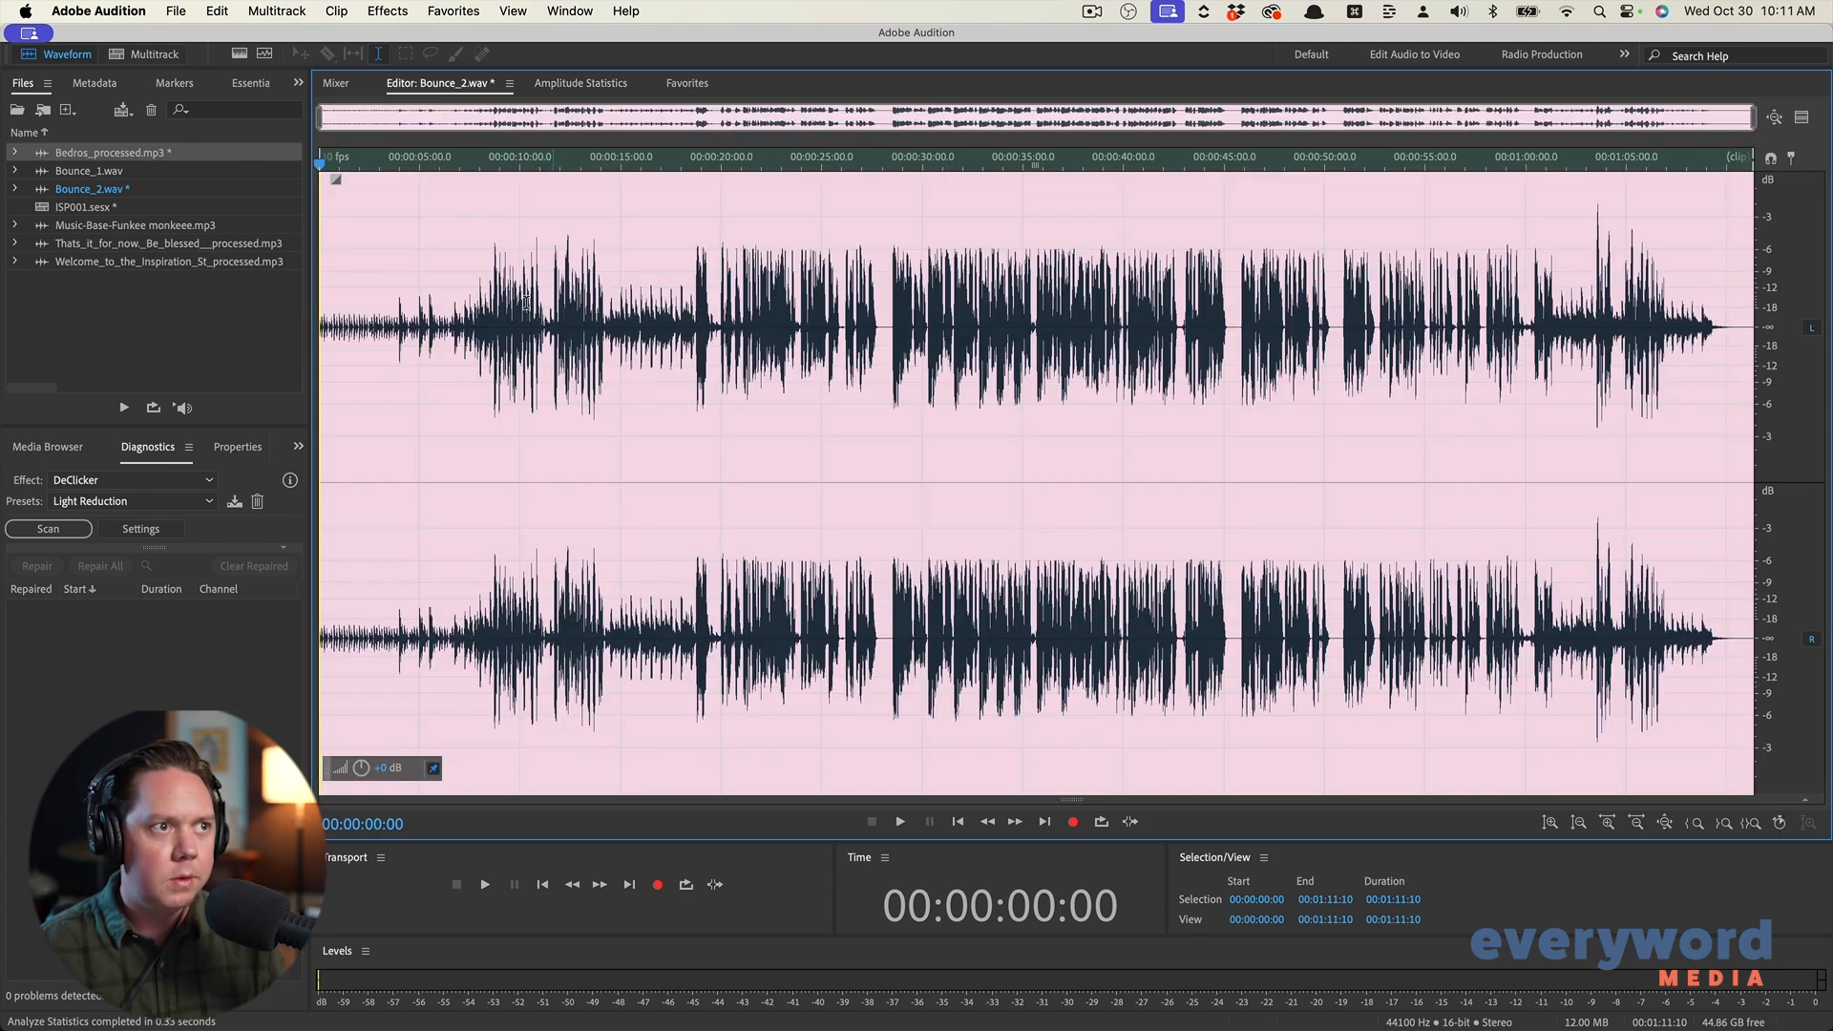
Play the bounced mix from the start past the intro, and from 00:00:55:11 through the outro to check it
key(space)
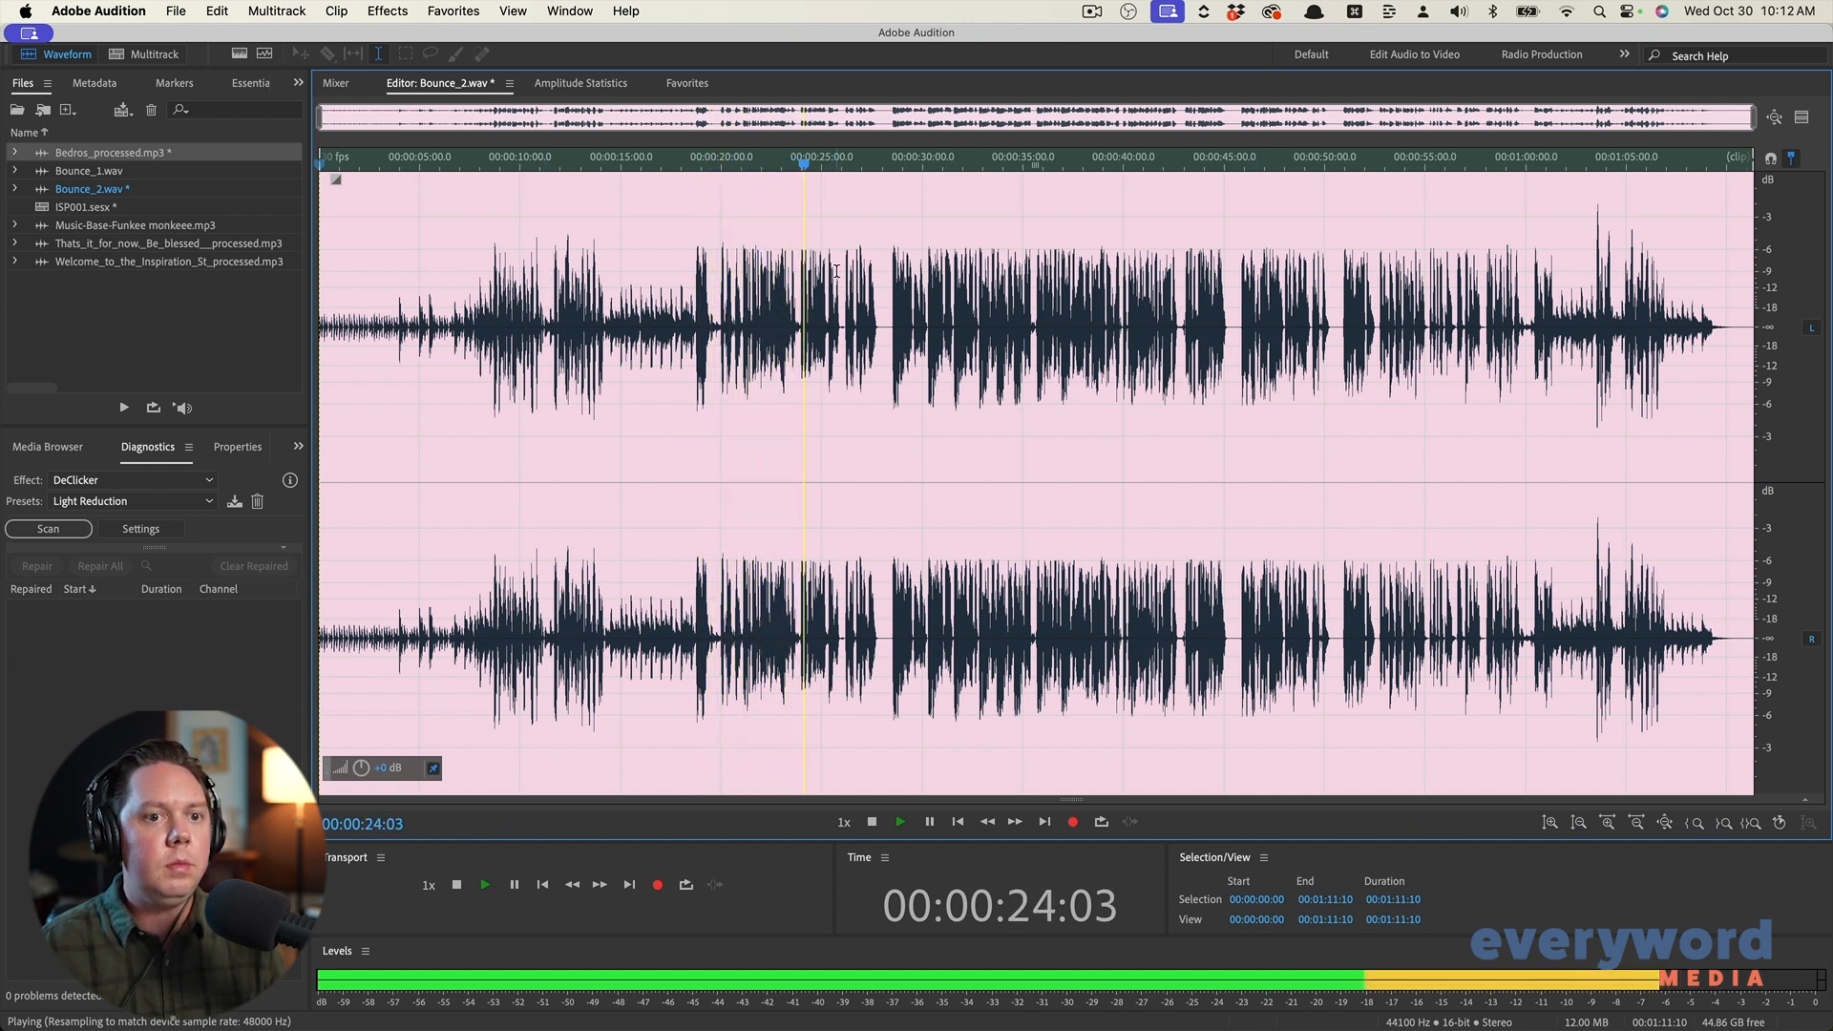
key(space)
click(1437, 281)
key(space)
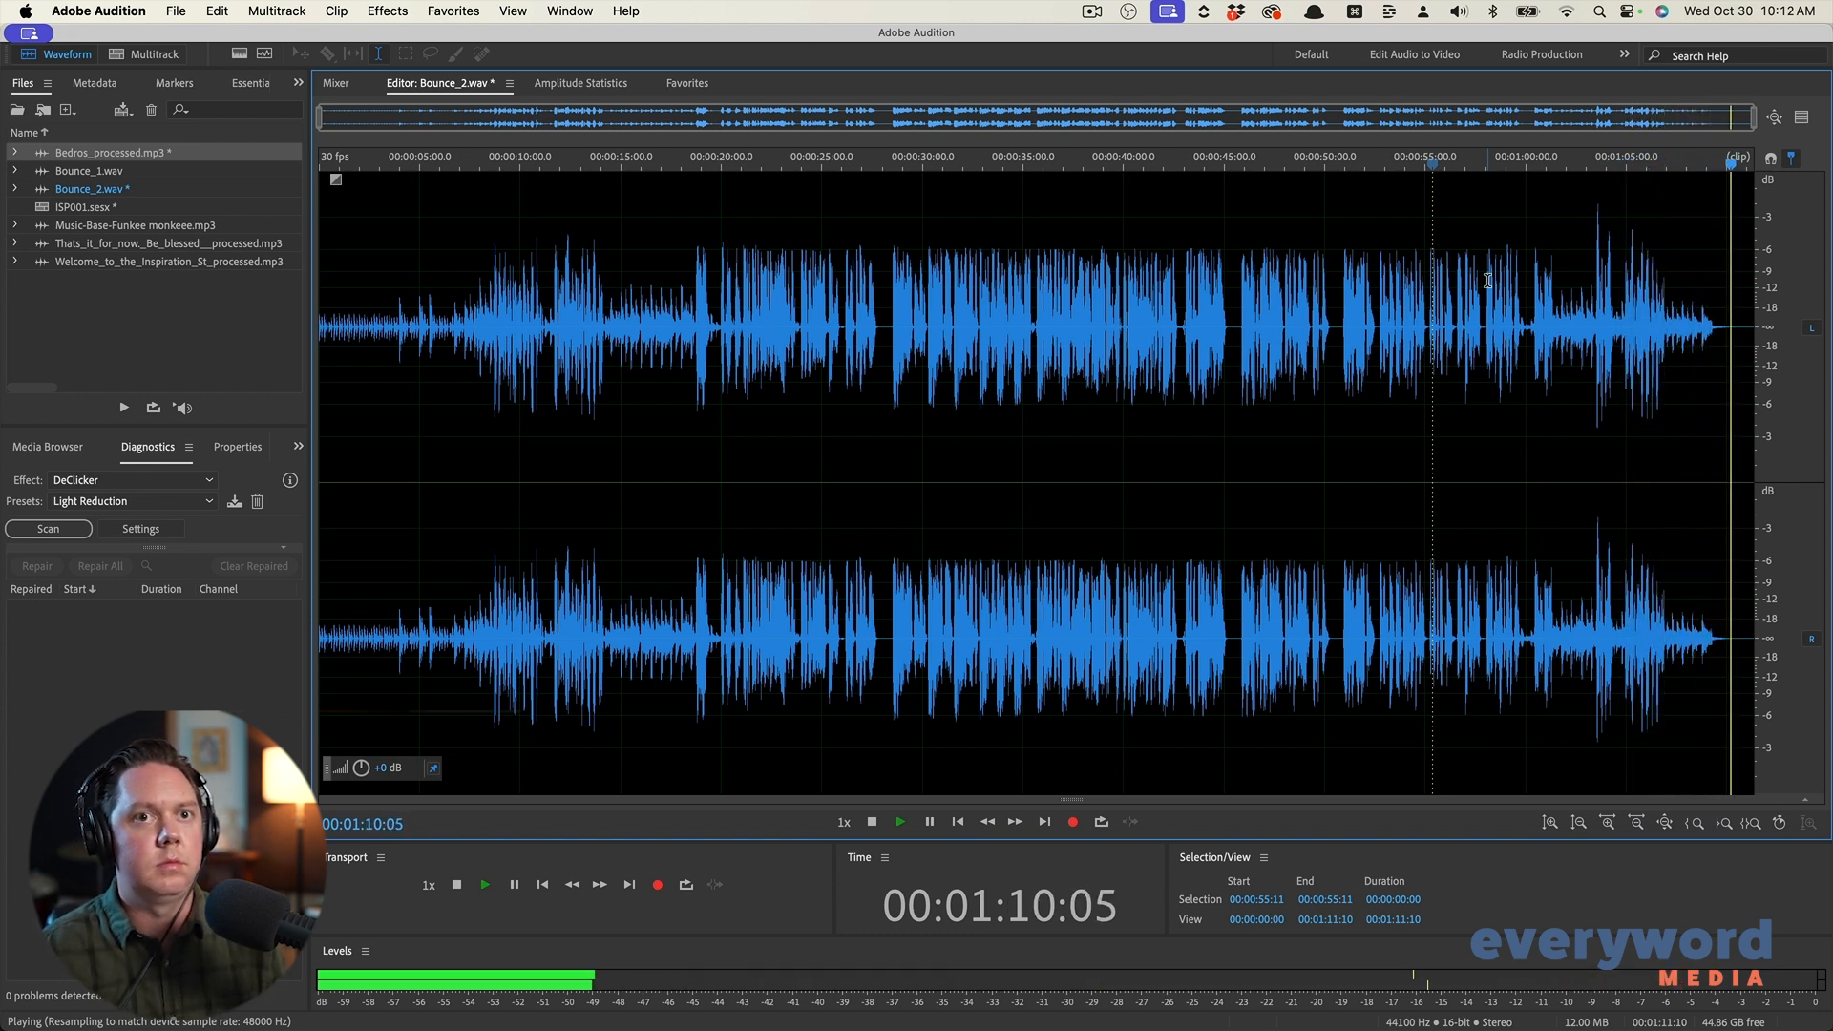
key(space)
drag(1325, 255, 1313, 255)
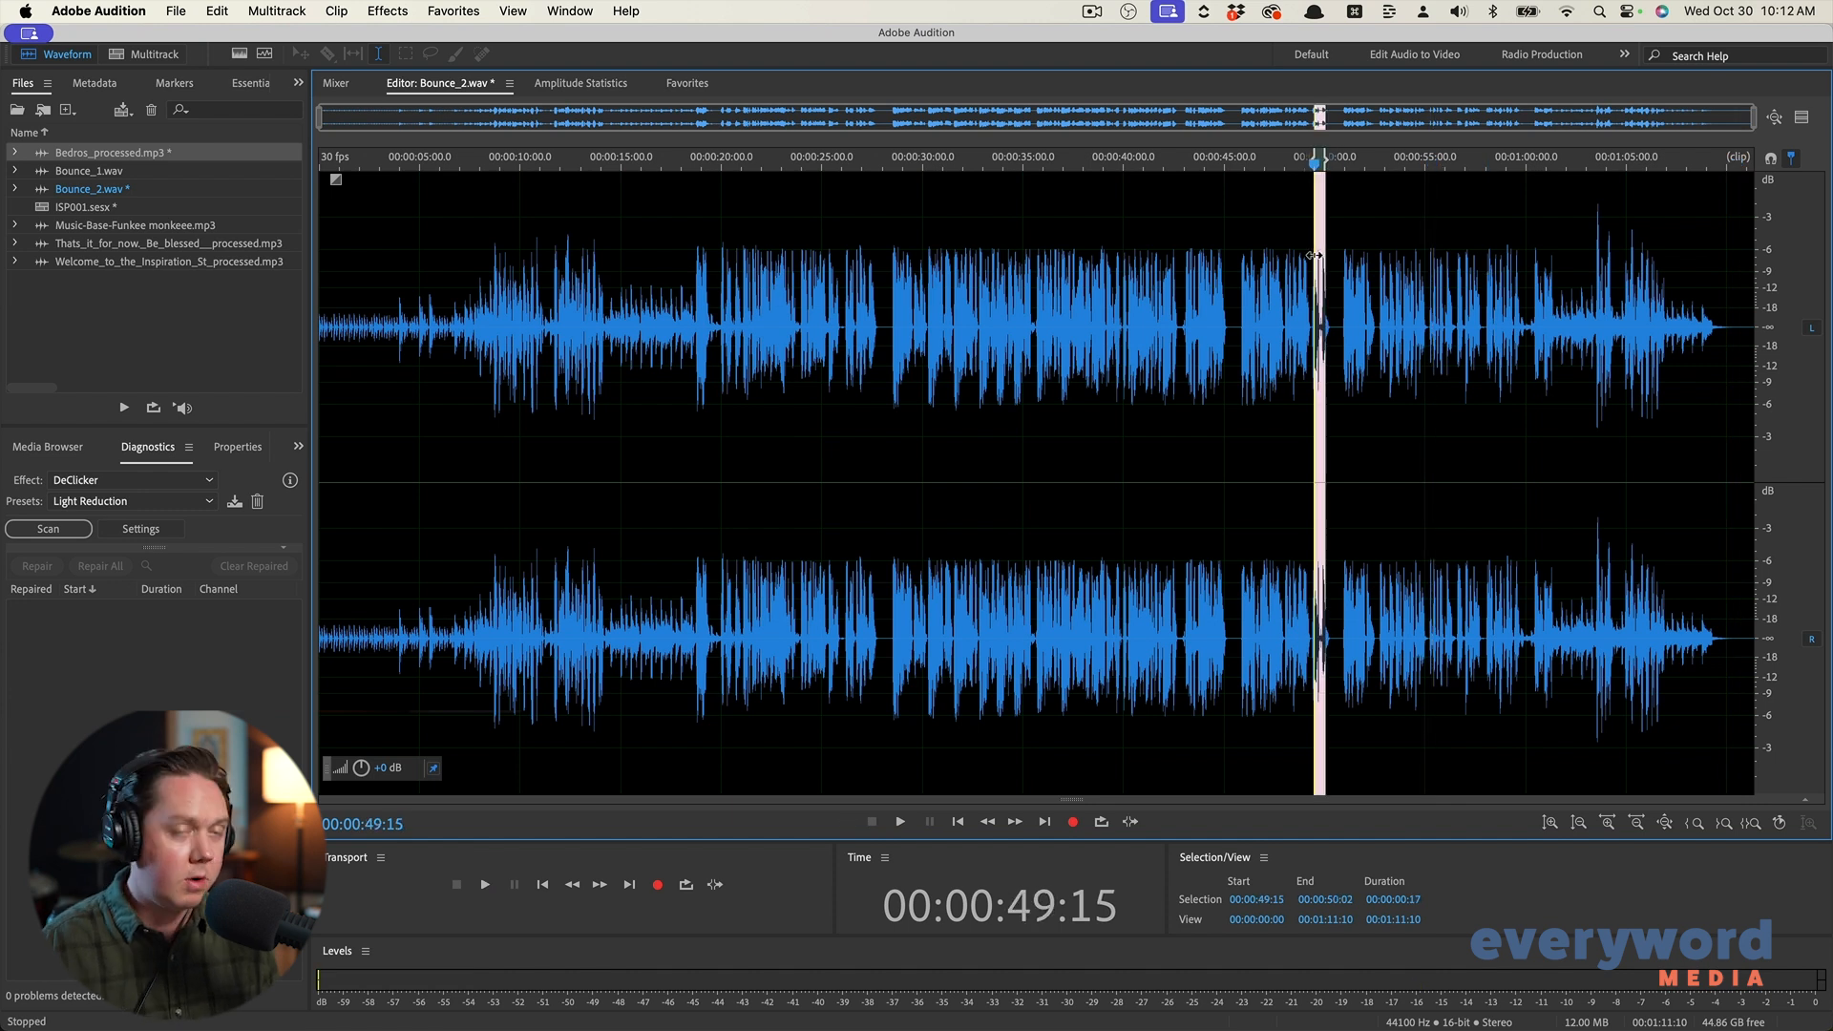
click(1217, 326)
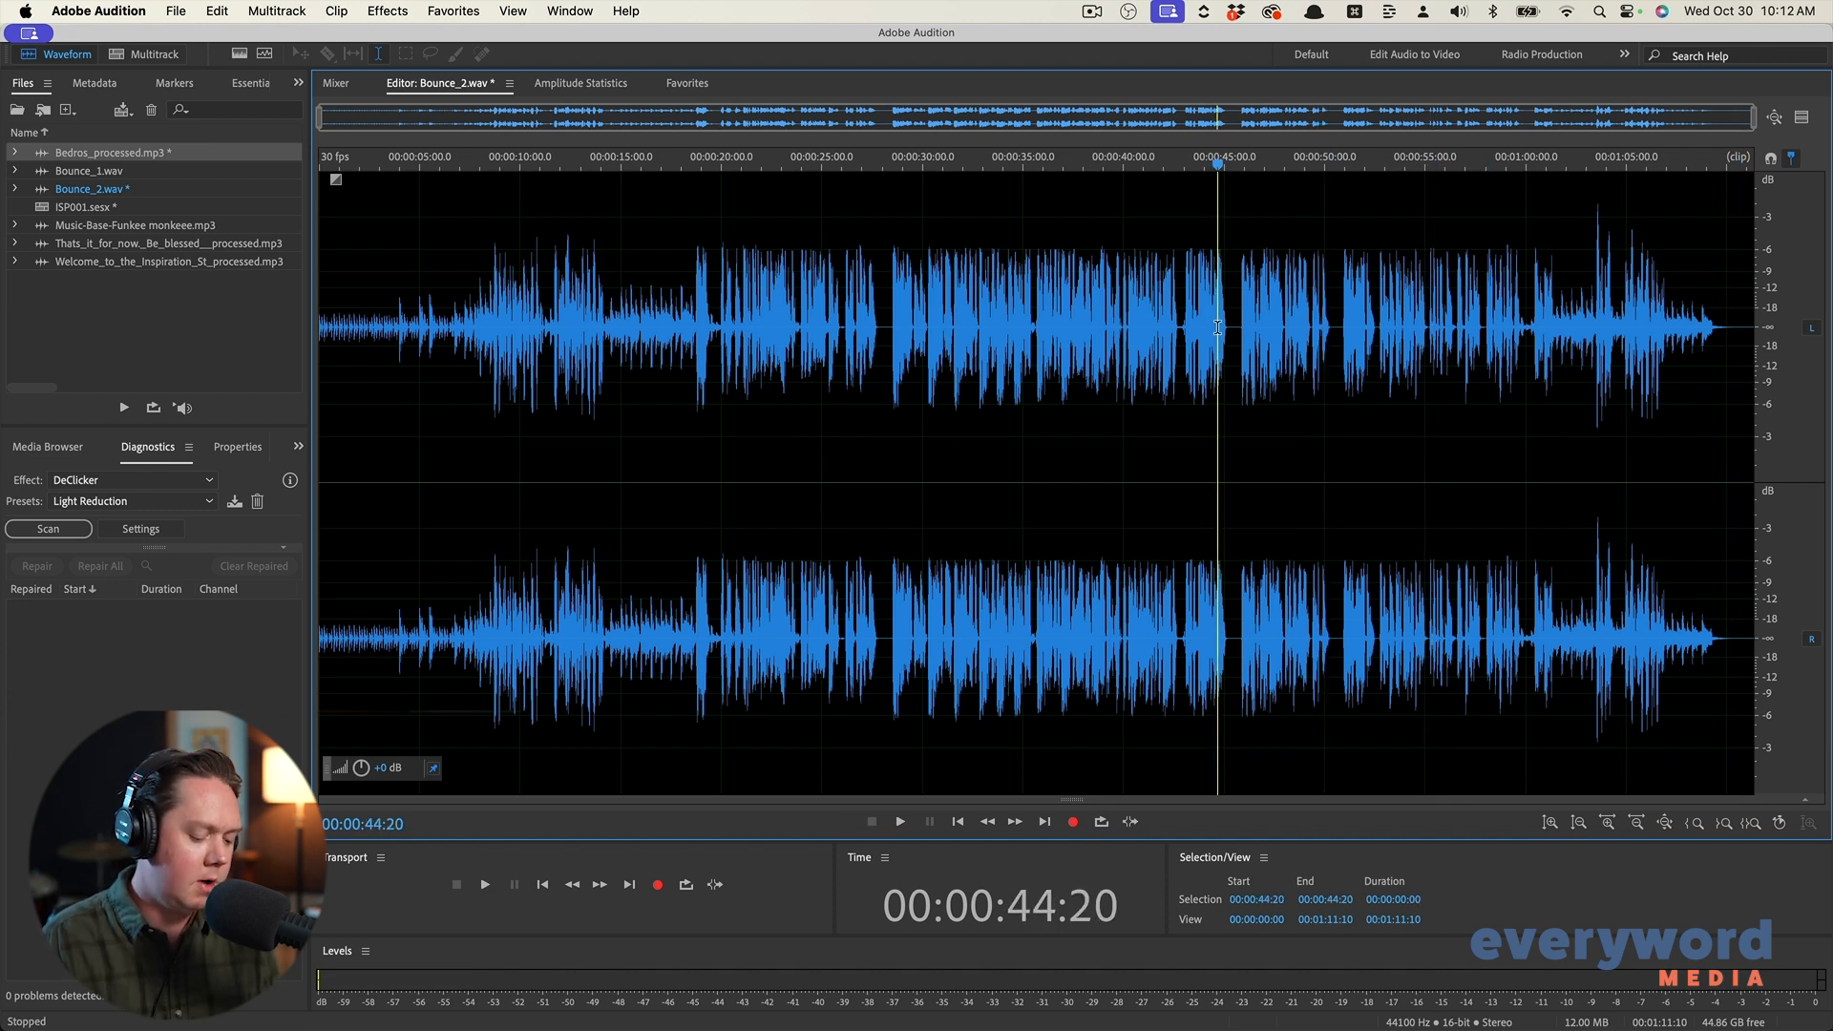
Save the bounced mix as the MP3 file ISP001_final_v1 in the folder 2. Completed Mp3s, at 192 Kbps CBR
key(super+shift+s)
key(Return)
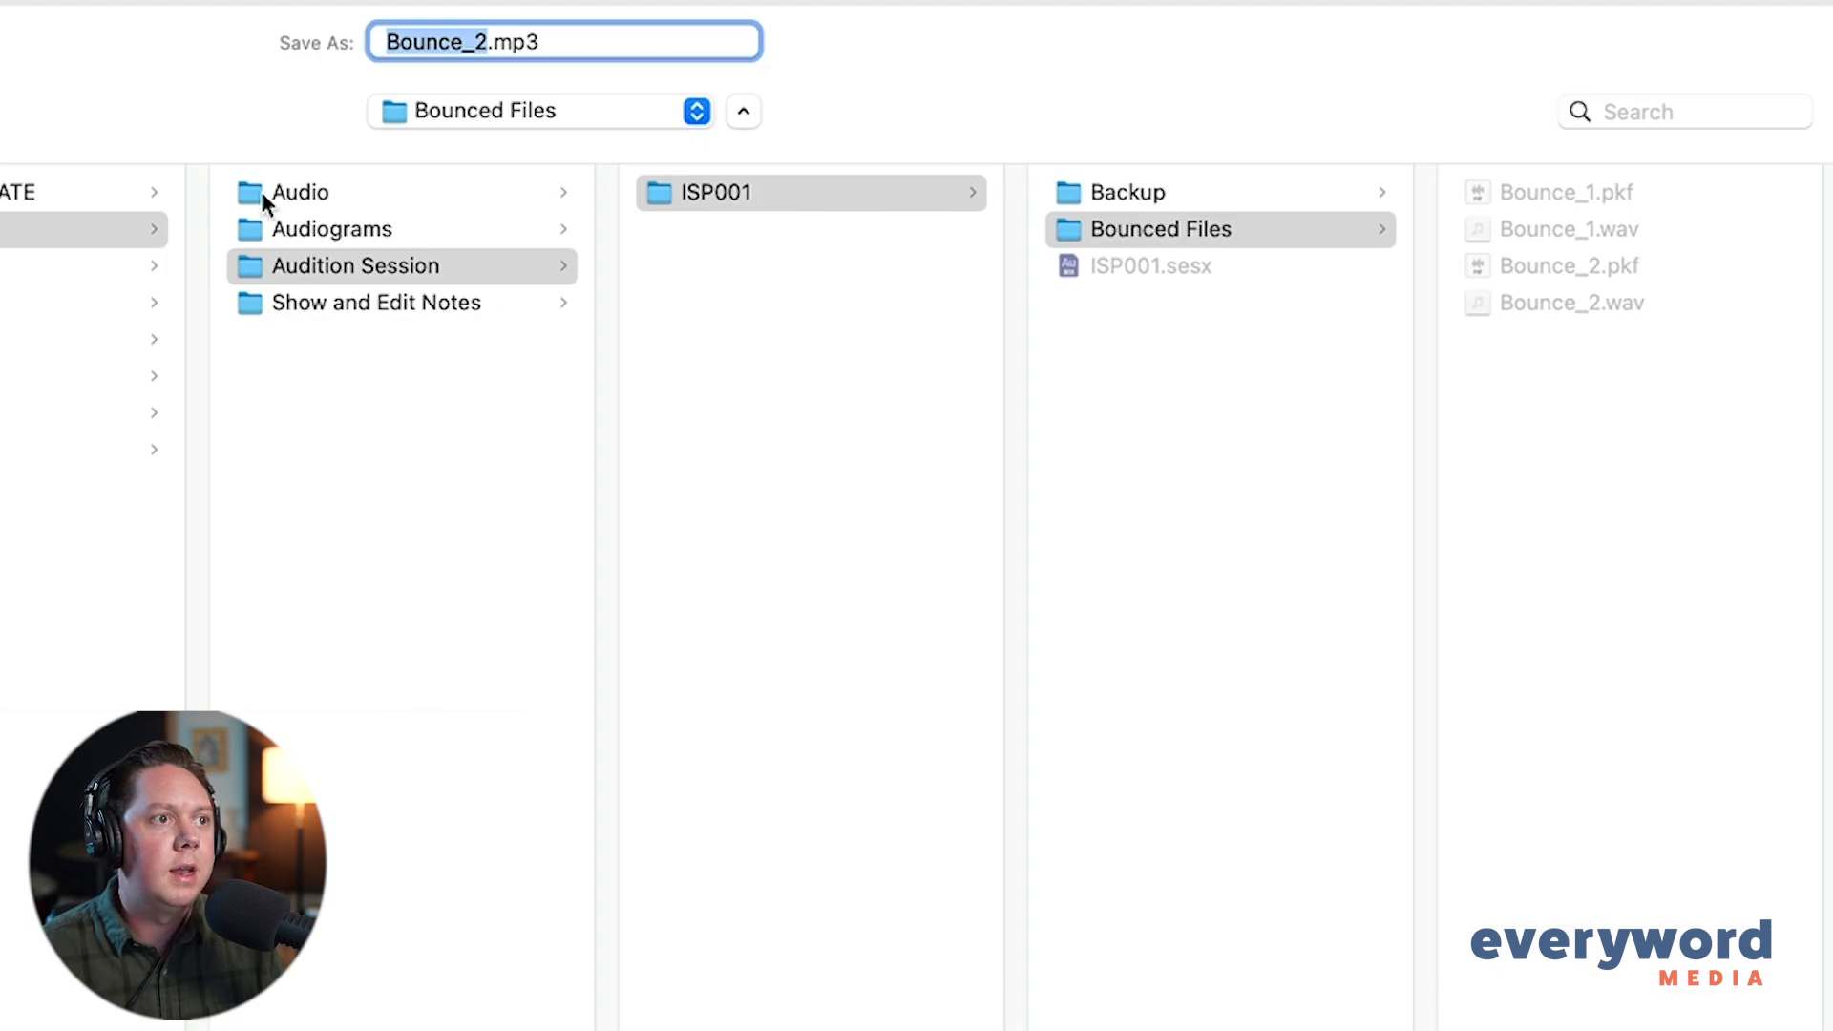
click(4, 229)
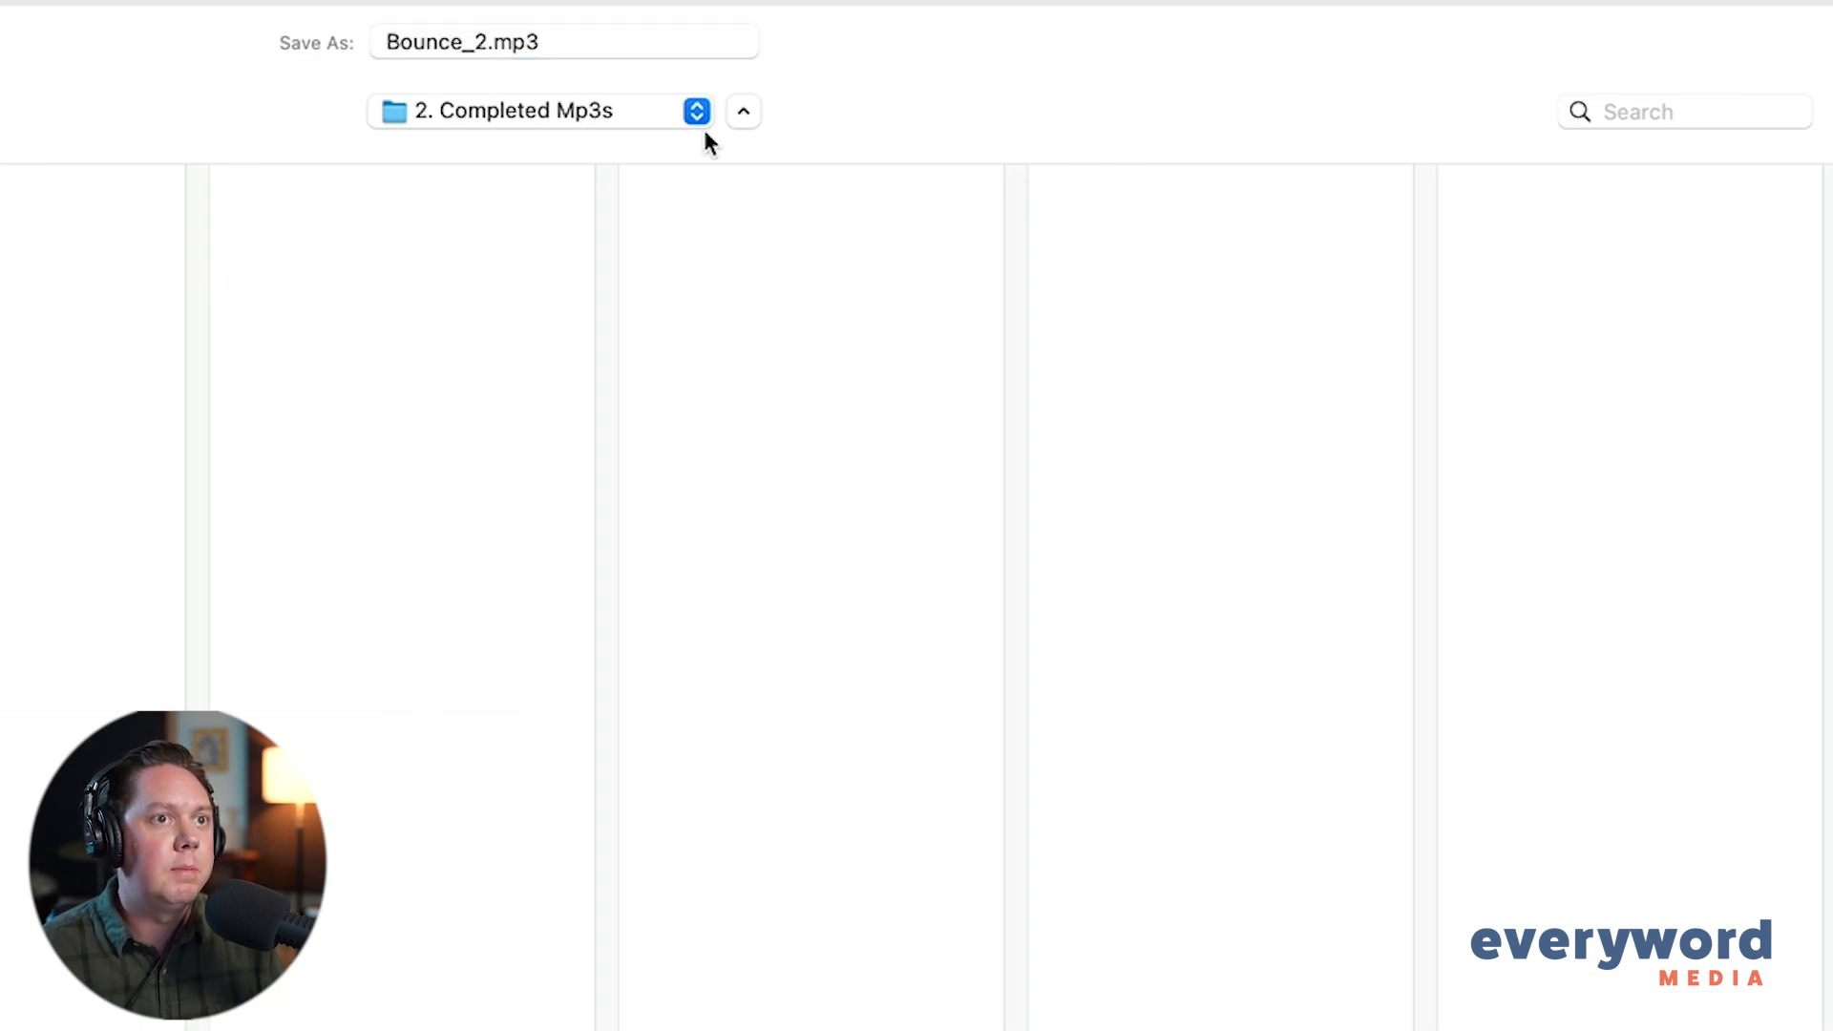
triple_click(412, 34)
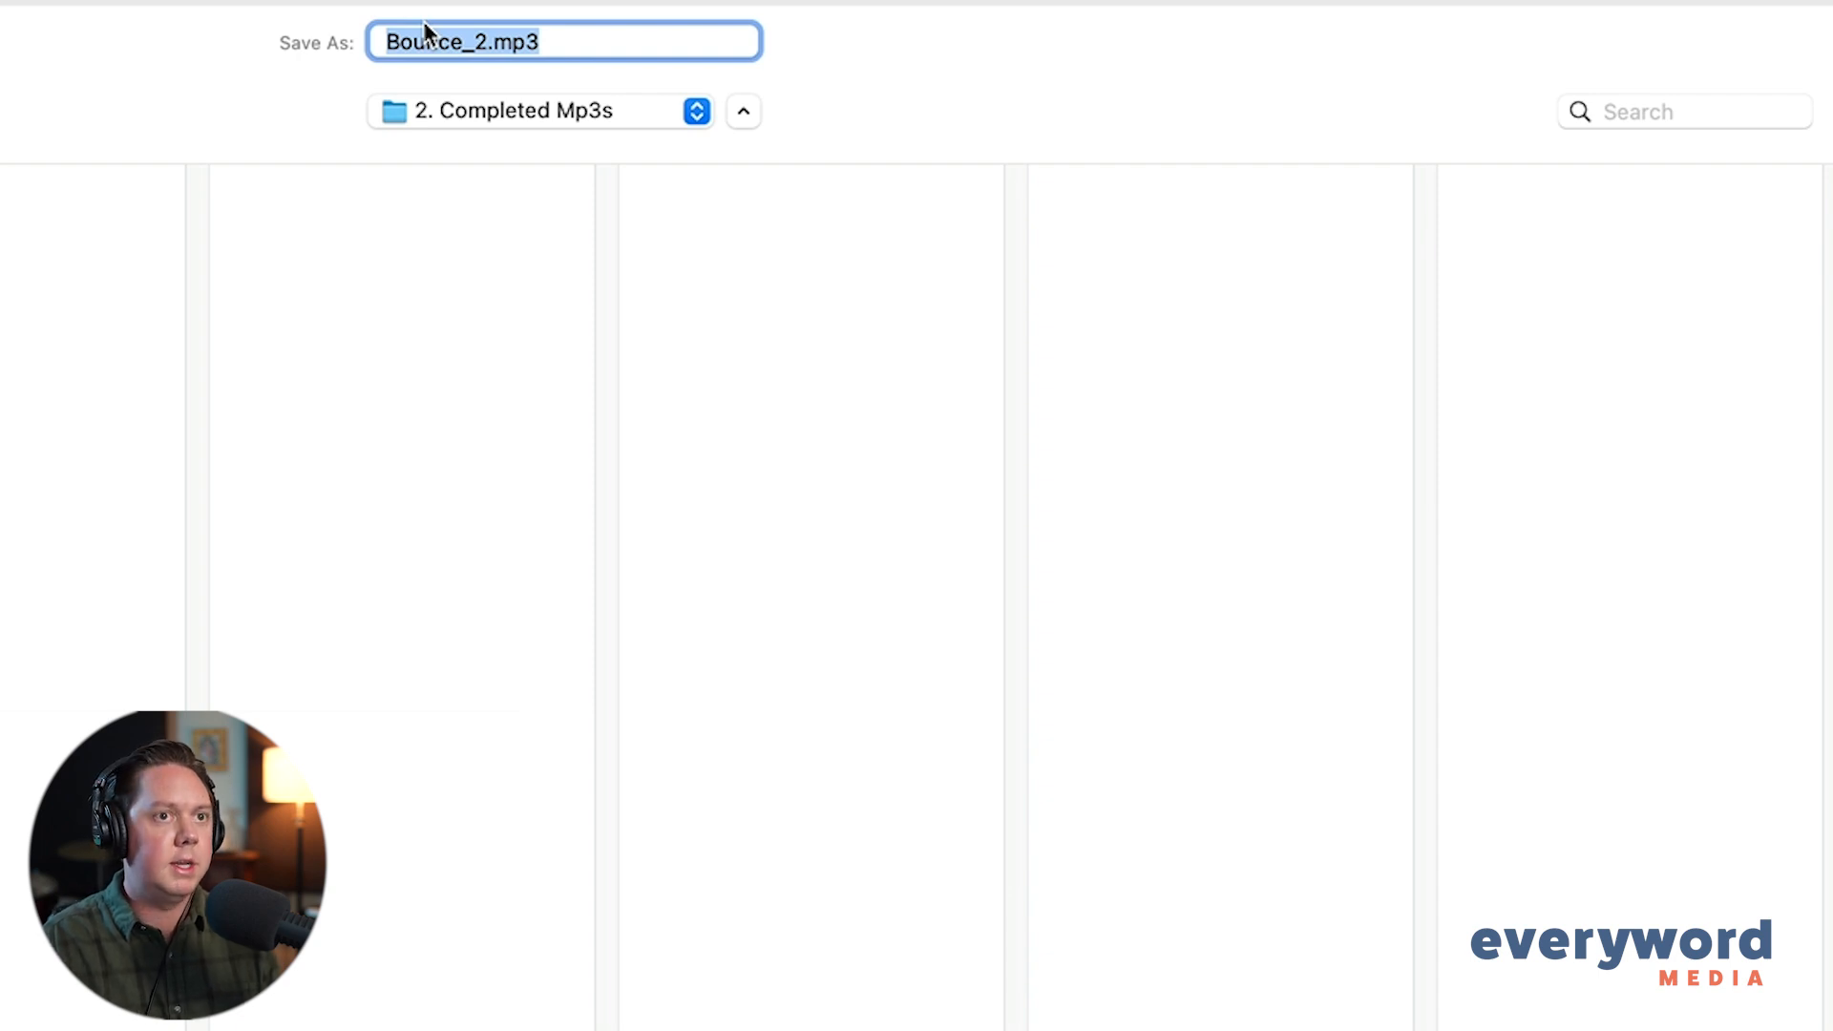
key(BackSpace)
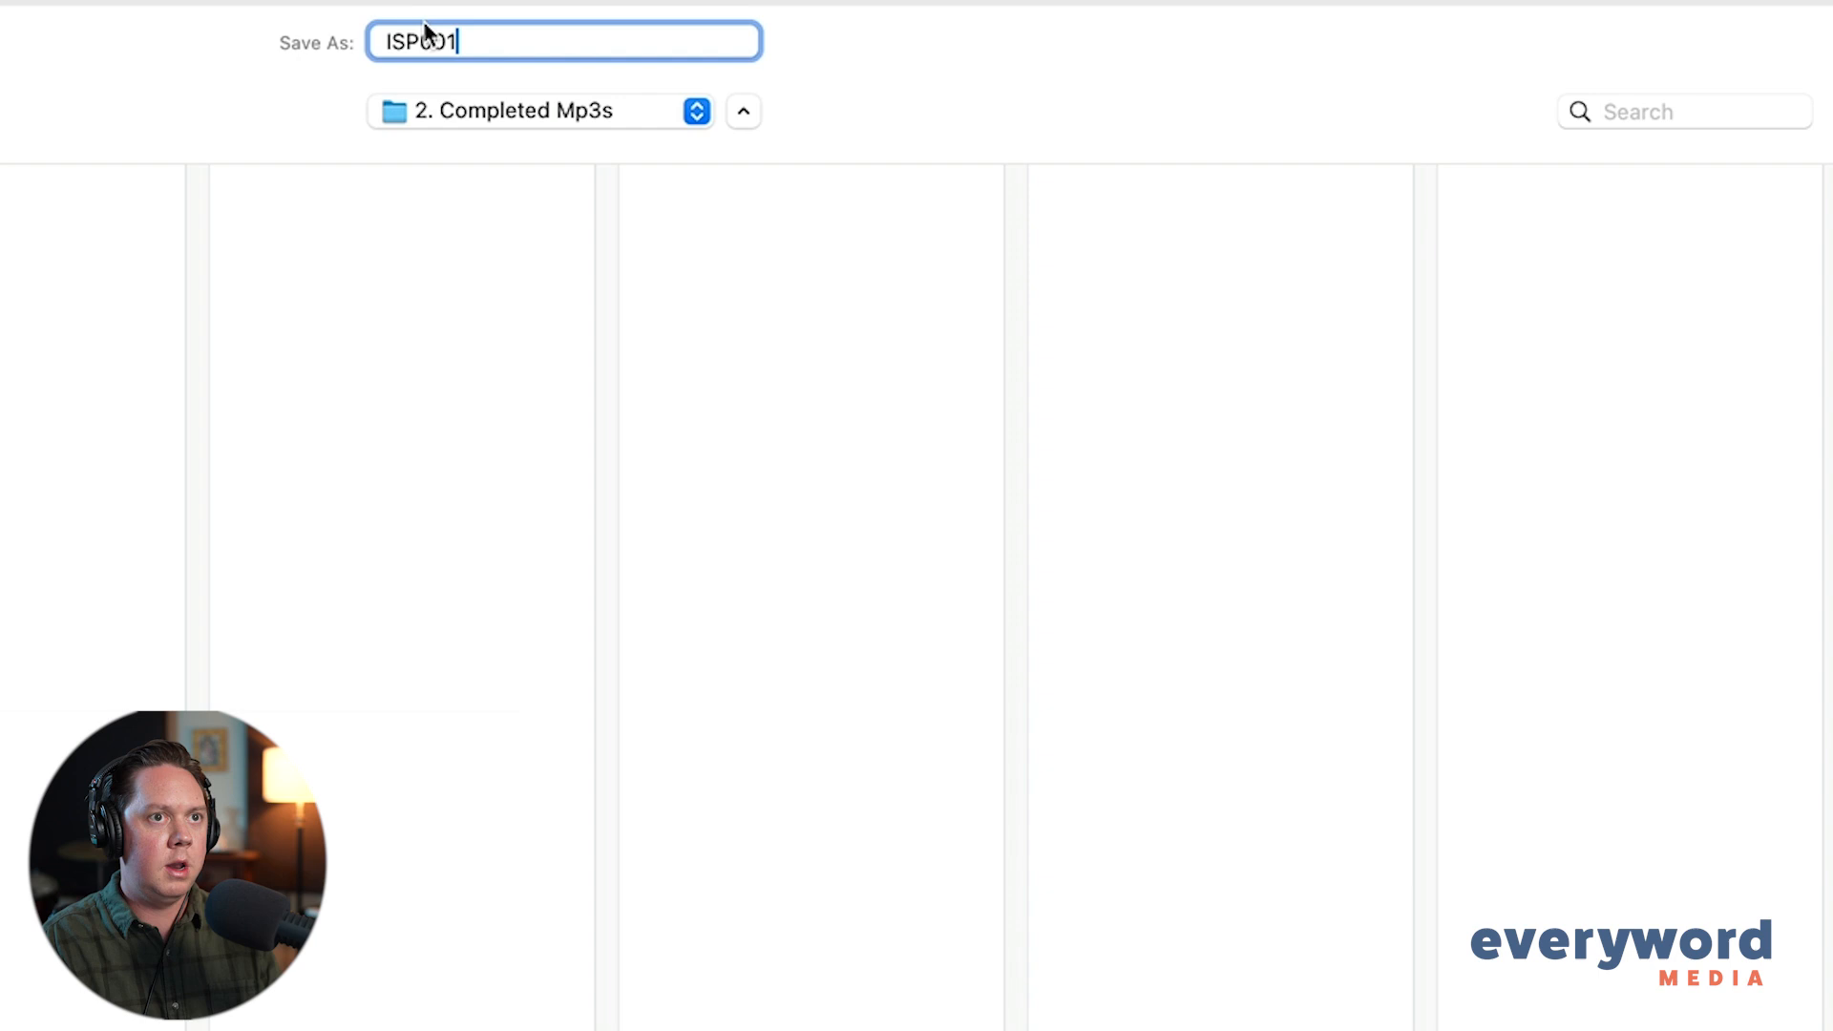
text(ISP001_final_v)
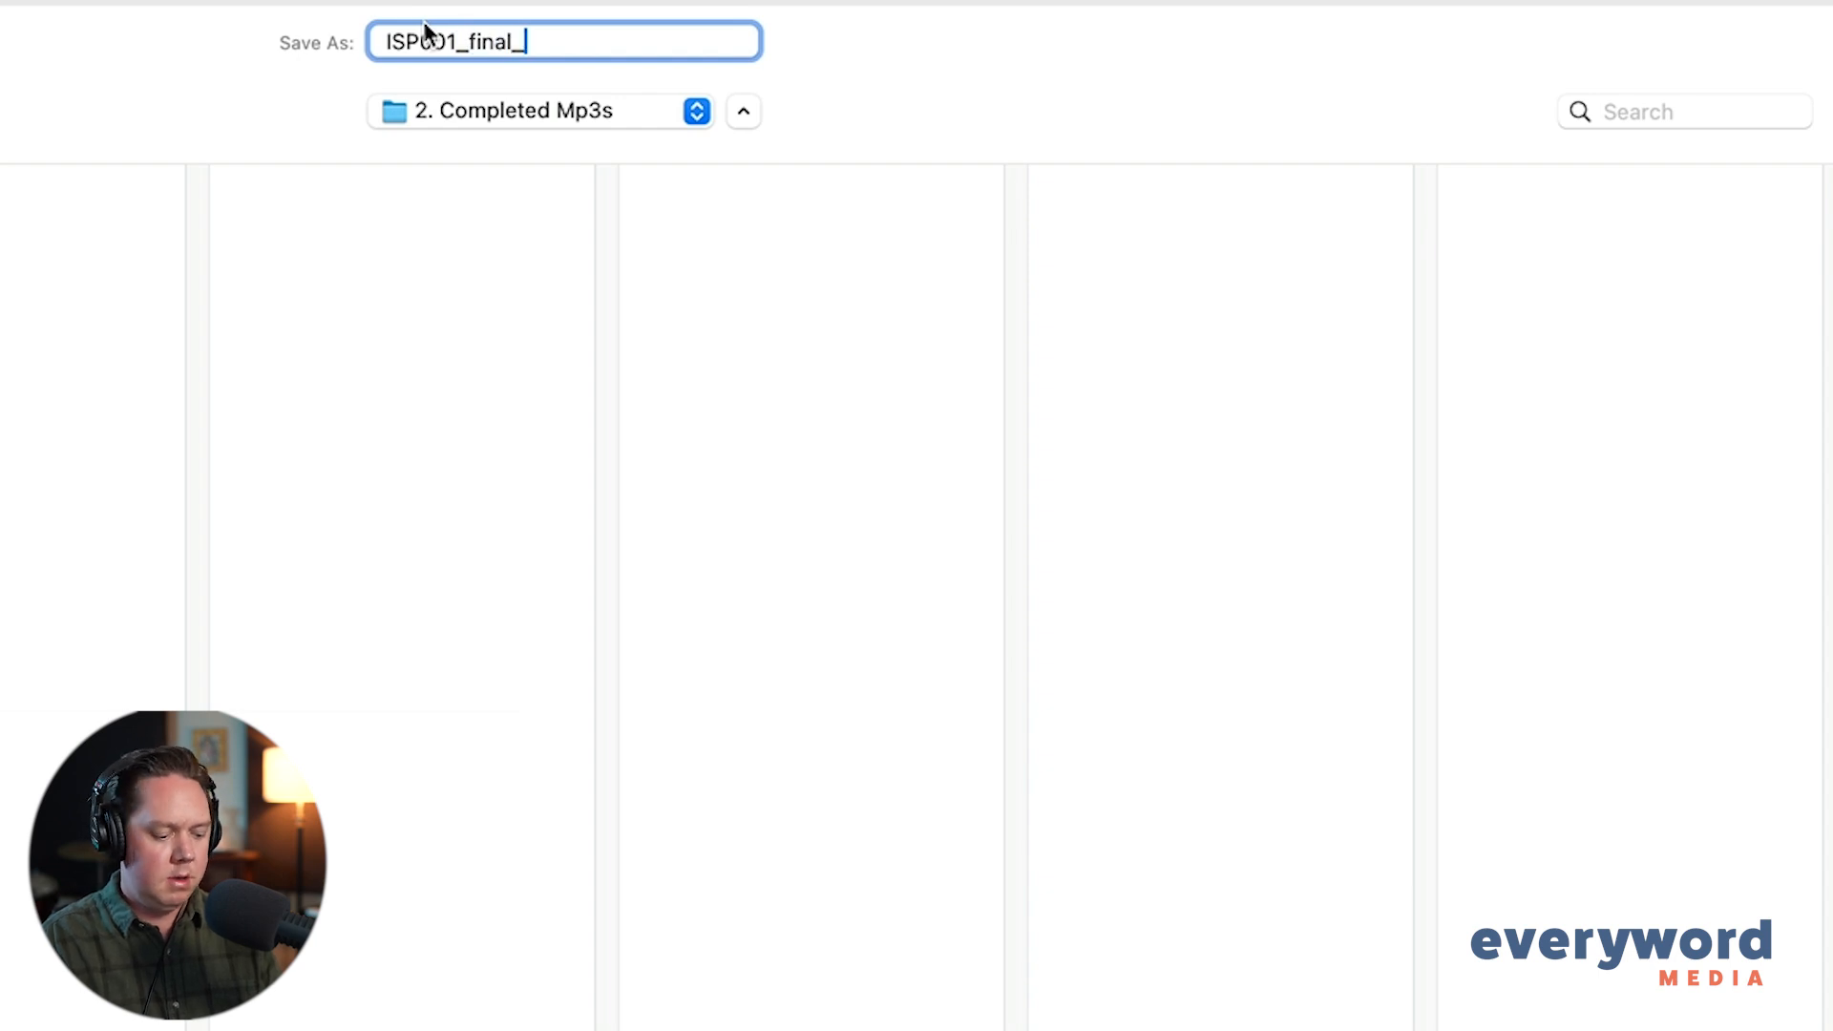
text(1)
key(Return)
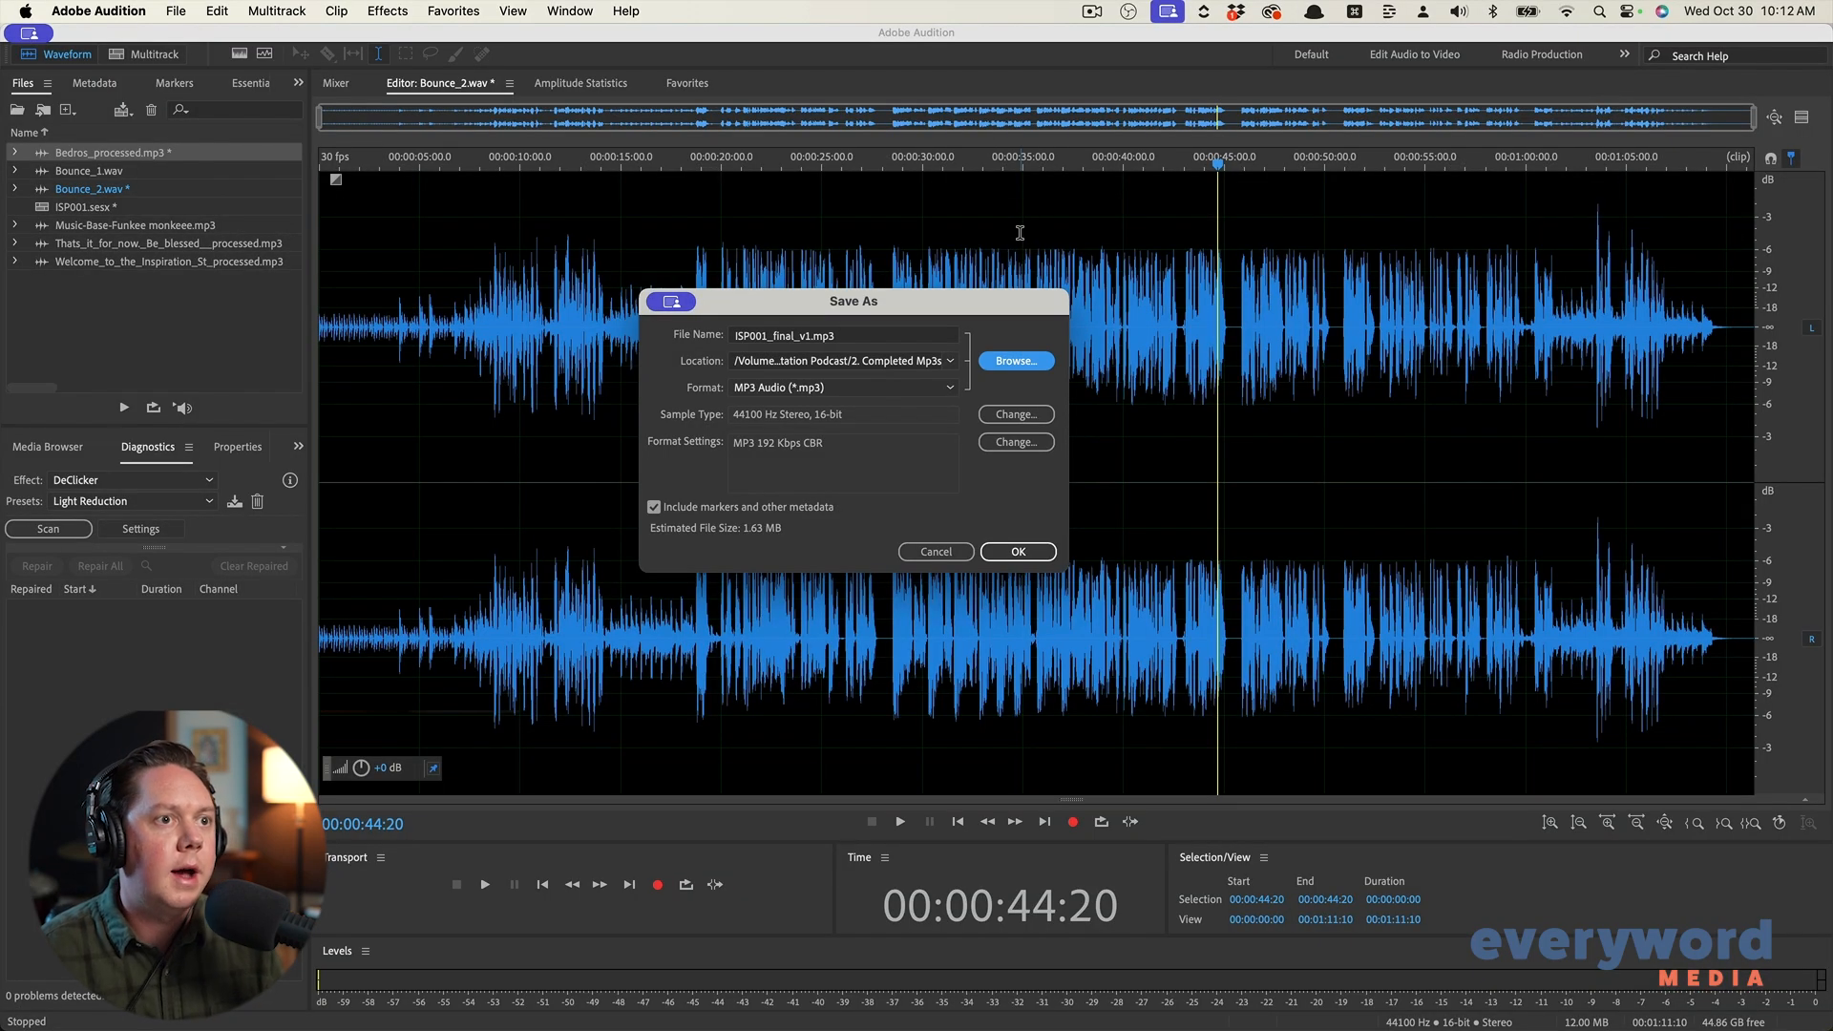
click(1017, 552)
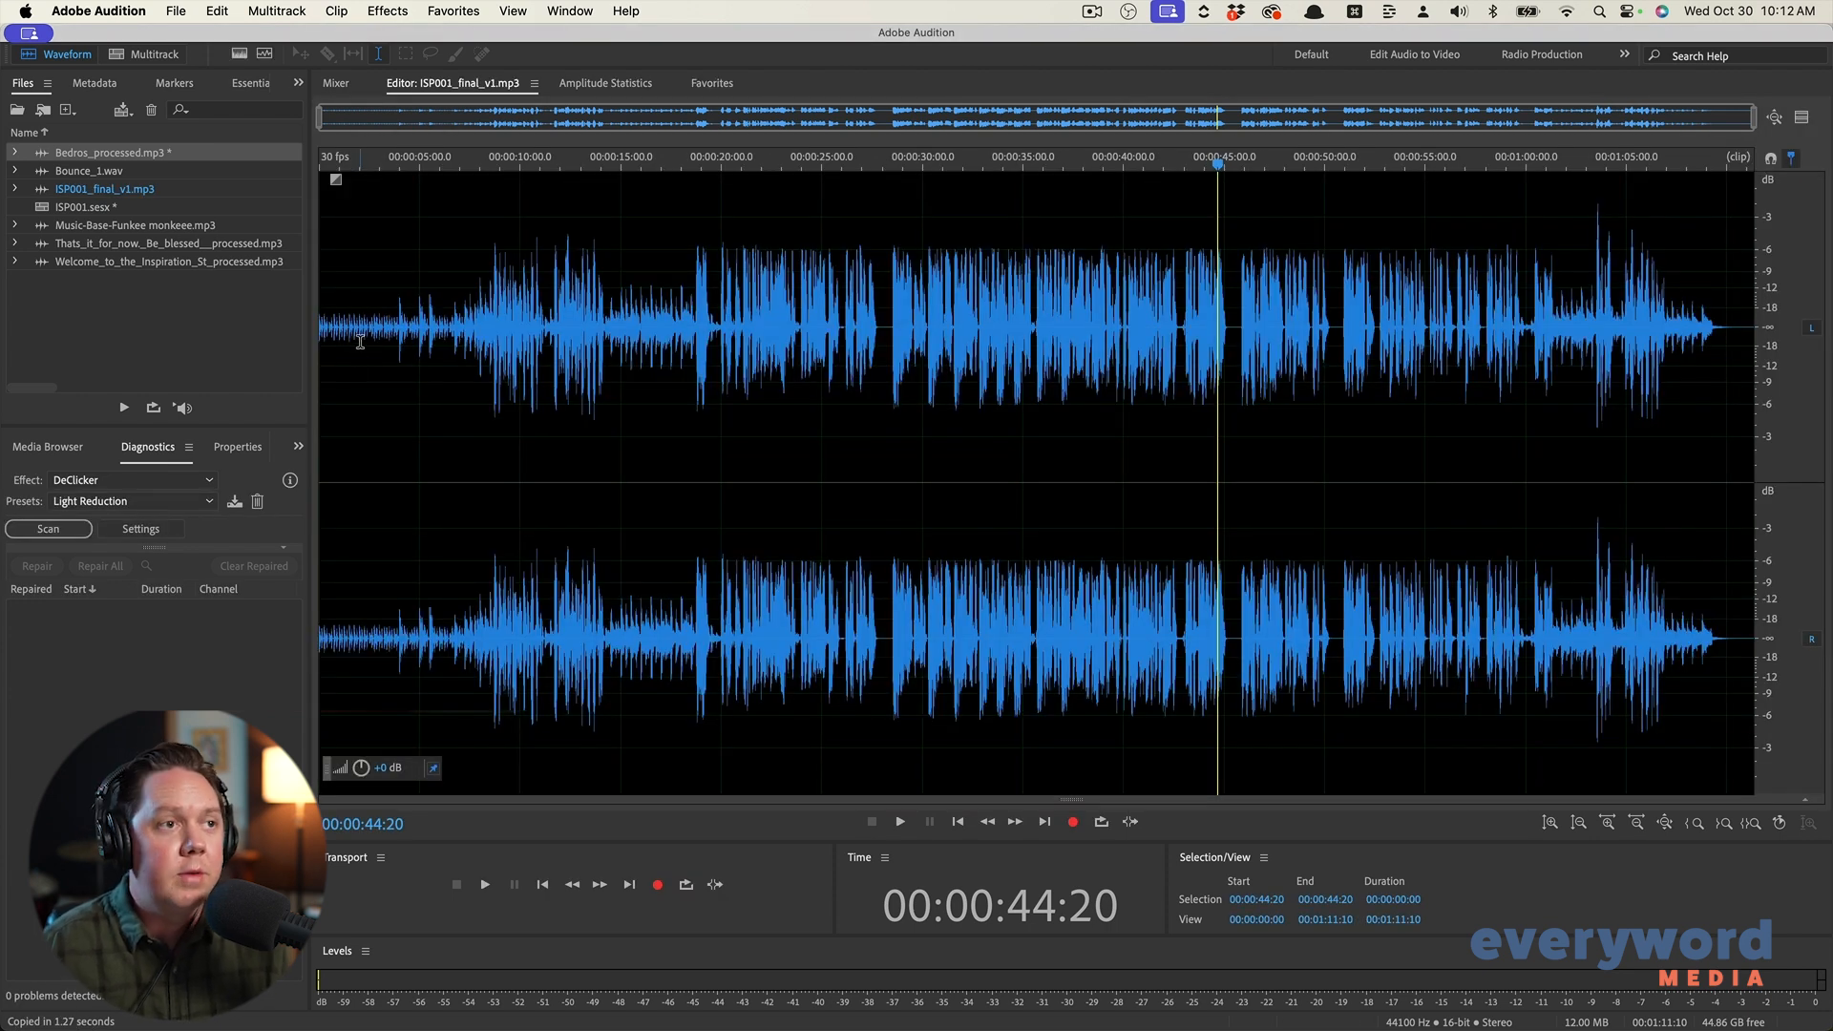
Examine the opening 17 seconds of the saved ISP001_final_v1.mp3 waveform
scroll(360, 344, up, 5)
drag(360, 353, 320, 353)
scroll(381, 353, up, 2)
click(389, 354)
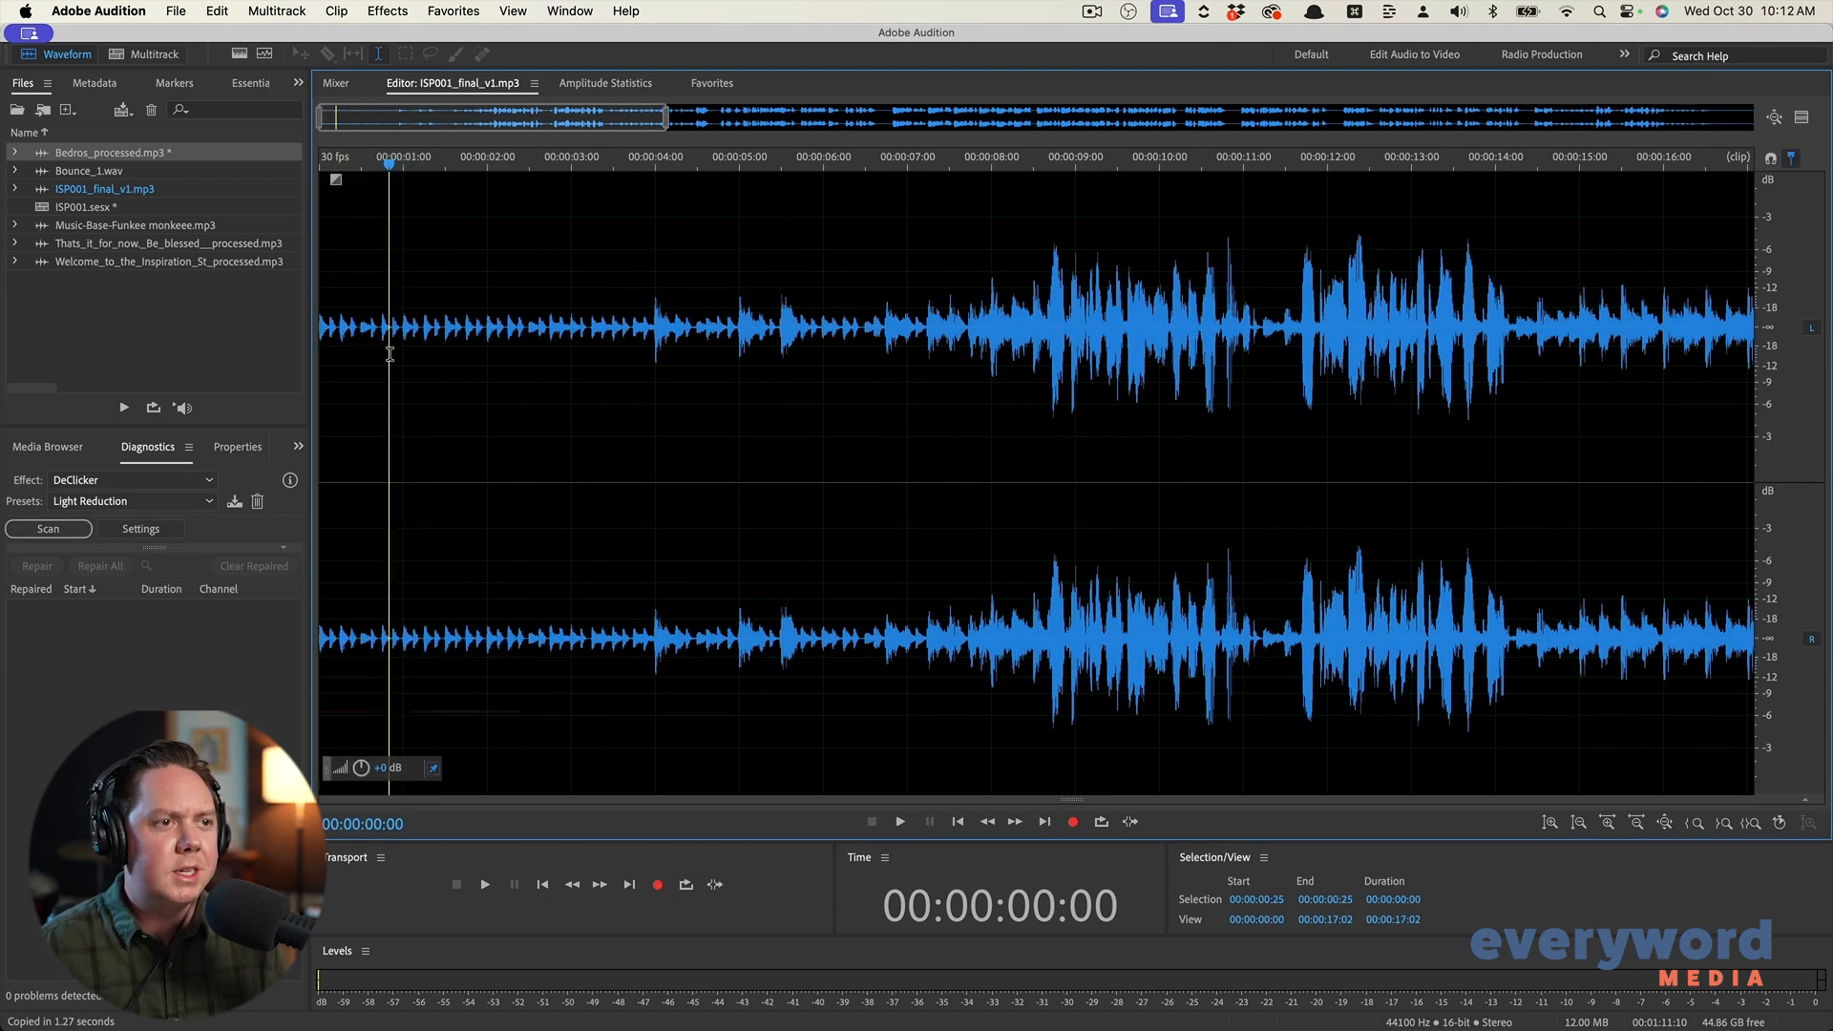
key(End)
drag(1752, 382, 665, 304)
key(Home)
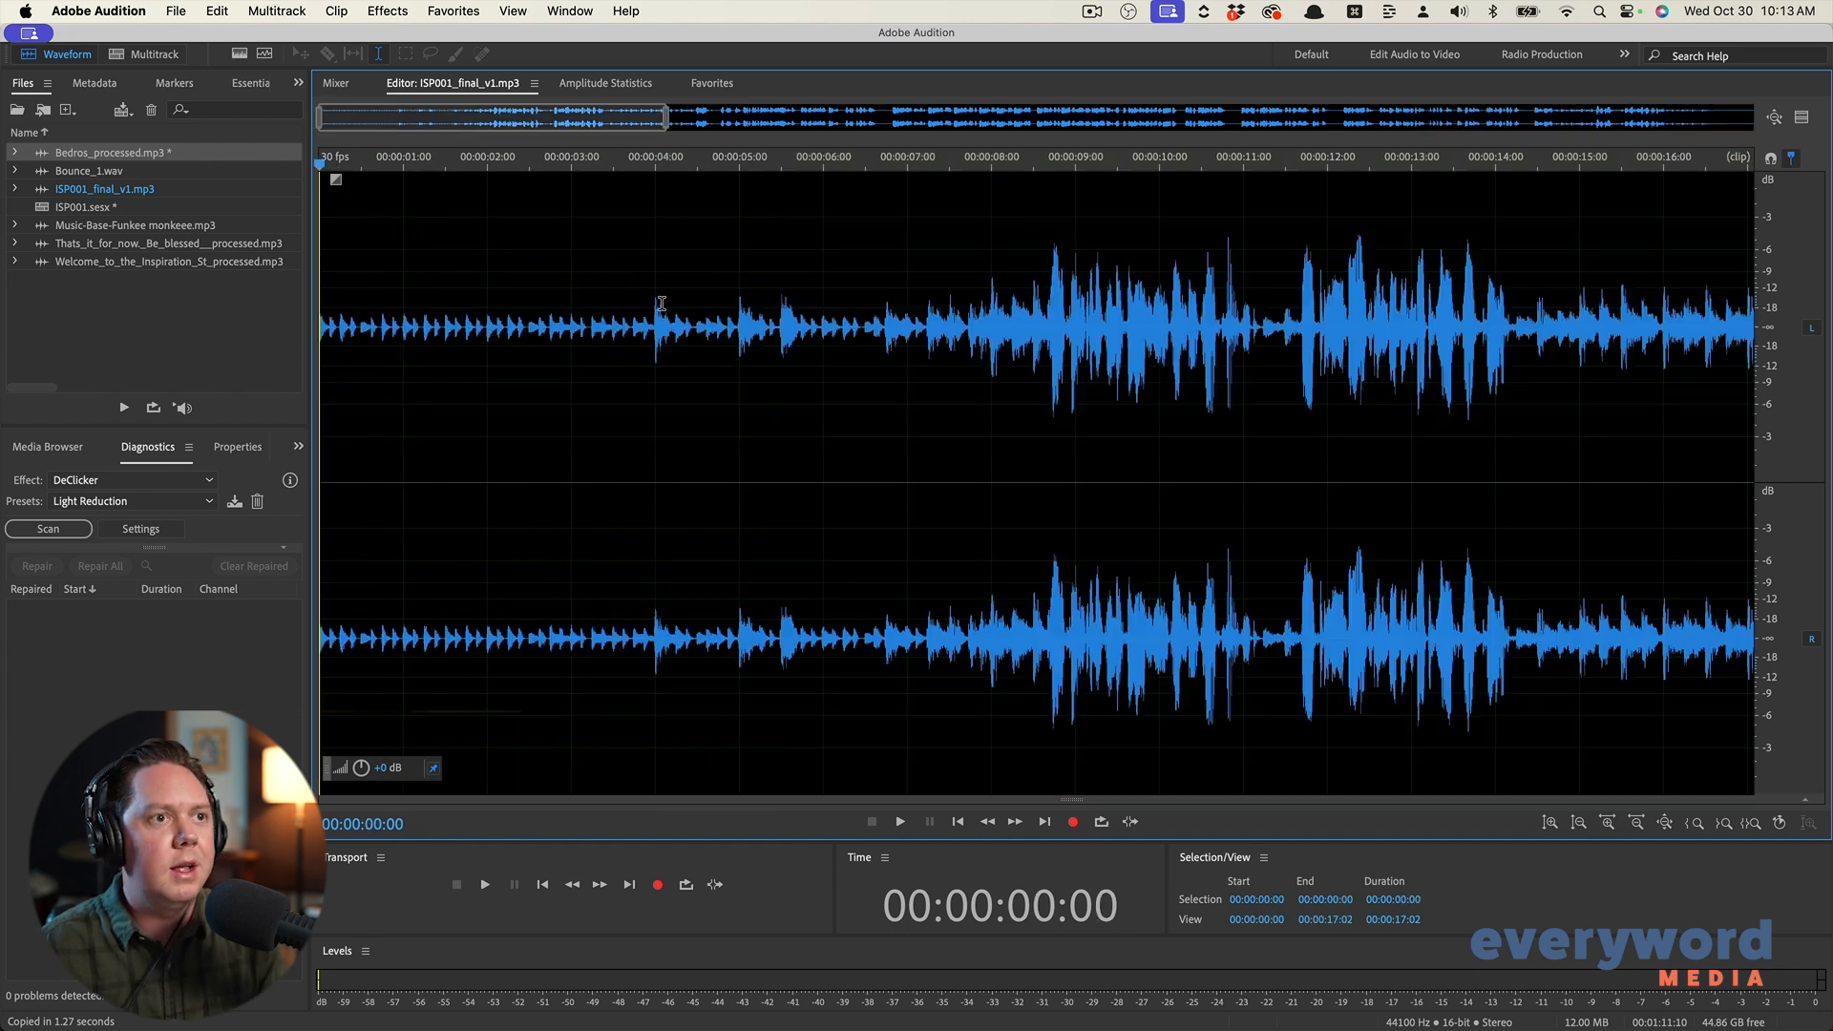
Return to the multitrack session, mute the Bounce_2 track and play the intro from 00:00:02:21
shift+click(945, 304)
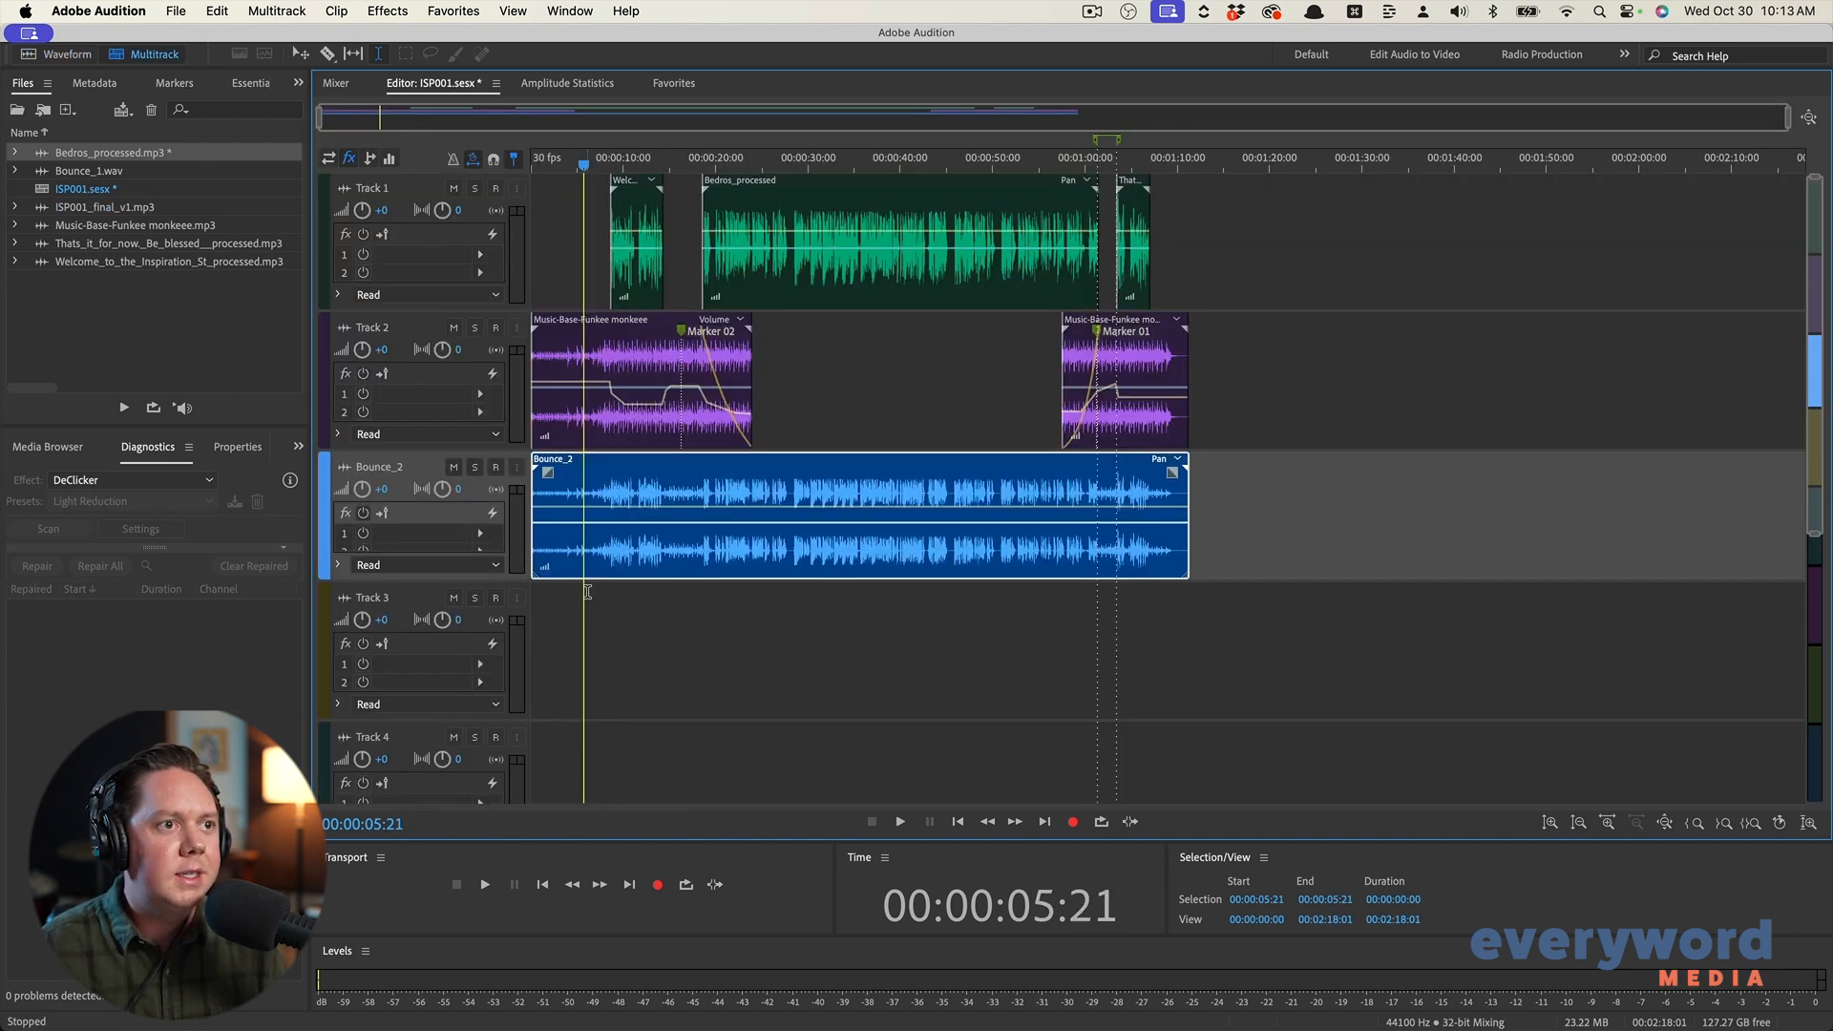
scroll(587, 590, up, 10)
click(779, 669)
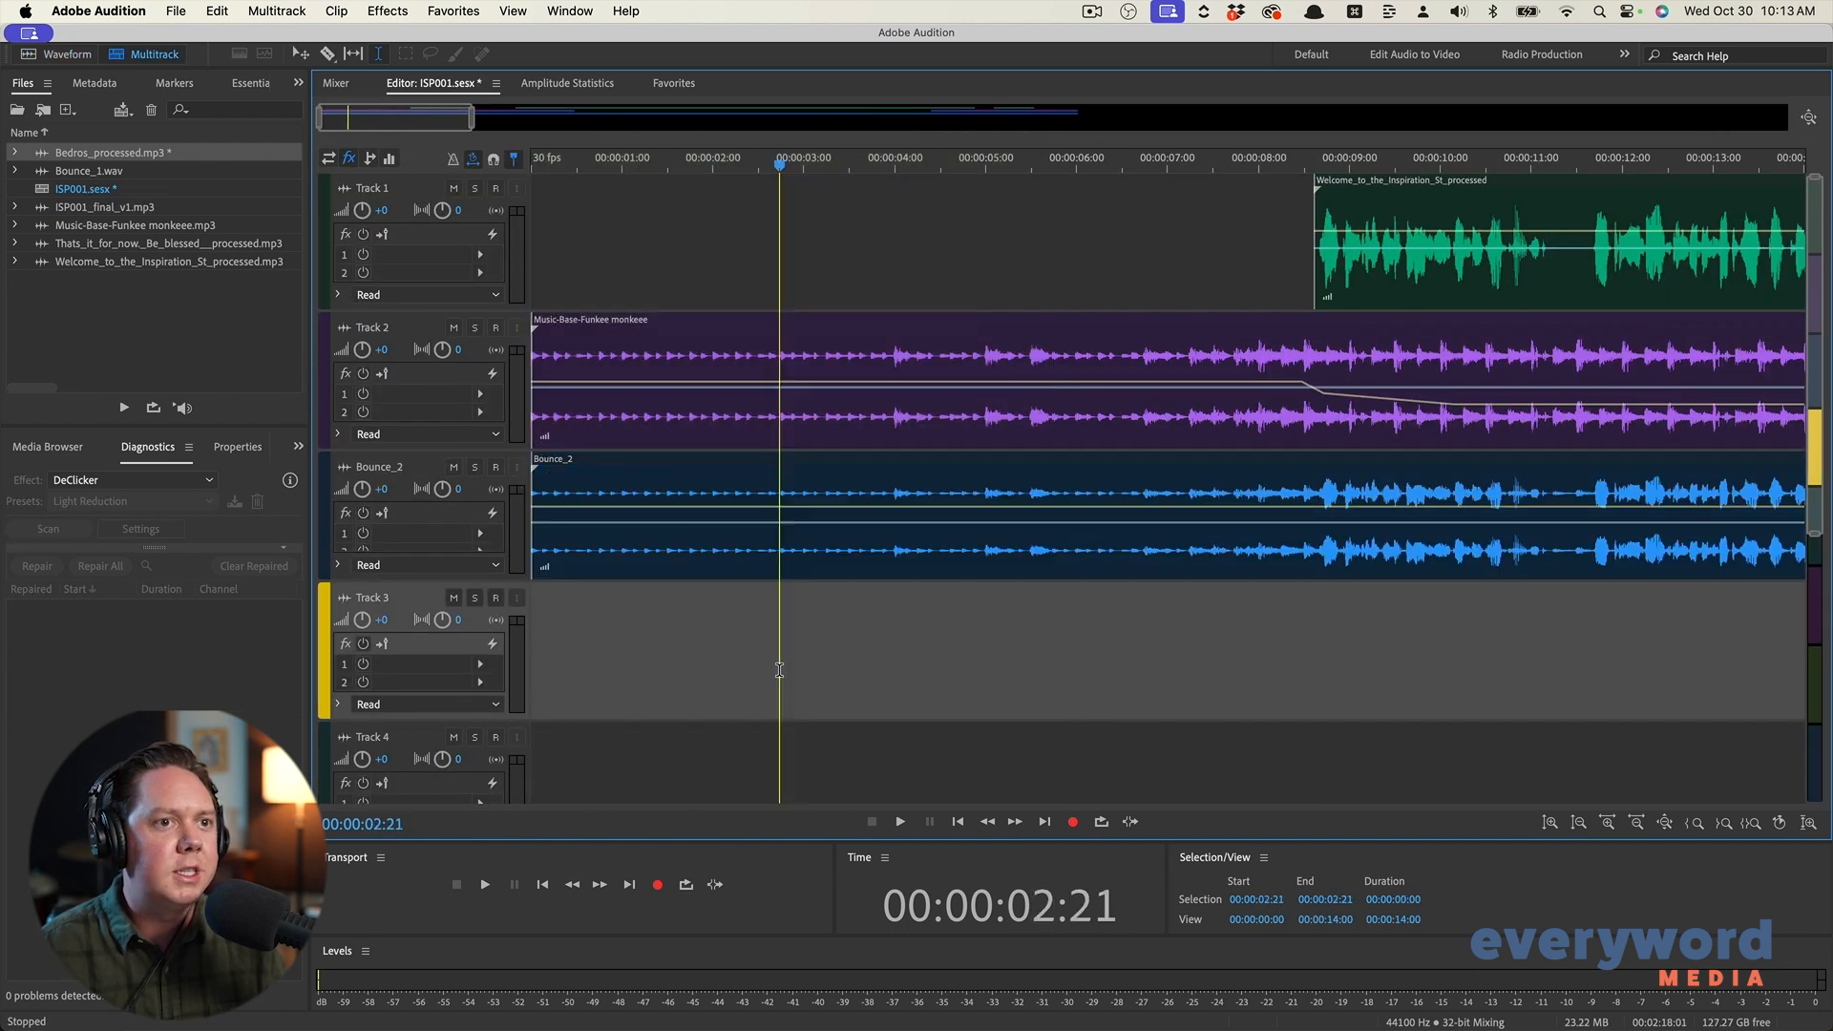
scroll(779, 669, down, 4)
scroll(905, 276, up, 2)
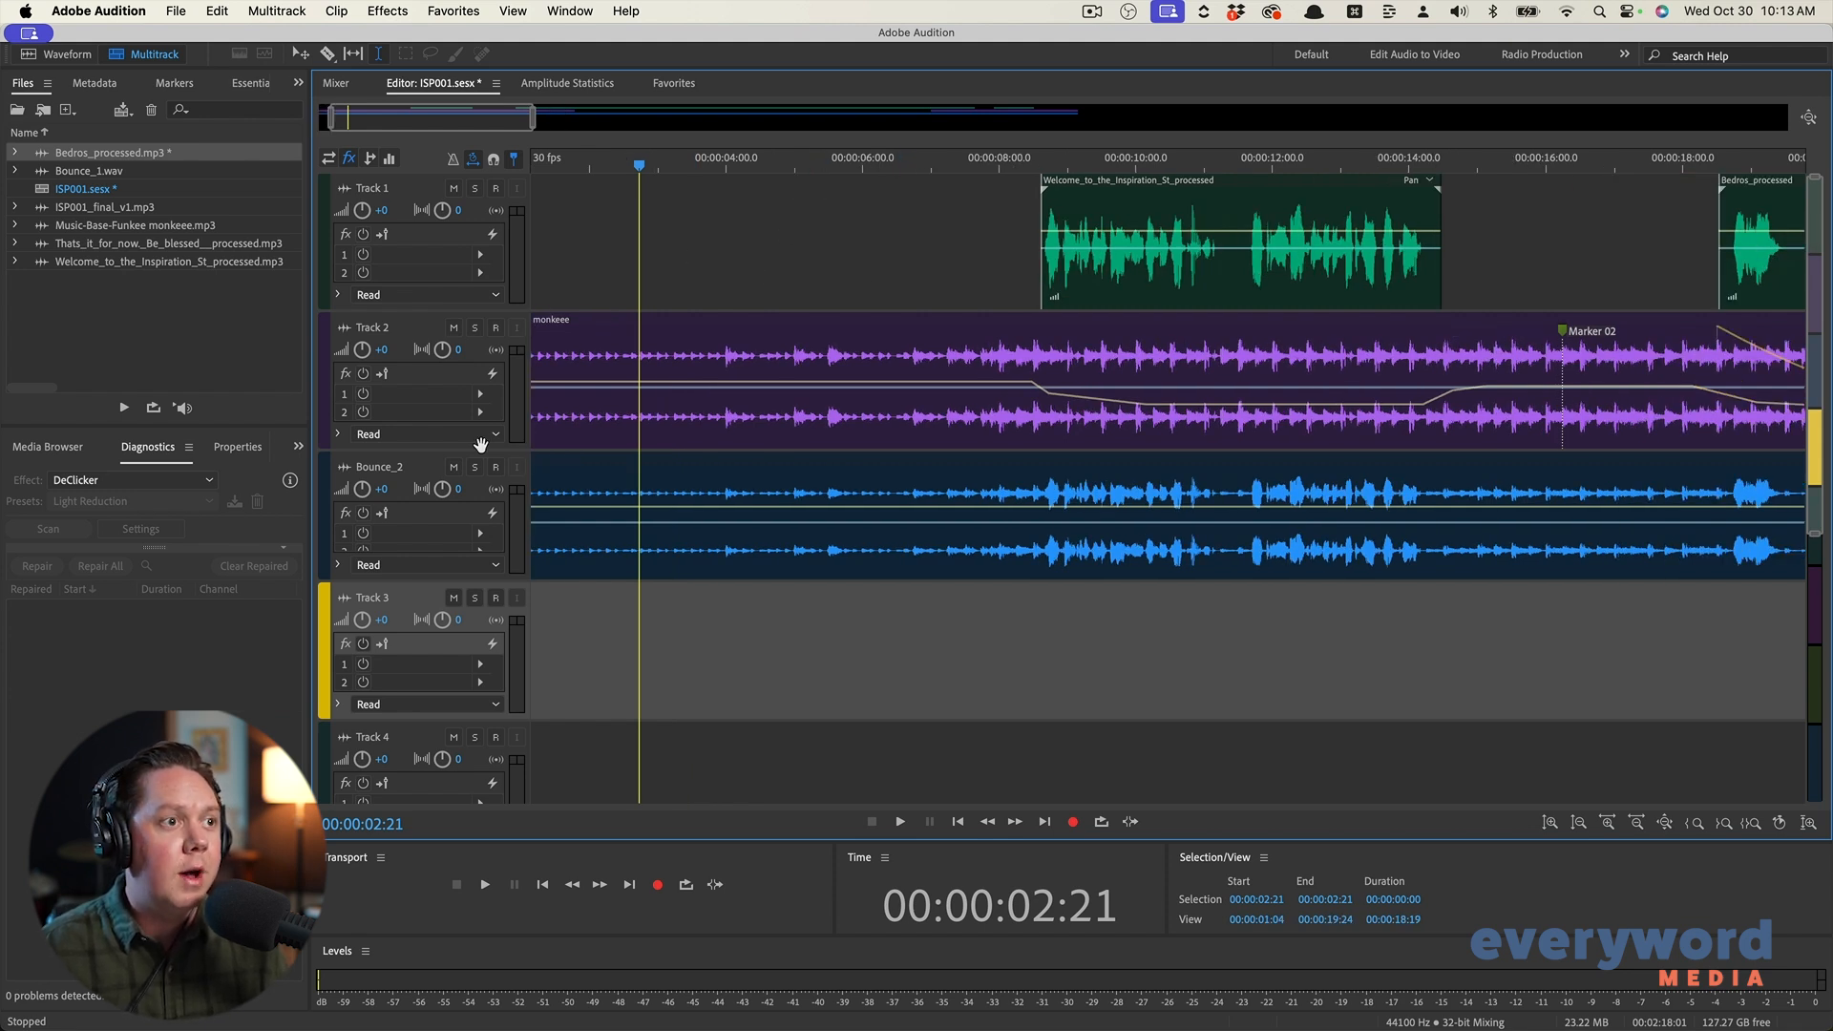
click(453, 467)
key(space)
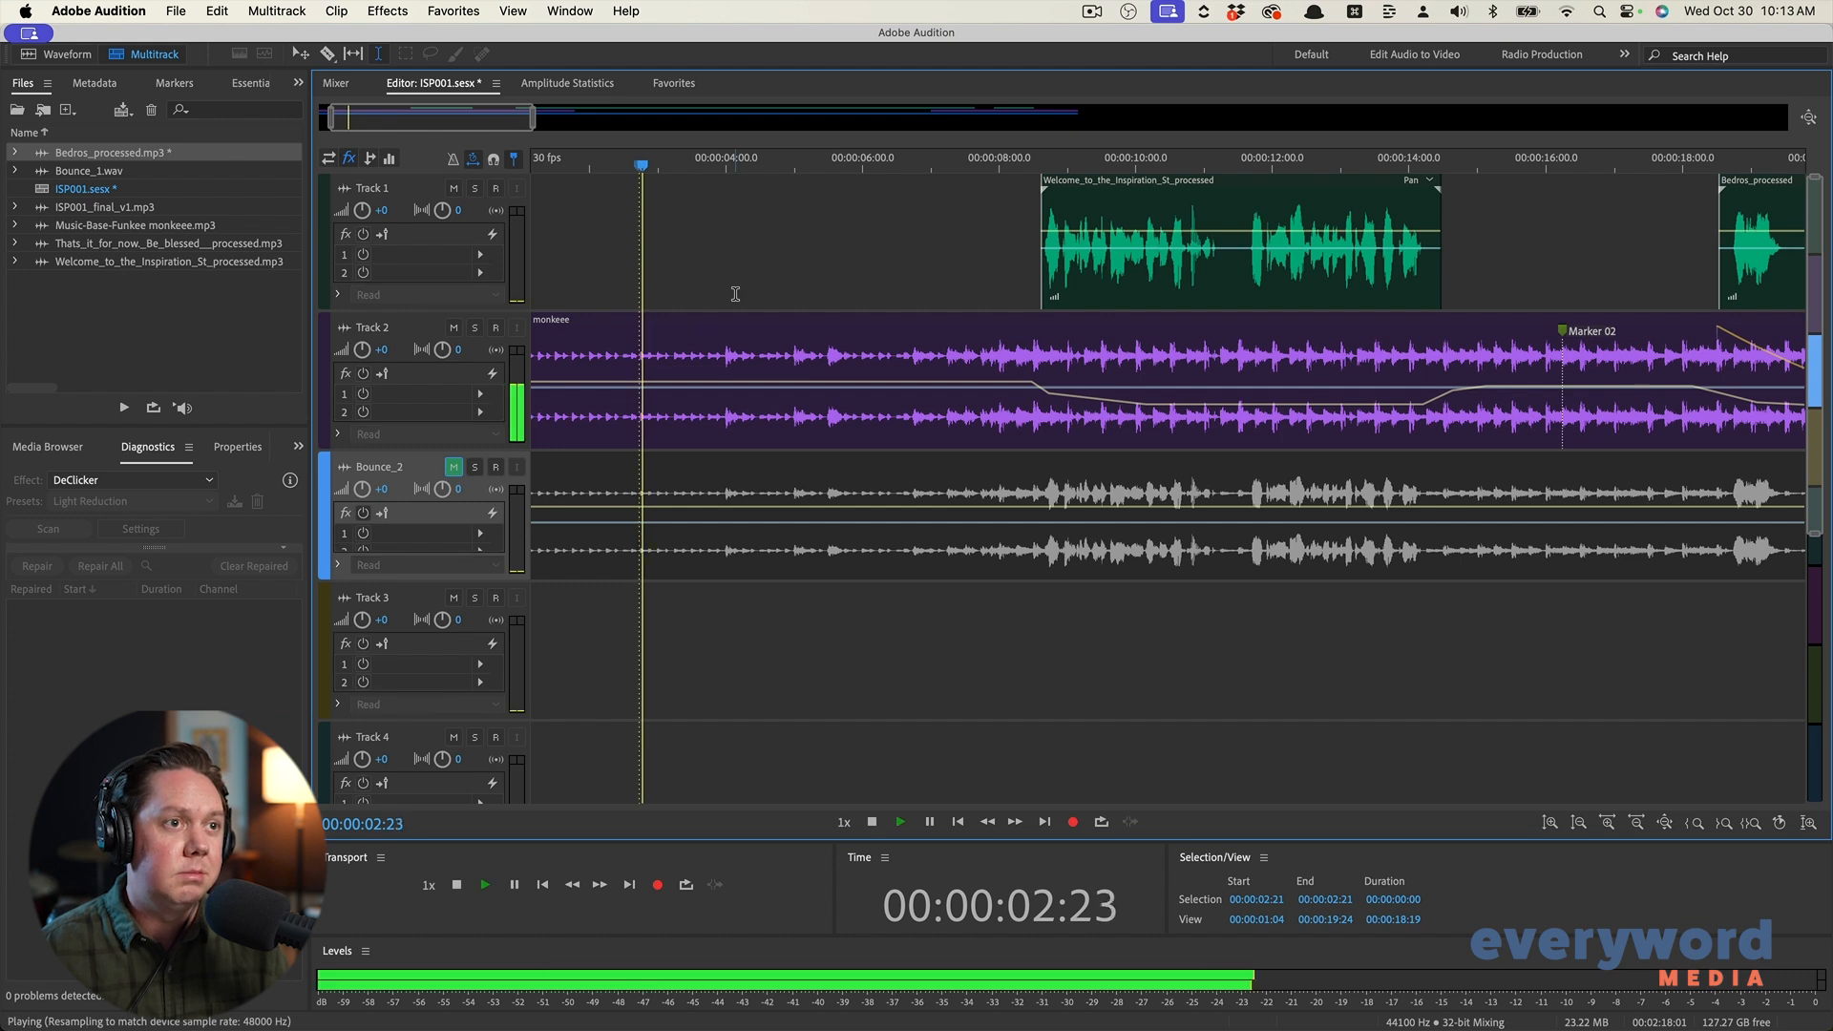
Stop playback and delete the intro section from 00:00:04:18 to 00:00:05:12 on the music and bounce tracks
scroll(851, 288, up, 4)
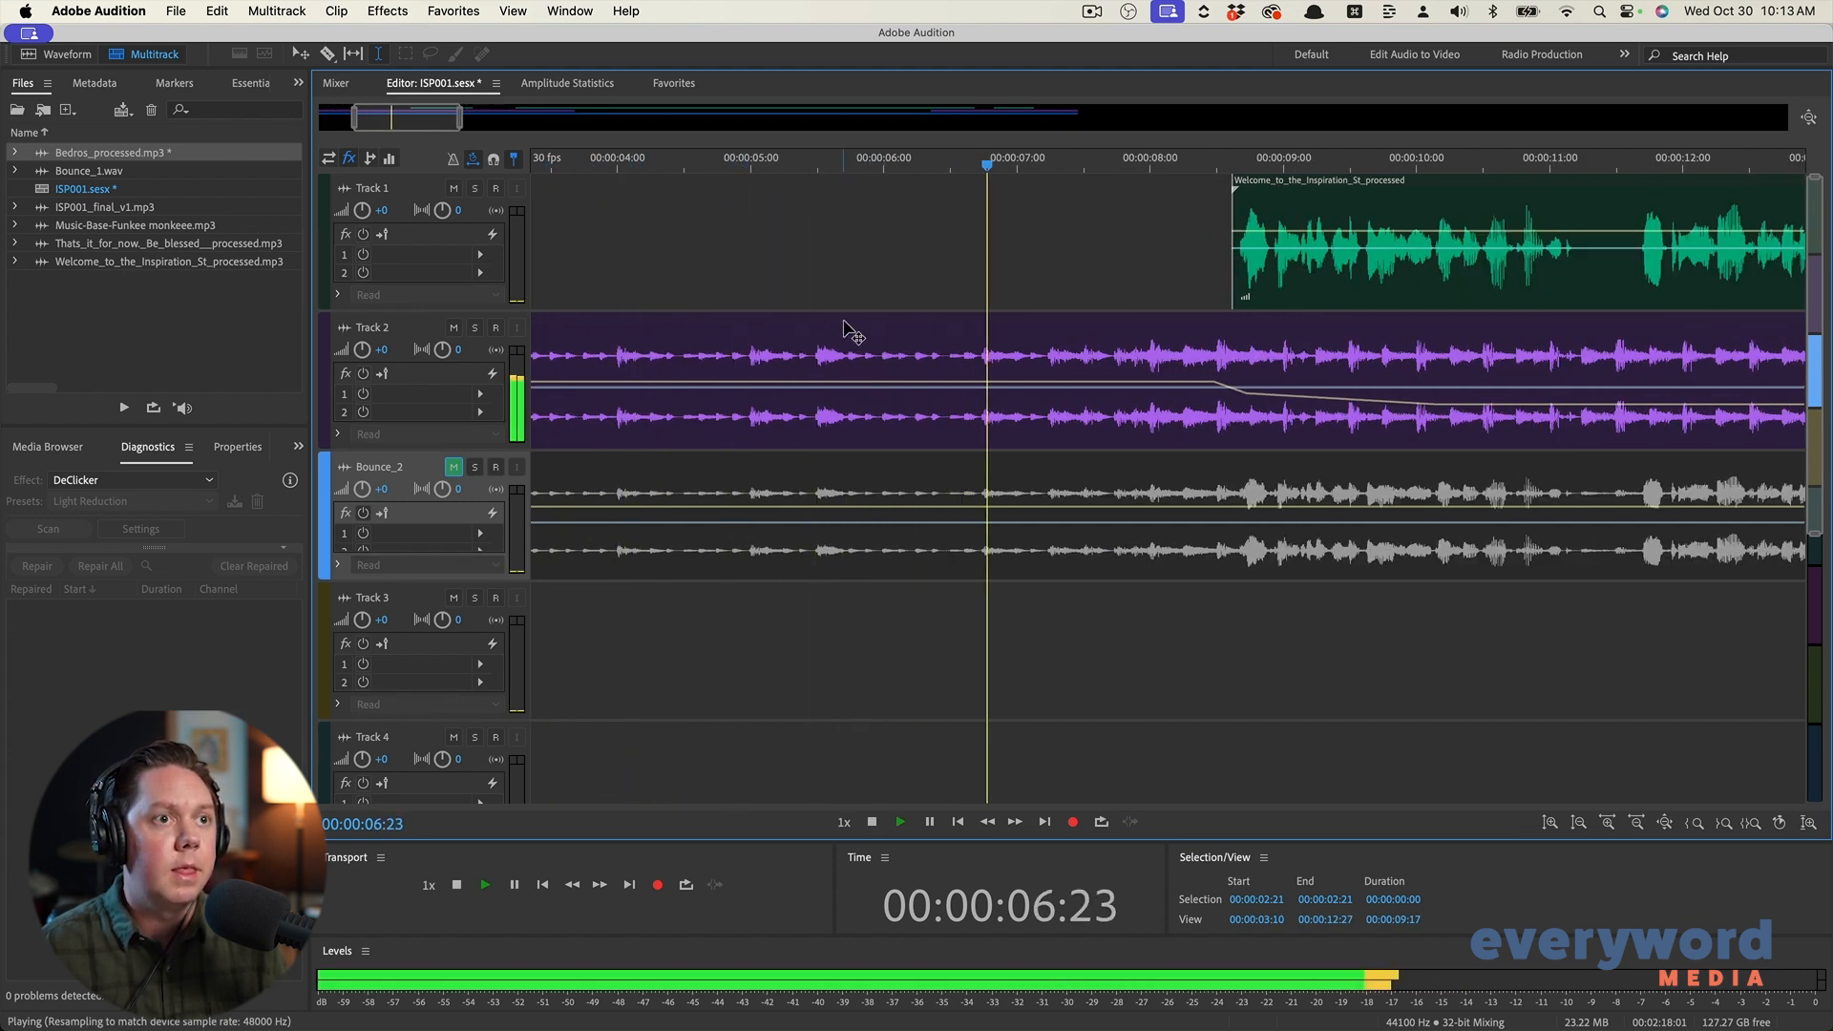
key(space)
drag(806, 334, 698, 334)
key(Delete)
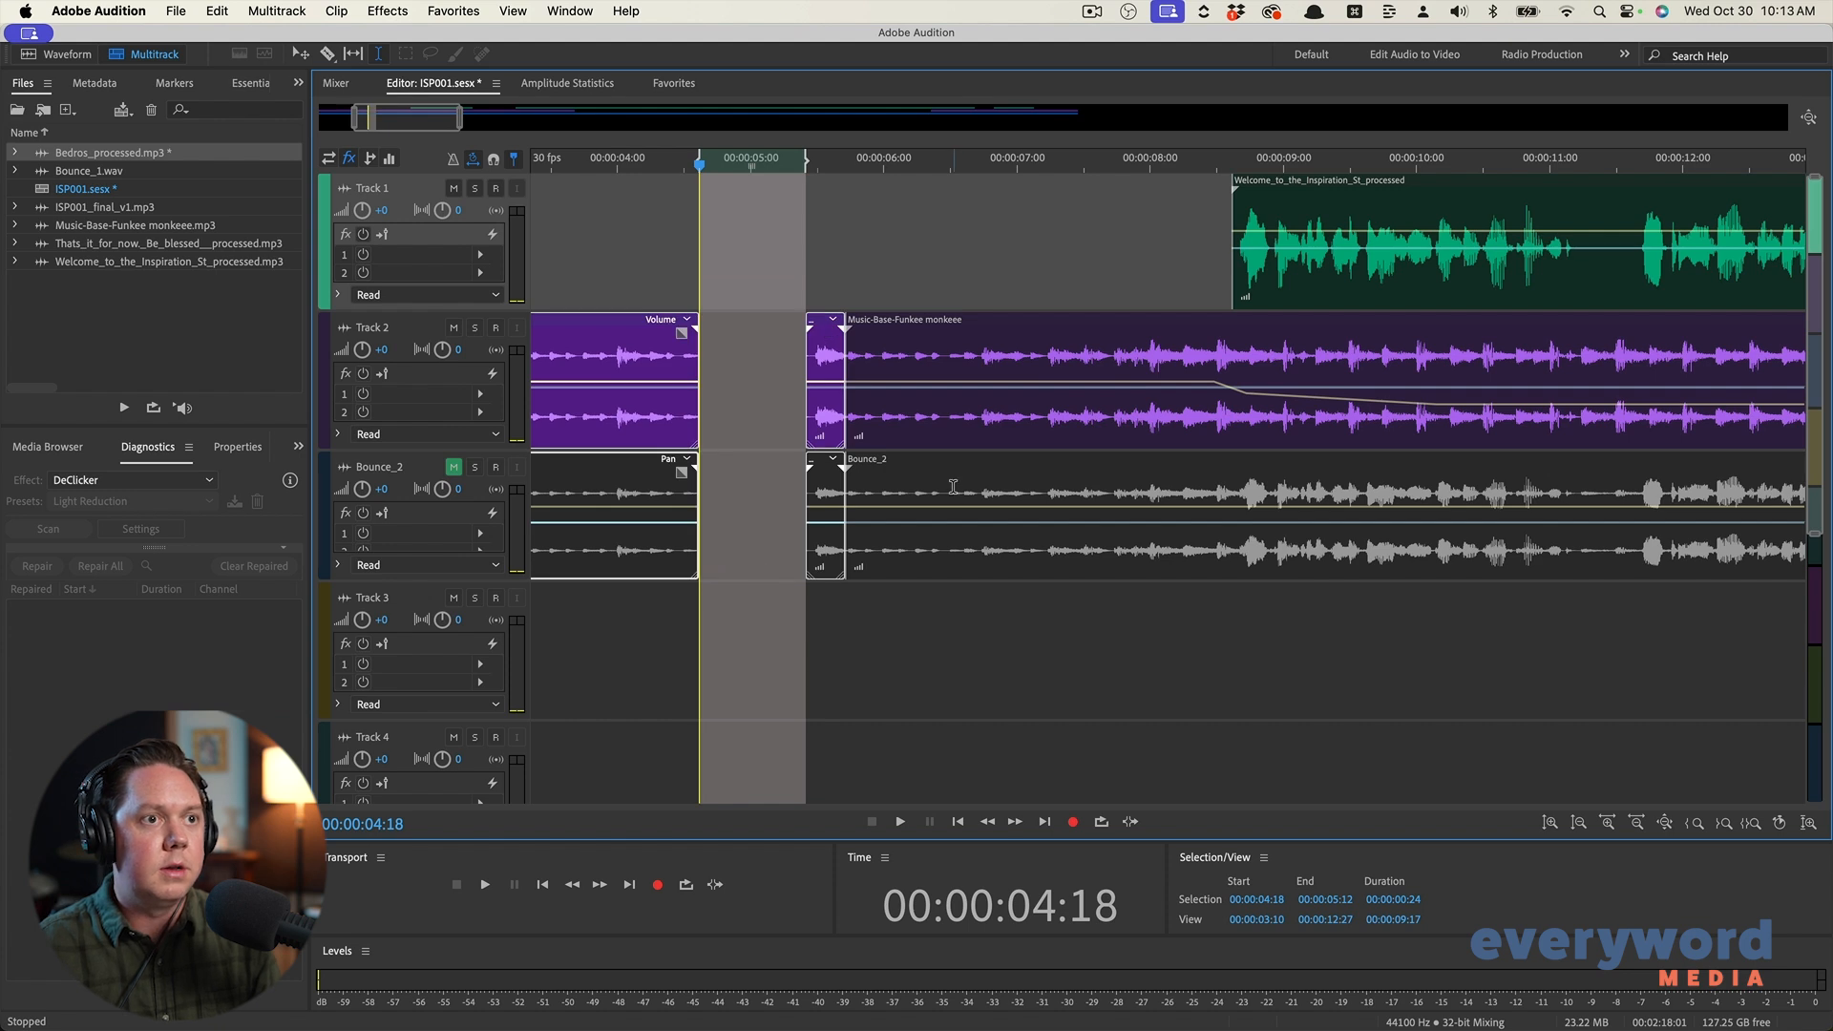
Delete the leftover opening sections of the music clip and remove the Bounce_2 track
key(Delete)
click(945, 489)
key(Delete)
Add a short fade-in to the start of the trimmed intro music and play it from 00:00:05:17
click(737, 536)
key(space)
click(857, 328)
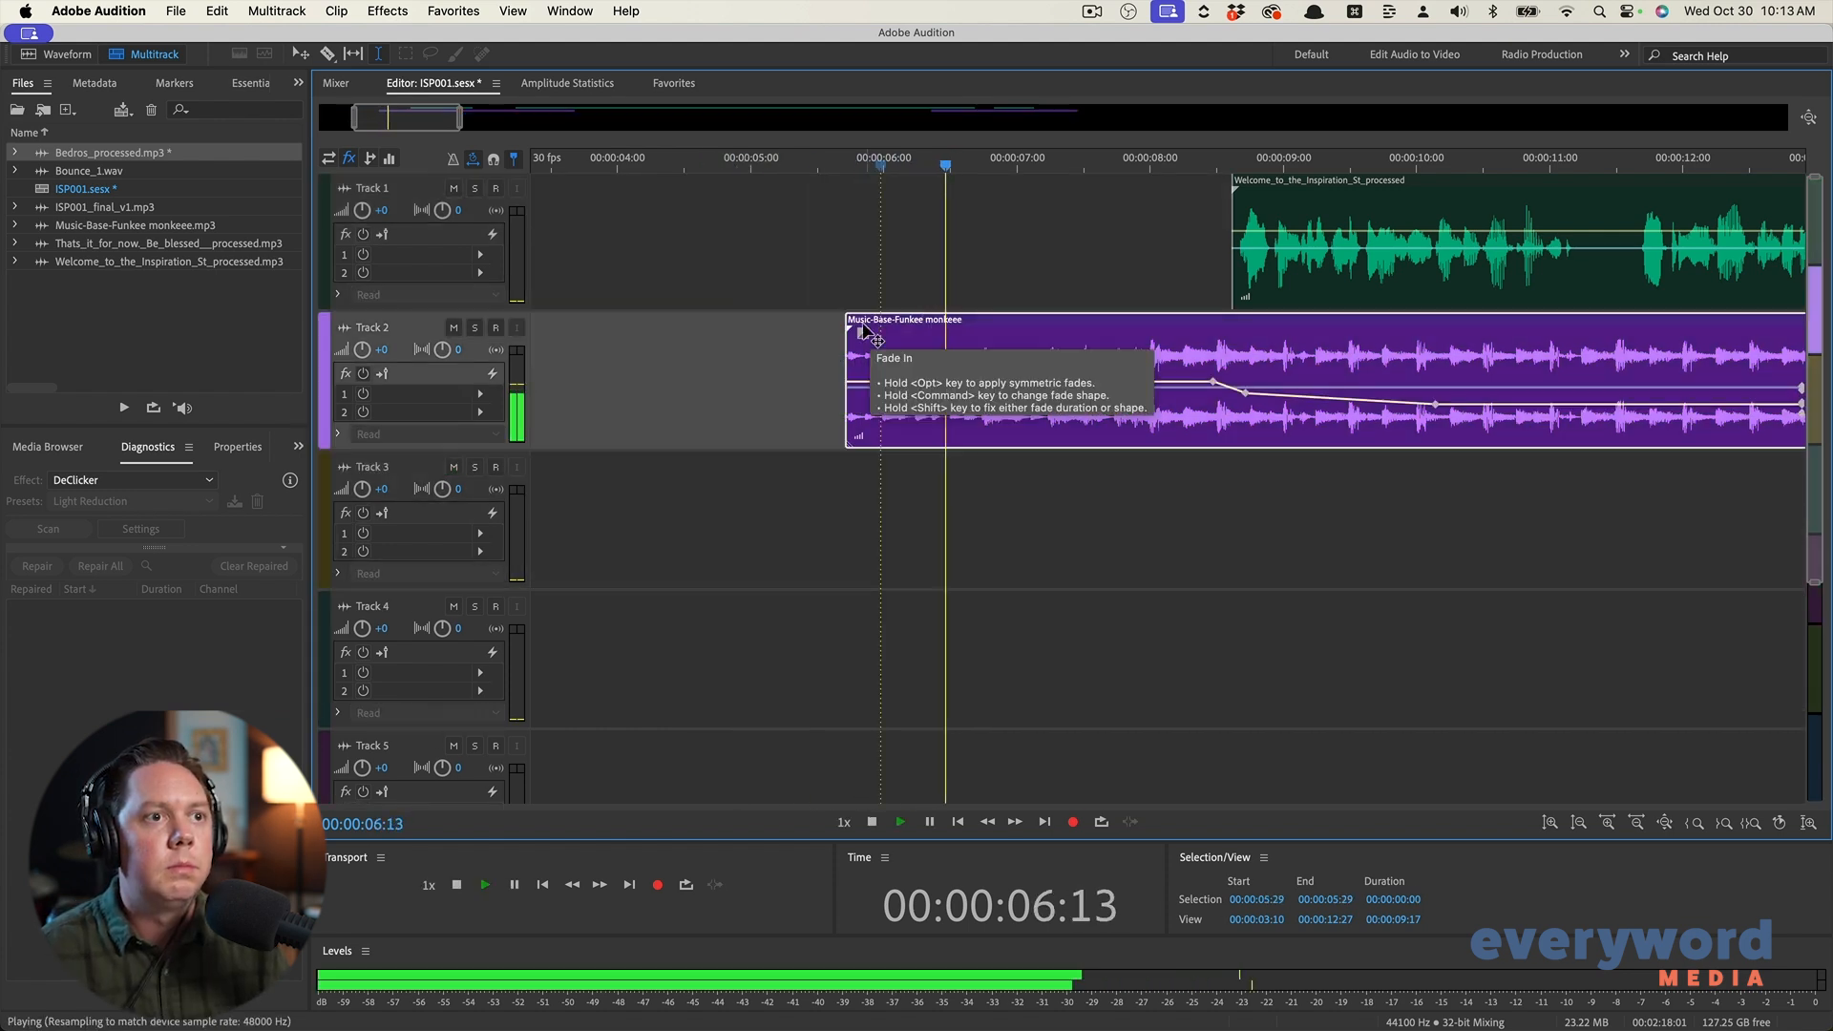
key(space)
drag(857, 330, 928, 330)
click(831, 281)
key(space)
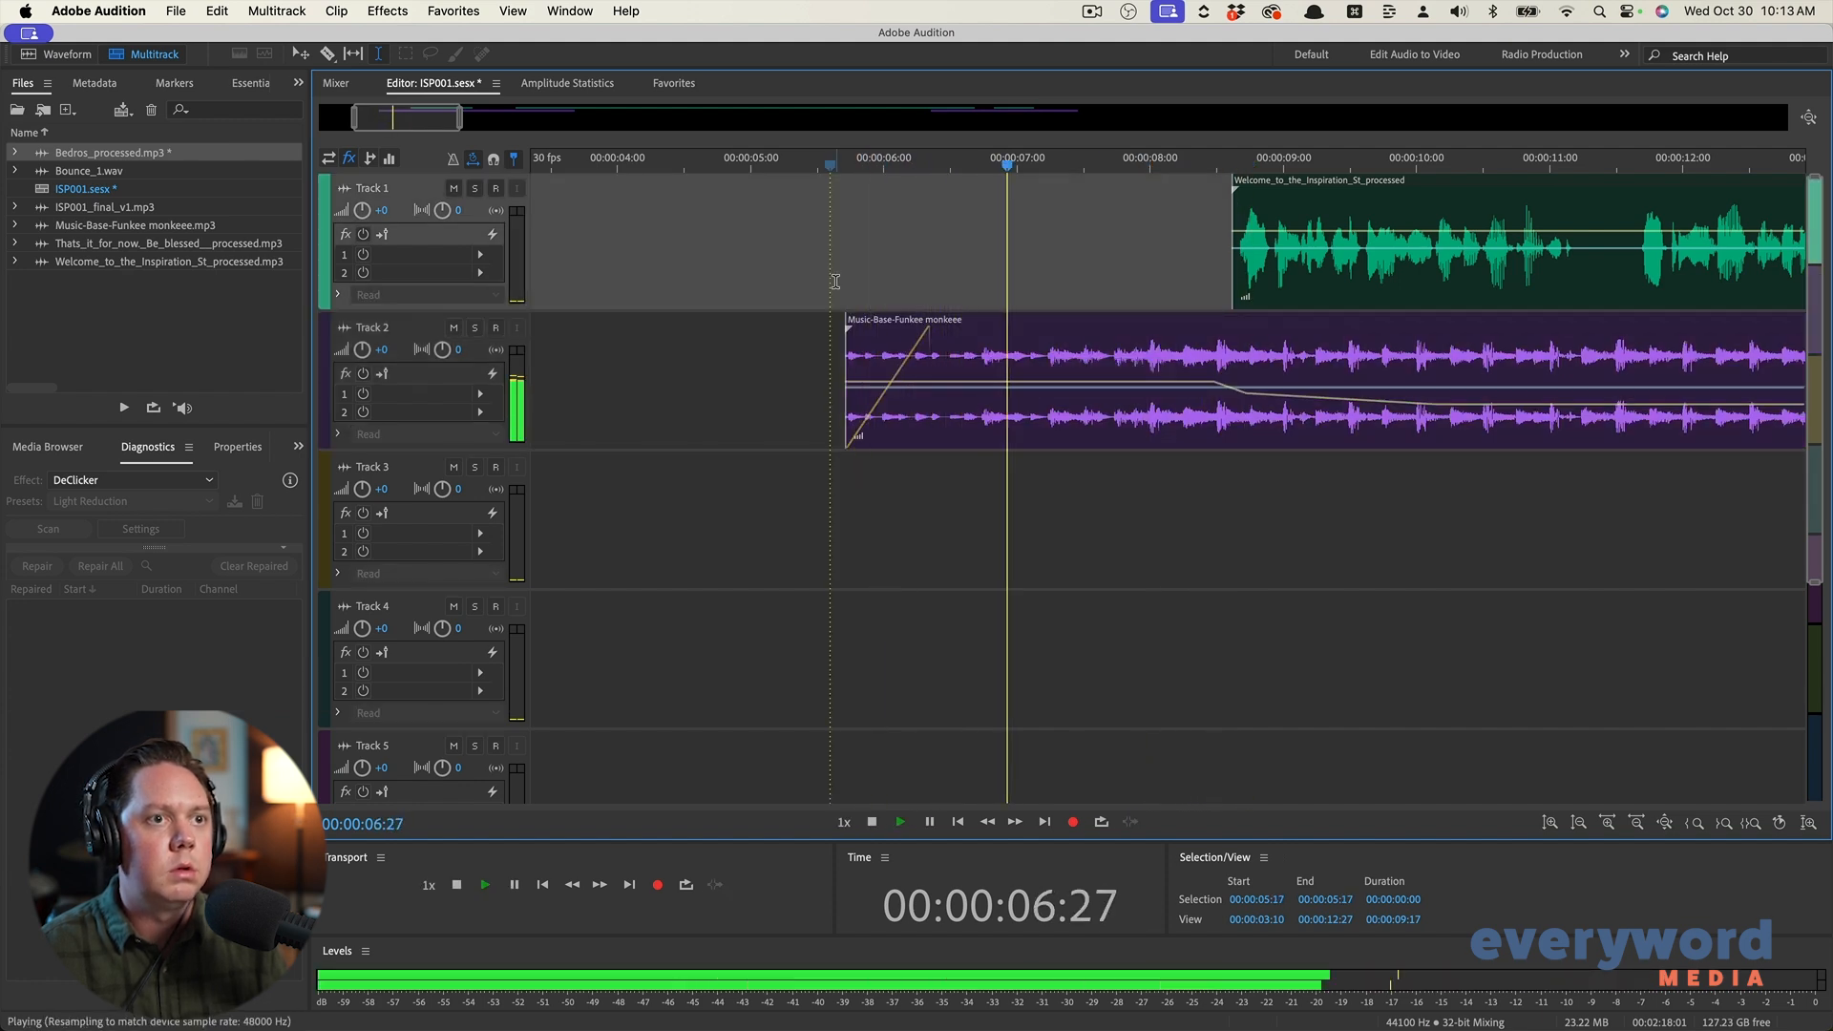
key(space)
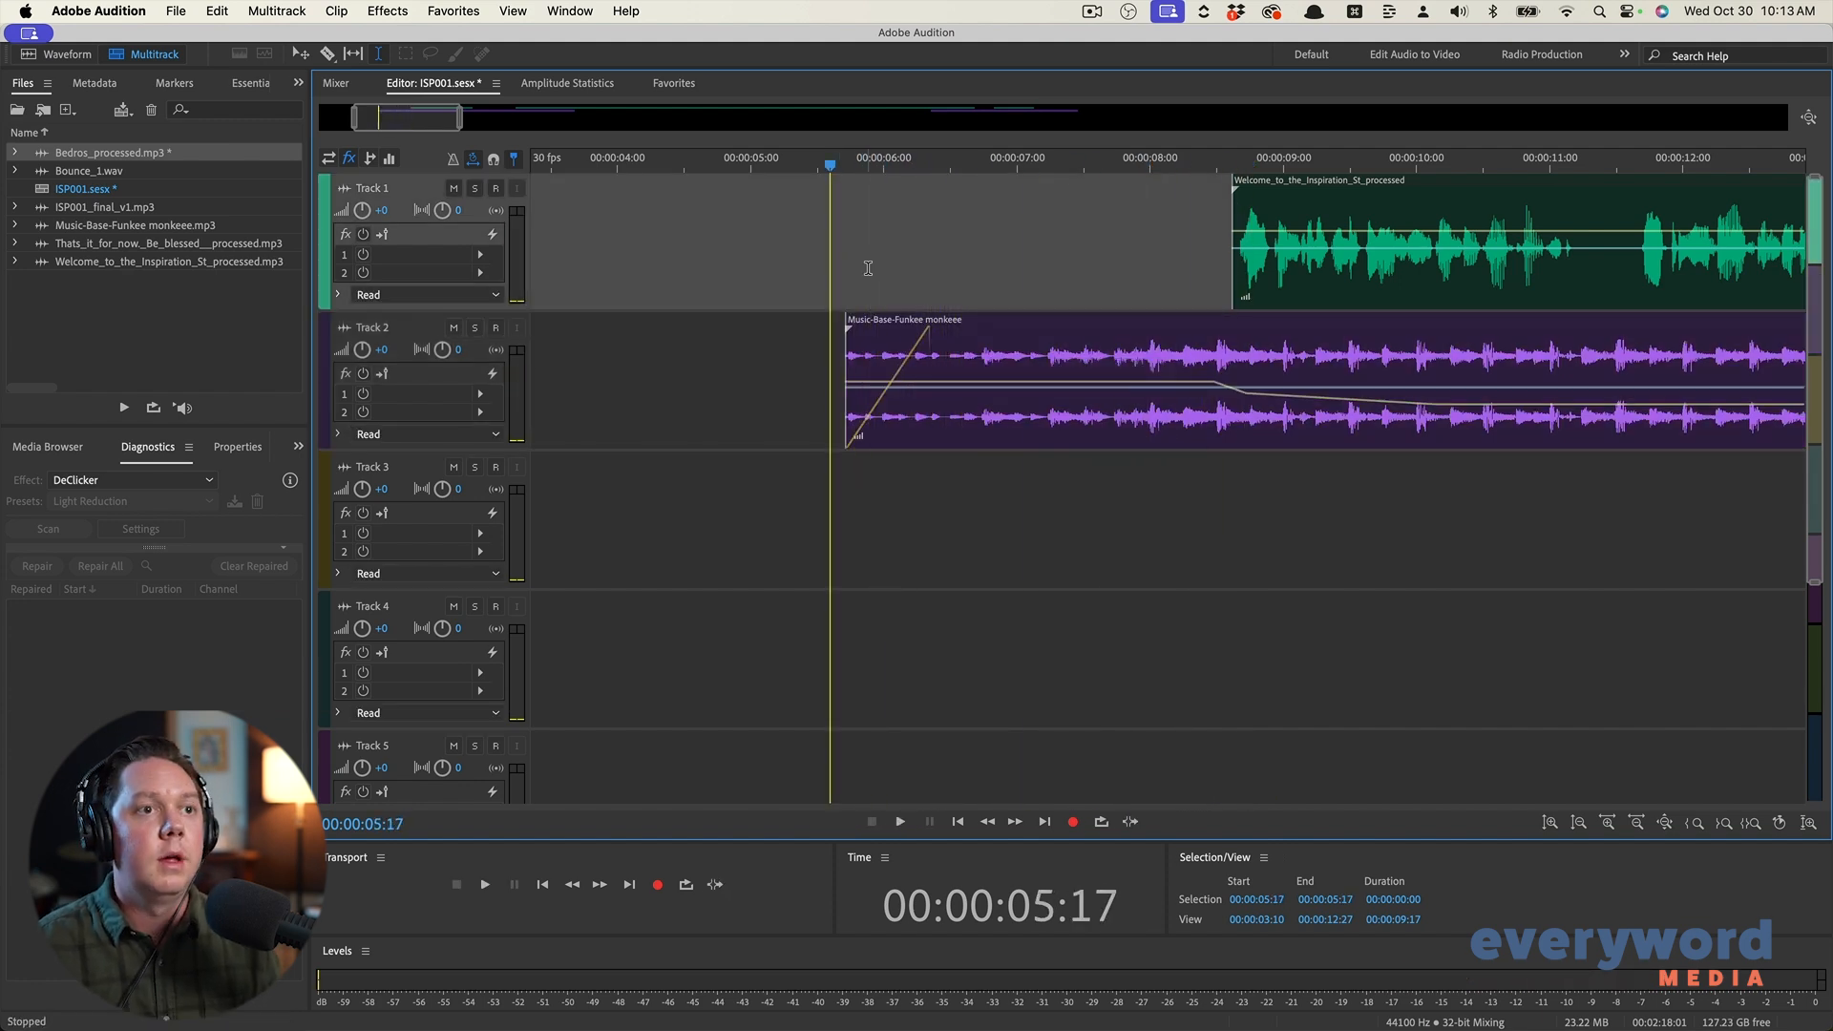
Move all voice and music clips together so the intro music begins at the start of the session
key(backslash)
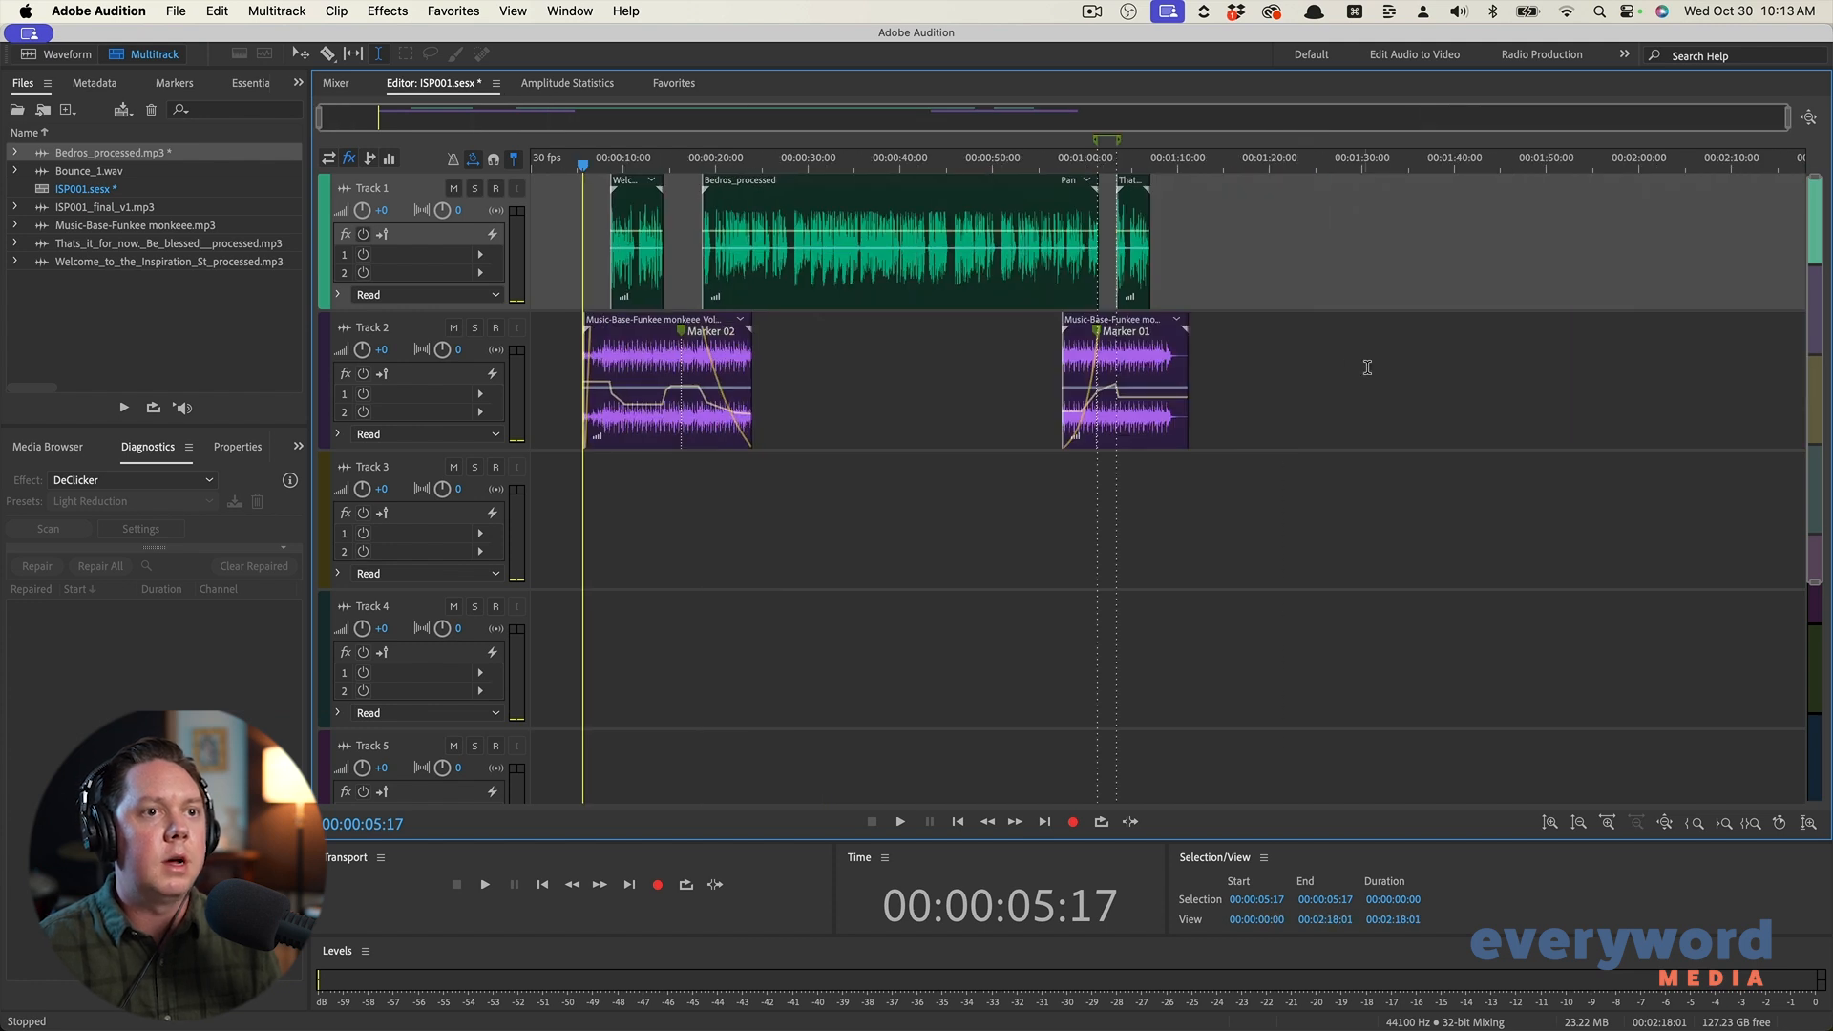
drag(1367, 367, 628, 255)
drag(793, 279, 679, 300)
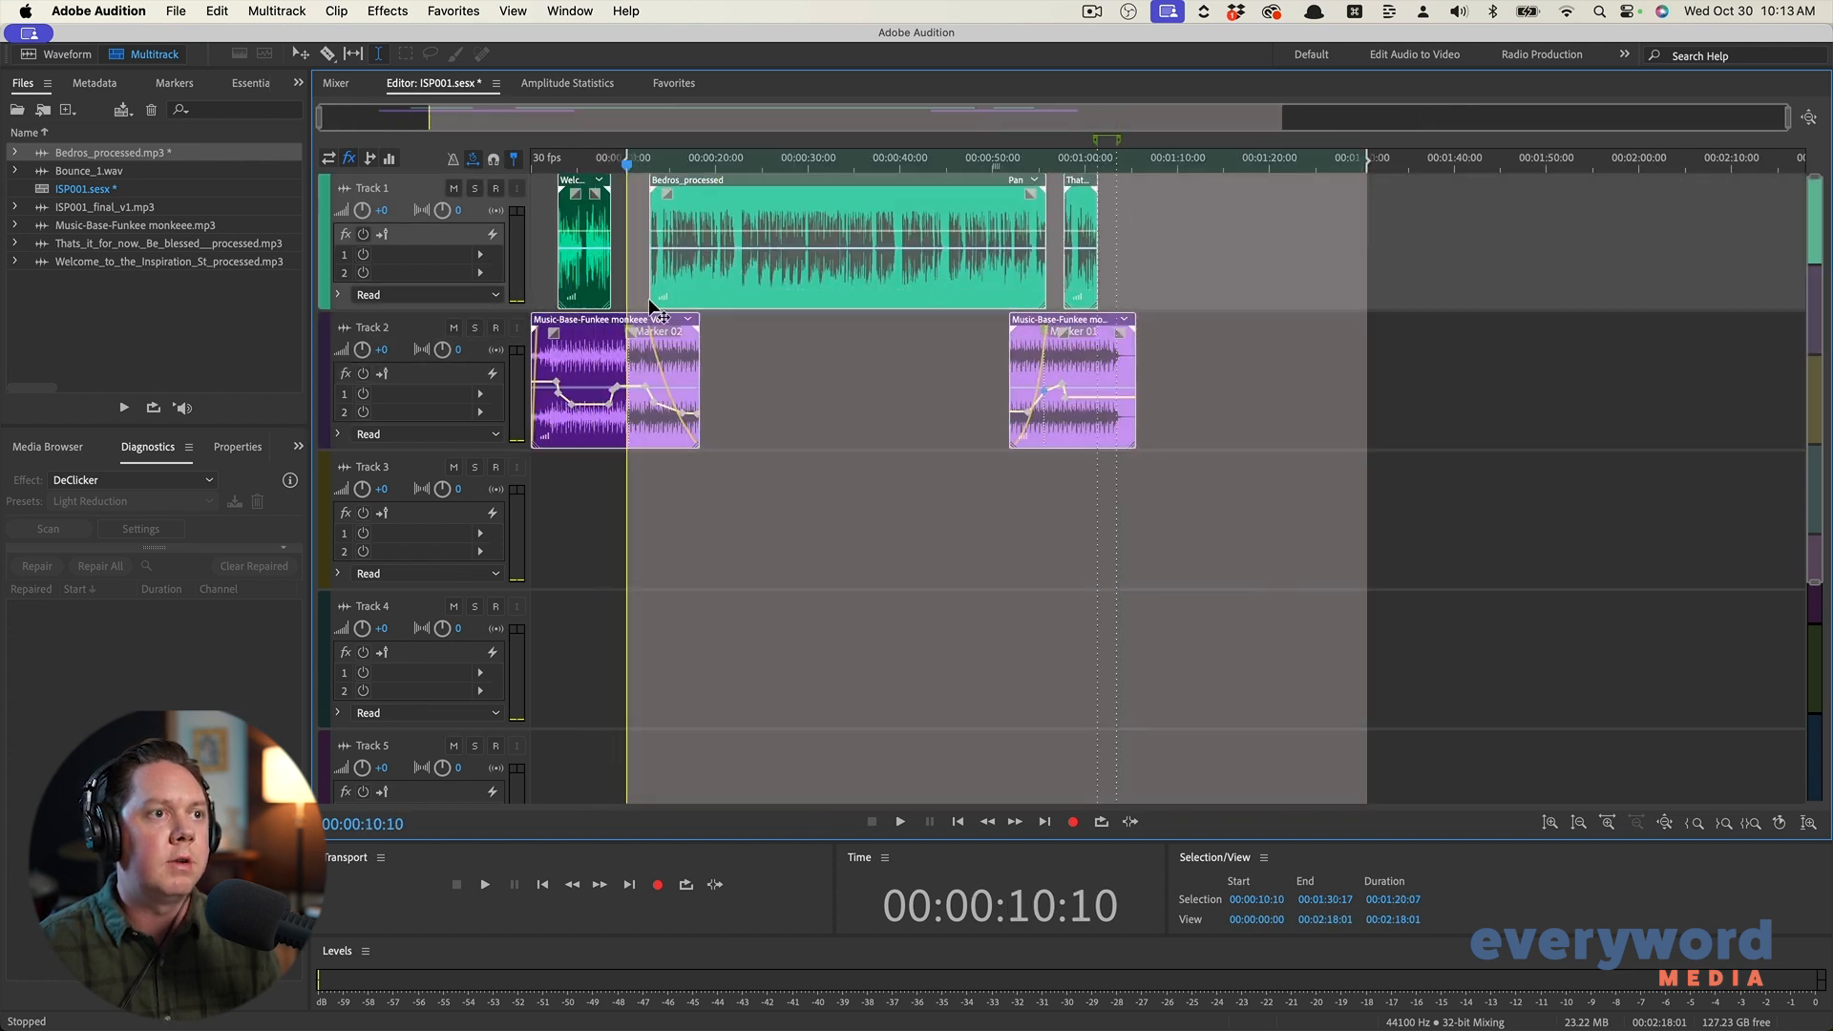
Select the whole session from 00:00:00:00 past the outro and bounce the mix to a new track
click(1300, 376)
drag(1274, 377, 488, 261)
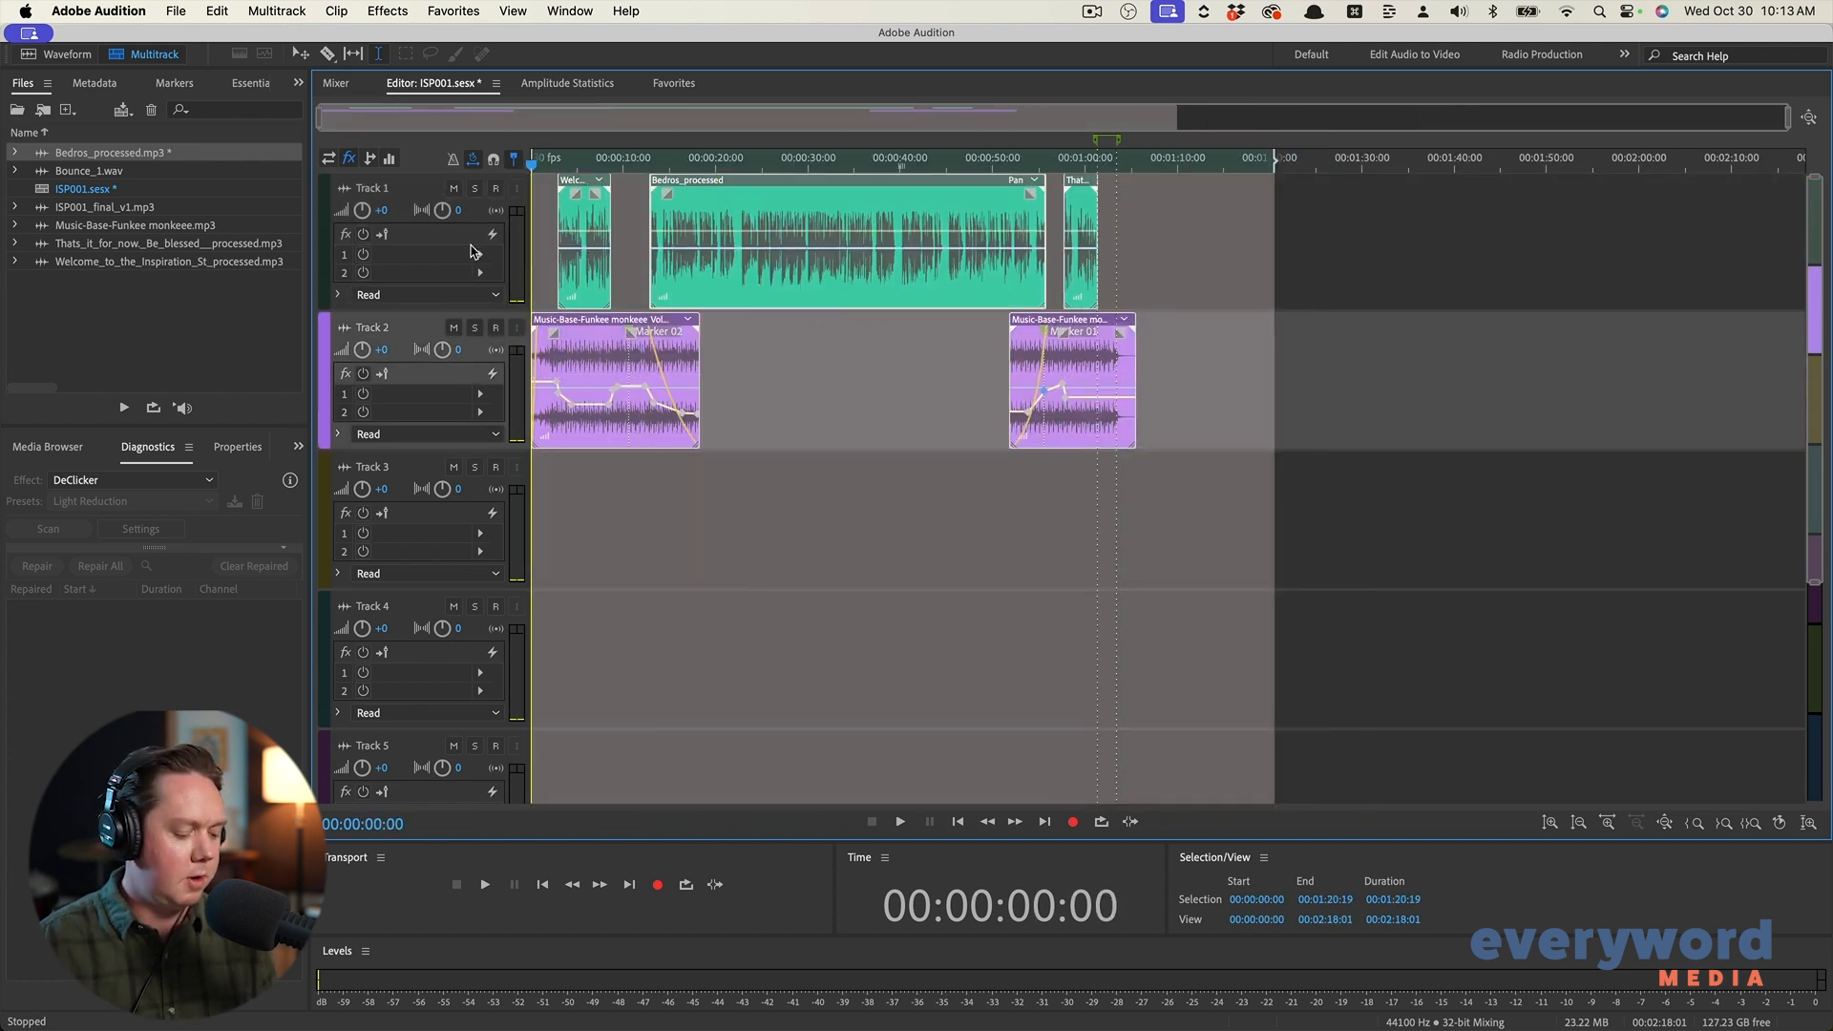
key(super+b)
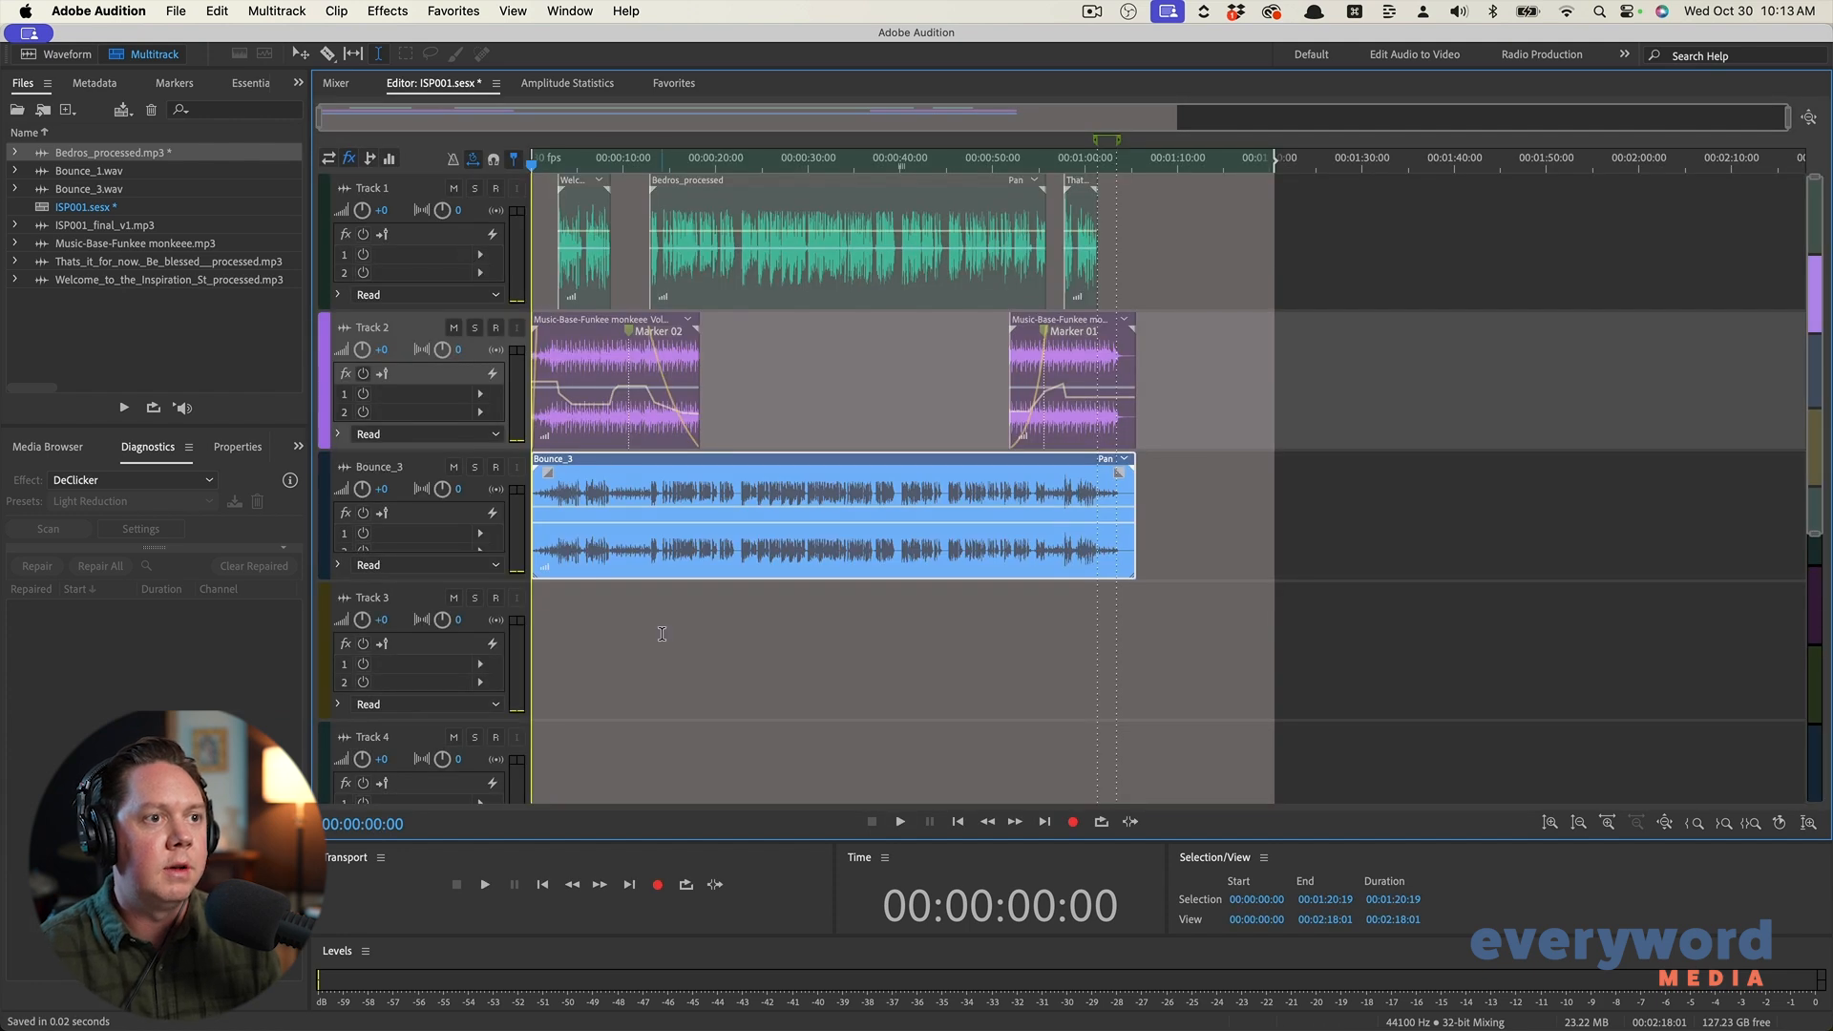
Open the Bounce_3 clip in the waveform editor and normalize it
click(662, 636)
double_click(648, 564)
key(n)
key(Return)
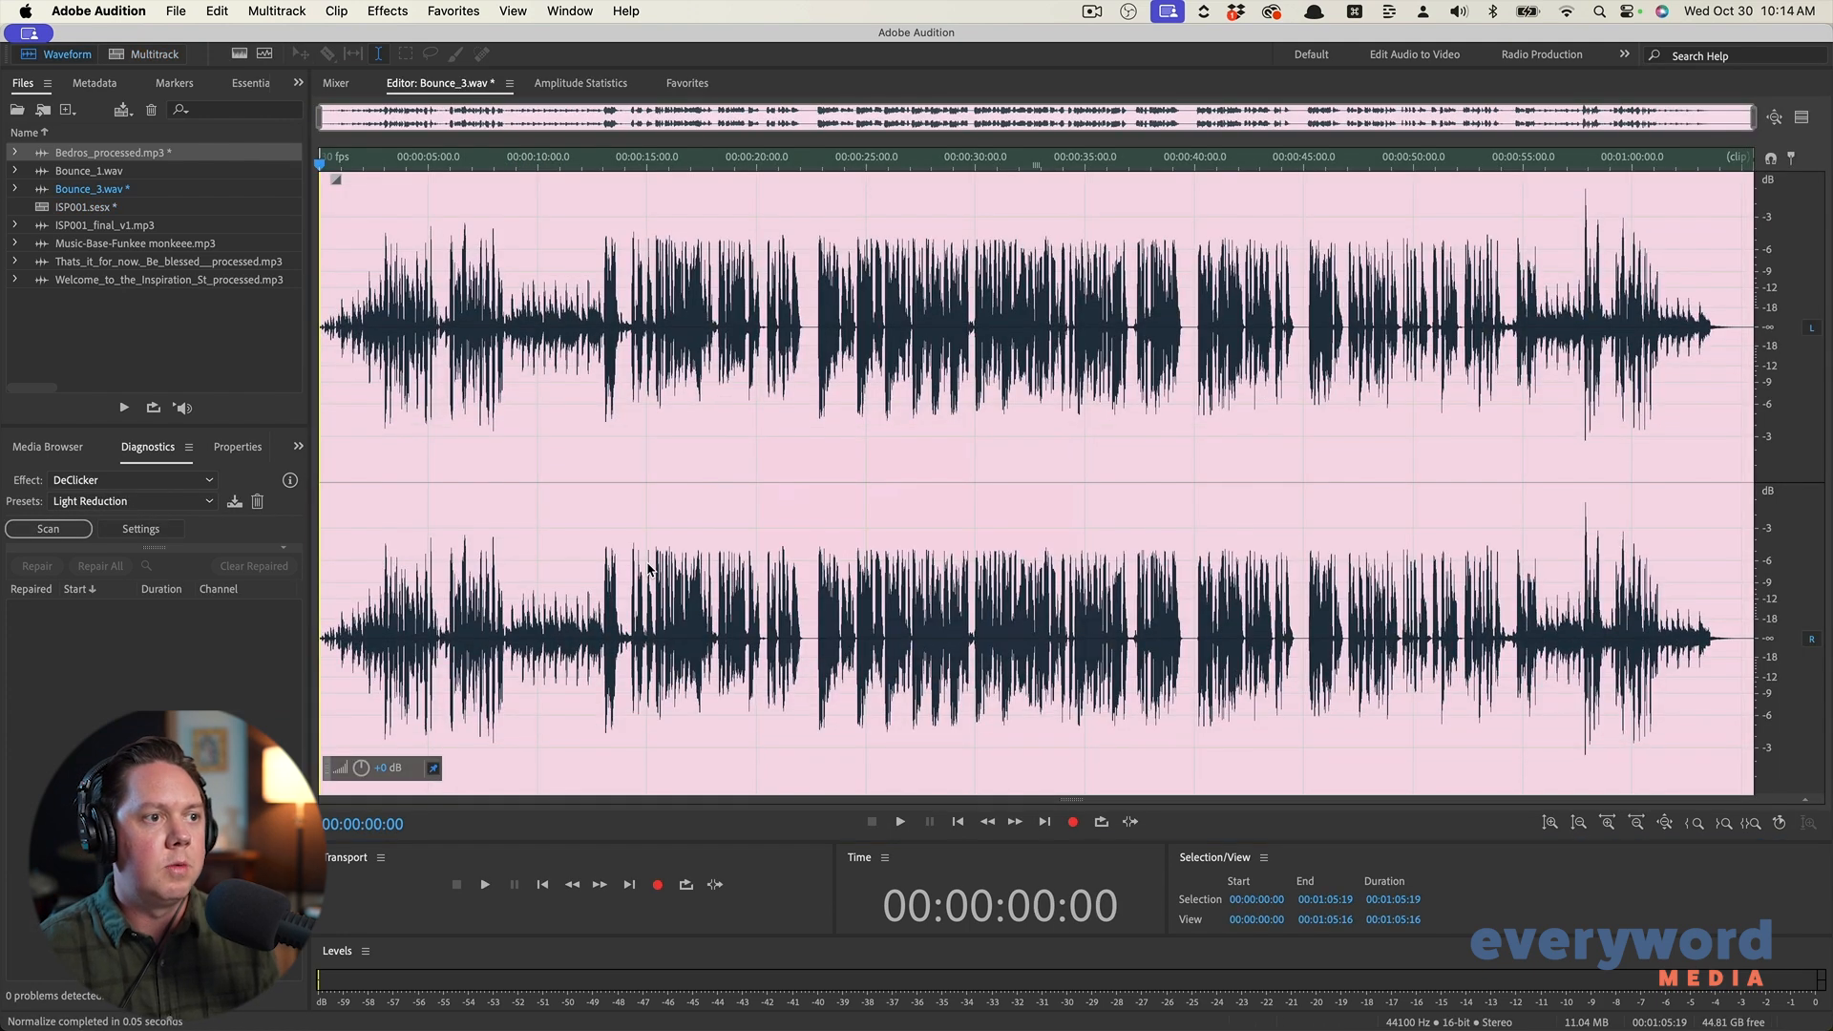
Check the amplitude statistics of Bounce_3 and slightly lower its overall level
key(alt+a)
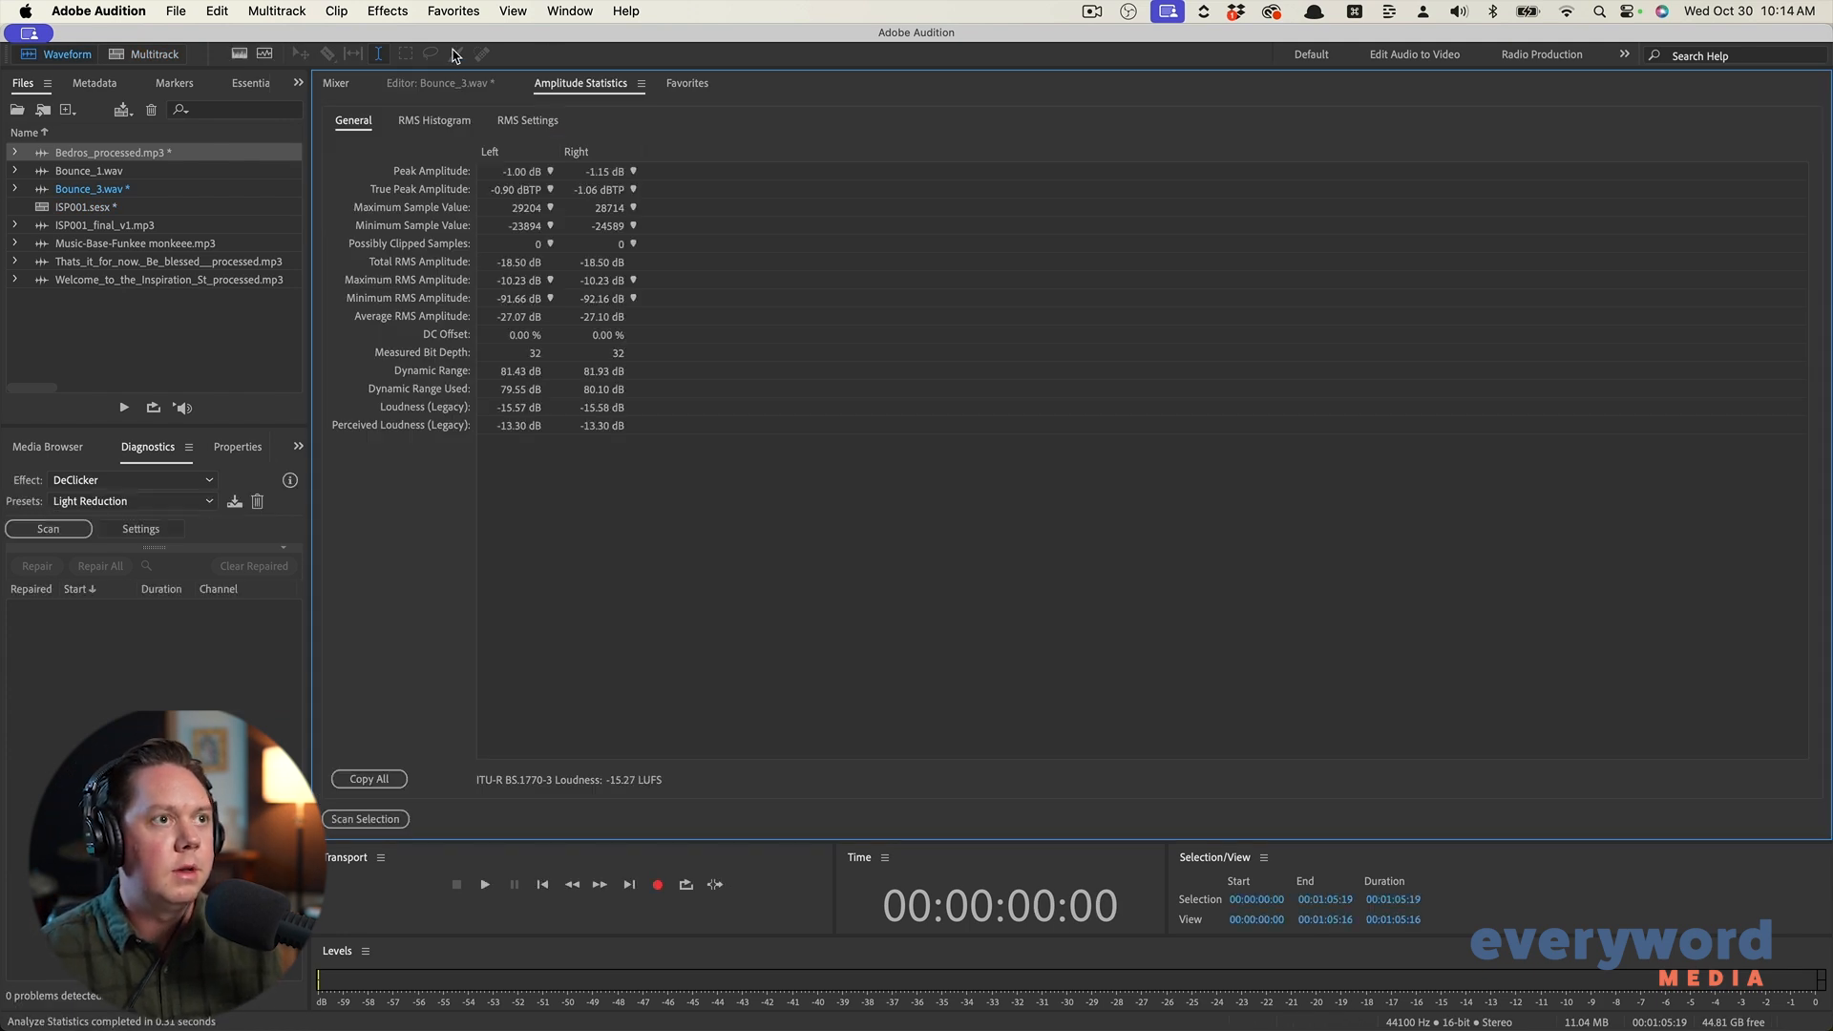
click(432, 83)
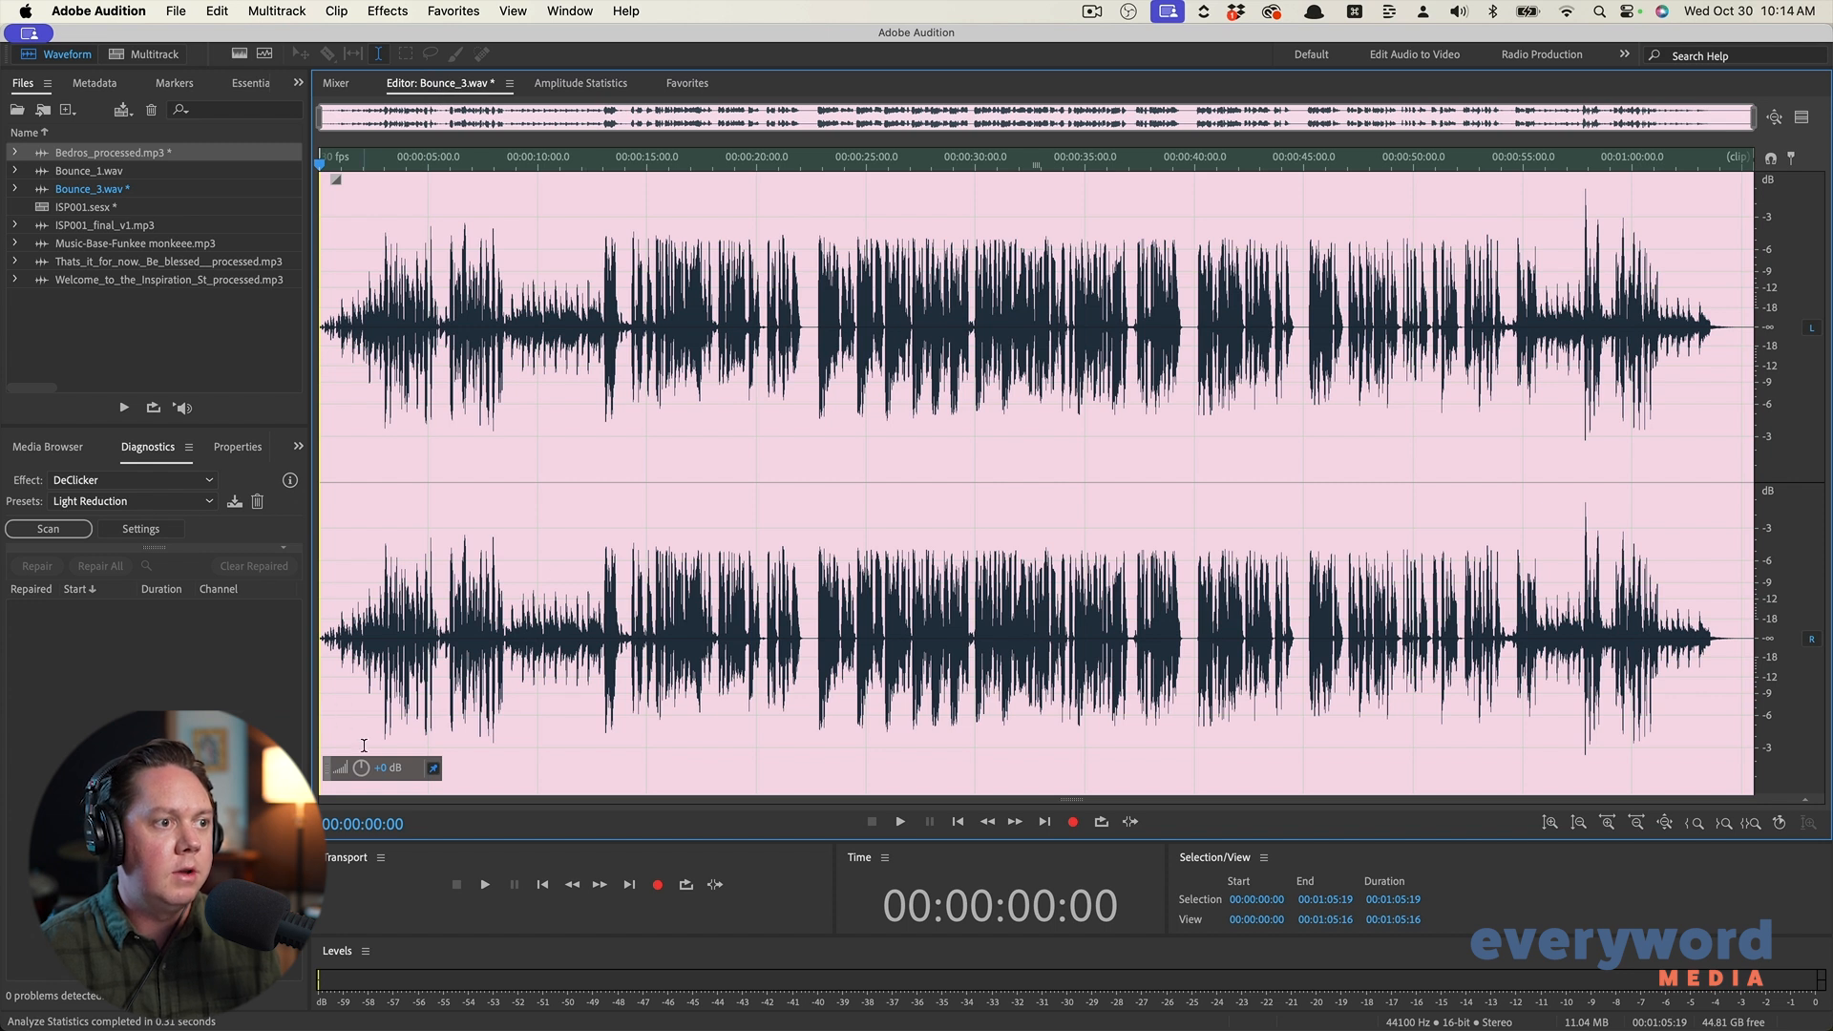
click(383, 769)
key(Return)
Save the revised mix as the MP3 file ISP001_final_v2 in the folder 2. Completed Mp3s, at 192 Kbps CBR
key(super+shift+s)
click(844, 388)
click(1016, 361)
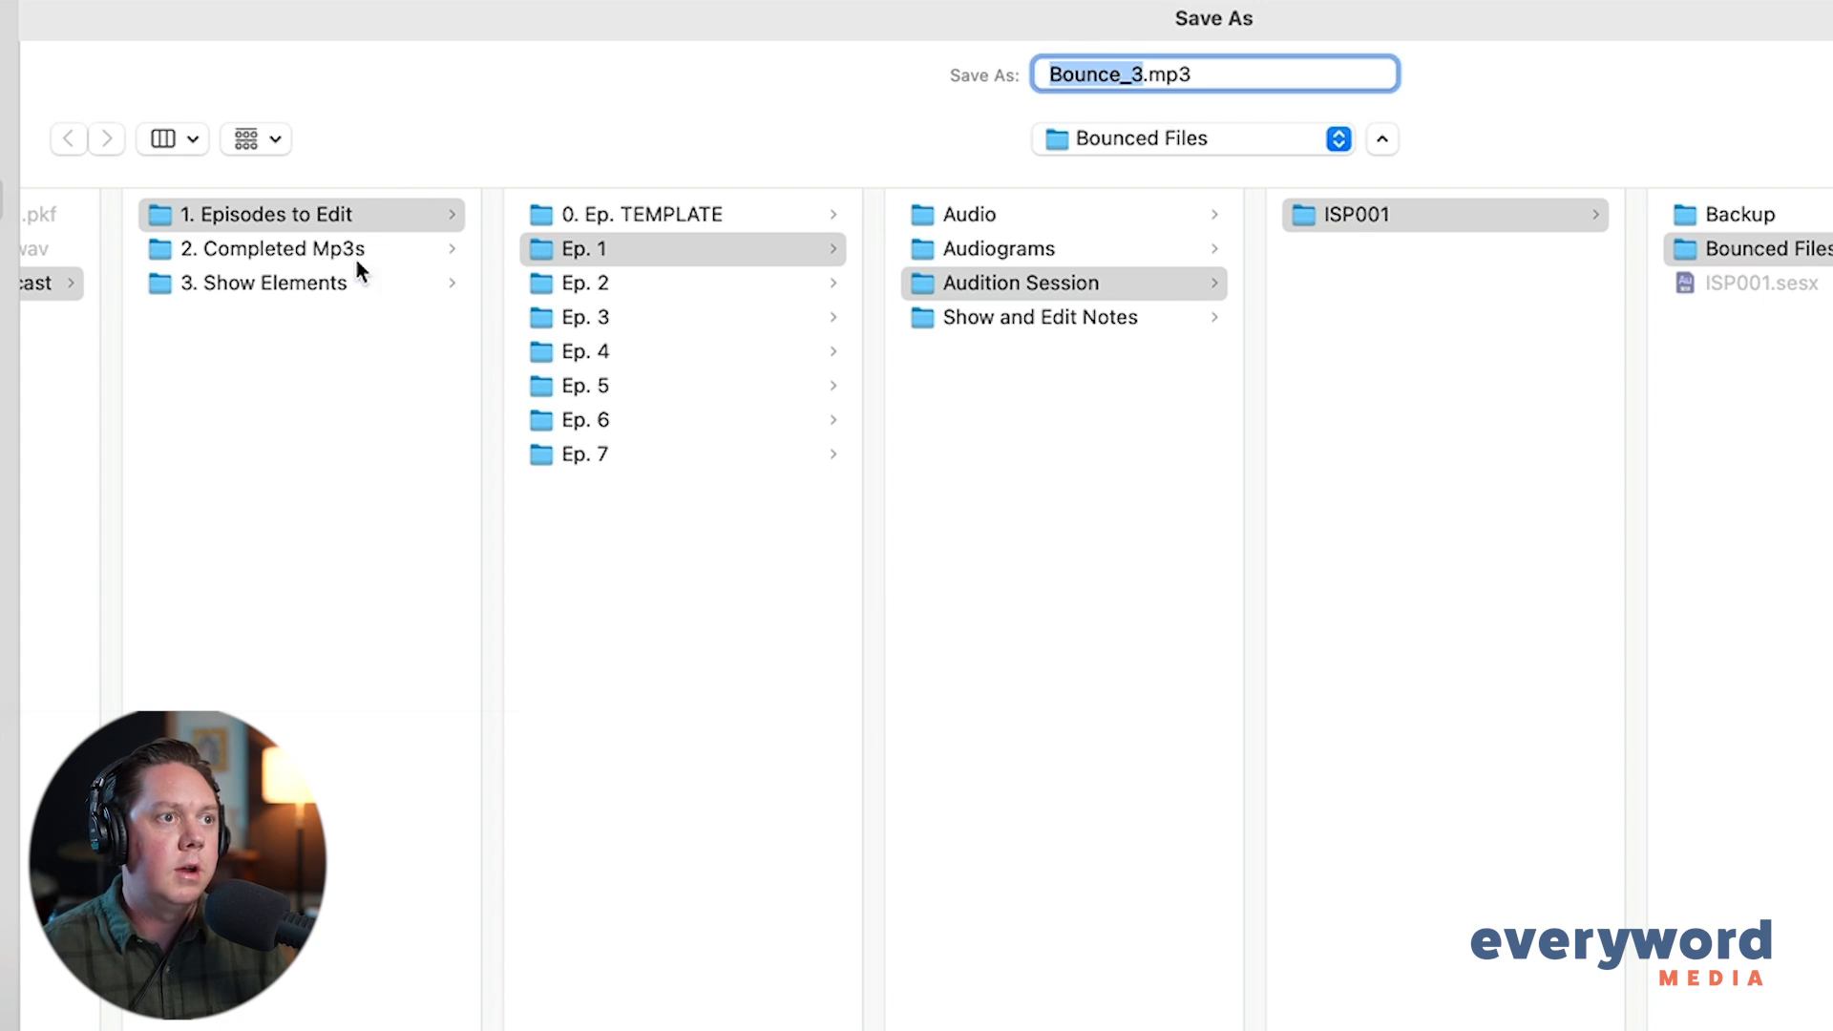
click(457, 254)
click(695, 225)
click(1199, 82)
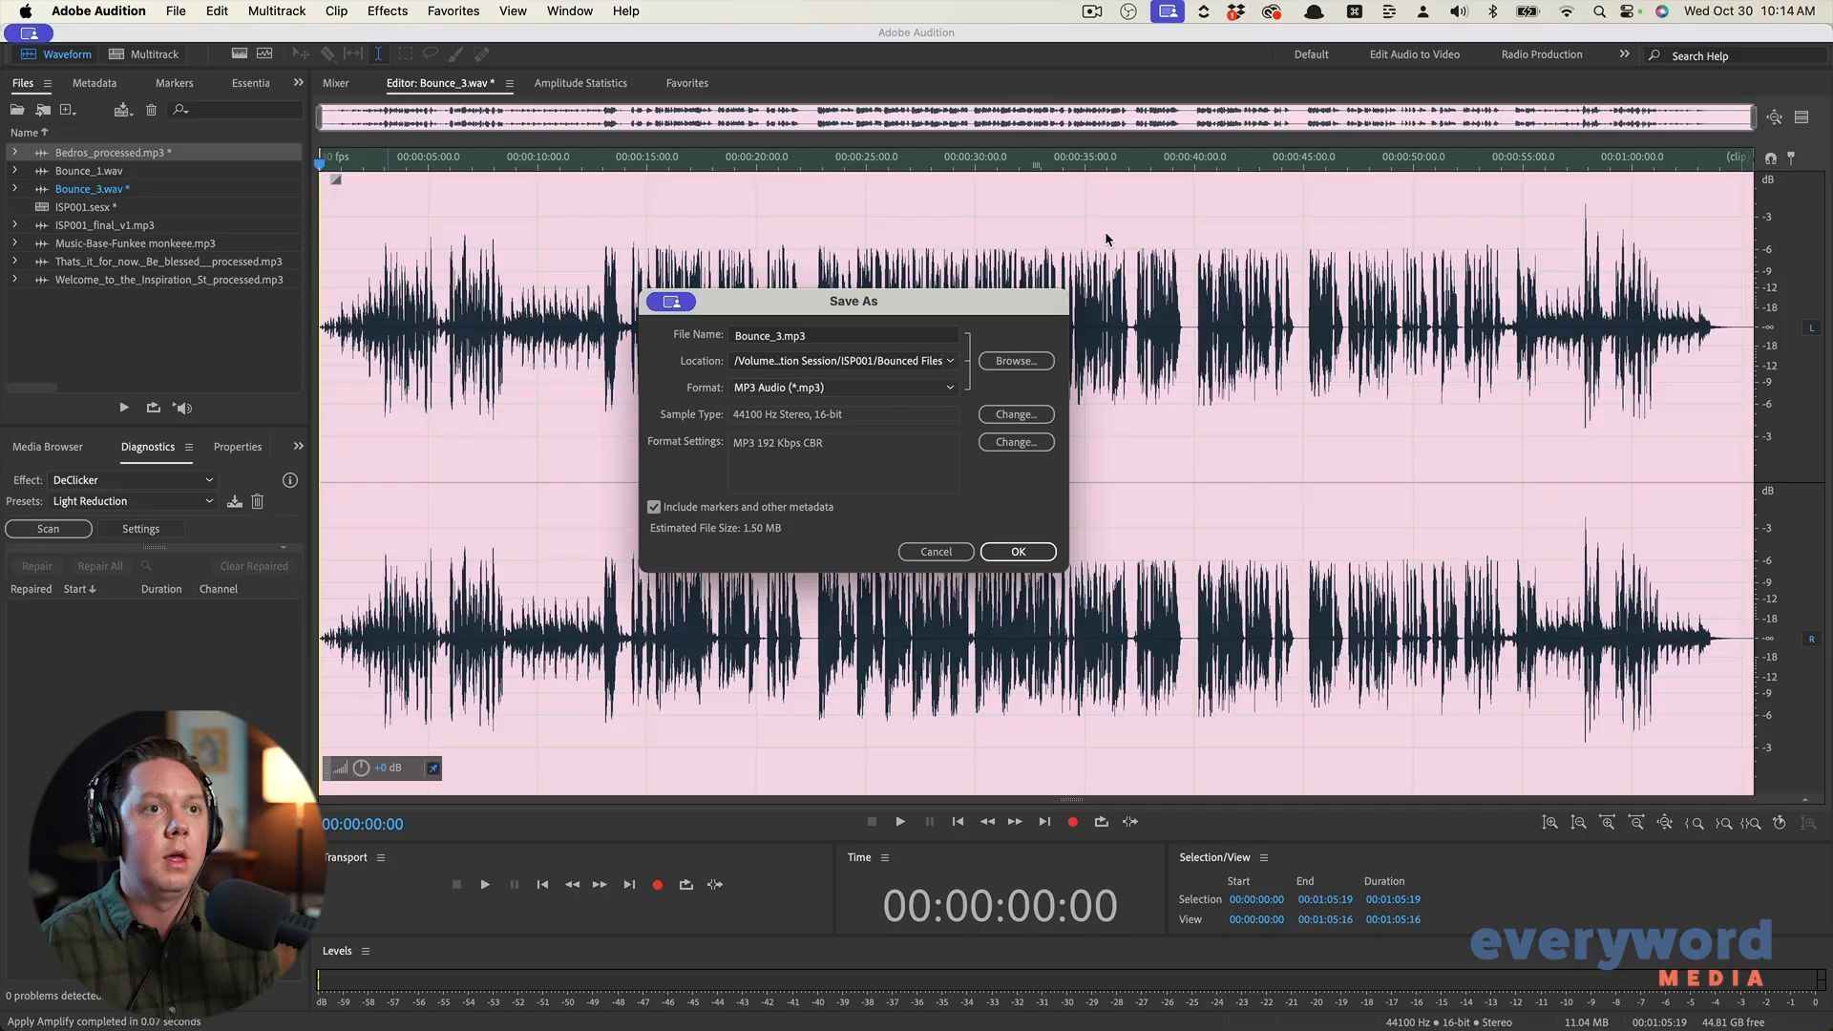
click(1039, 552)
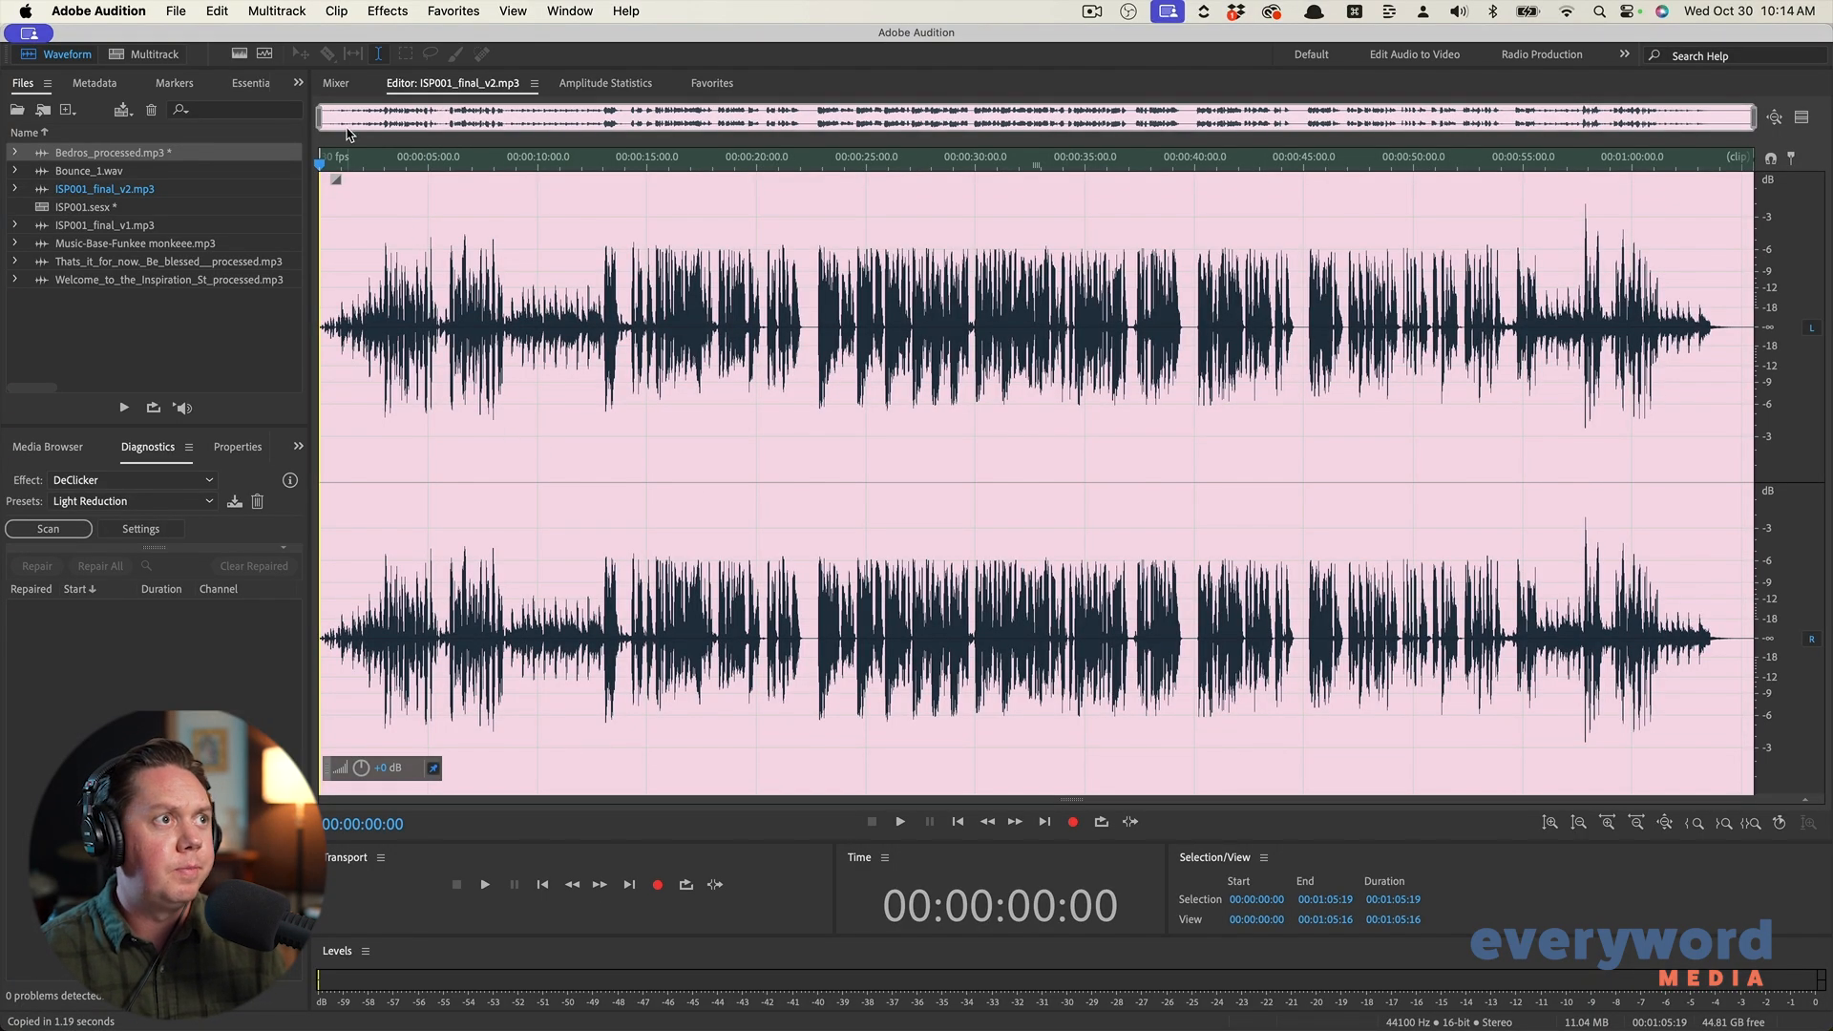
Return to the multitrack session and clear the time selection
click(139, 56)
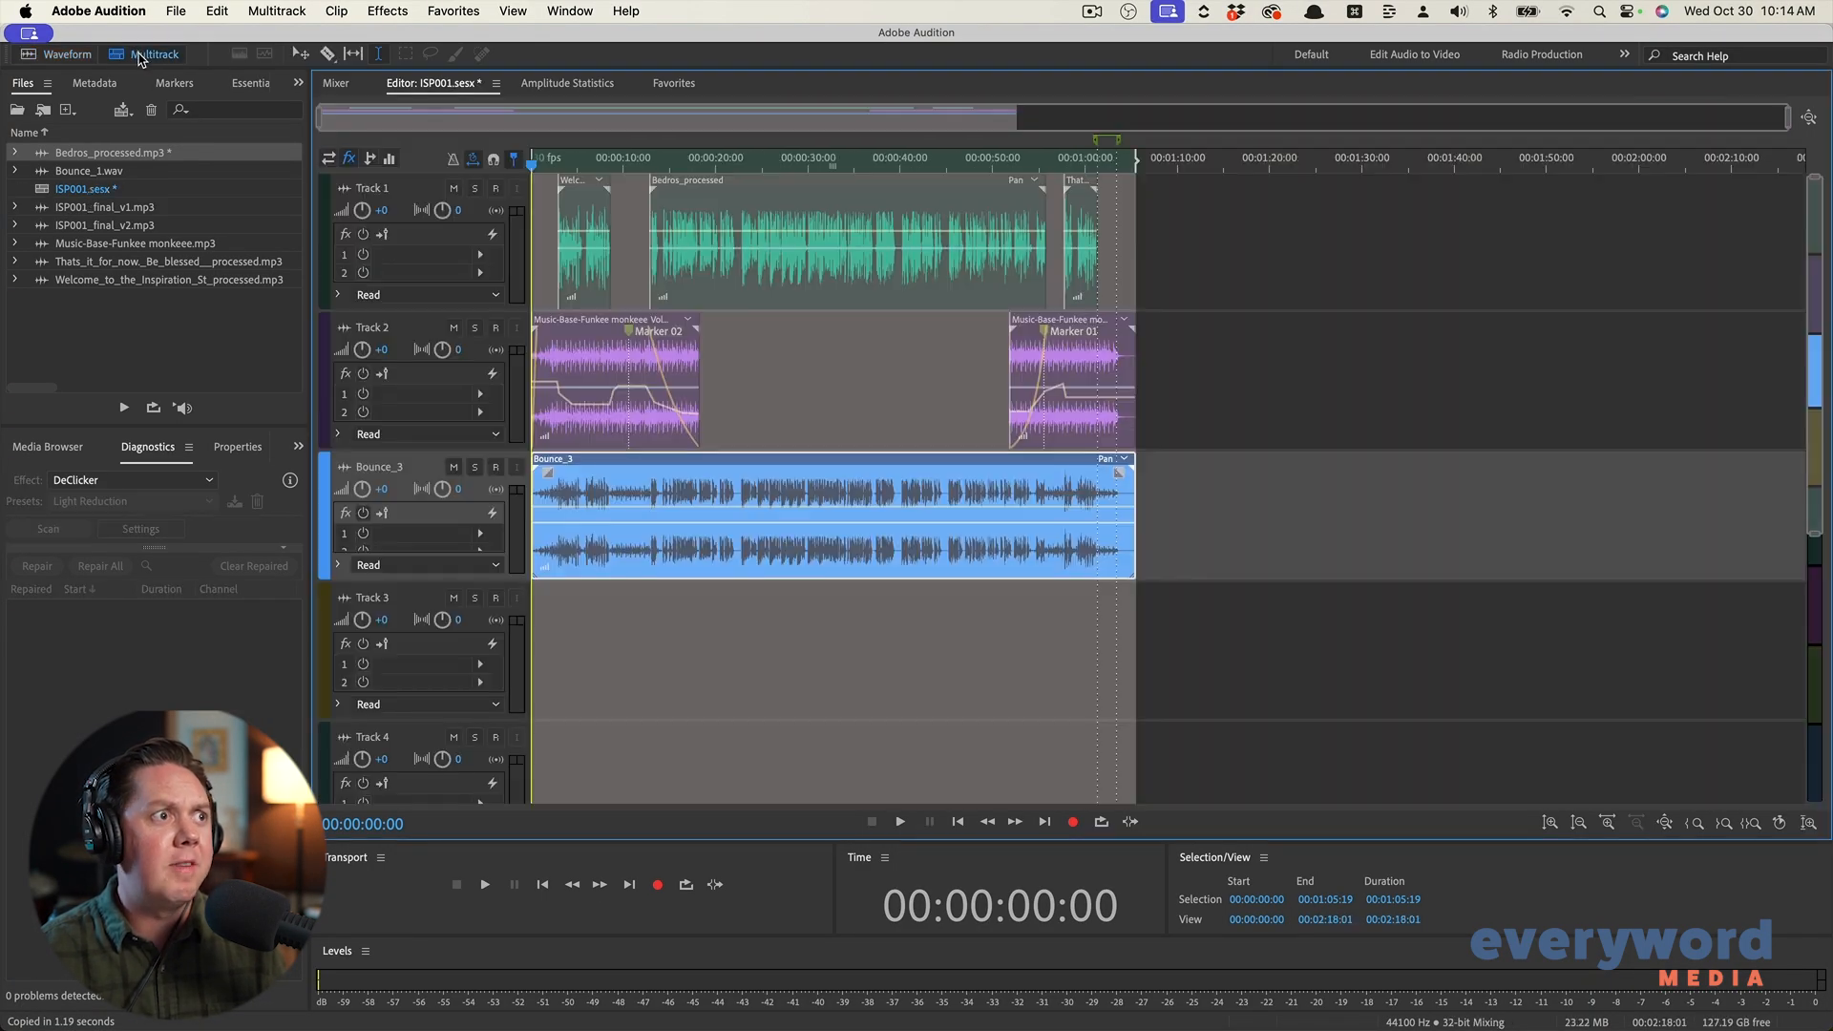
click(736, 659)
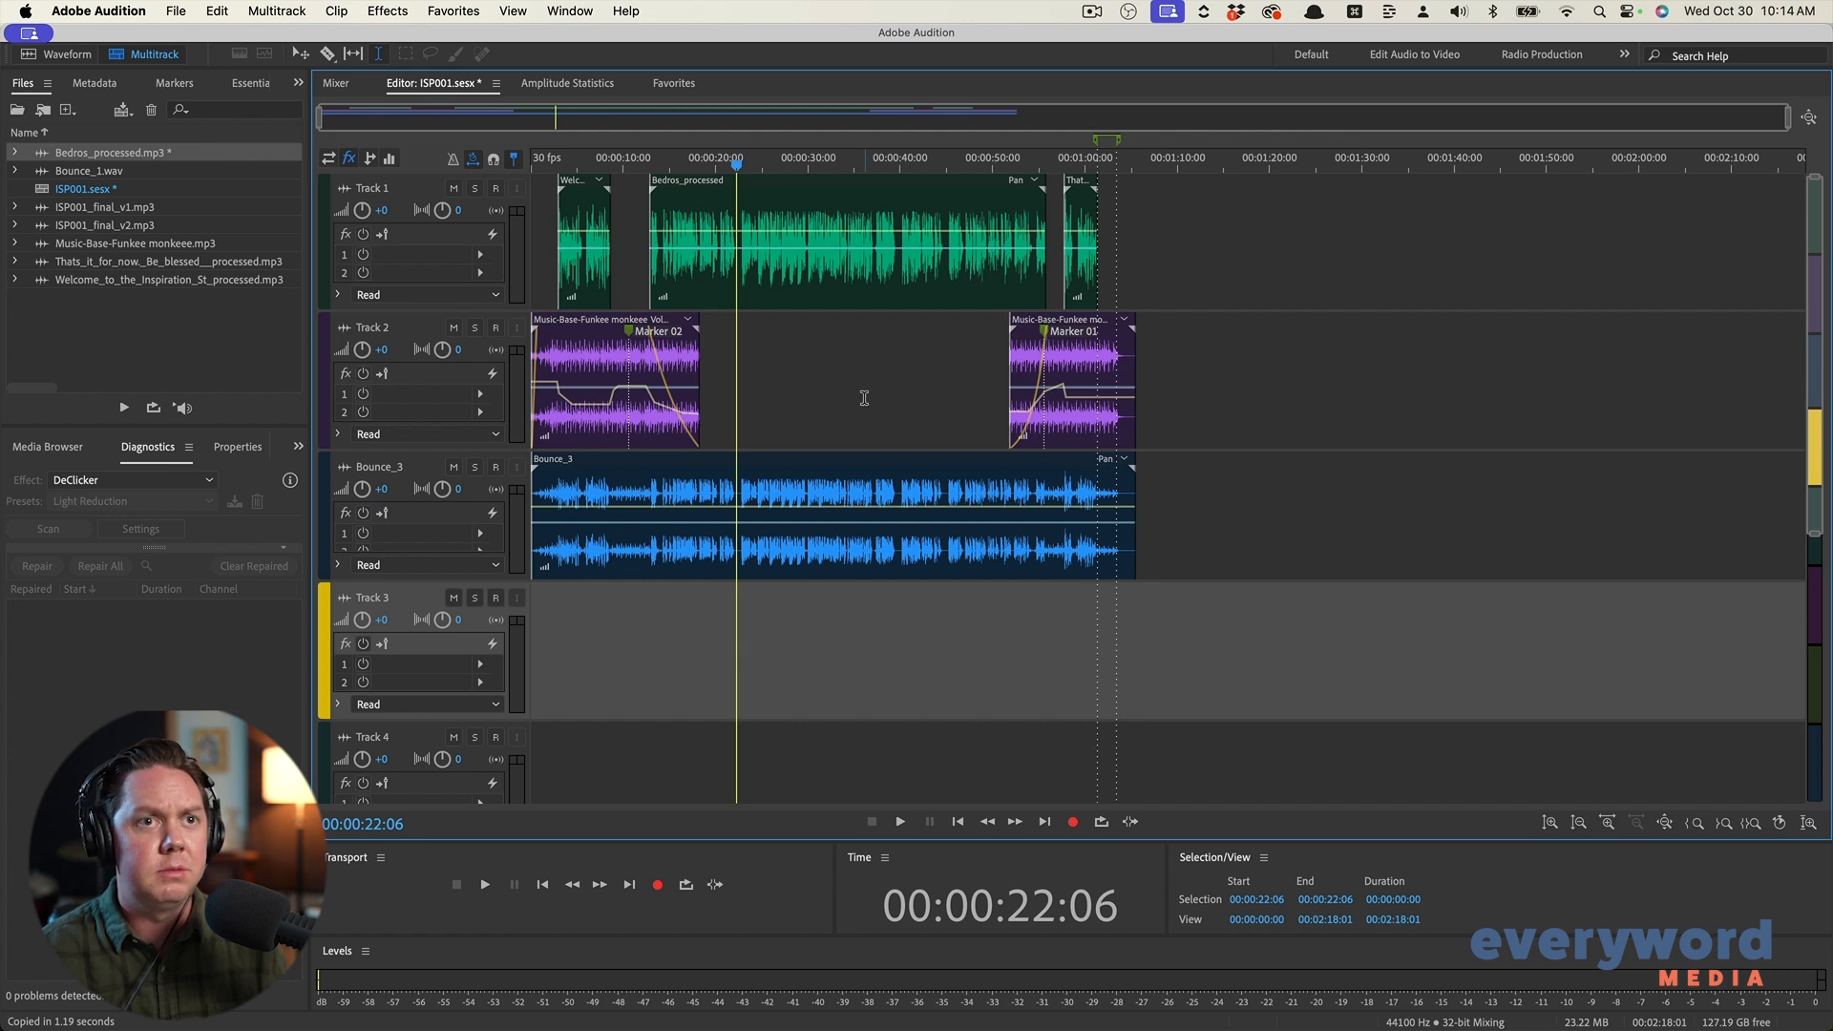
click(827, 398)
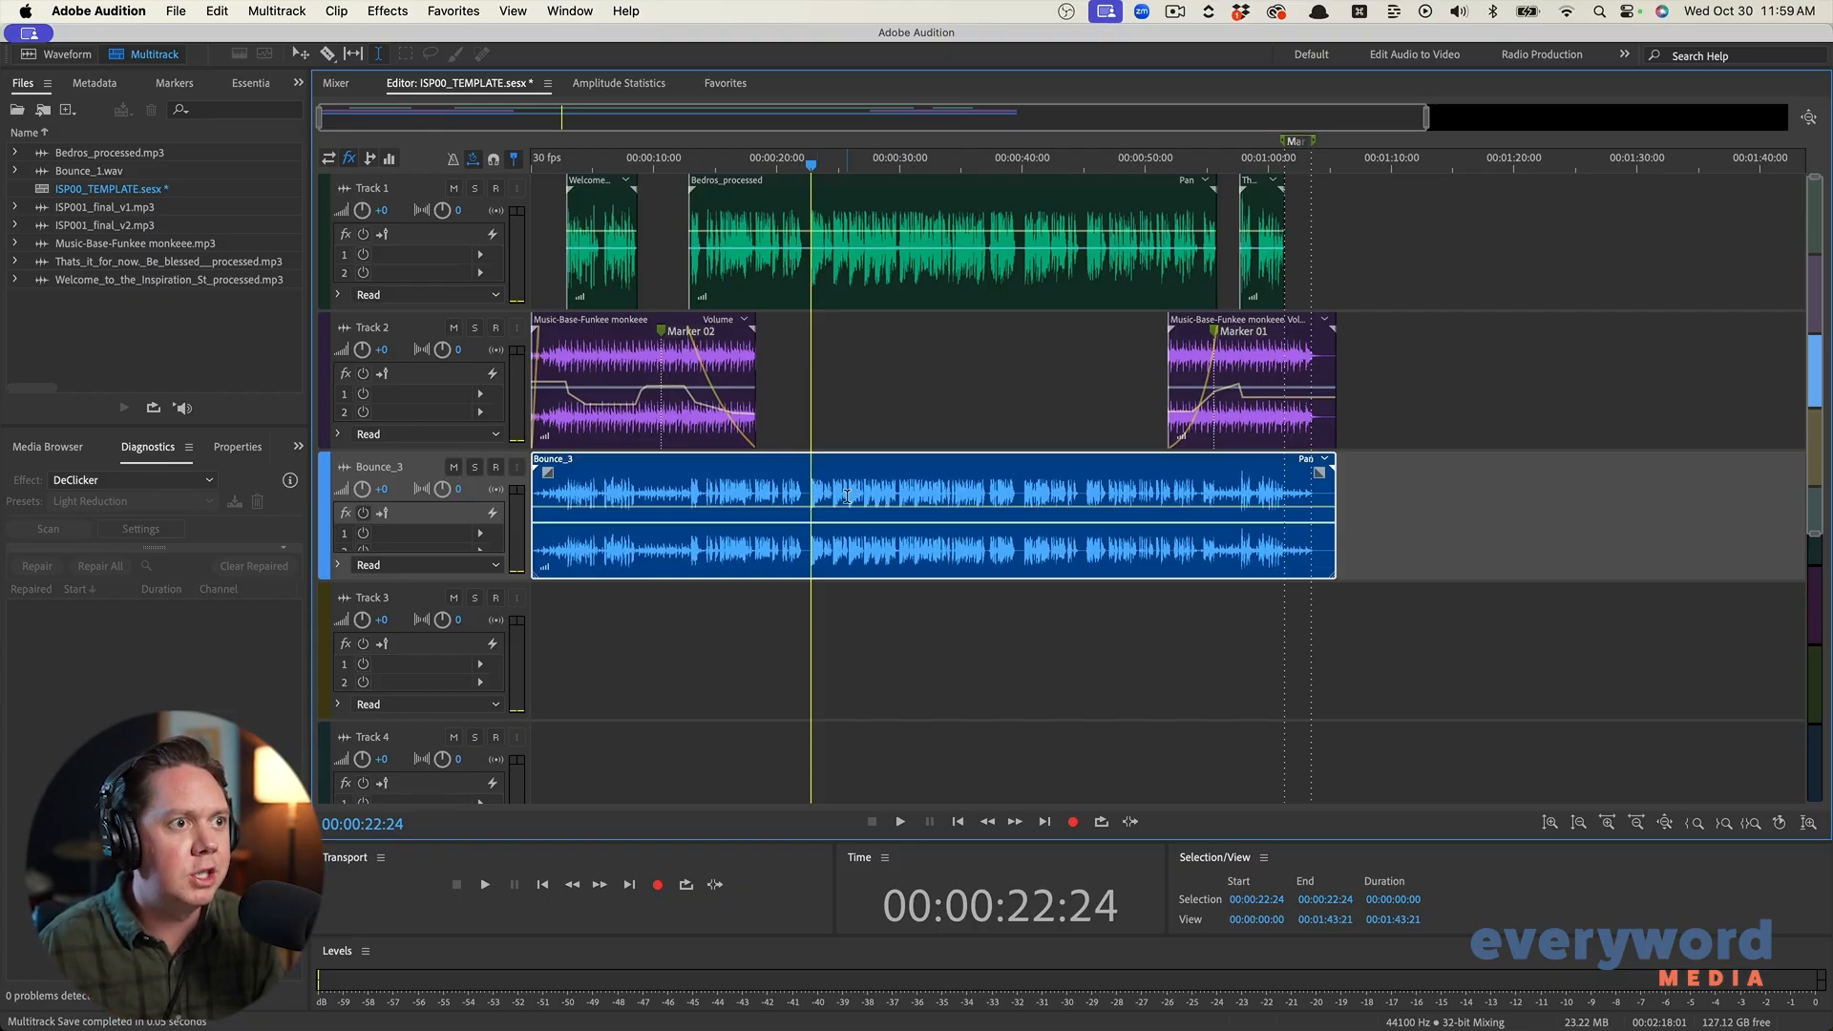
Delete the Bounce_3 clip and its track from the ISP00_TEMPLATE session
key(Delete)
click(789, 497)
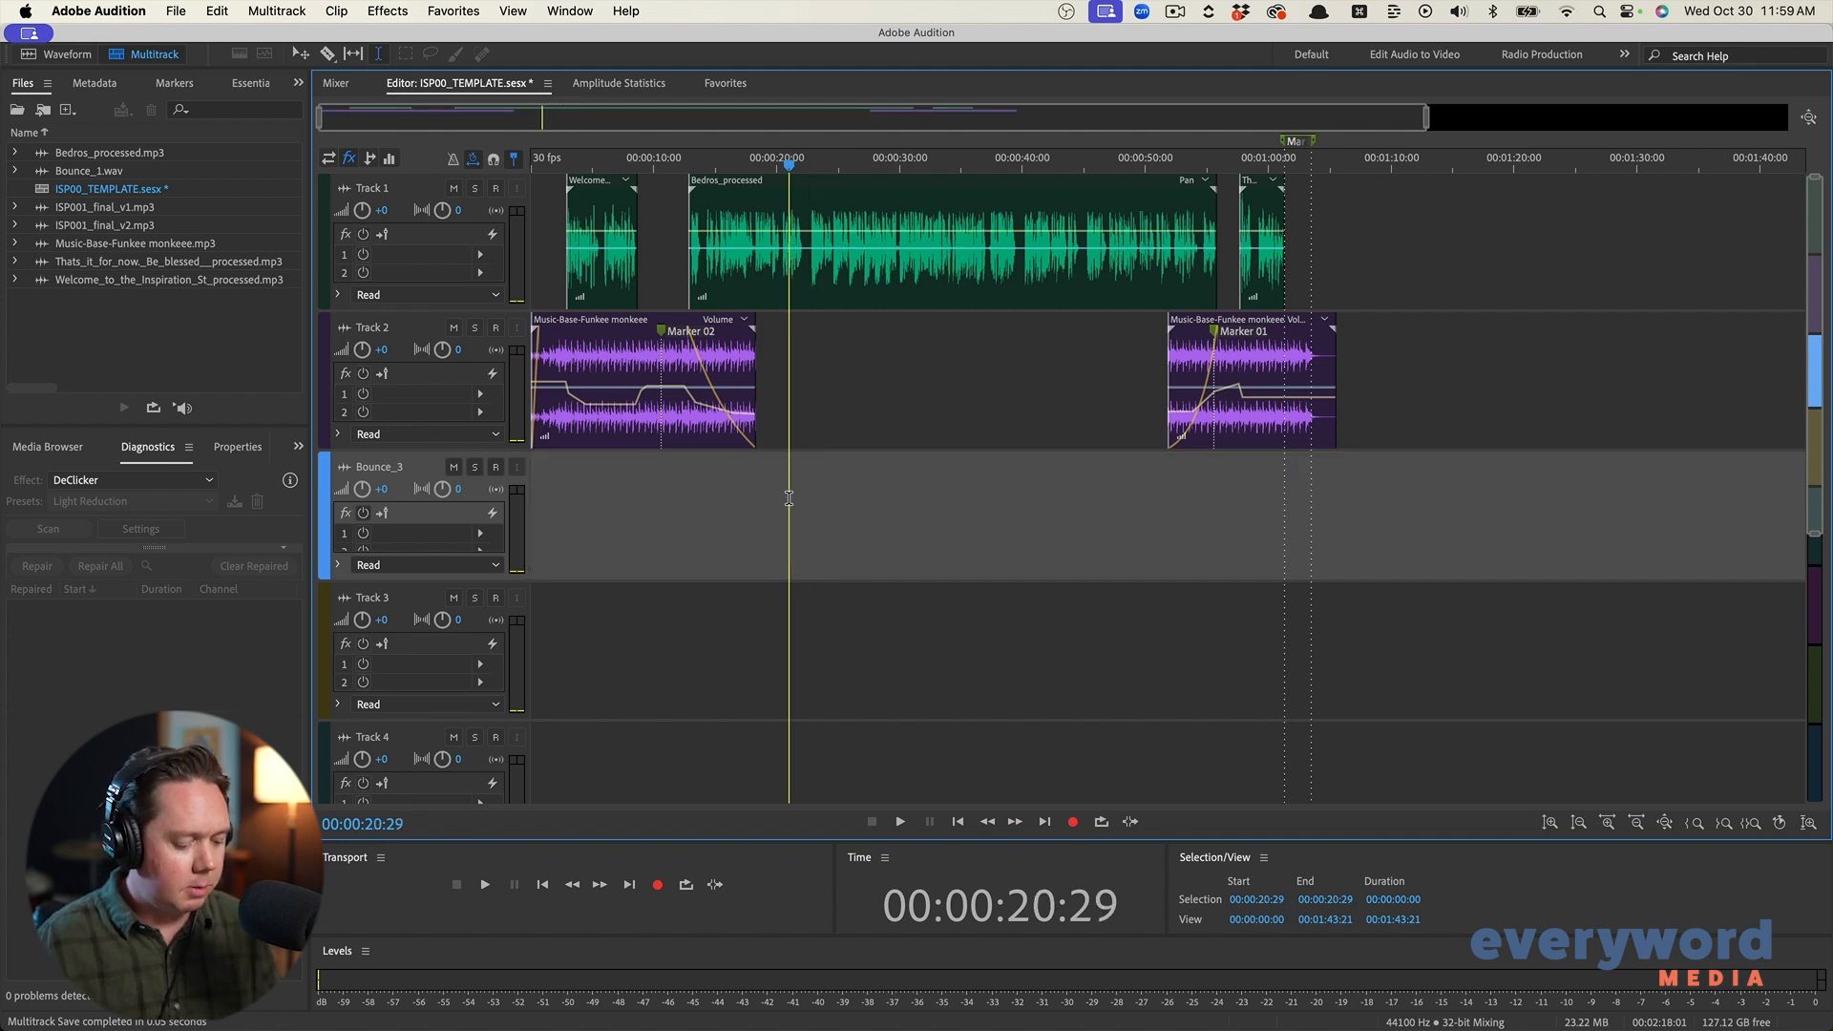
key(alt+super+BackSpace)
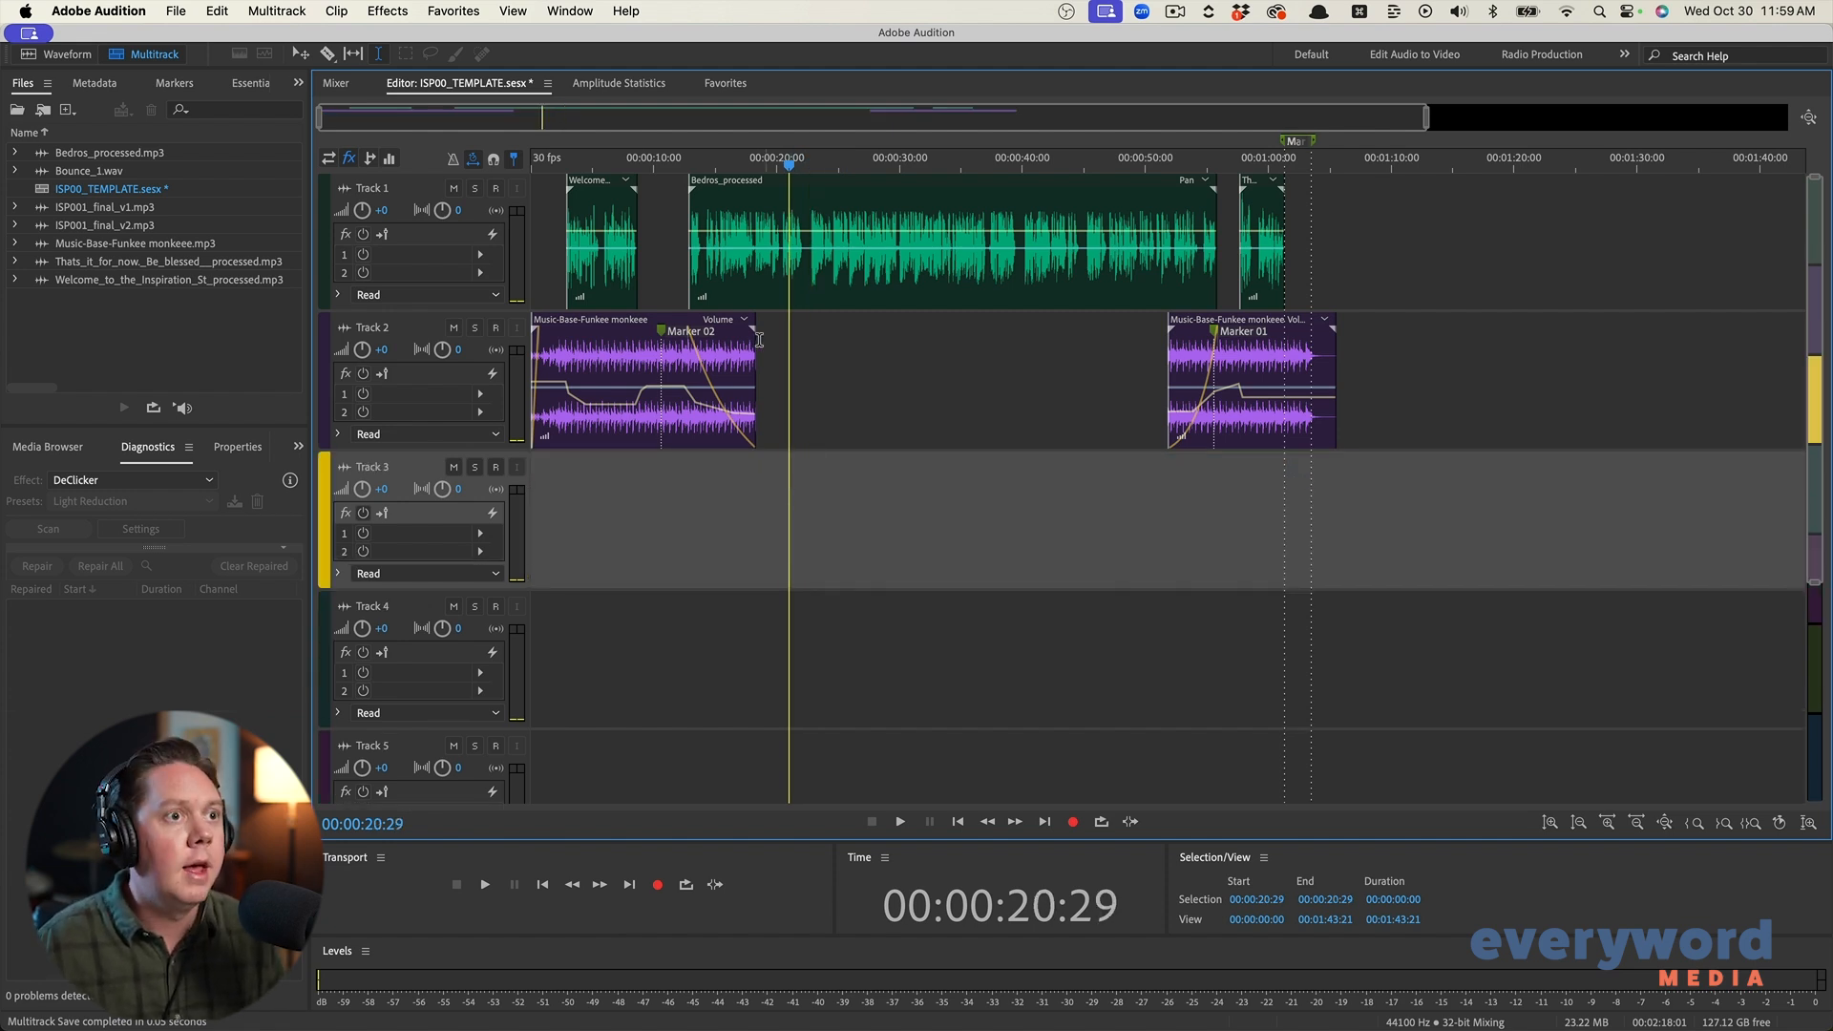
Play the intro from 00:00:12:00 and place a session marker at 00:00:13:00, where the Bedros_processed speech begins
scroll(692, 356, up, 6)
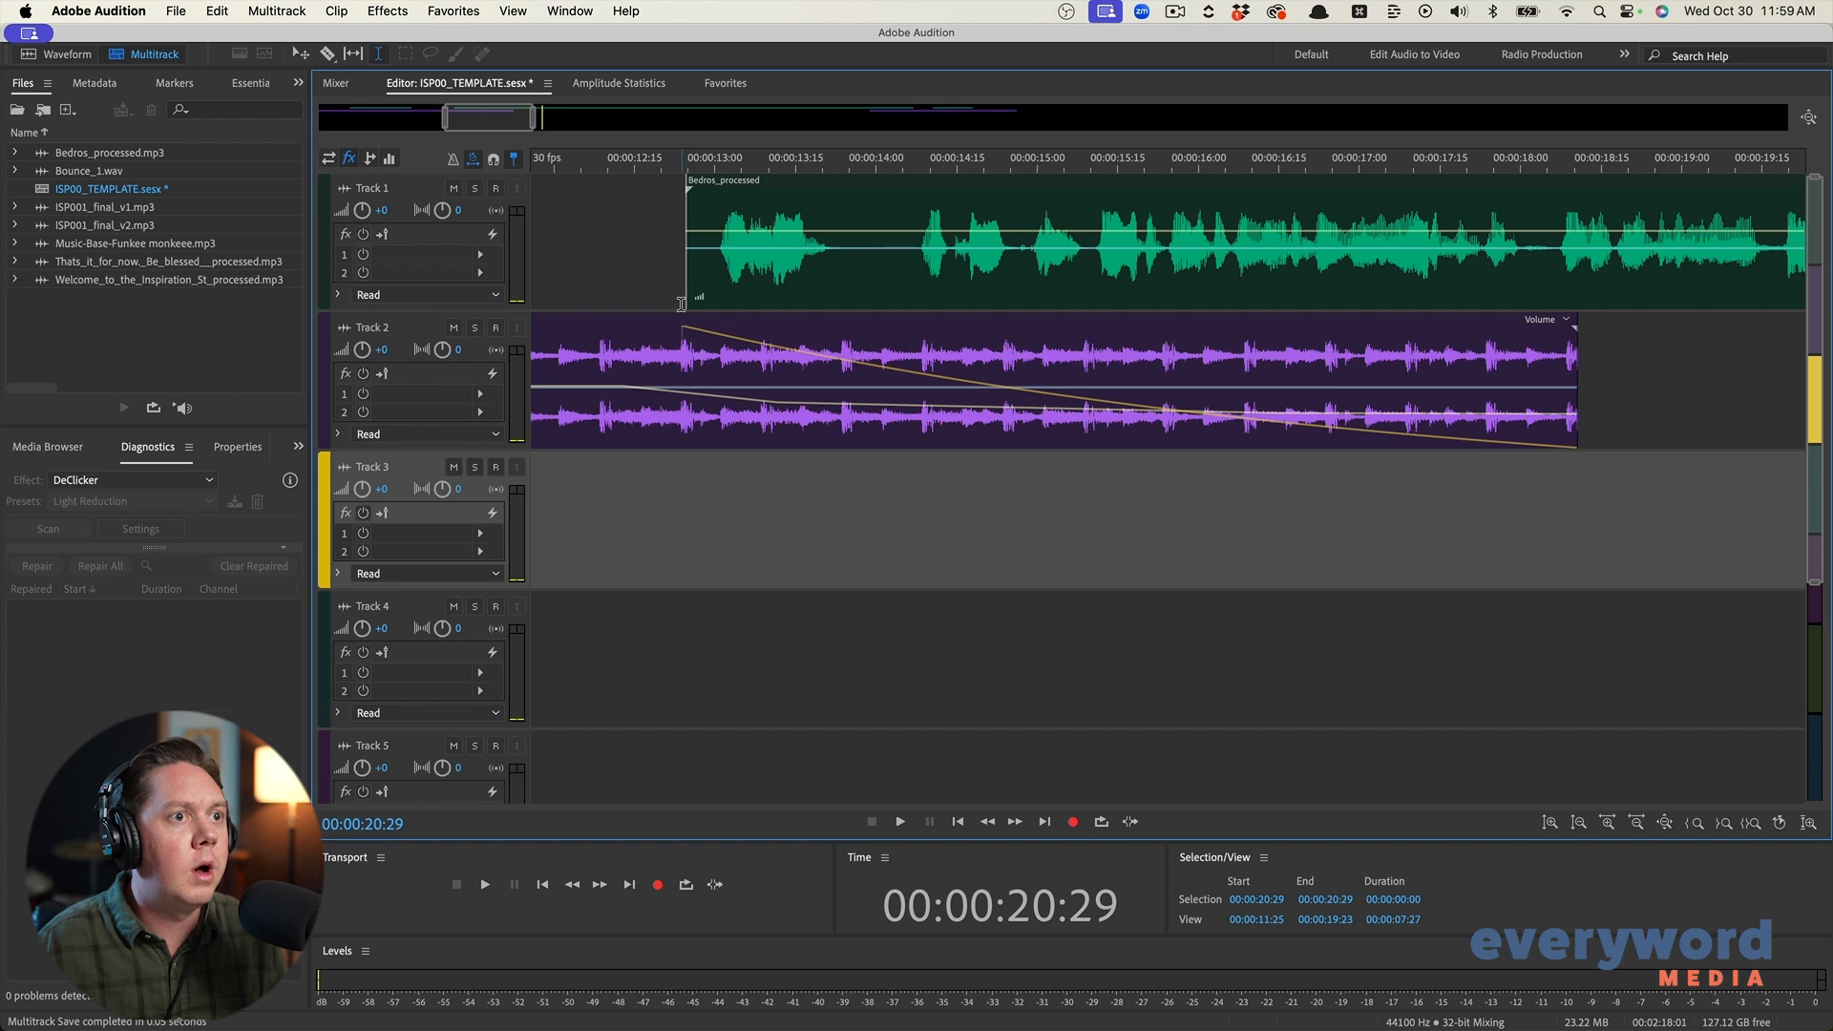
click(569, 277)
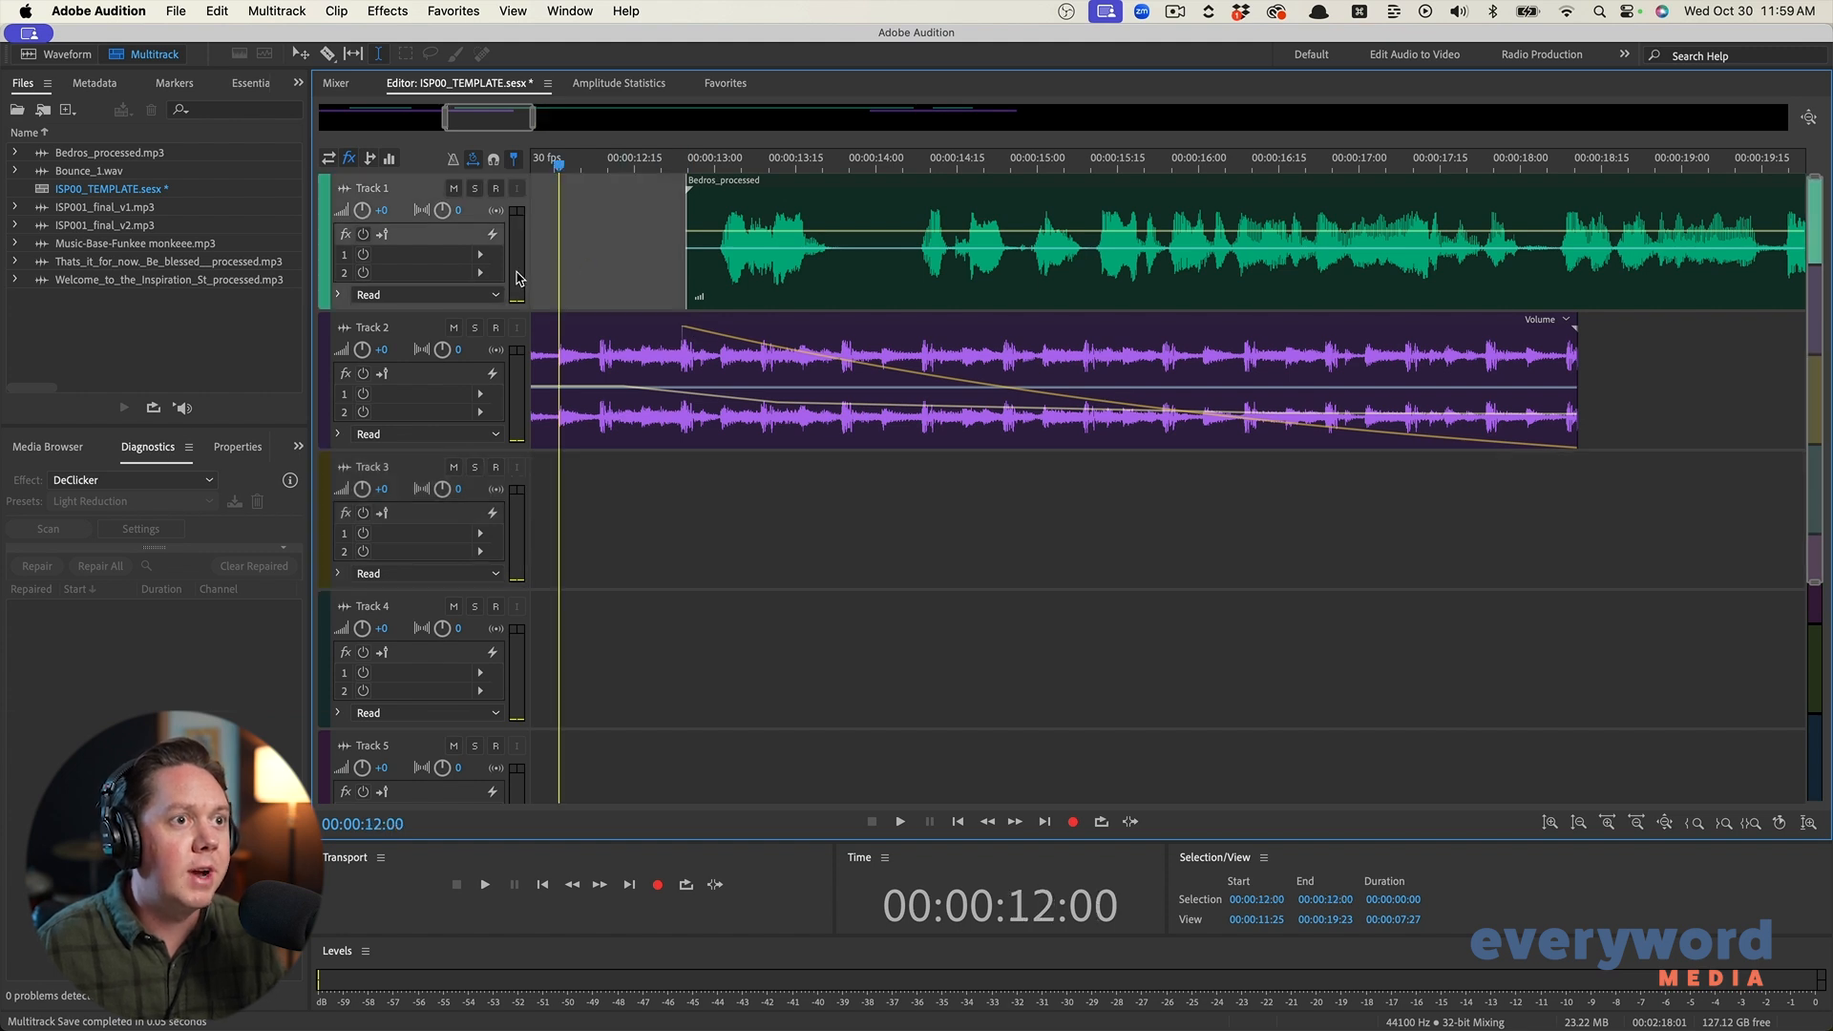
key(space)
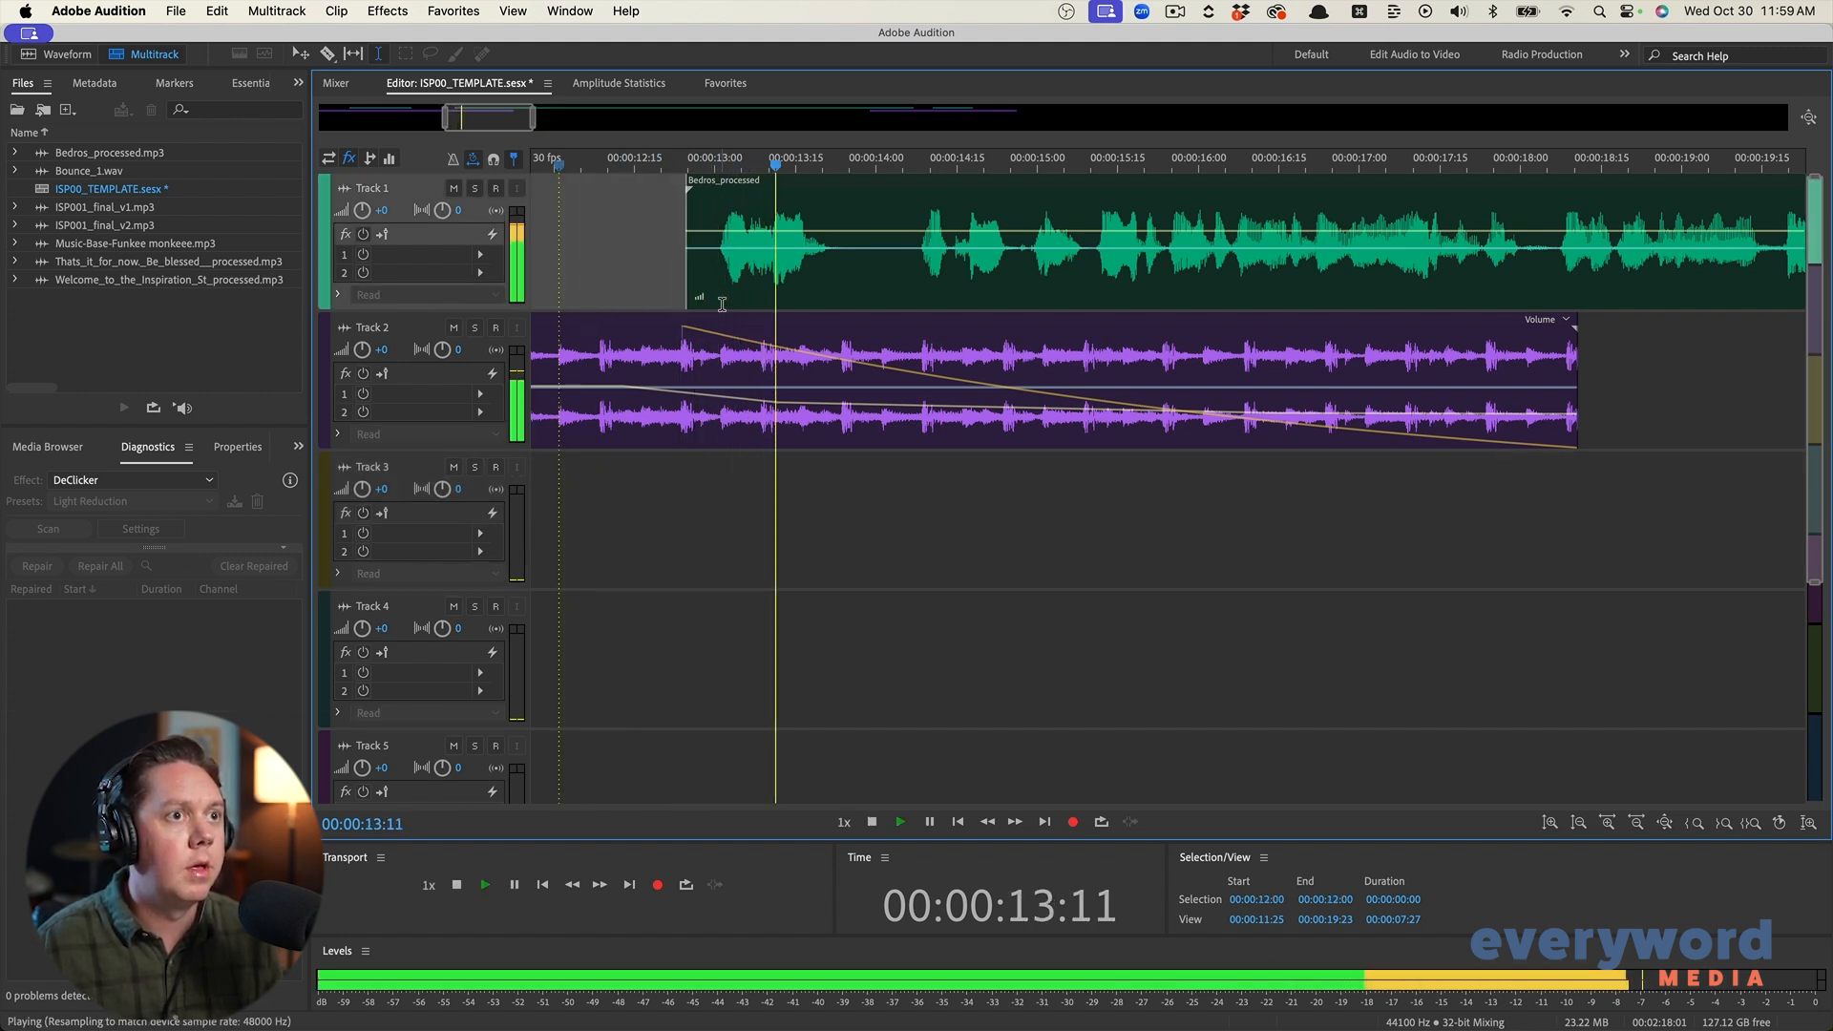
key(space)
click(713, 296)
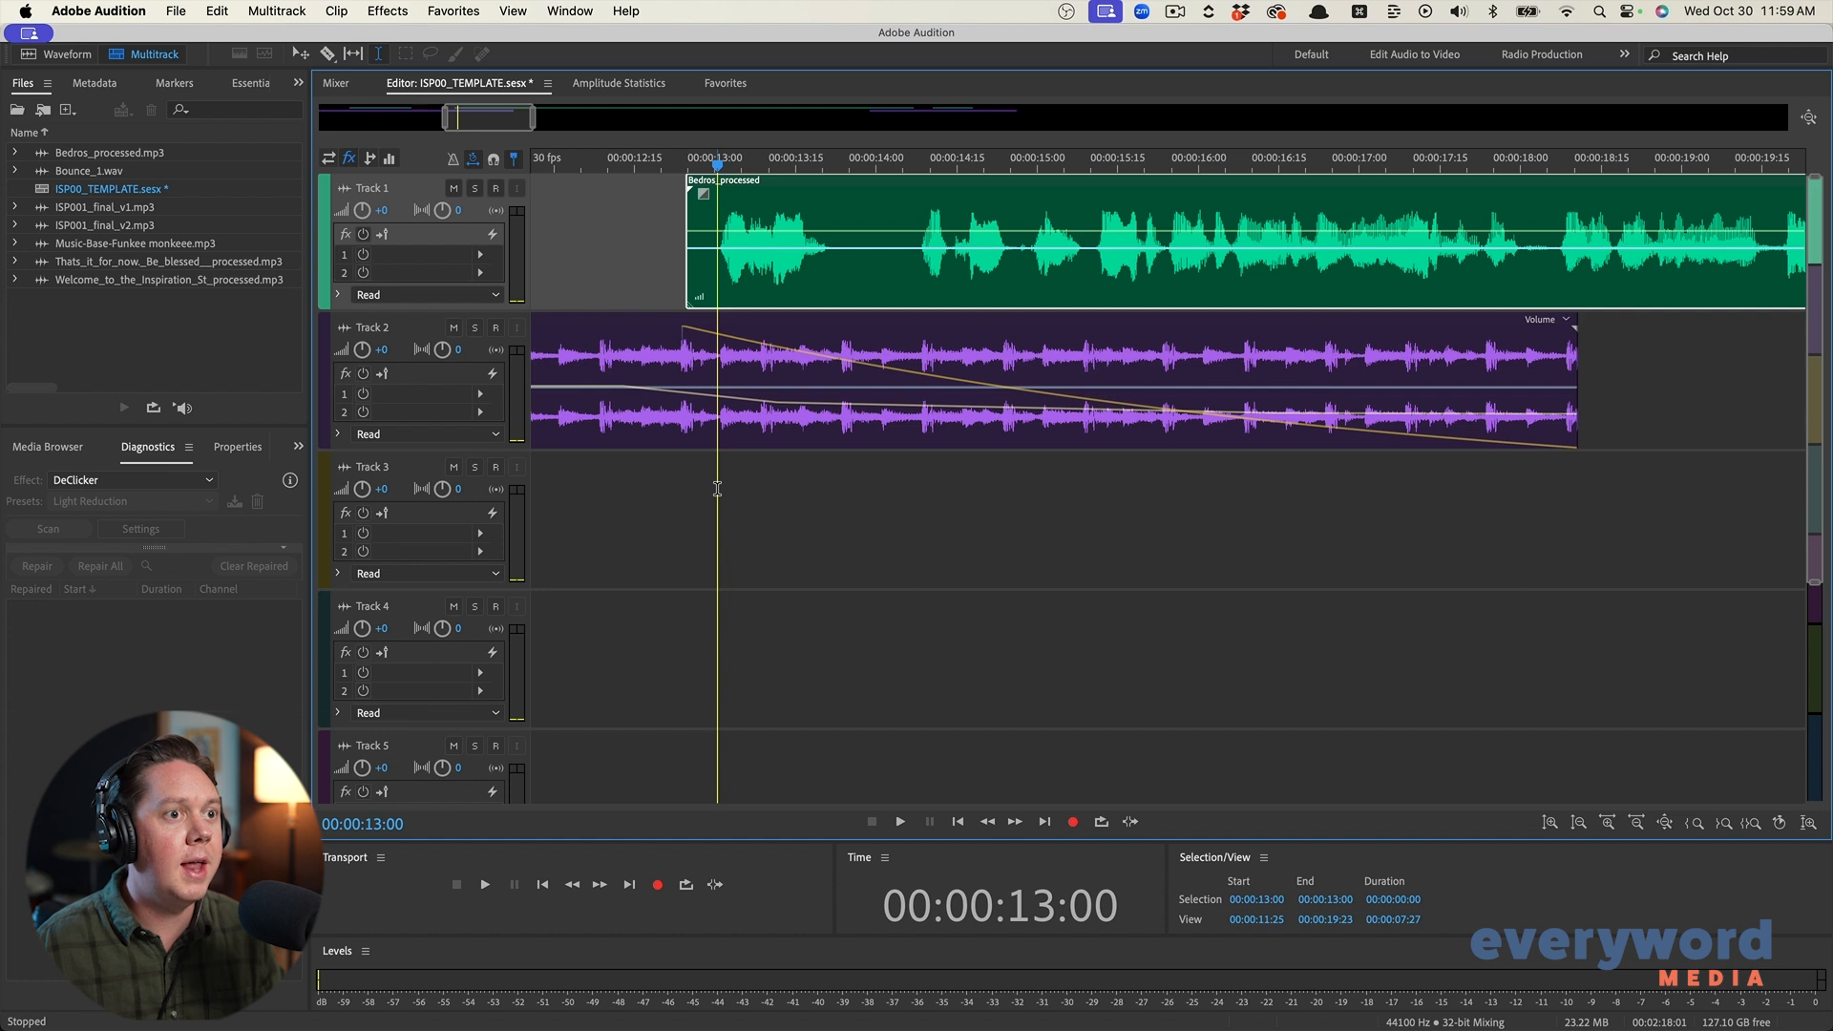
click(717, 488)
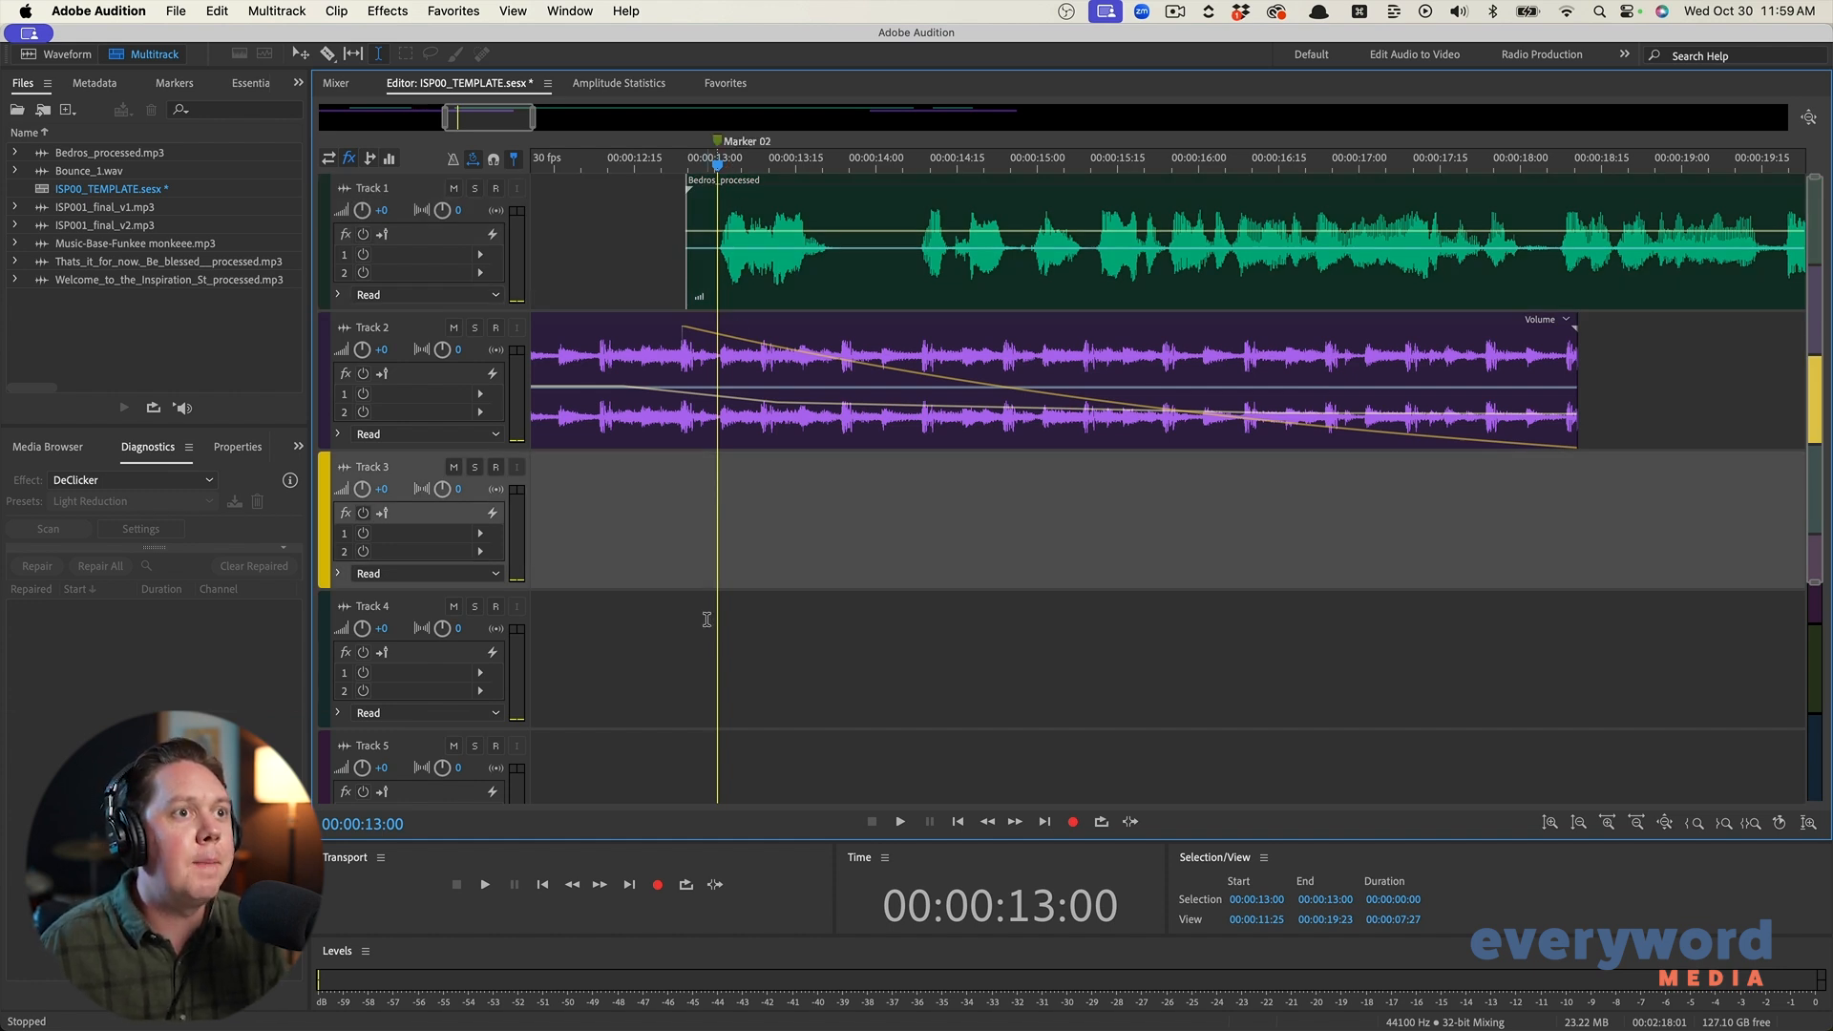
Rename the new session marker at 00:00:13:00 to Start of Podcast
right_click(719, 145)
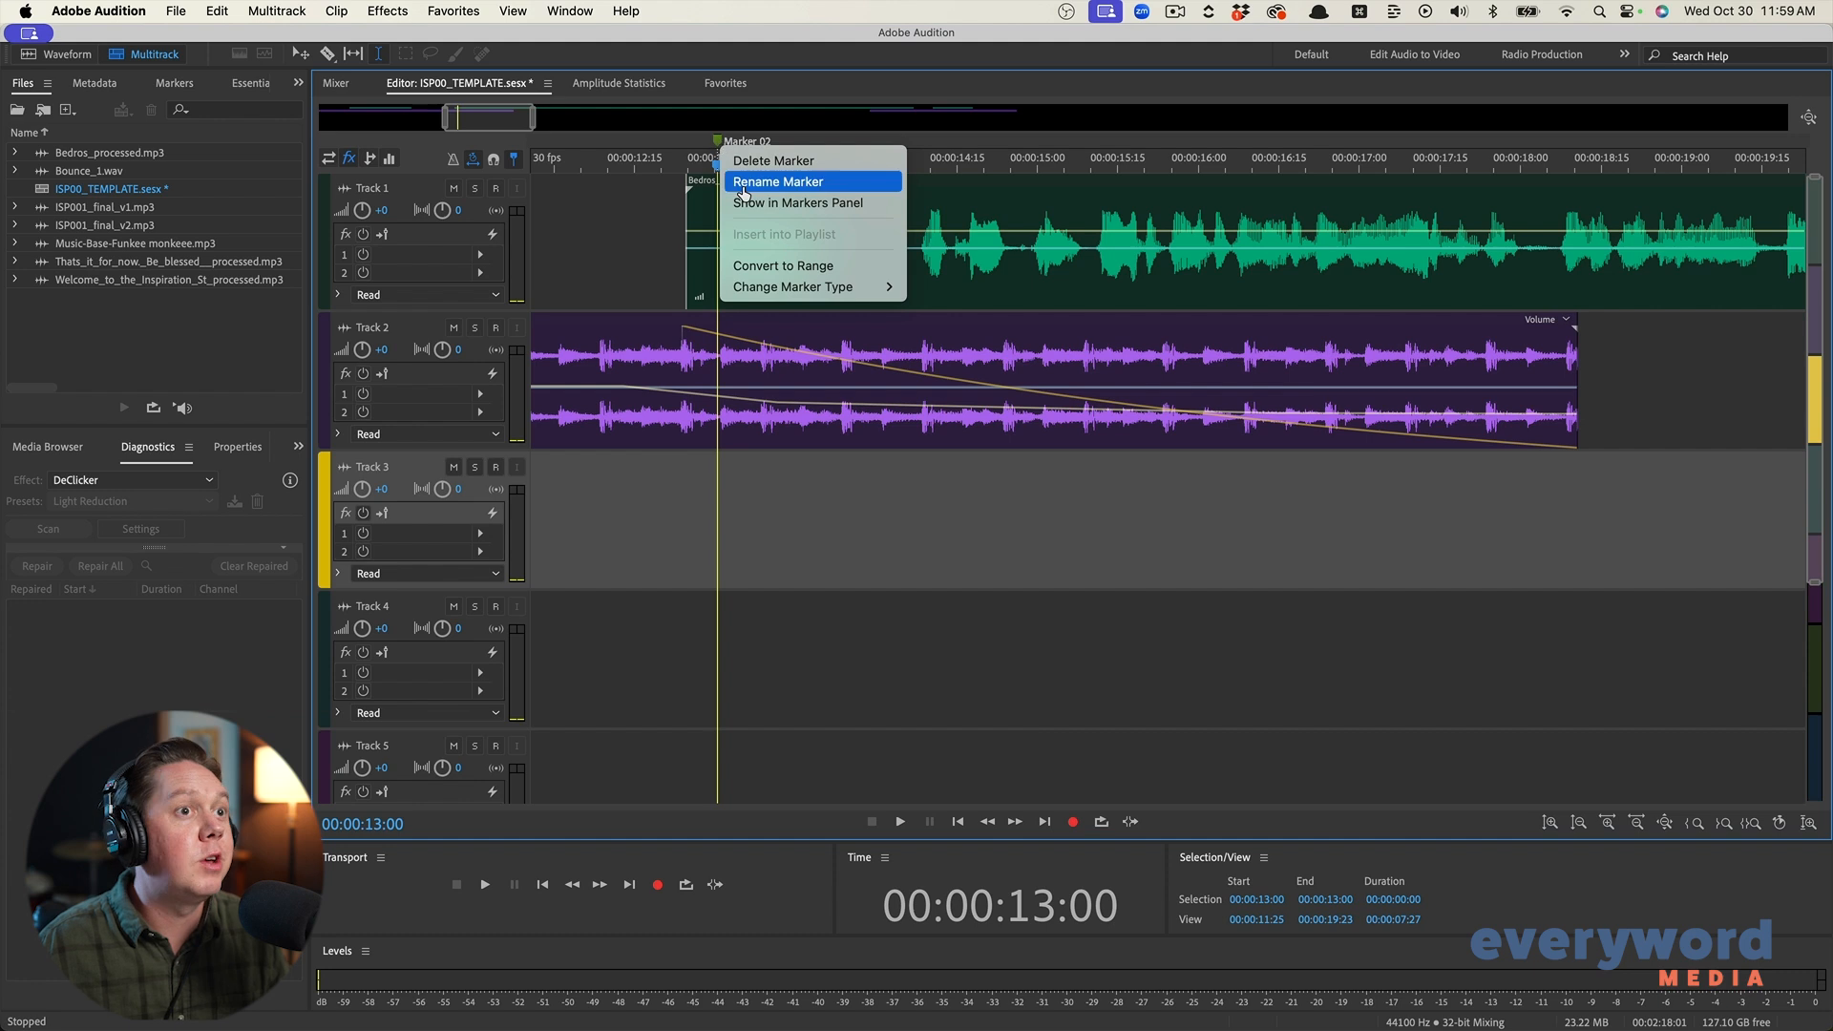
click(758, 177)
text(St)
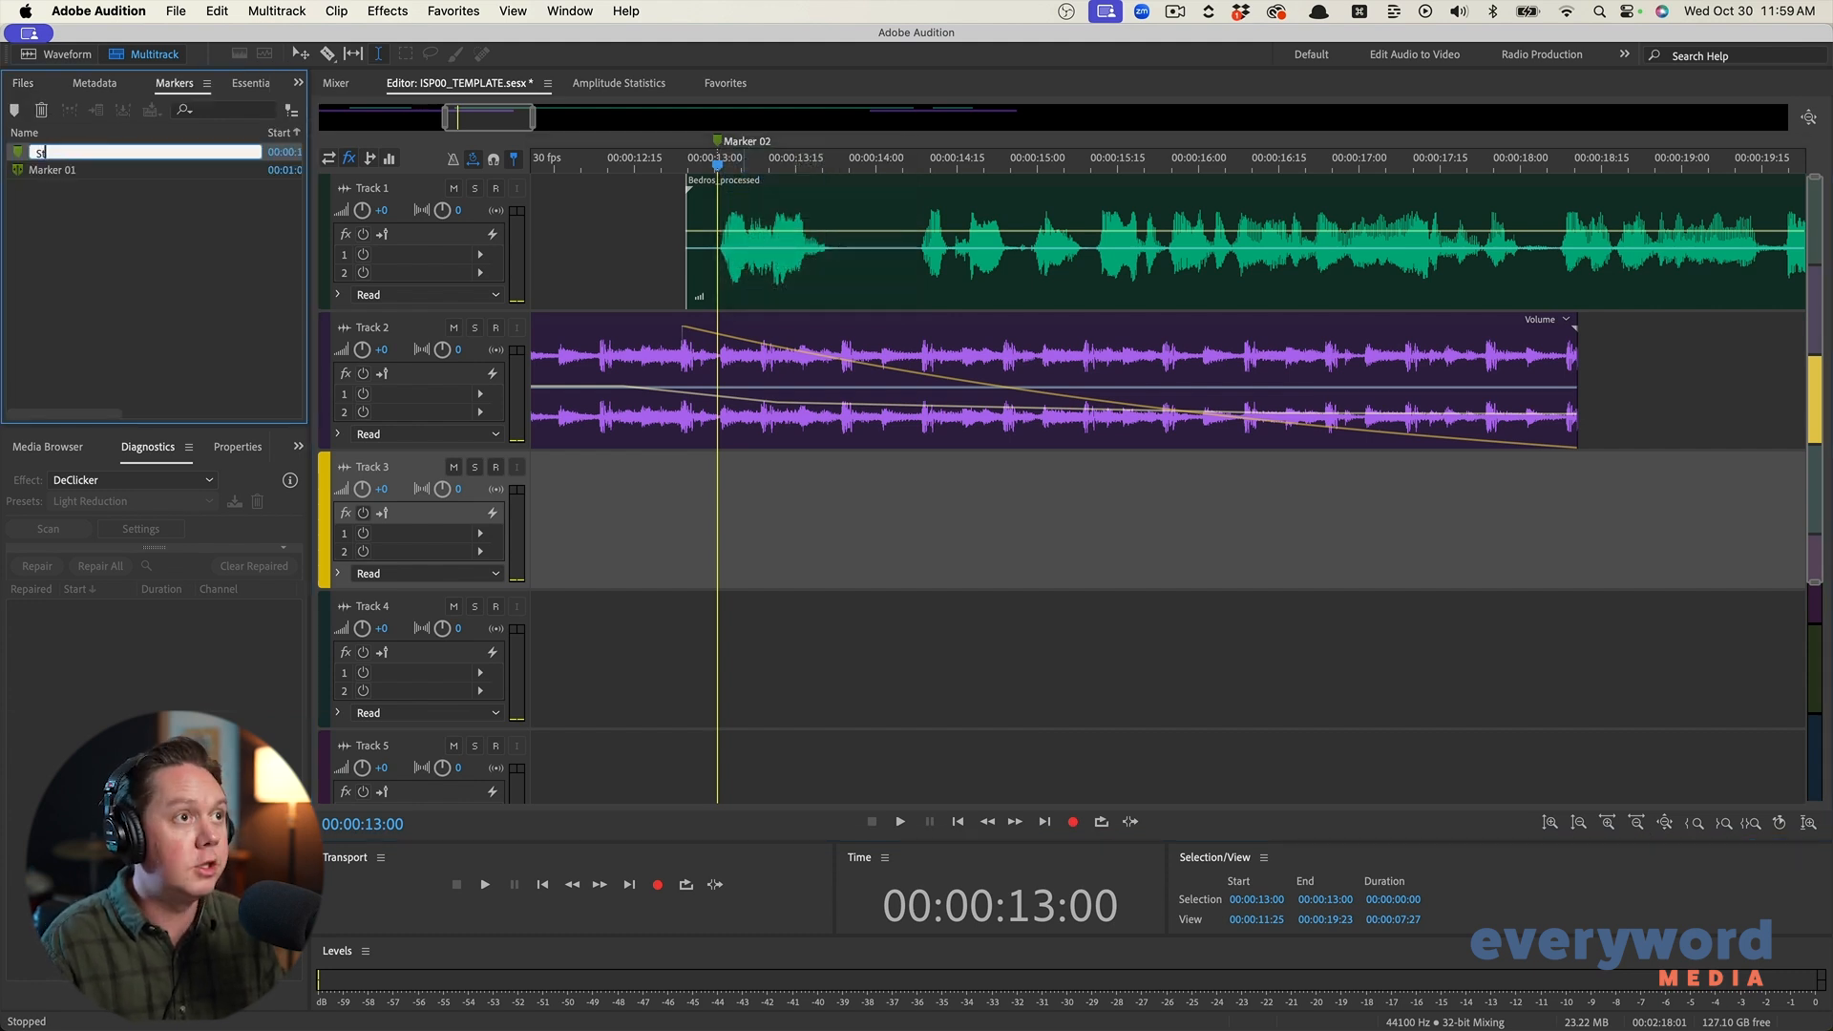
text(art of Podcas)
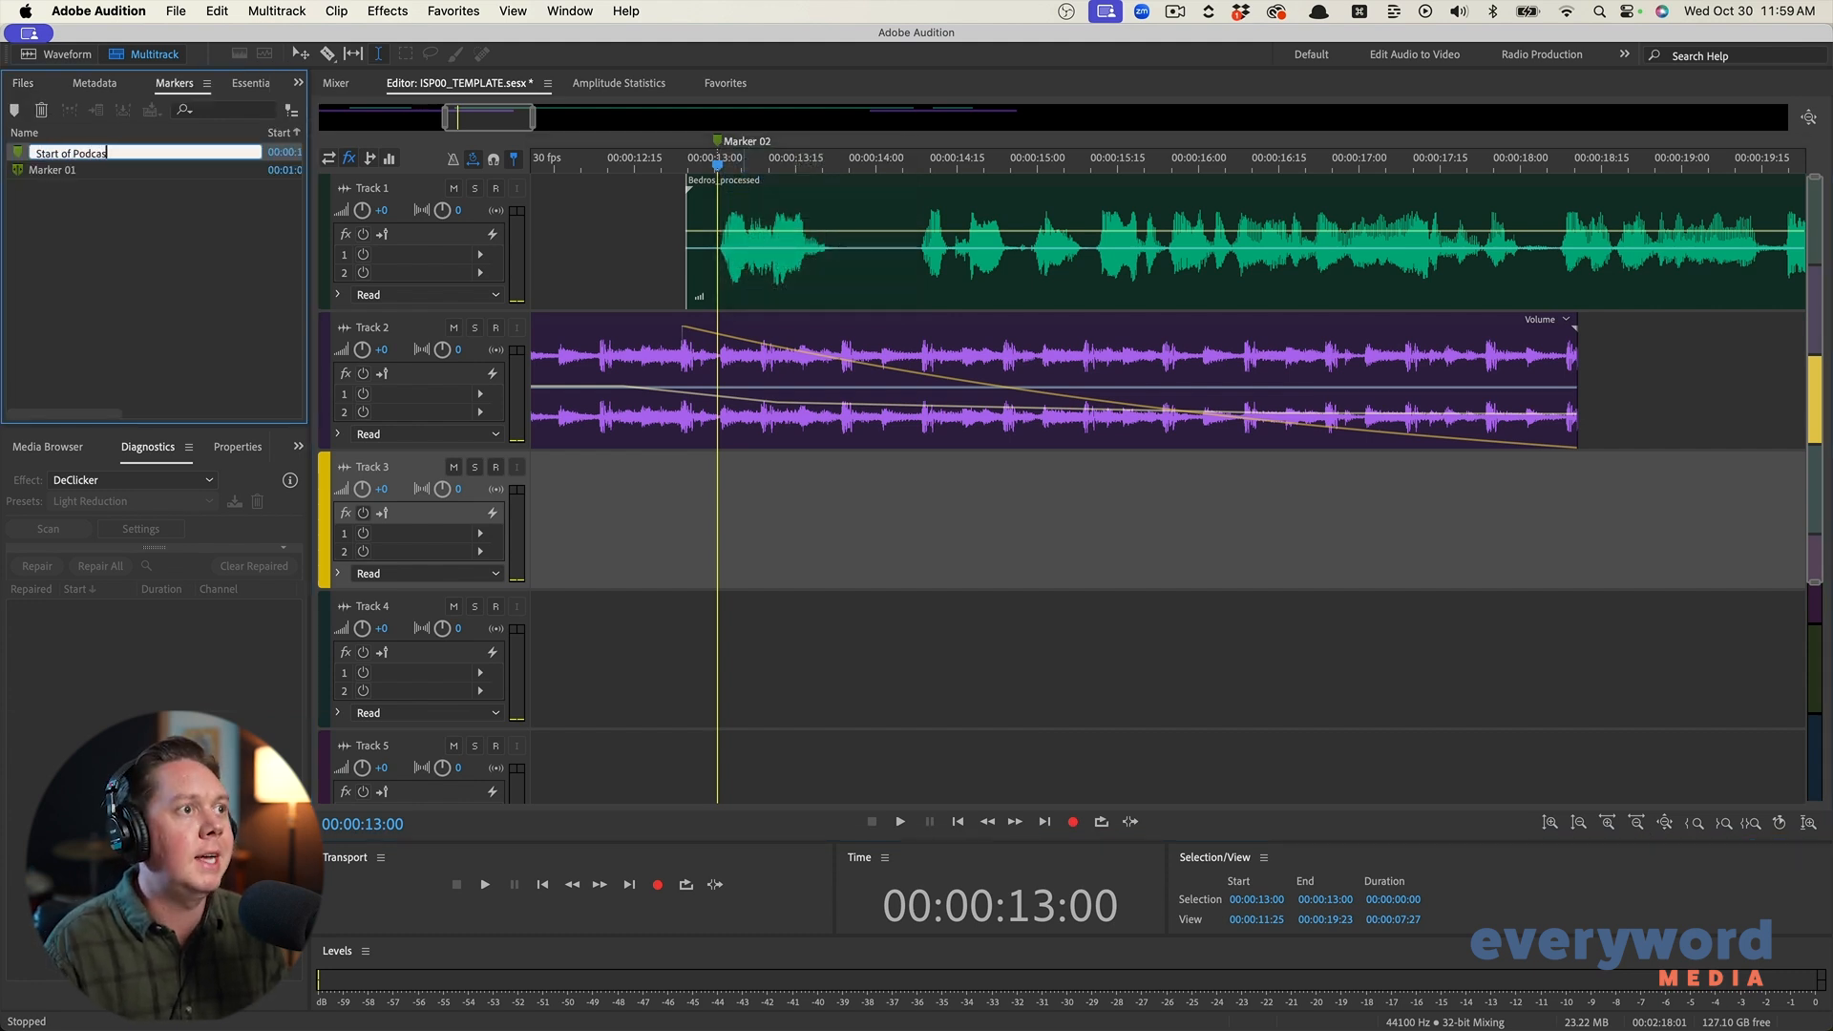
text(t)
key(Return)
click(866, 466)
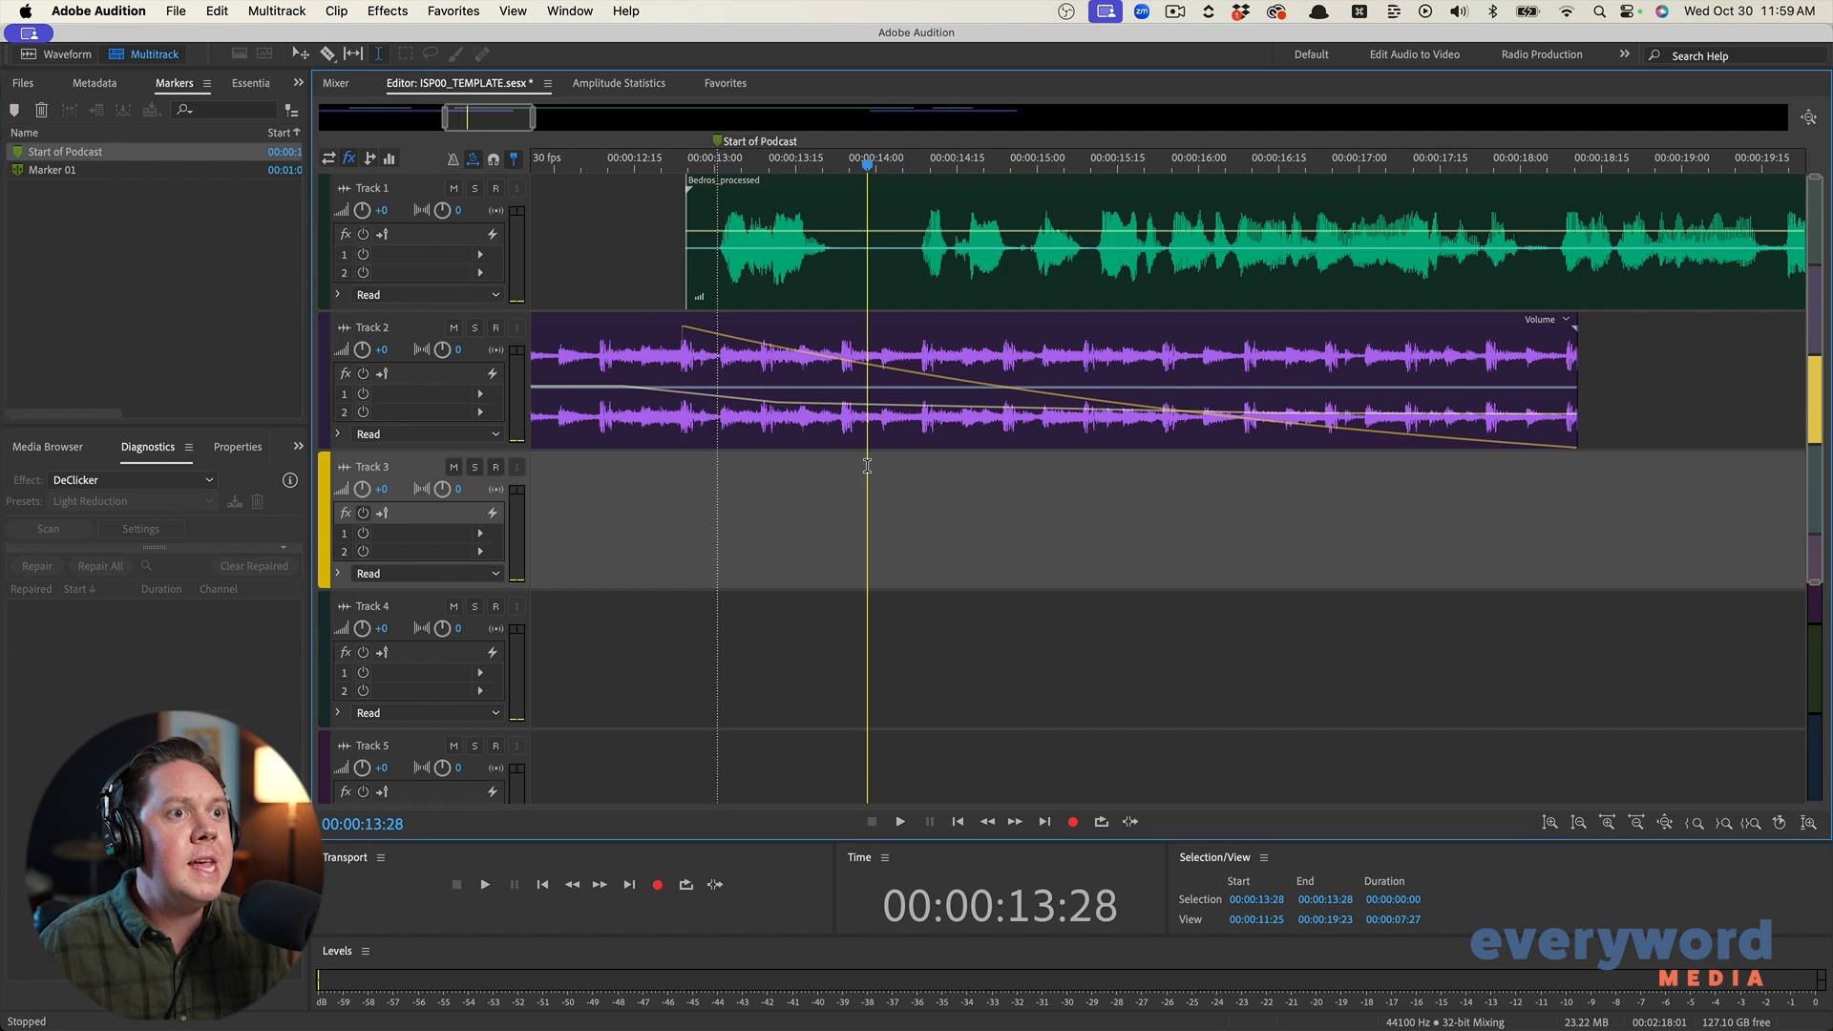
Move Marker 01 in the outro music clip to 00:00:55:20, just after the Bedros_processed speech ends
scroll(639, 534, down, 5)
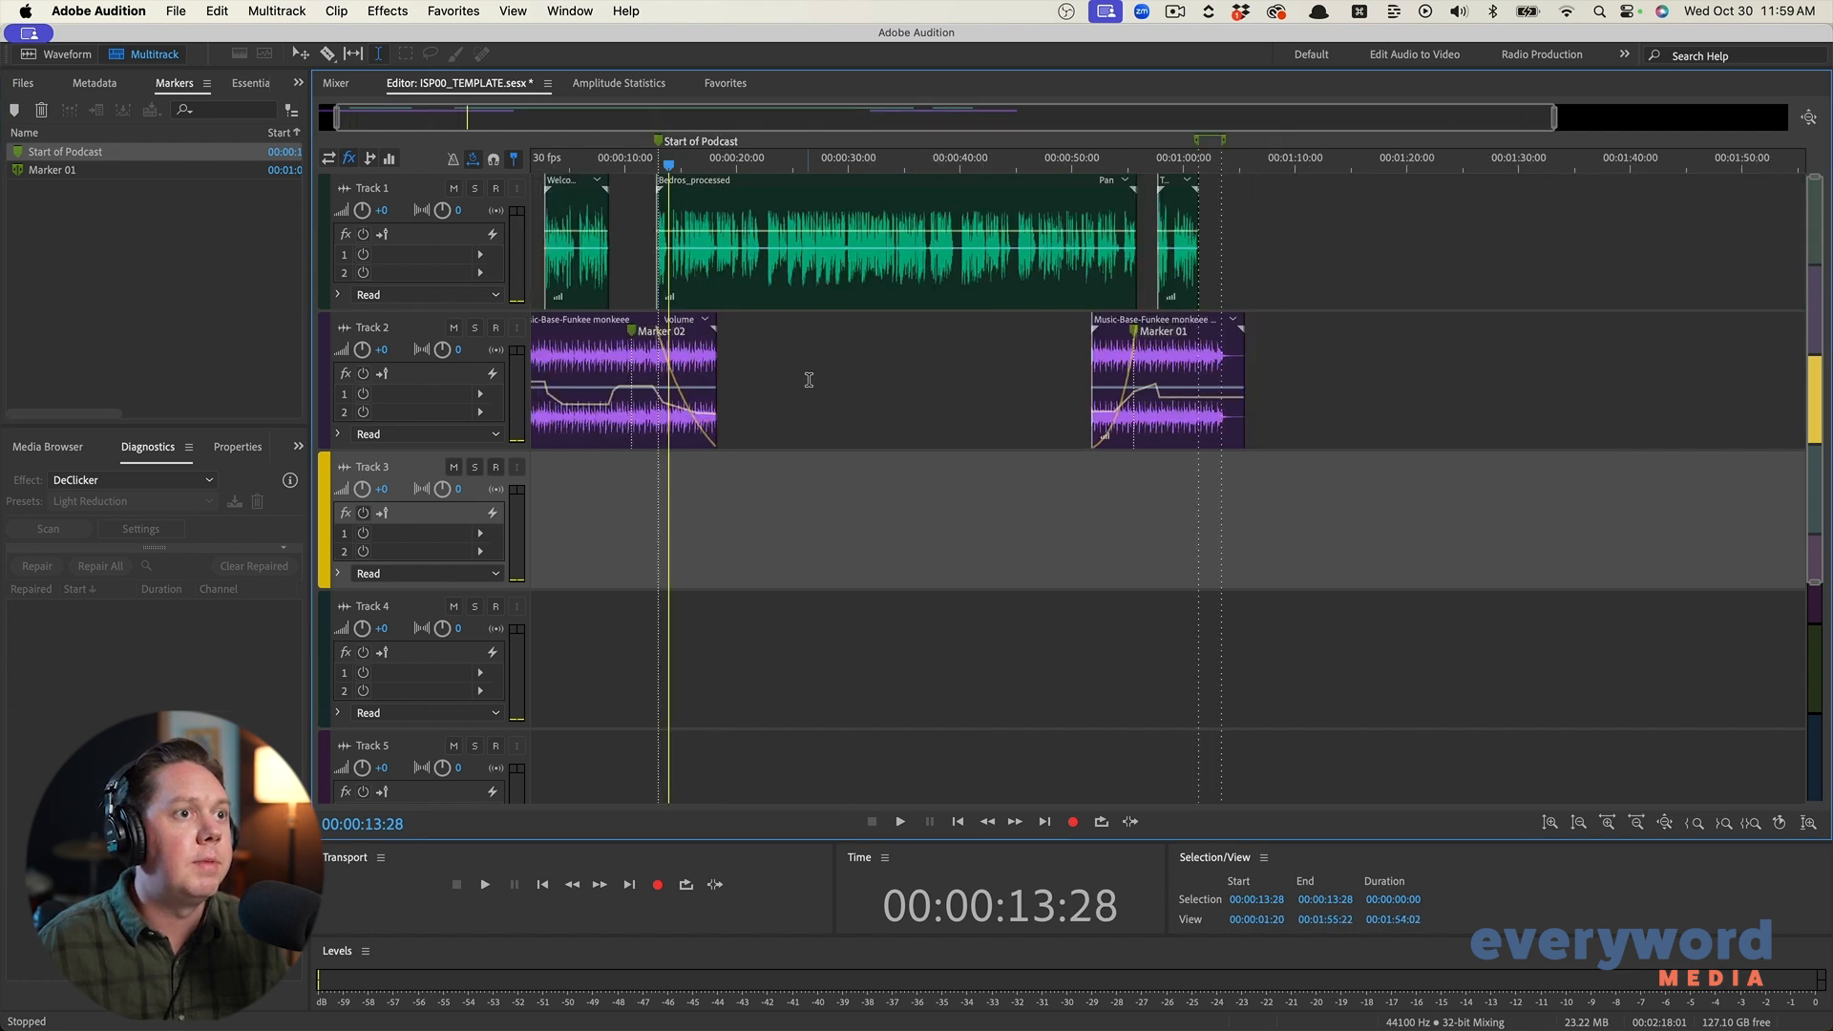
scroll(1136, 466, up, 2)
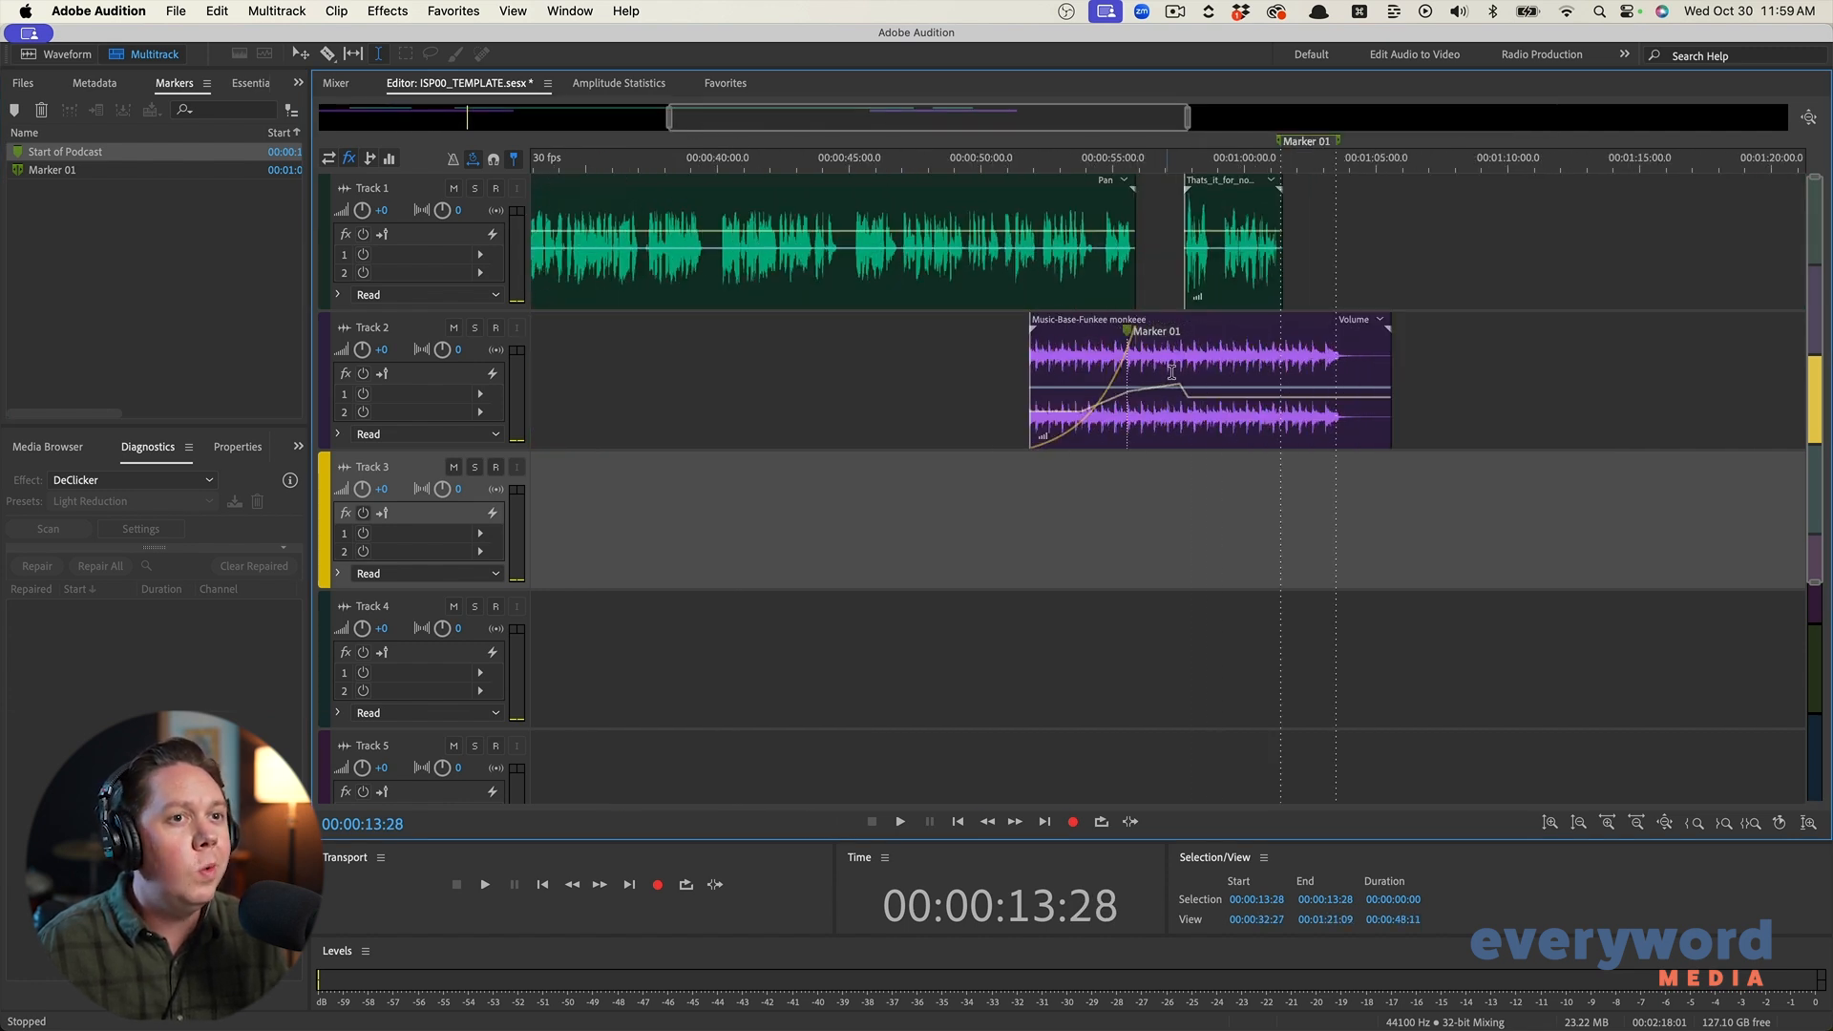
scroll(1174, 369, up, 1)
scroll(1179, 358, up, 2)
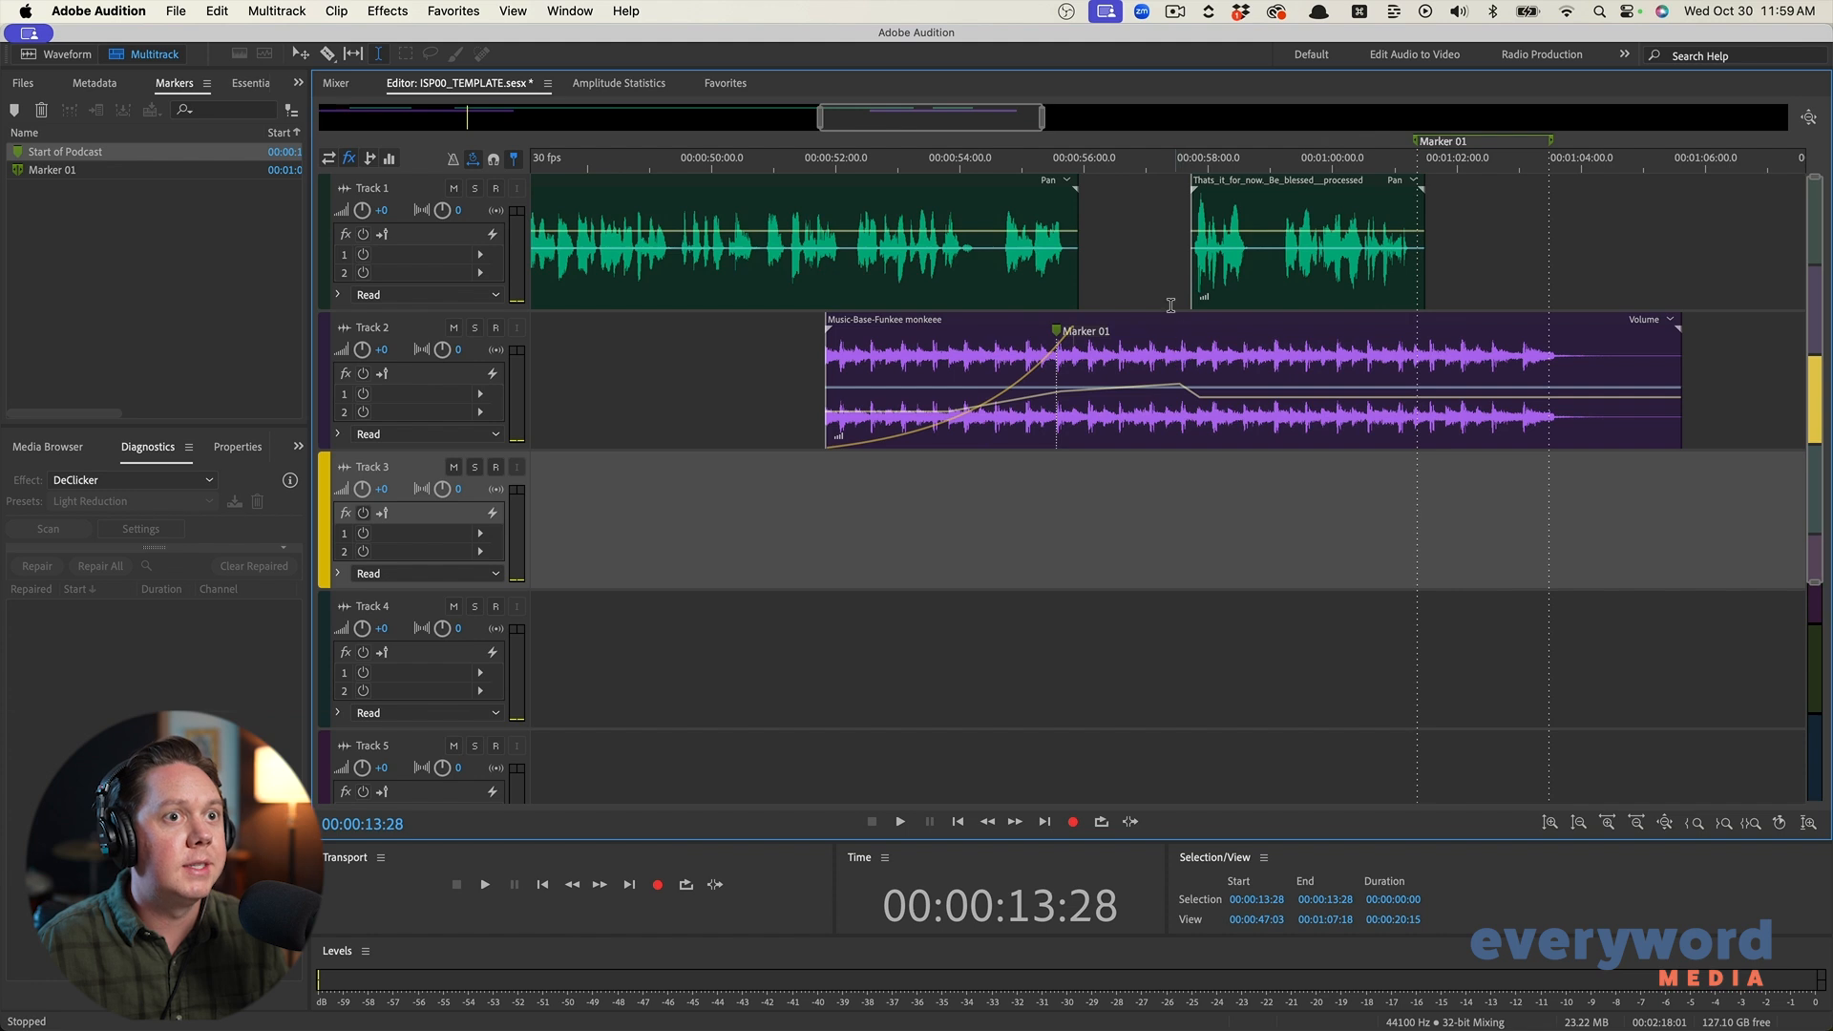
scroll(905, 321, down, 2)
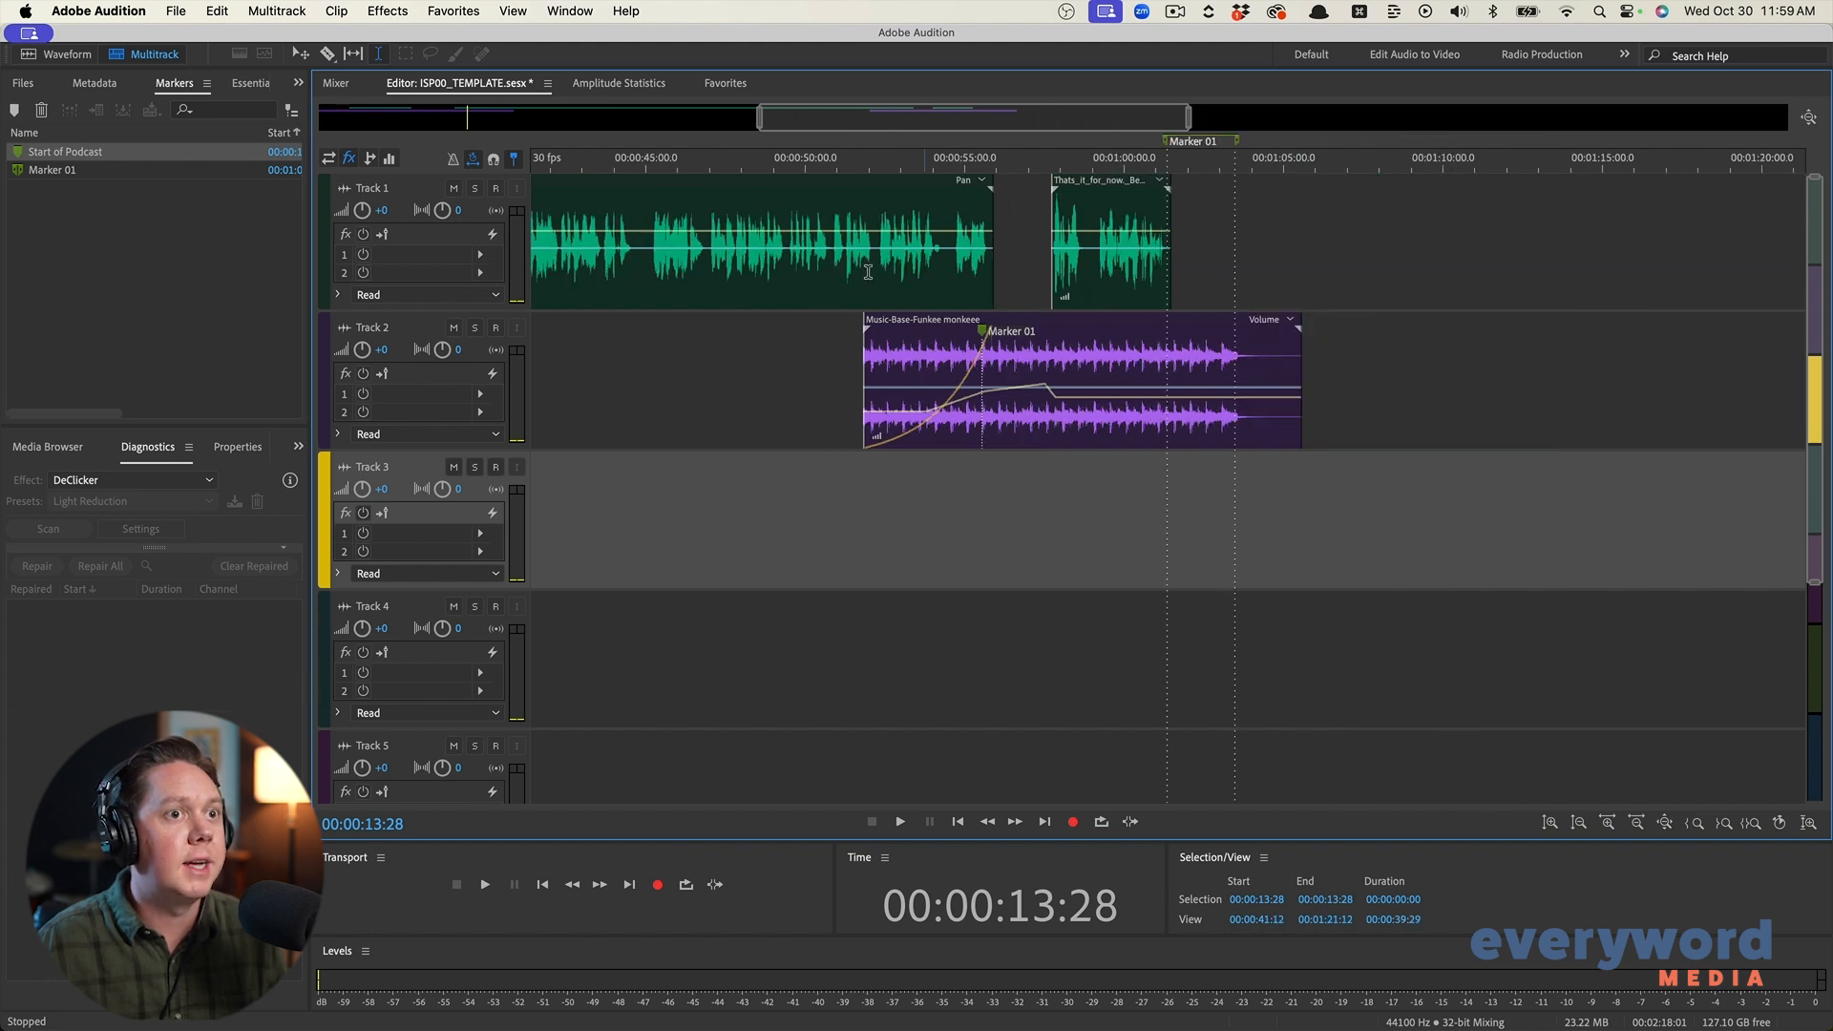
scroll(855, 258, up, 10)
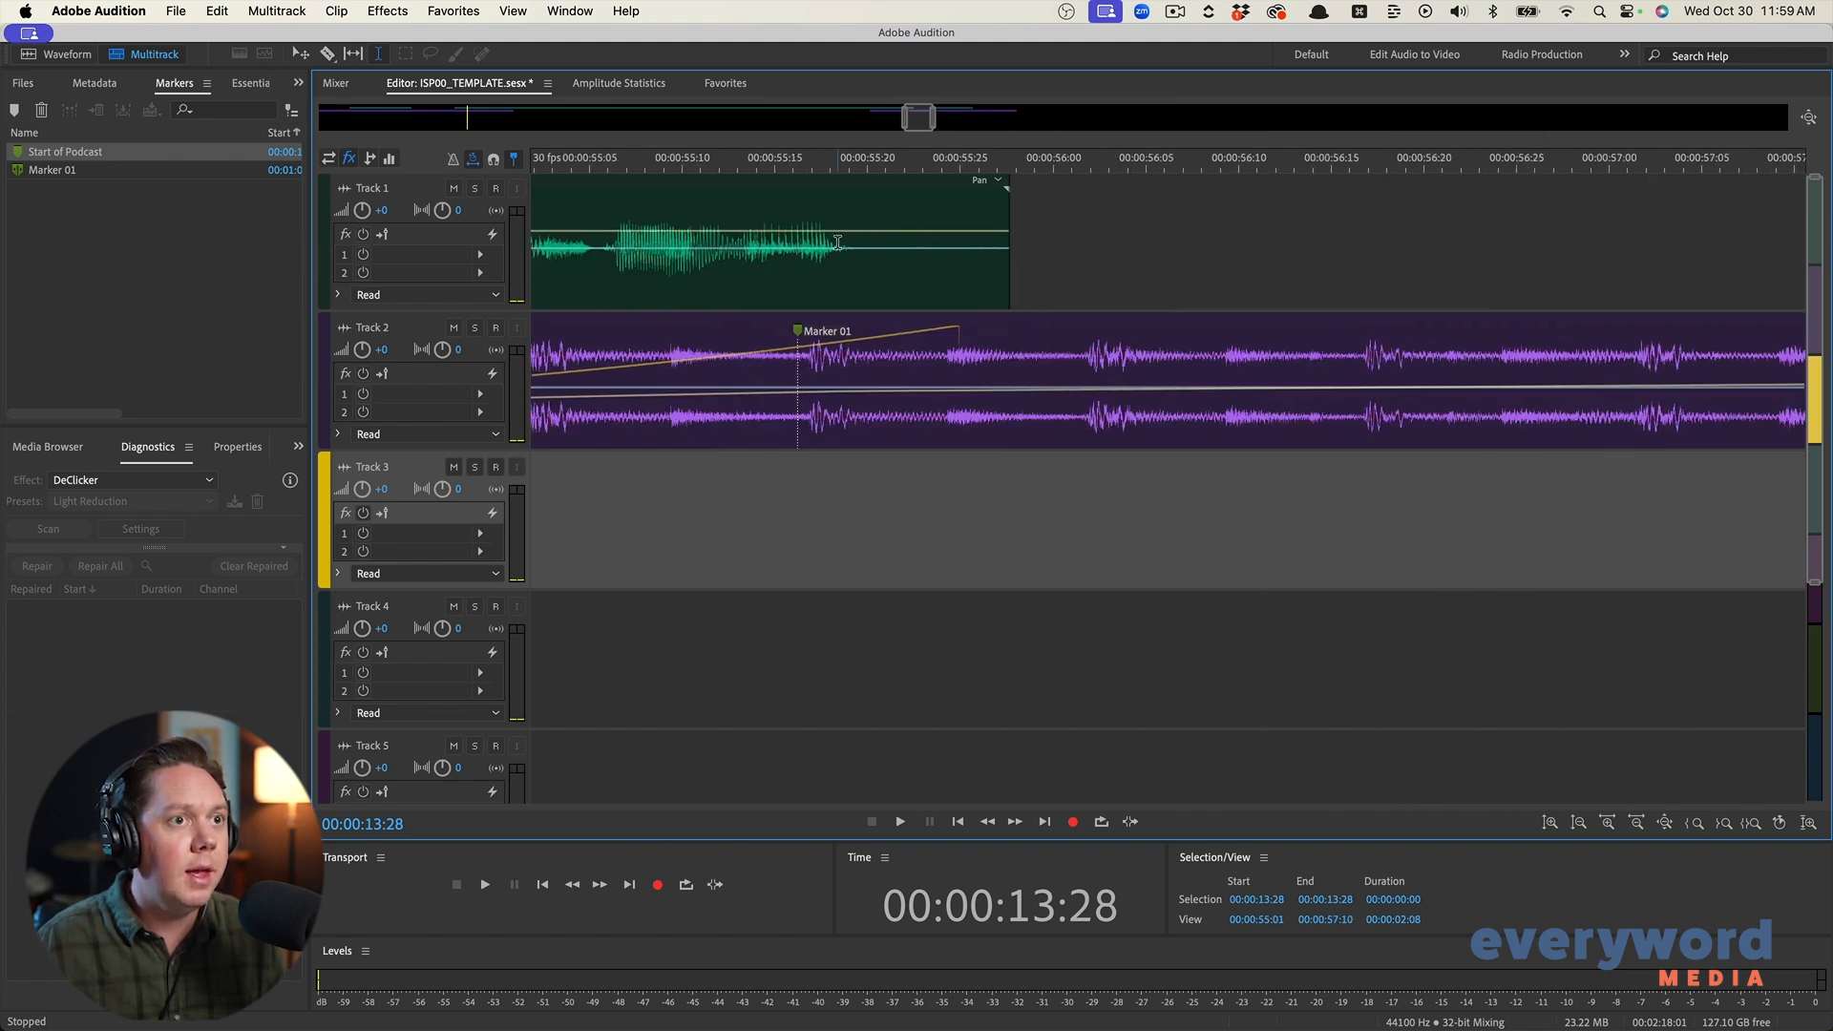
click(885, 273)
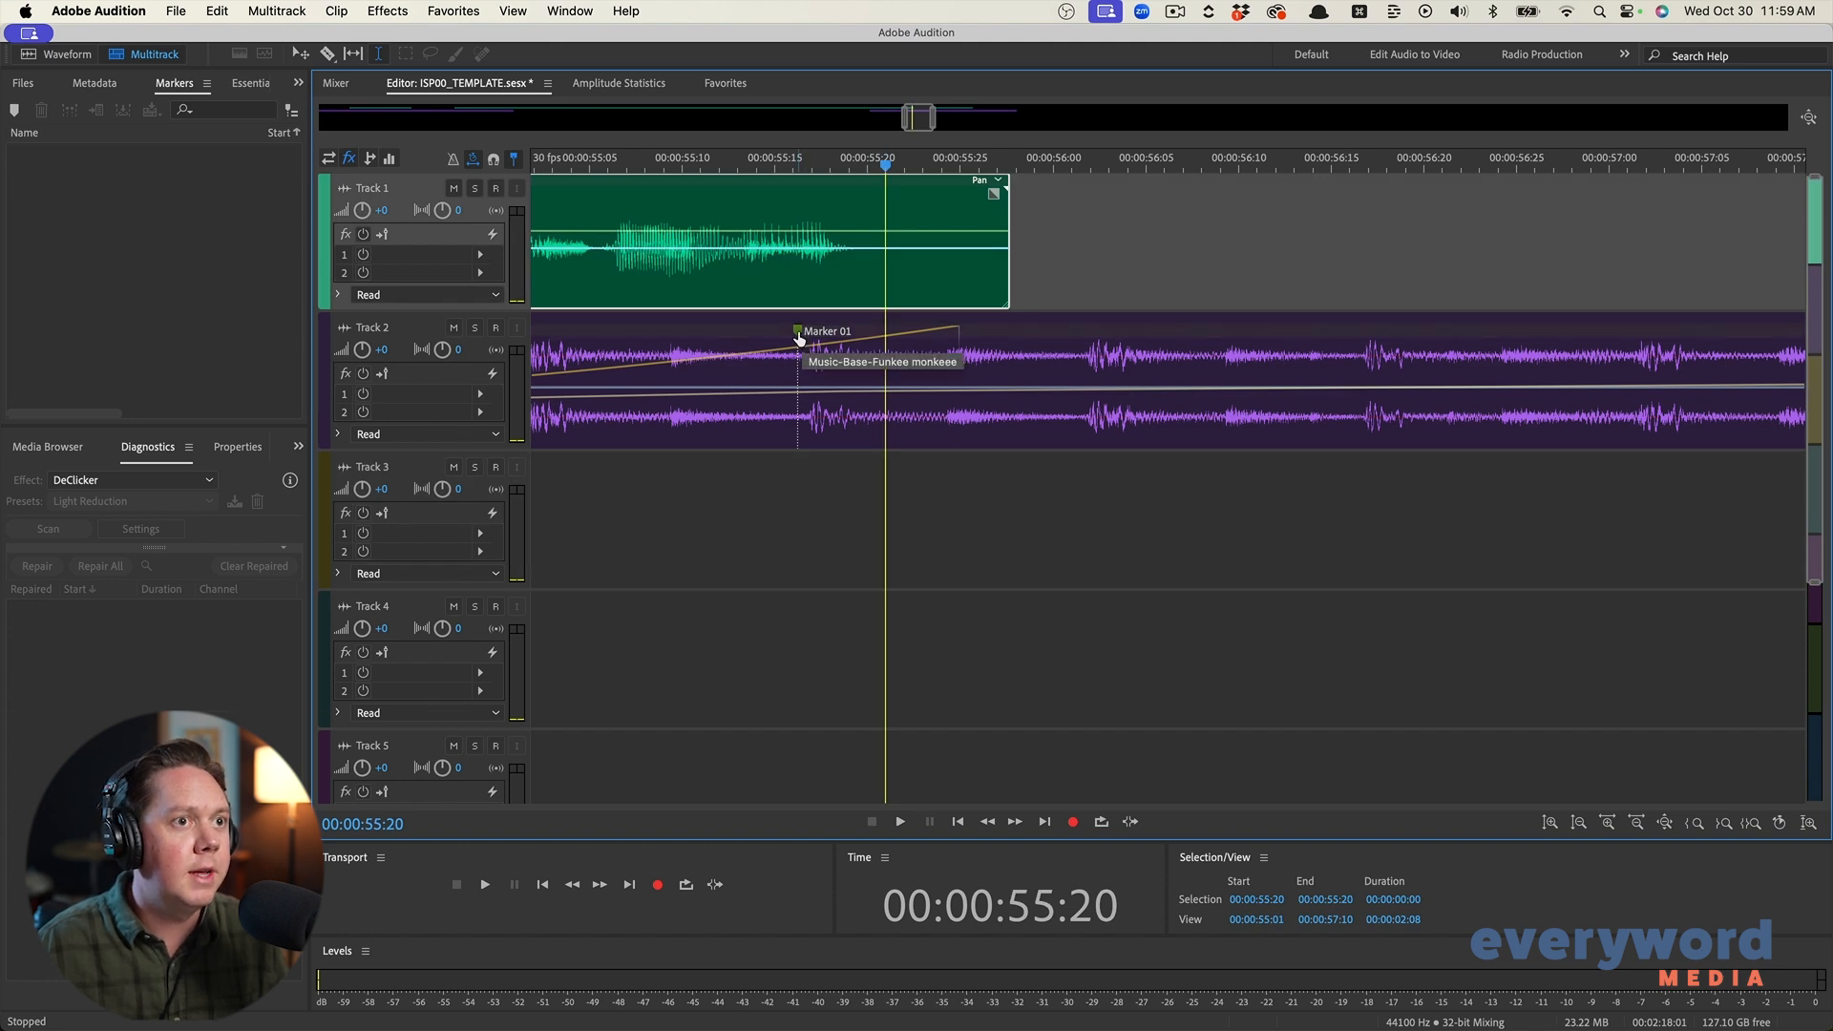
mouse_move(798, 339)
mouse_down()
mouse_move(900, 353)
mouse_move(886, 360)
mouse_up()
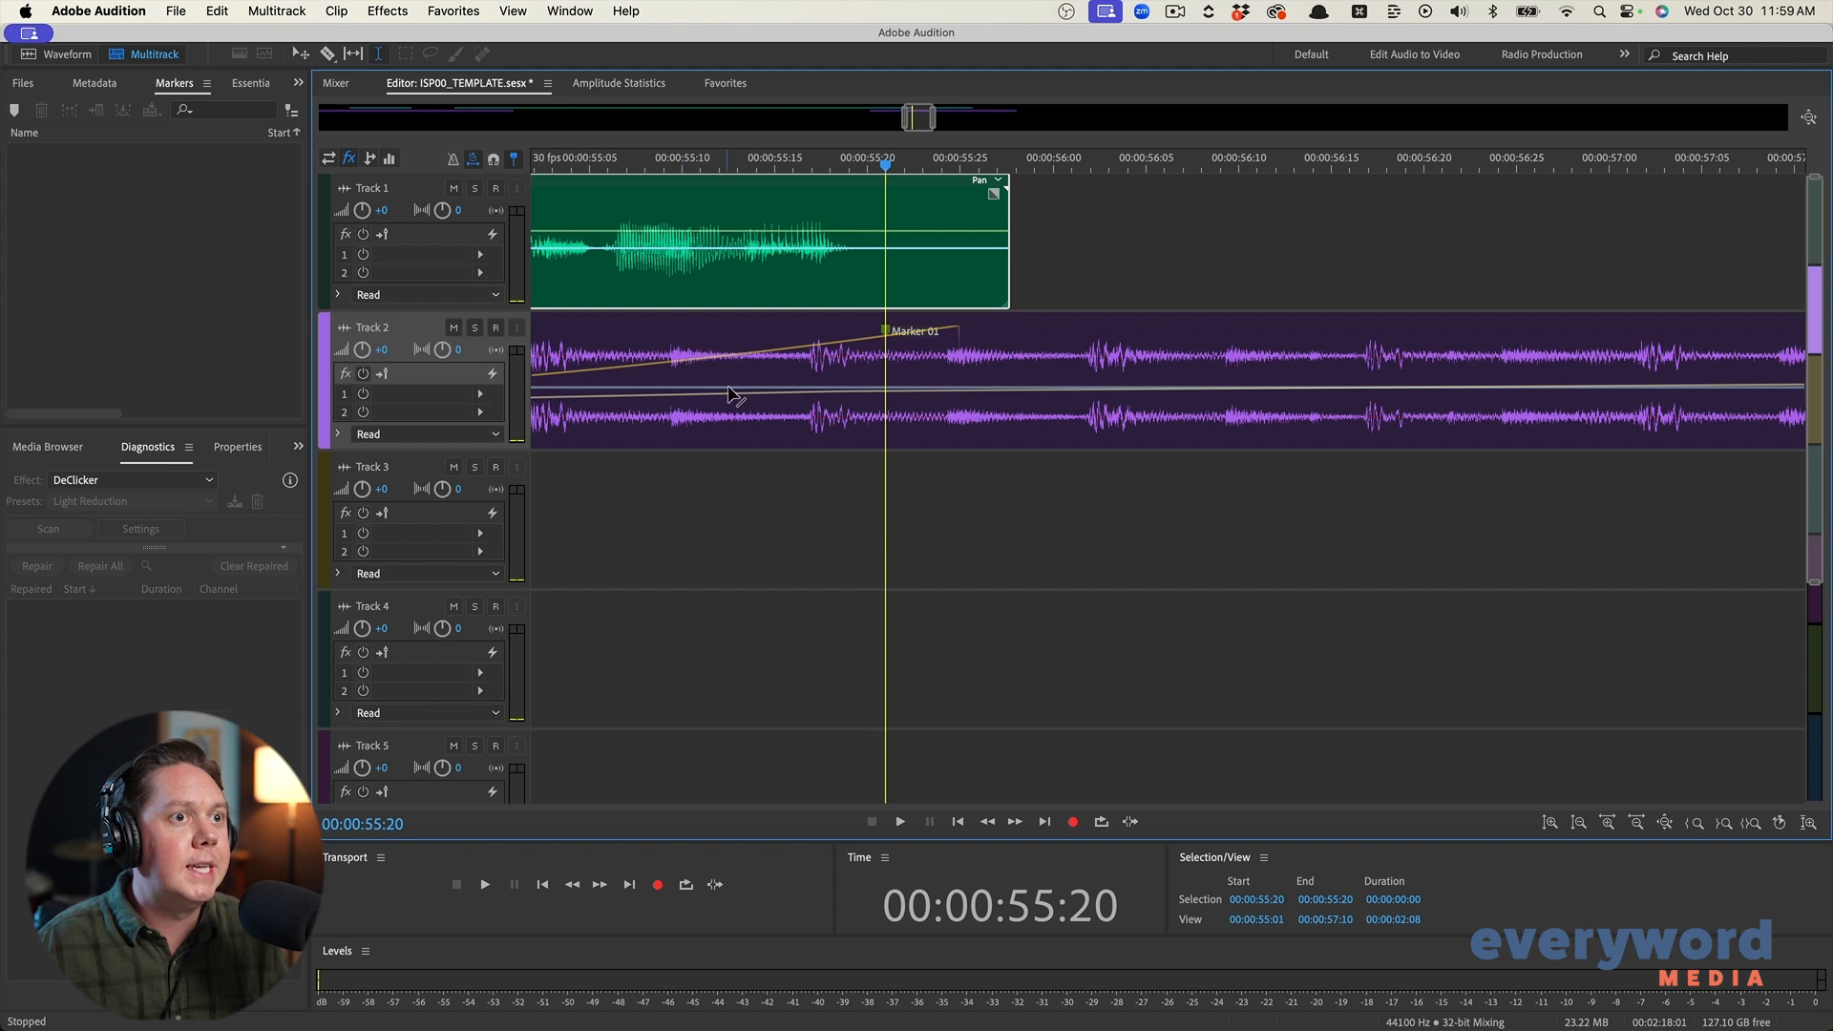
click(734, 390)
click(1067, 350)
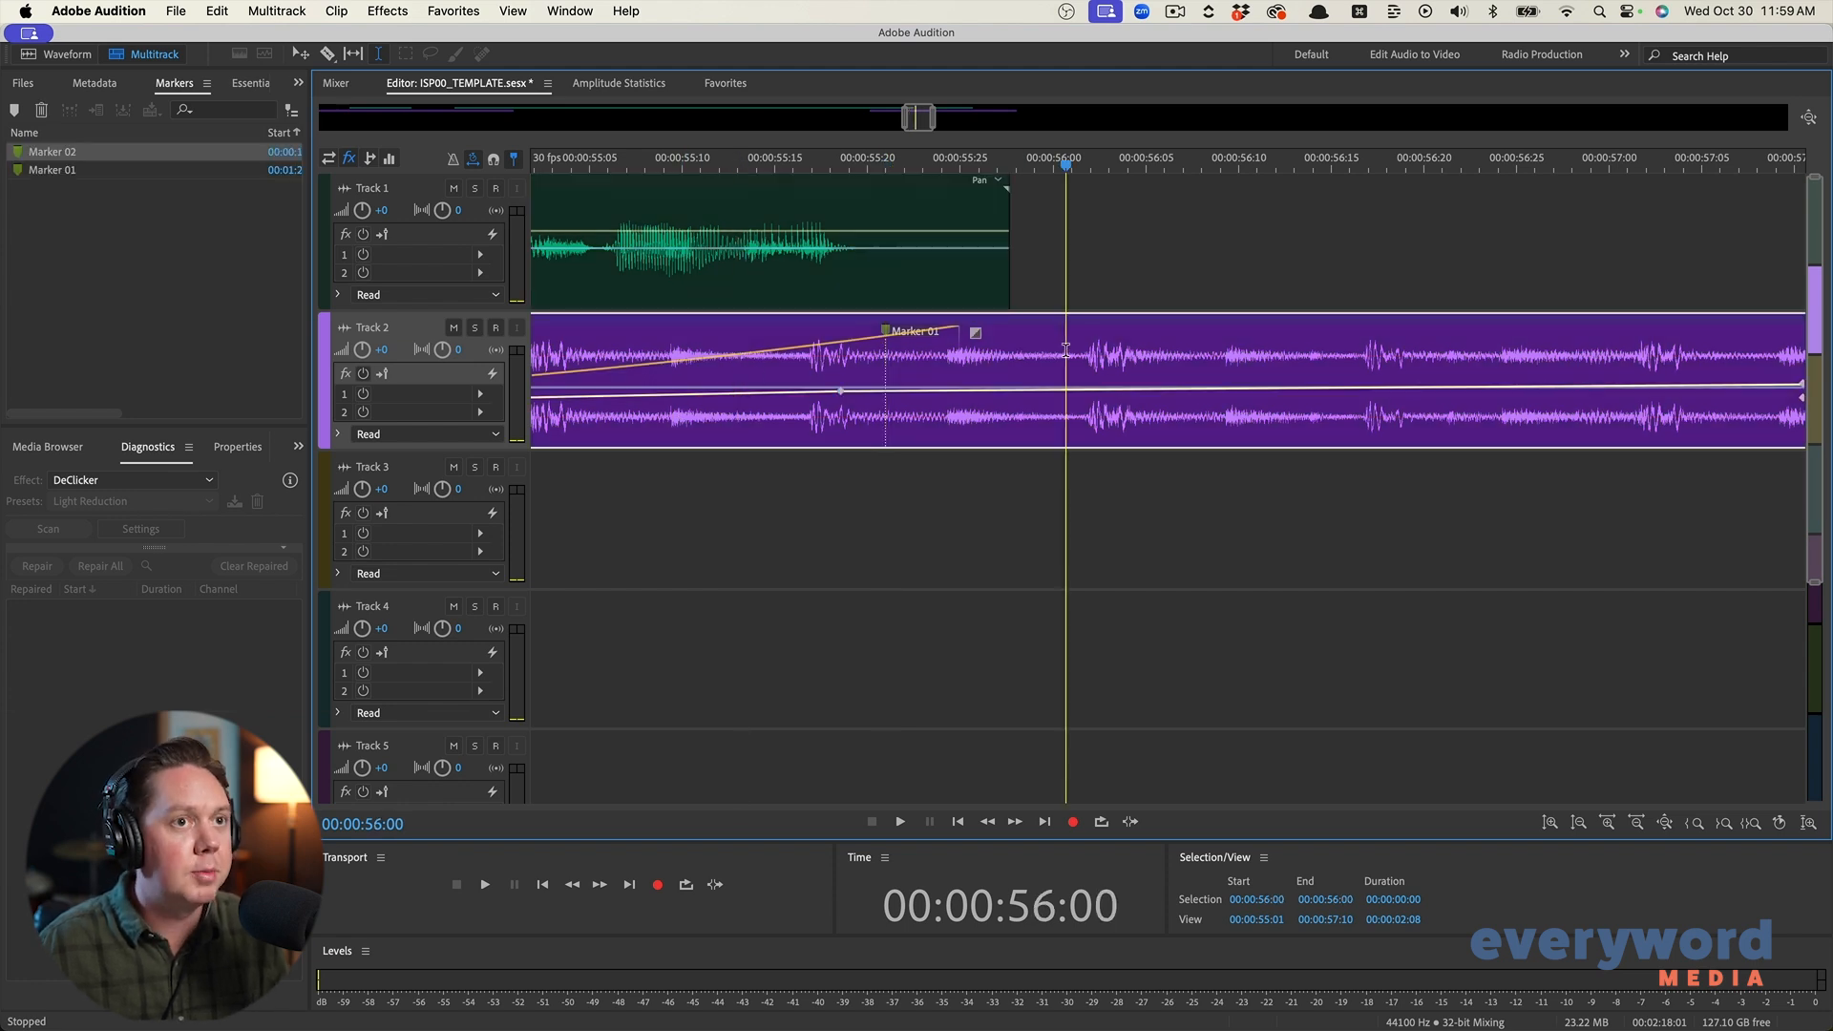
key(m)
drag(1070, 336, 1052, 336)
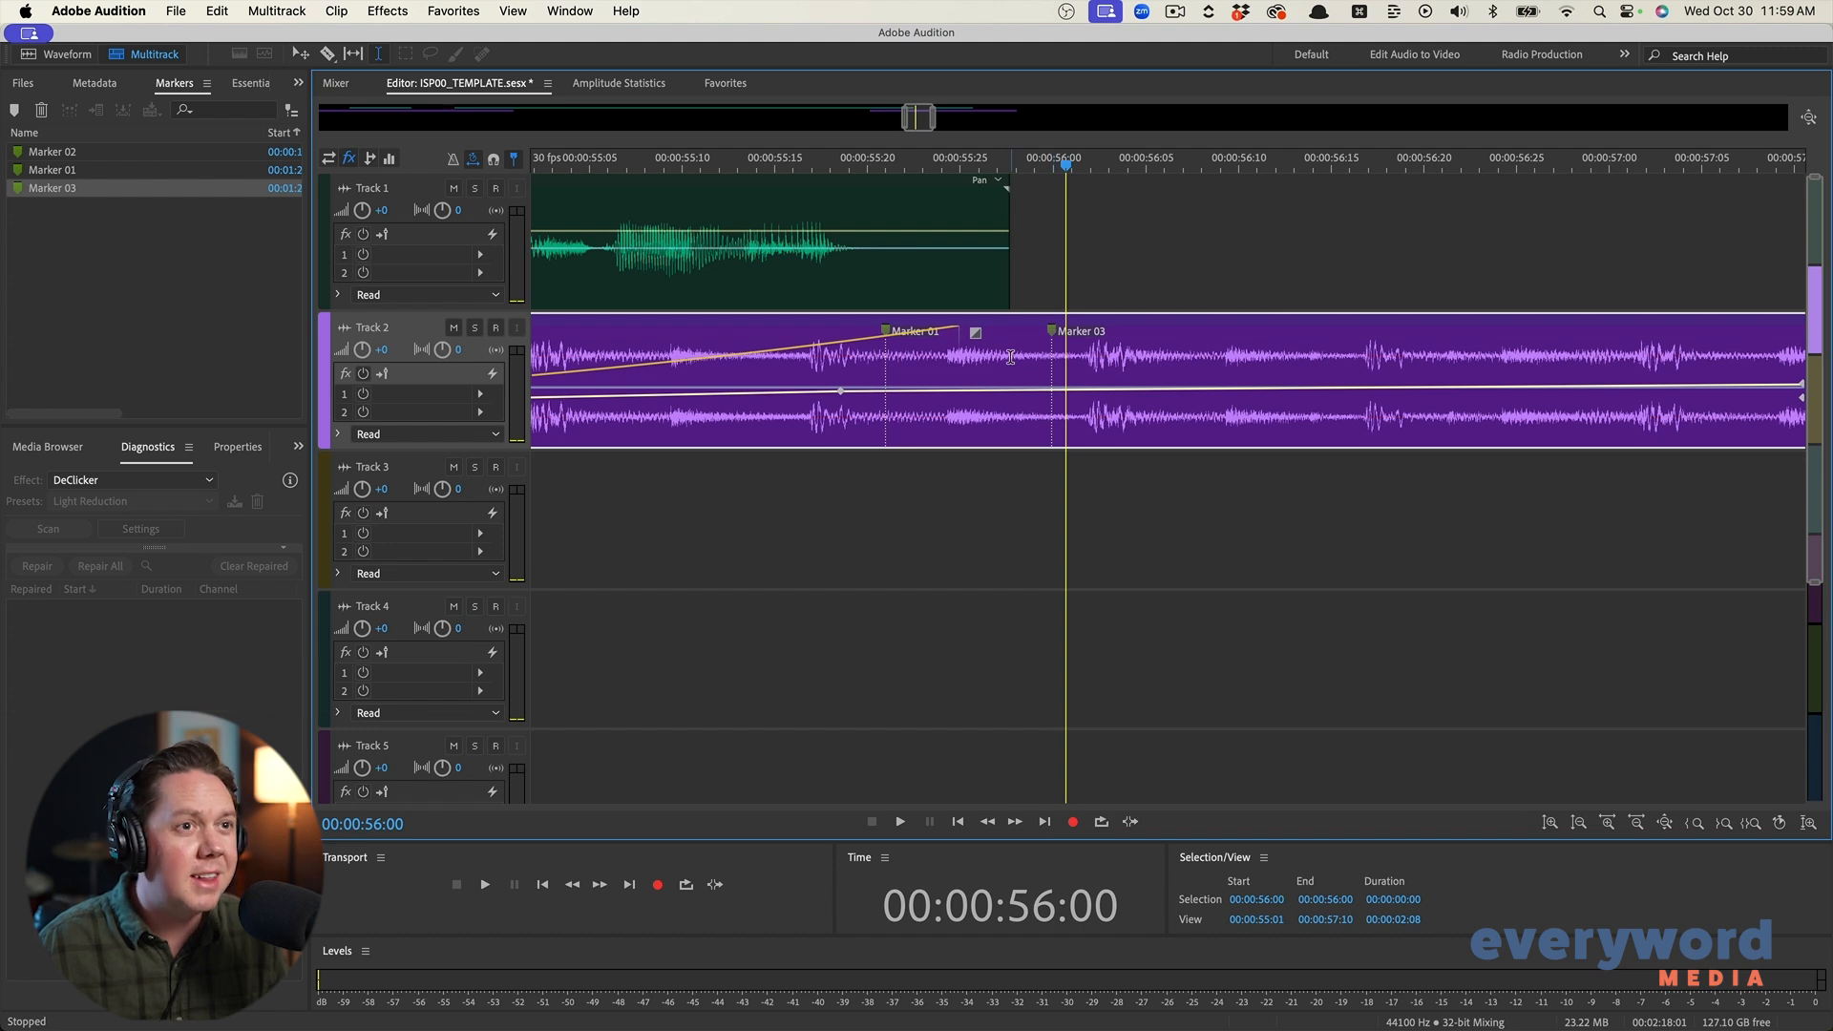
double_click(1010, 356)
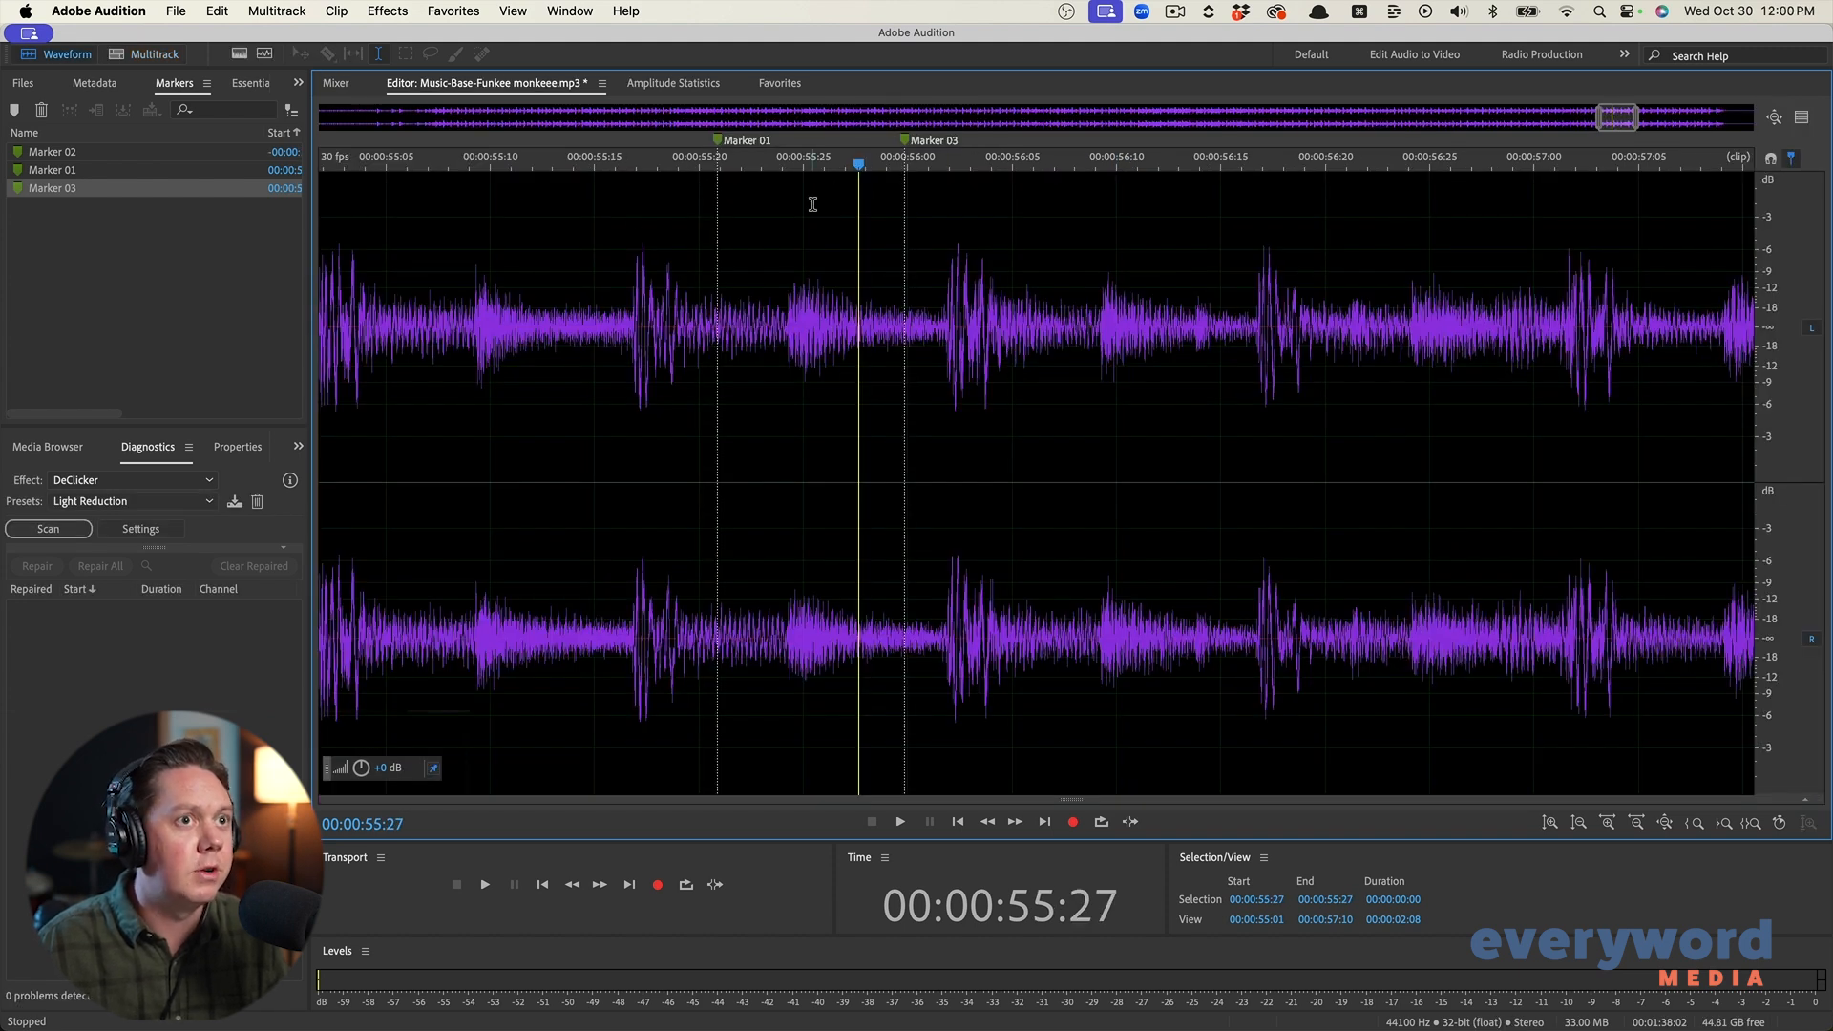
right_click(904, 143)
click(925, 162)
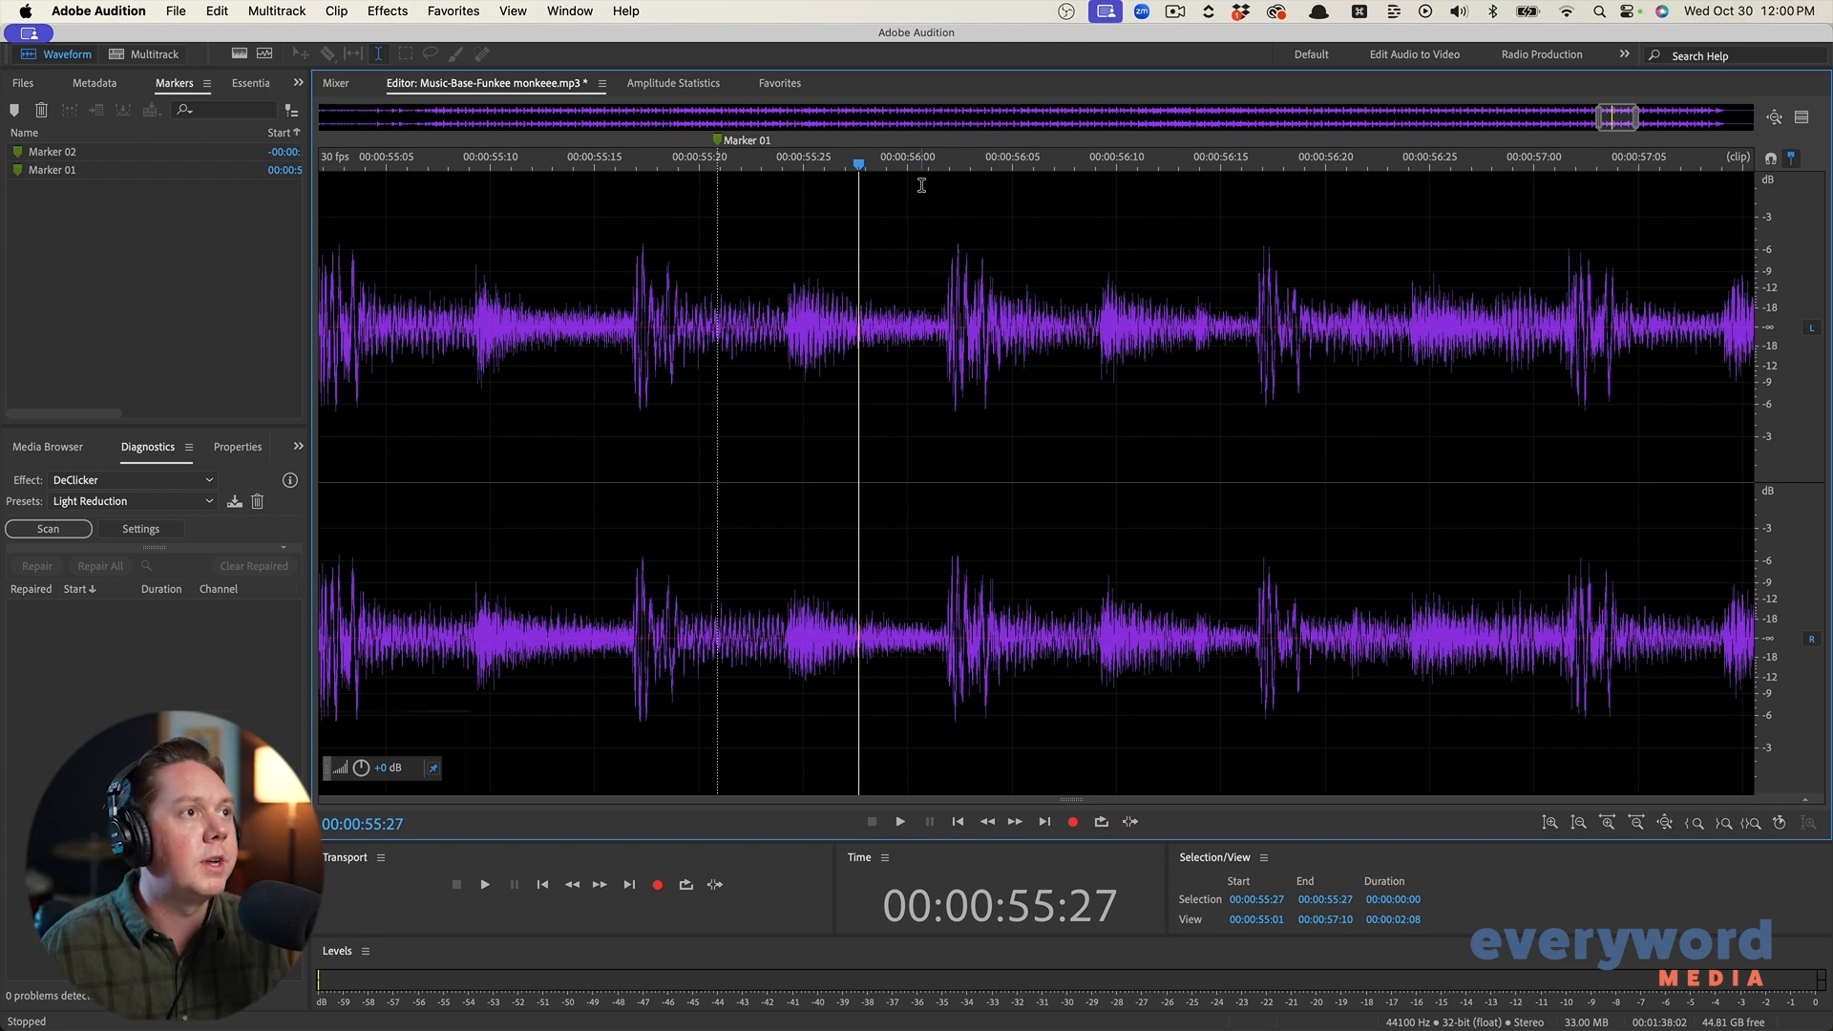
key(8)
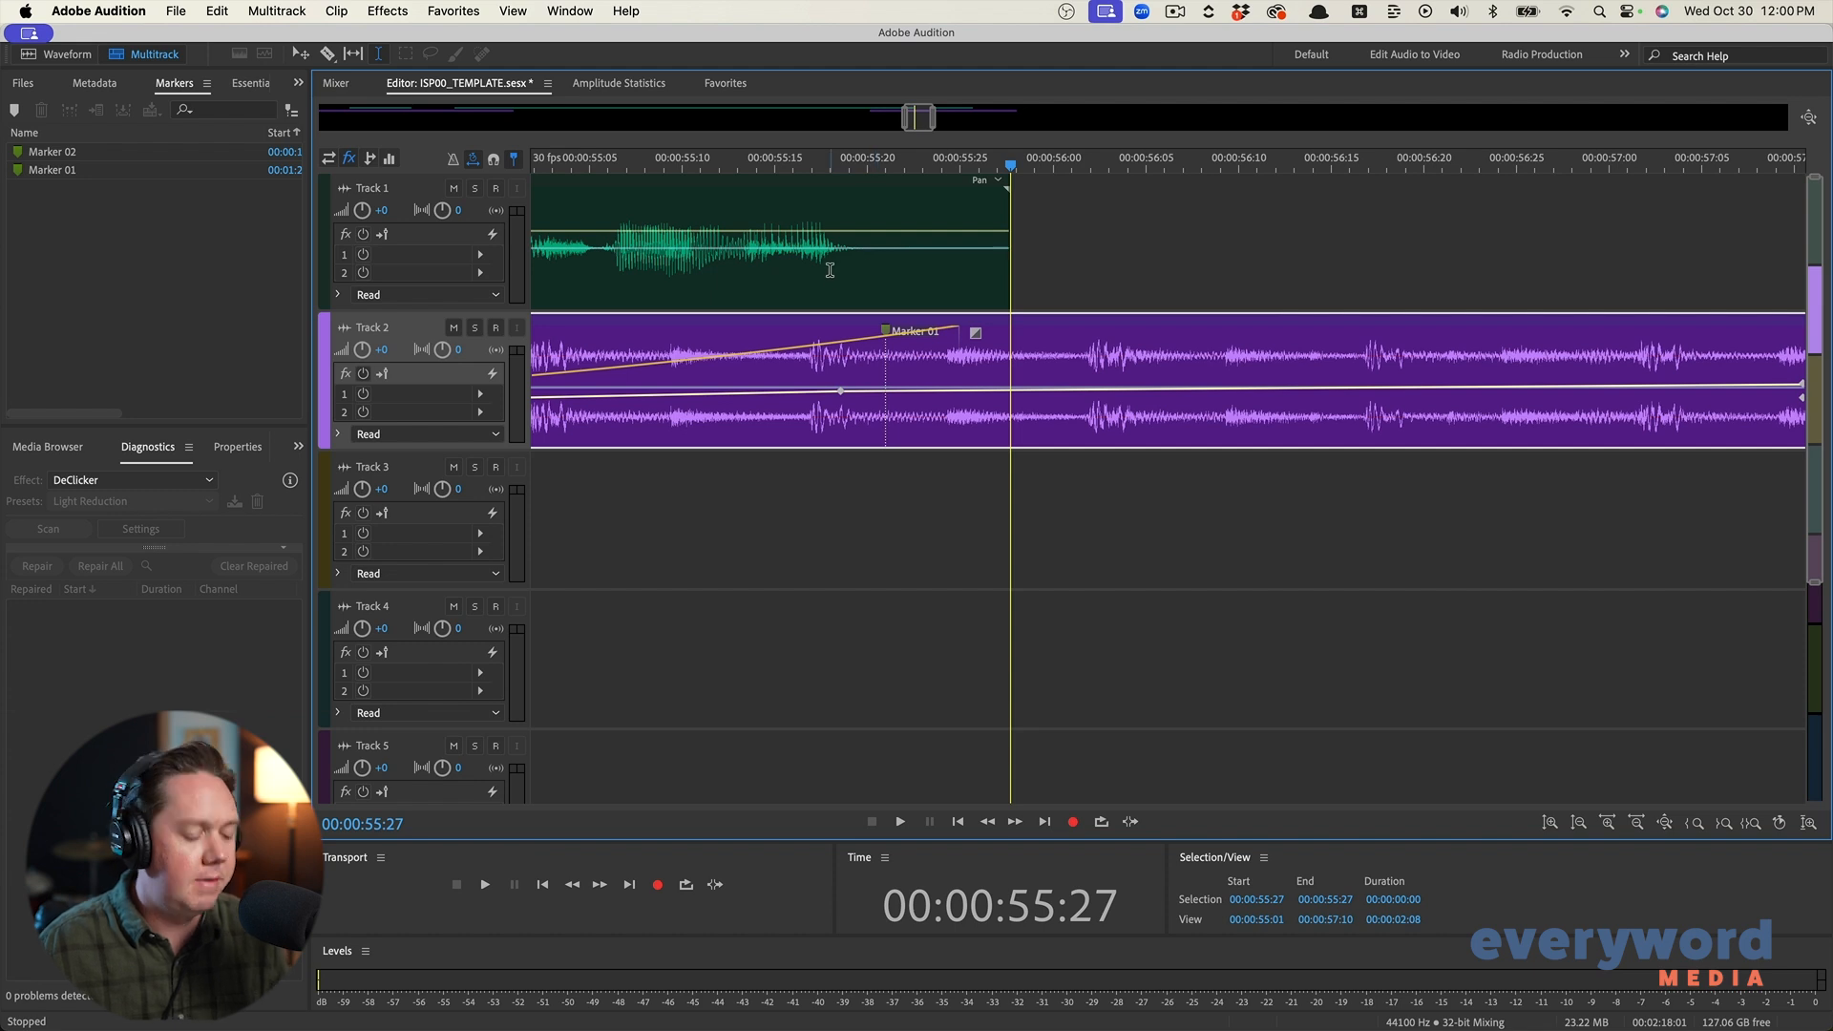
Group the Thats_it_for_now__Be_blessed__processed speech clip with the outro music clip on Track 2
scroll(994, 455, down, 10)
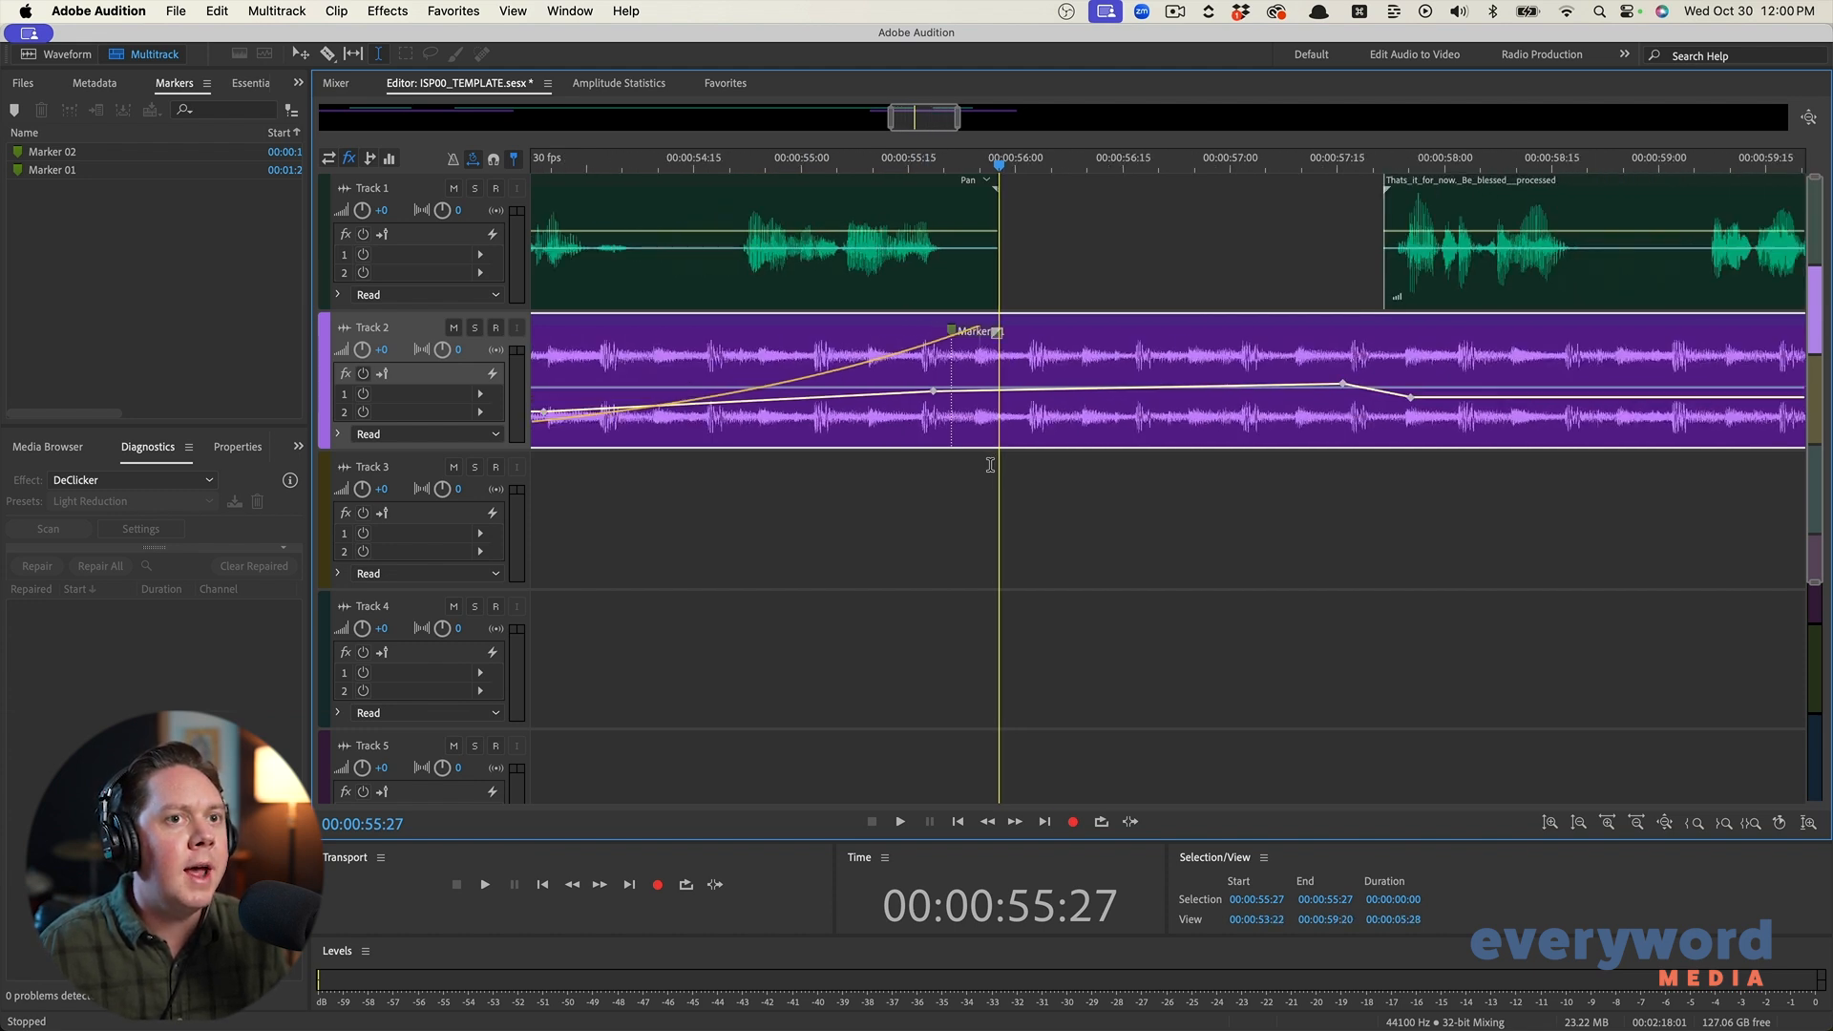
scroll(990, 465, down, 2)
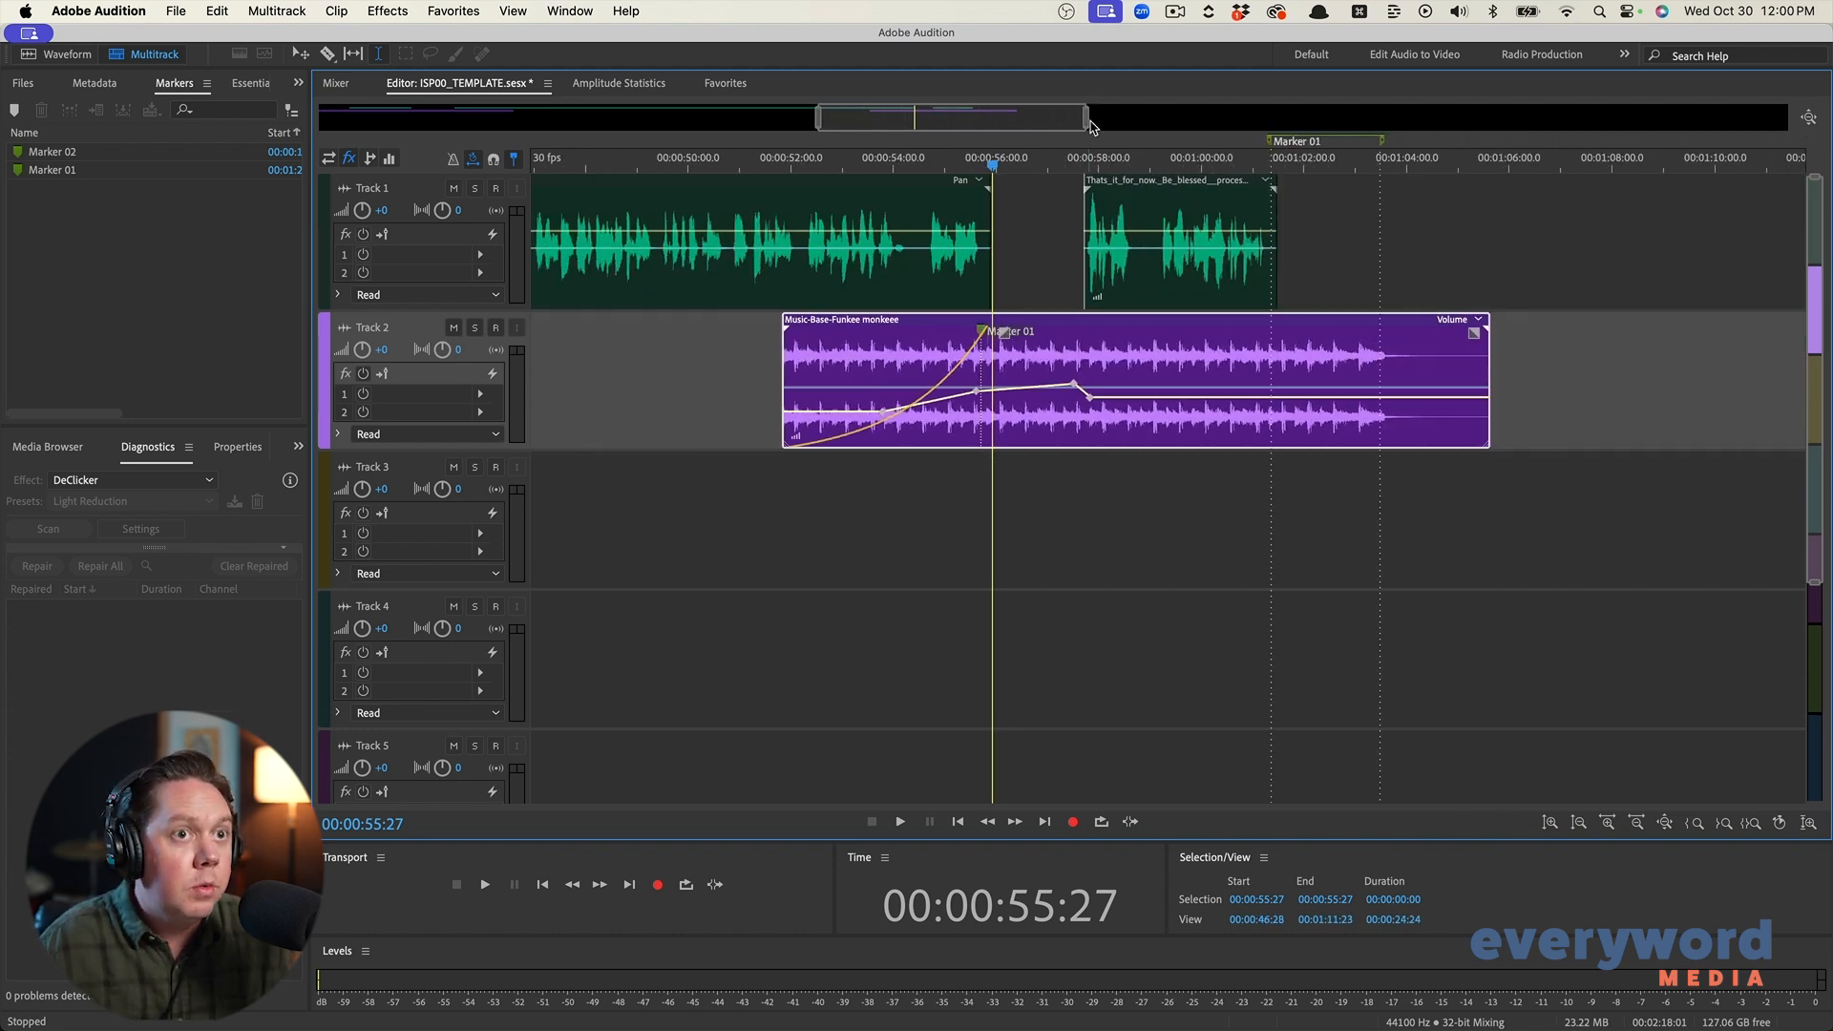
drag(1051, 264, 1145, 352)
right_click(1174, 361)
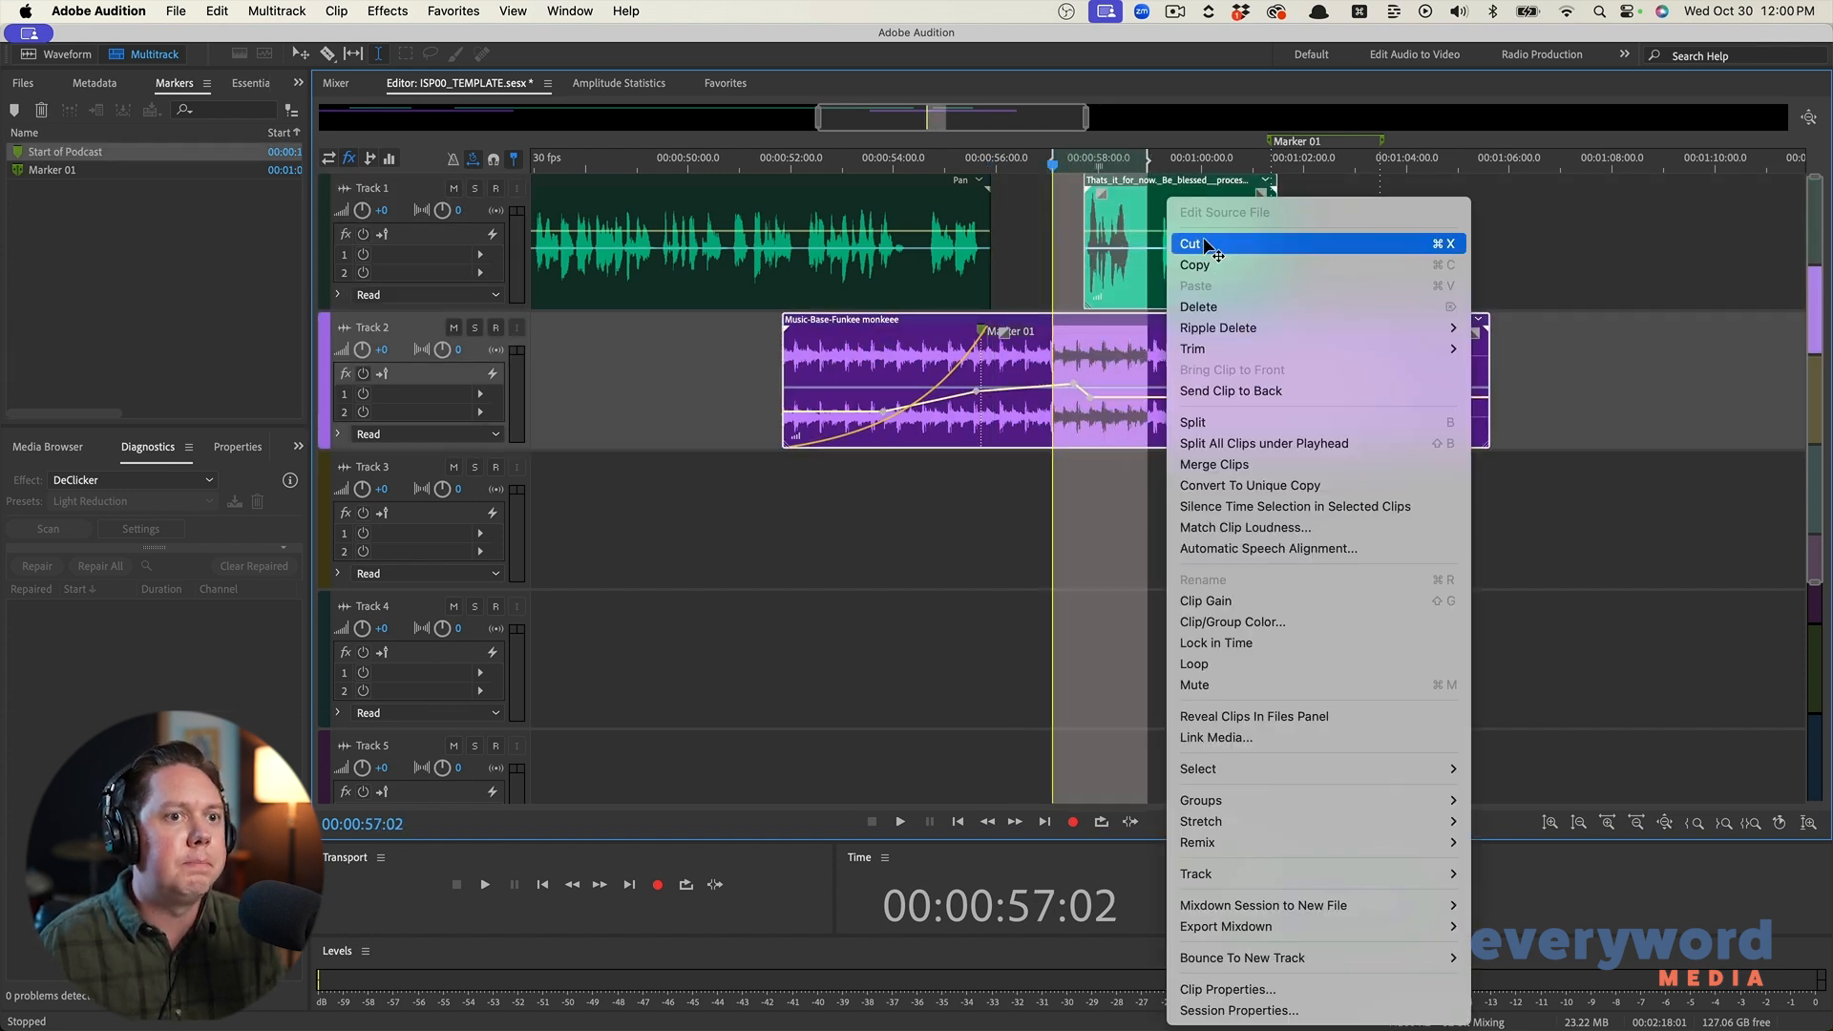
mouse_move(1334, 800)
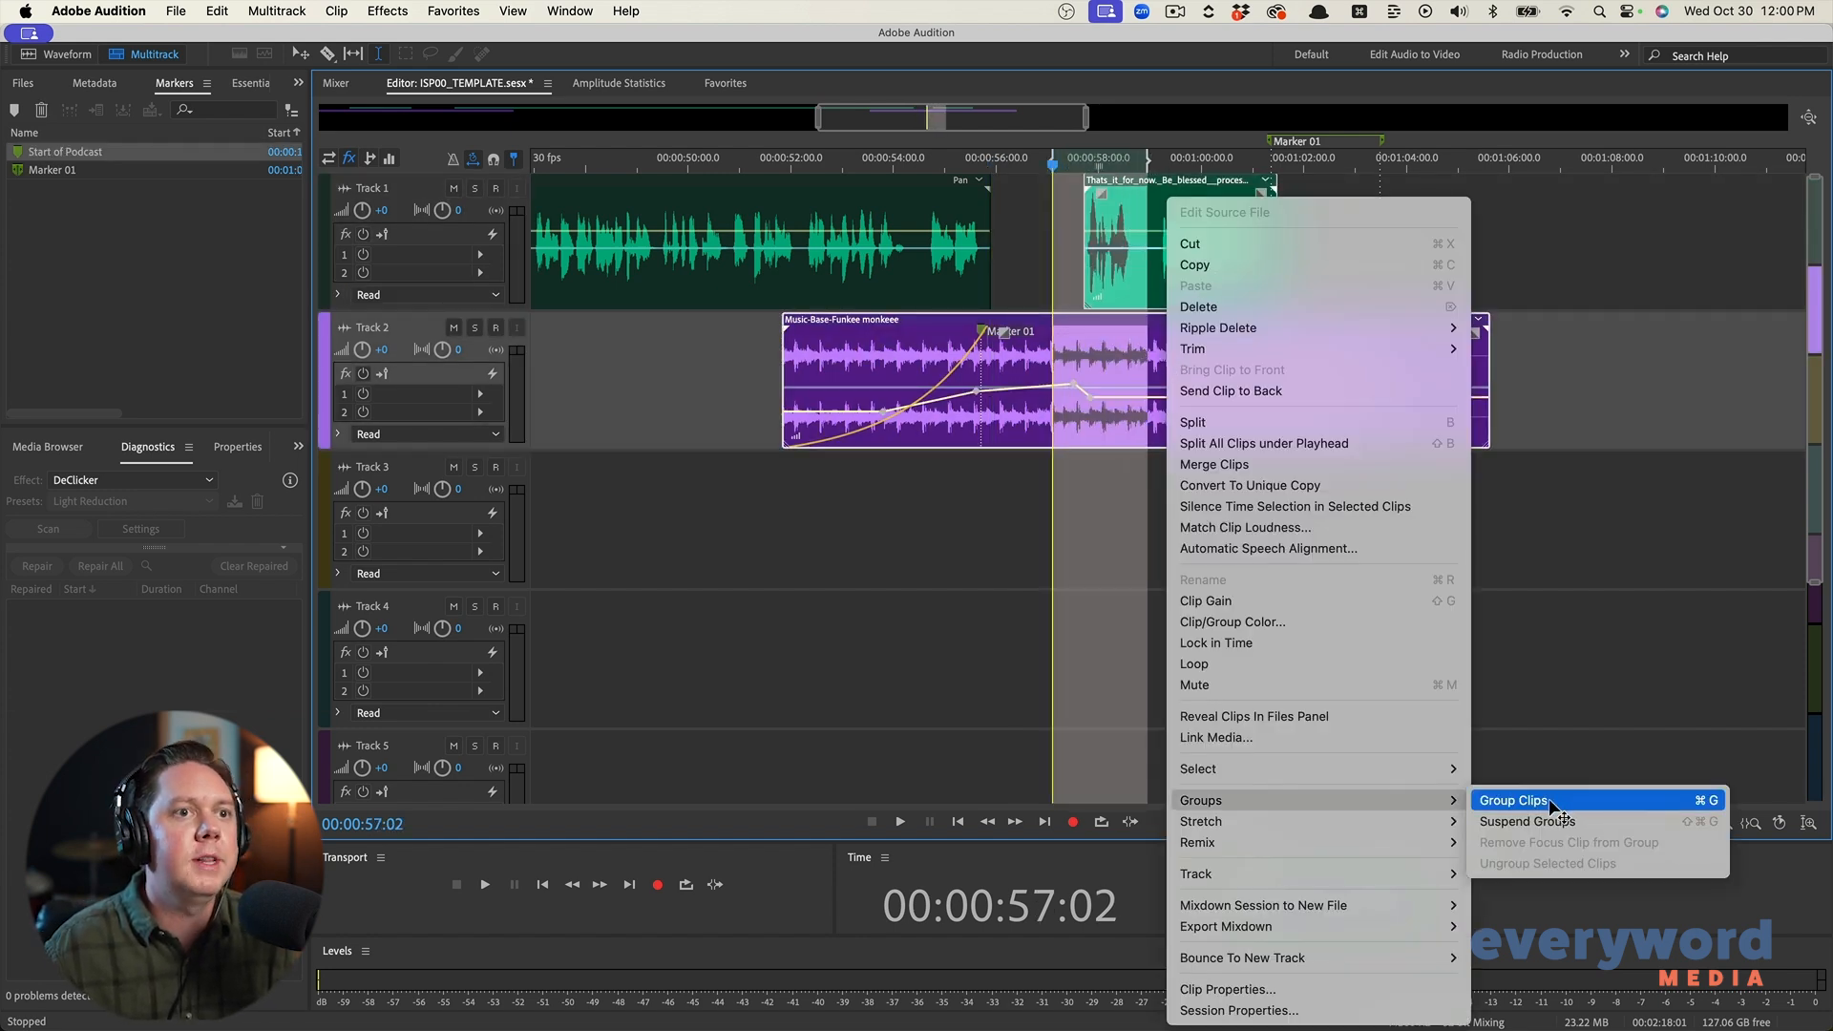
click(1551, 803)
click(874, 576)
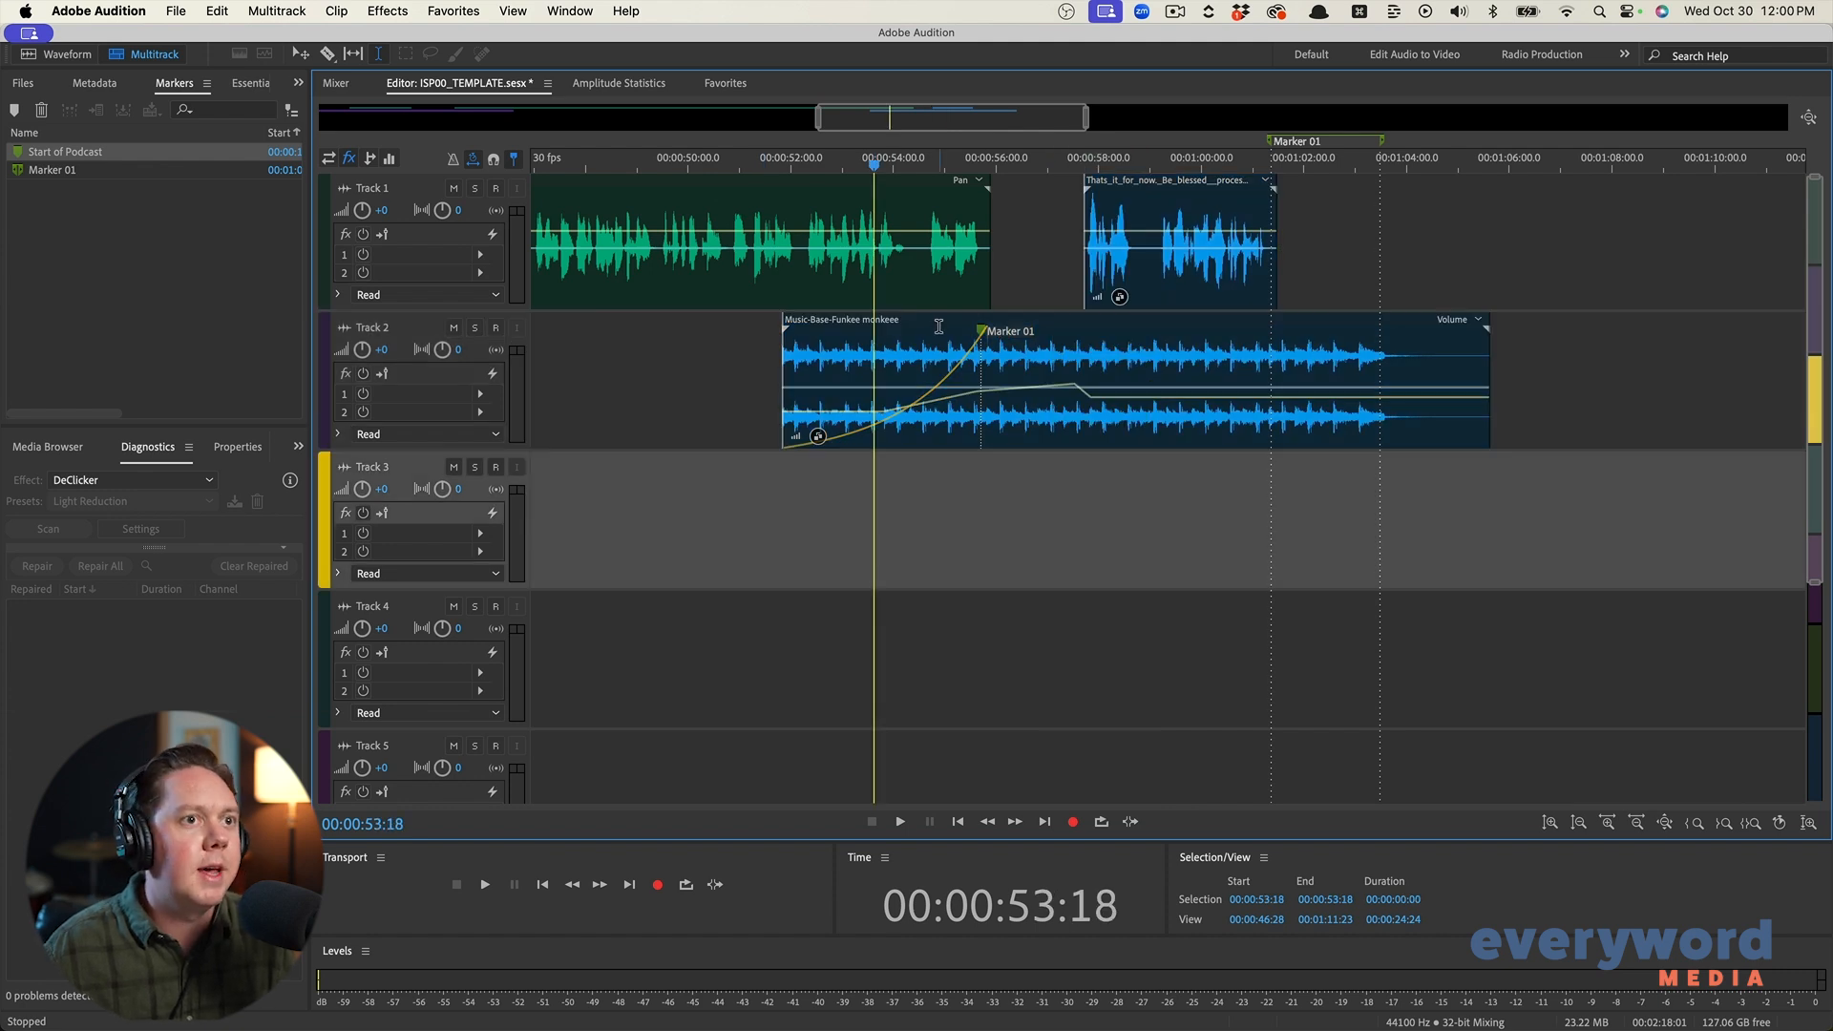
Move the grouped outro clips along the timeline so the music starts at about 00:00:58:00
drag(901, 445, 1188, 420)
scroll(1189, 420, down, 1)
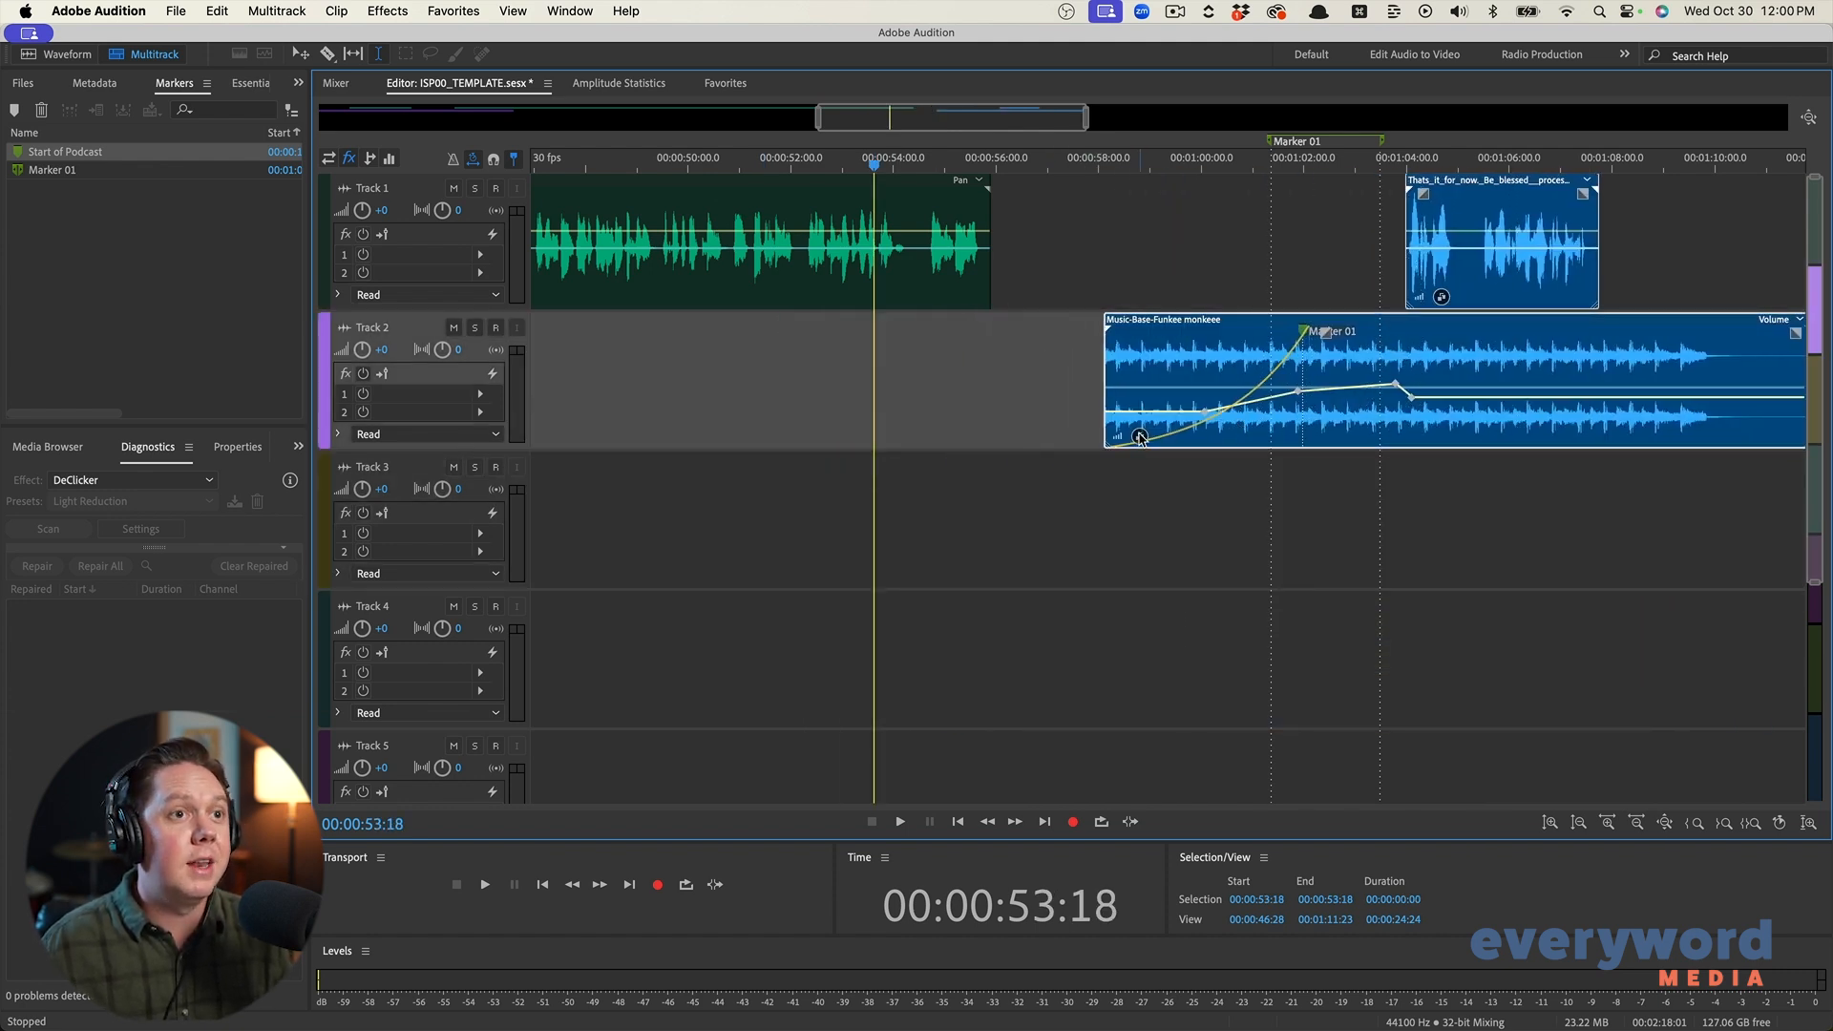
scroll(958, 363, down, 3)
Trim the end of the Bedros_processed clip back to about 00:00:36:14
click(959, 260)
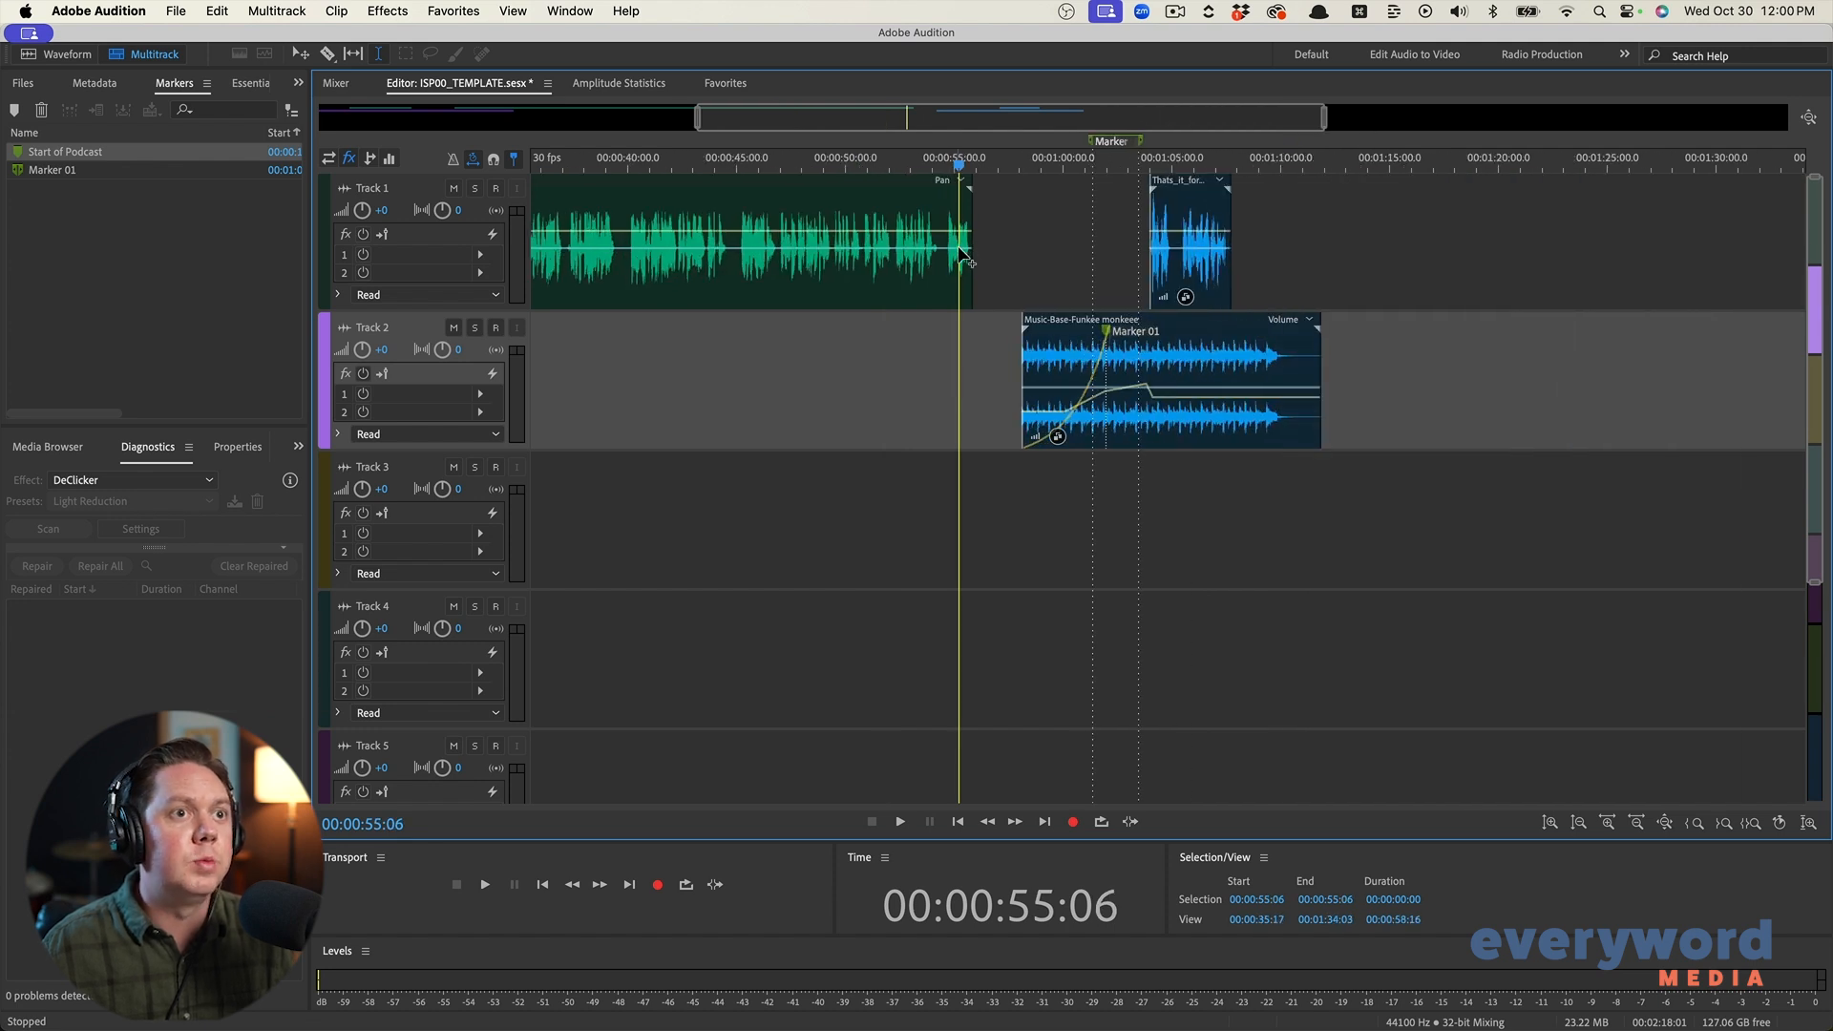
drag(967, 270, 829, 263)
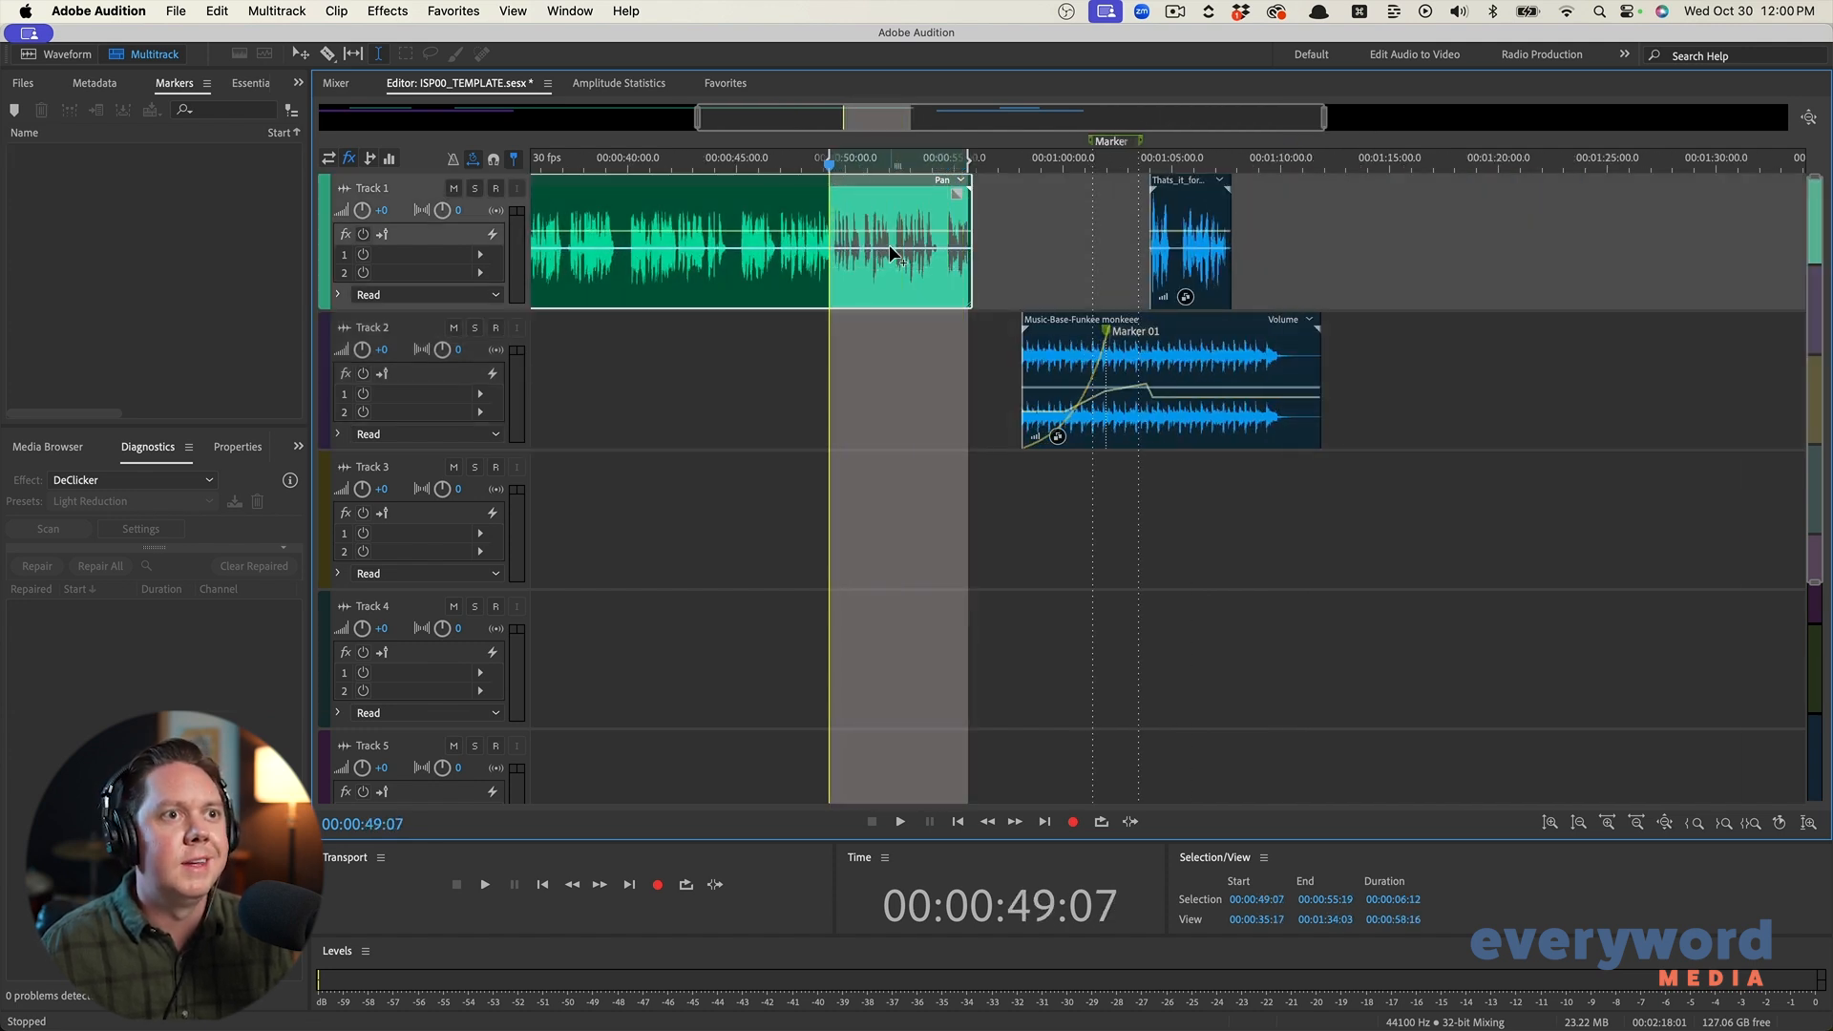
drag(967, 277, 550, 277)
click(643, 286)
Move the grouped outro clips back so Marker 01 lines up with the trimmed end of Bedros_processed
scroll(686, 297, down, 2)
scroll(621, 360, up, 1)
drag(1116, 358, 661, 355)
scroll(575, 334, up, 3)
scroll(576, 334, up, 2)
scroll(575, 334, up, 2)
scroll(749, 350, up, 2)
scroll(859, 188, down, 5)
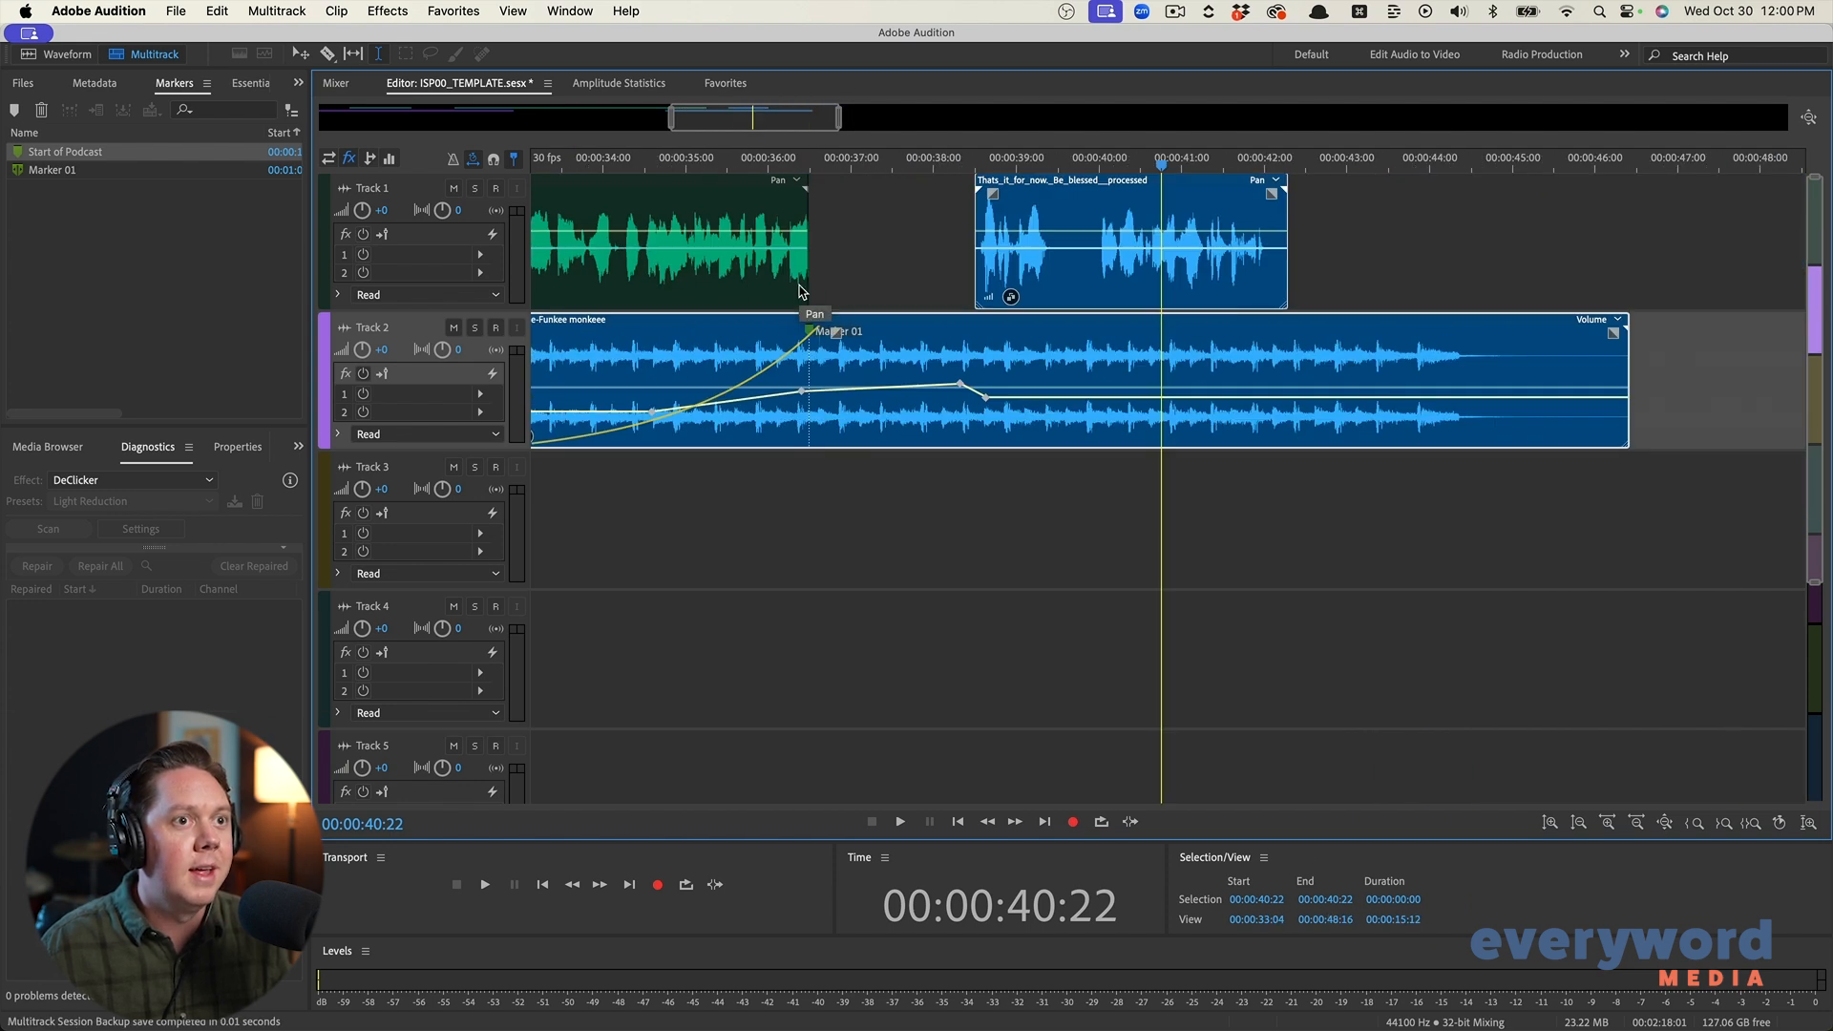
drag(808, 515, 945, 501)
click(1119, 489)
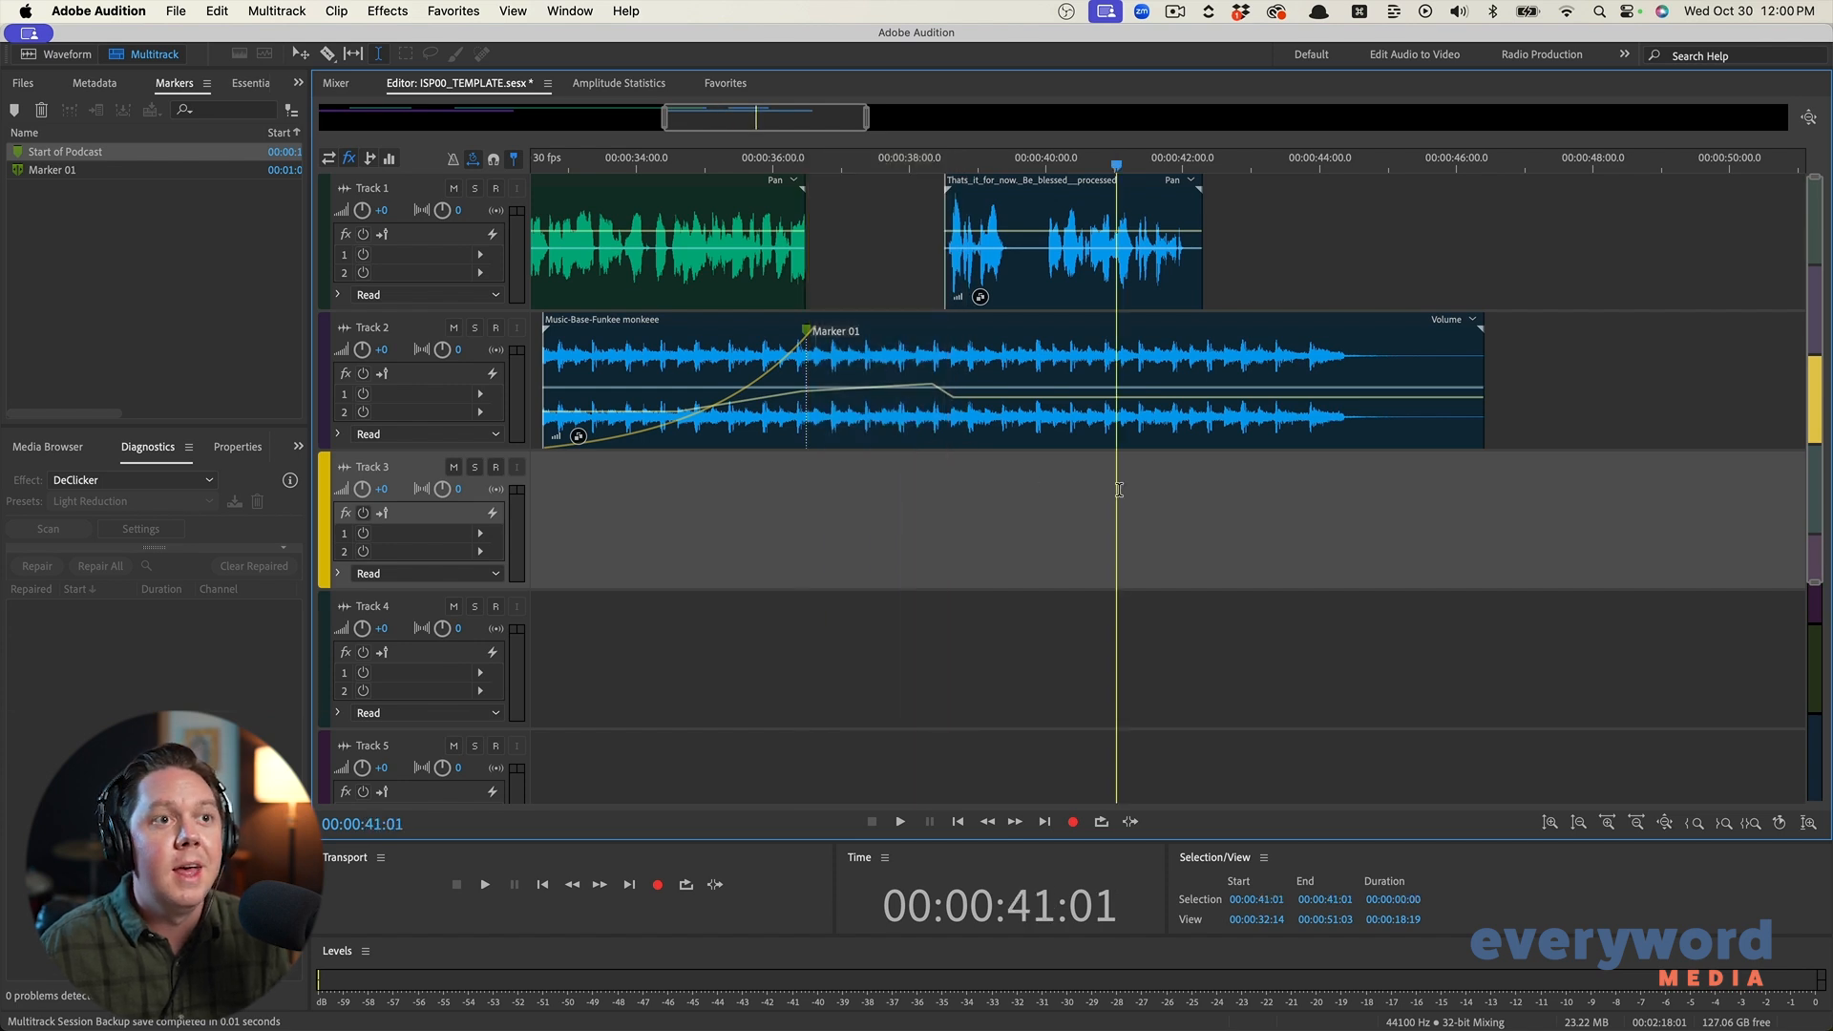
Move the grouped outro clips away from Bedros_processed so the music starts at about 00:00:52:10
scroll(1119, 489, down, 6)
drag(1048, 363, 1369, 362)
click(968, 426)
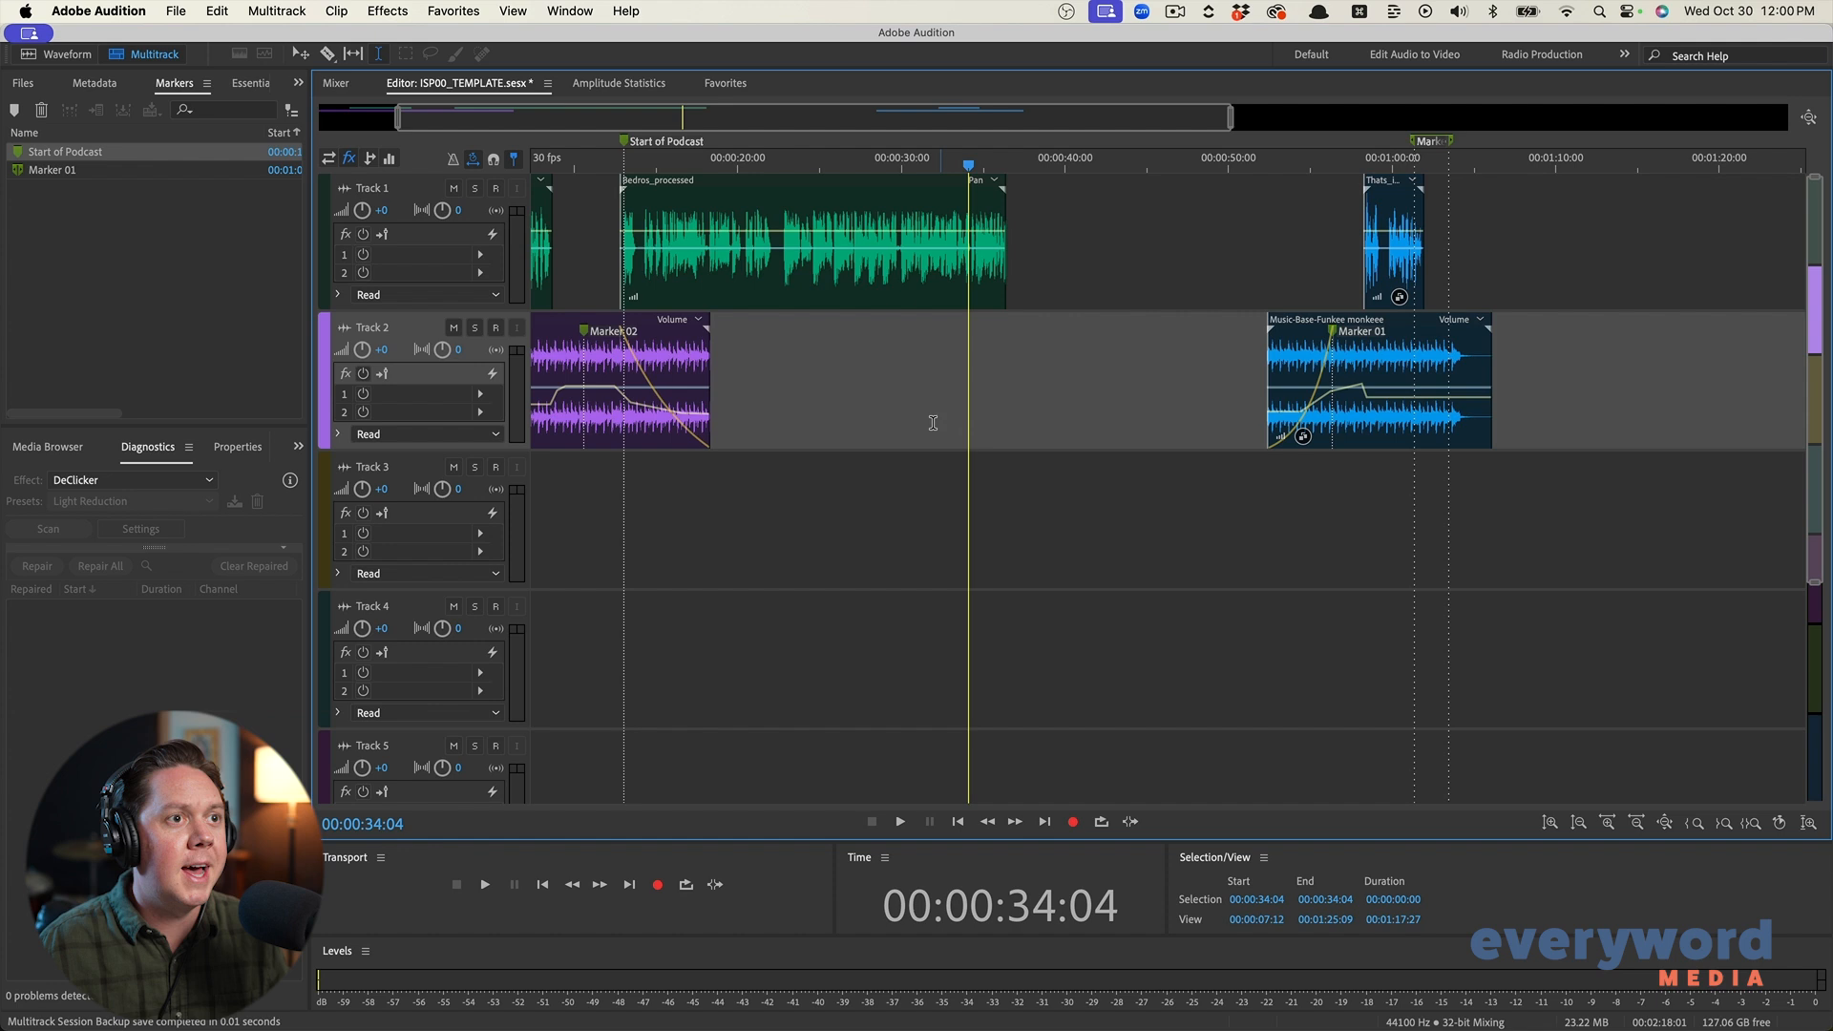
Trim the start of Bedros_processed and align its speech with the Start of Podcast marker at 00:00:13:00
scroll(678, 528, up, 7)
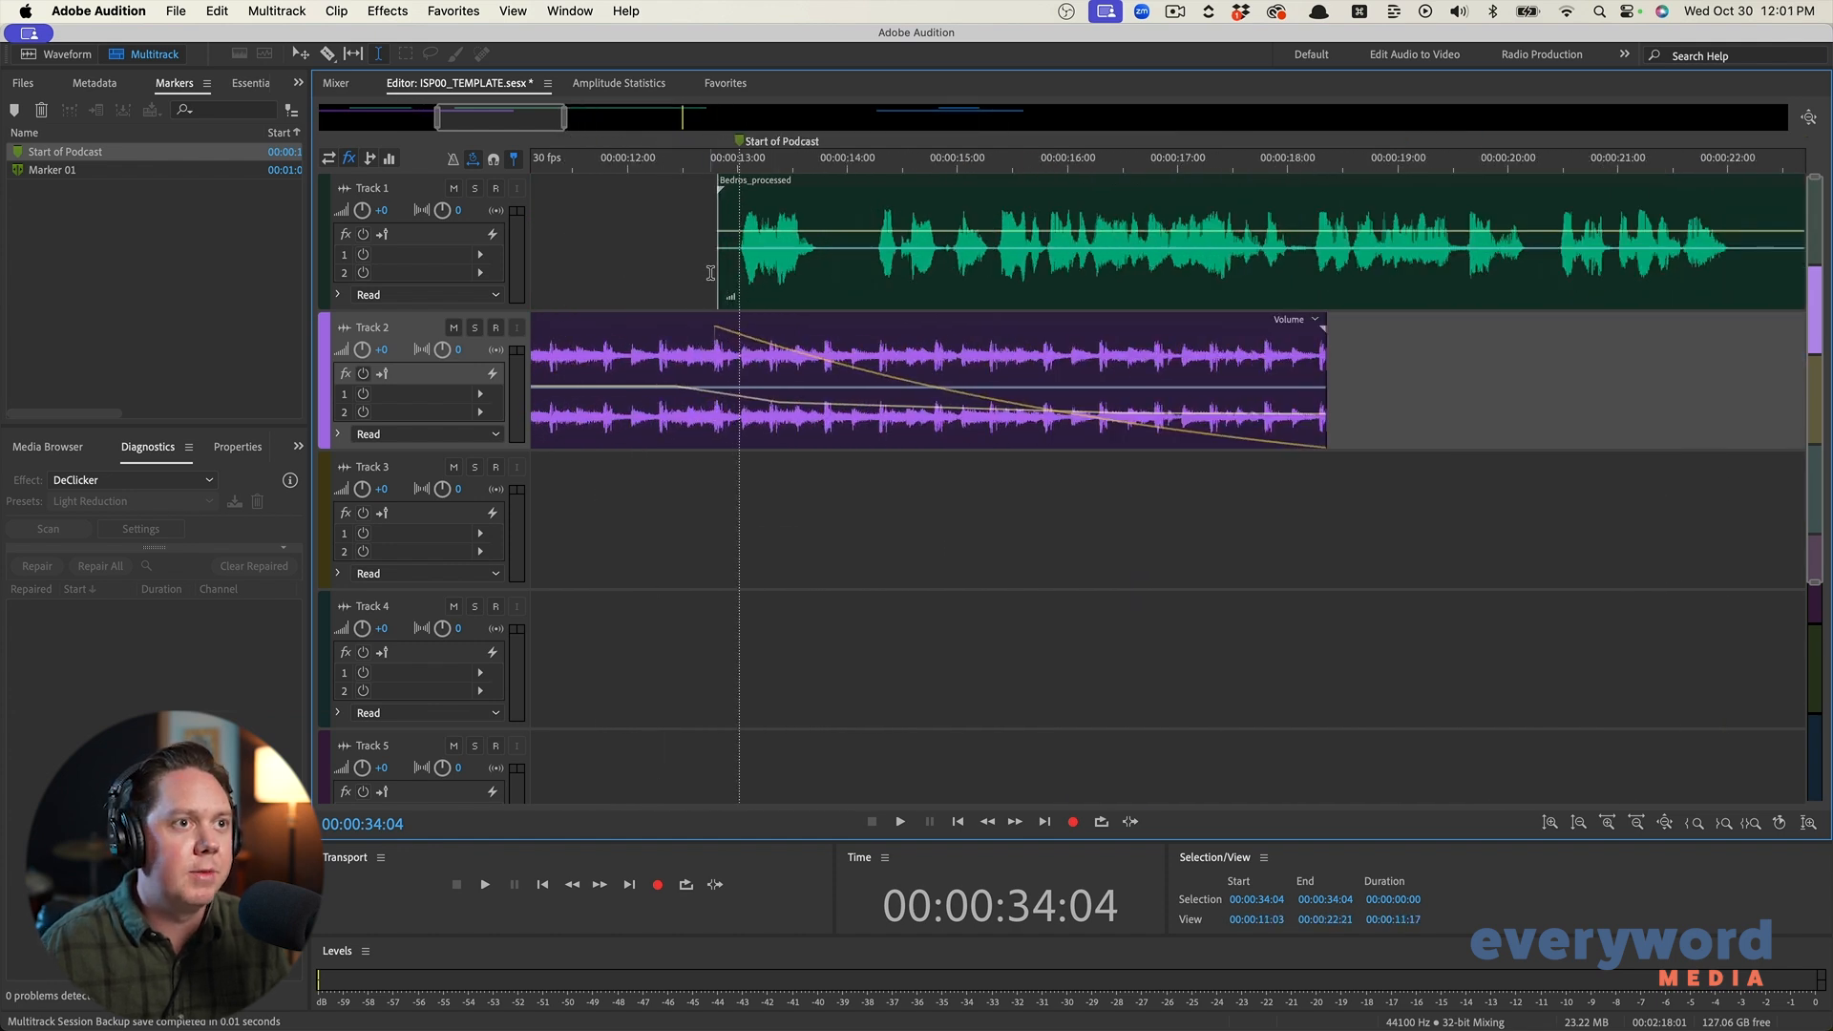
drag(725, 274, 777, 264)
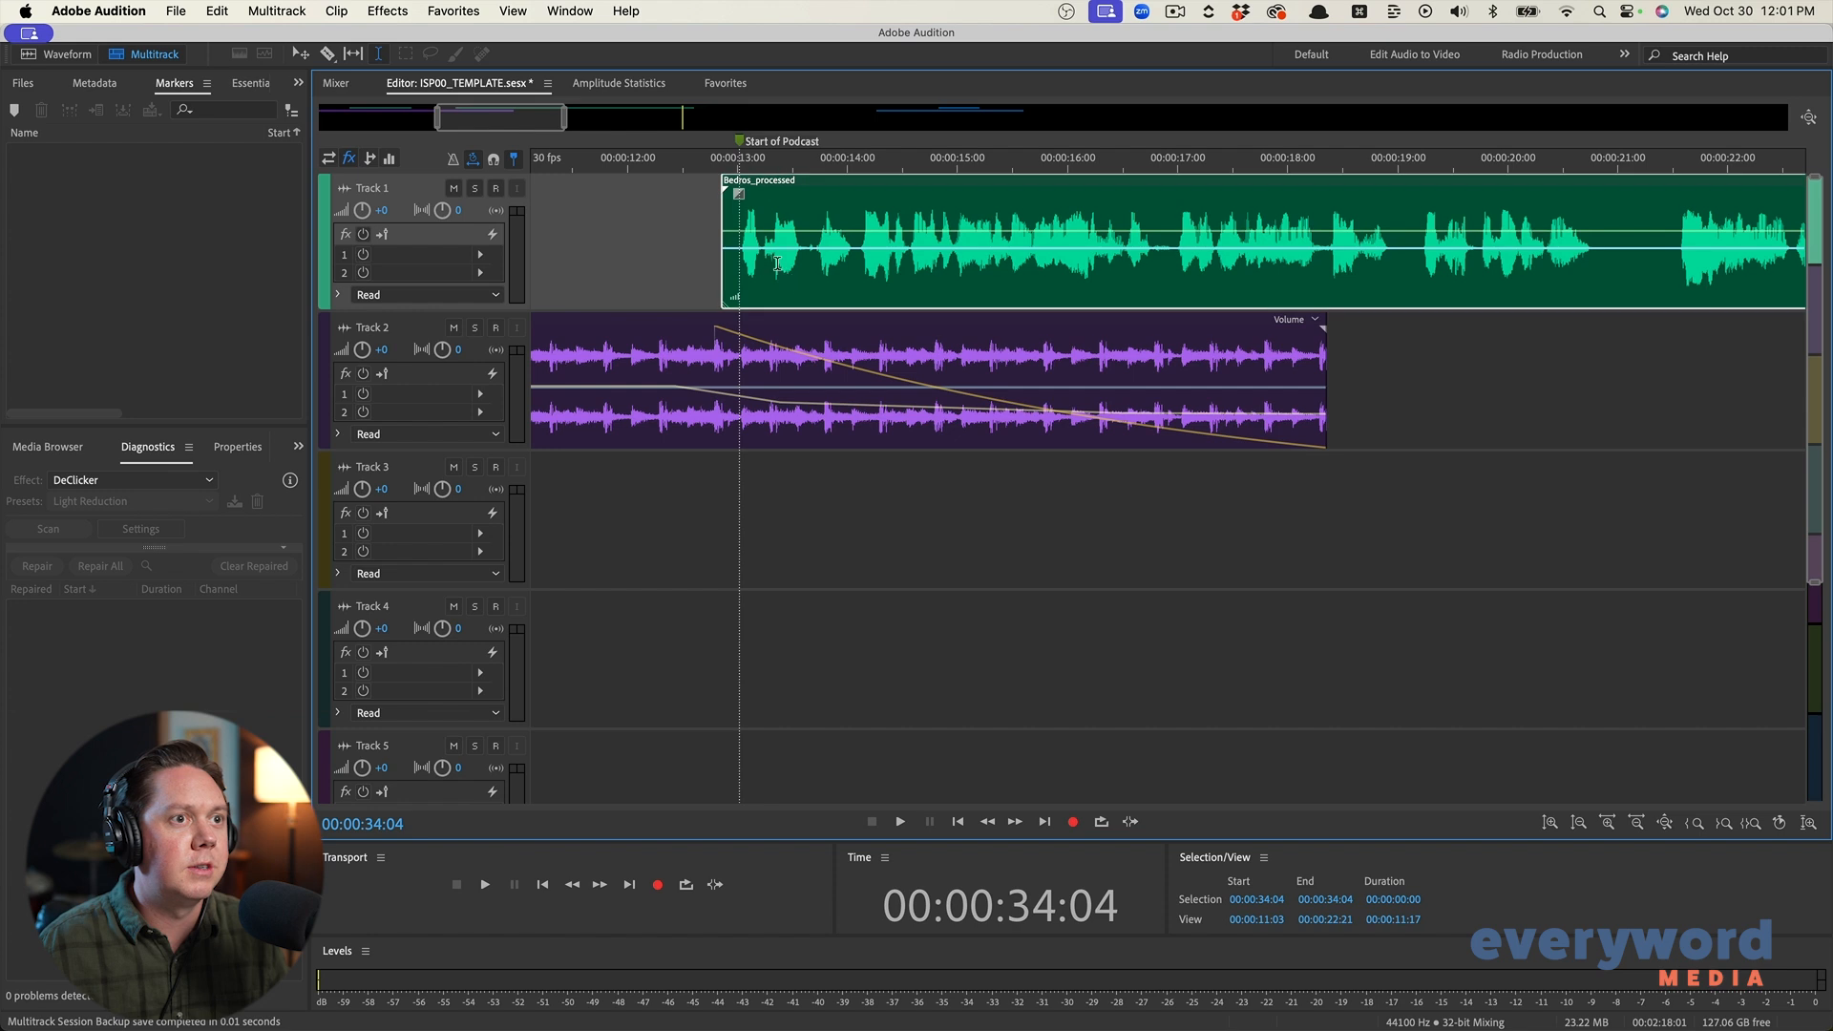
Realign the grouped outro clips so Marker 01 sits at the end of Bedros_processed, at about 00:00:35:08
scroll(699, 255, down, 5)
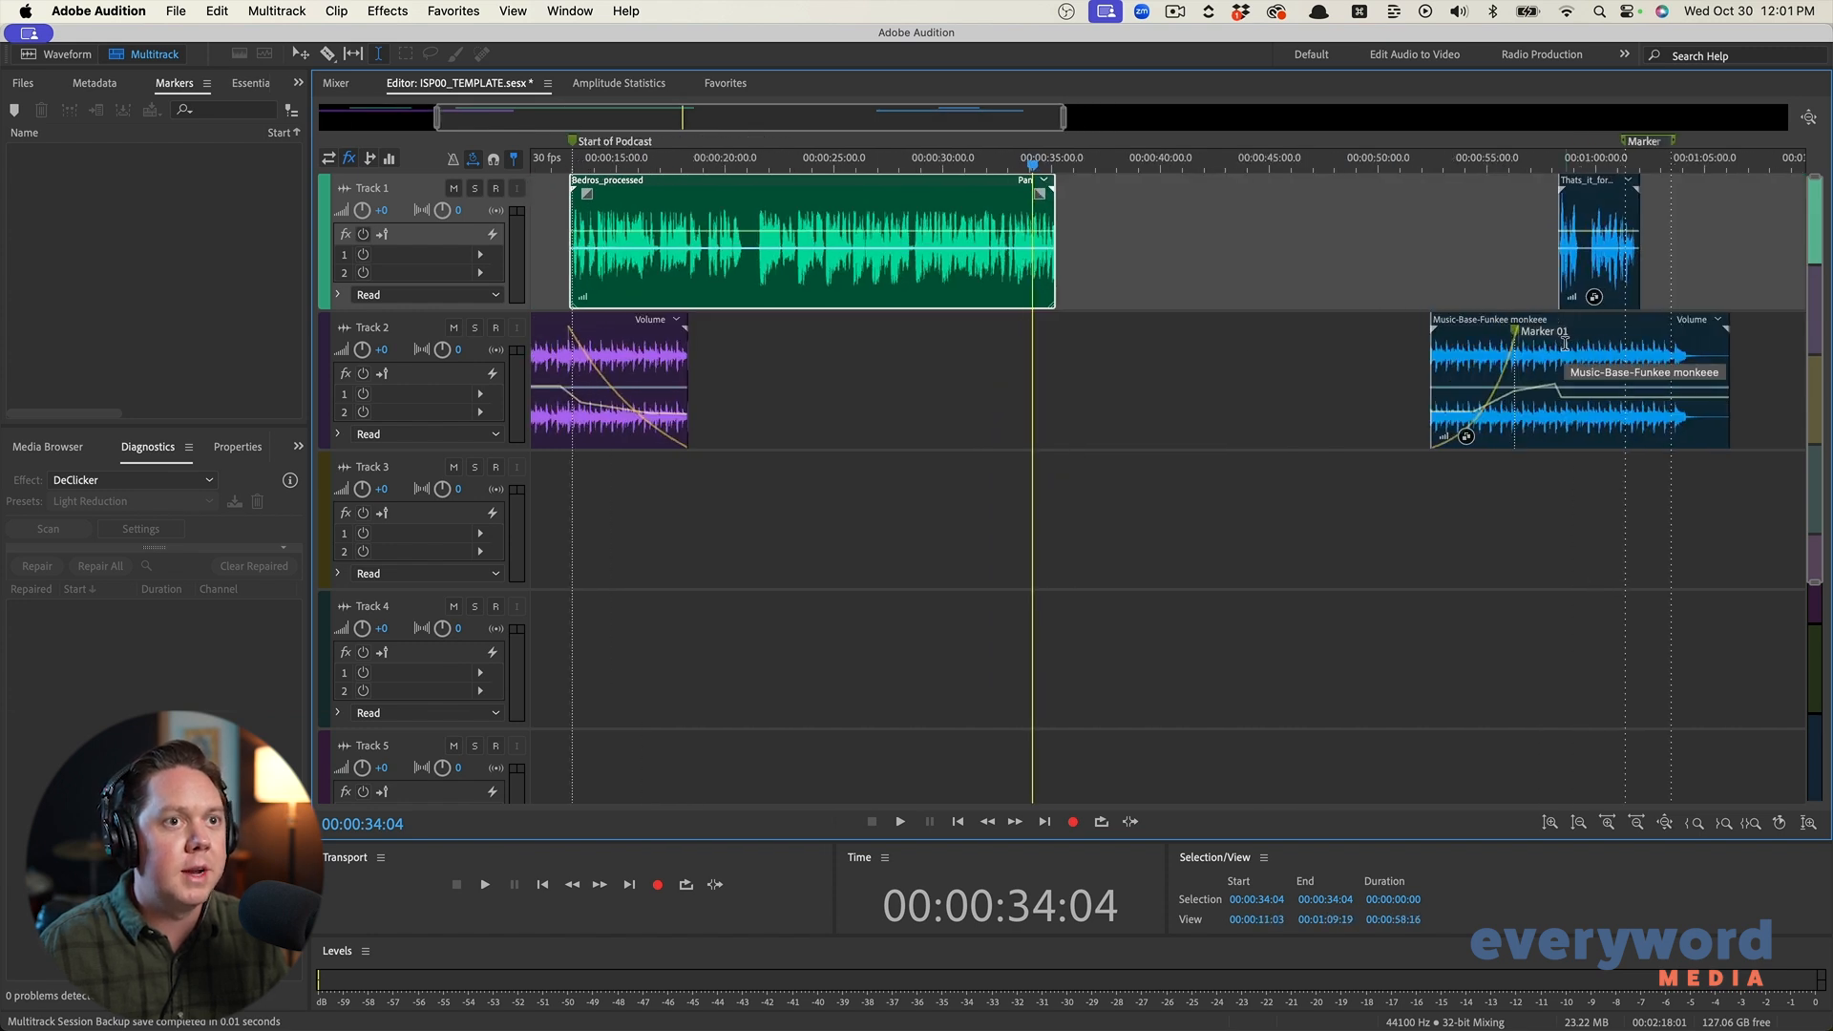
key(super+z)
drag(1176, 379, 1075, 380)
scroll(860, 341, up, 7)
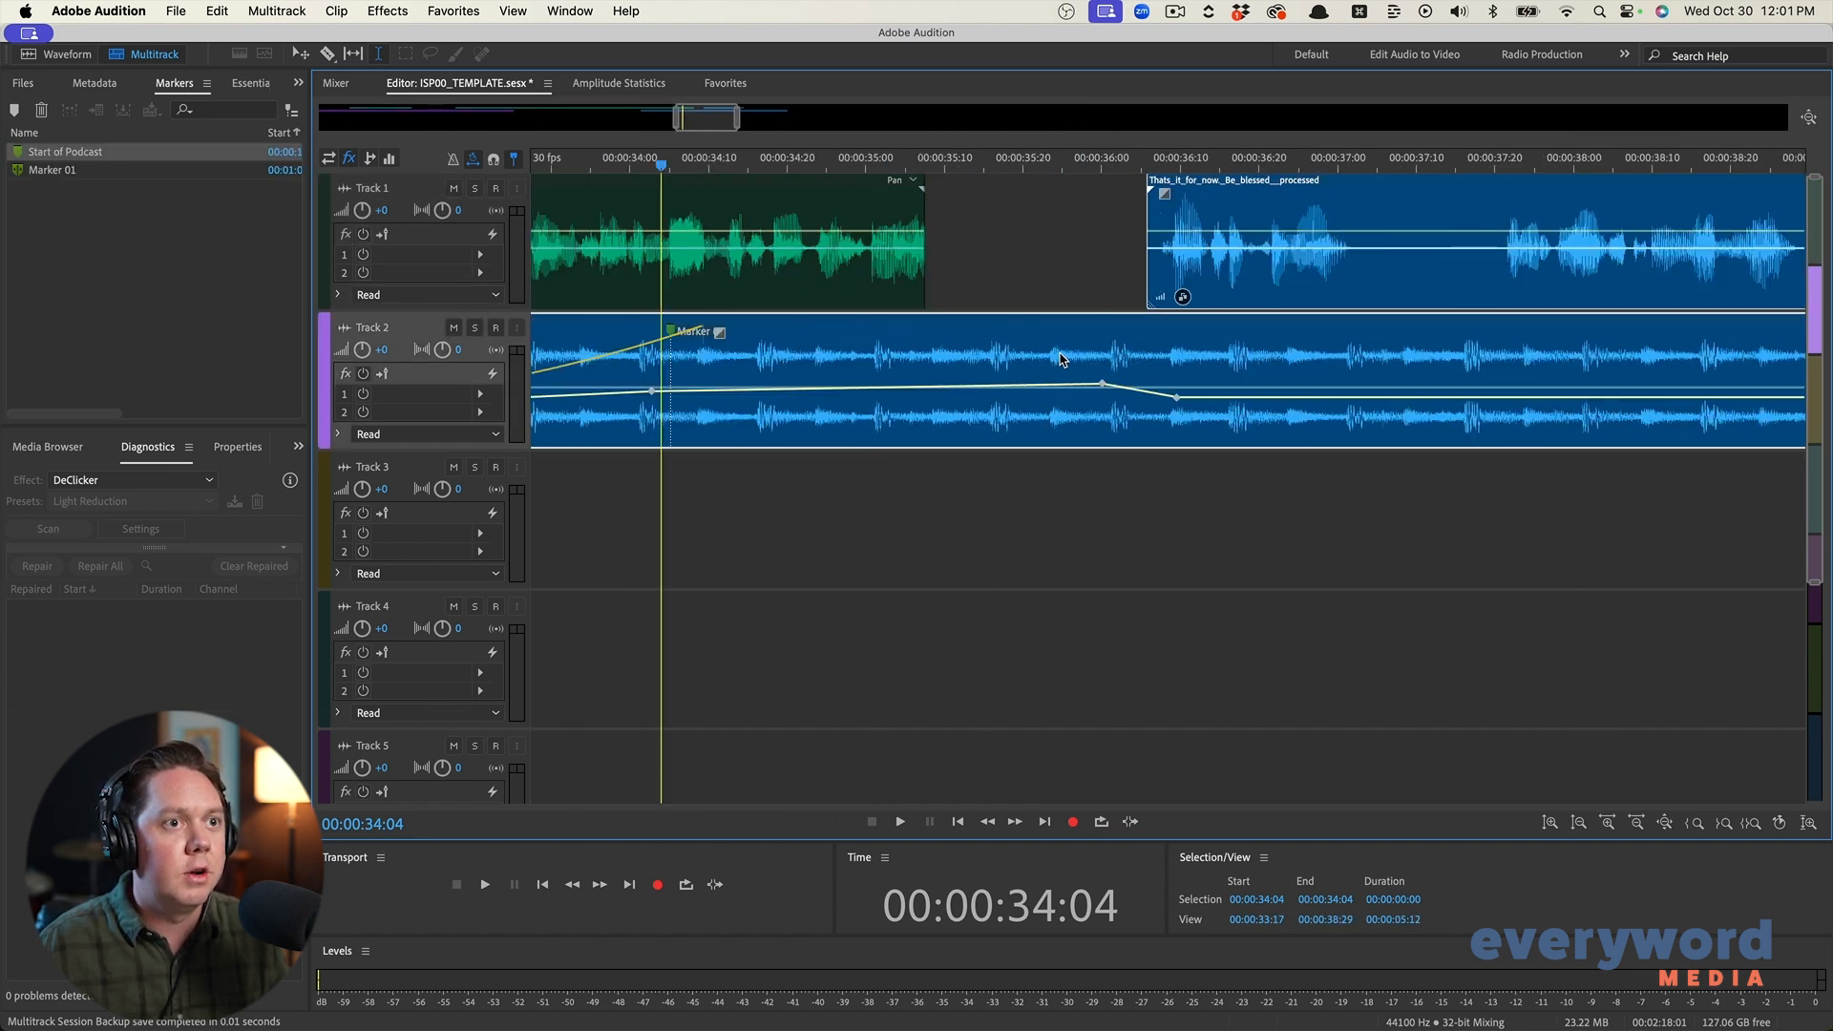
drag(861, 341, 1121, 334)
scroll(1123, 340, down, 8)
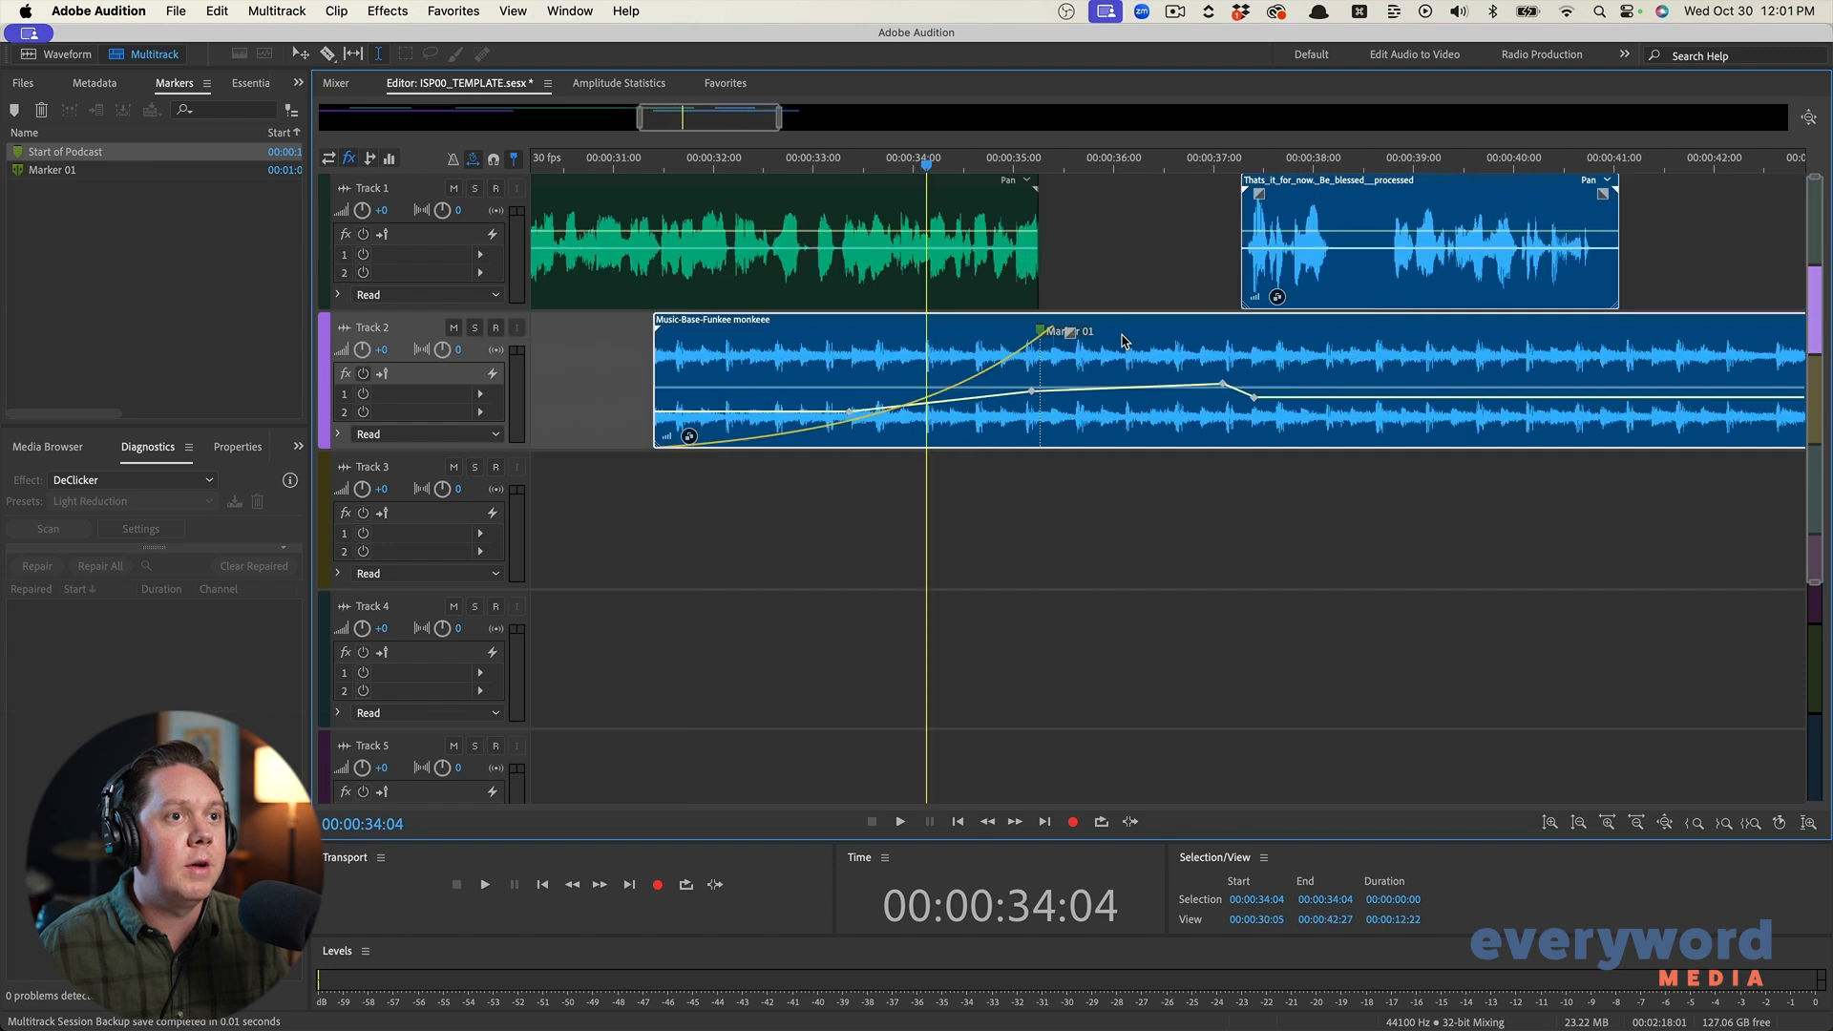
Delete the Bedros_processed clip from Track 1 of the template session
click(826, 275)
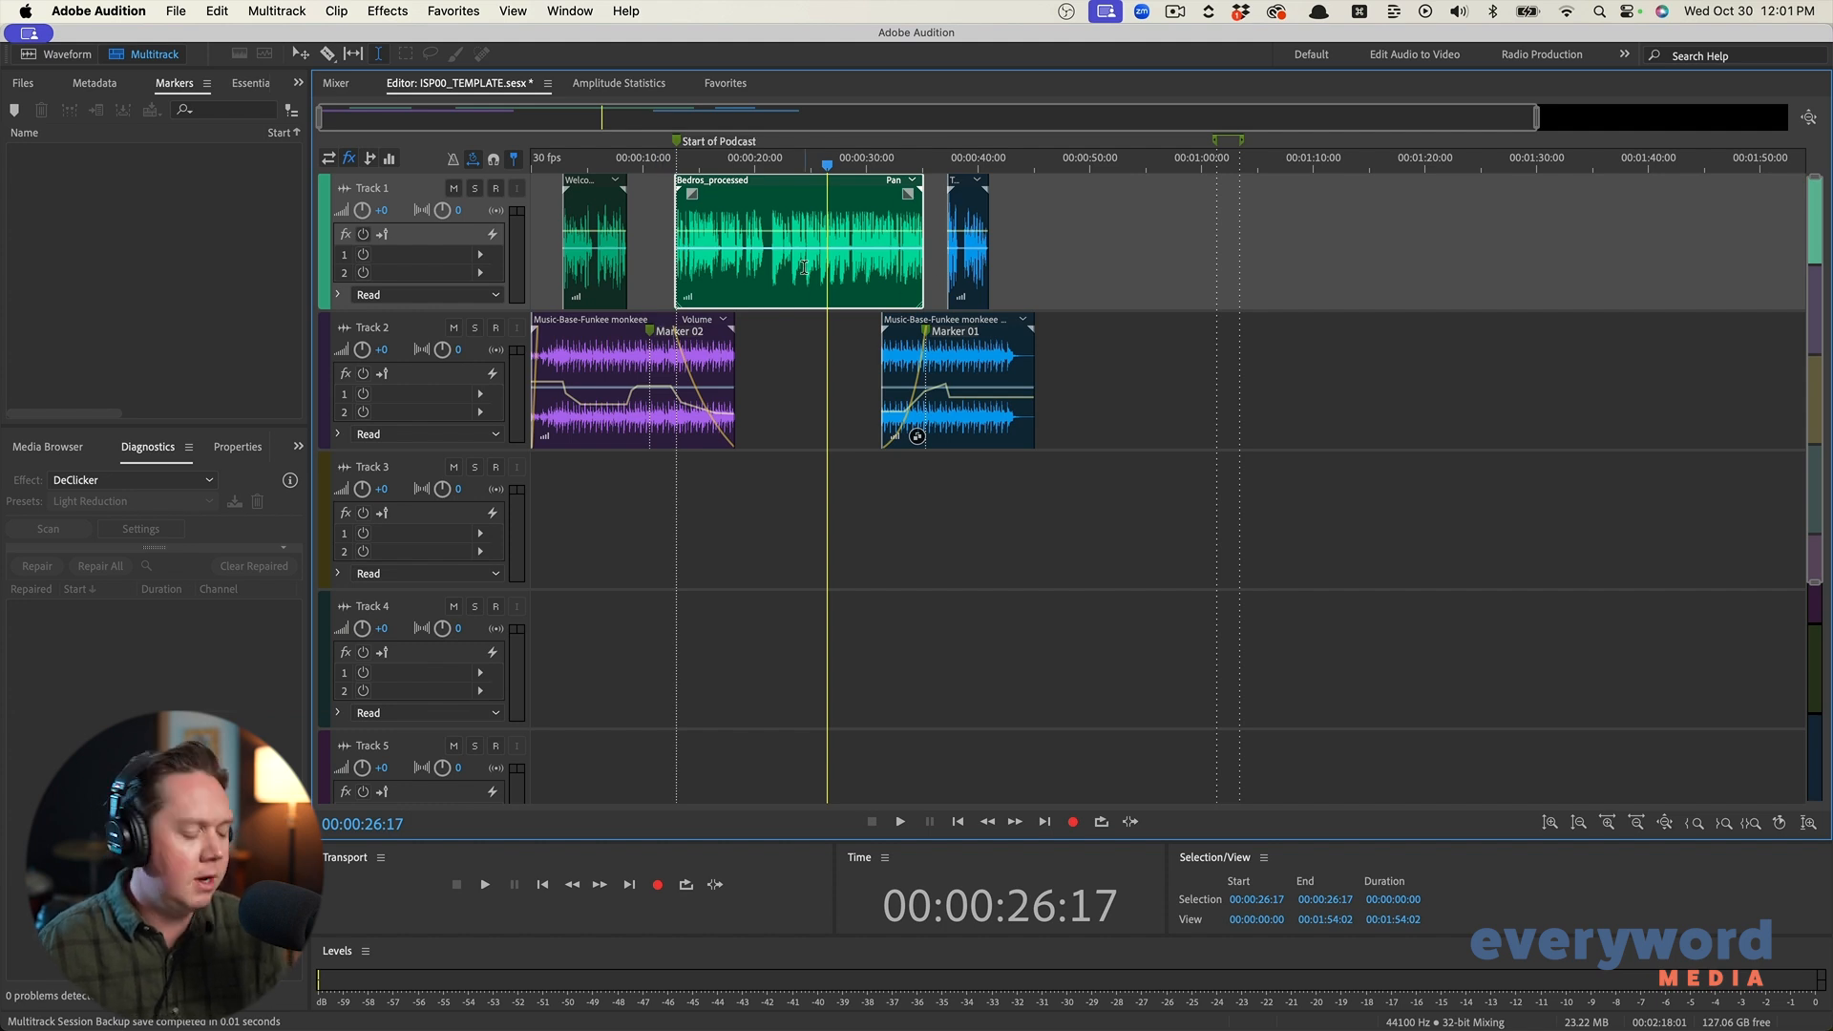
key(super+a)
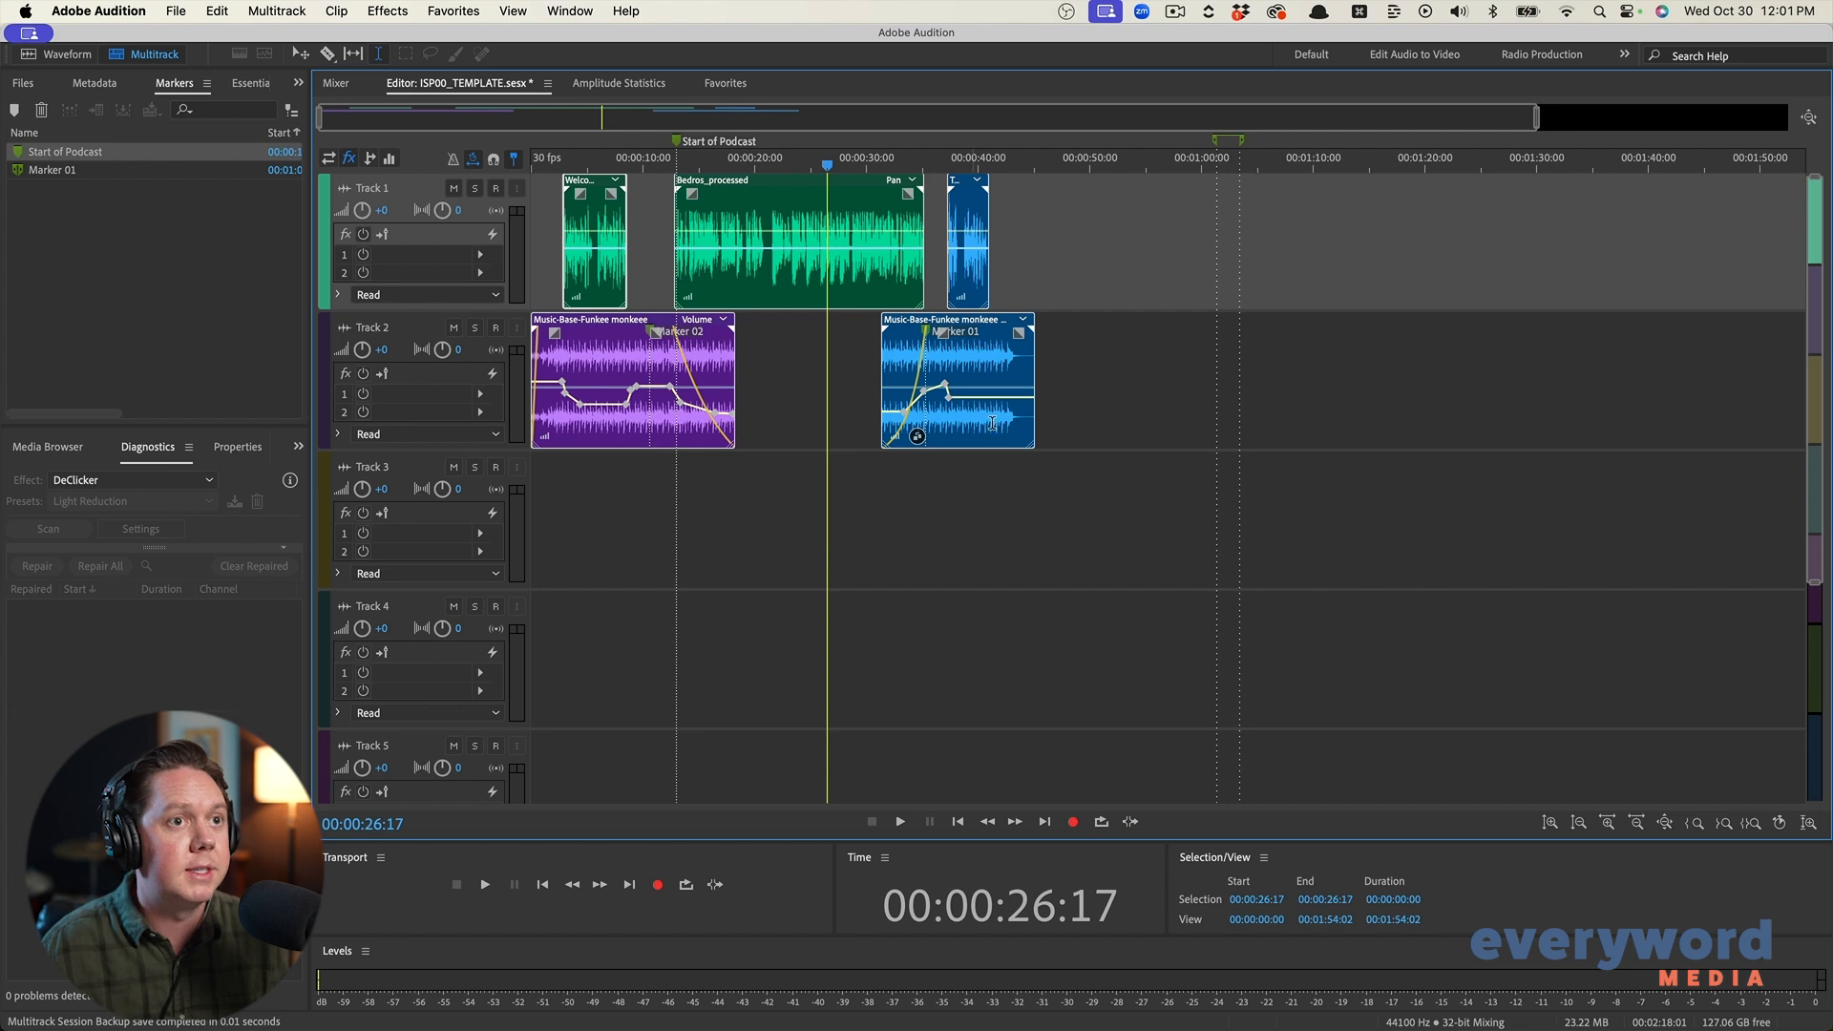
click(918, 569)
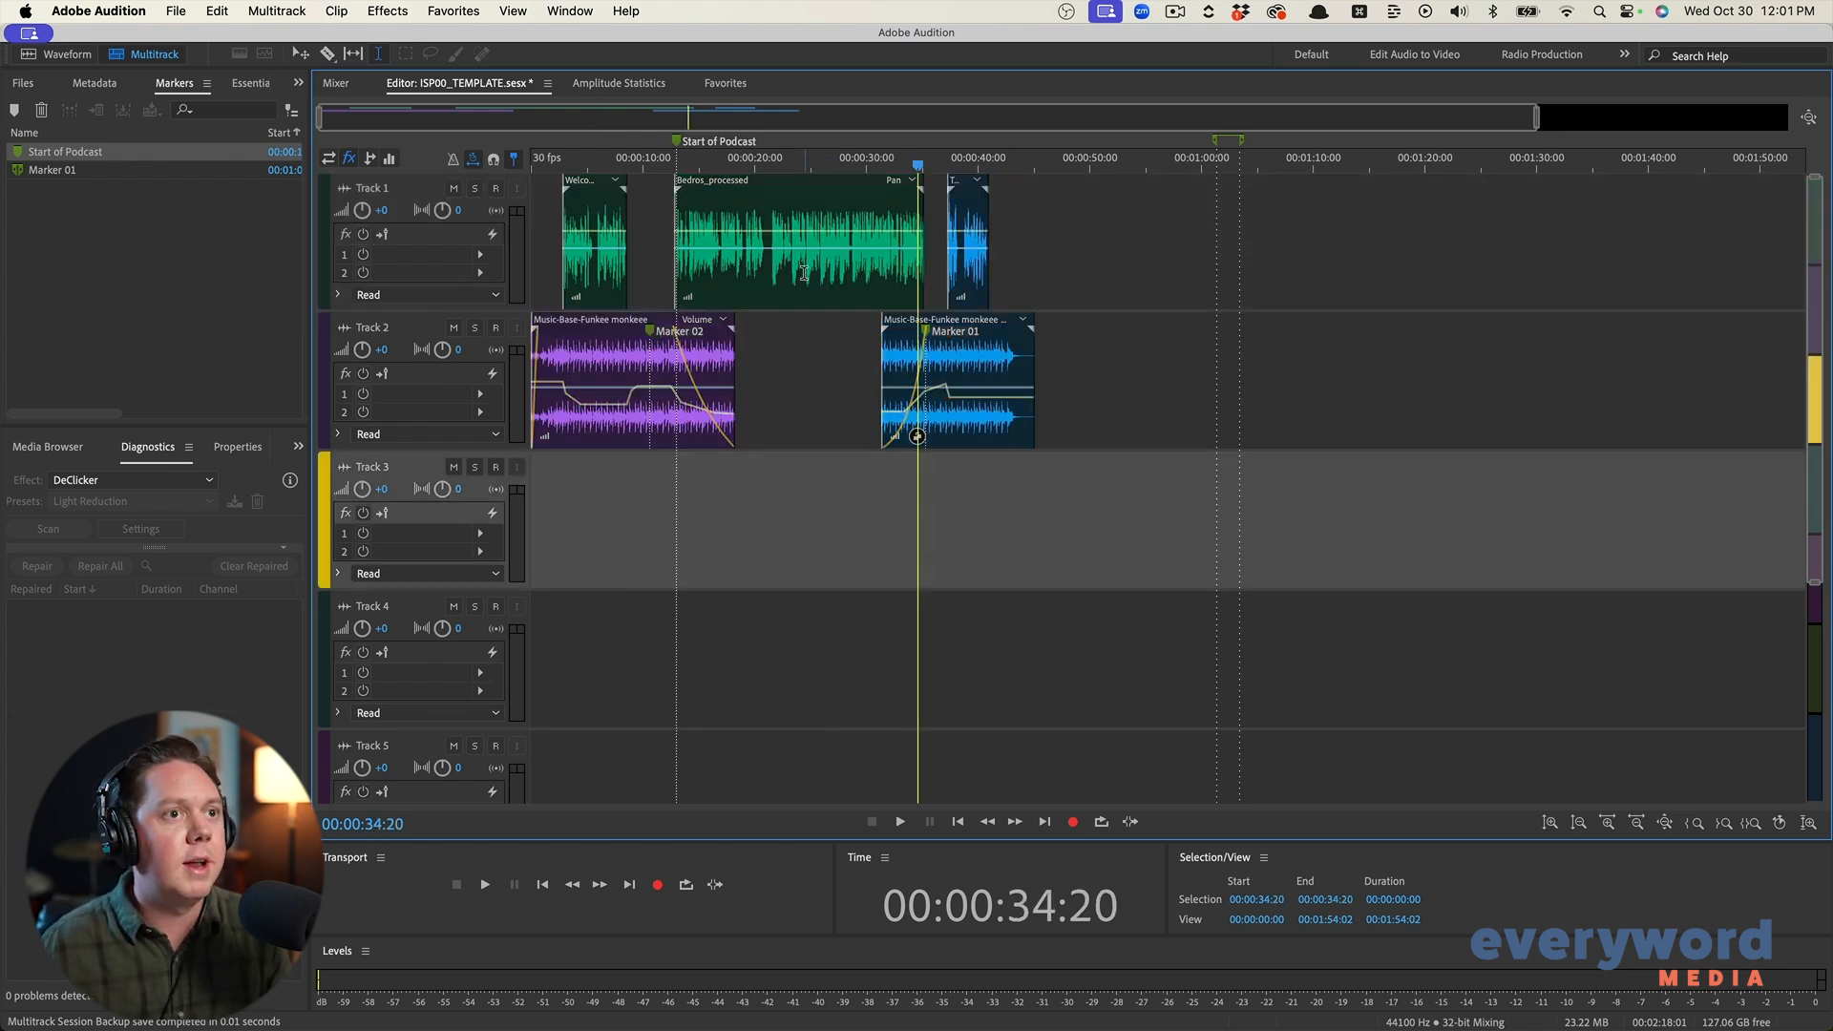
click(802, 274)
key(Delete)
Move the grouped outro clips to start at about 00:01:52:10 and delete the leftover session Marker 01 range near 00:01:01
key(backslash)
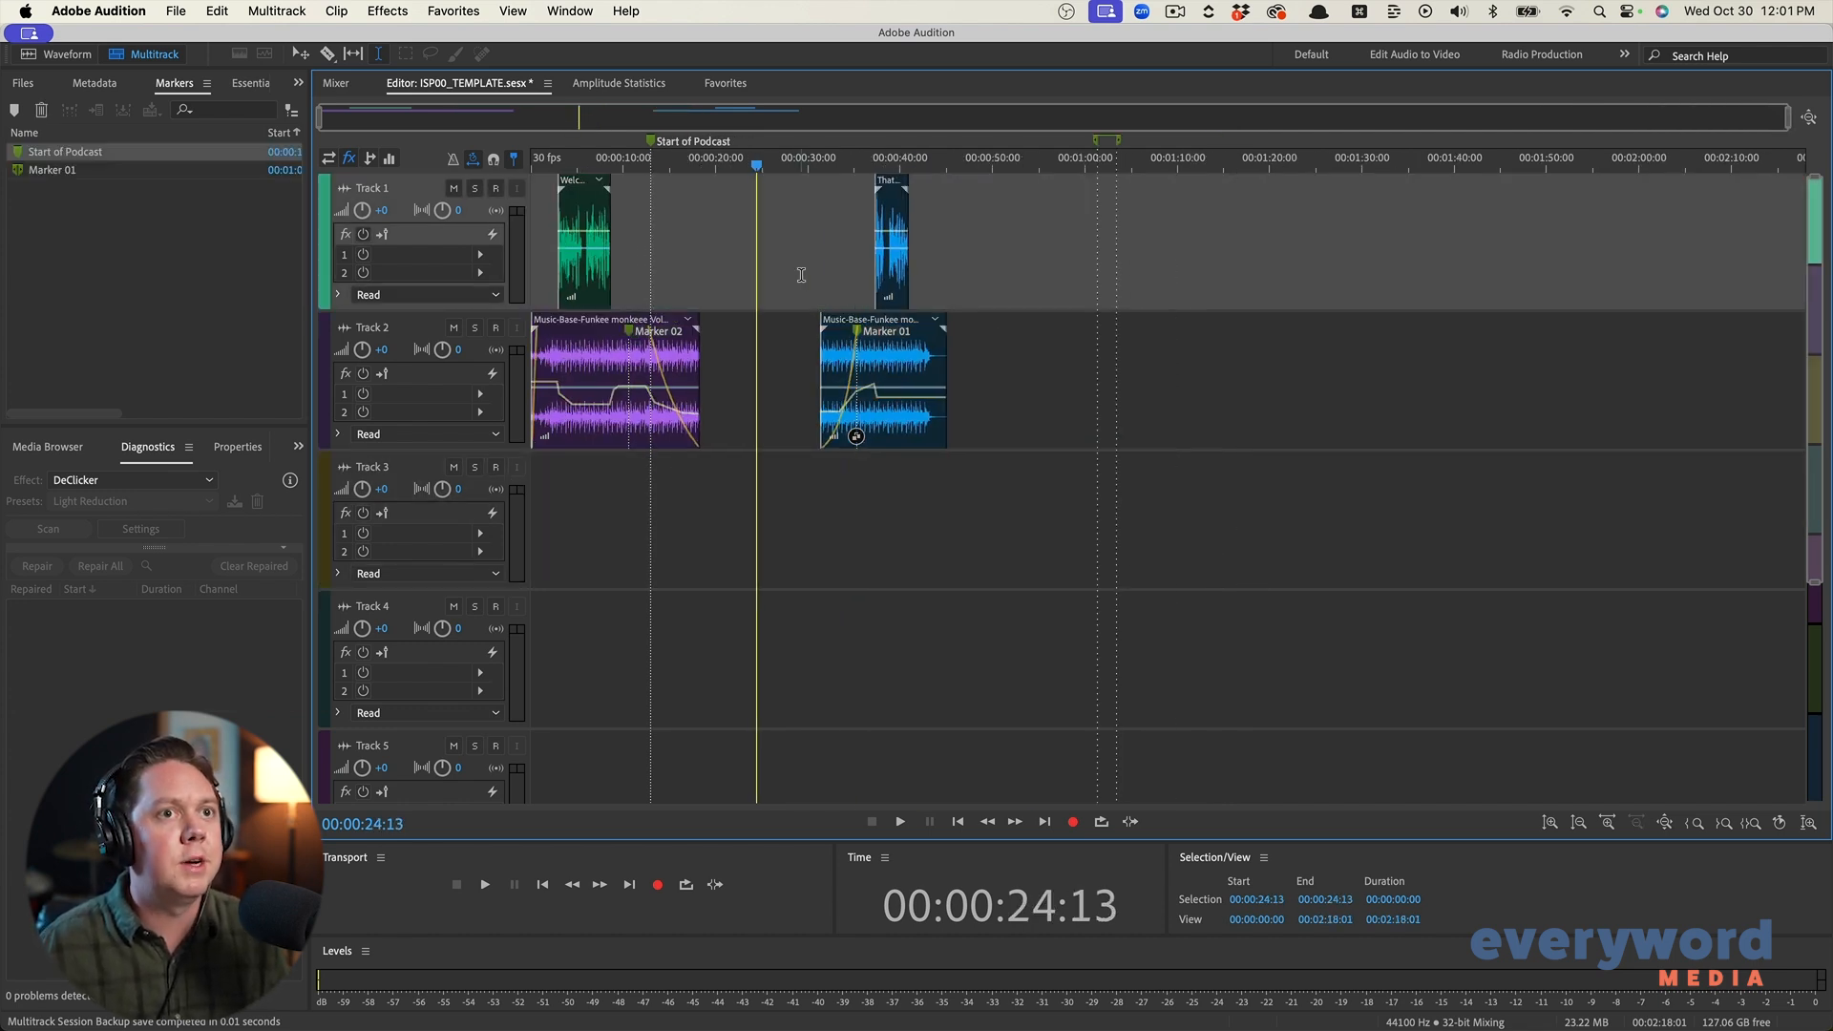
drag(876, 344, 1623, 355)
click(1275, 390)
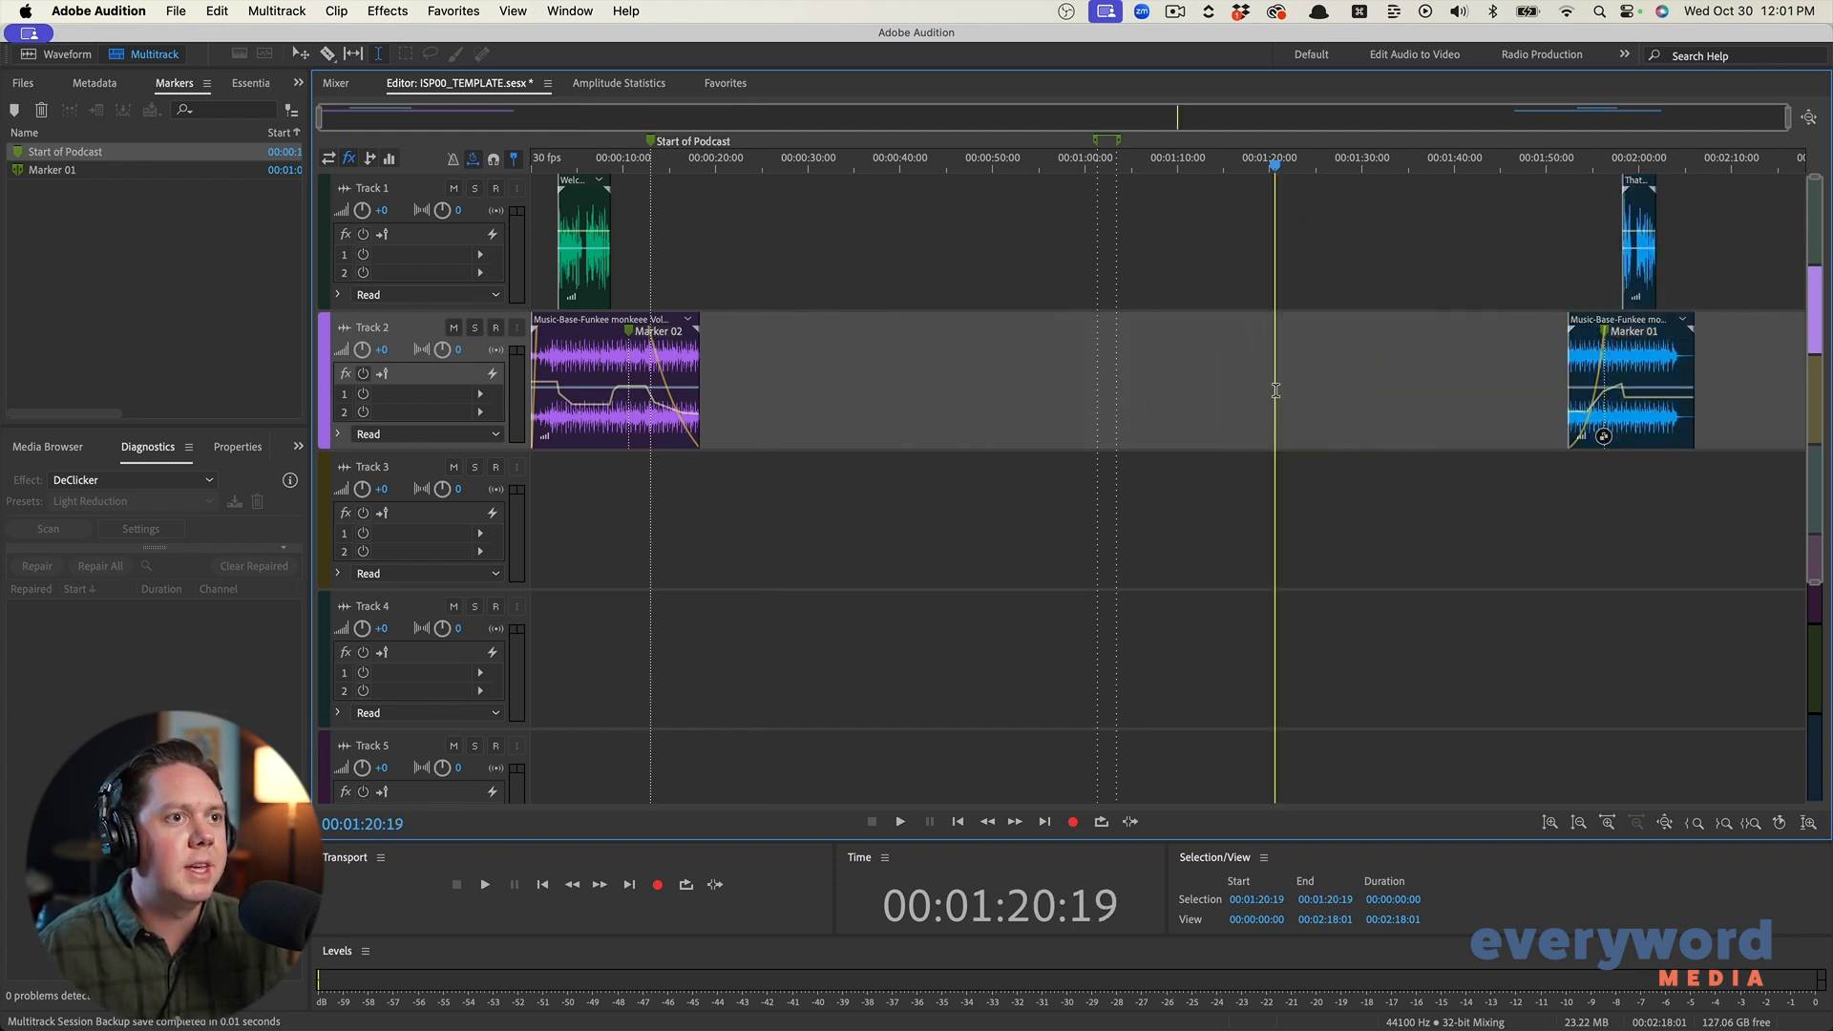
key(Delete)
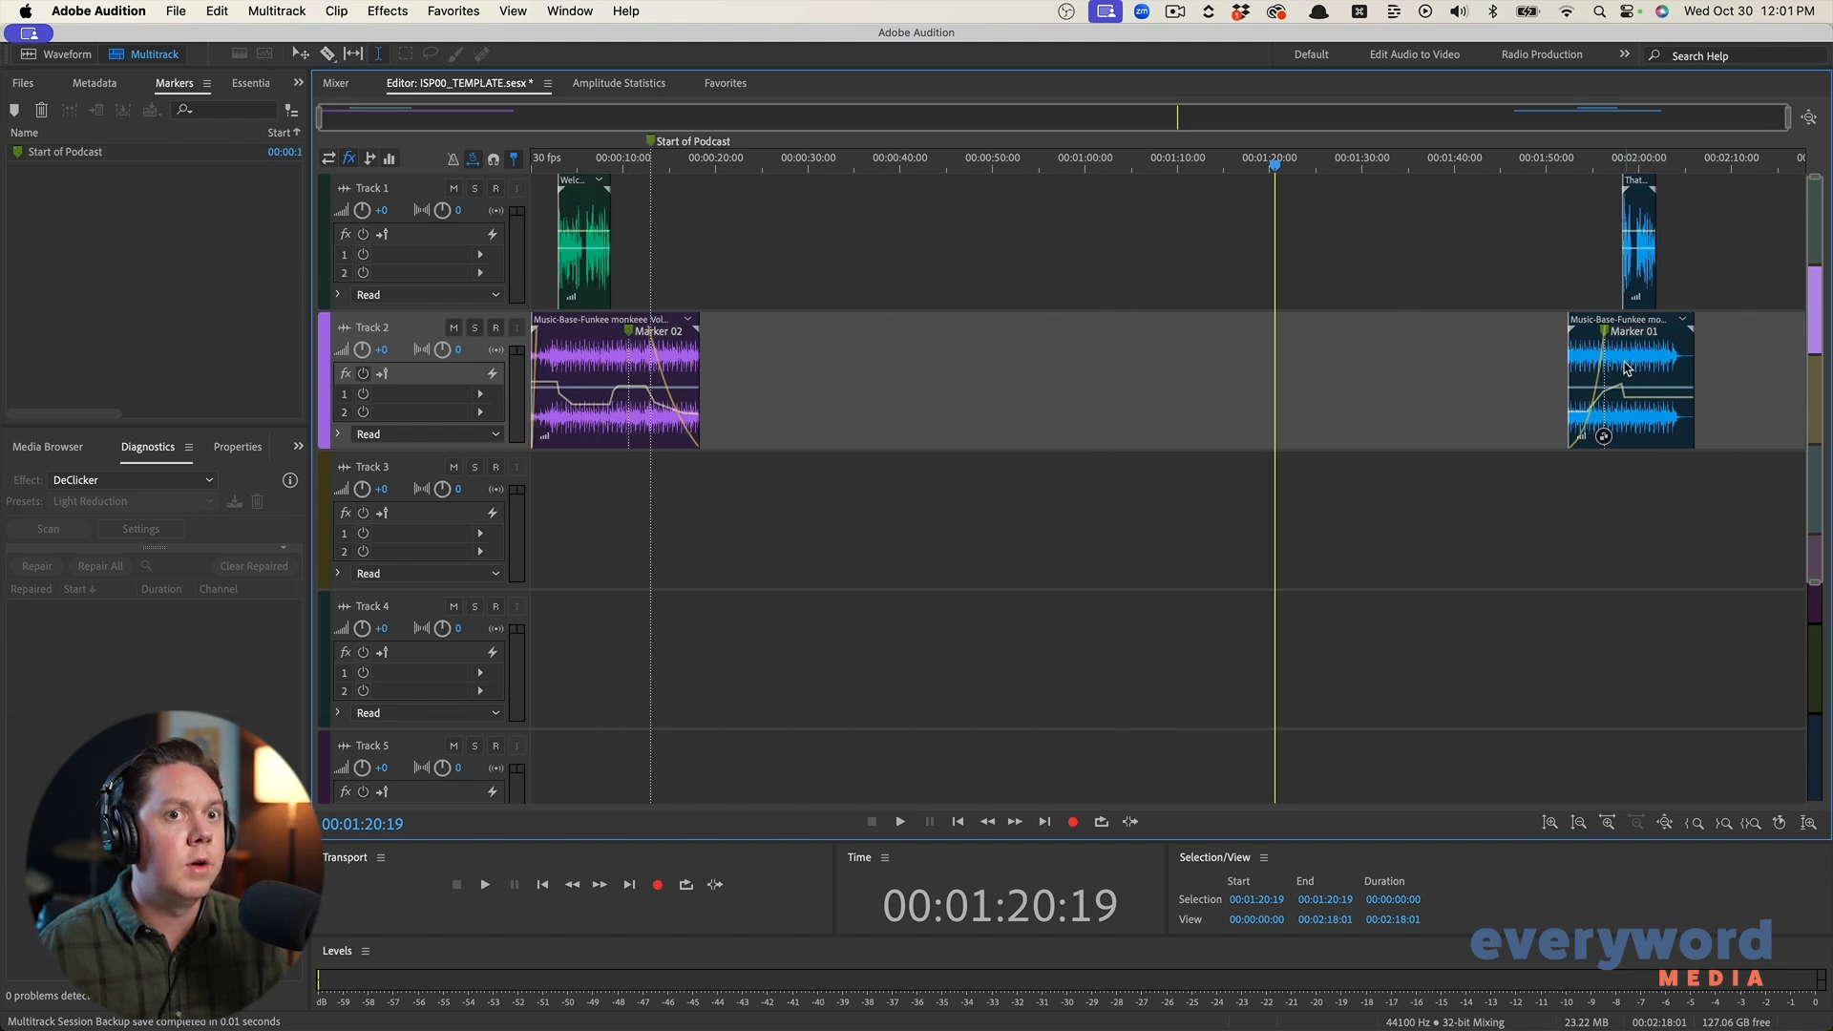
Rename Marker 01 in the outro music clip to End of Podcast in its source waveform
scroll(1613, 358, up, 5)
right_click(1490, 341)
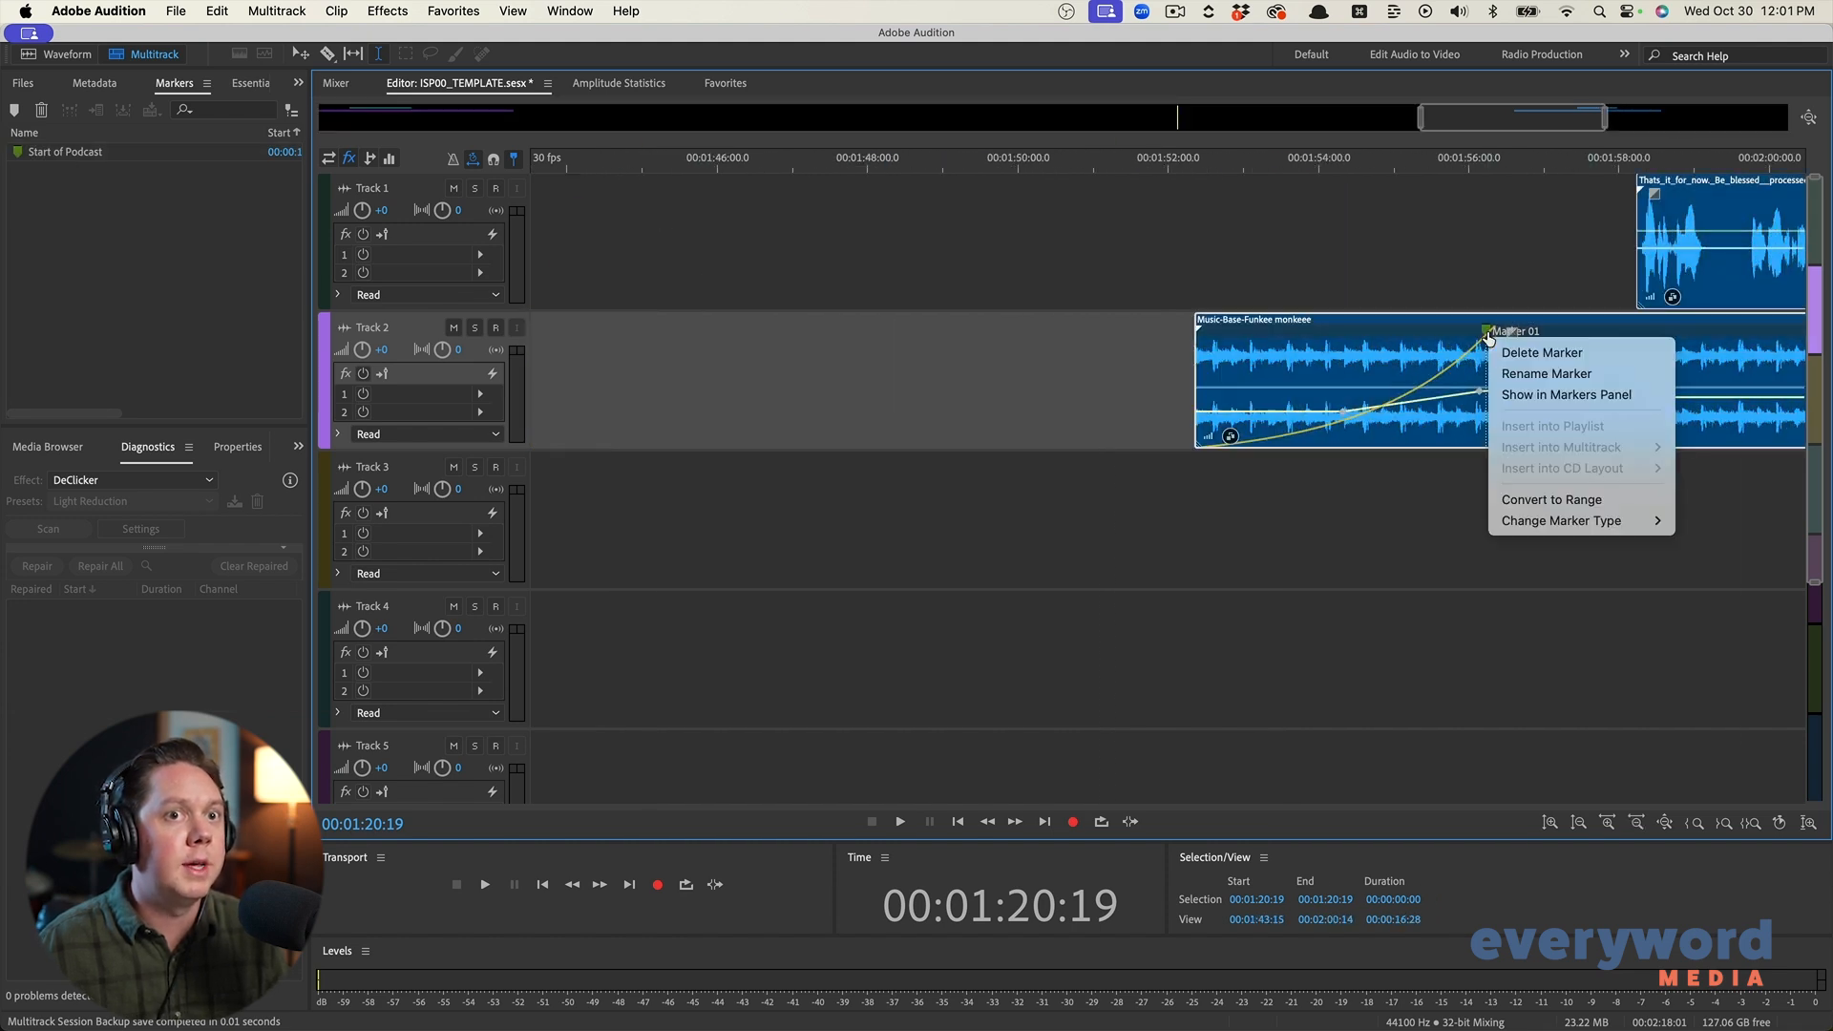
click(1524, 385)
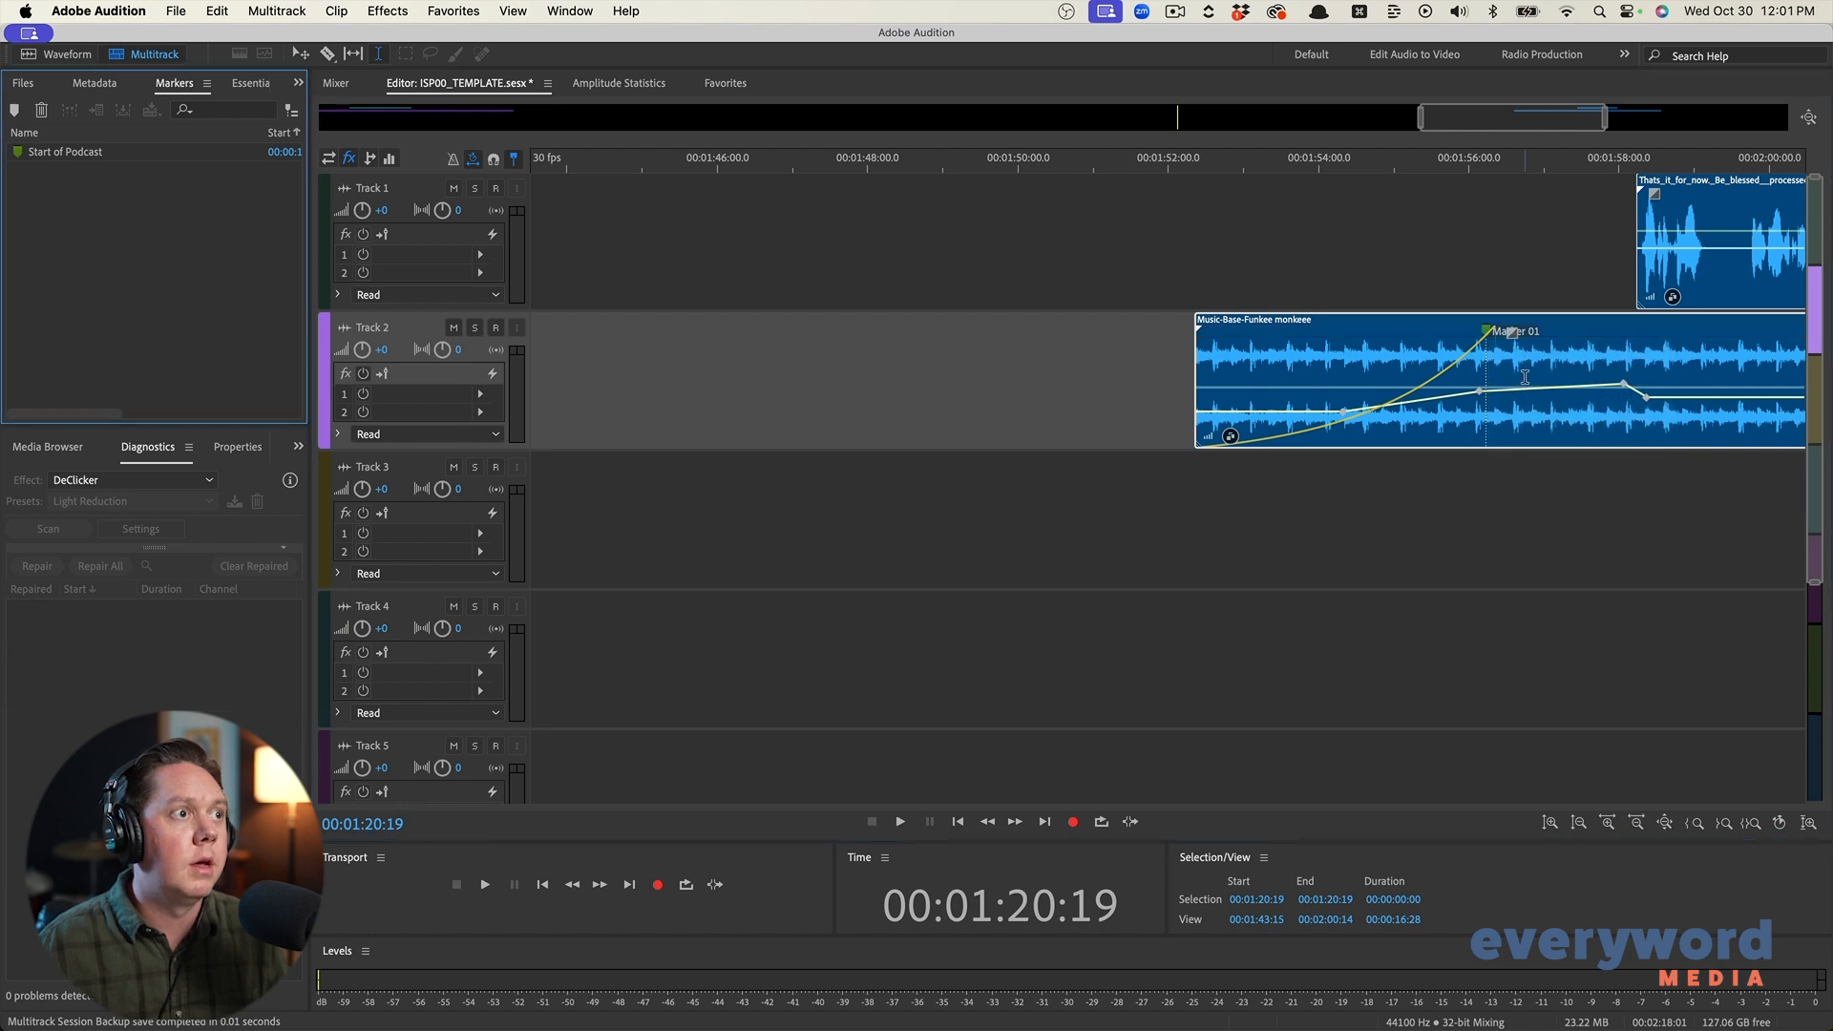
double_click(1564, 348)
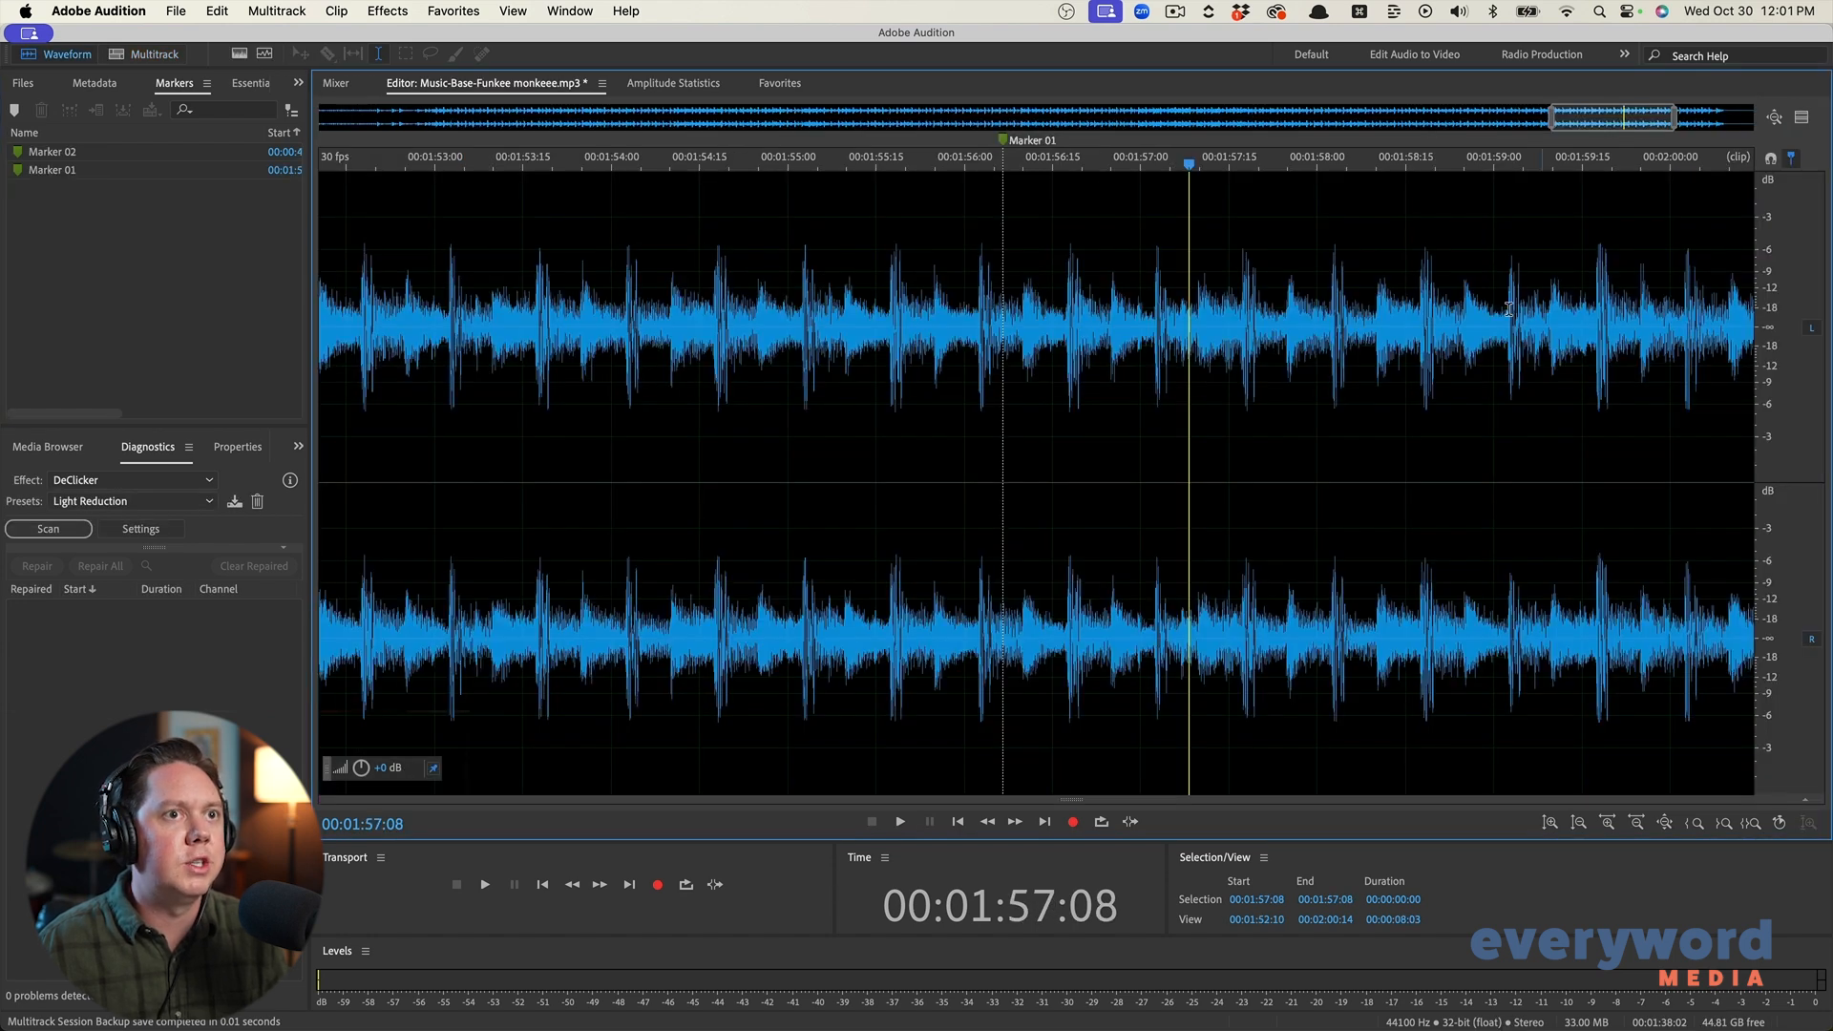
right_click(1001, 145)
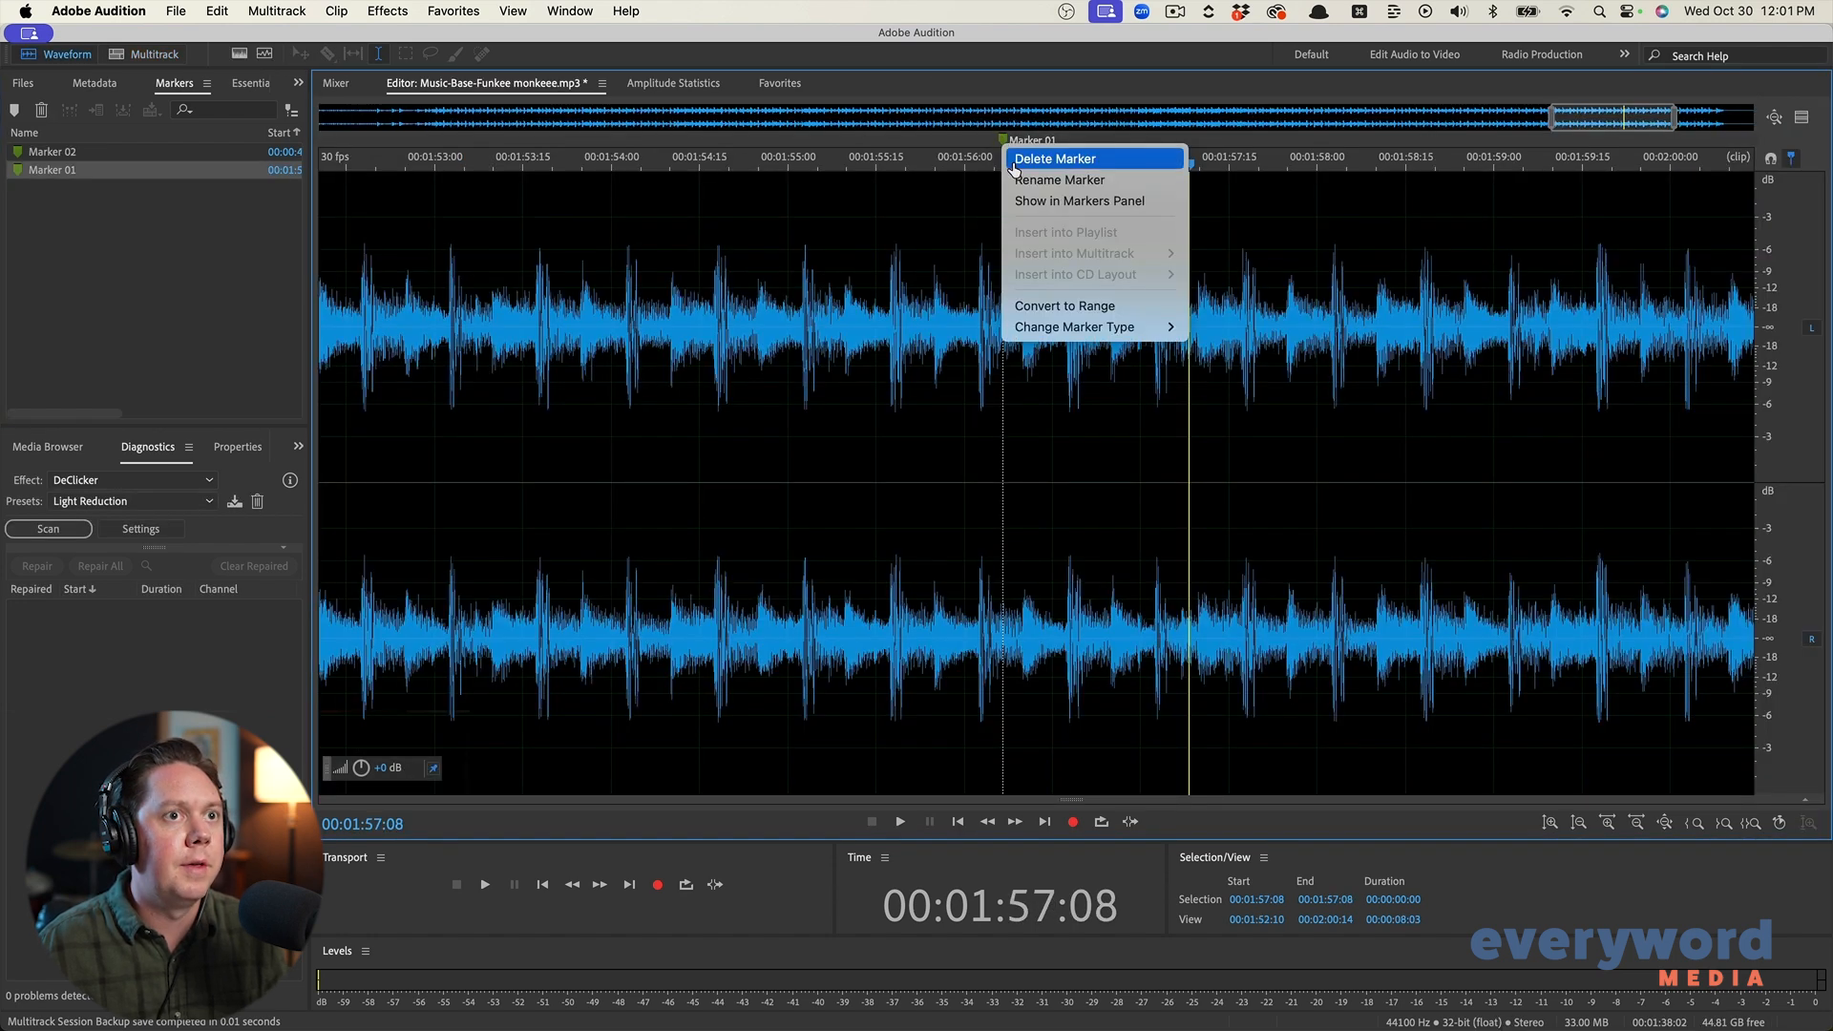
click(1019, 175)
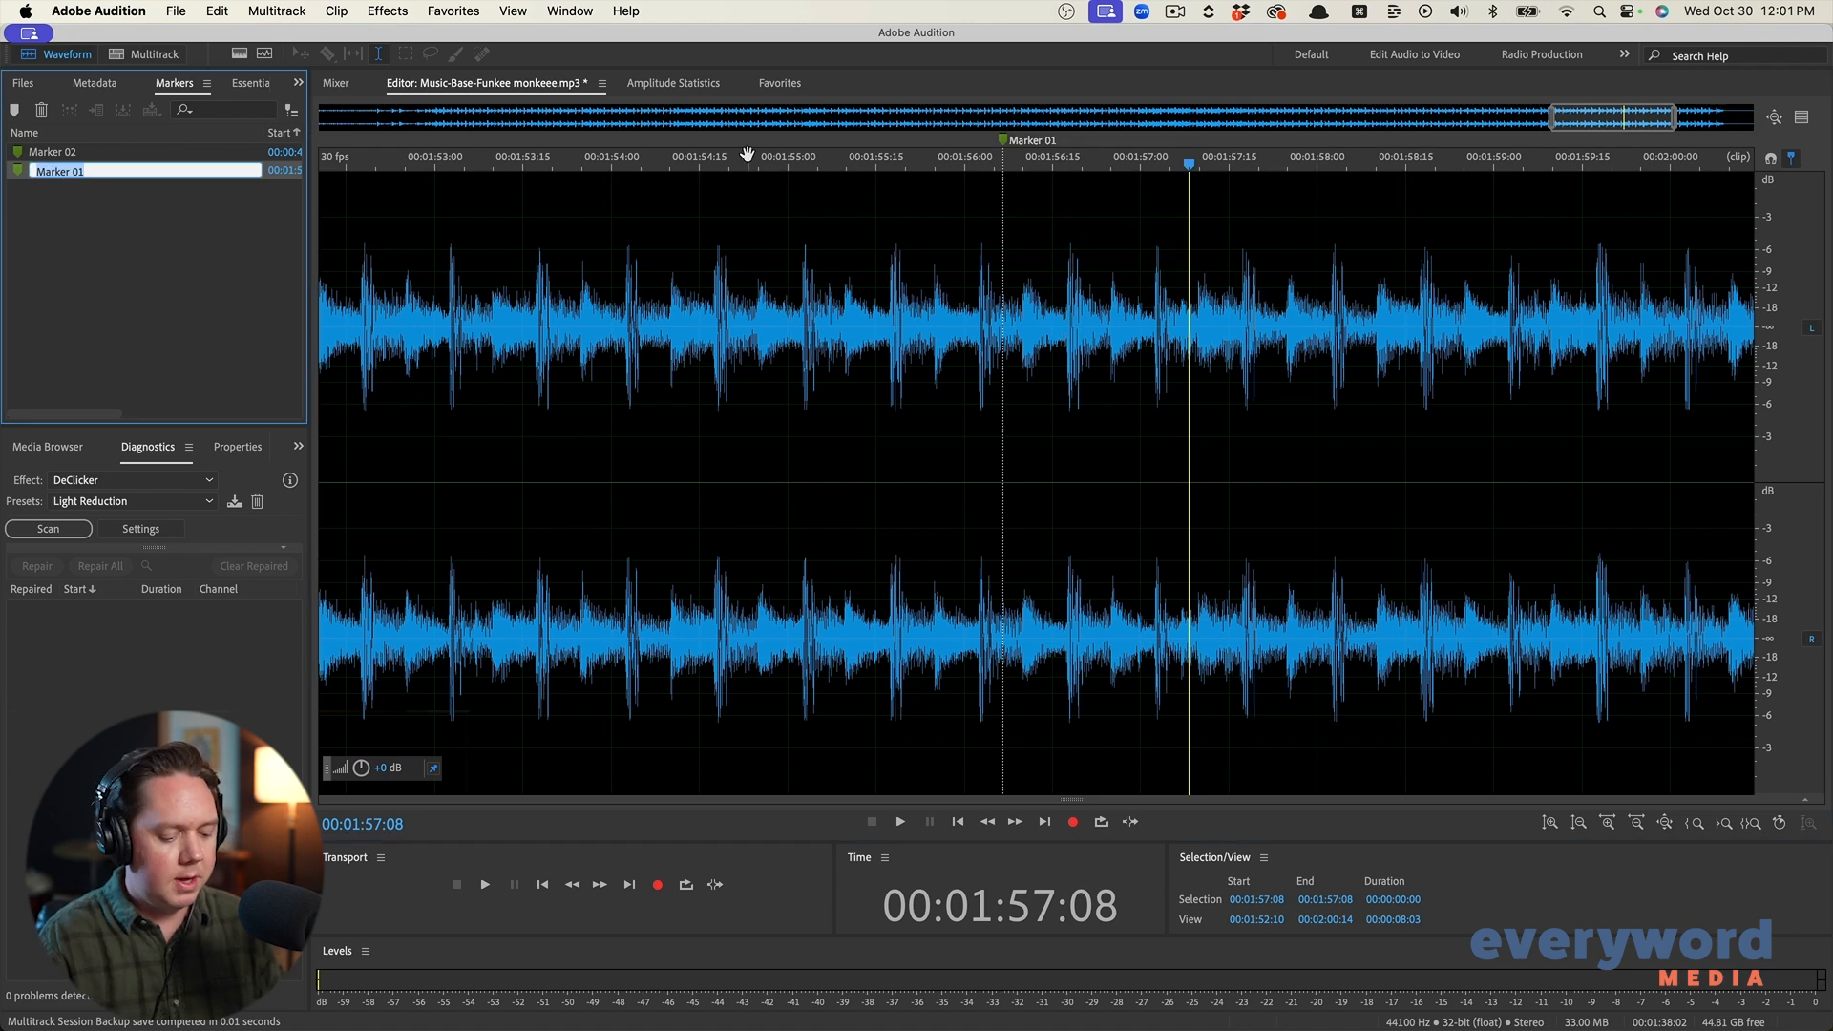
text(End of Podcast)
key(Return)
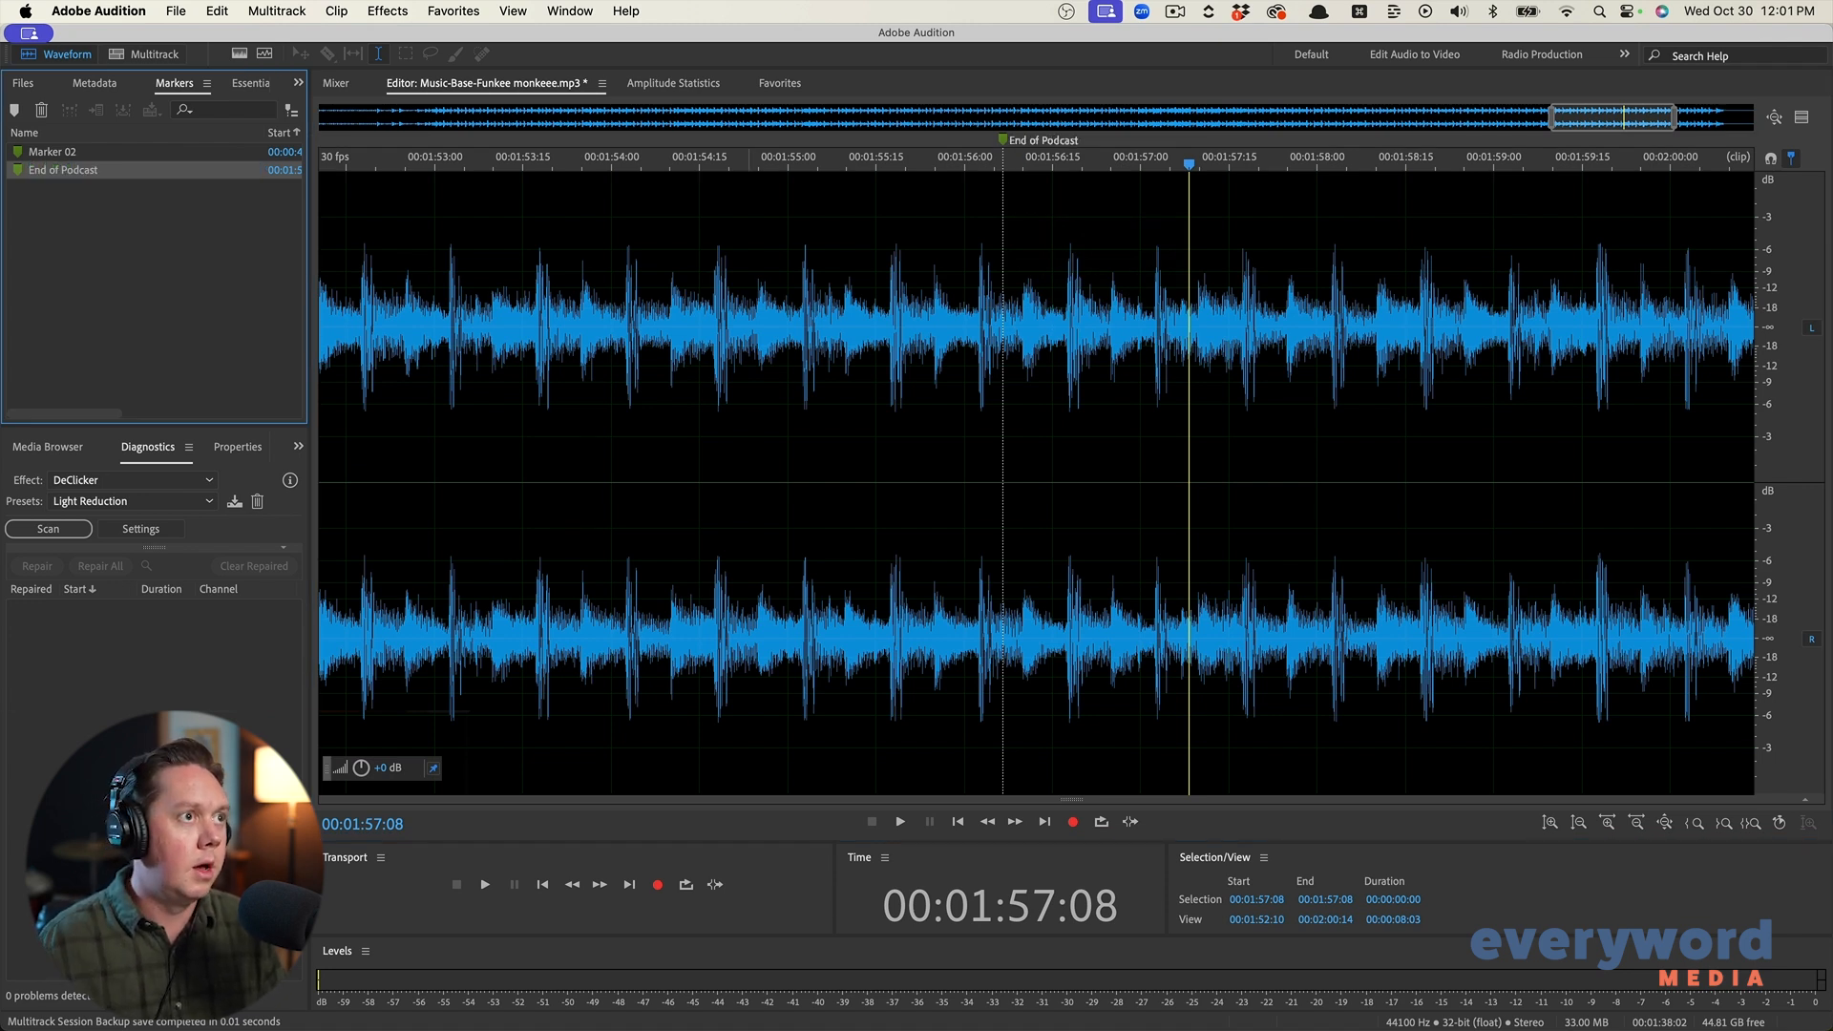
Delete the extra volume keyframe just before the End of Podcast marker in the multitrack session's outro music clip
click(152, 54)
key(equal)
key(equal)
key(equal)
key(equal)
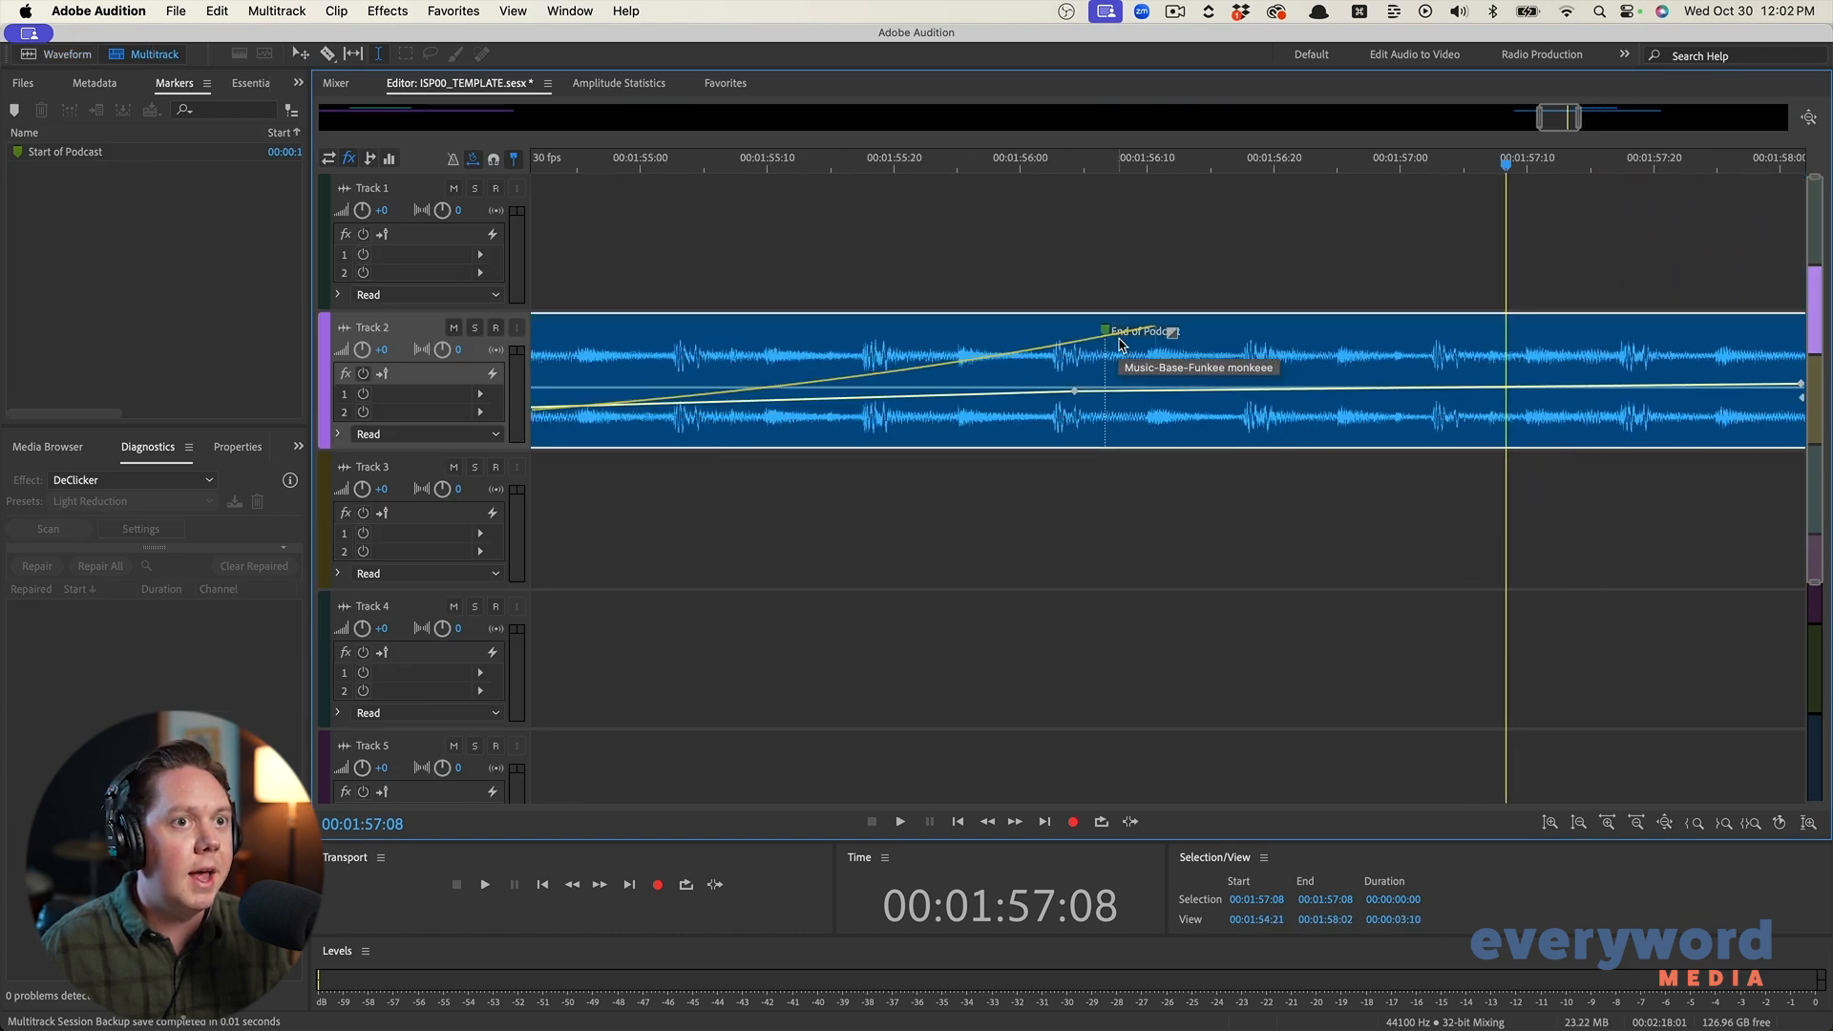
key(equal)
click(1152, 336)
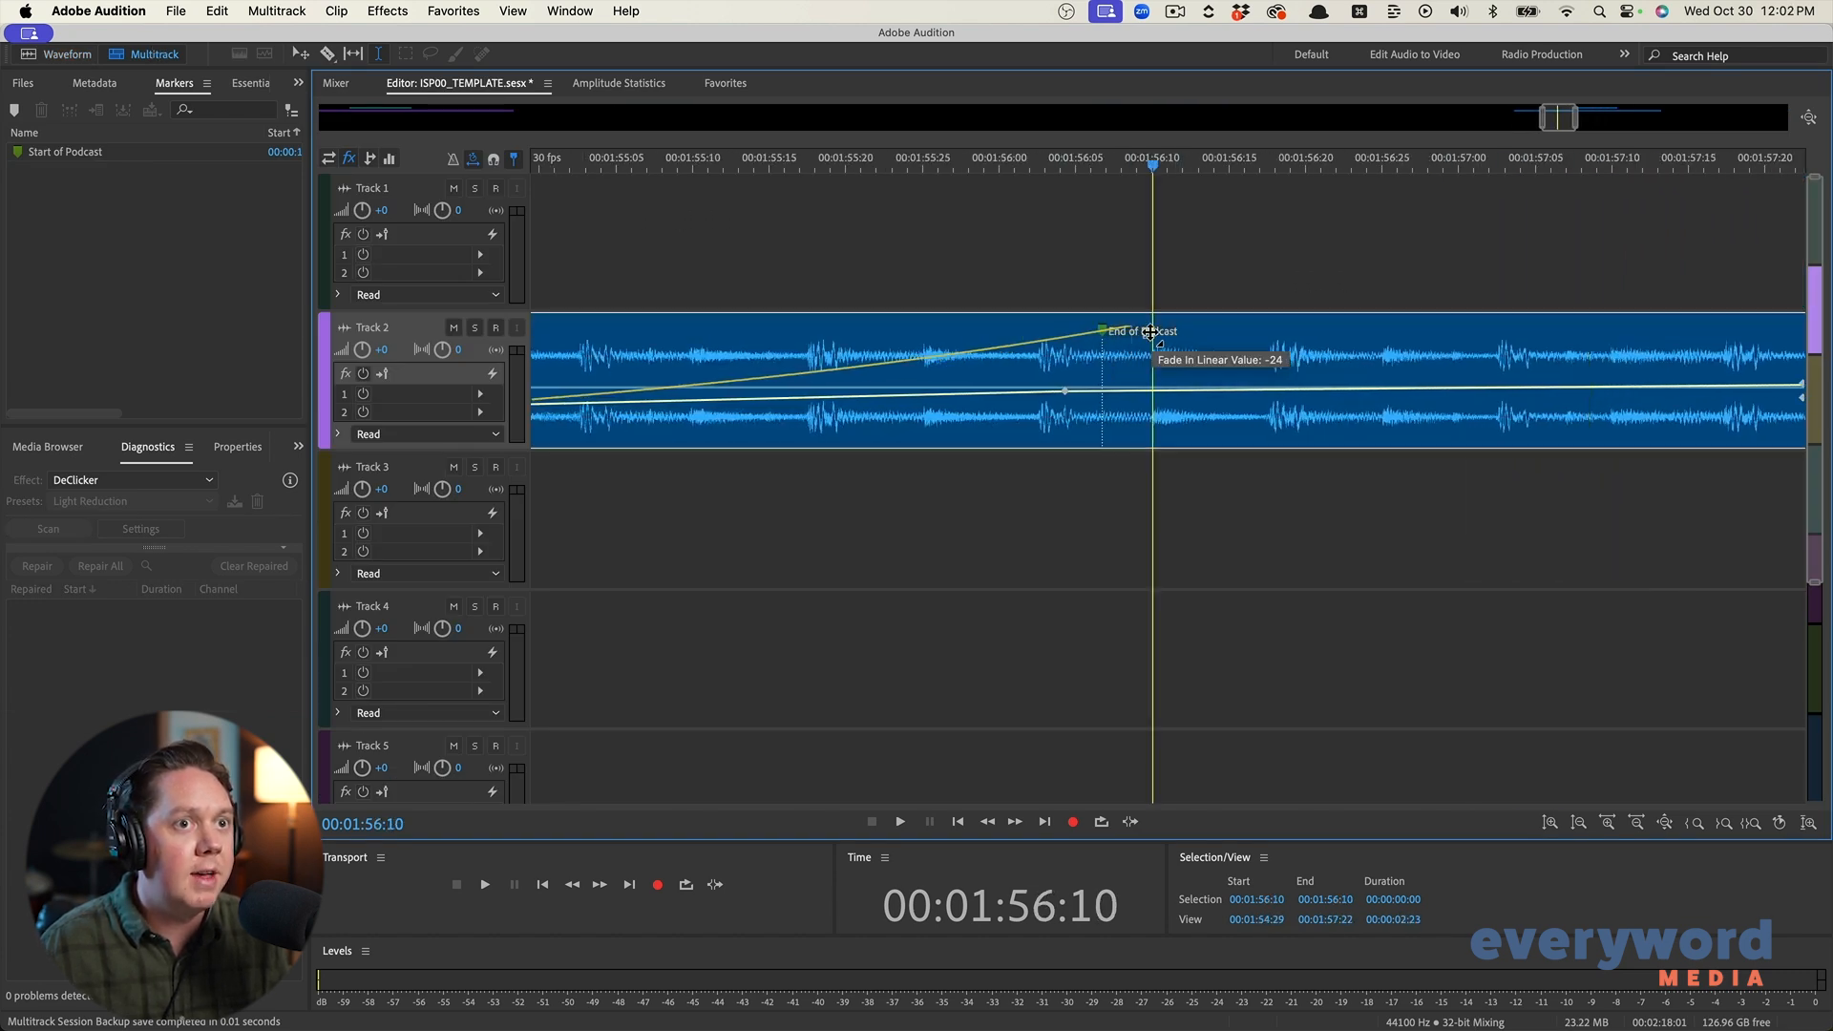
key(equal)
key(equal)
key(equal)
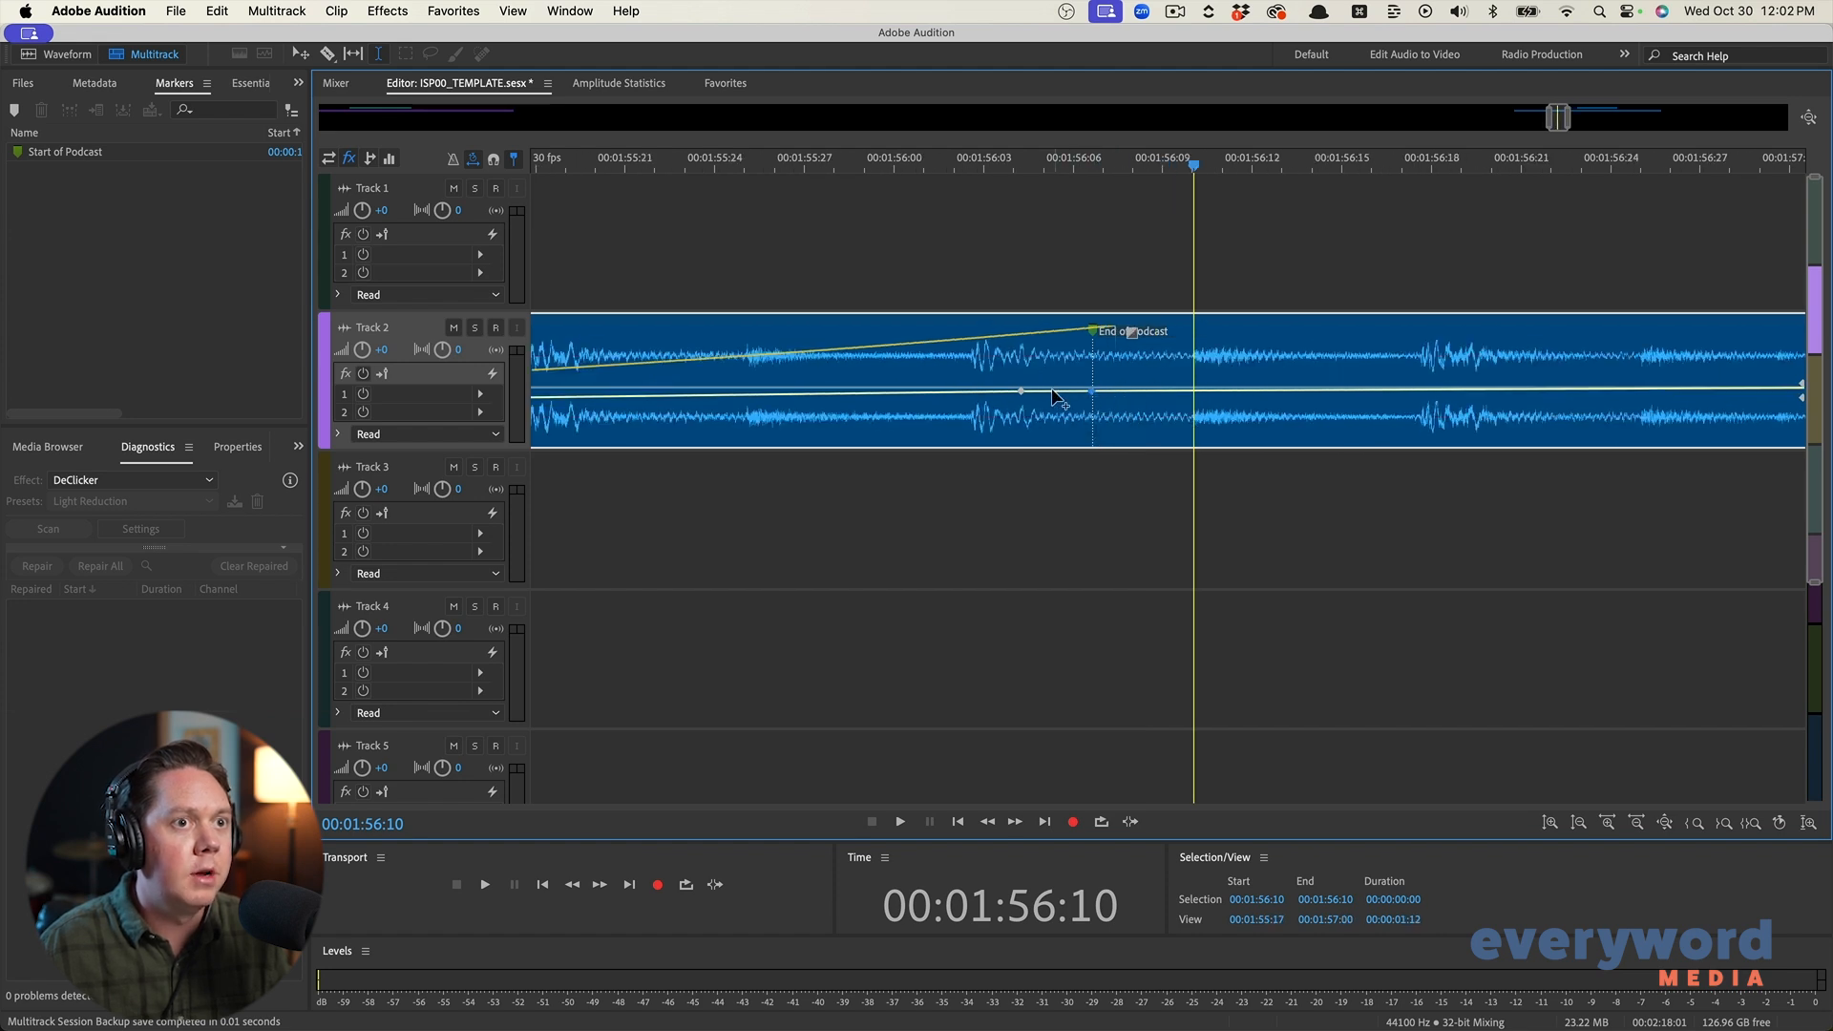
right_click(1019, 392)
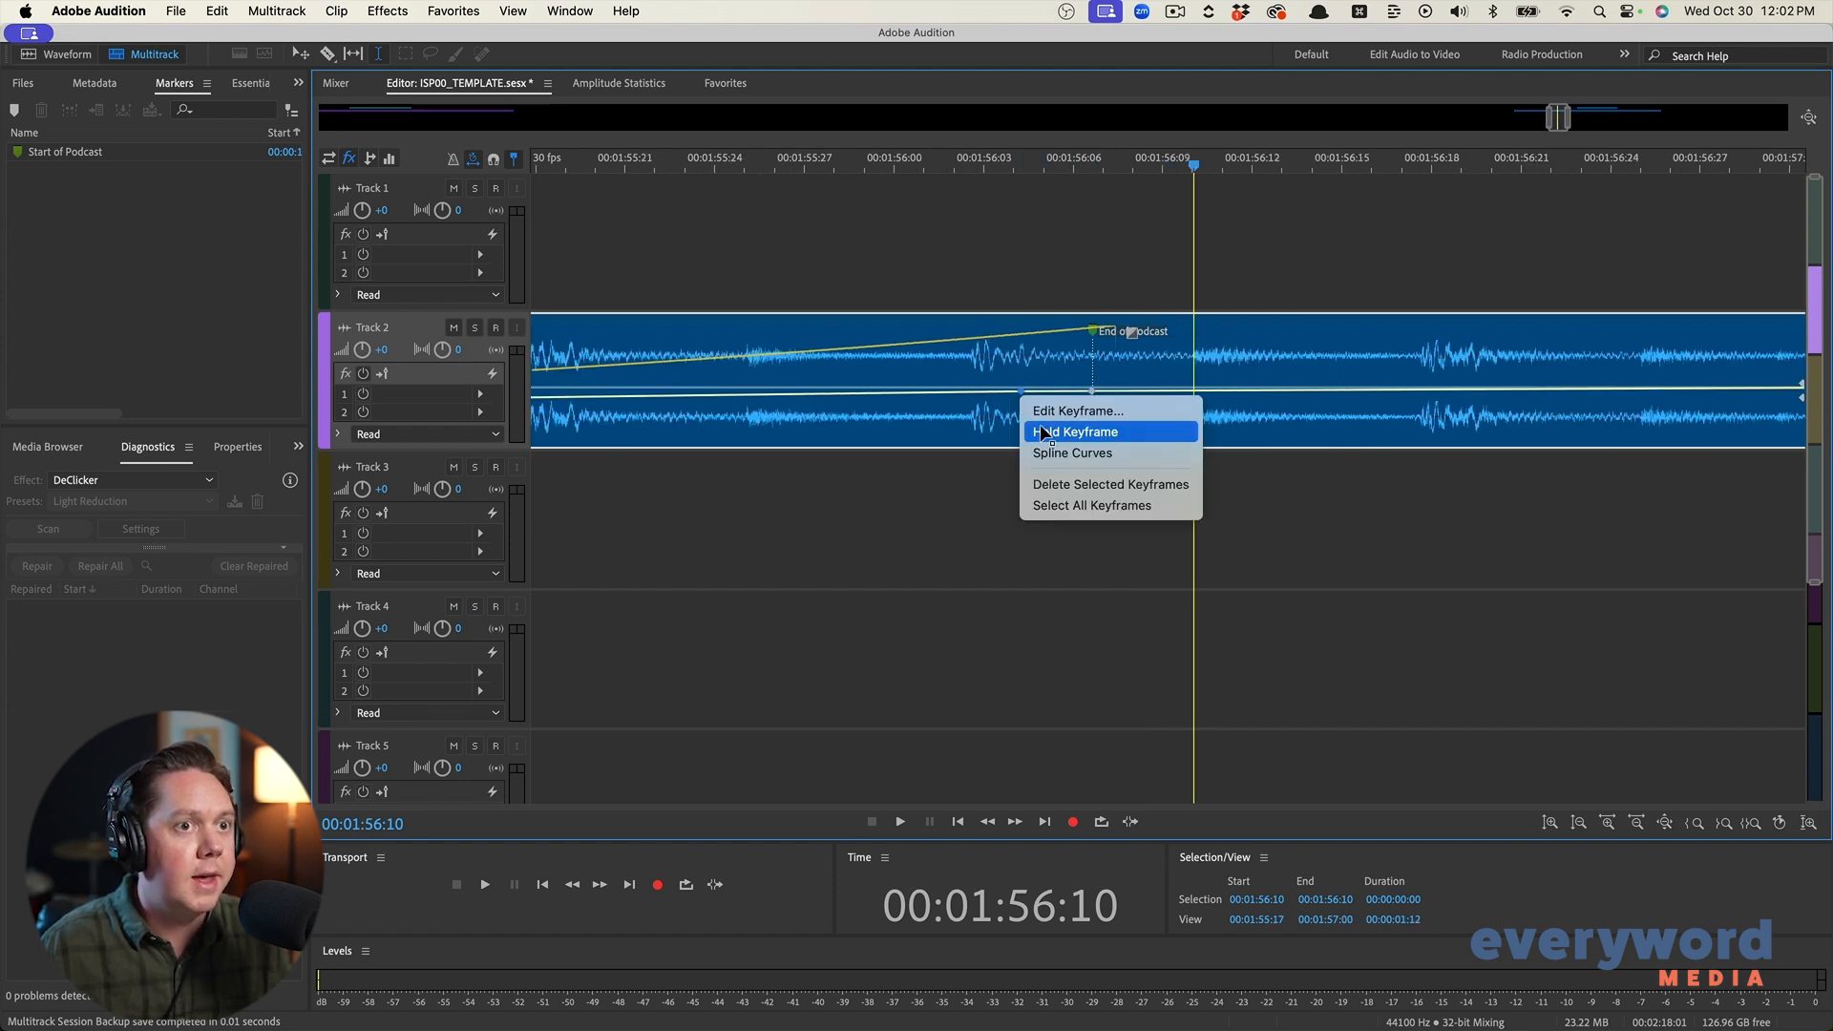
click(1051, 485)
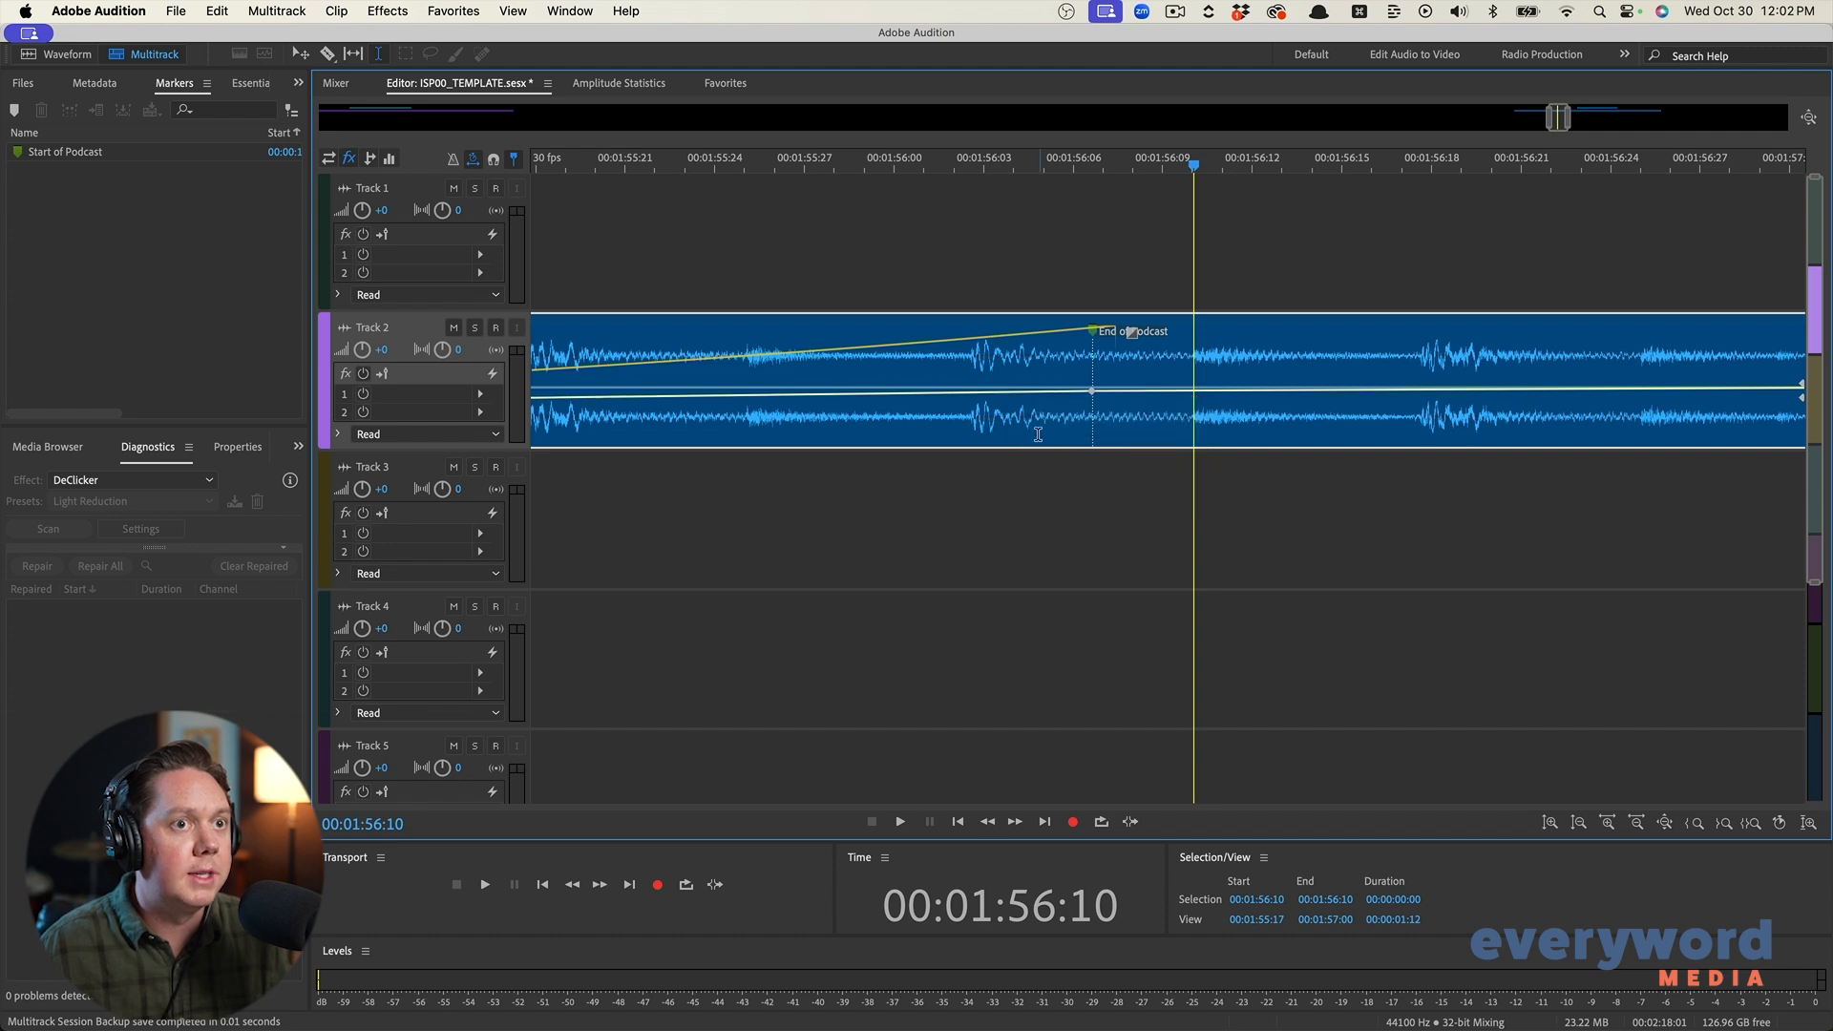
key(backslash)
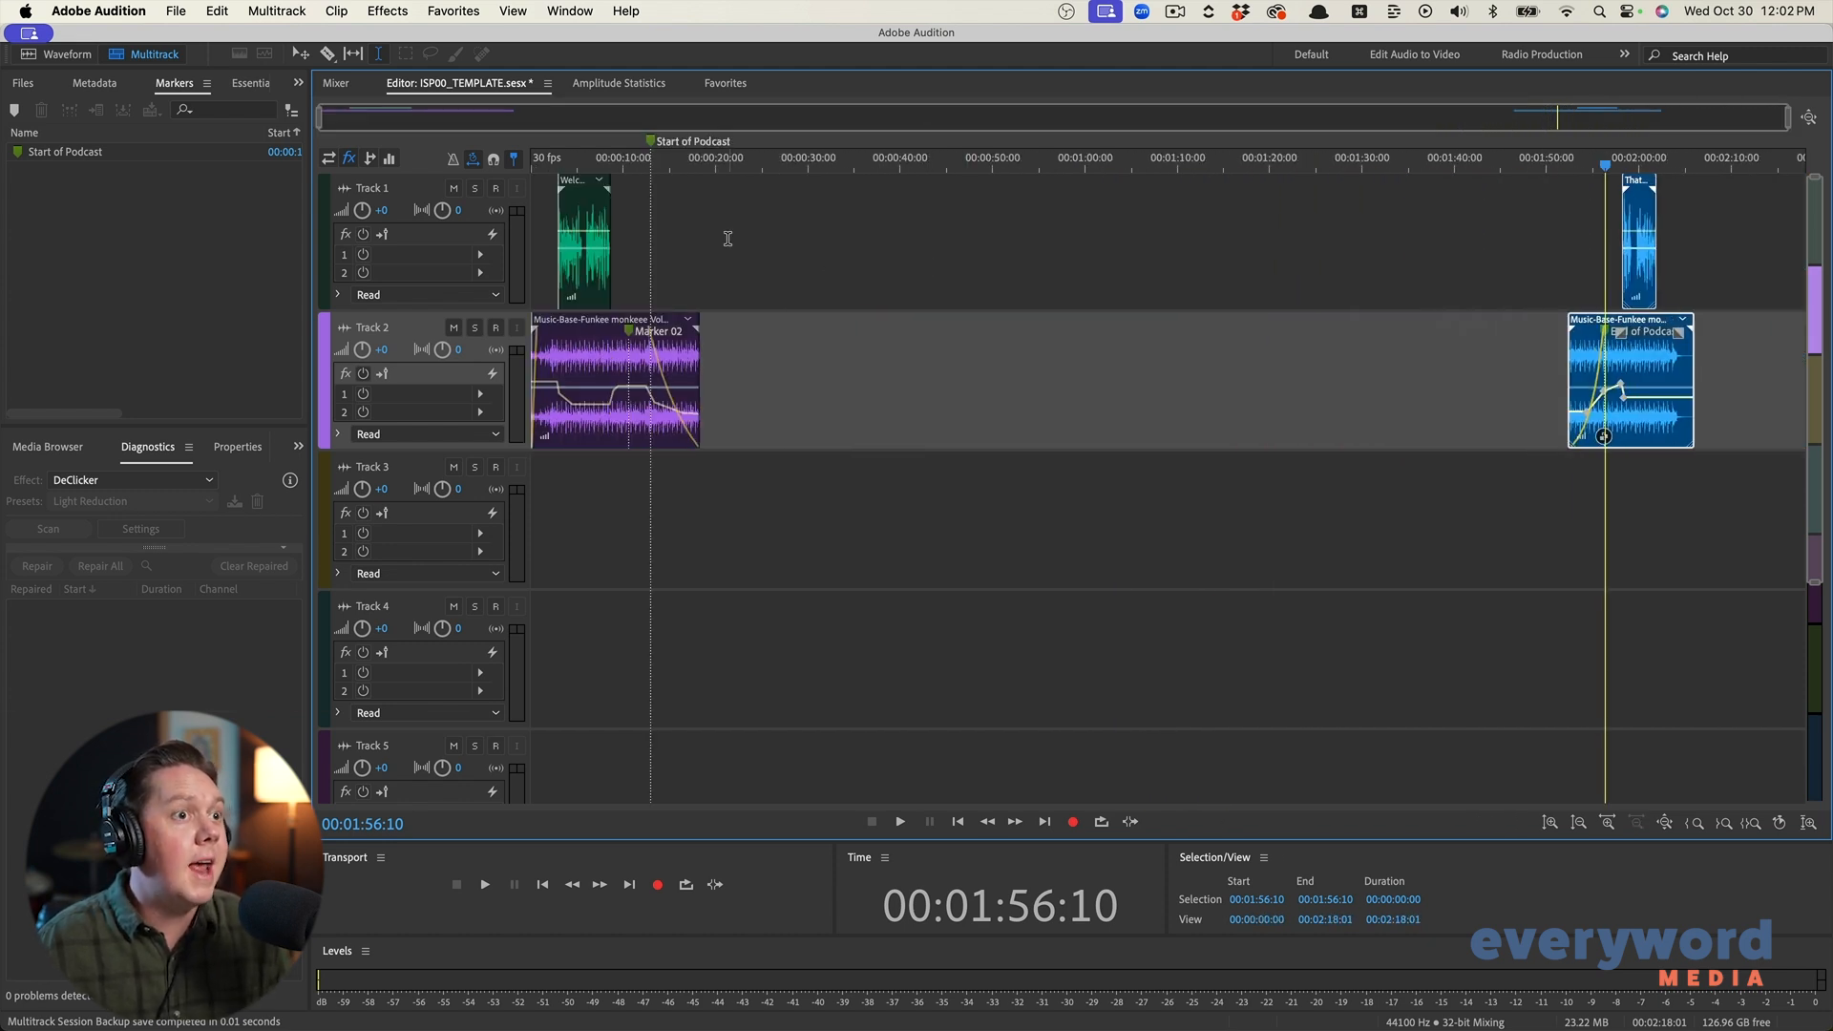
Move all intro and outro clips down one track so that Track 1 is left empty
click(373, 190)
click(823, 275)
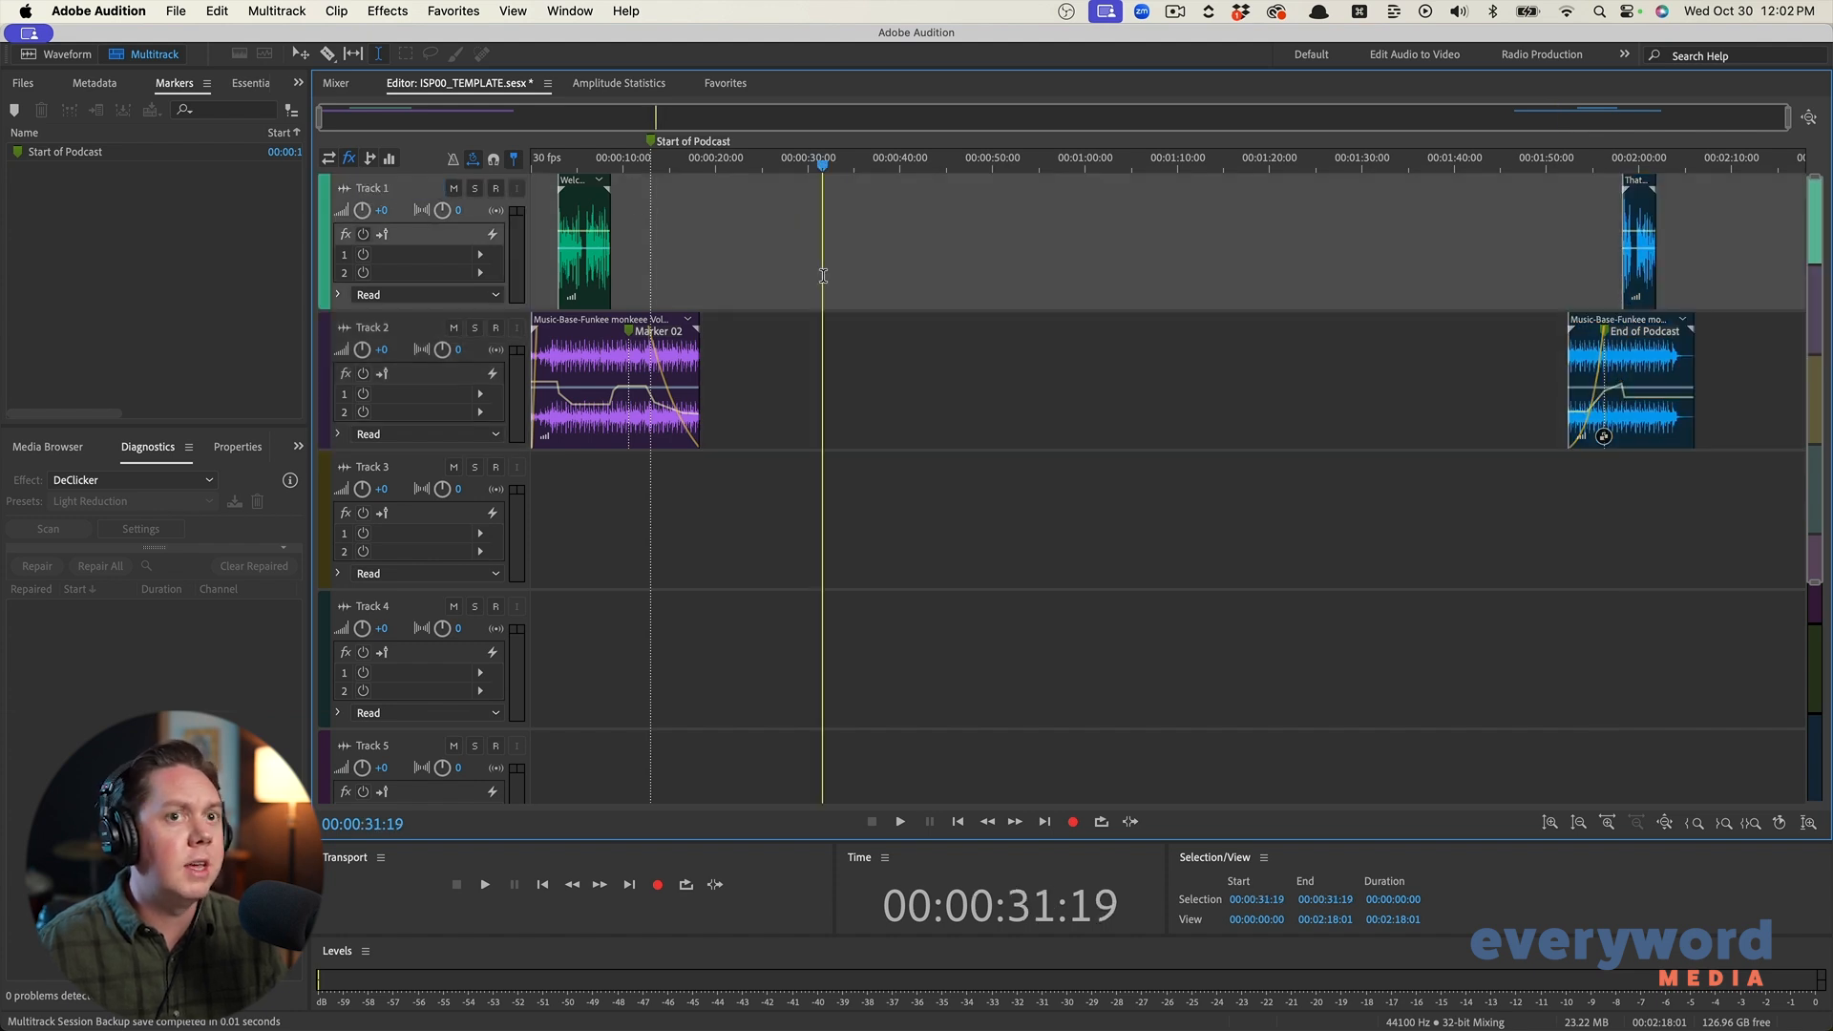
drag(1759, 362, 599, 365)
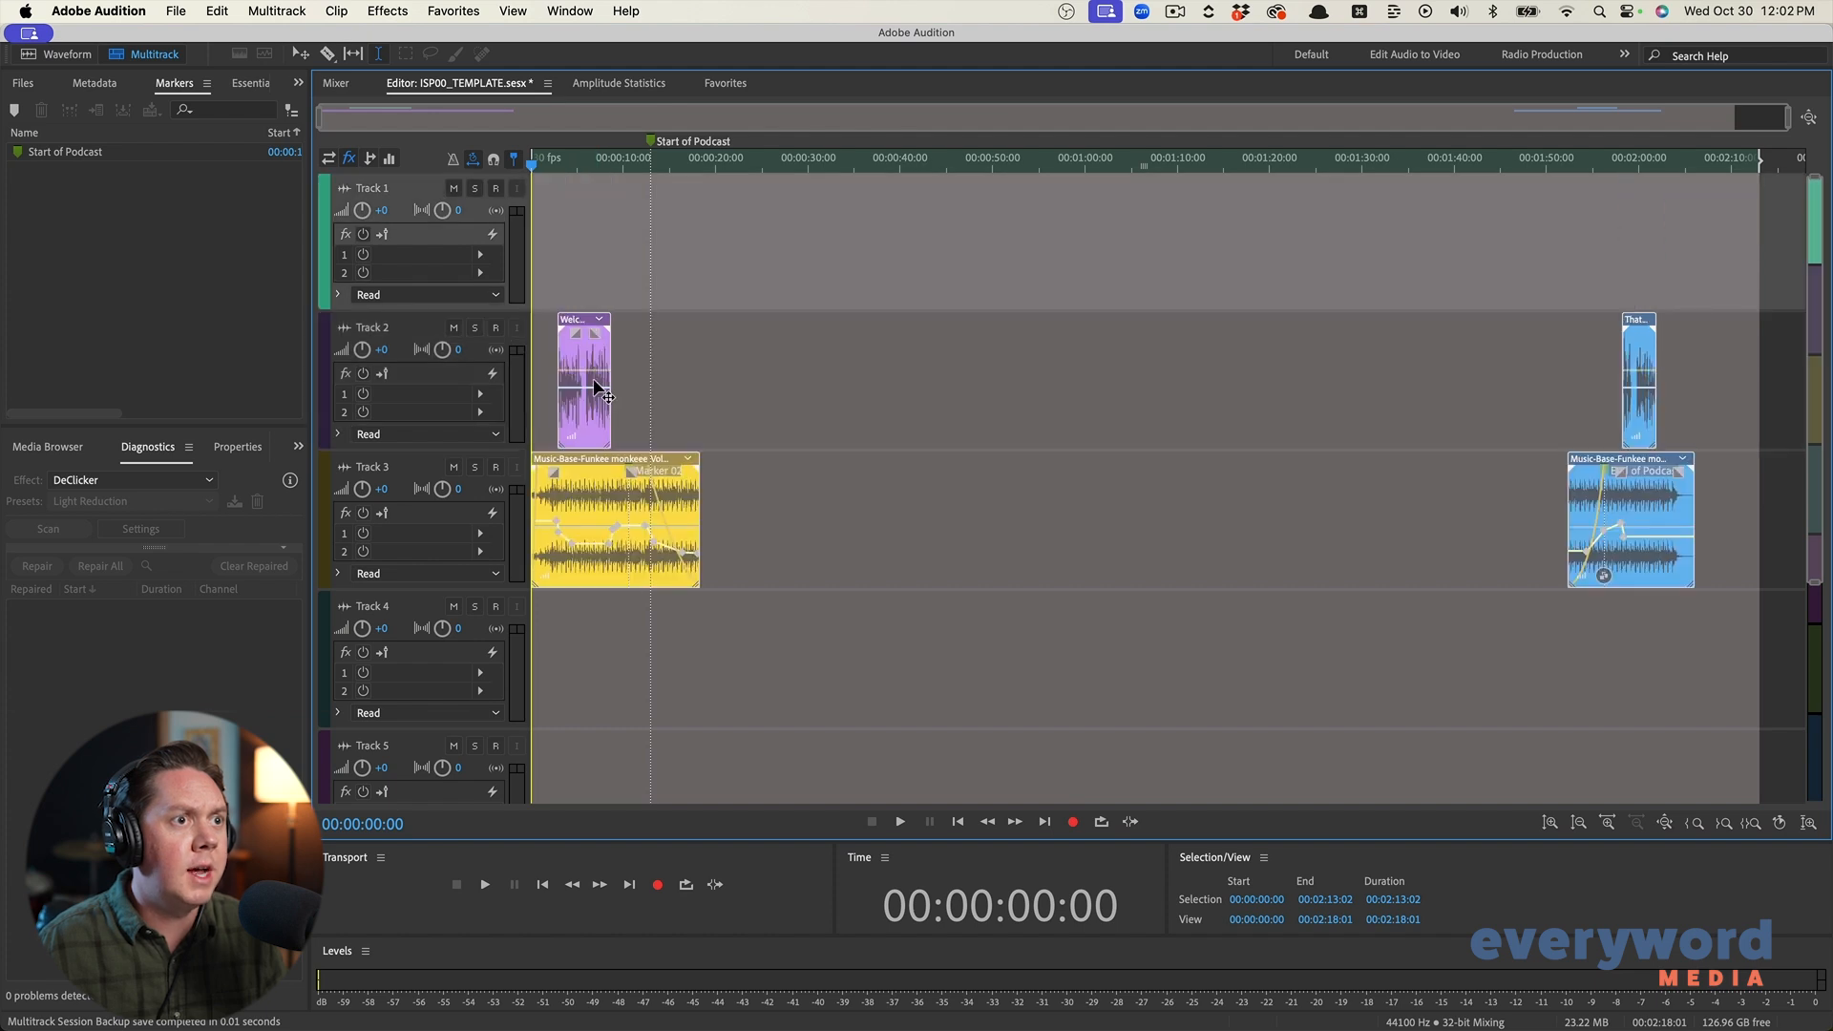
click(621, 239)
Rename Track 1 as Main Podcast and Track 2 as Intro/Outro VO
click(379, 190)
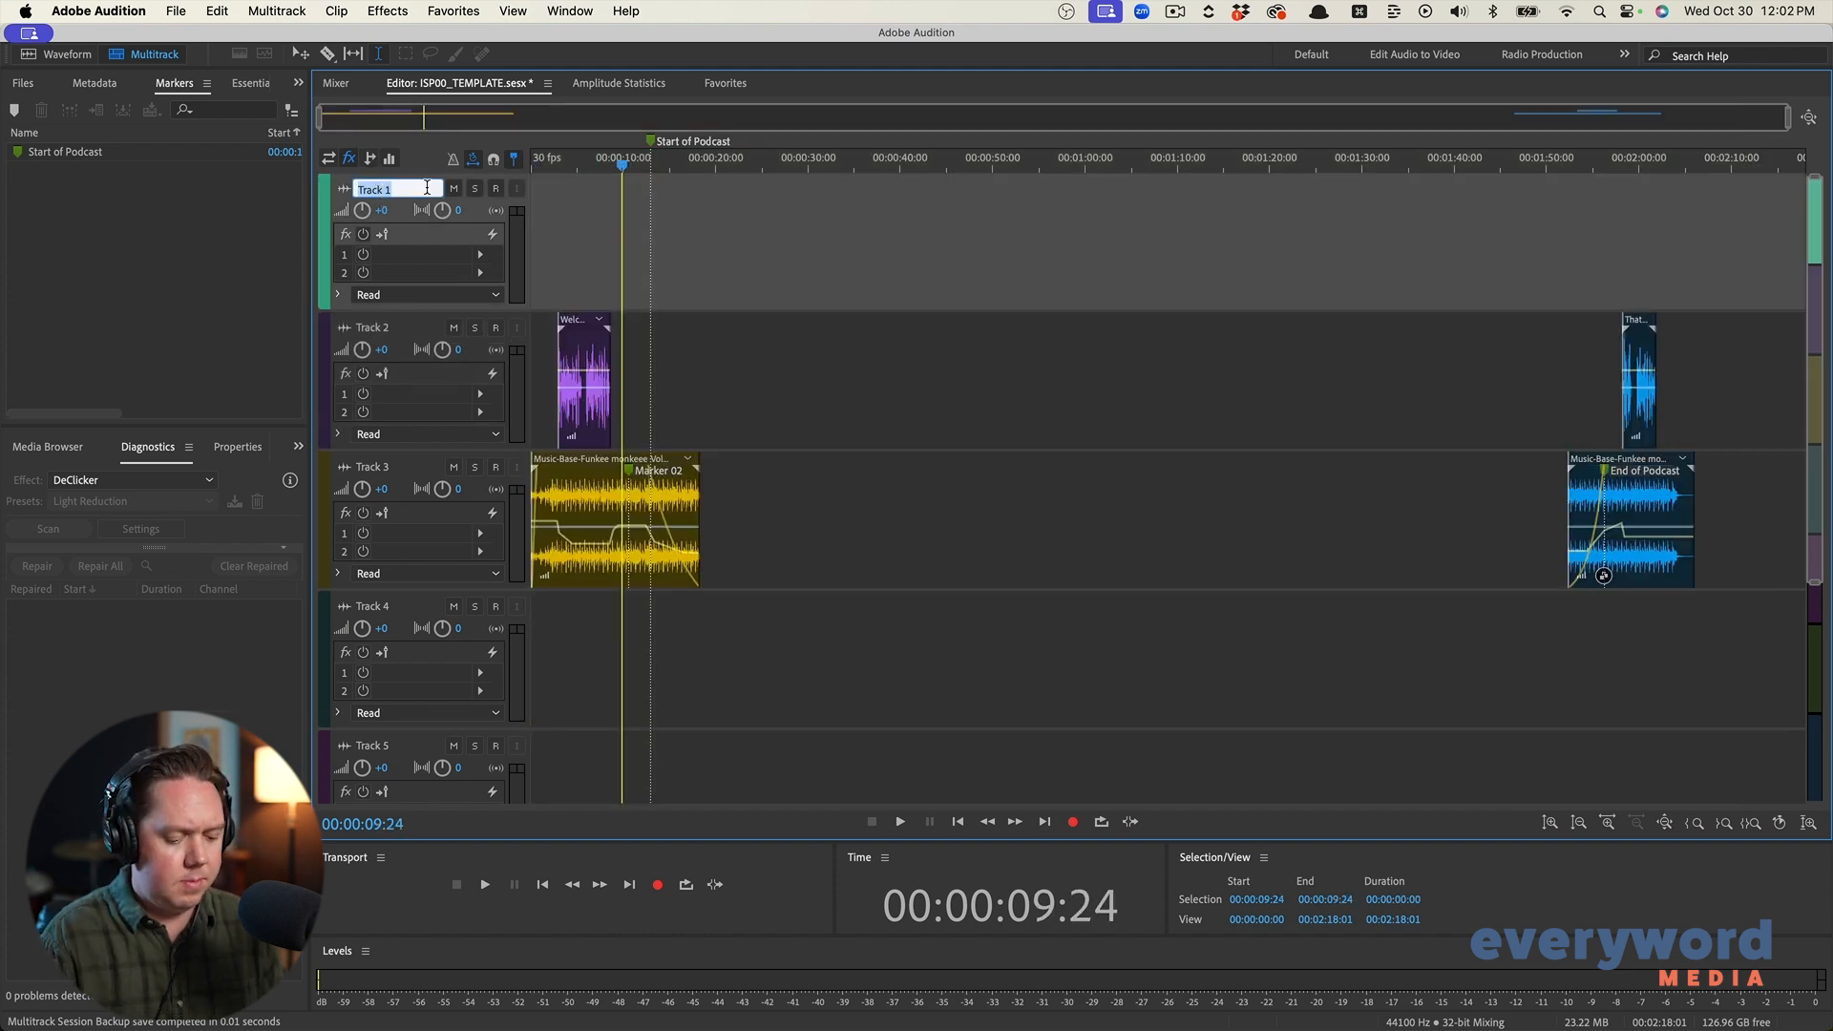
text(Main Podcast)
click(373, 329)
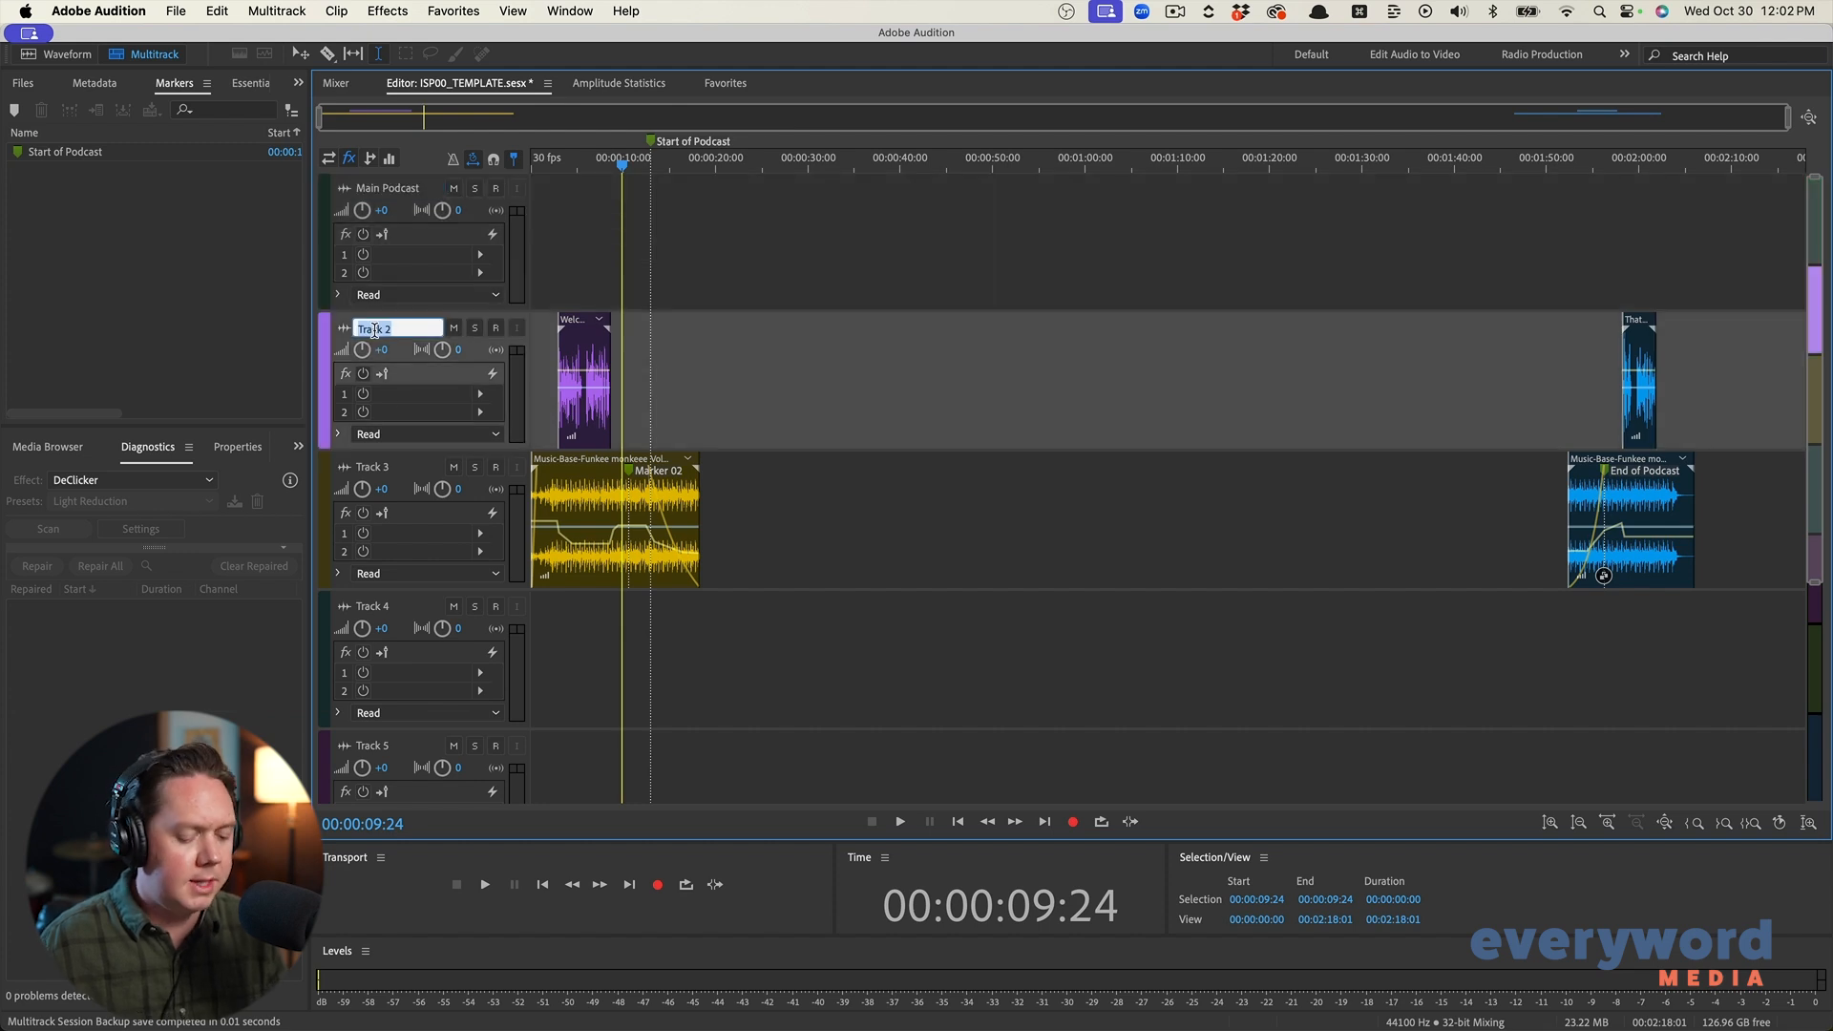
text(Intro/Outro VO)
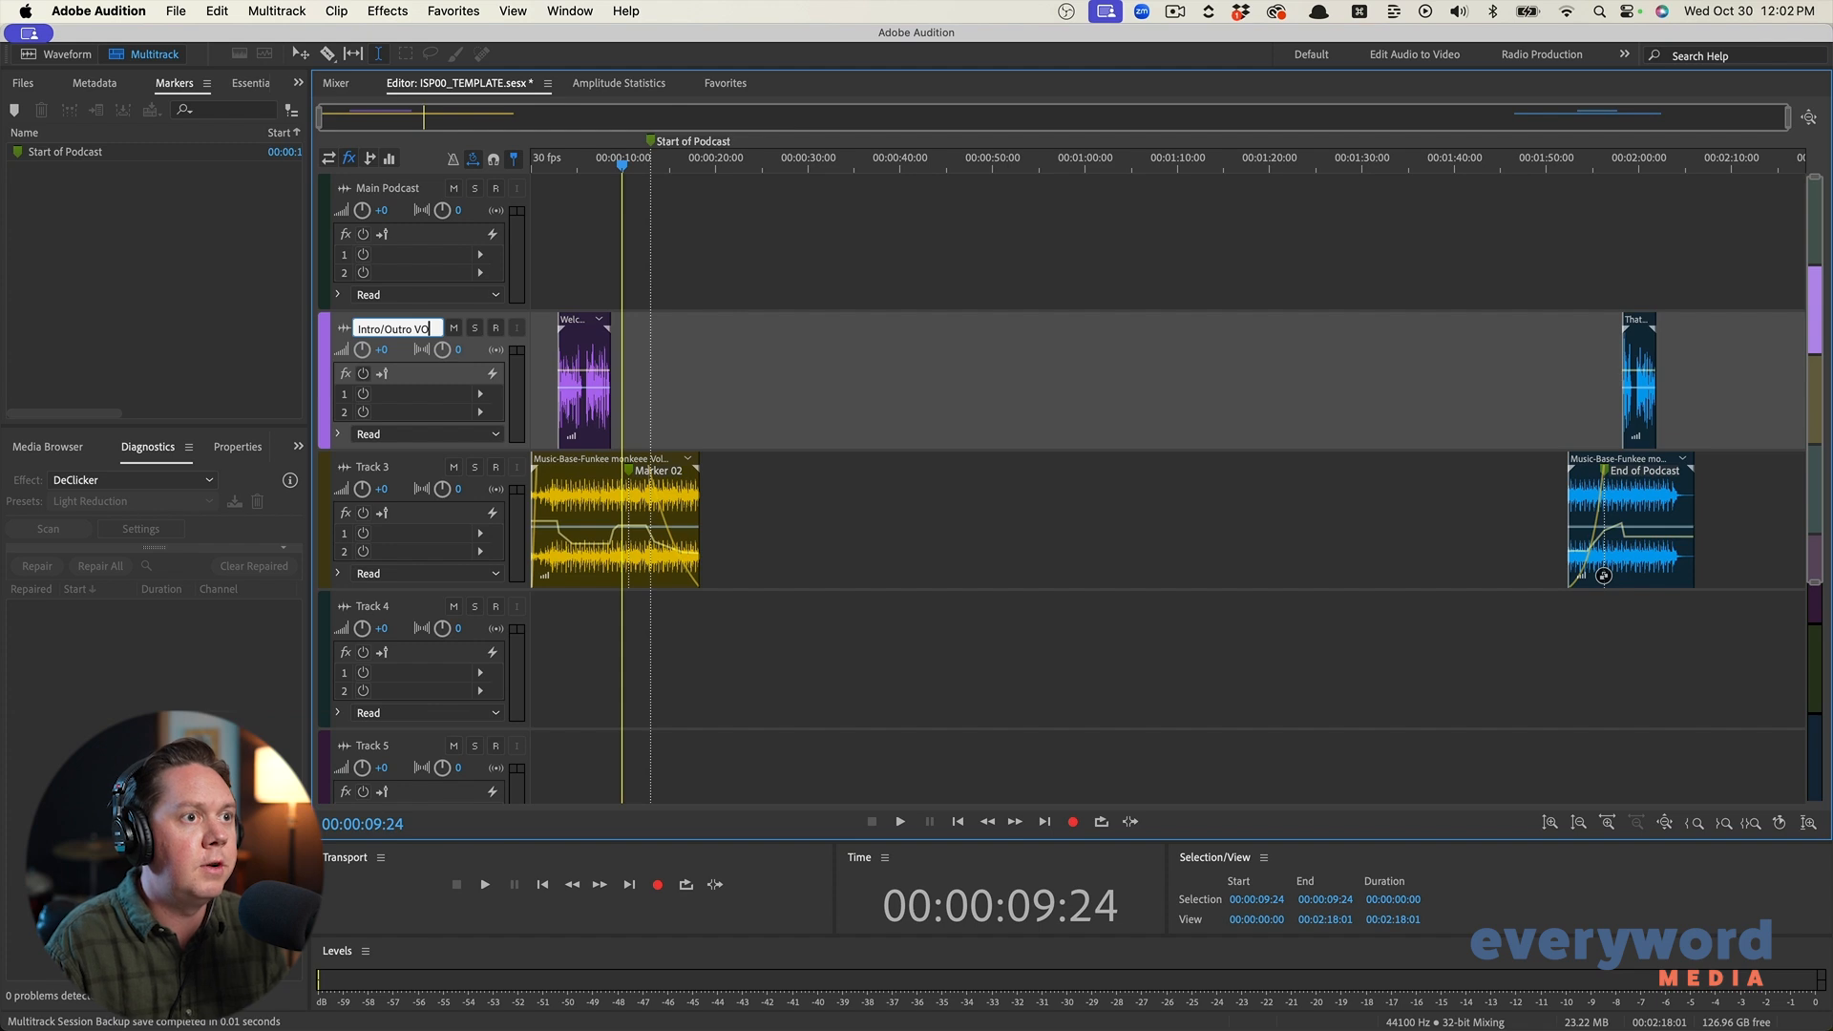
key(Return)
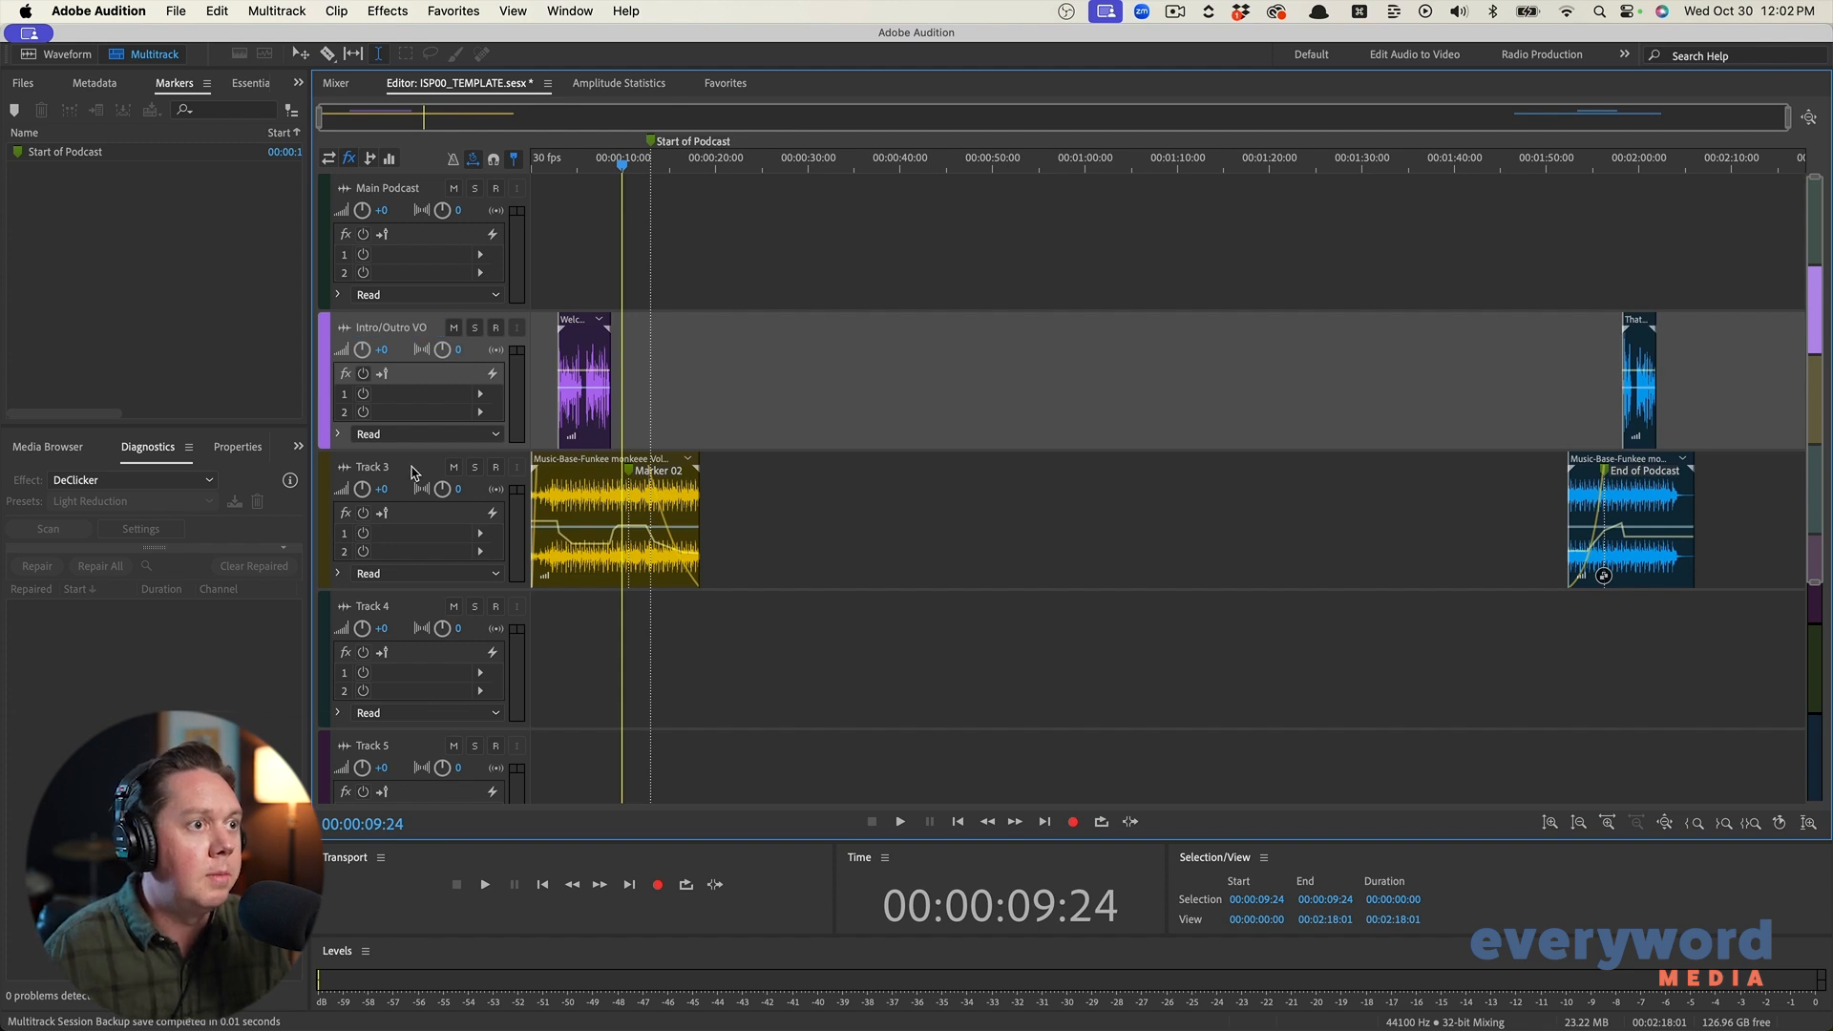
Rename Track 3 as Music and Track 4 as Ads
double_click(353, 469)
text(M)
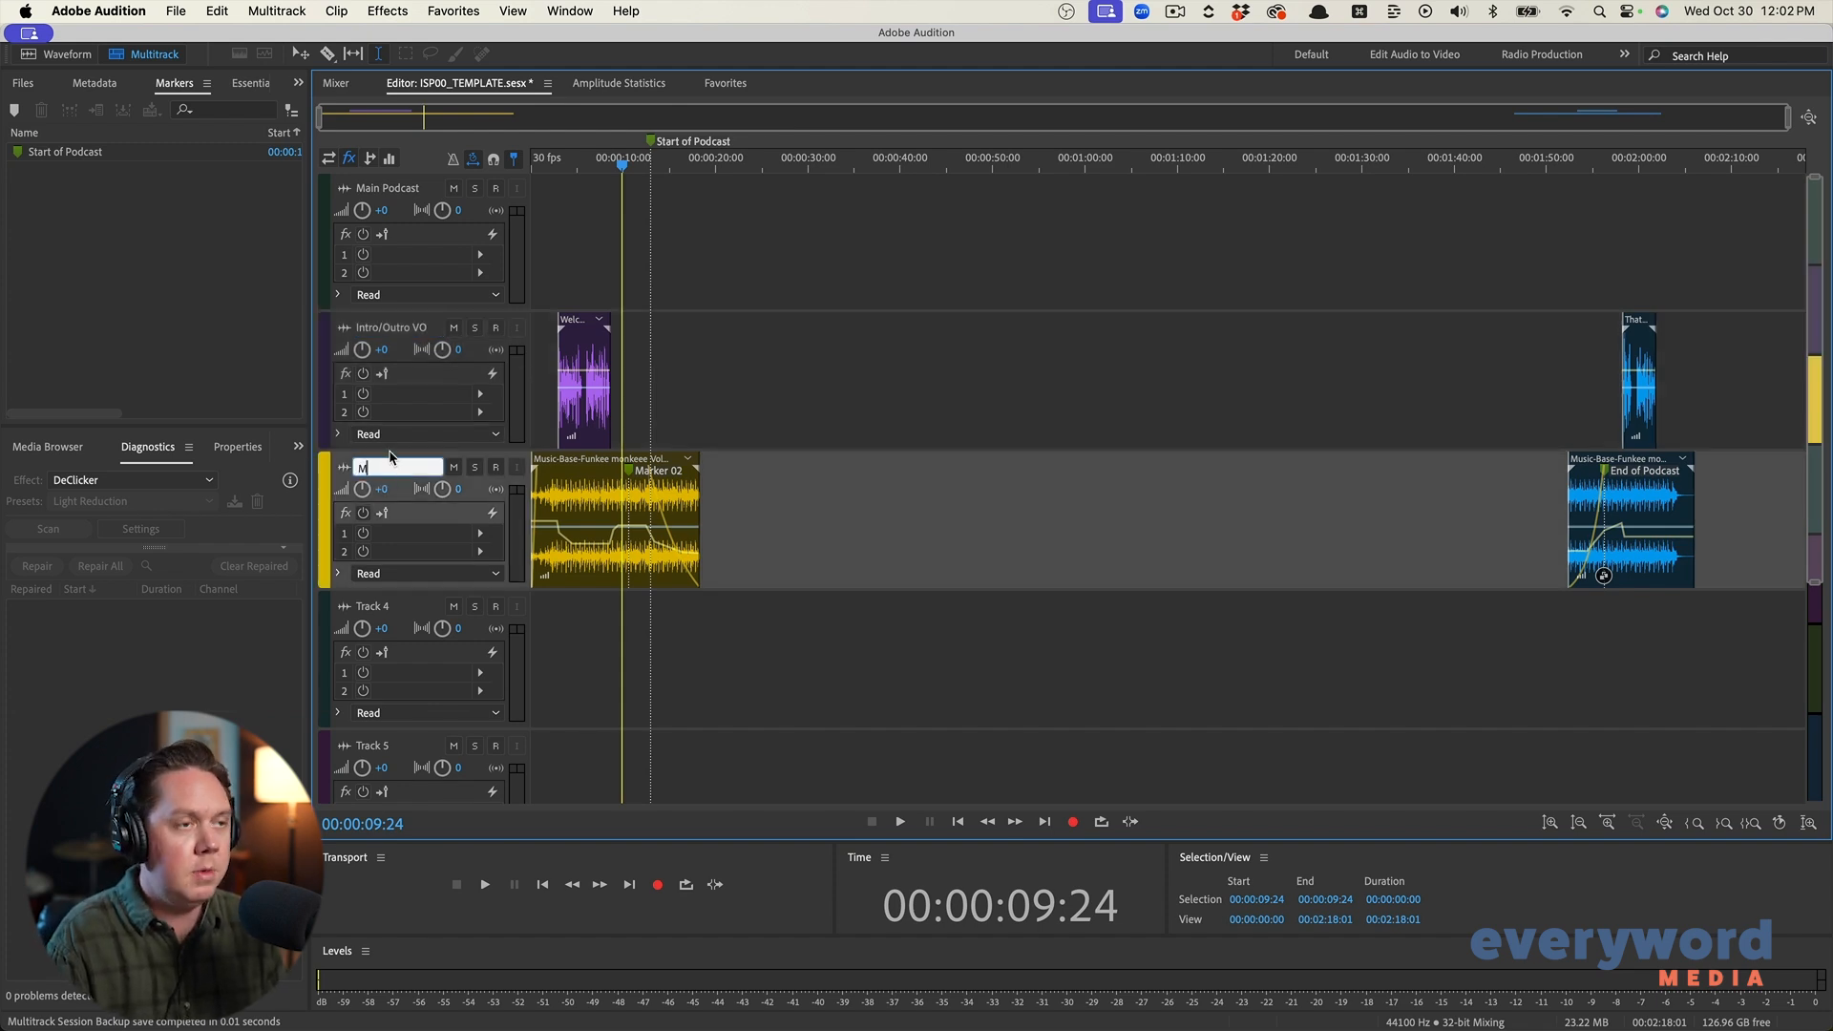
text(usic)
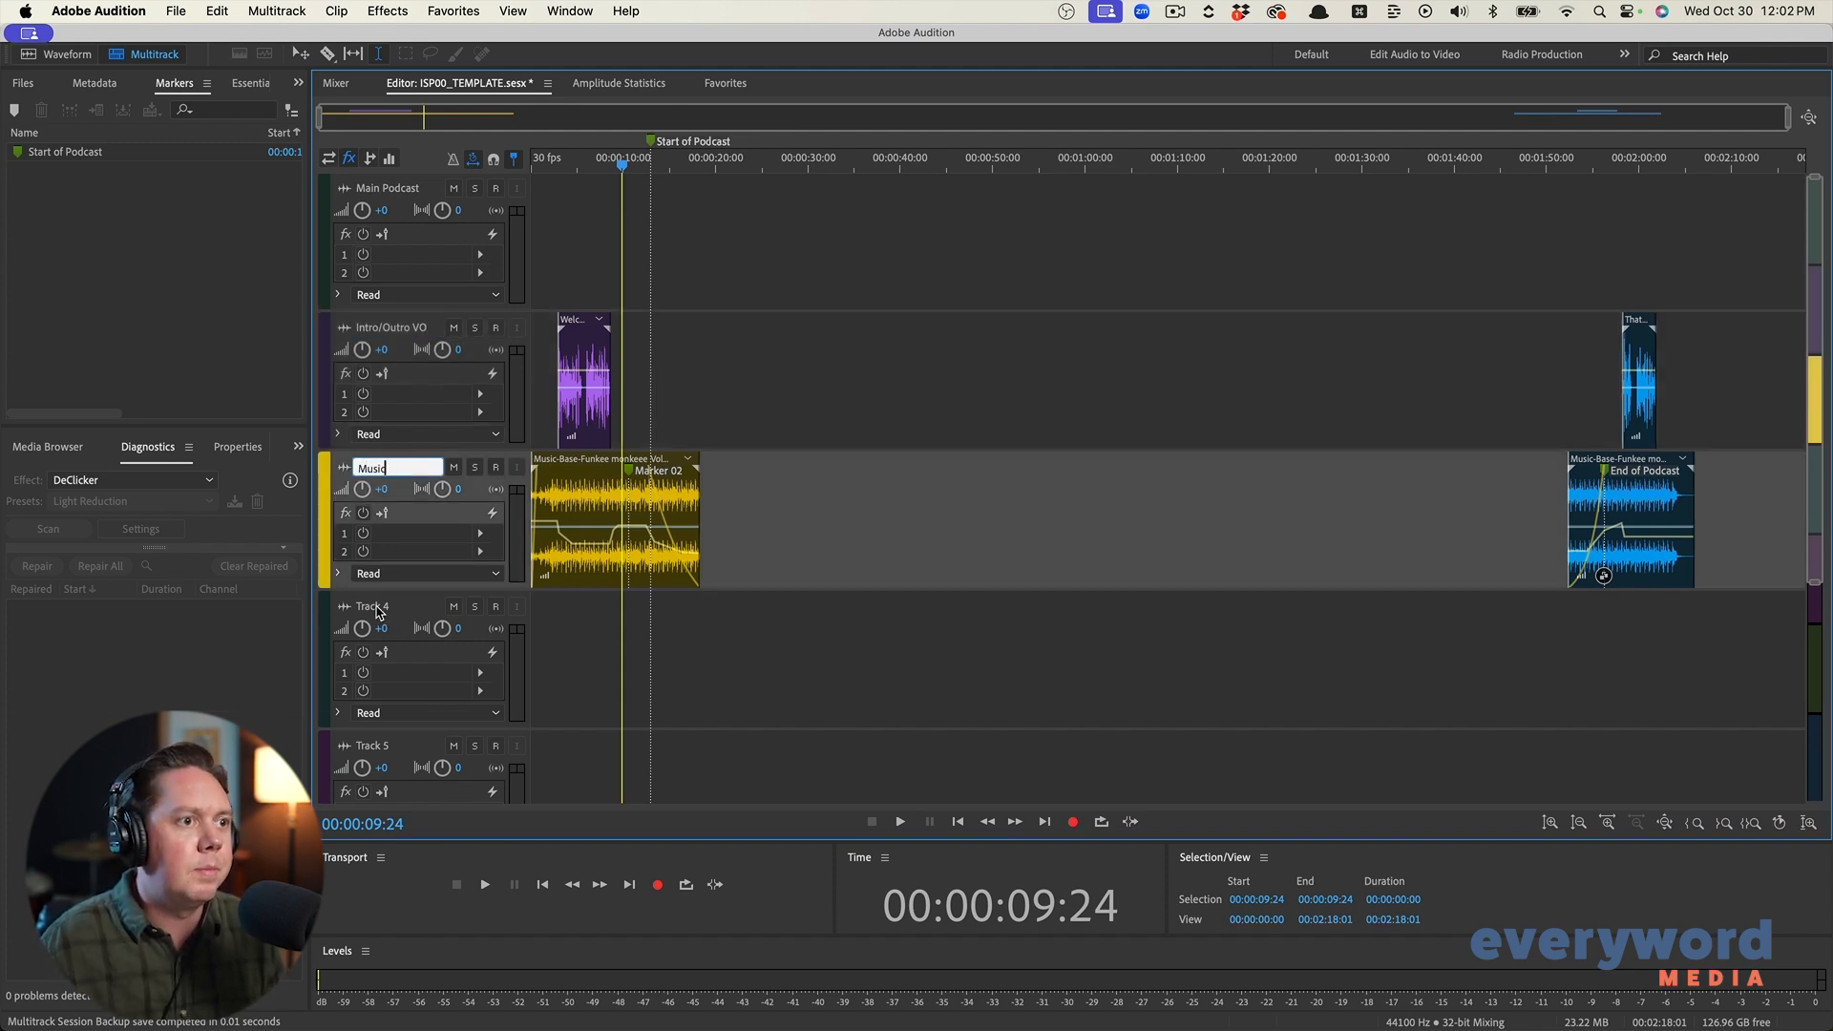
double_click(377, 608)
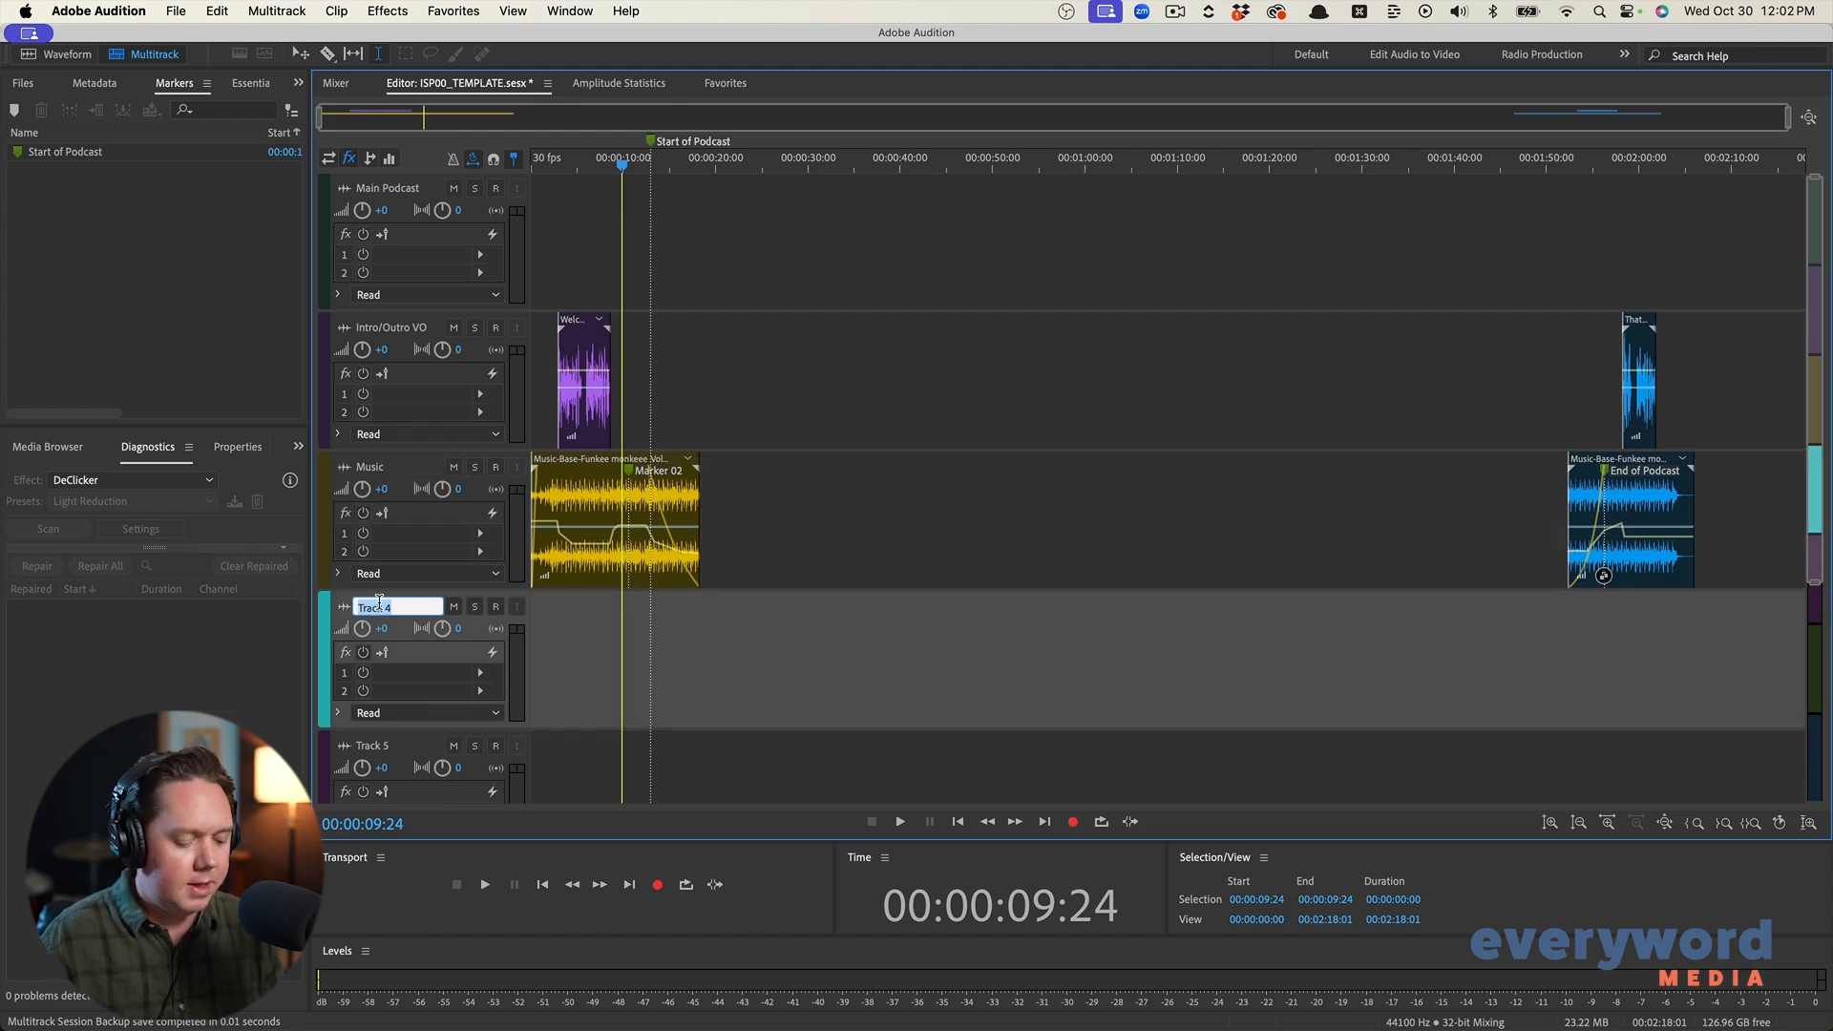
text(Ads)
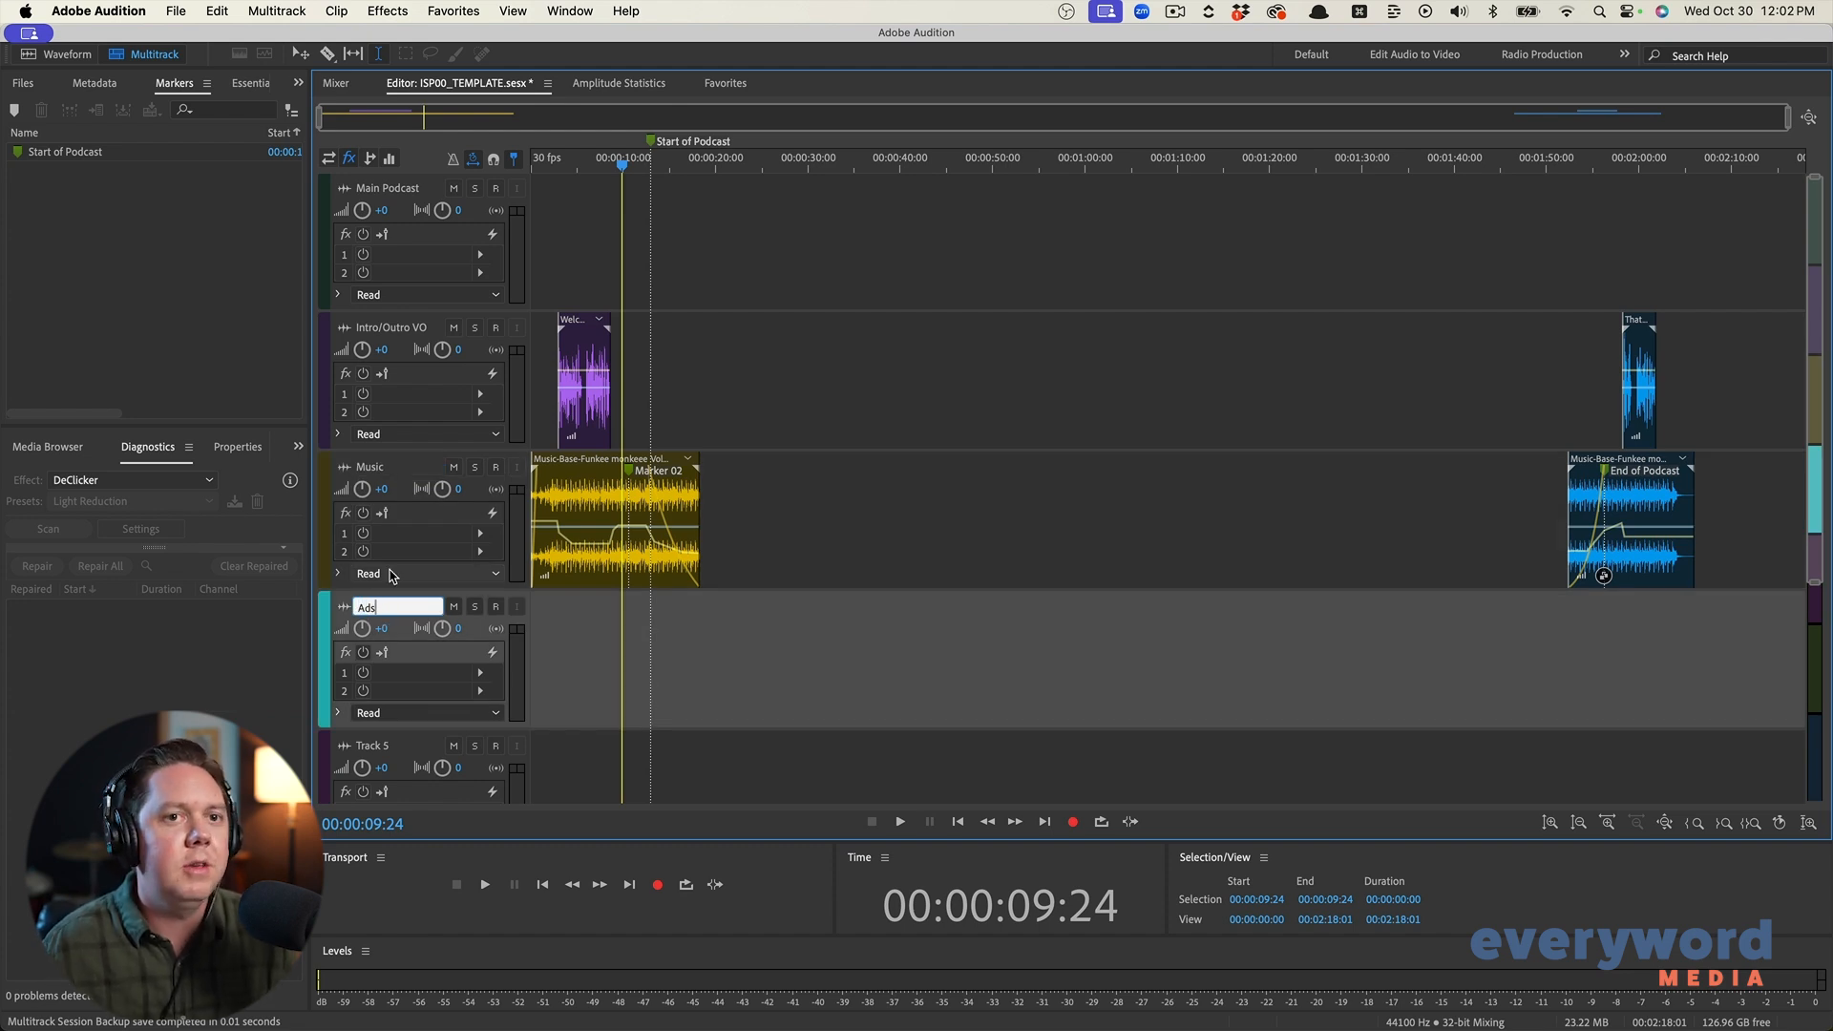
click(1106, 342)
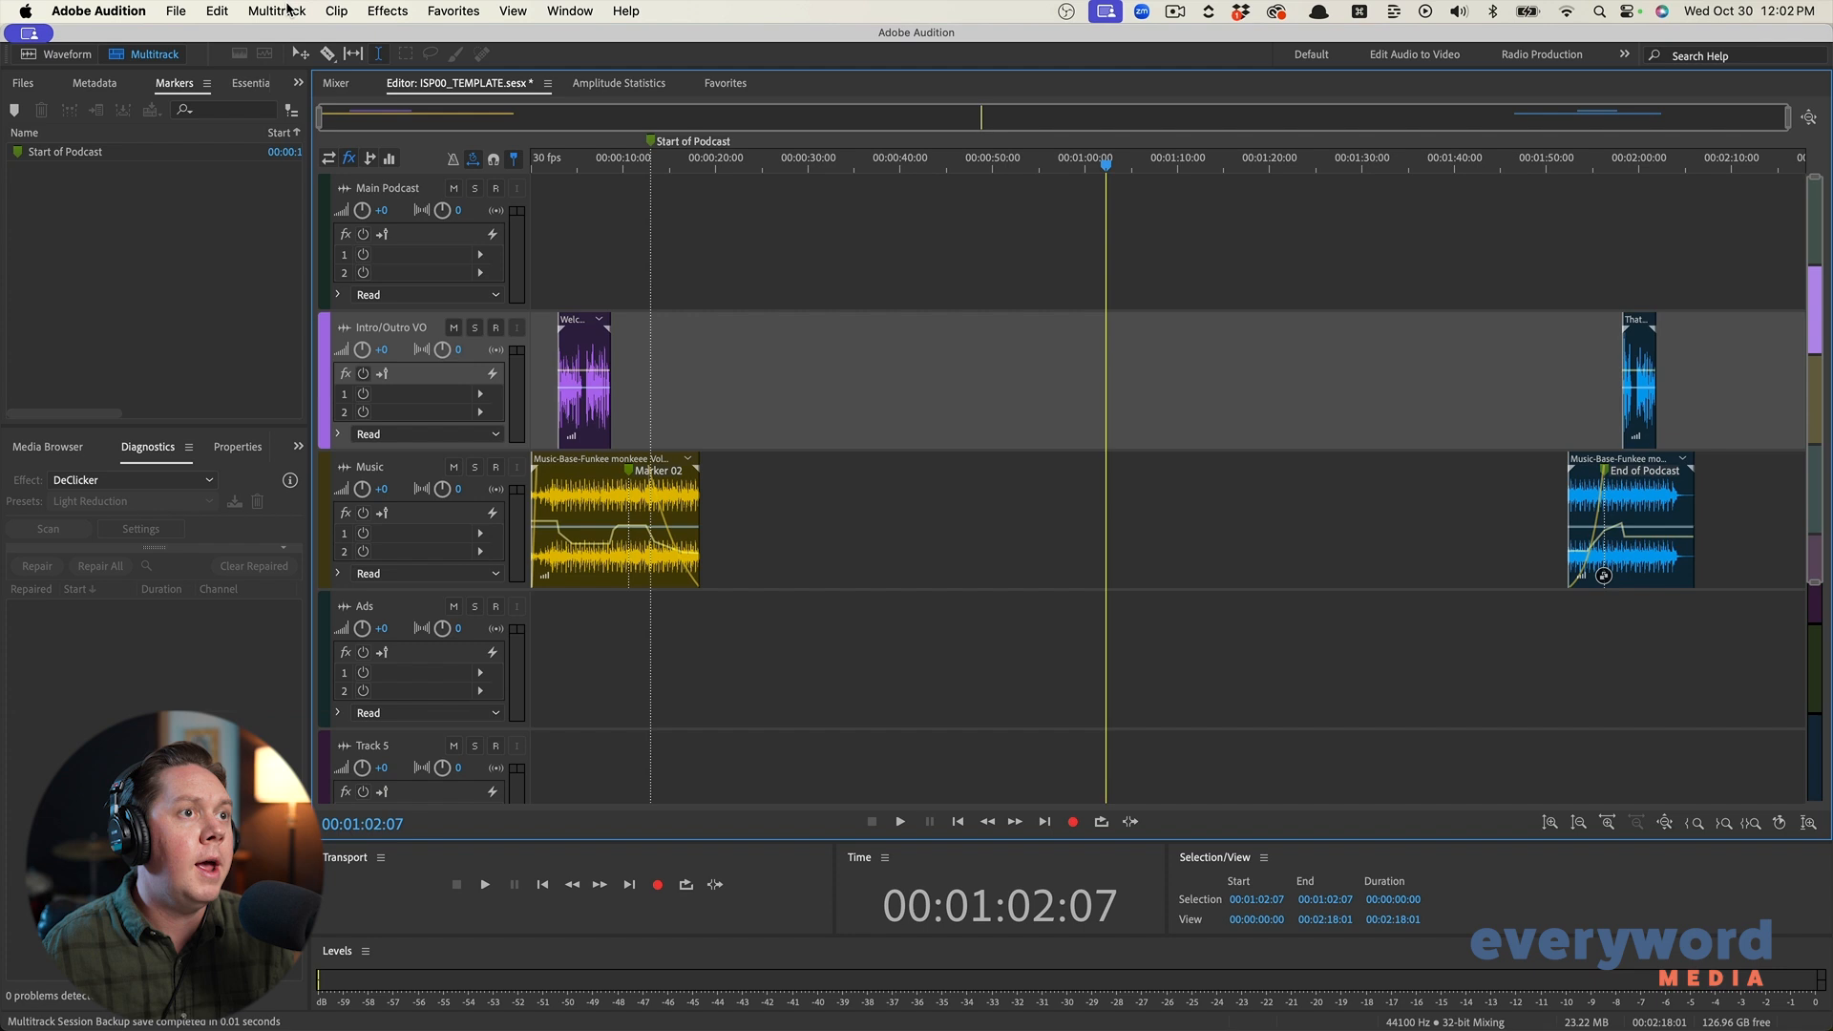
Export the session as a template named Inspiration Station Podcast, including markers and other metadata
click(180, 10)
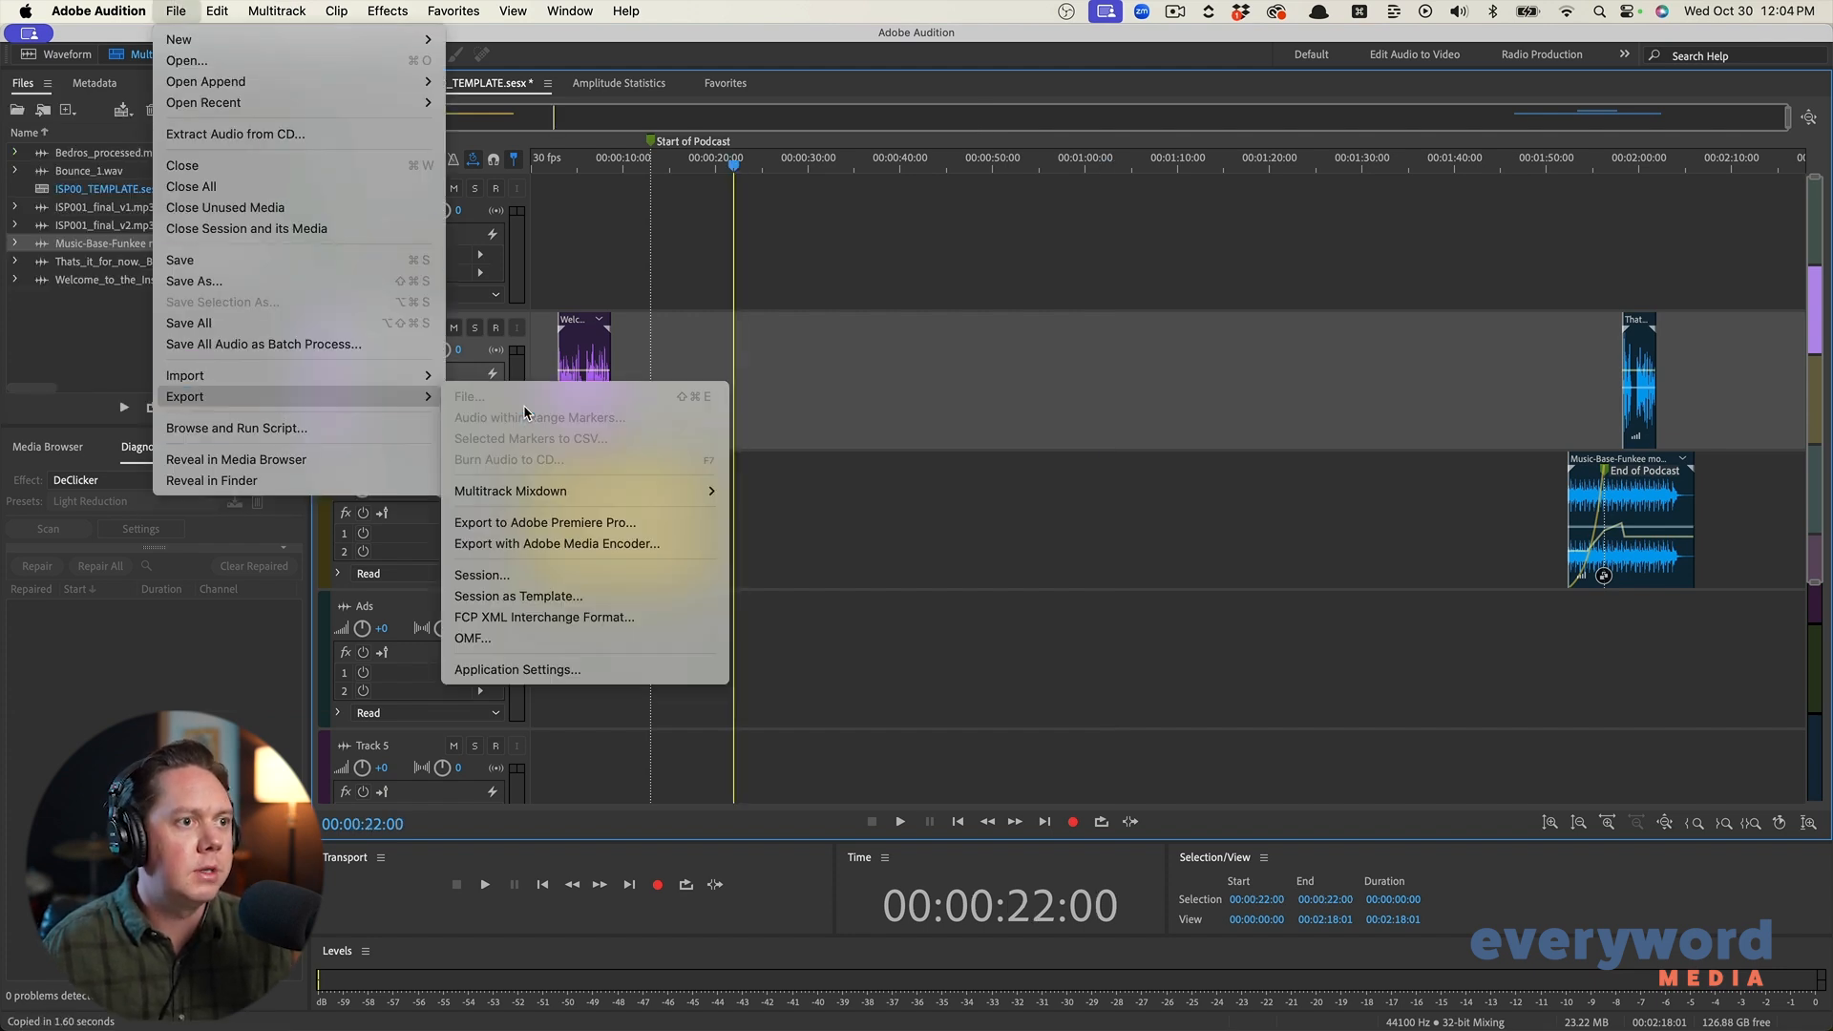
click(540, 595)
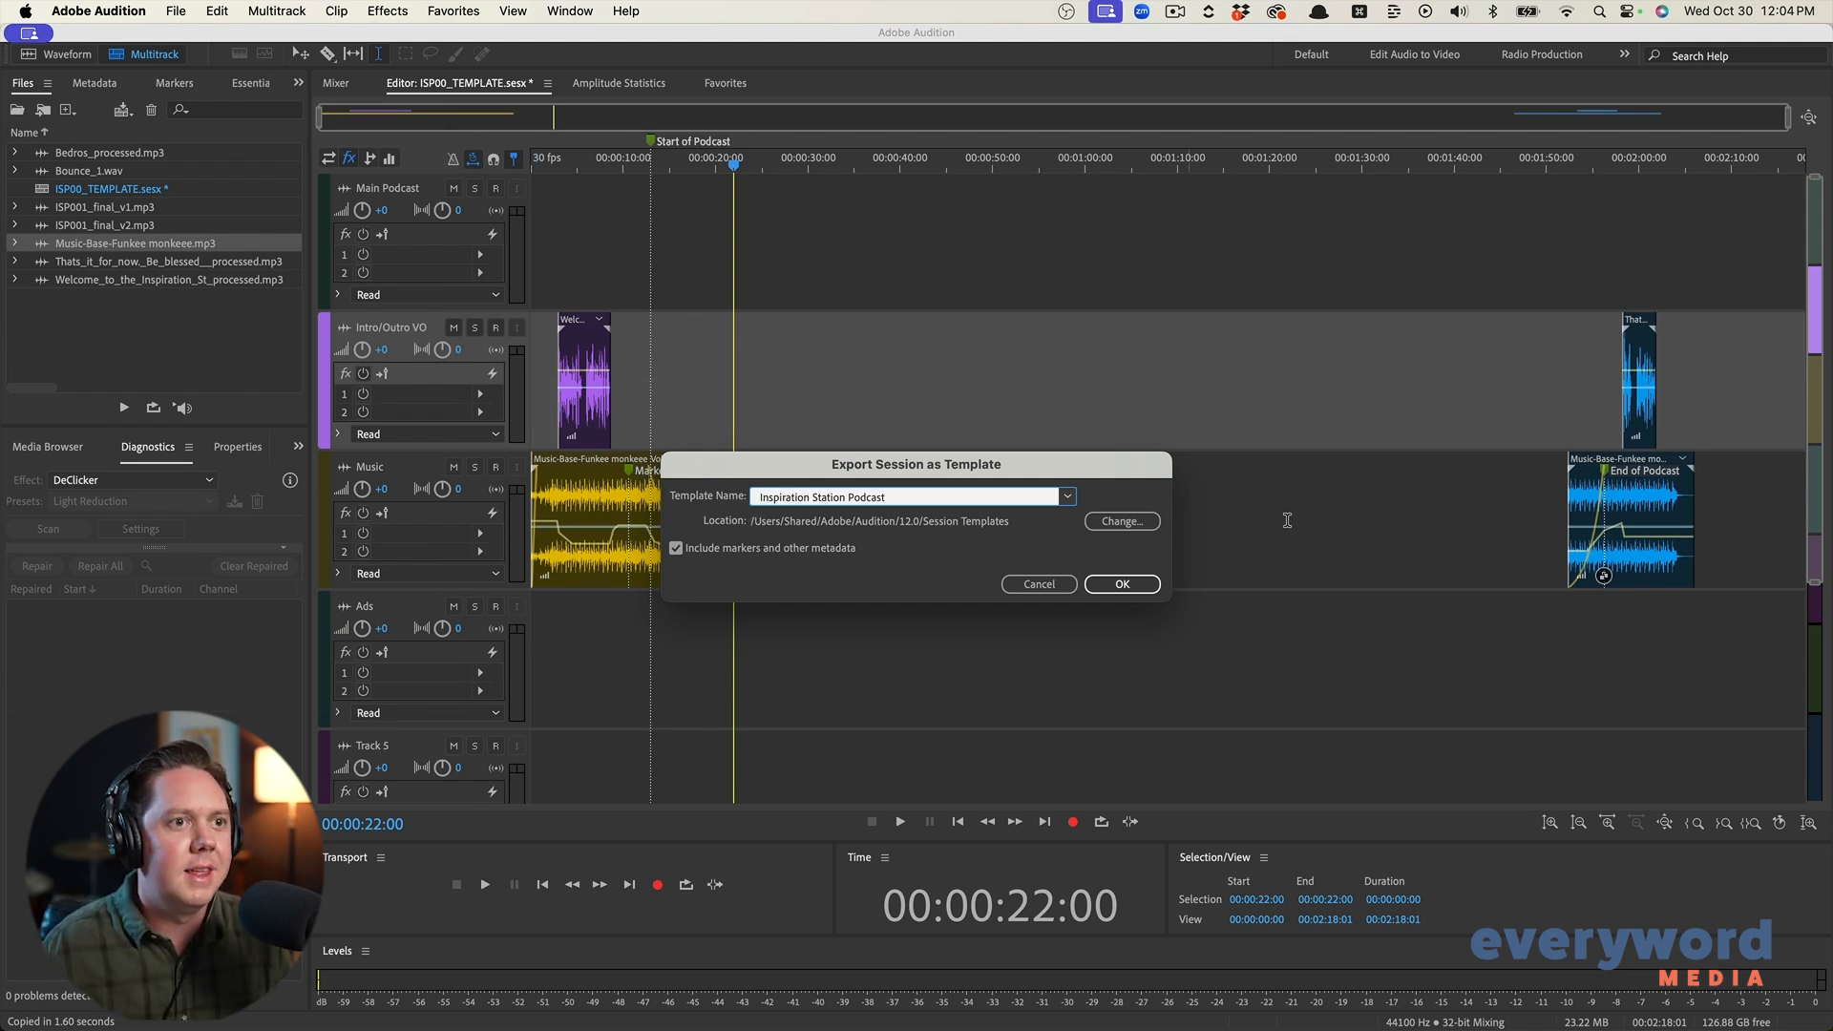
click(1119, 585)
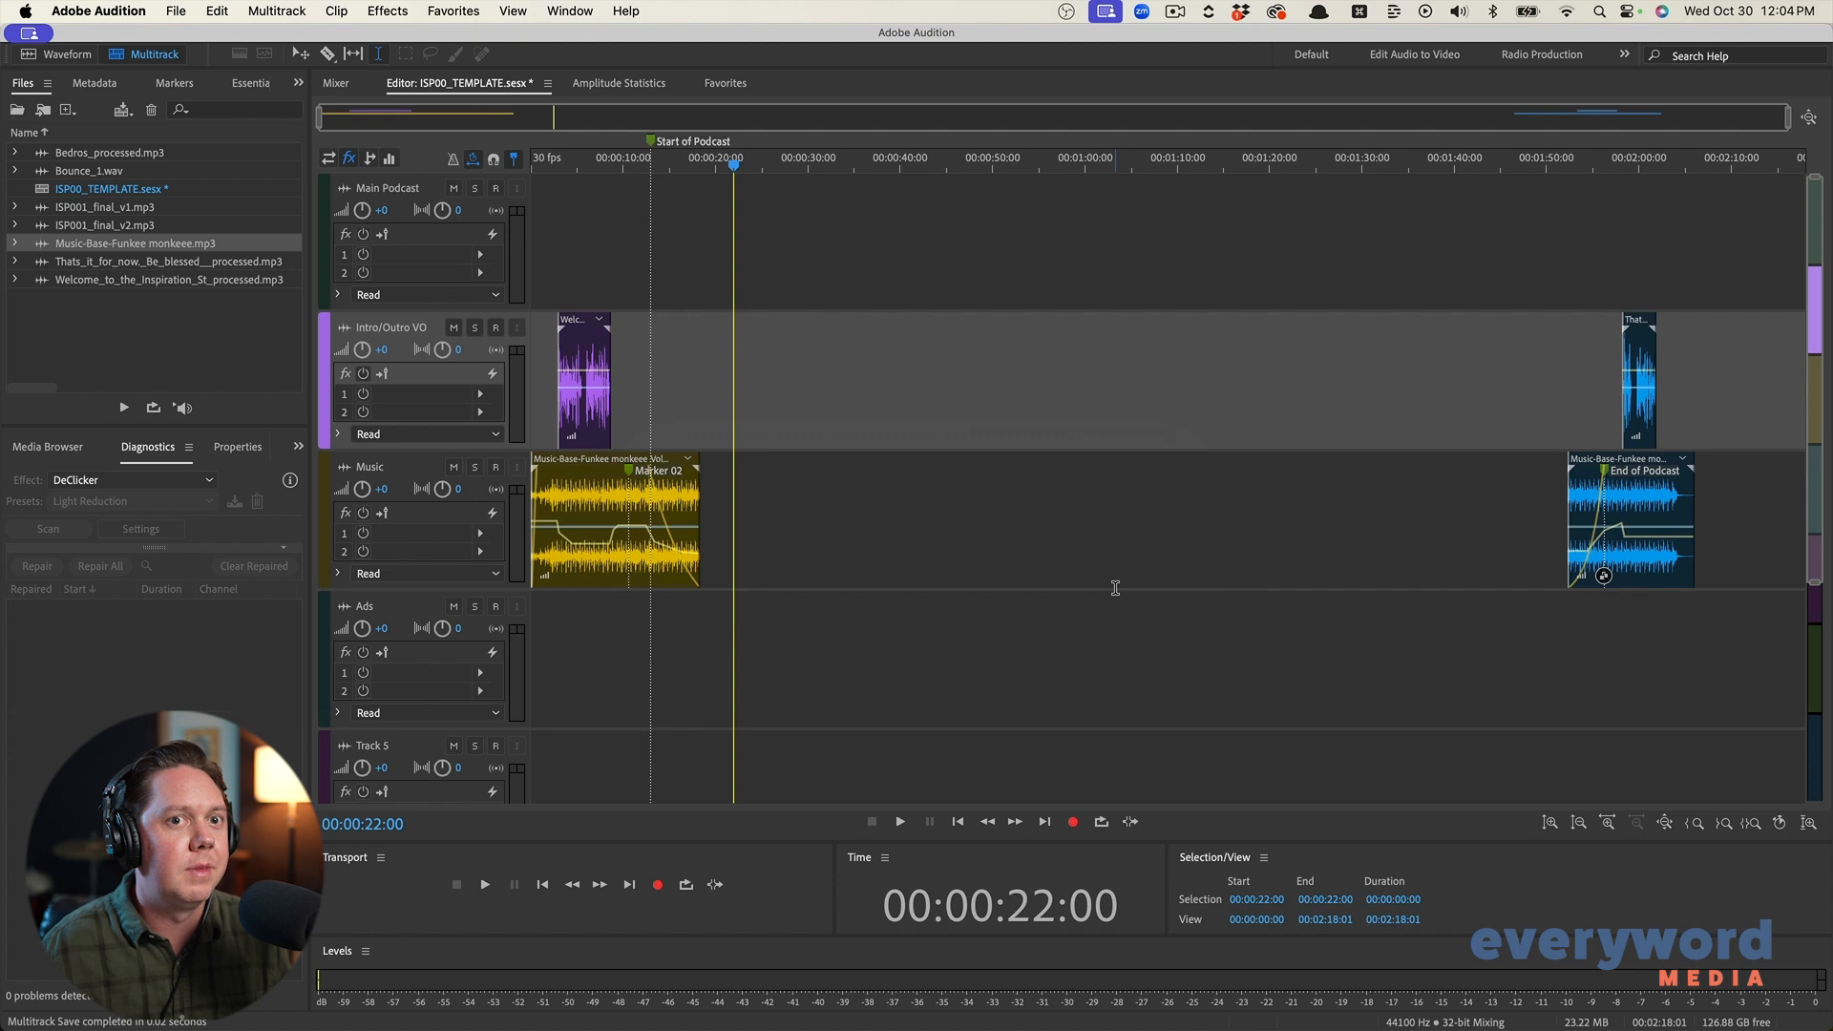
click(1086, 542)
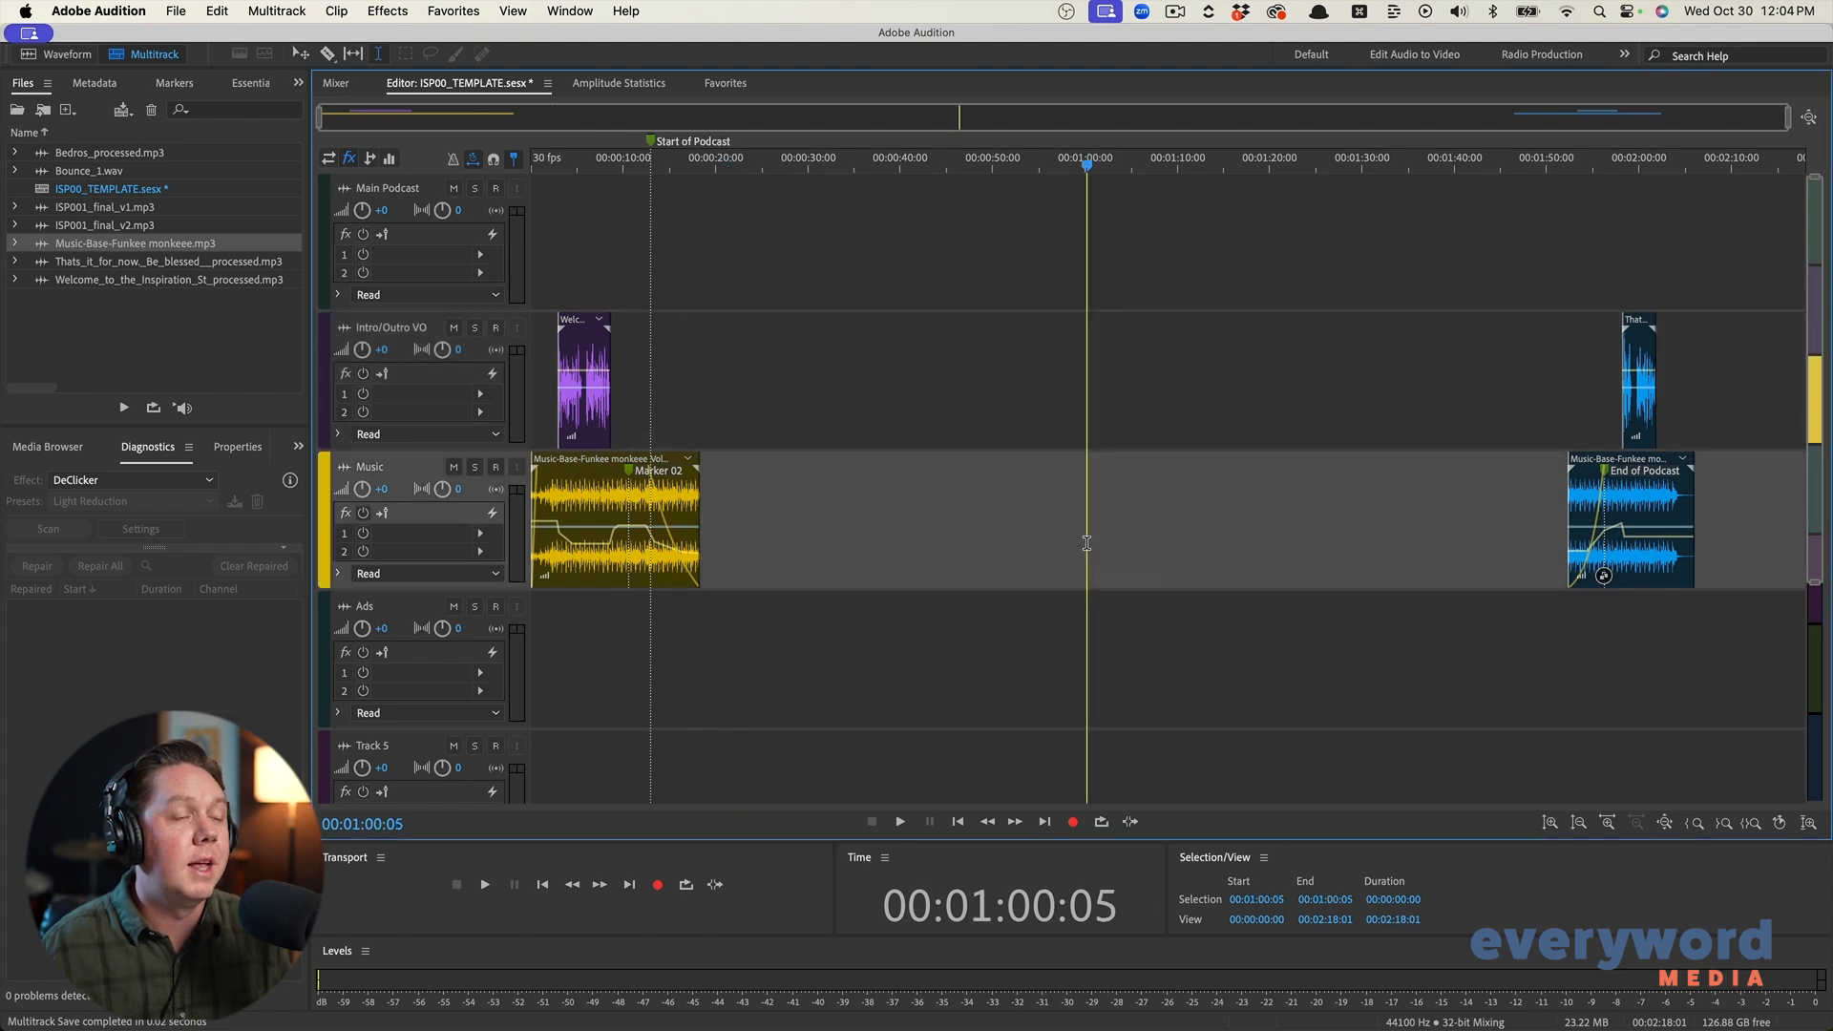
Close all open files, saving the changes to ISP00_TEMPLATE.sesx
click(72, 216)
key(super+a)
right_click(96, 215)
click(165, 312)
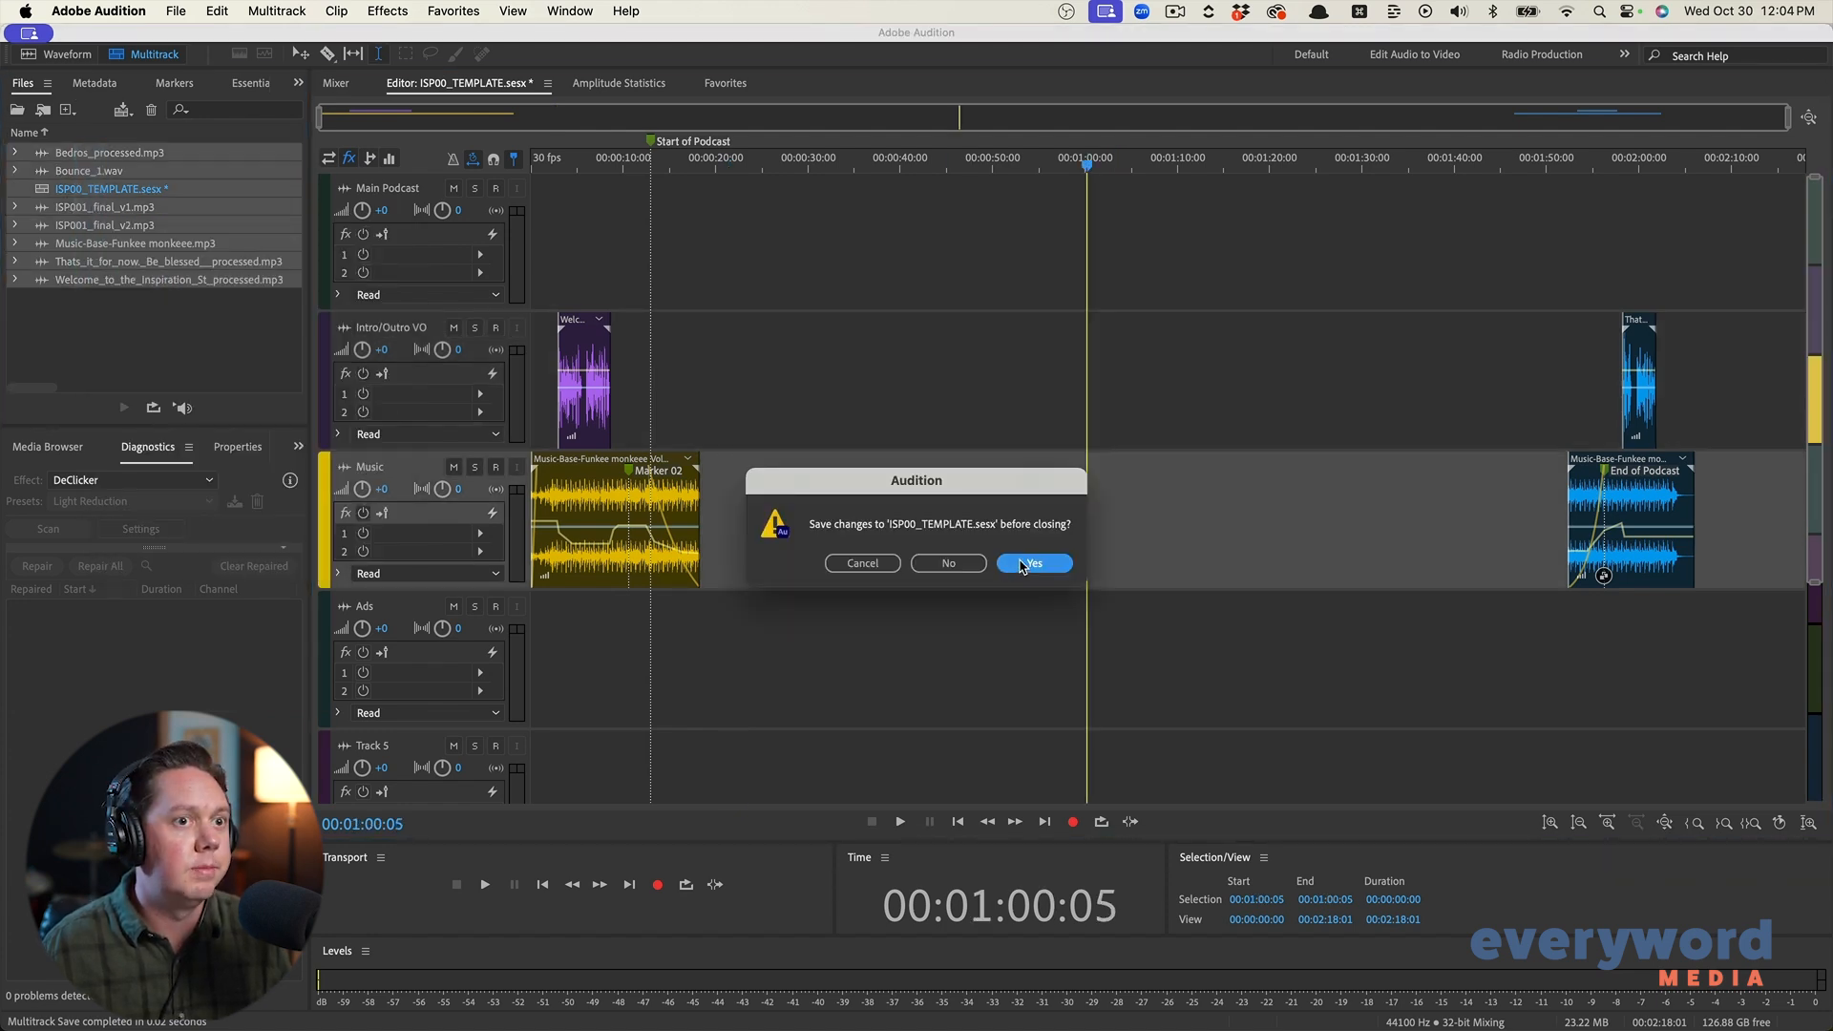
click(1020, 564)
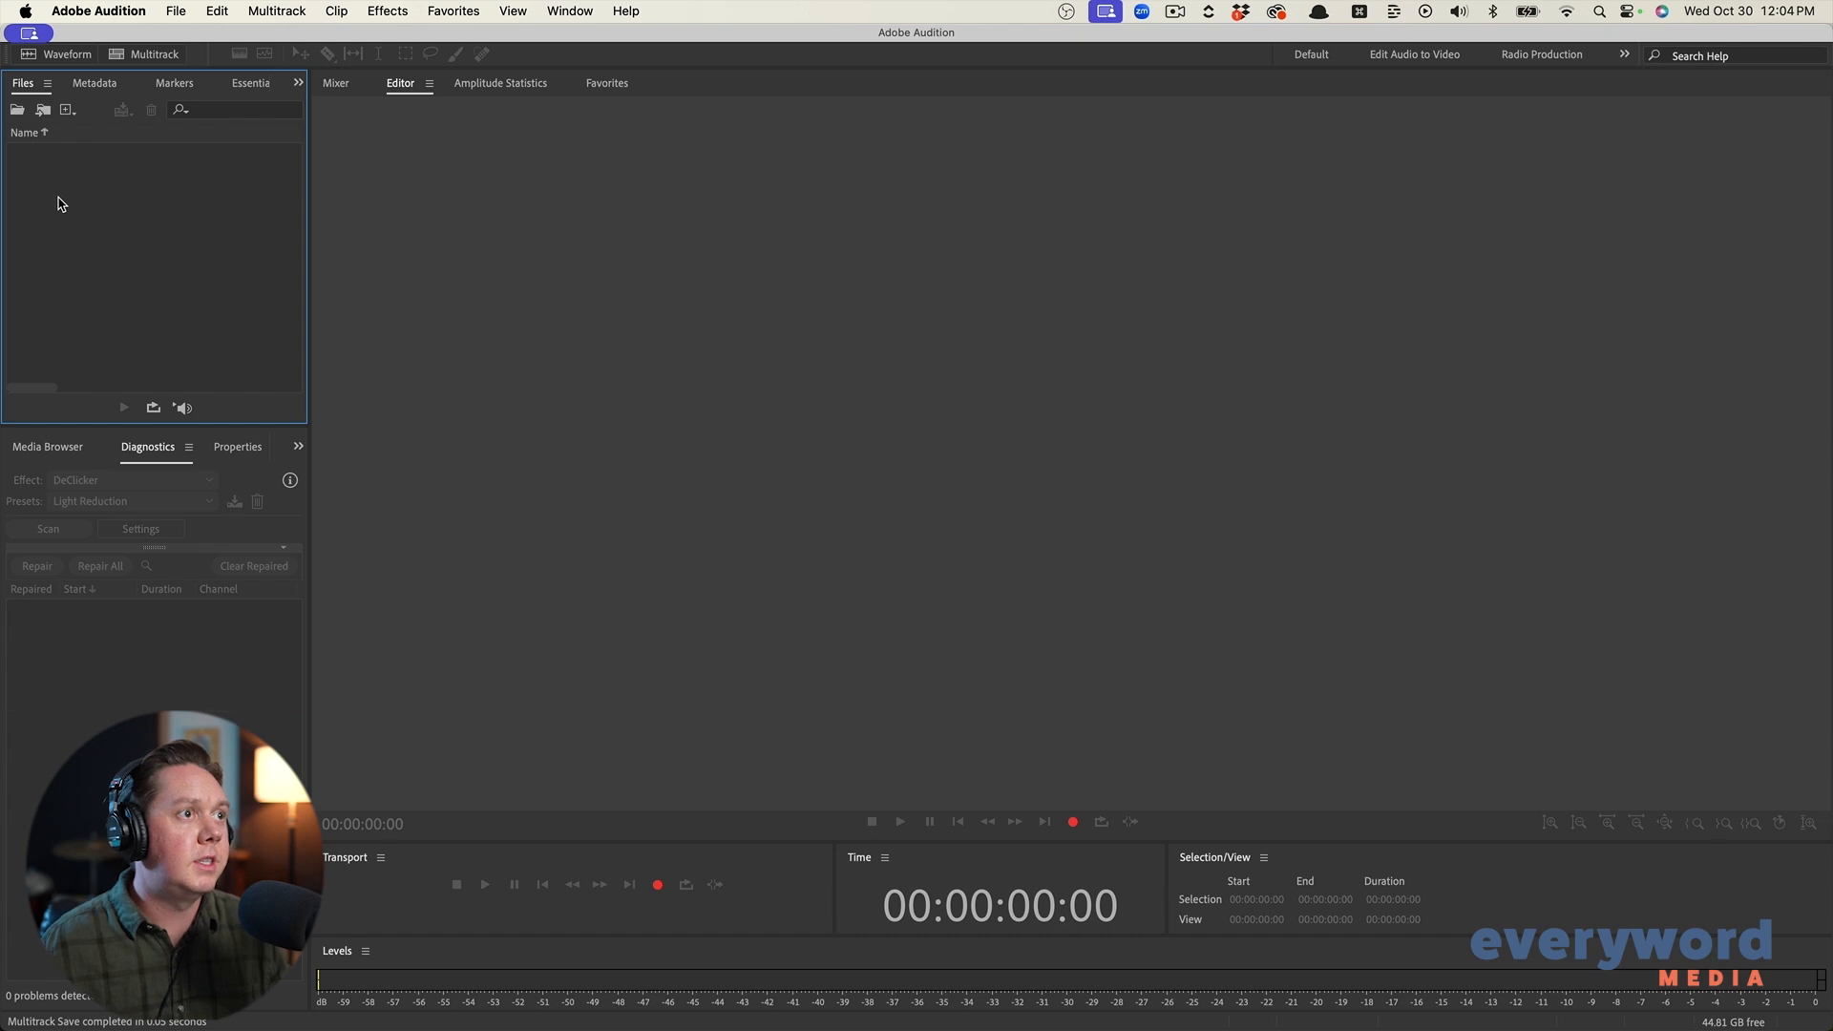
Set up a new multitrack session named ISP002 based on the Inspiration Station Podcast template
key(super+n)
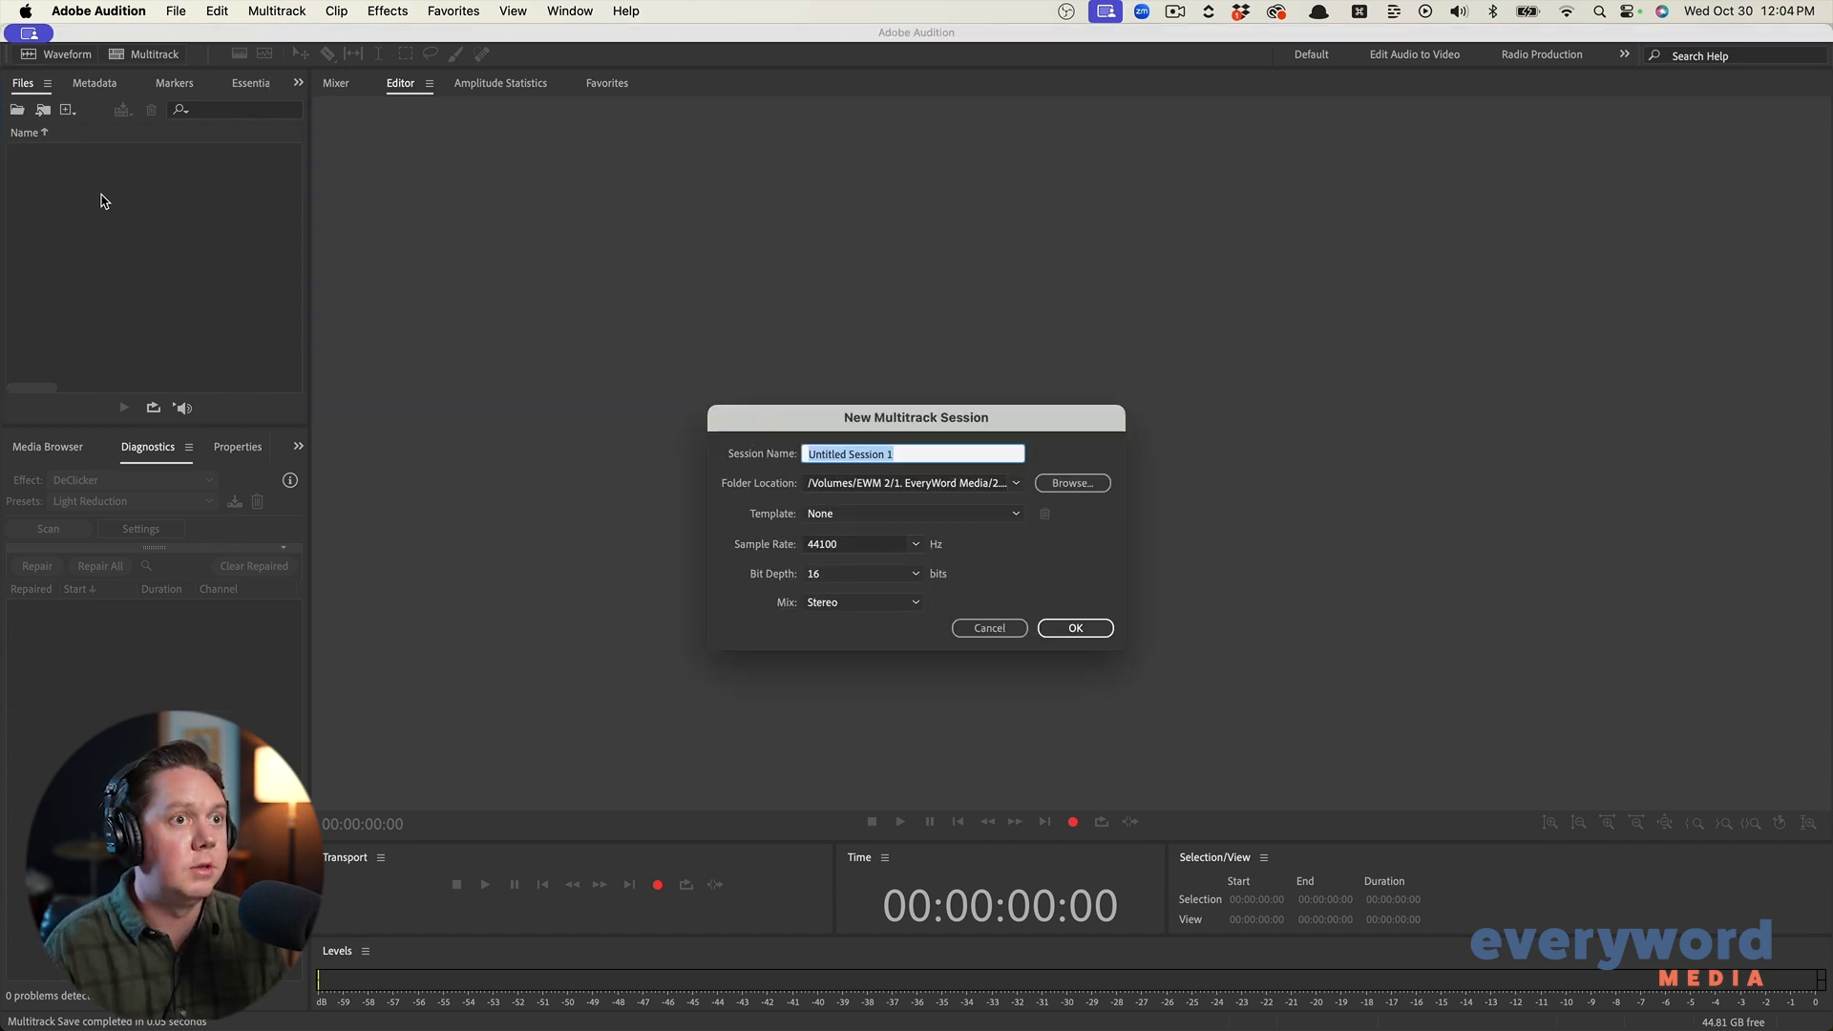
key(BackSpace)
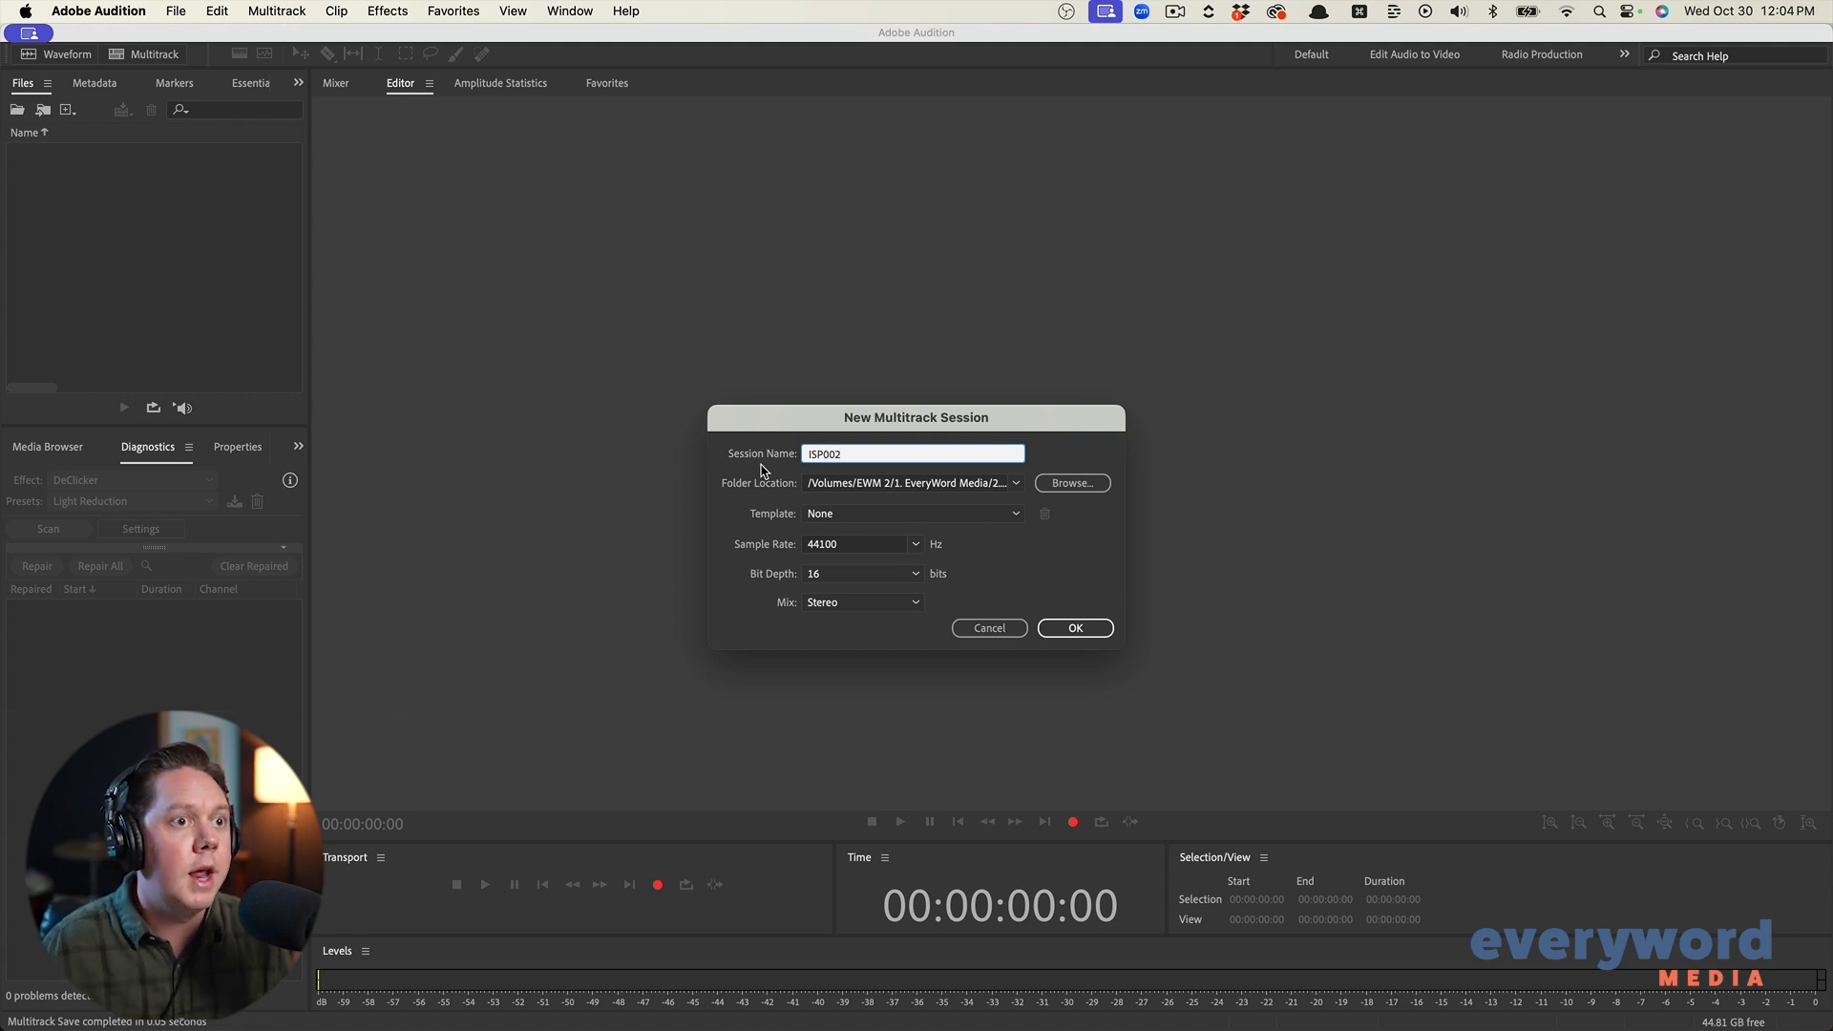
click(888, 514)
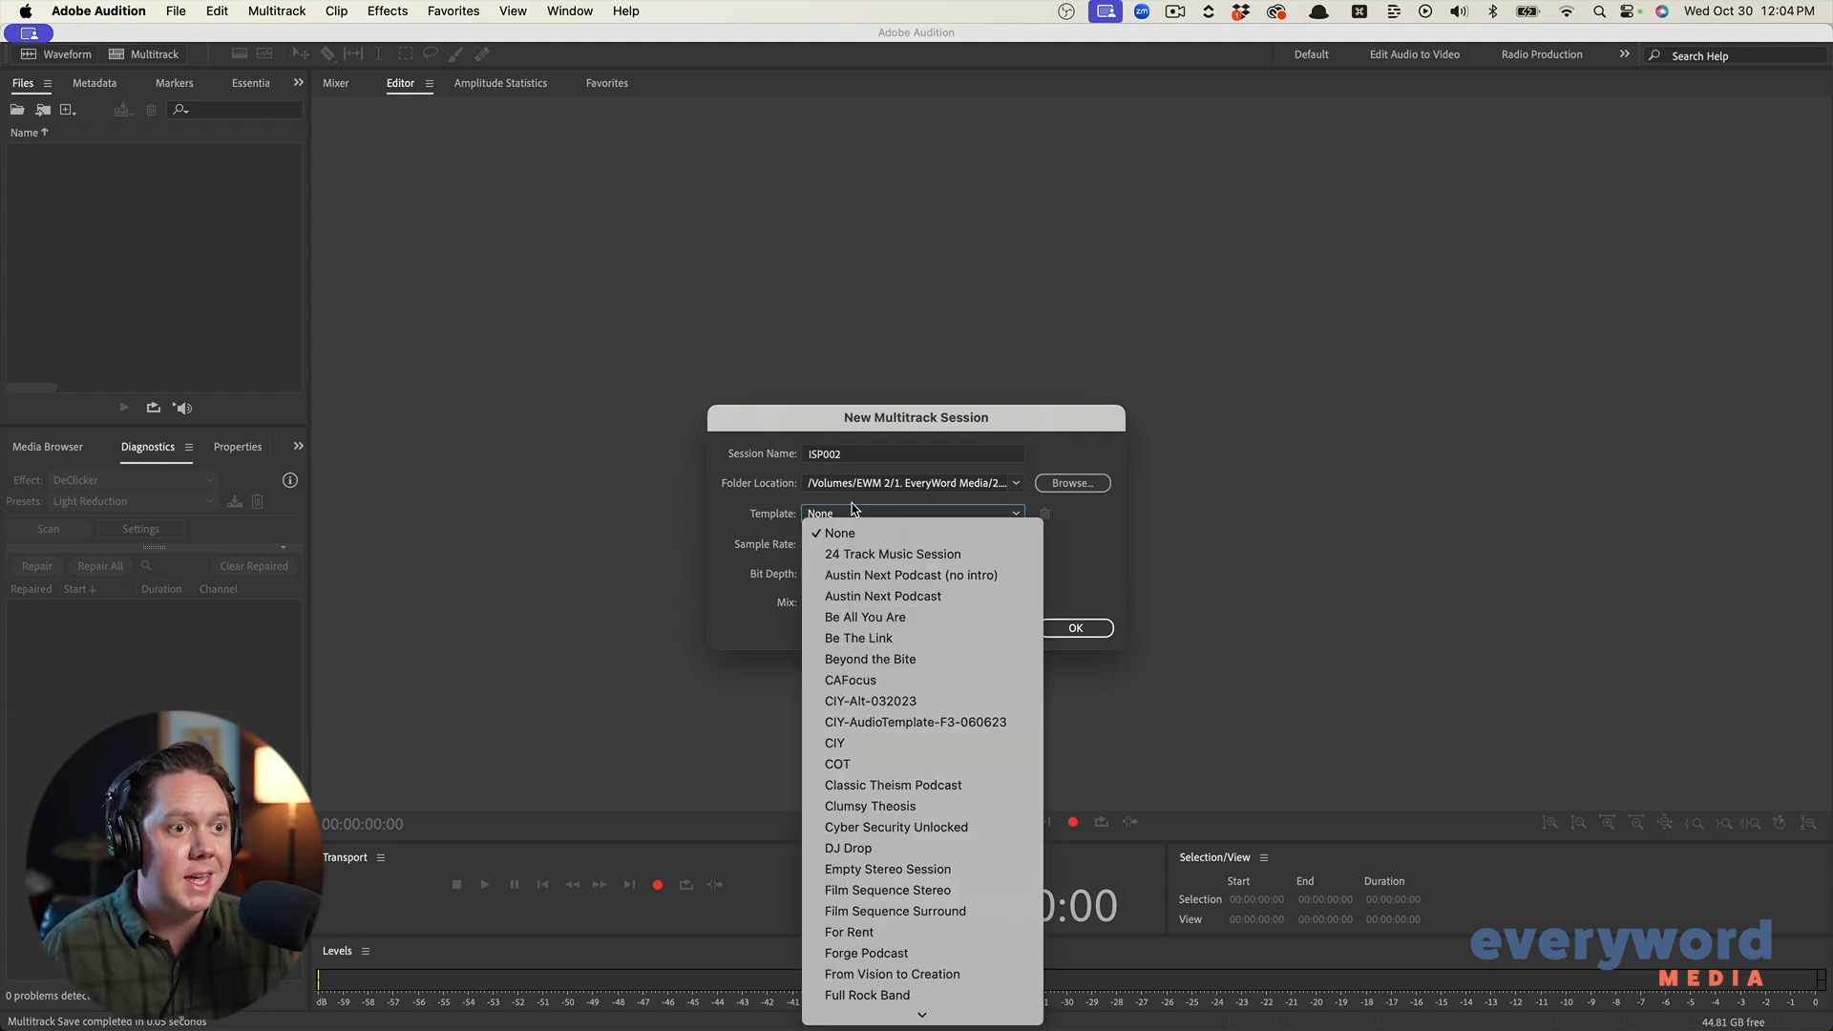
scroll(895, 658, down, 1)
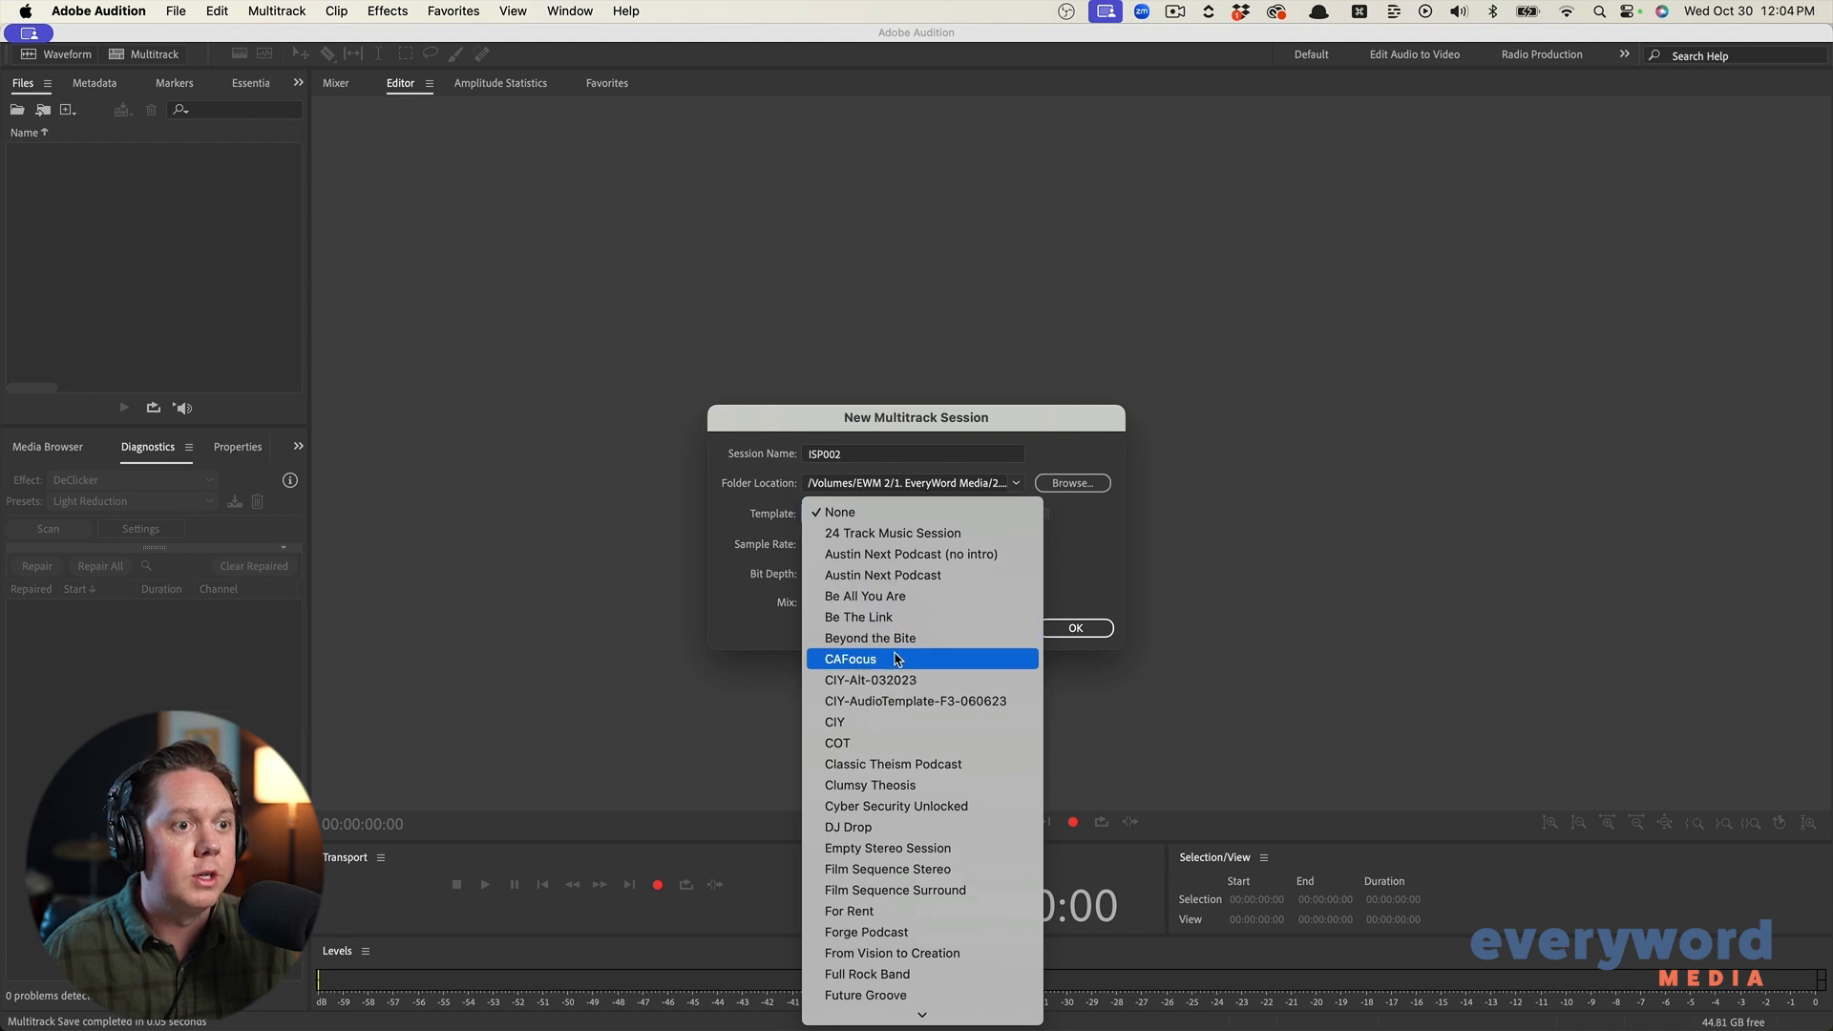
scroll(895, 659, down, 10)
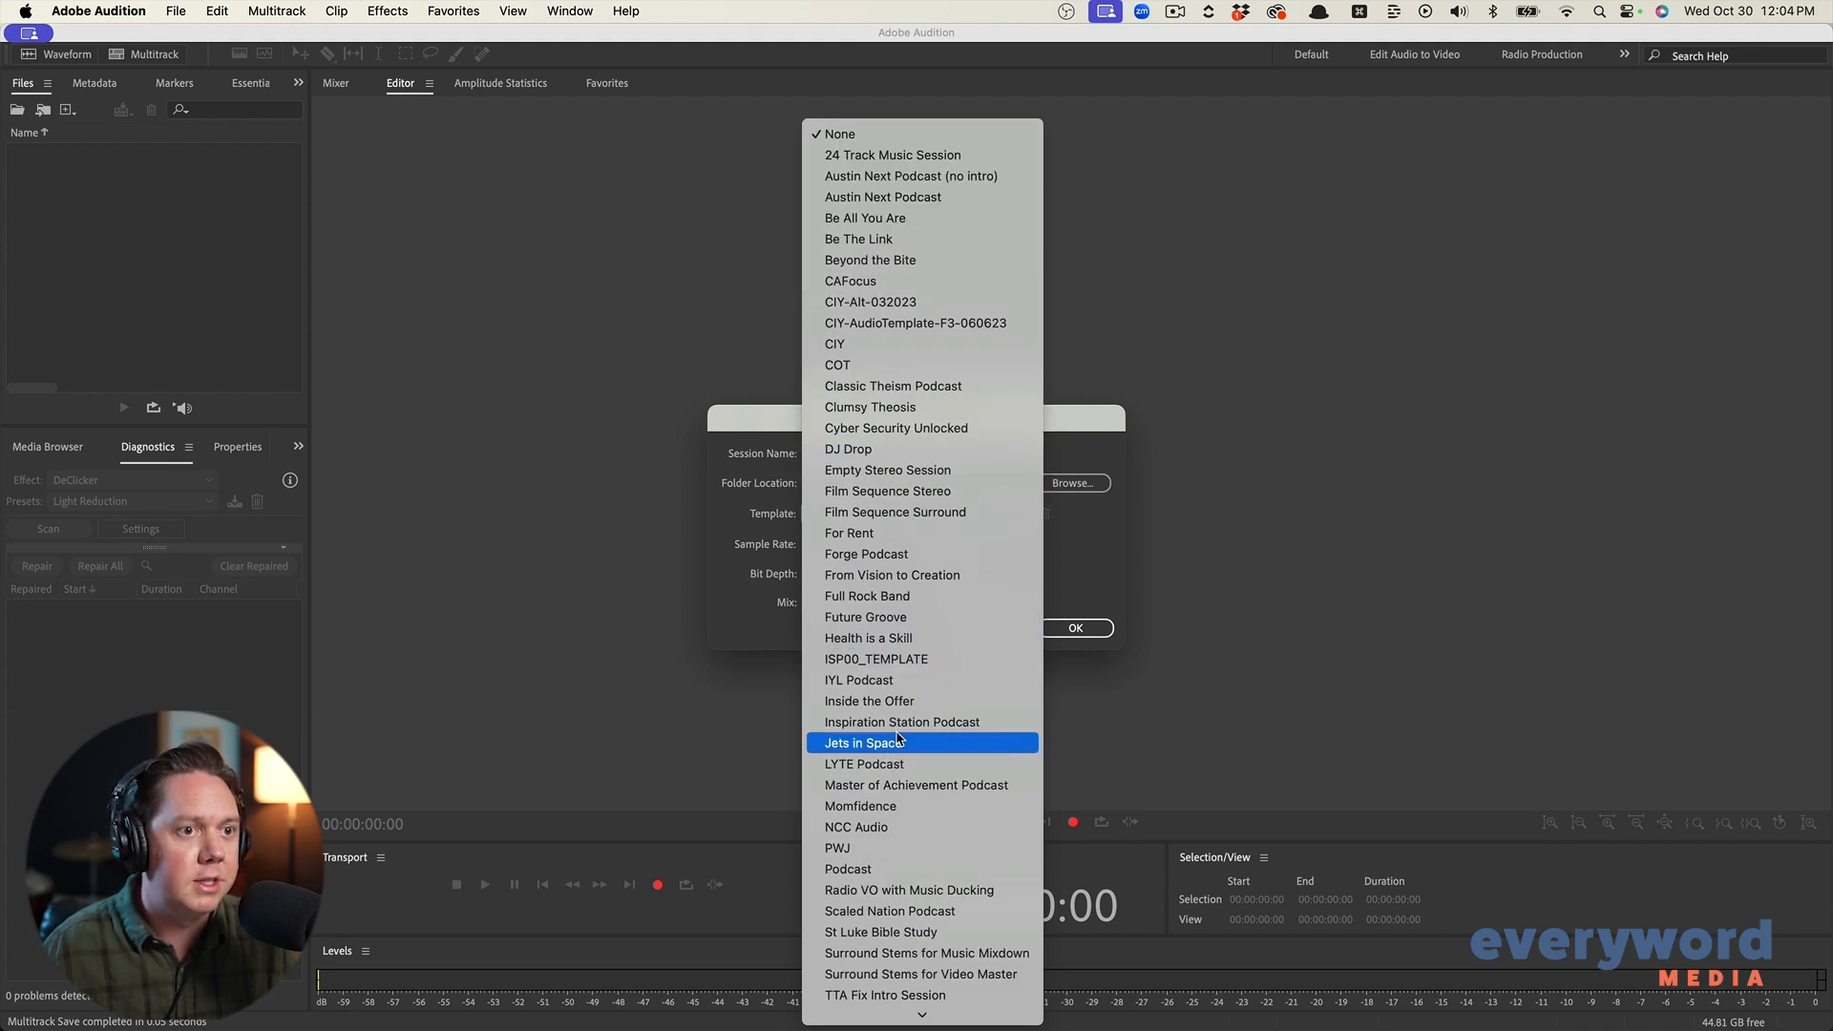
click(897, 721)
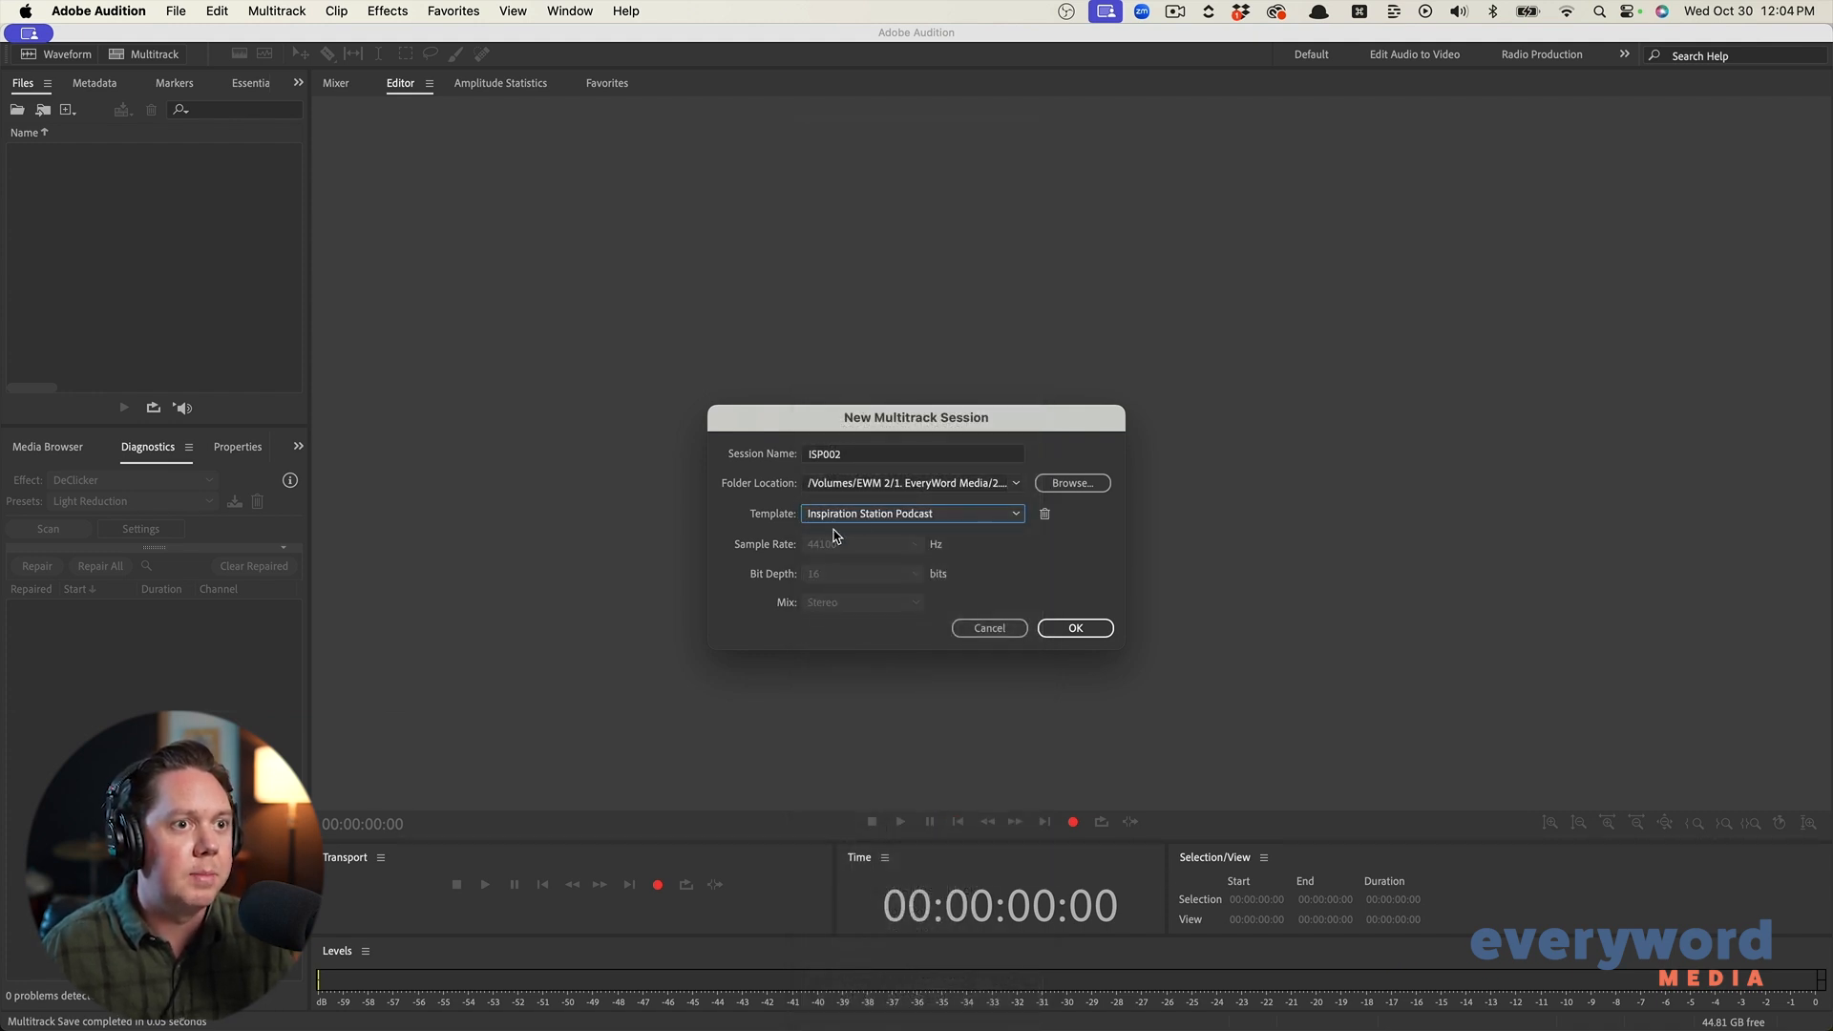
Choose the Ep. 2 folder as the new session's location and create the session
click(1050, 487)
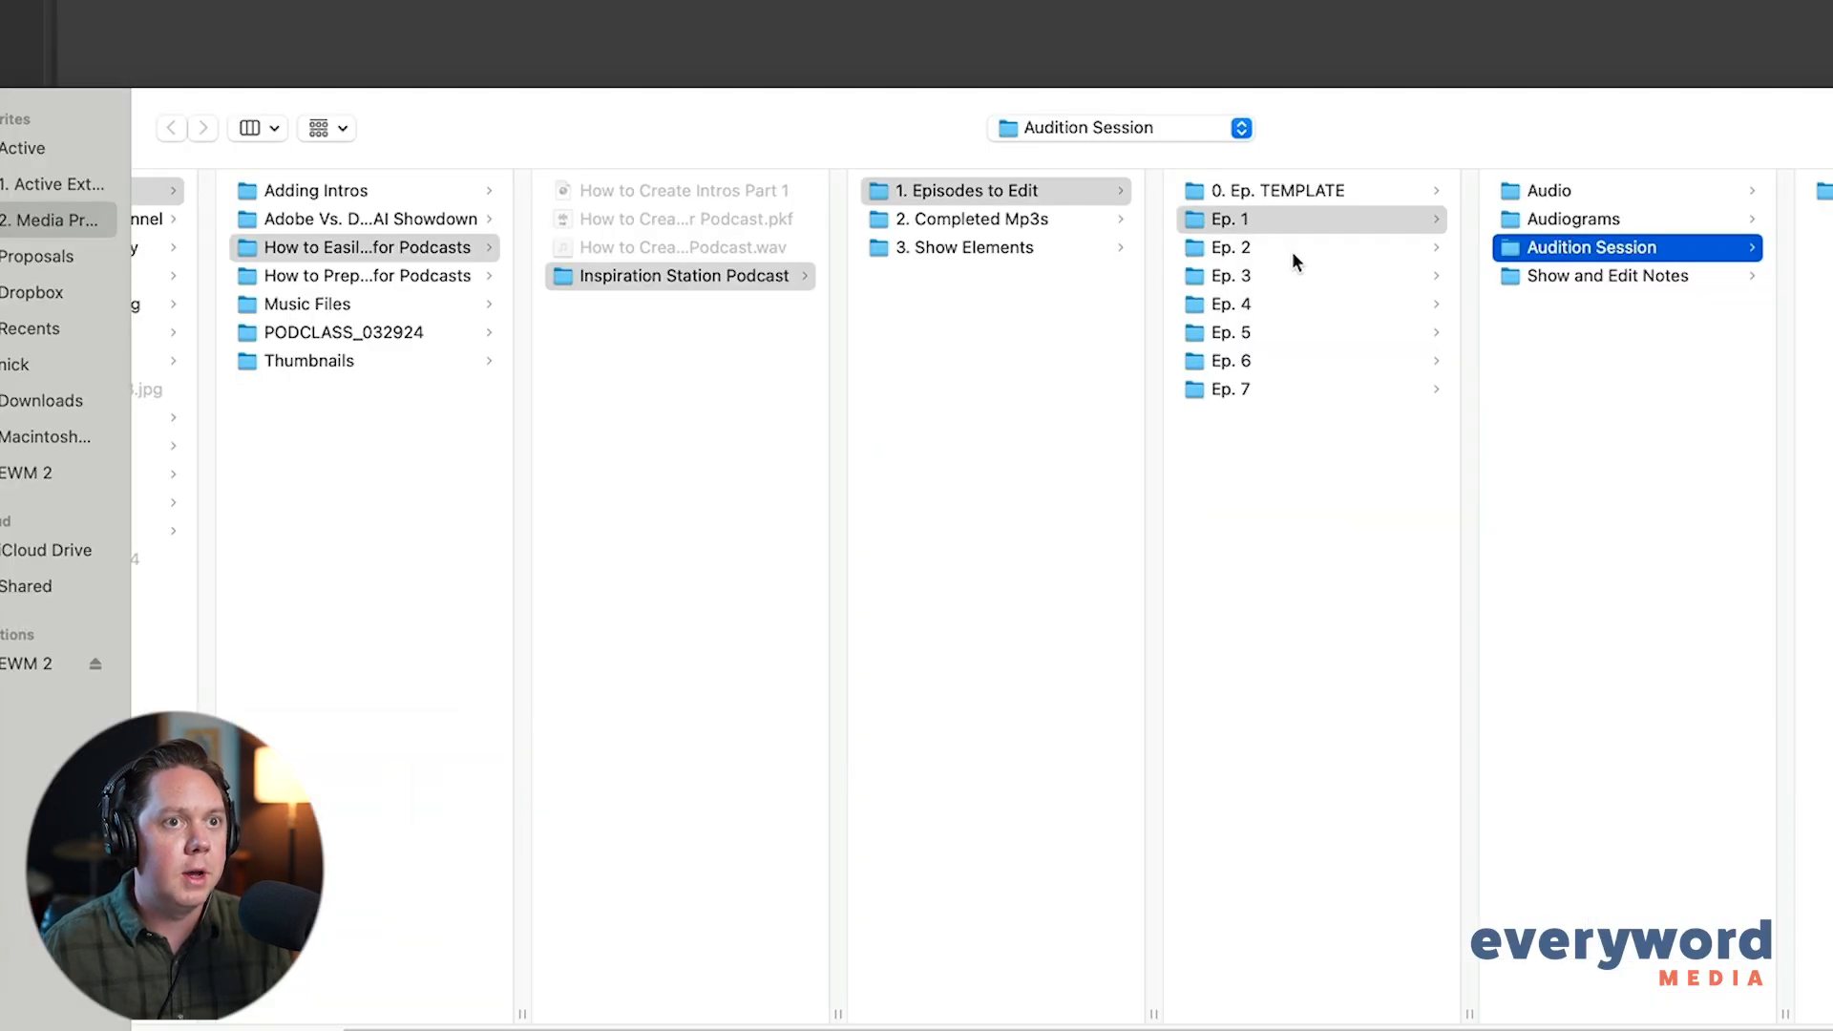
click(1228, 337)
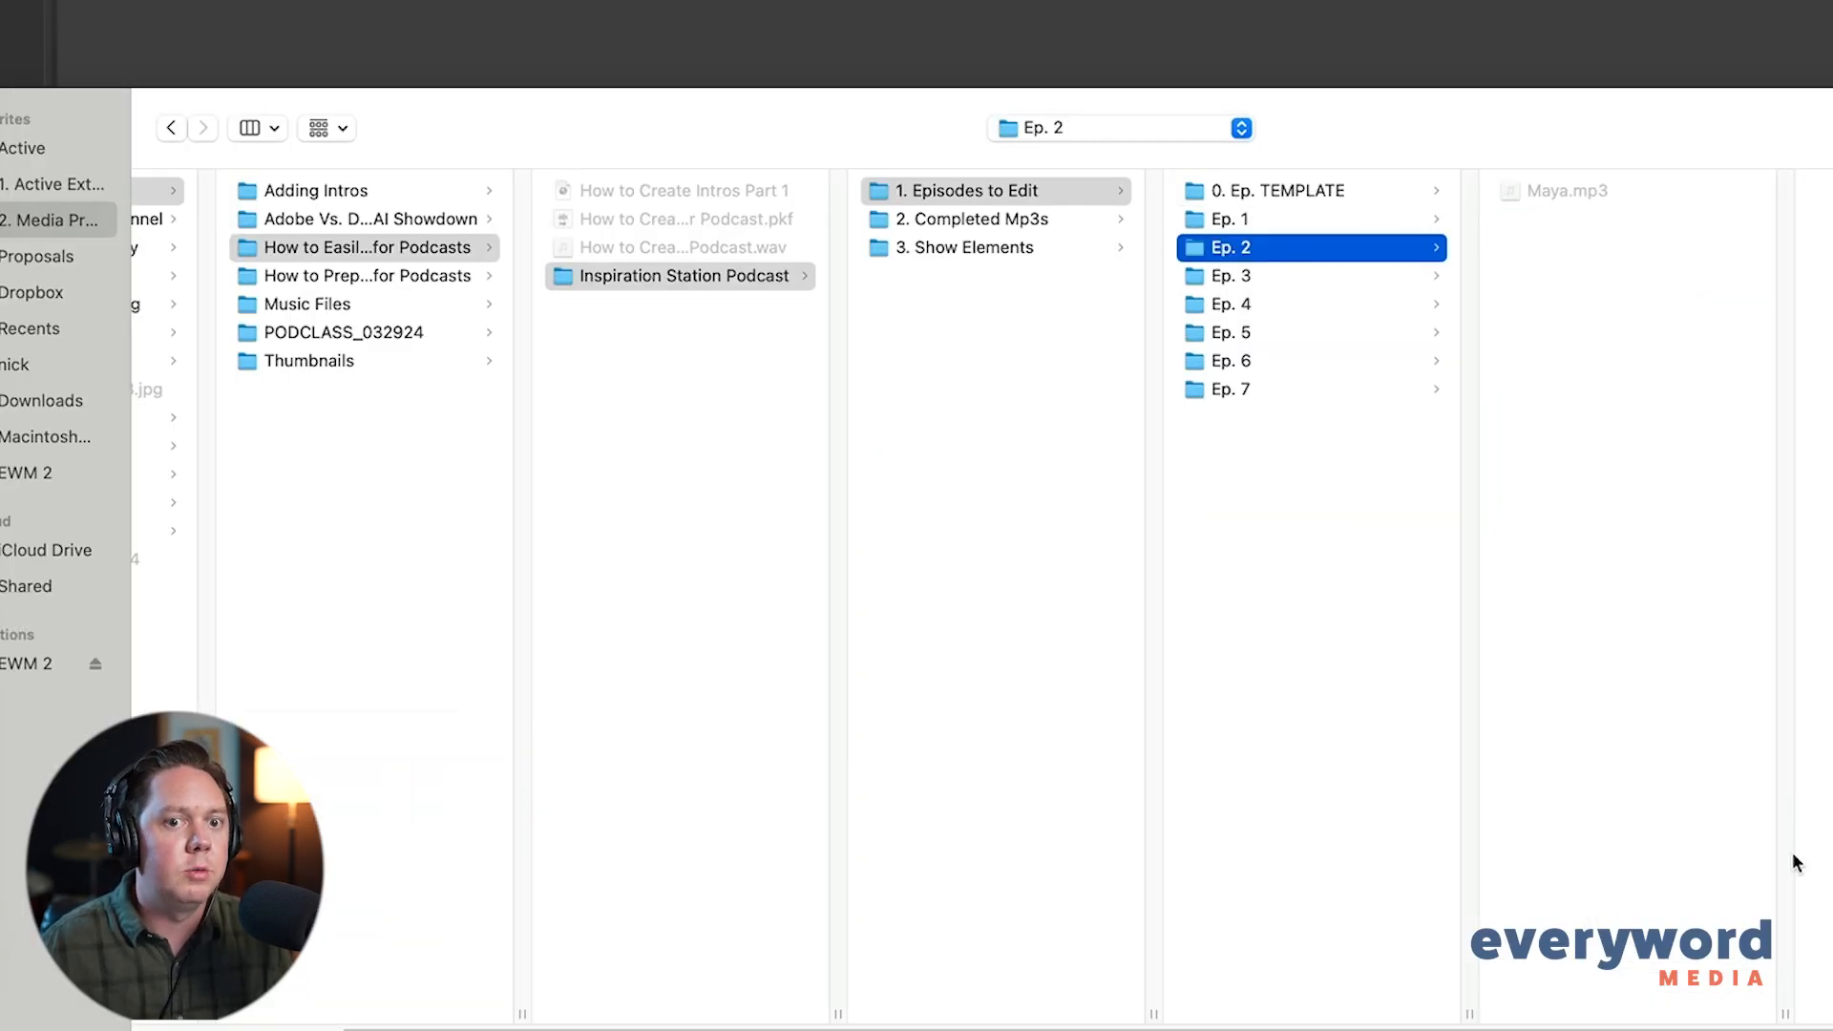
click(1828, 1026)
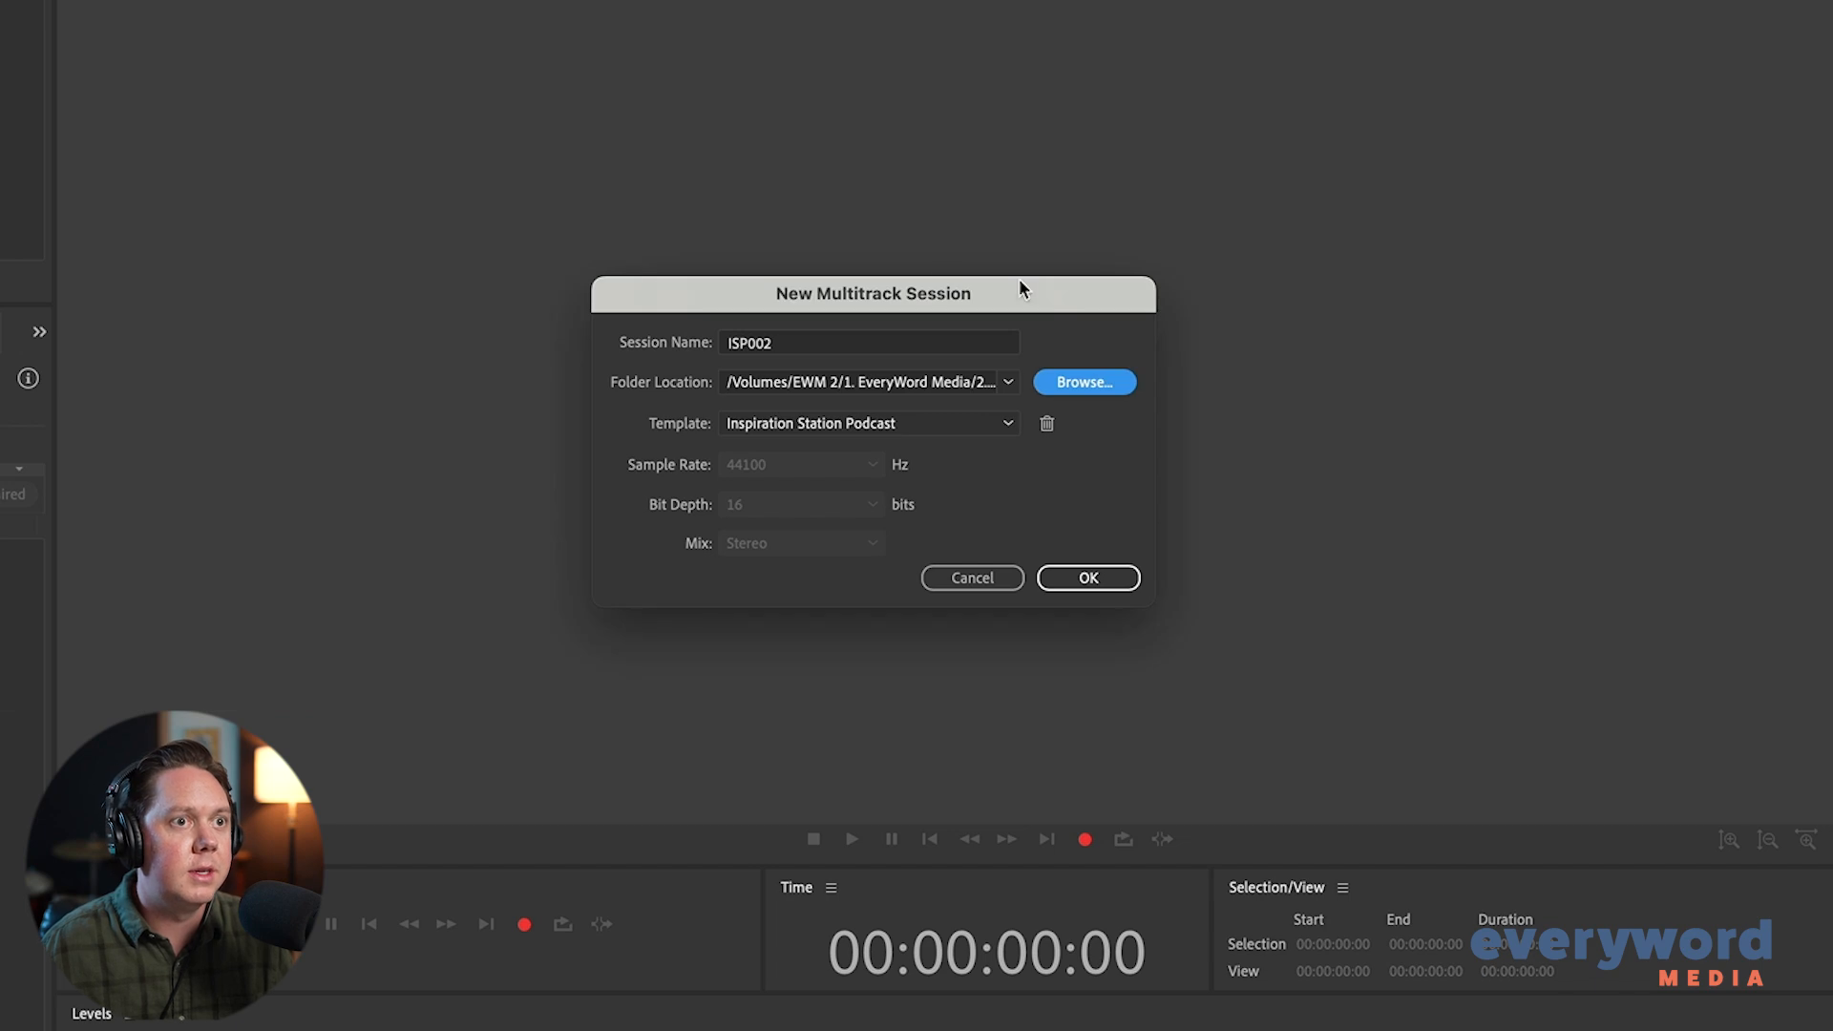
click(1089, 581)
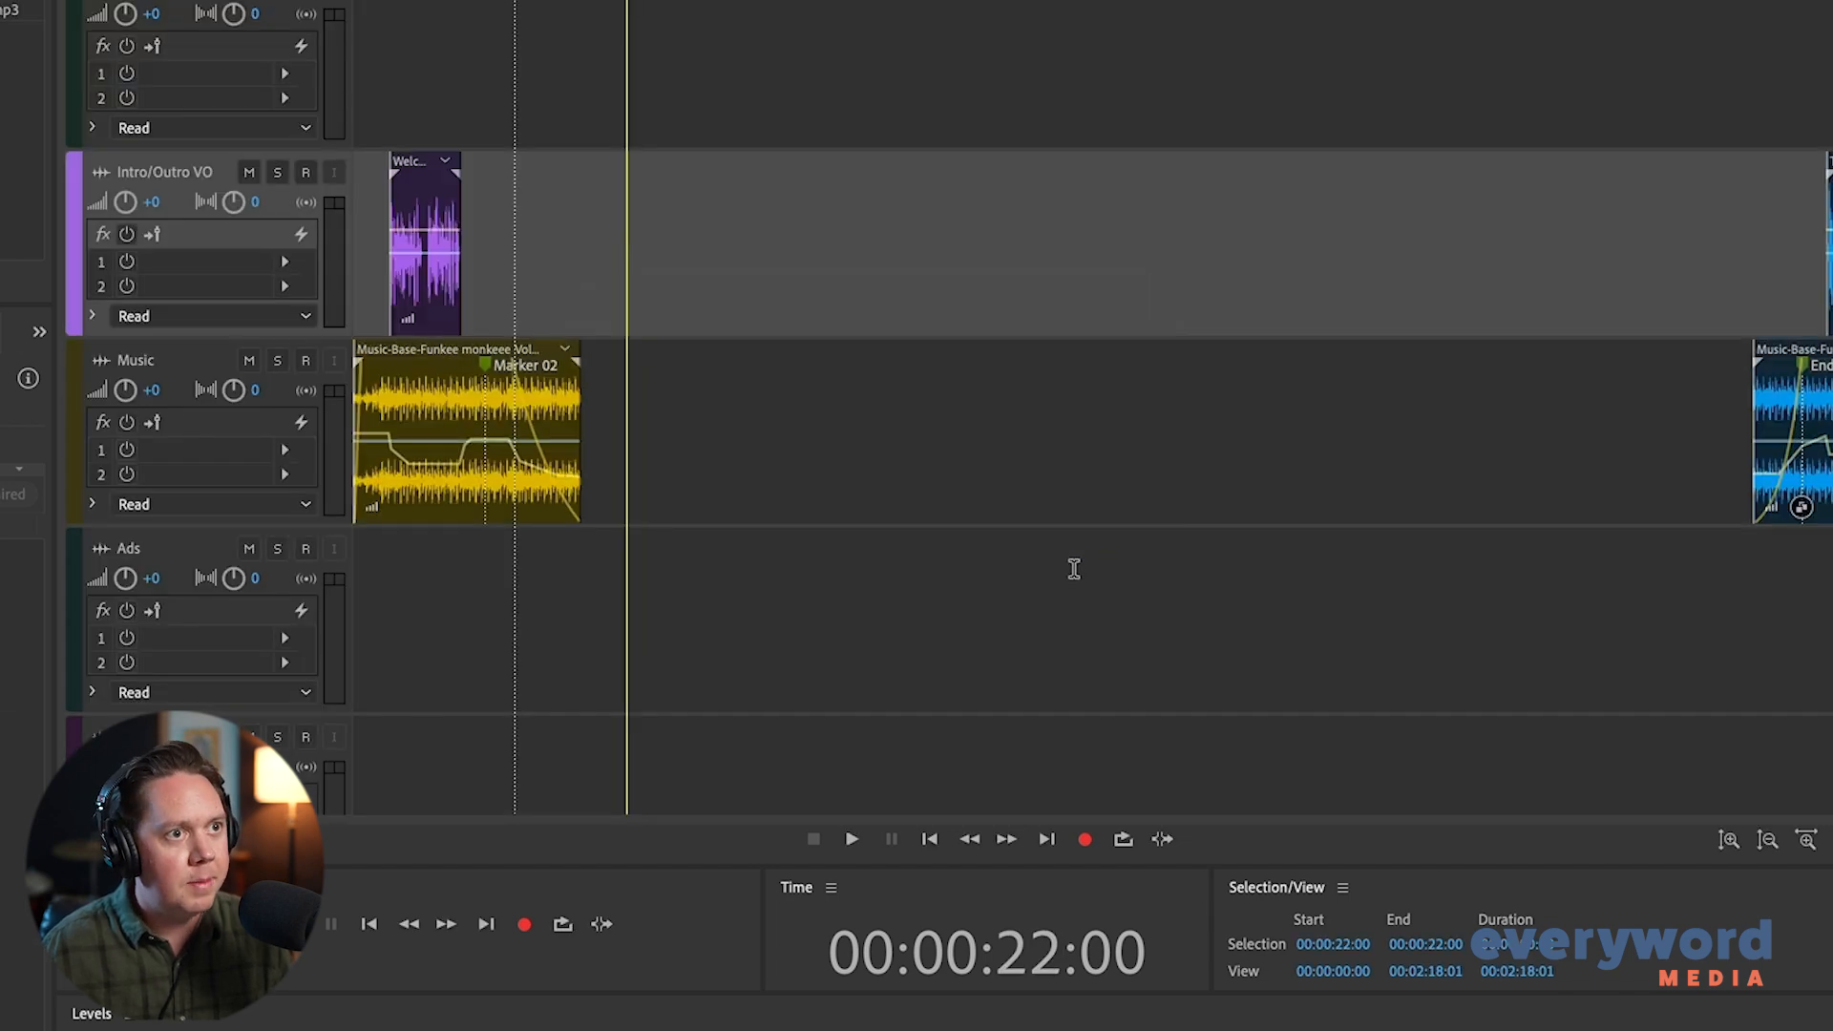
Switch to Finder and add Maya.mp3 to the Main Podcast track, just after the Start of Podcast marker
key(super+Tab)
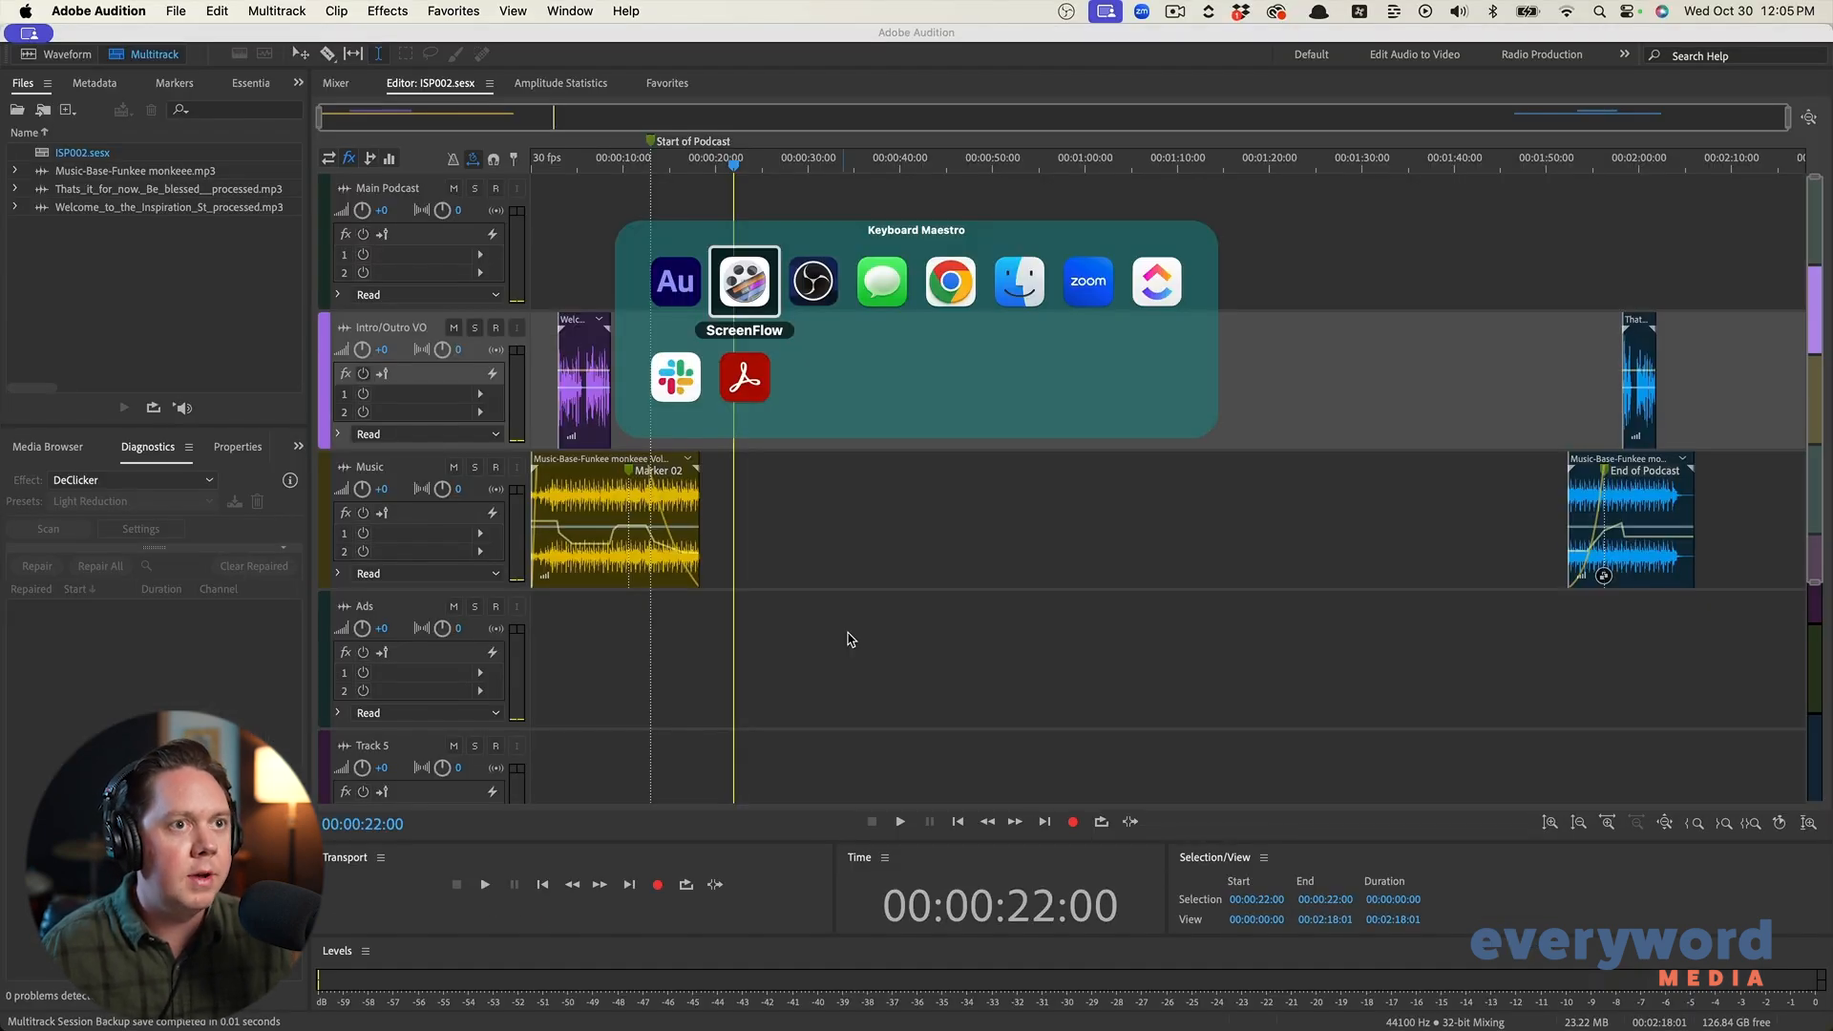
key(super+Tab)
key(super+Tab)
key(super+Tab)
key(super+Tab)
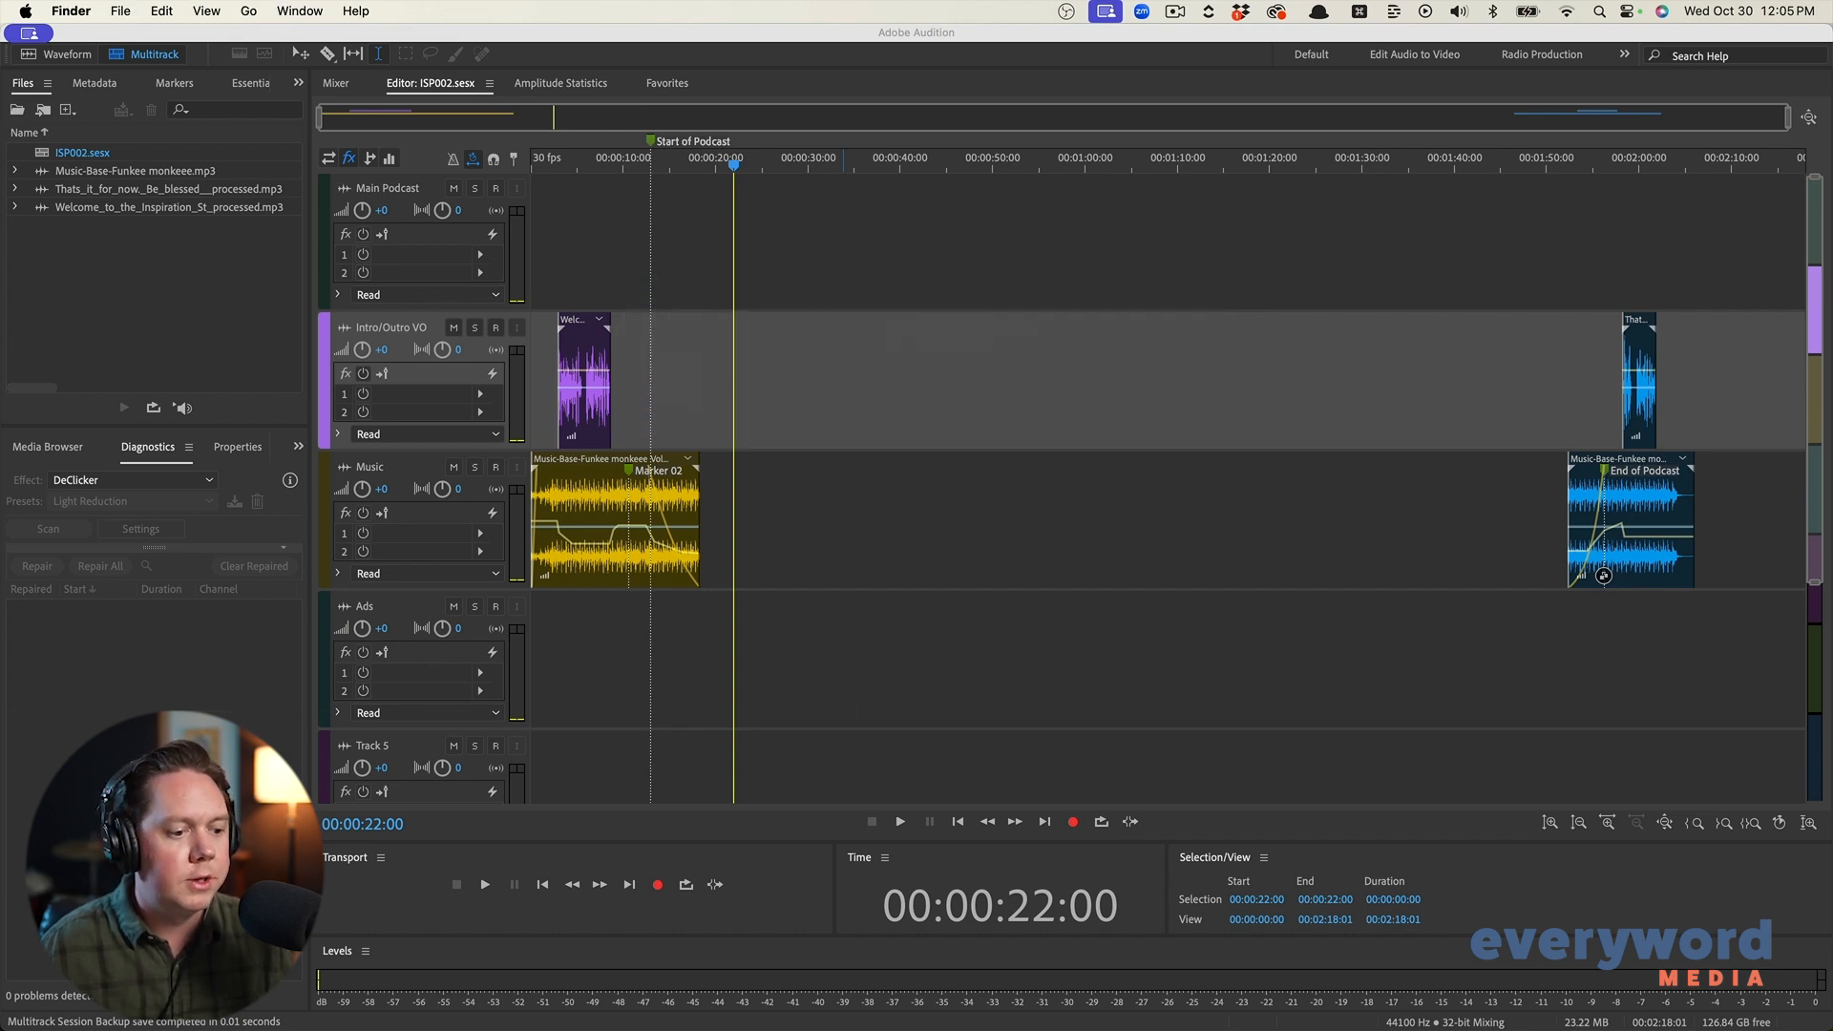
key(super+n)
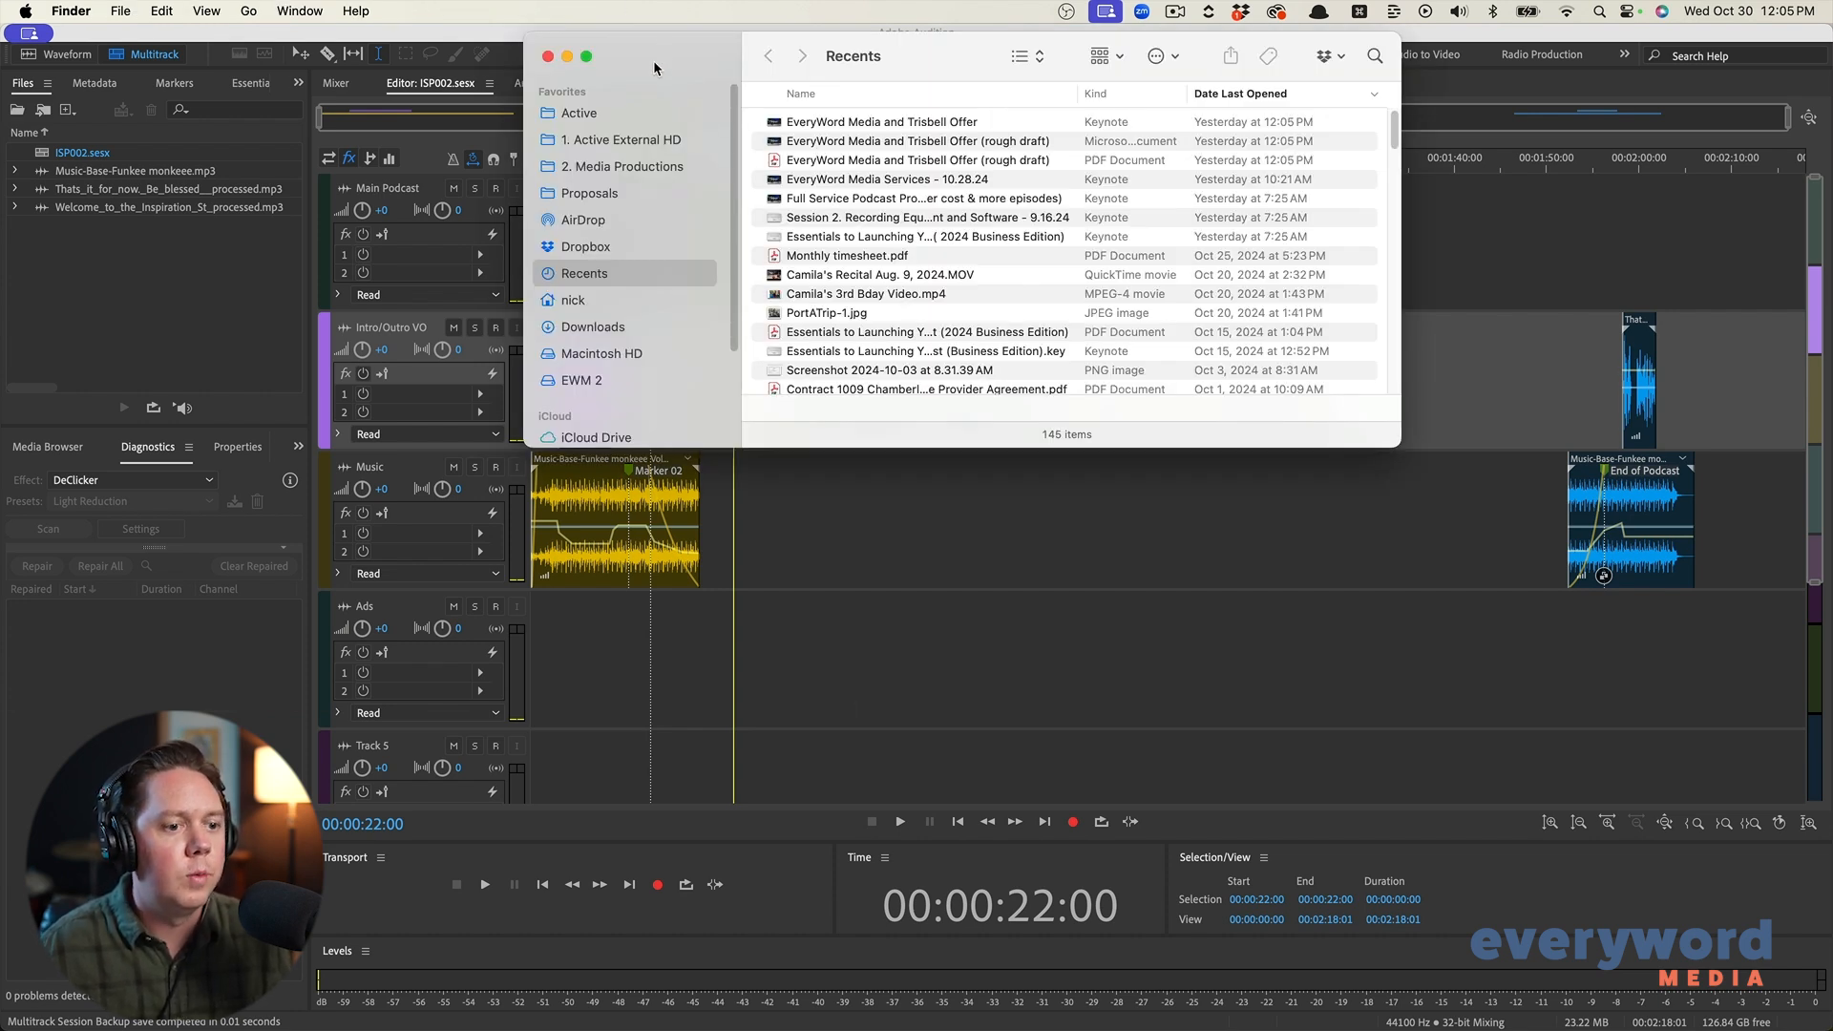
key(super+w)
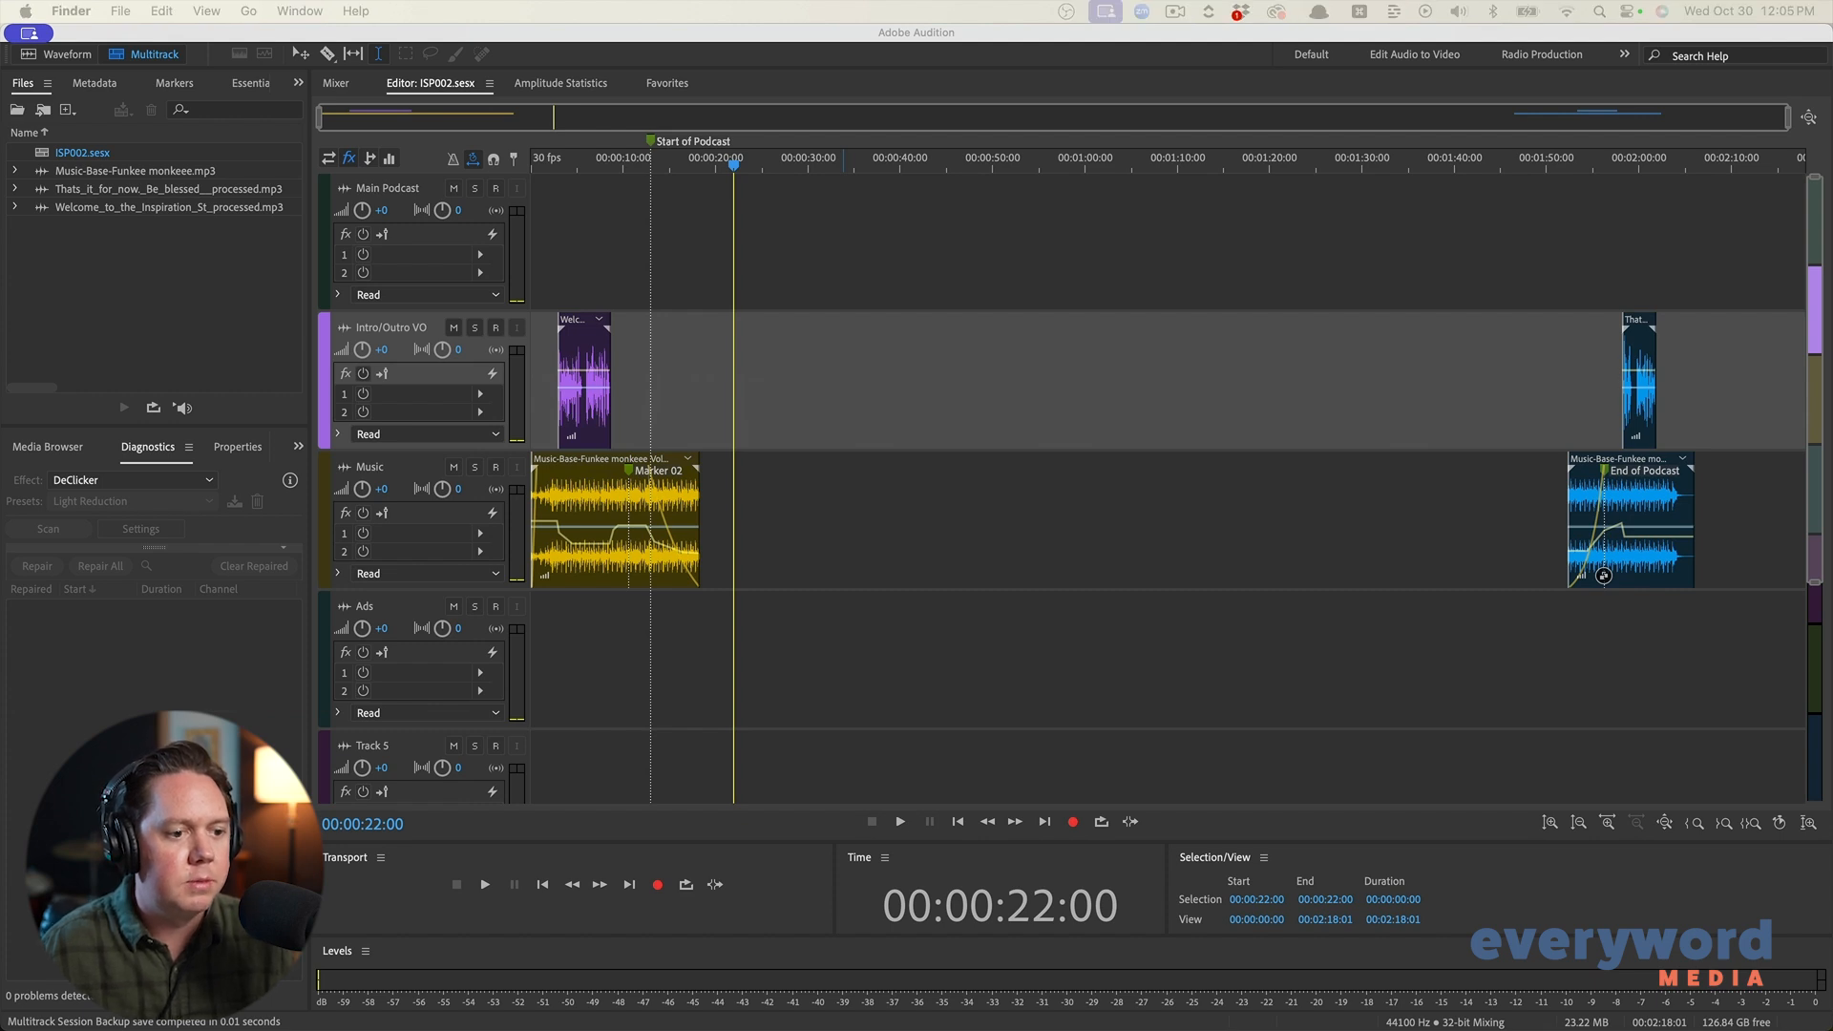
drag(1603, 575, 687, 239)
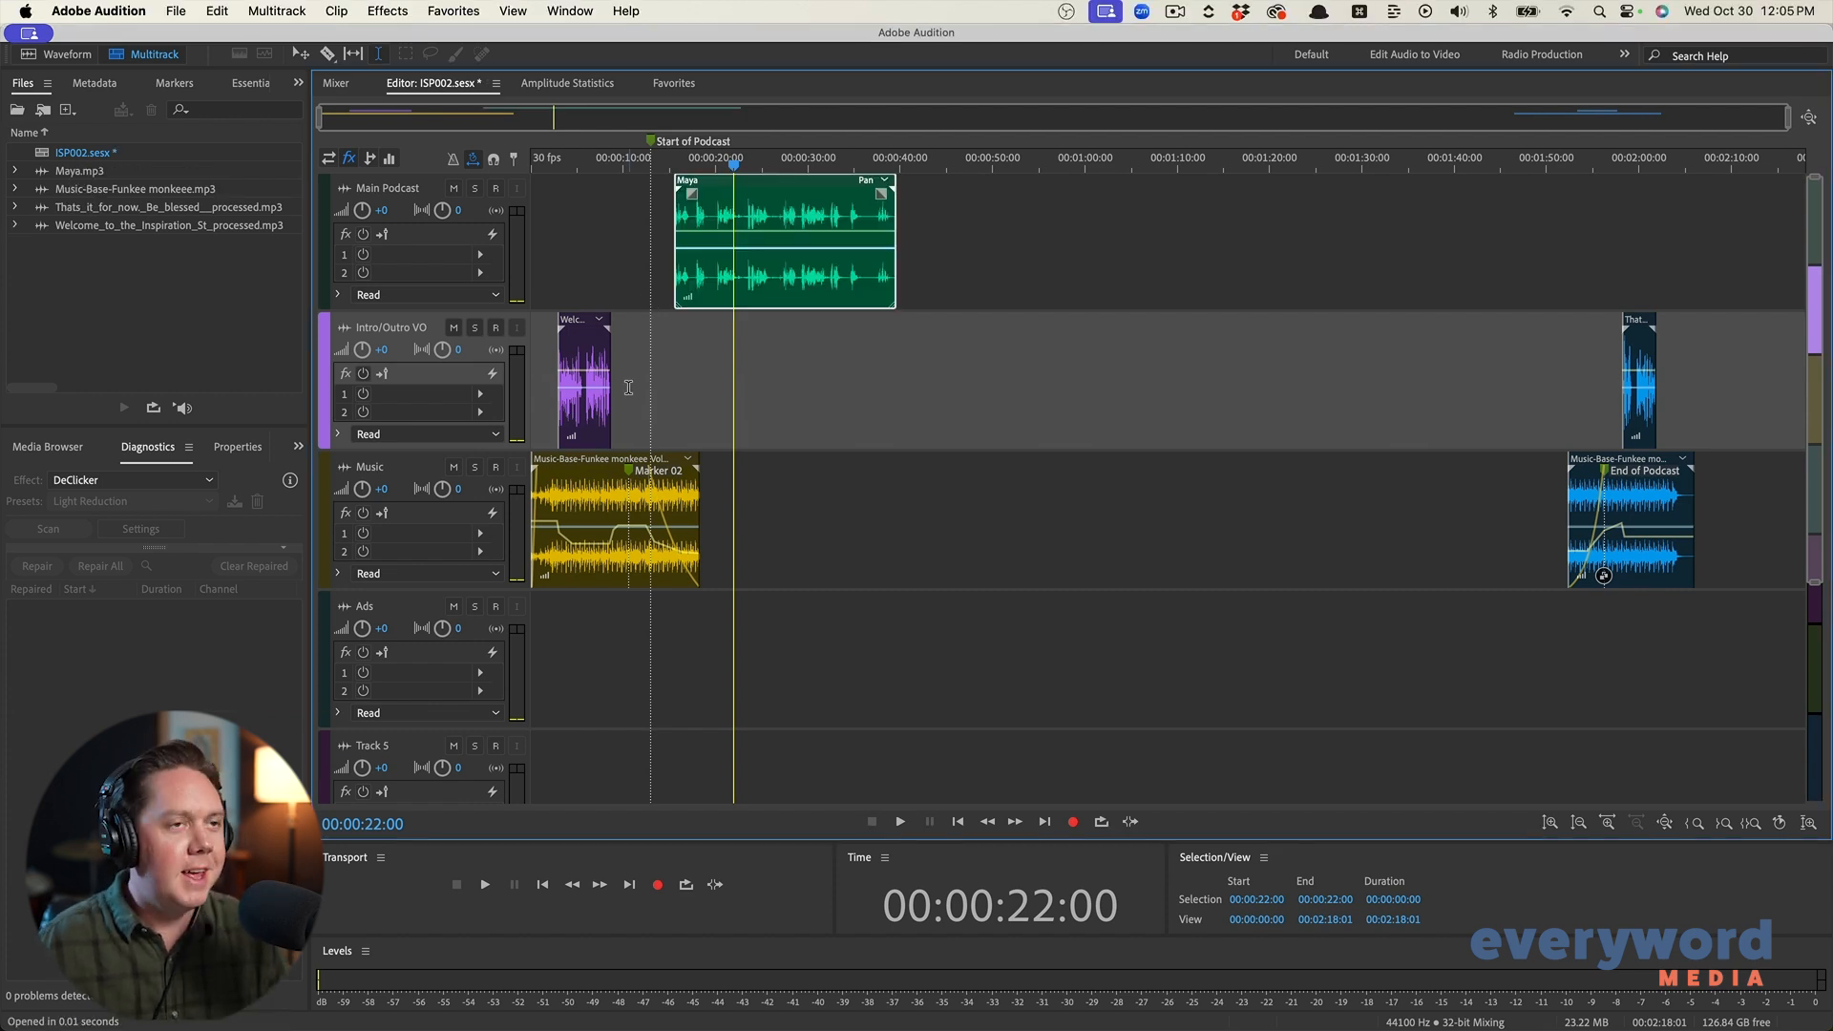
Open the Maya clip in the waveform editor, select the whole recording and play its beginning
double_click(714, 288)
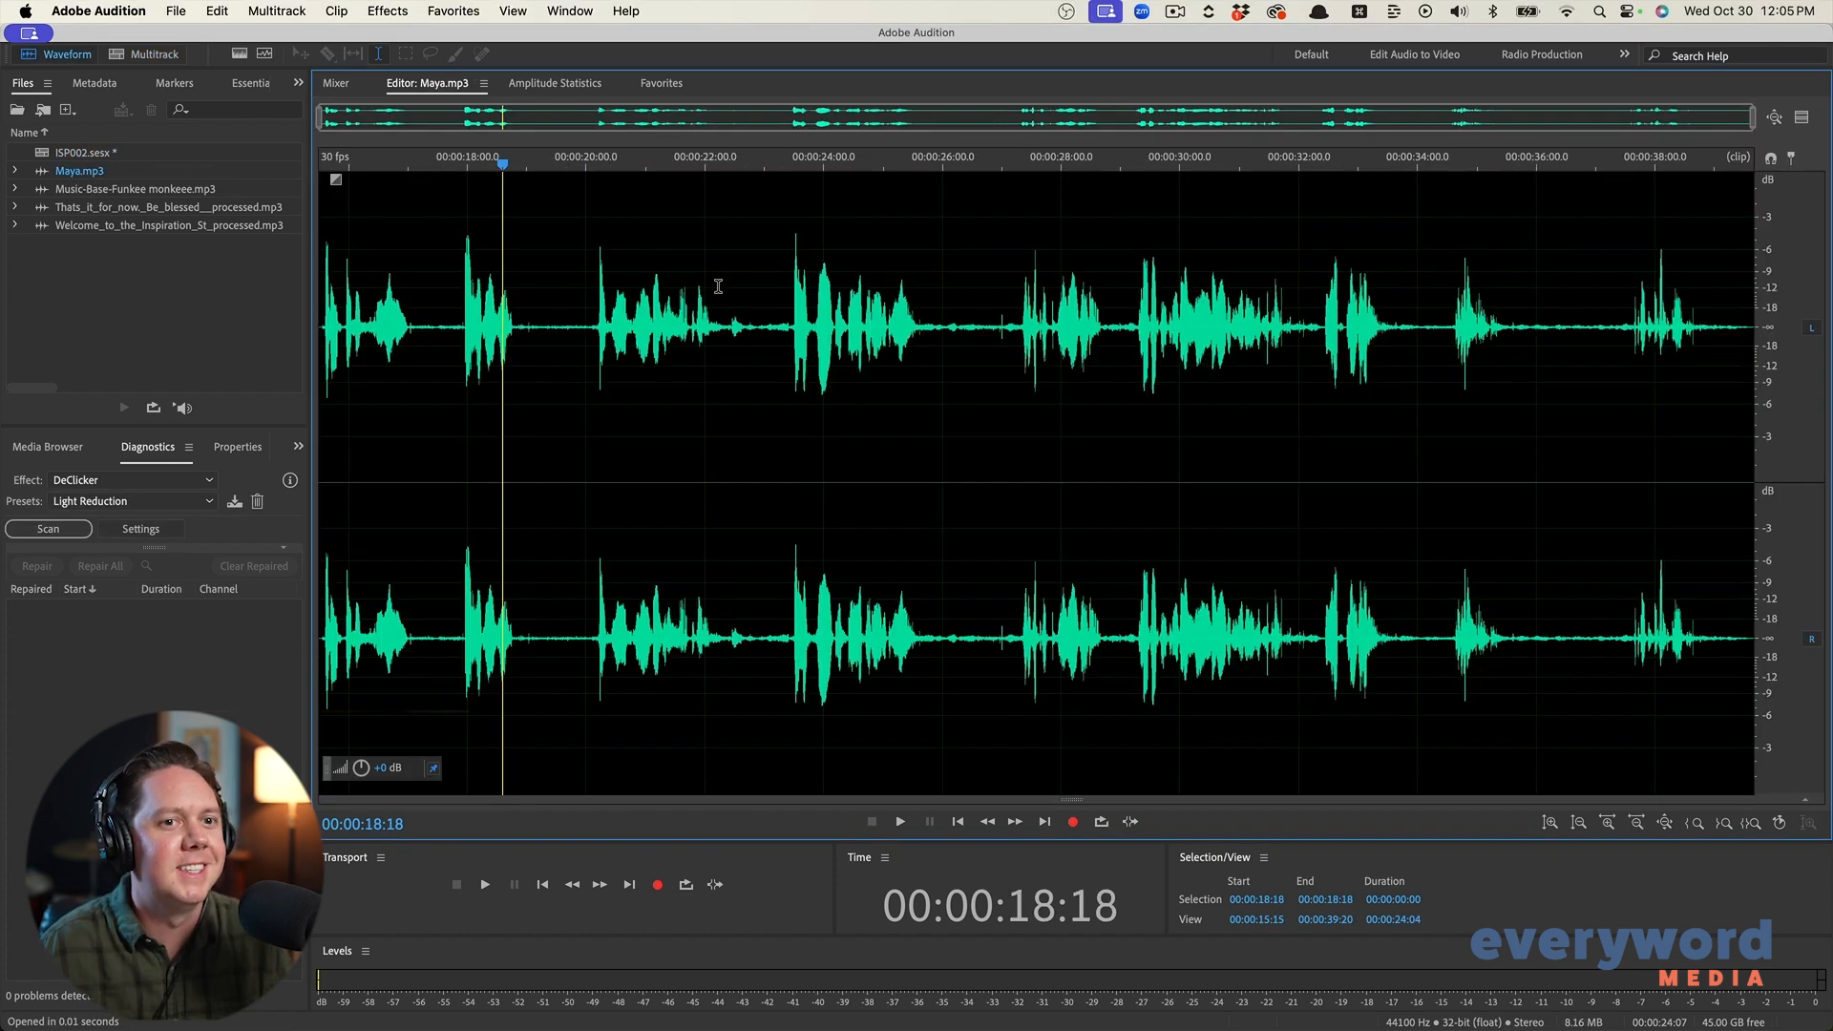
click(709, 298)
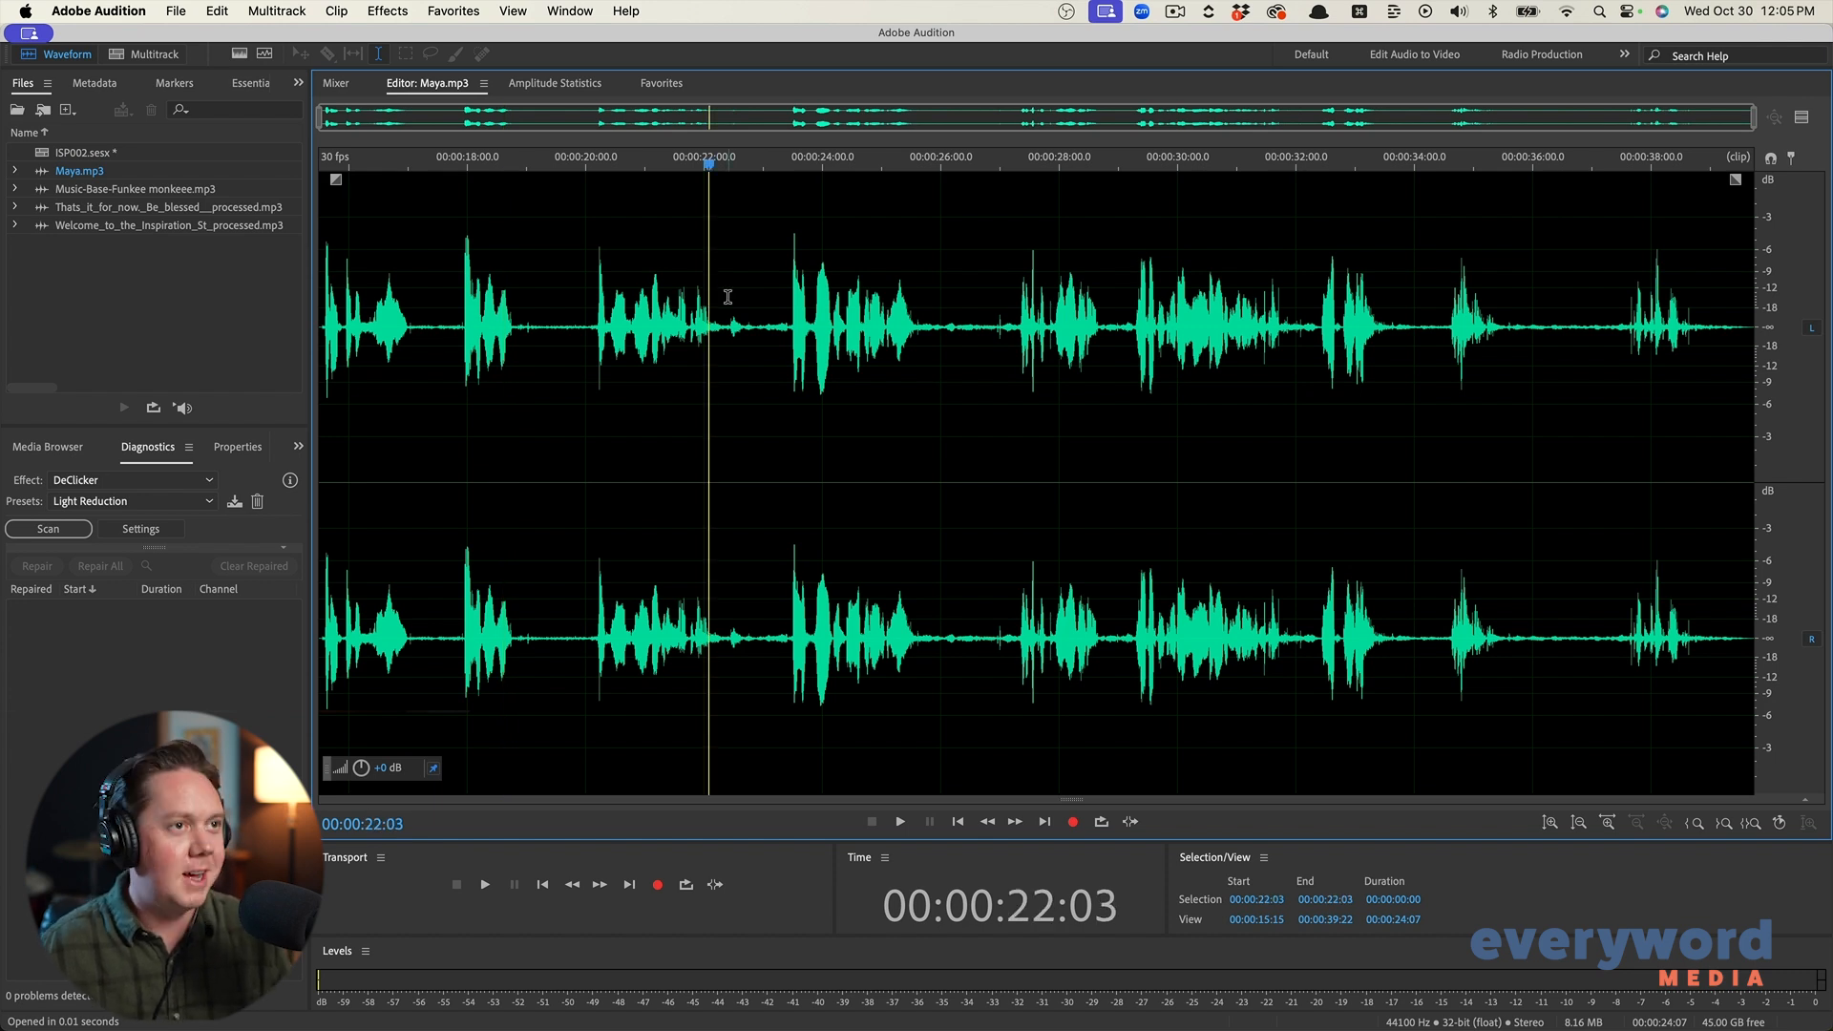
double_click(727, 301)
key(space)
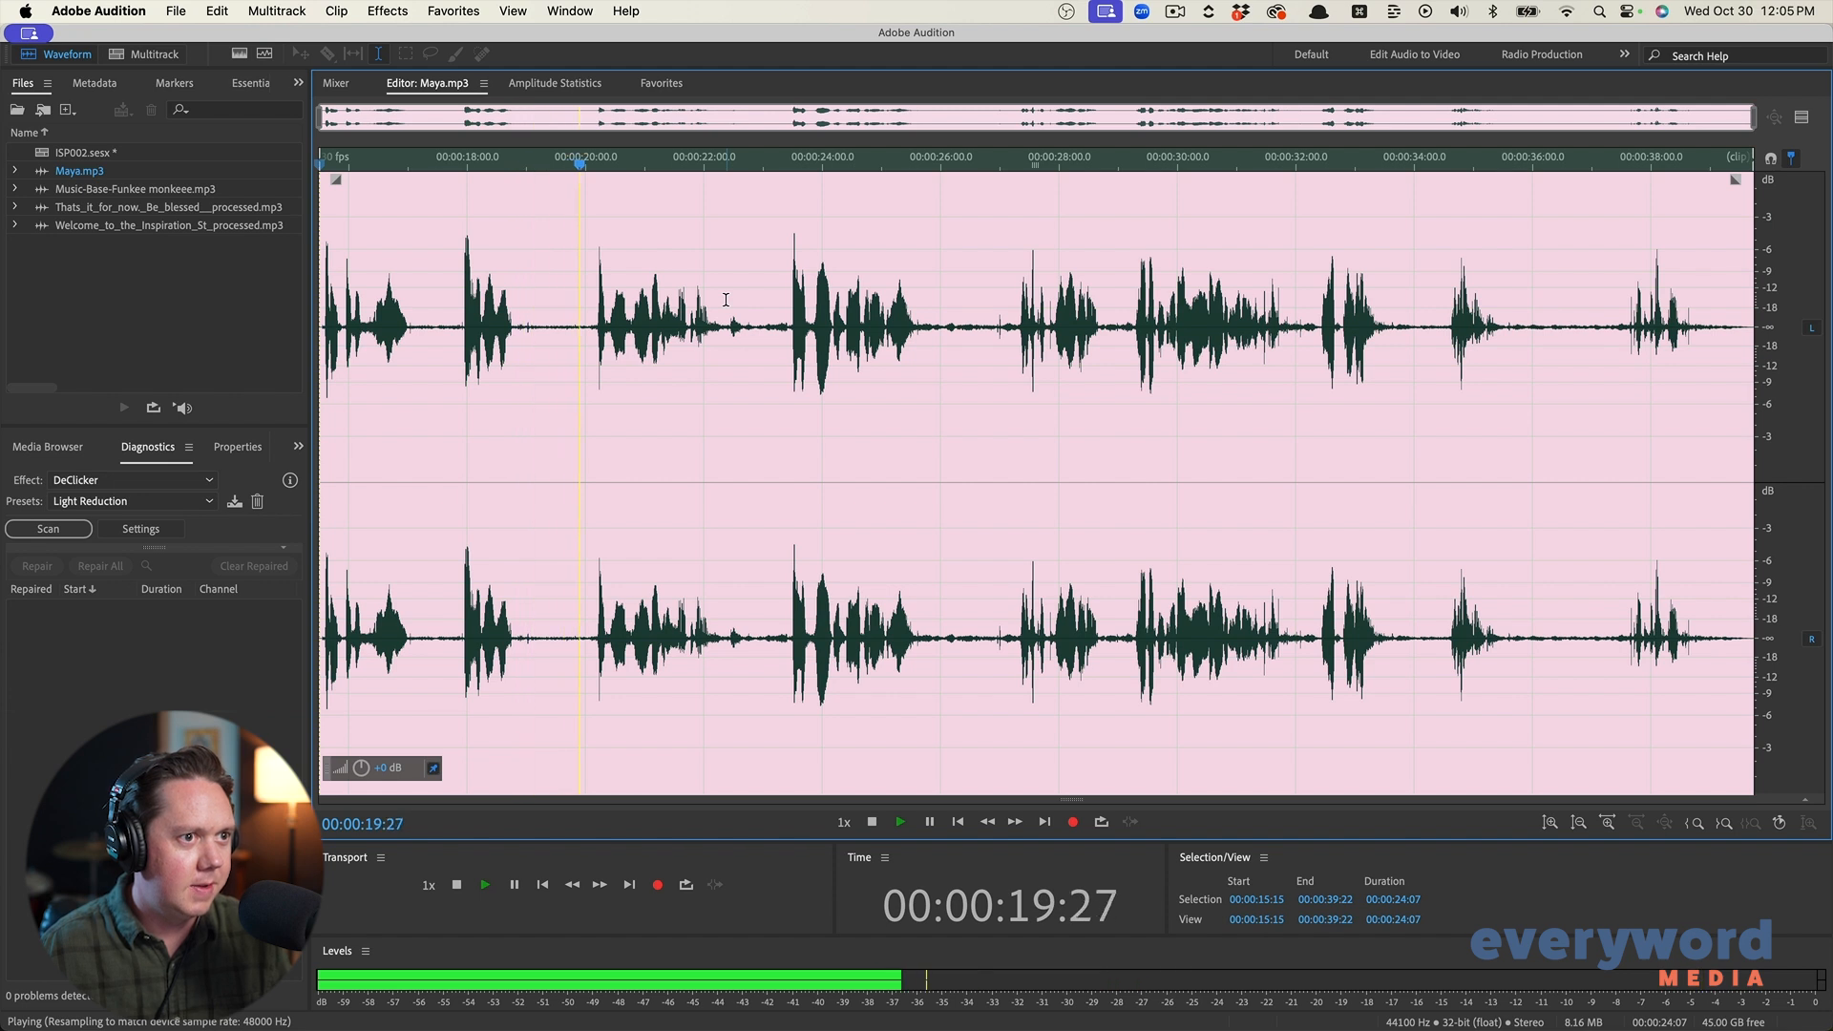
key(space)
Apply a Hard Limiter to Maya.mp3 with -1.0 dB maximum amplitude, 1.0 dB input boost, 7 ms look-ahead and 100 ms release
key(shift+t)
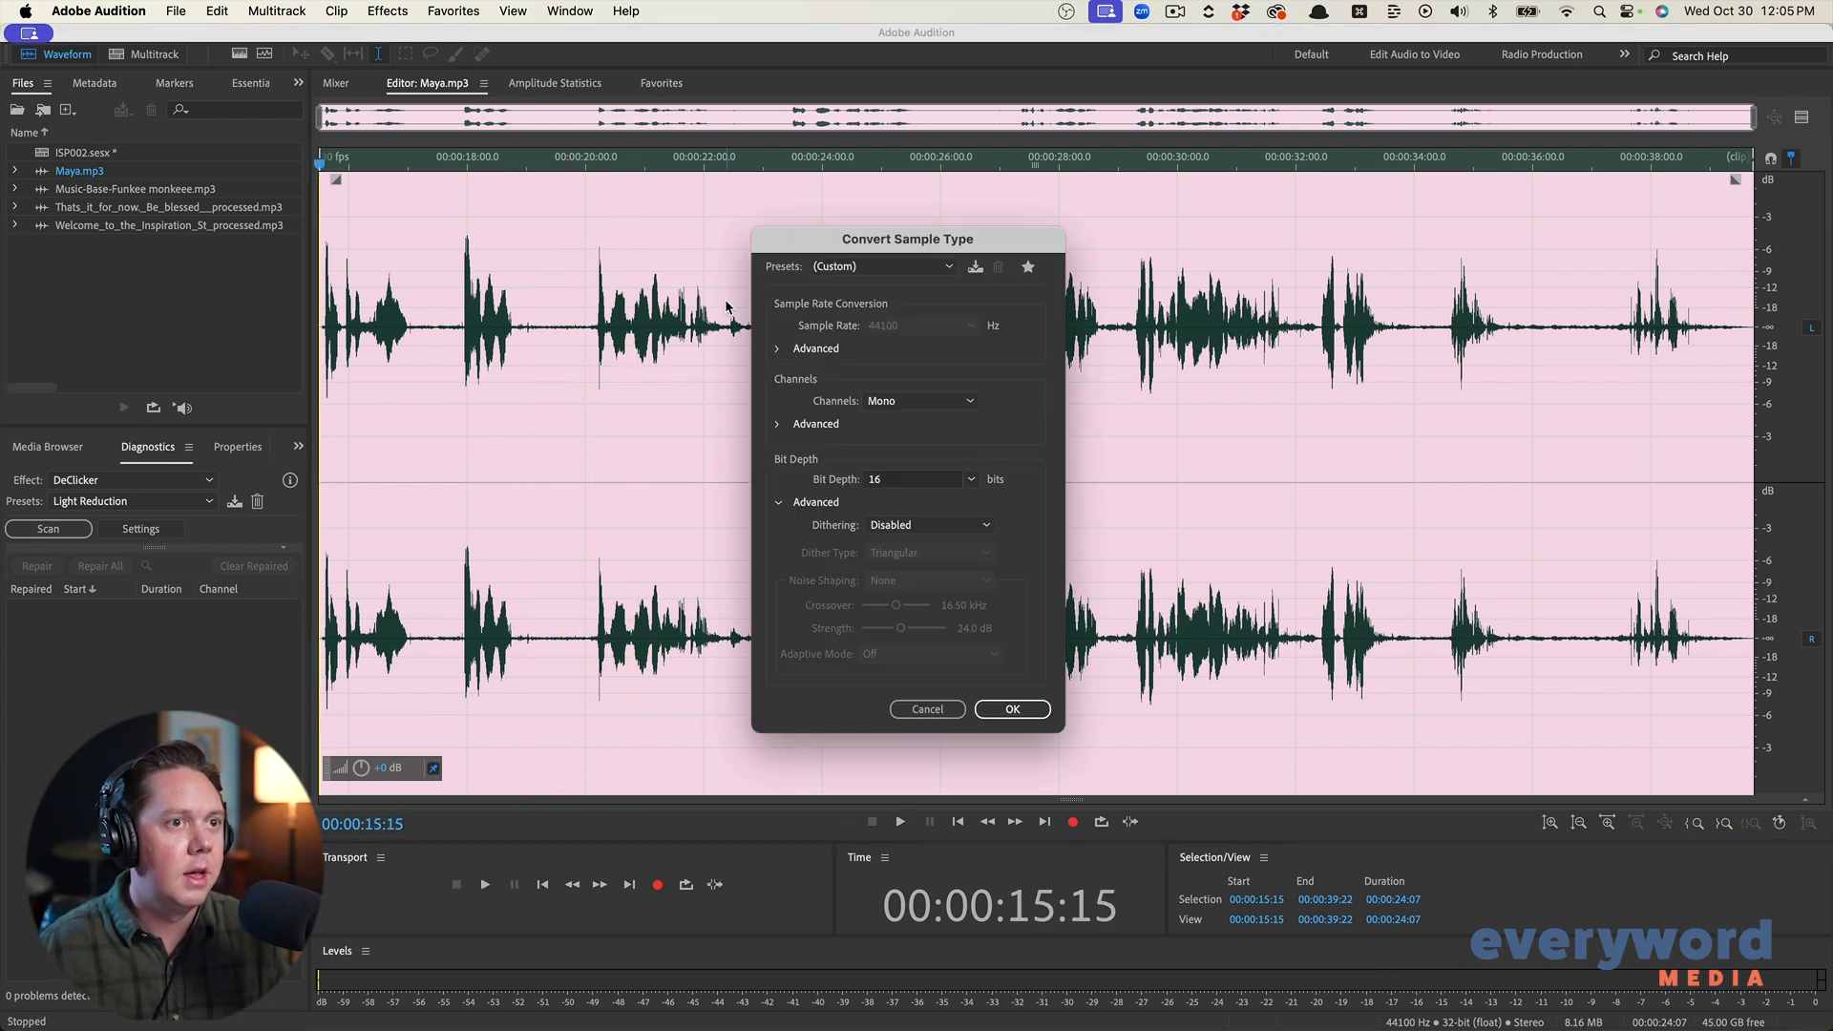
click(924, 708)
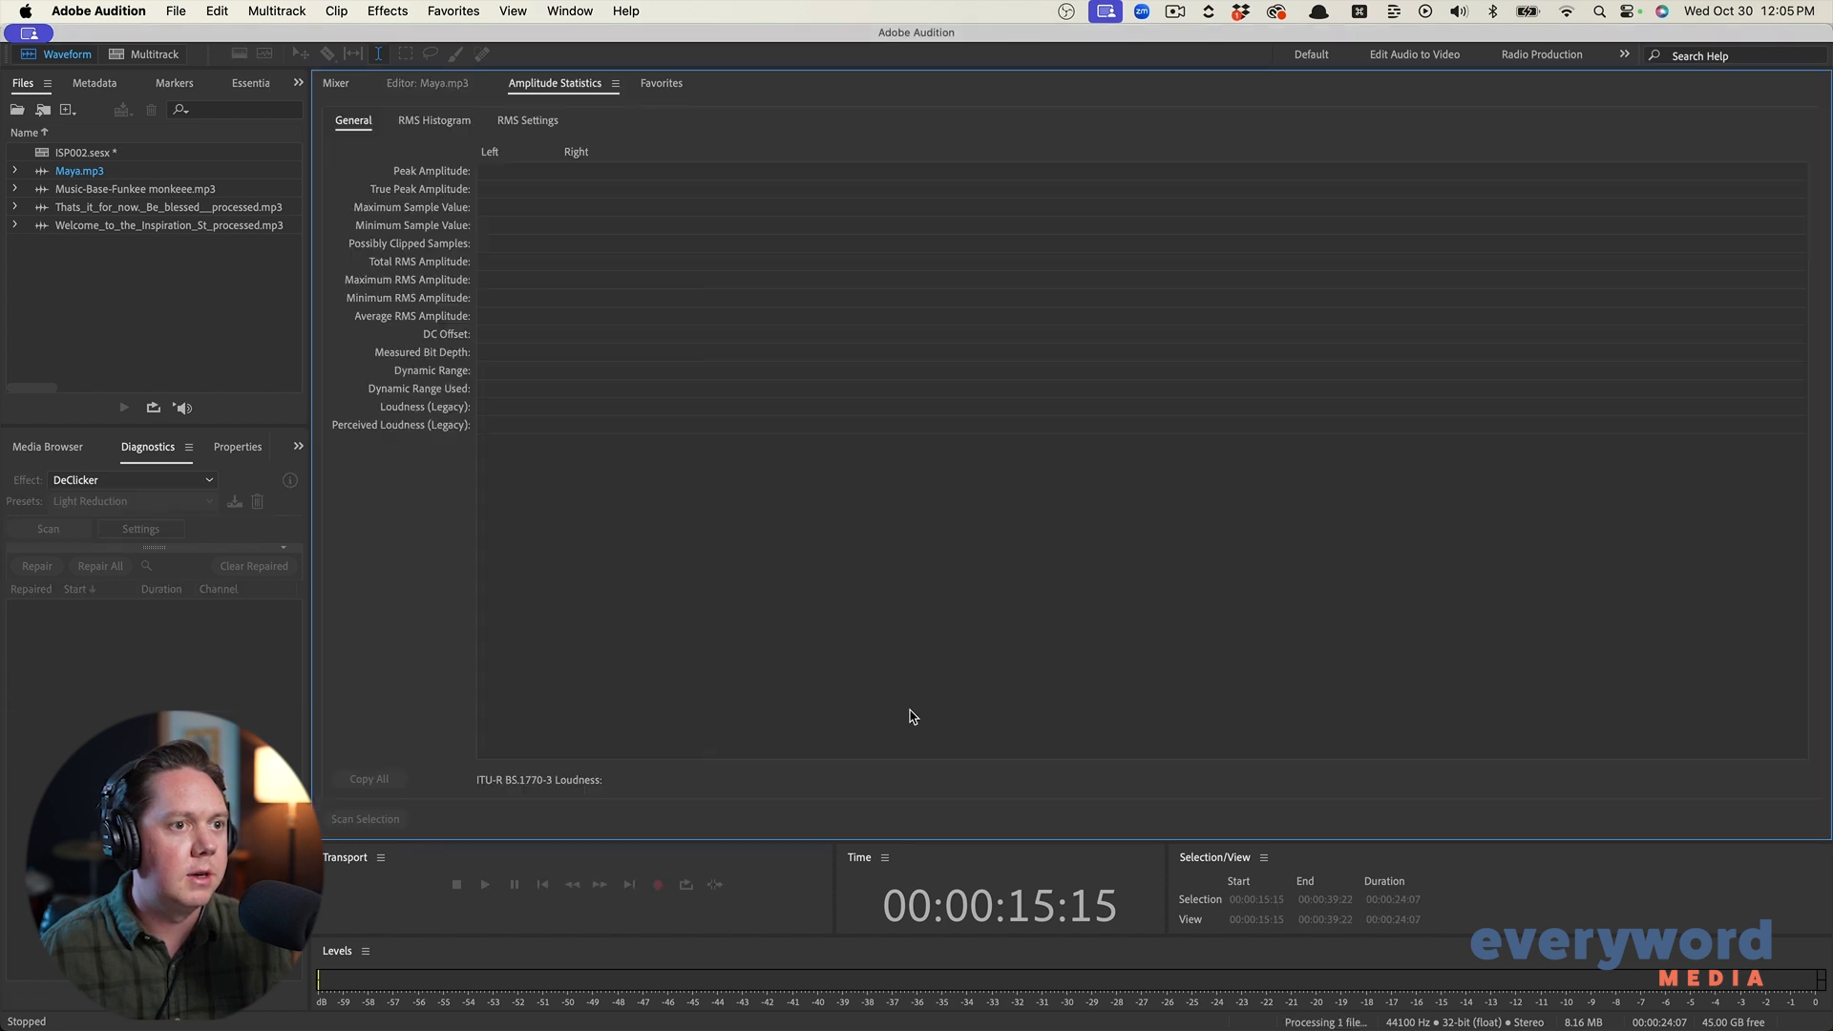
click(408, 84)
click(681, 354)
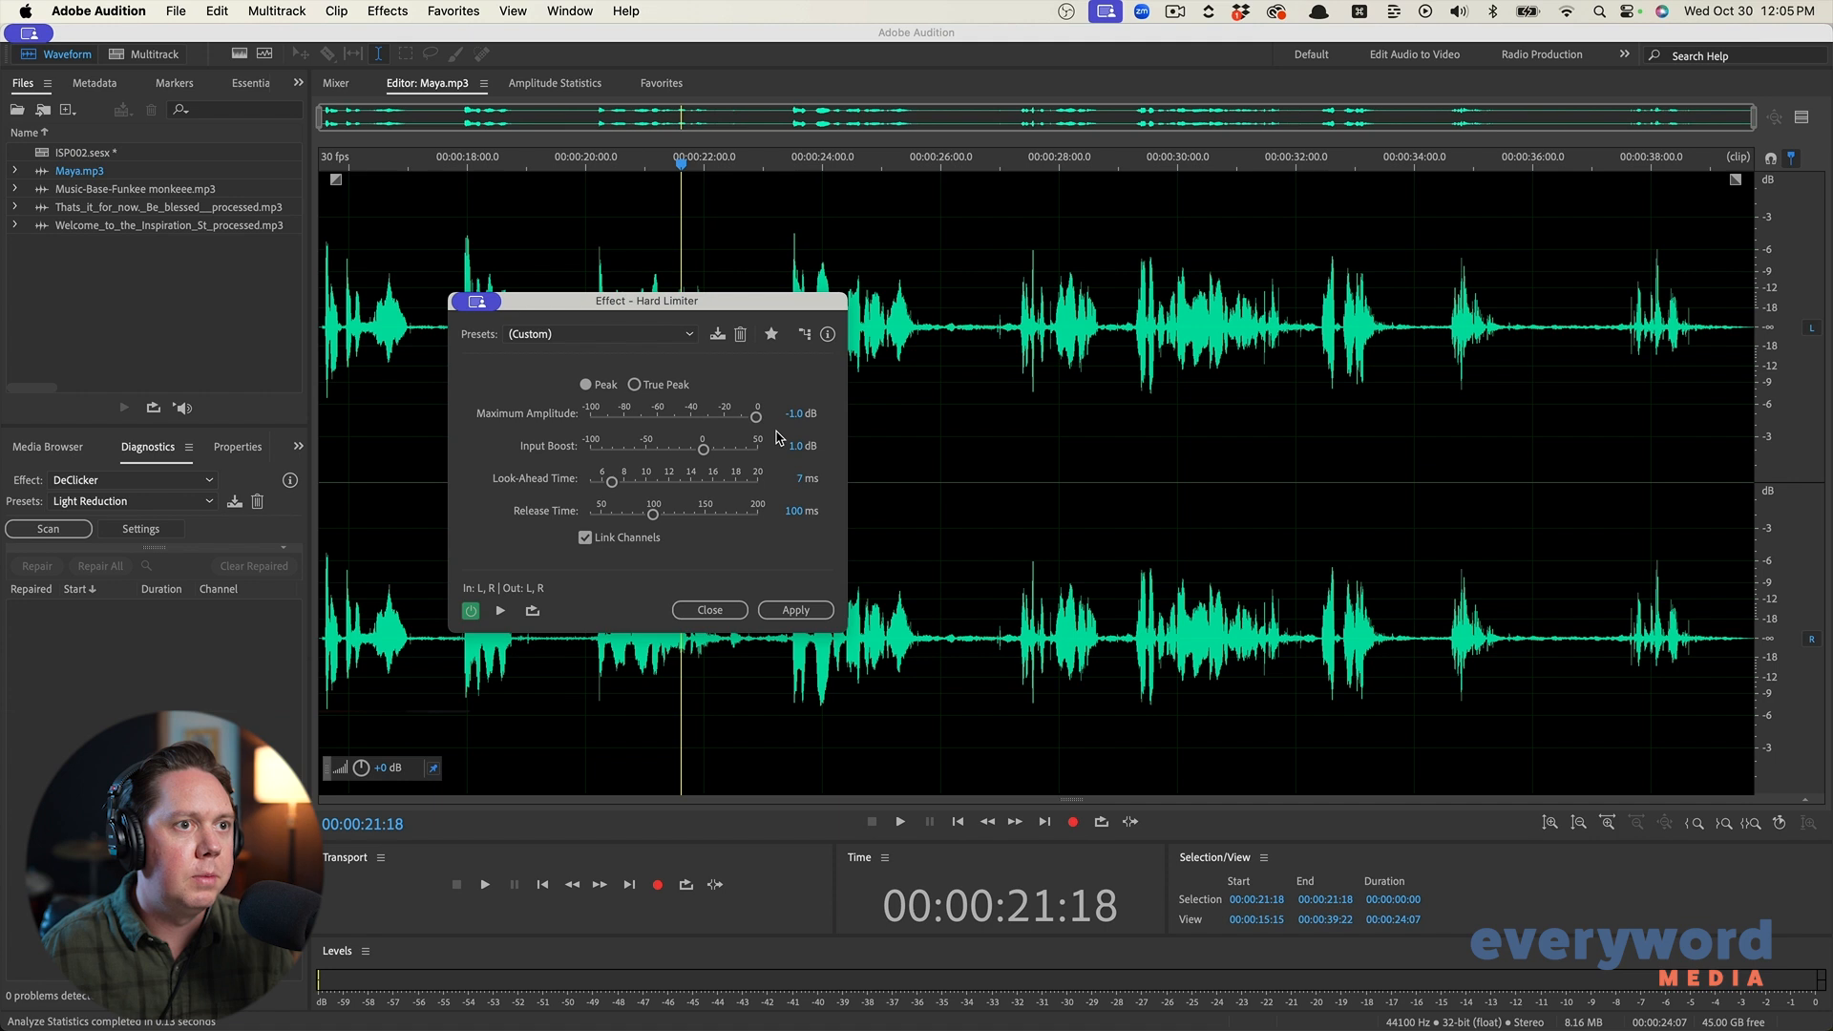
click(814, 611)
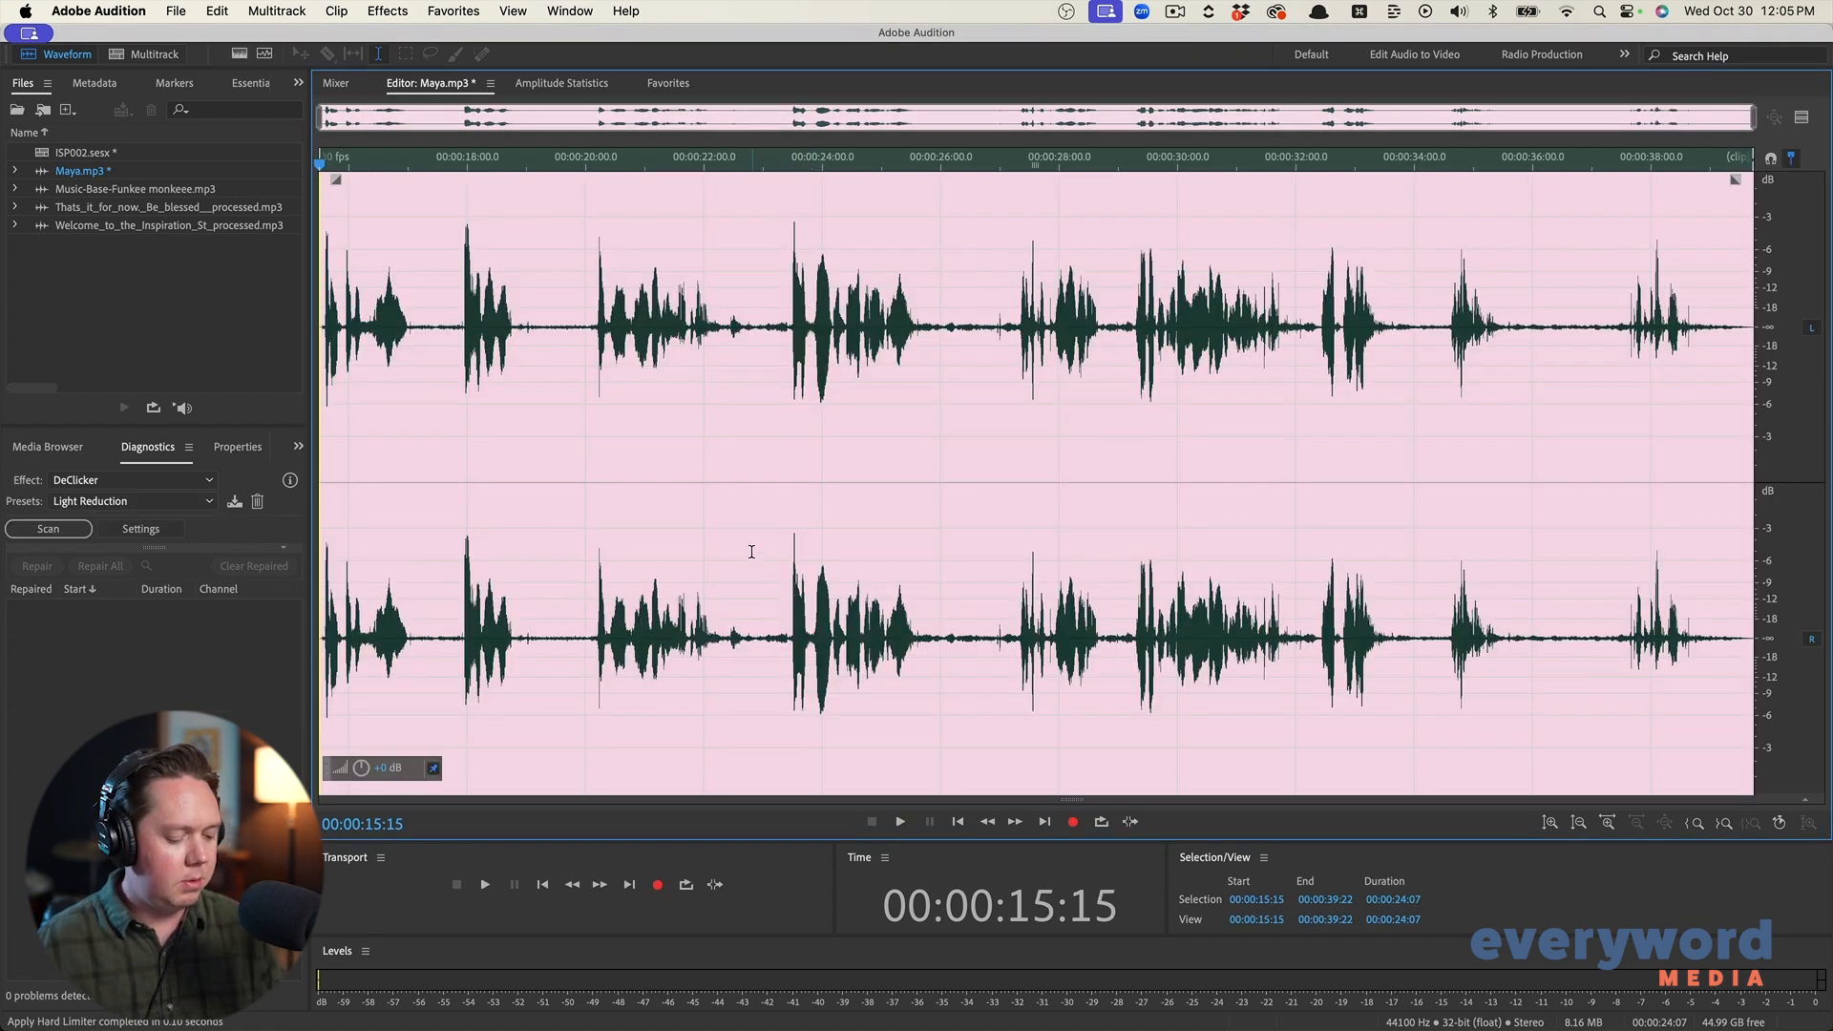
Scan Maya.mp3's amplitude statistics and run the Hard Limiter once more with the same settings
key(alt+shift+a)
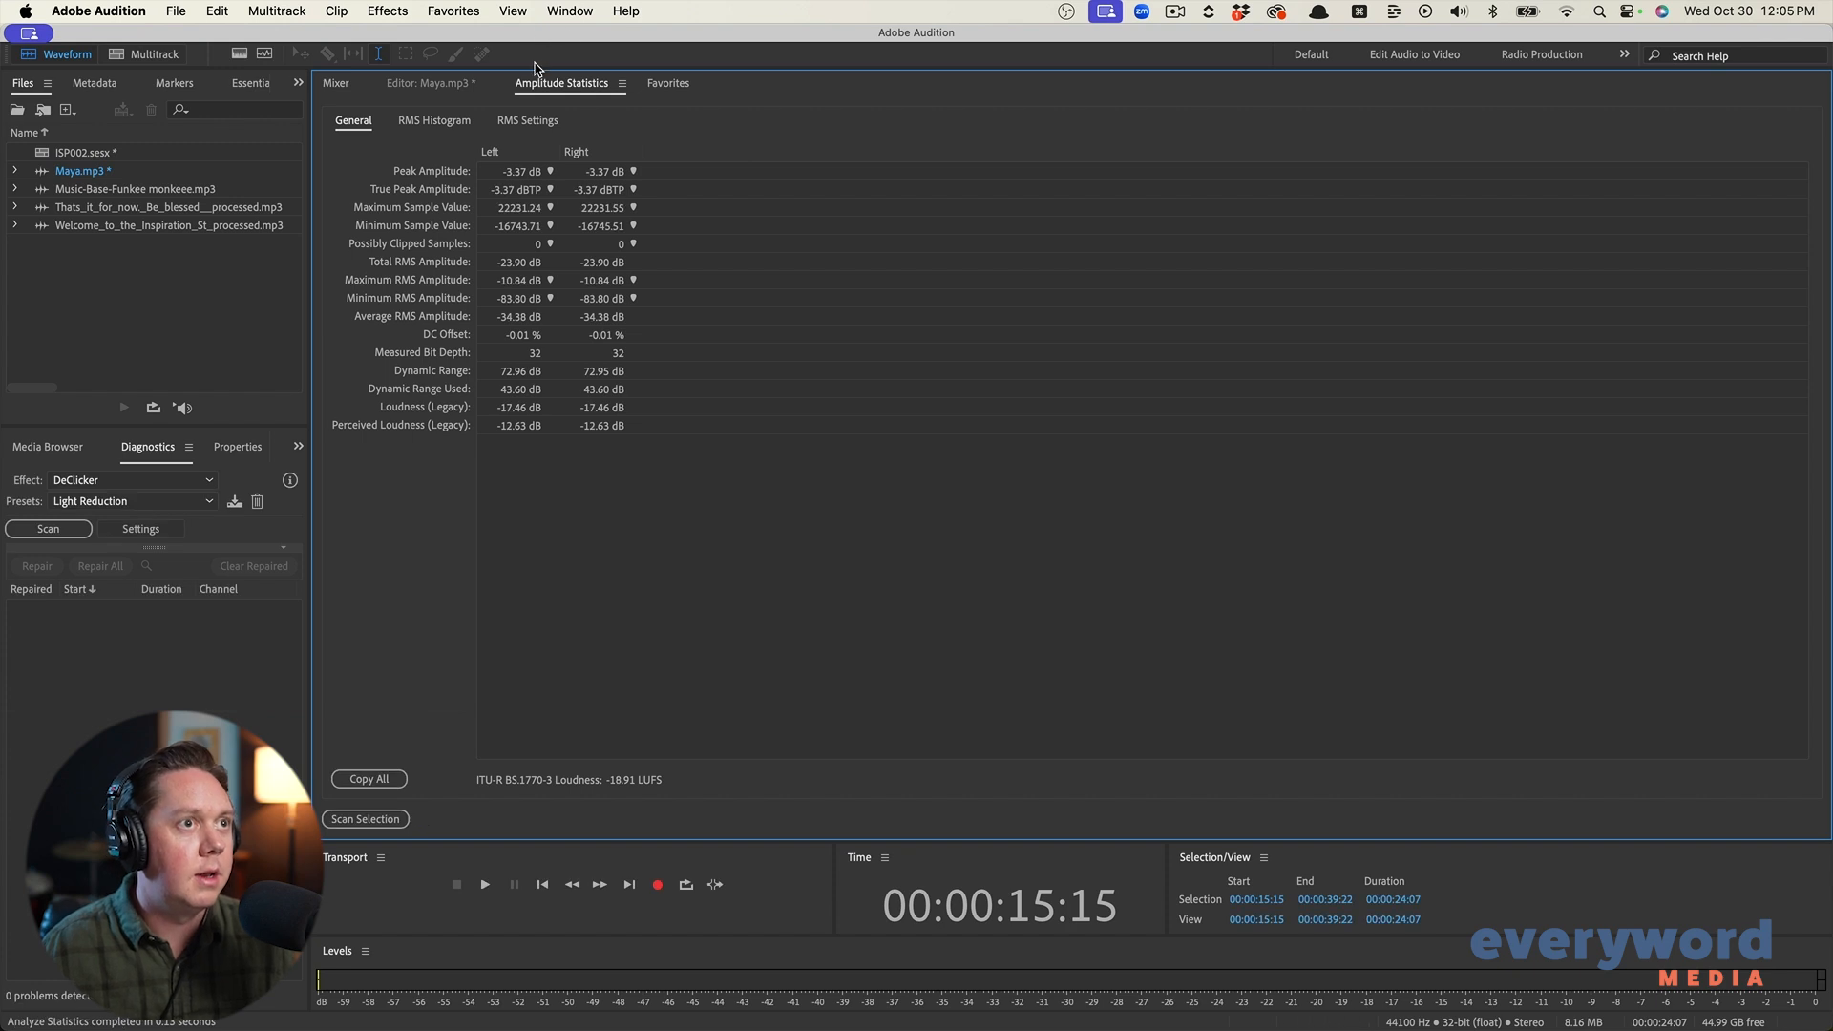
click(432, 84)
click(785, 359)
key(shift+r)
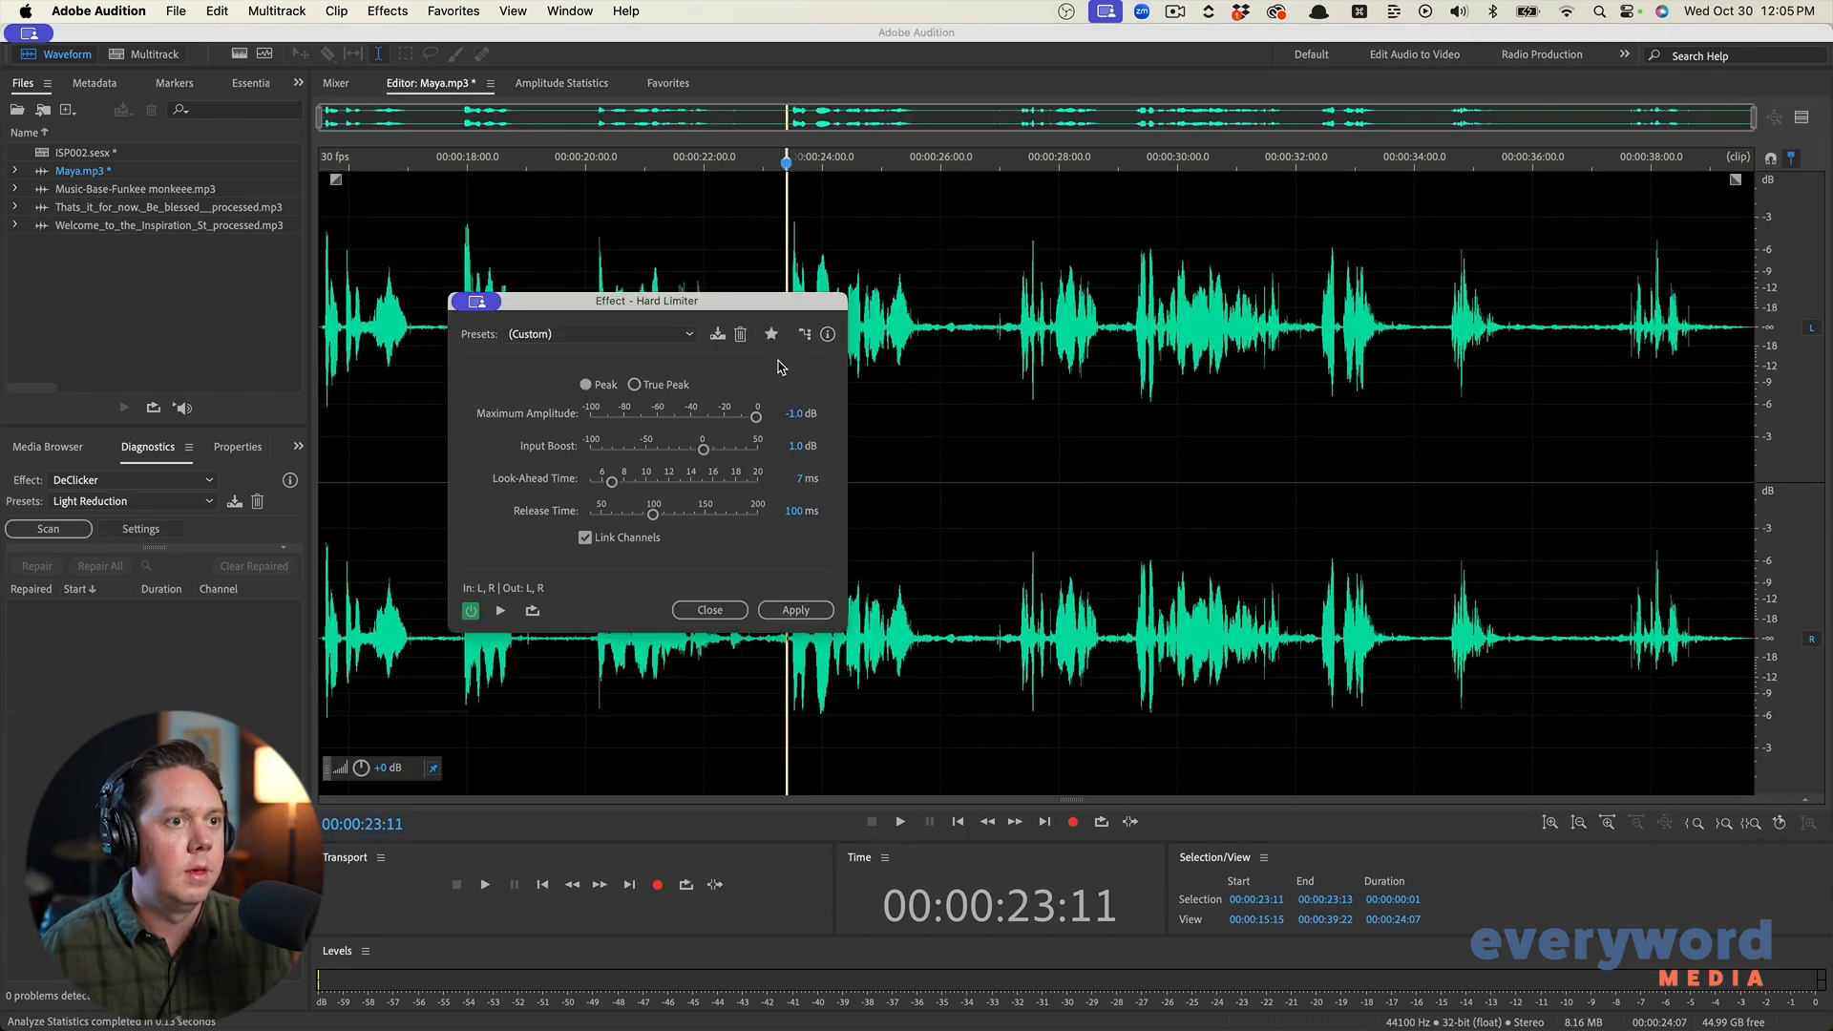
click(772, 359)
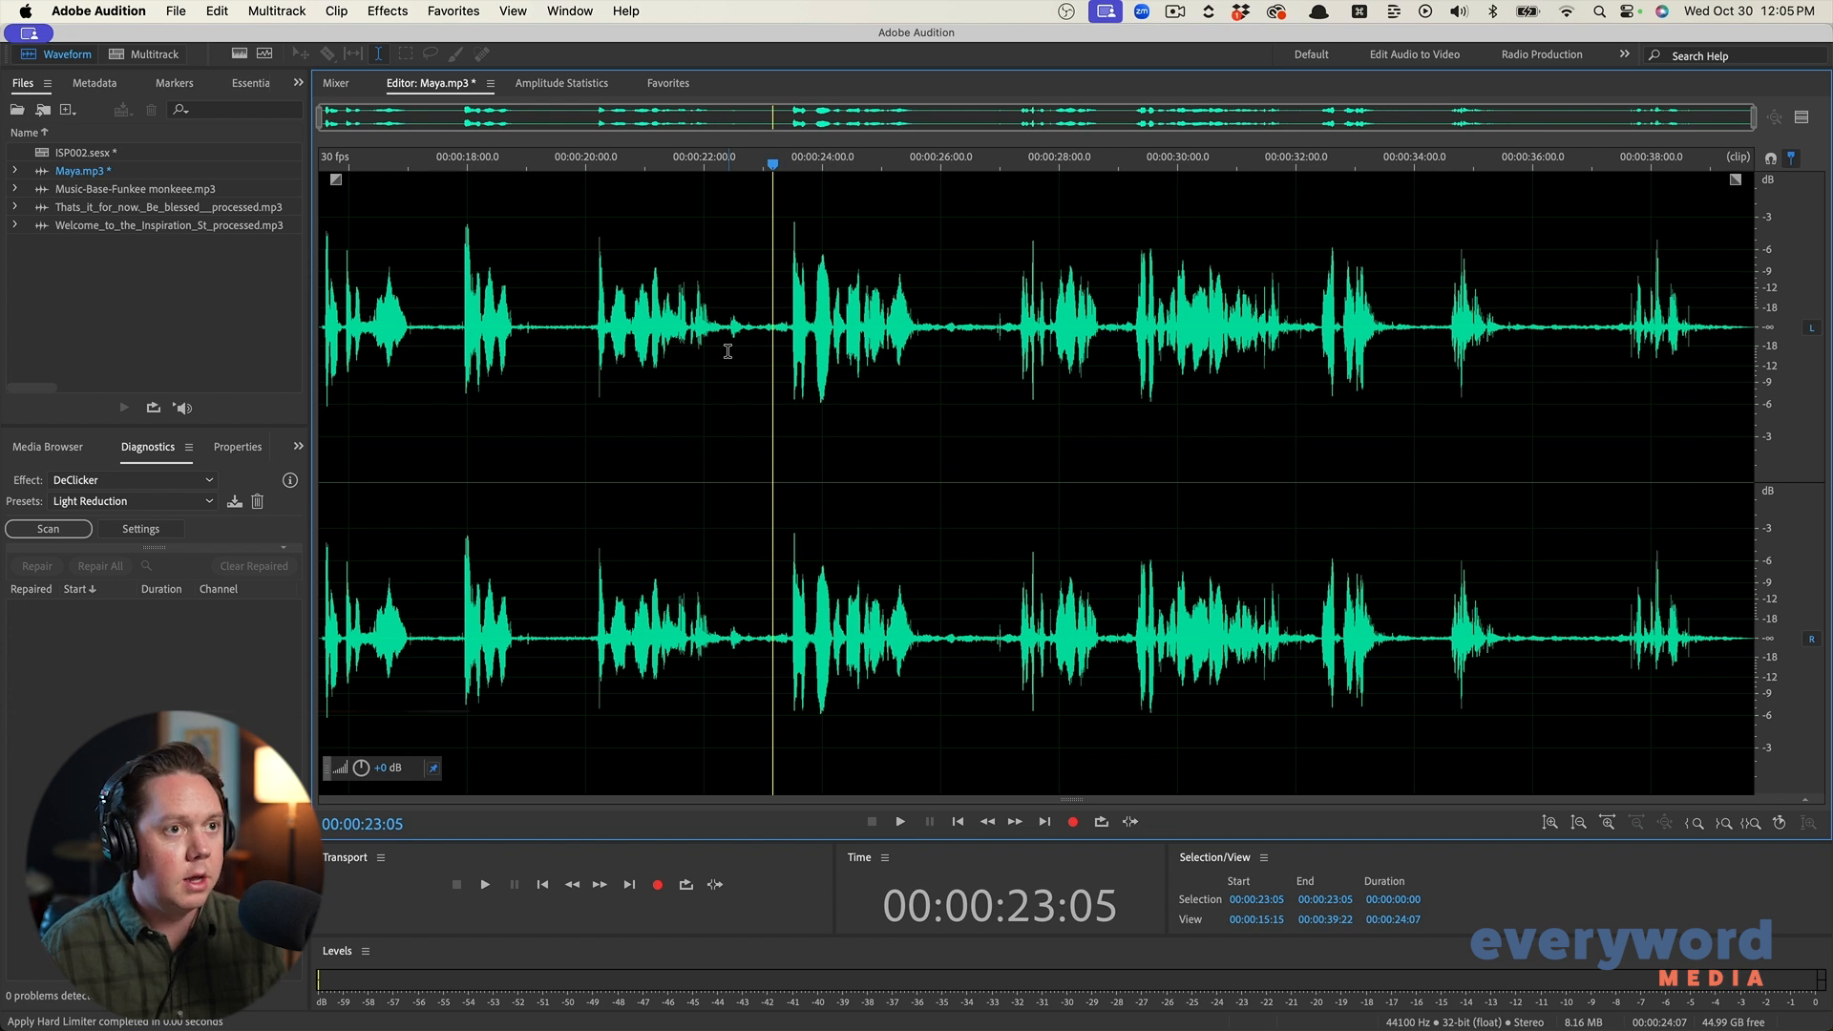
Save the recording as Maya_processed.mp3 in the Ep. 2 folder and return to the ISP002 multitrack session
key(super+shift+s)
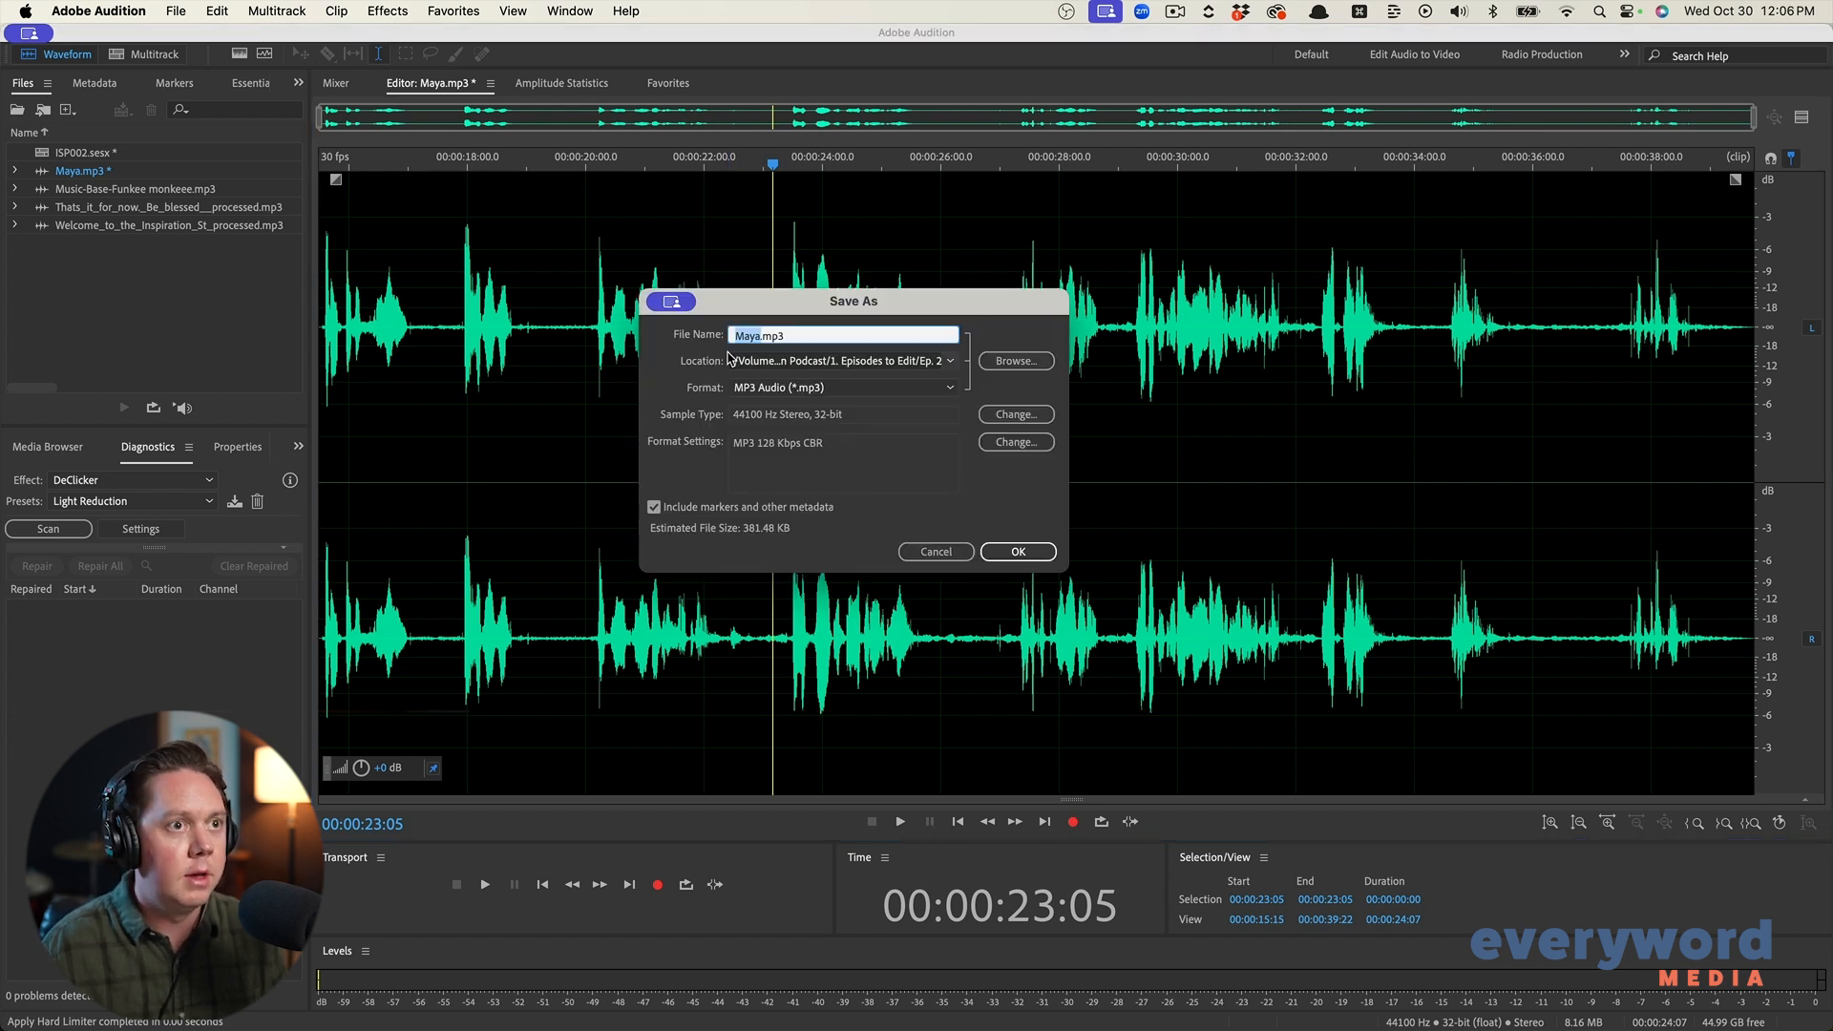
click(761, 335)
text(_processed)
key(Return)
key(0)
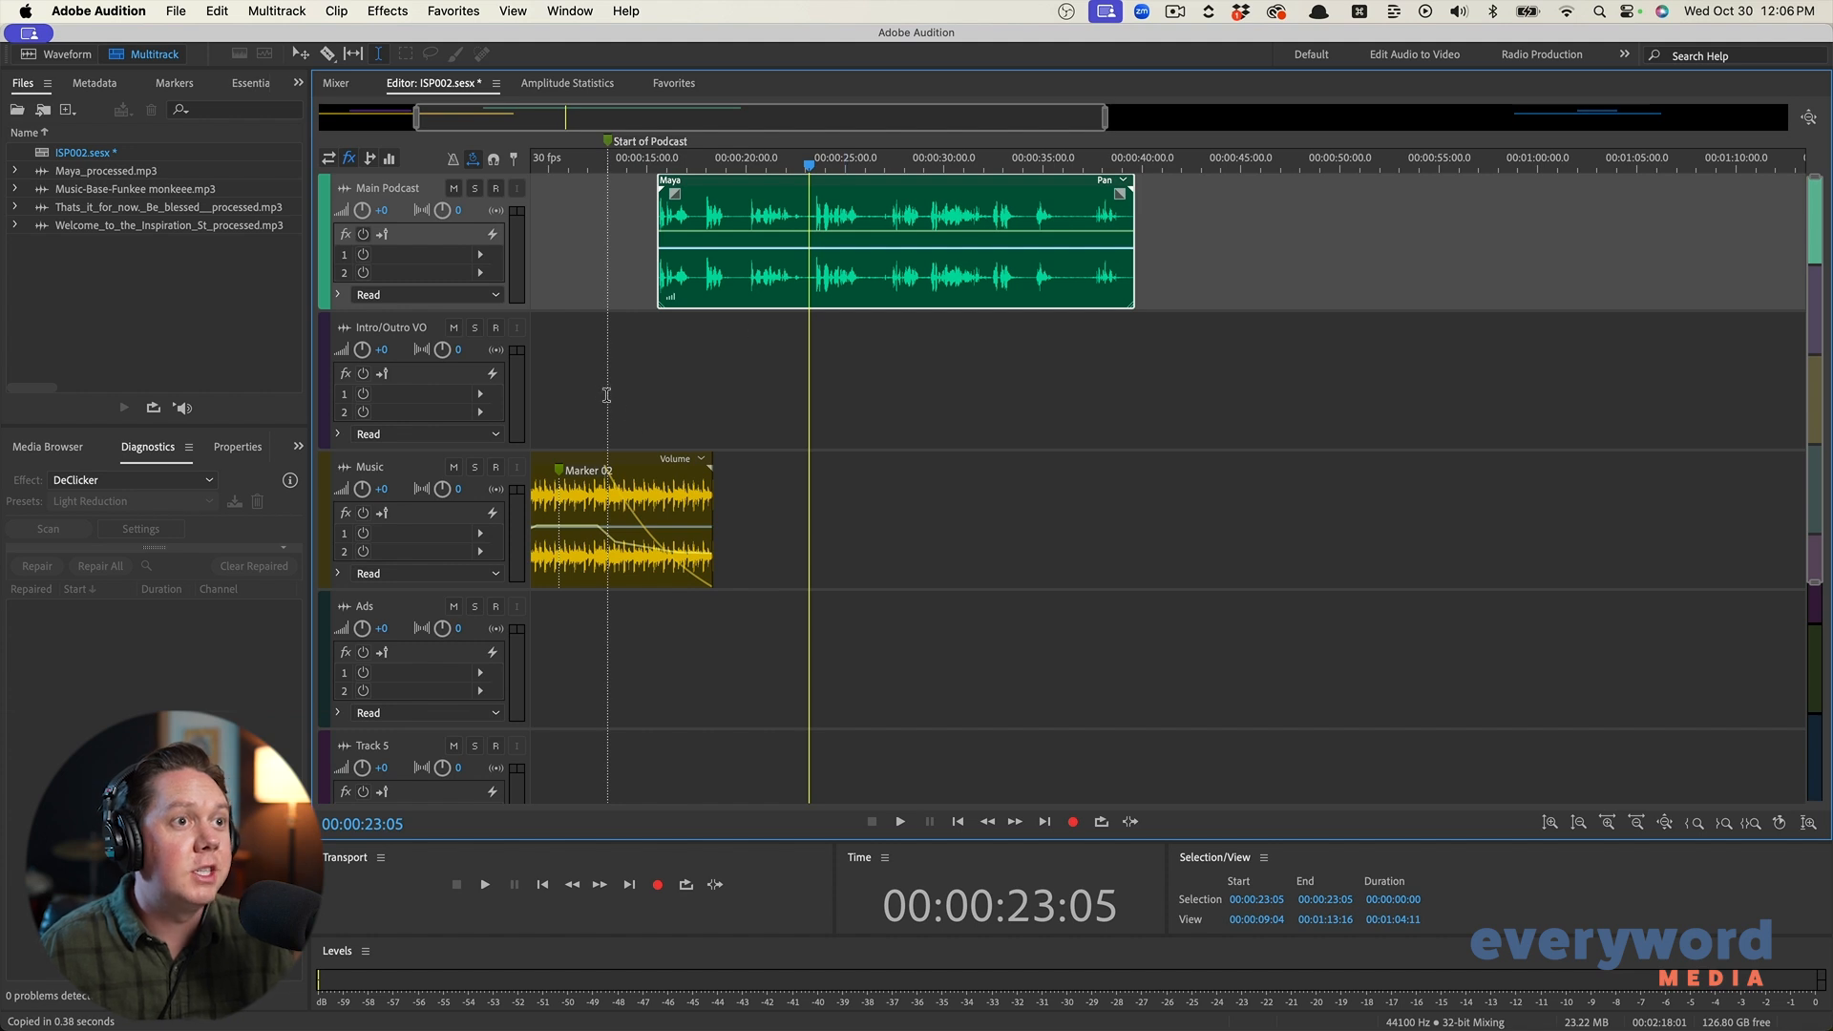
Move the Maya clip to the Start of Podcast marker and play the transition from the intro music
scroll(582, 366, up, 5)
drag(1220, 292, 907, 310)
click(616, 352)
scroll(616, 351, up, 1)
key(space)
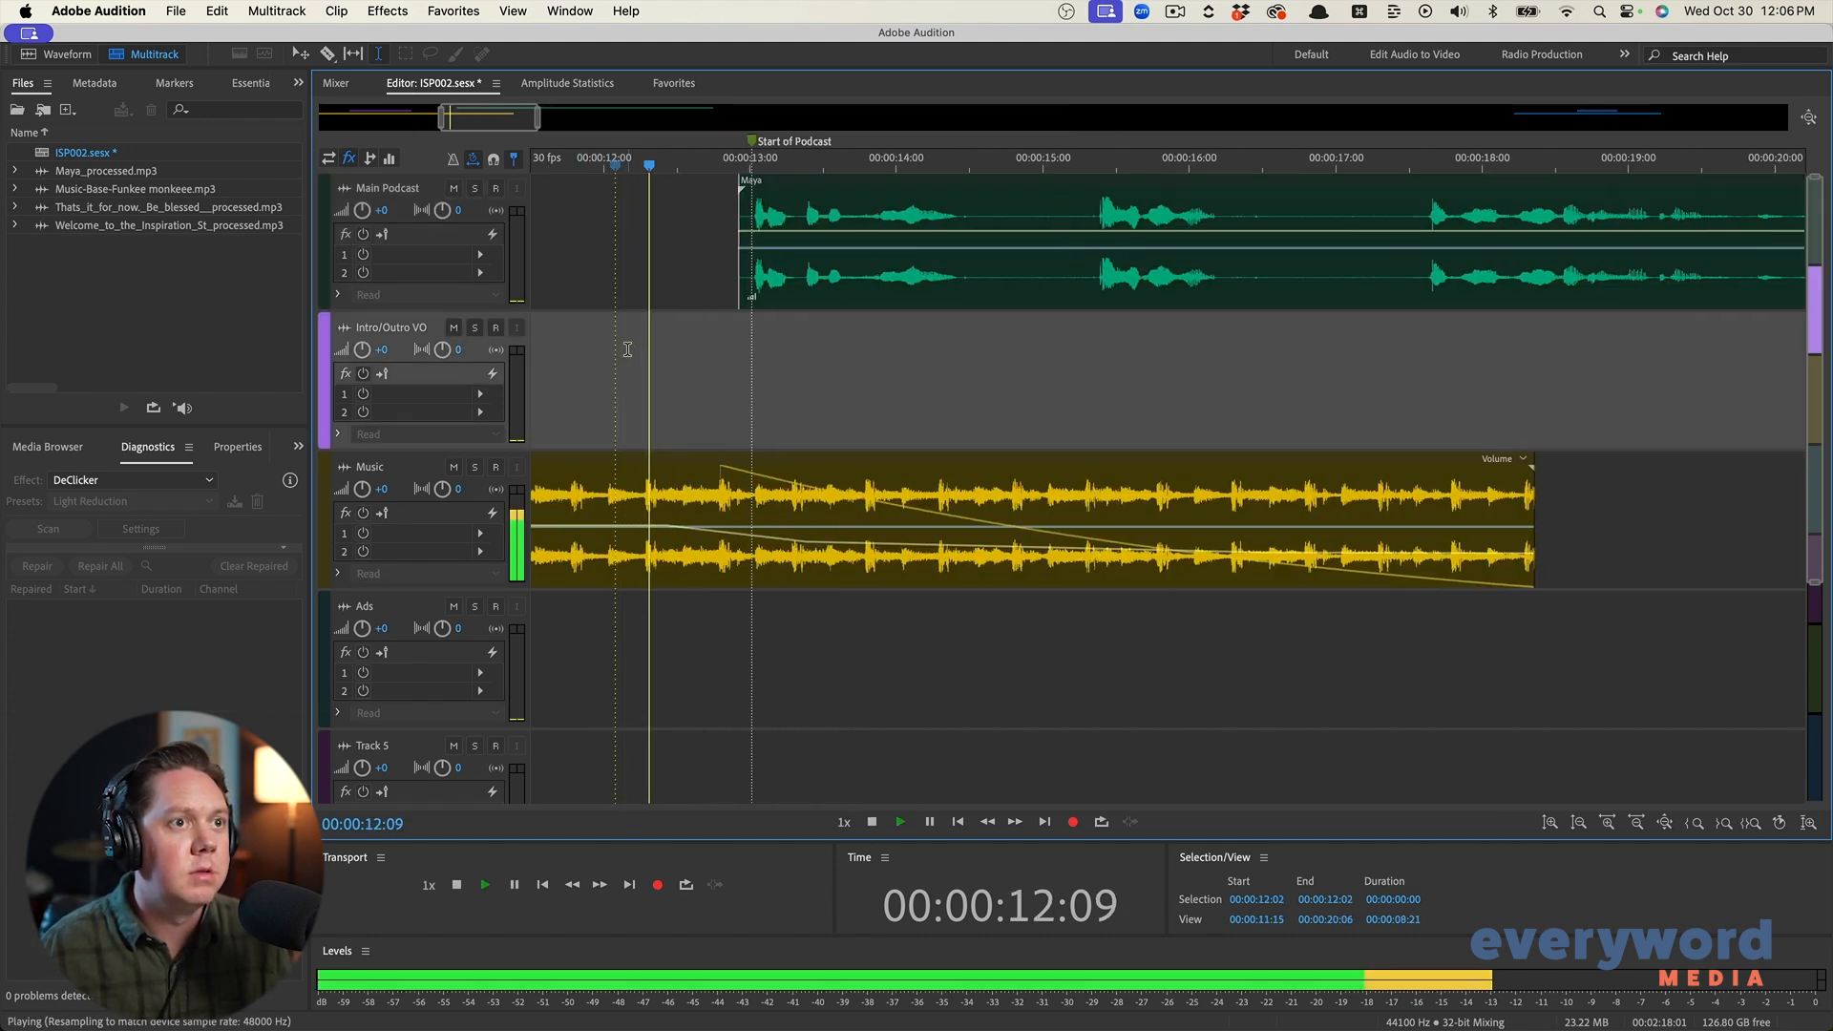
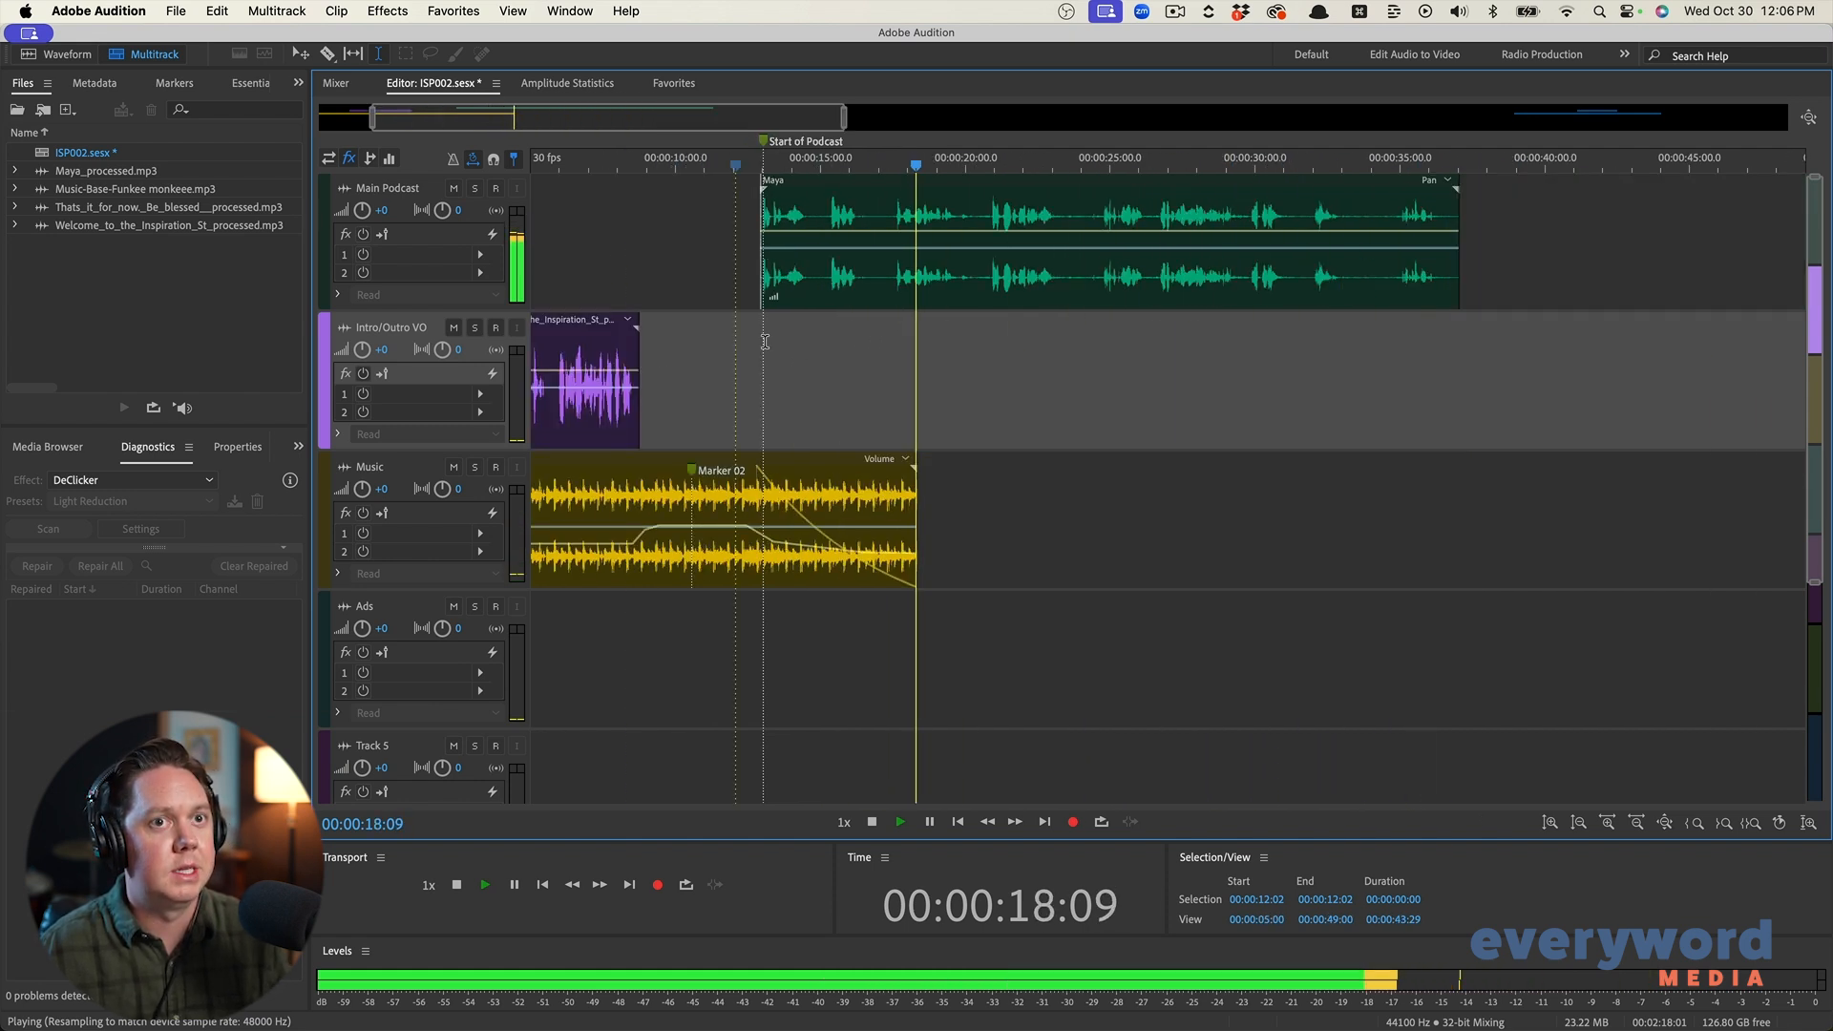
scroll(759, 341, down, 4)
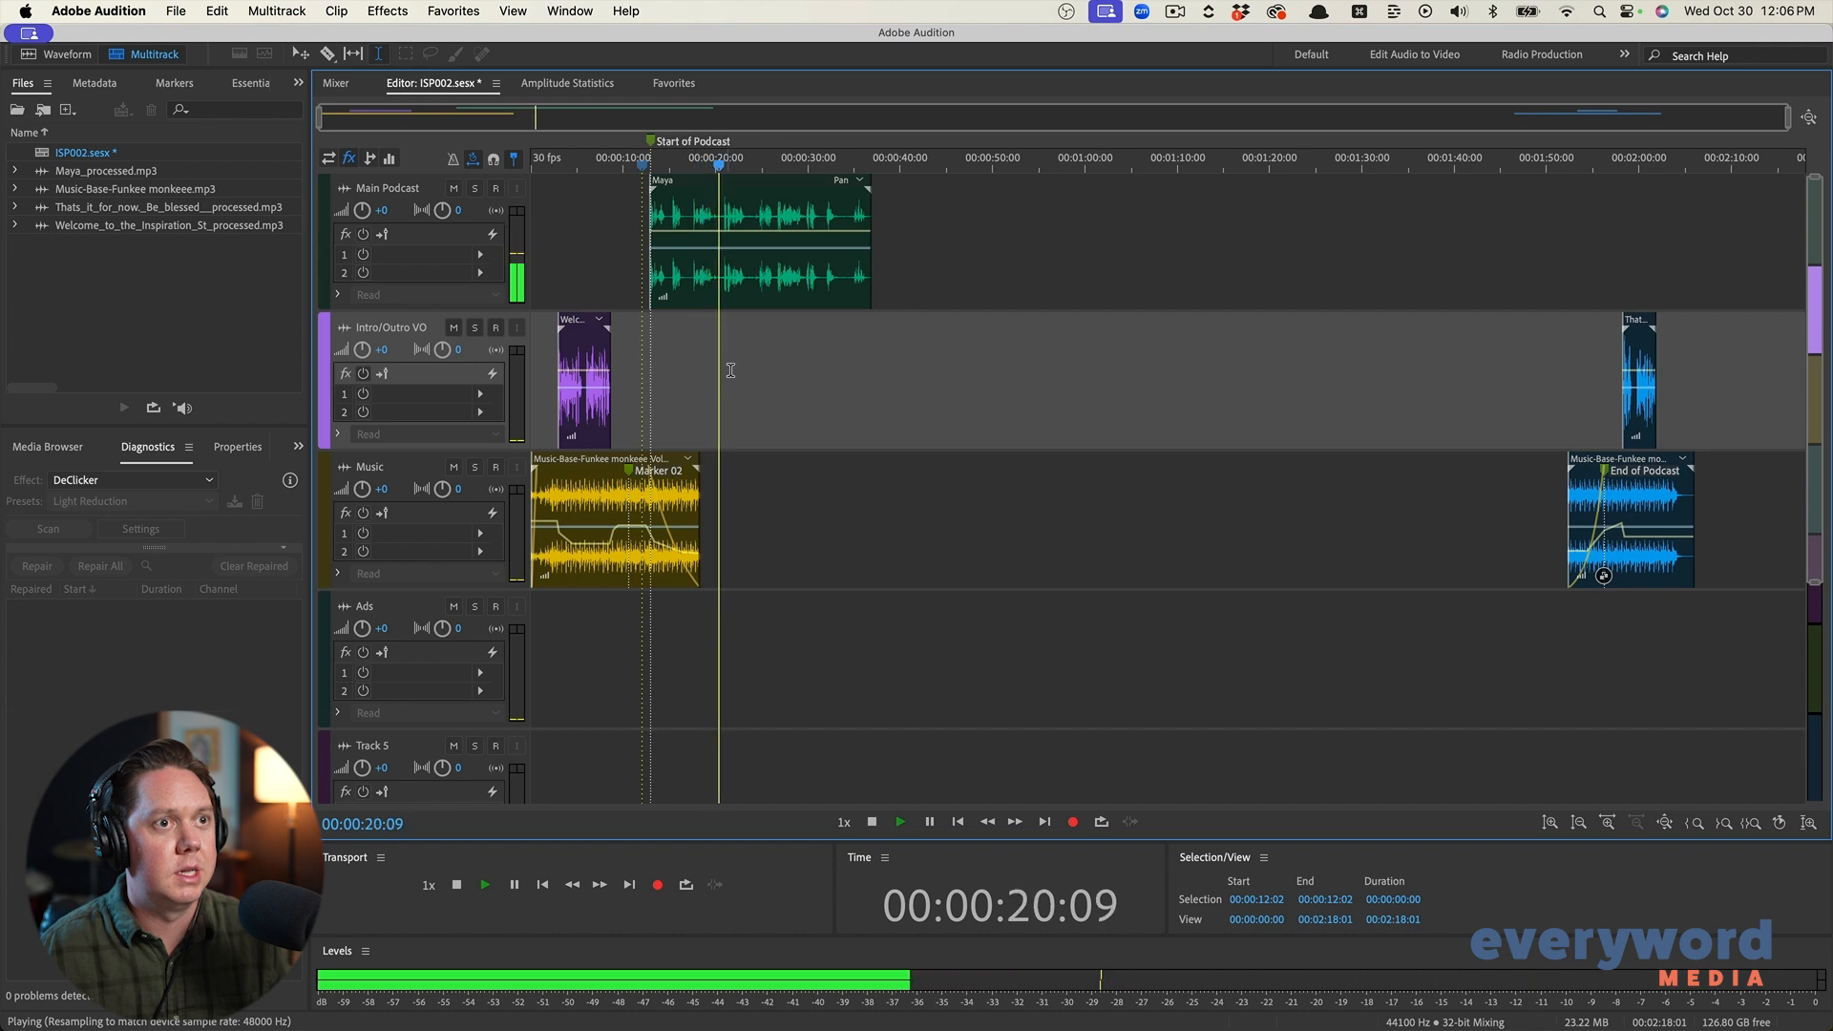
key(space)
Move the outro voice-over and music clips to the end of the Maya clip, then audition and fine-tune the transition timing
drag(1391, 413, 1690, 420)
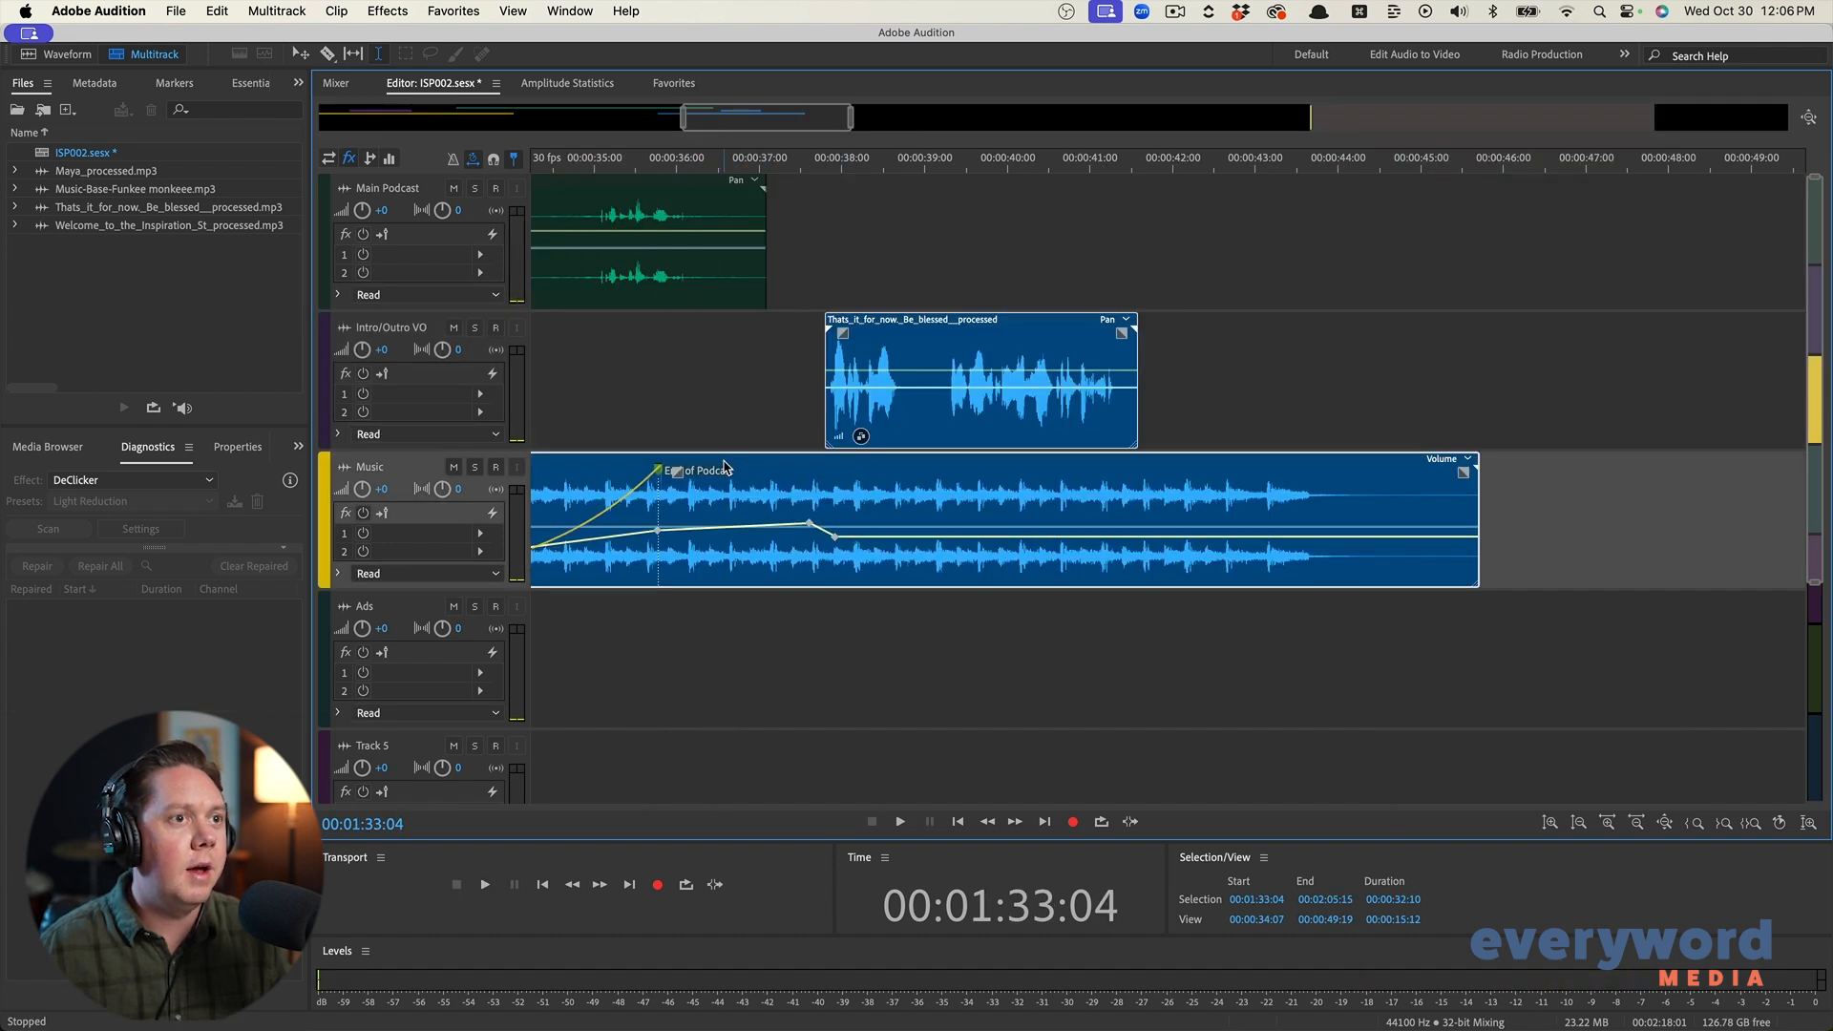
scroll(725, 466, up, 2)
click(590, 339)
key(space)
scroll(611, 382, up, 2)
key(space)
drag(748, 500, 861, 517)
Review the assembled episode's clip placement from the intro through the main podcast to the outro
click(790, 361)
click(774, 370)
key(backslash)
scroll(694, 415, up, 1)
scroll(931, 467, down, 1)
drag(1032, 539, 369, 138)
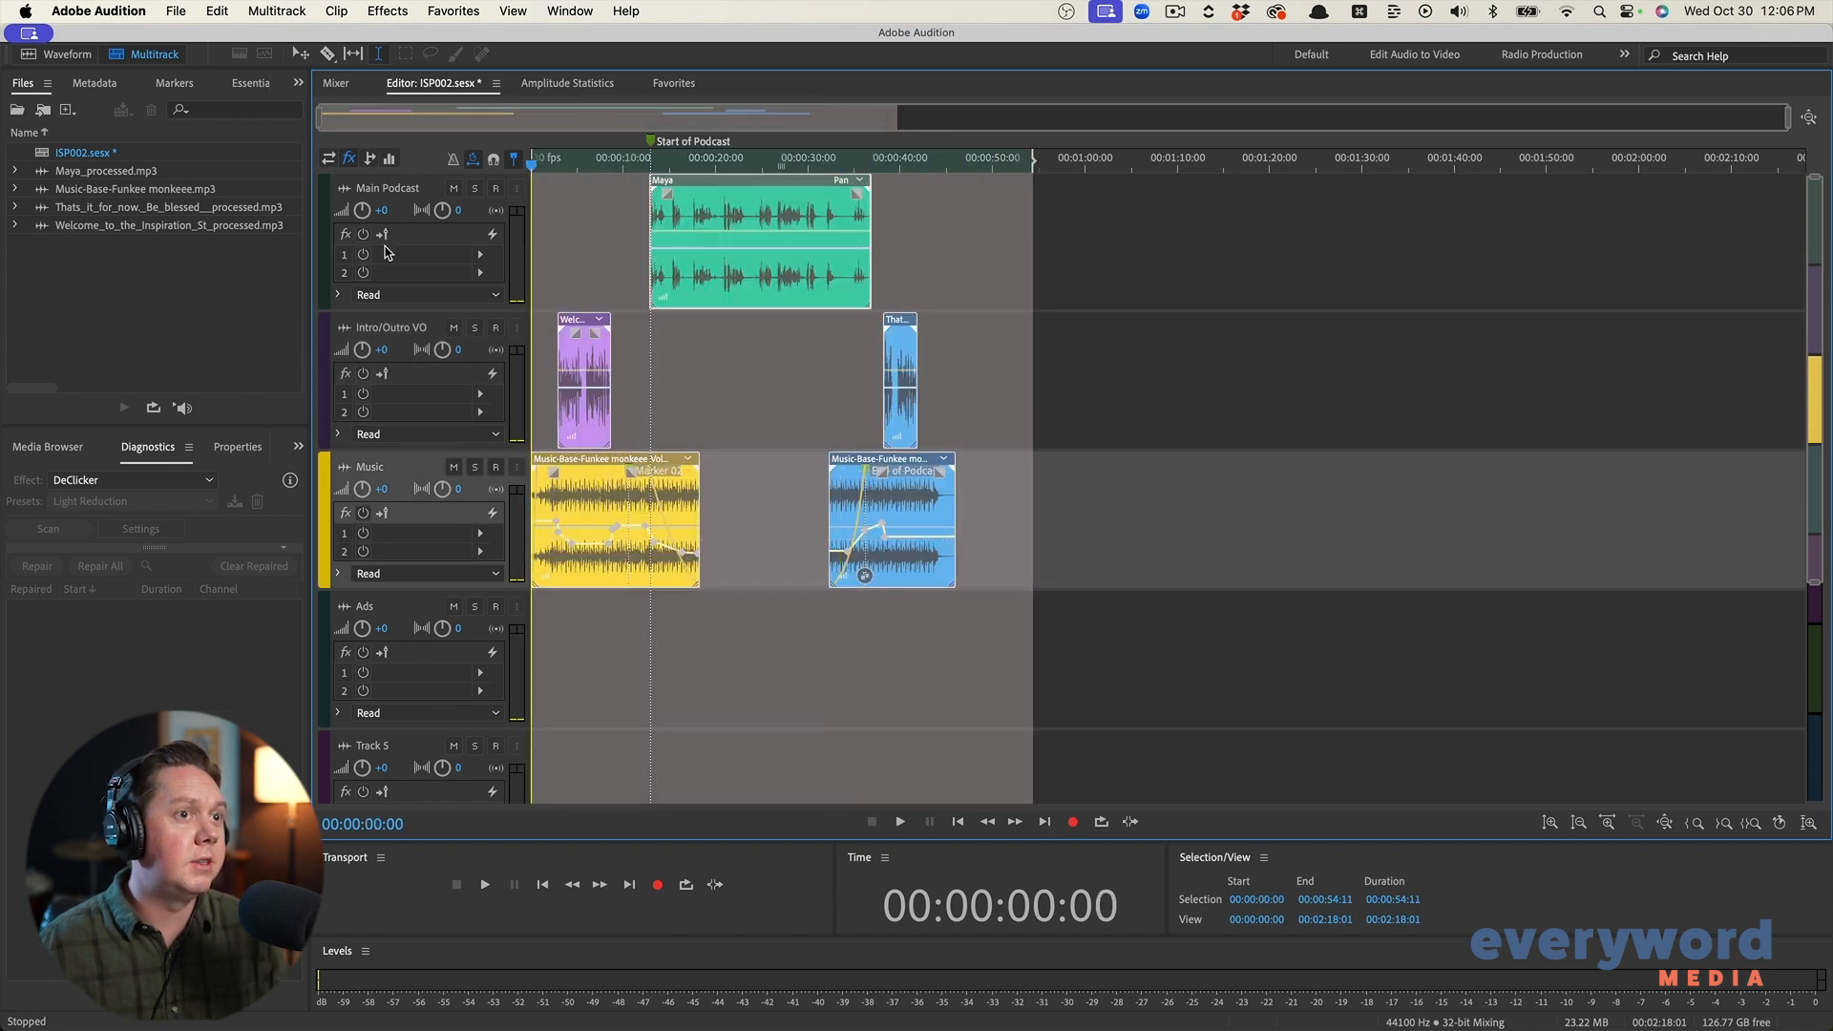
click(722, 372)
scroll(651, 372, up, 1)
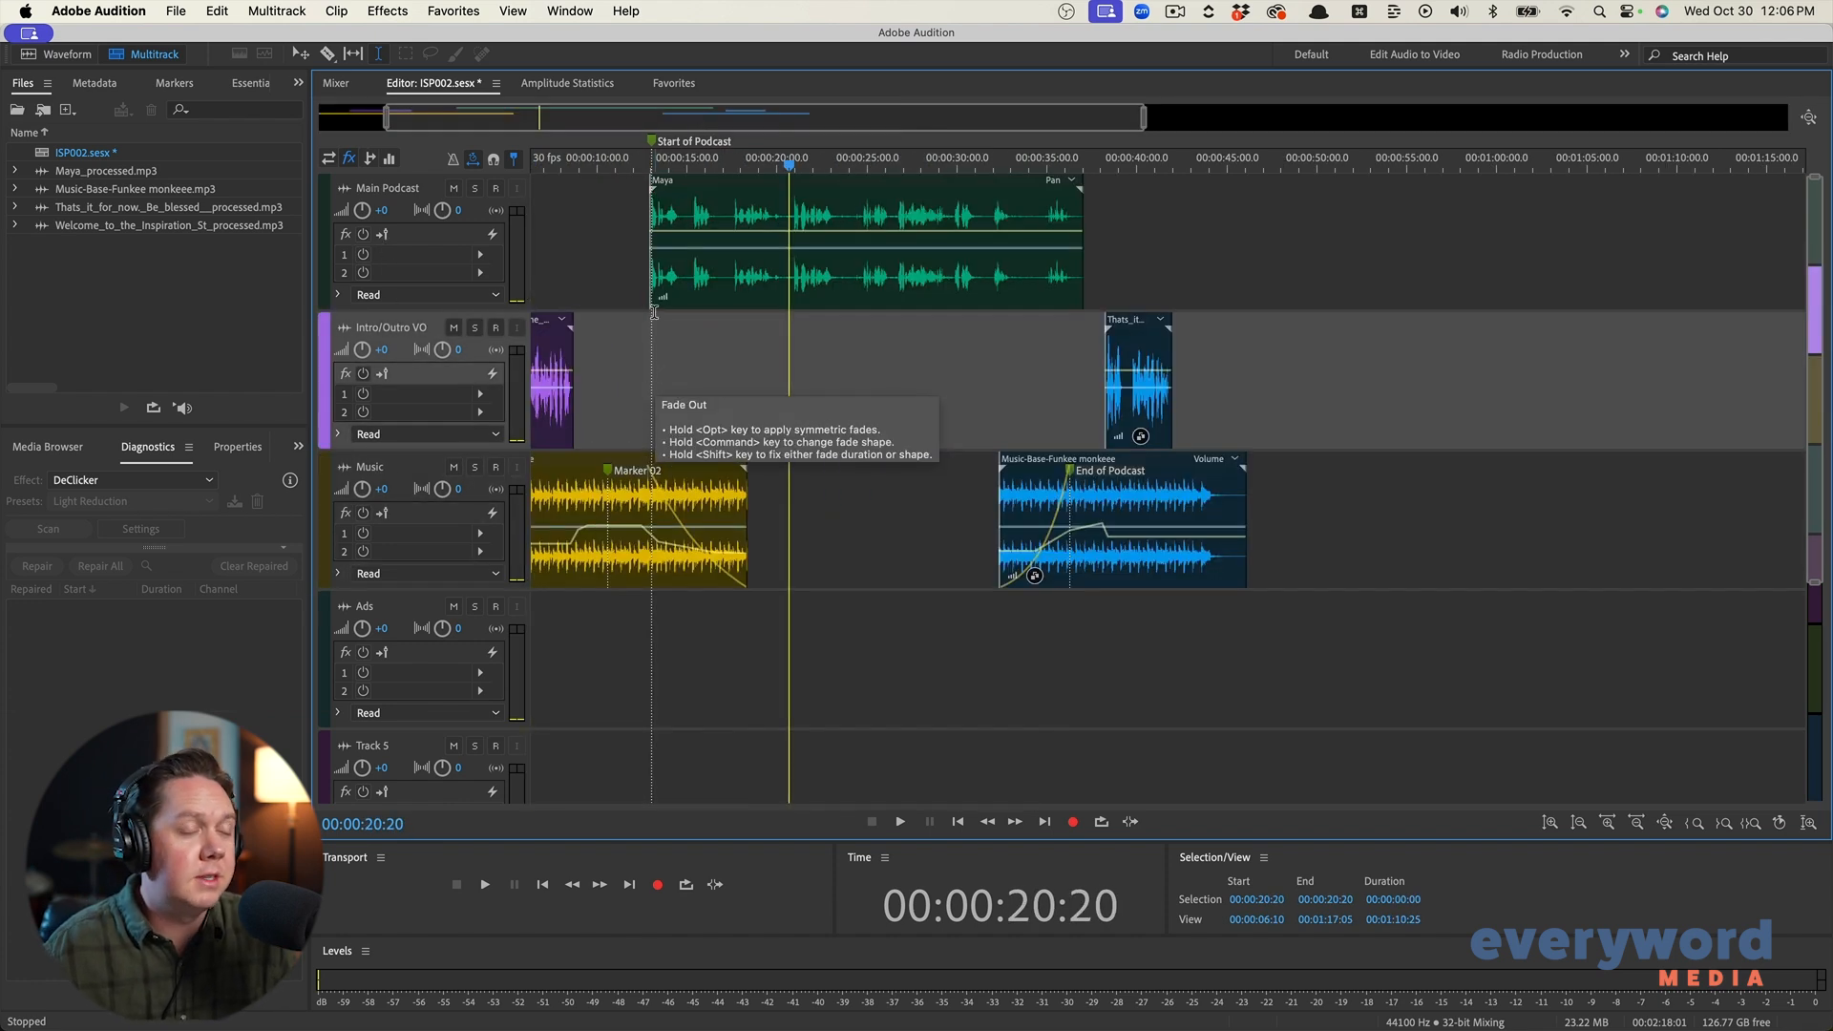
scroll(630, 293, up, 1)
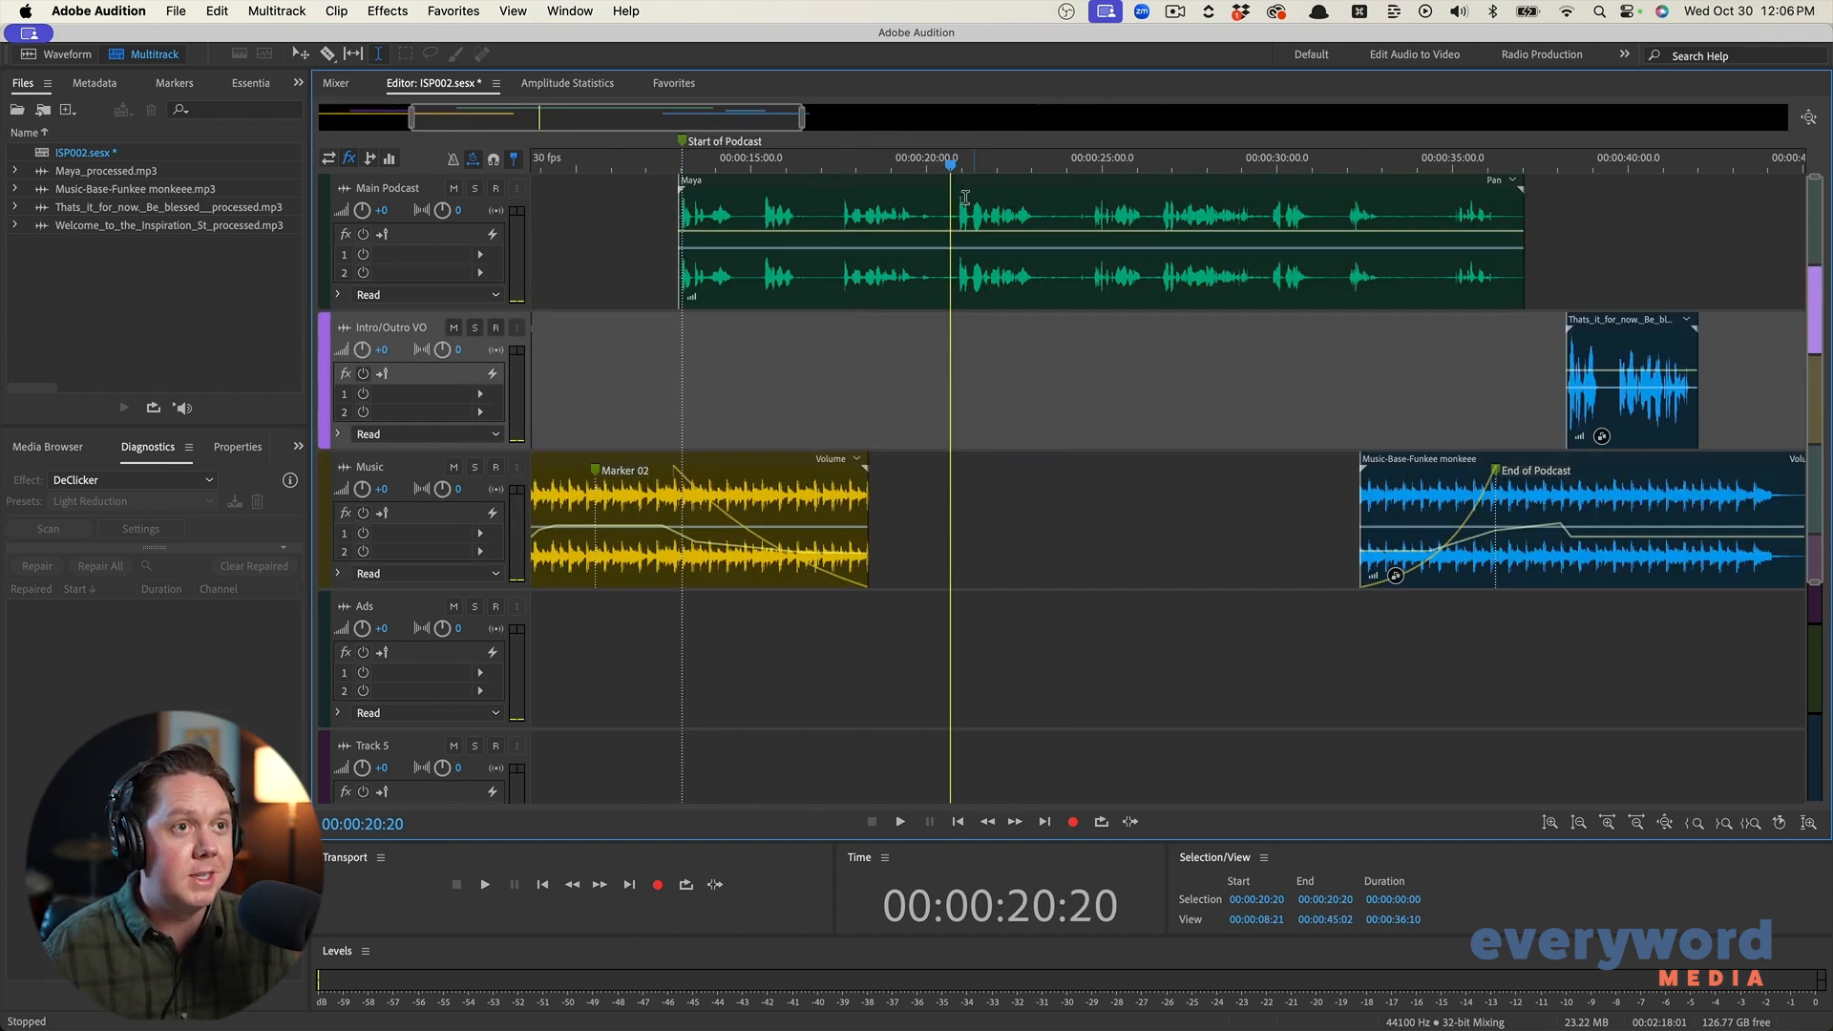
scroll(895, 302, up, 1)
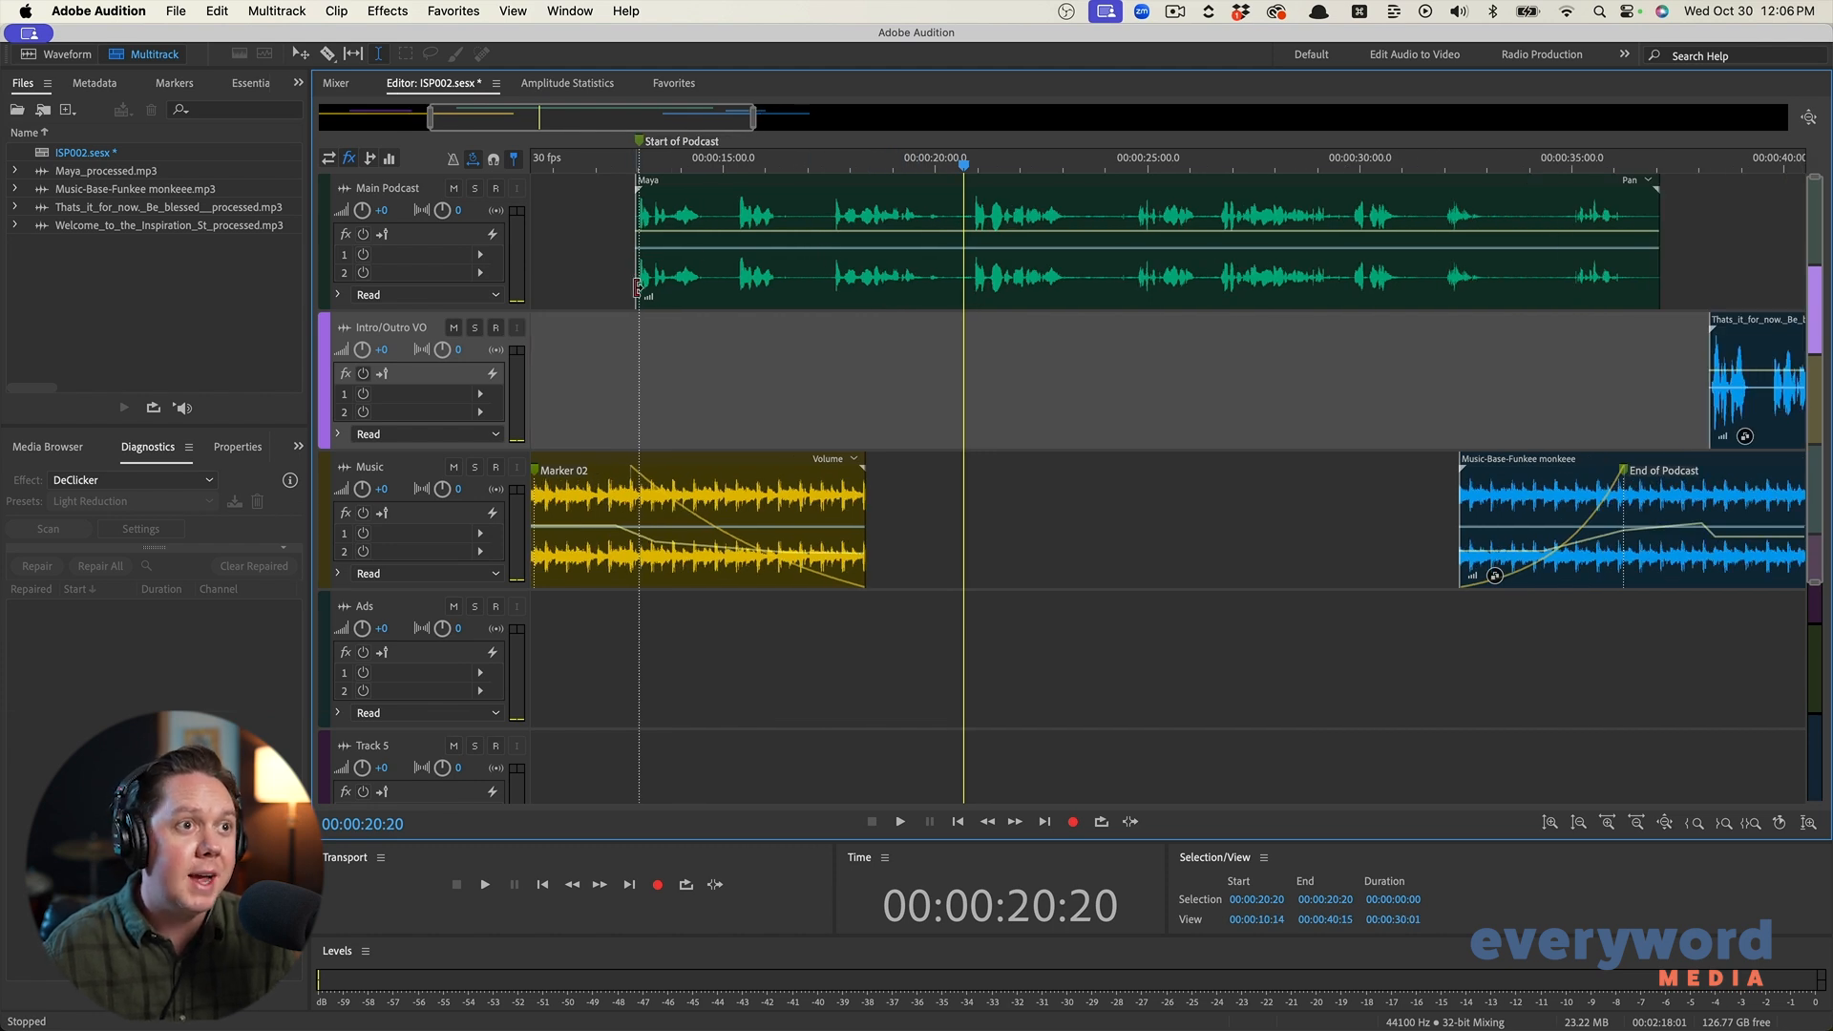
scroll(821, 335, down, 2)
scroll(697, 476, up, 1)
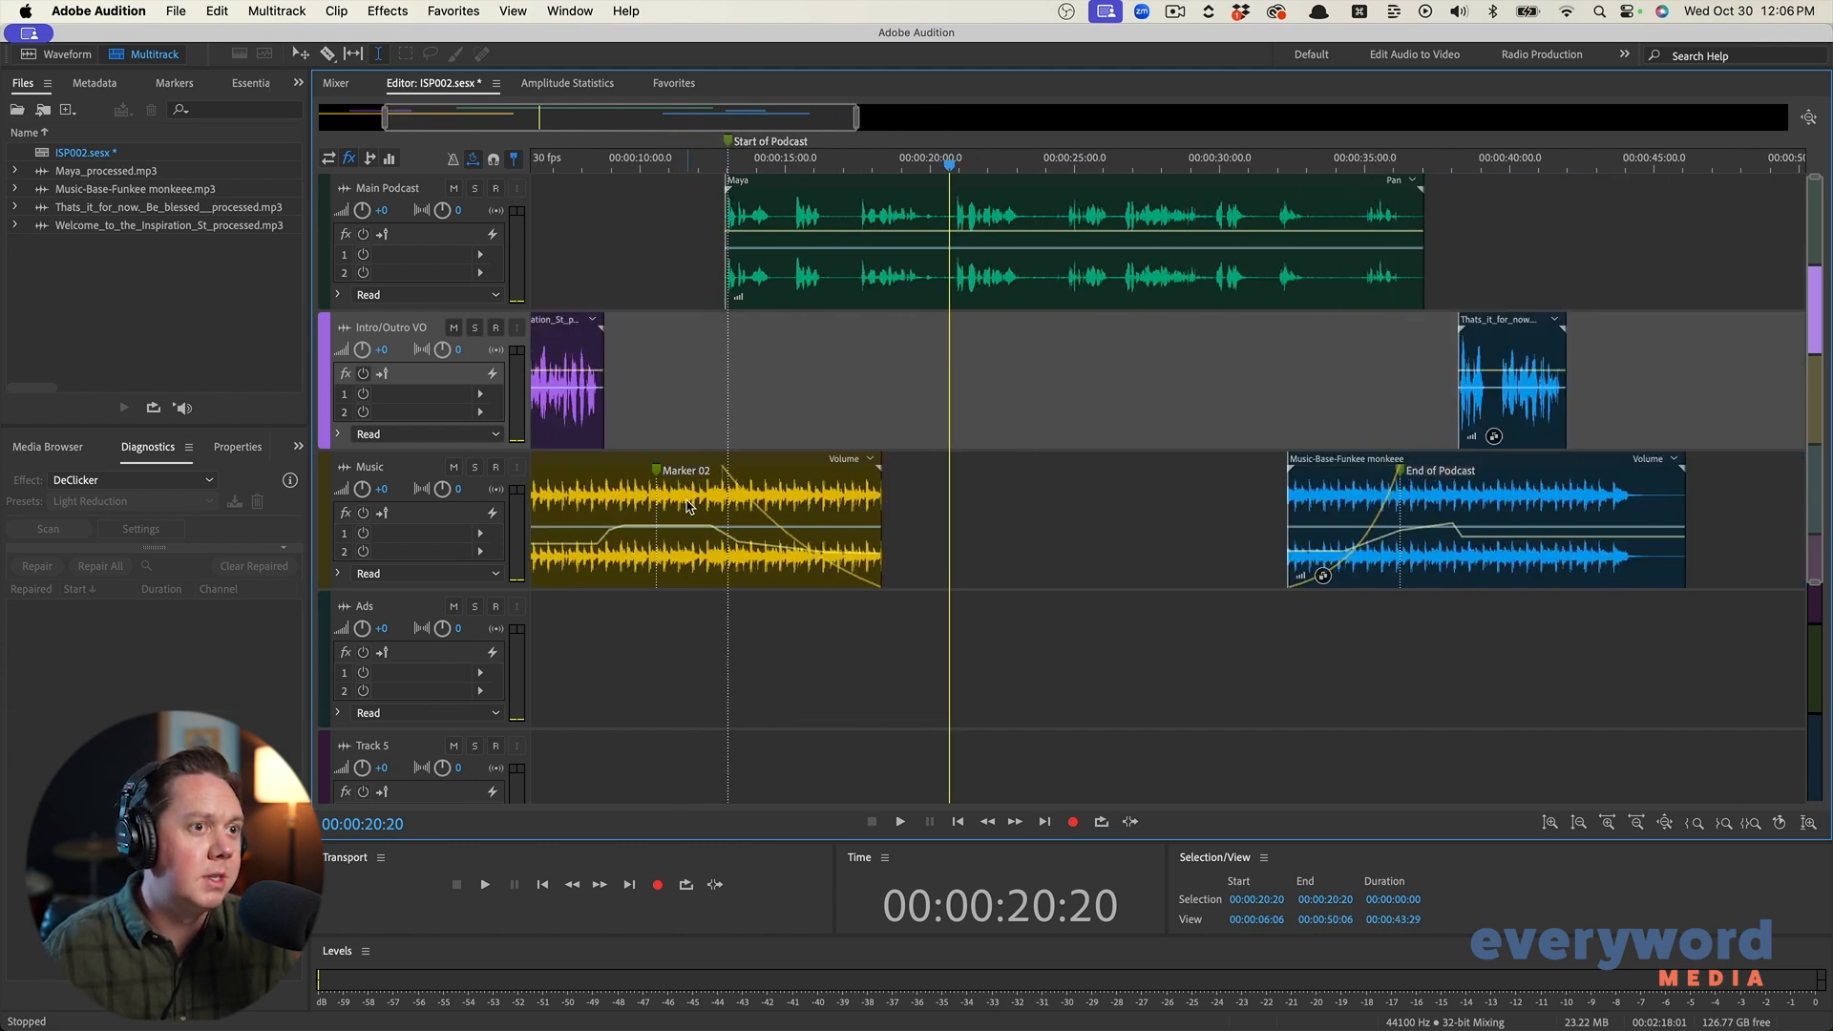
click(687, 499)
click(688, 499)
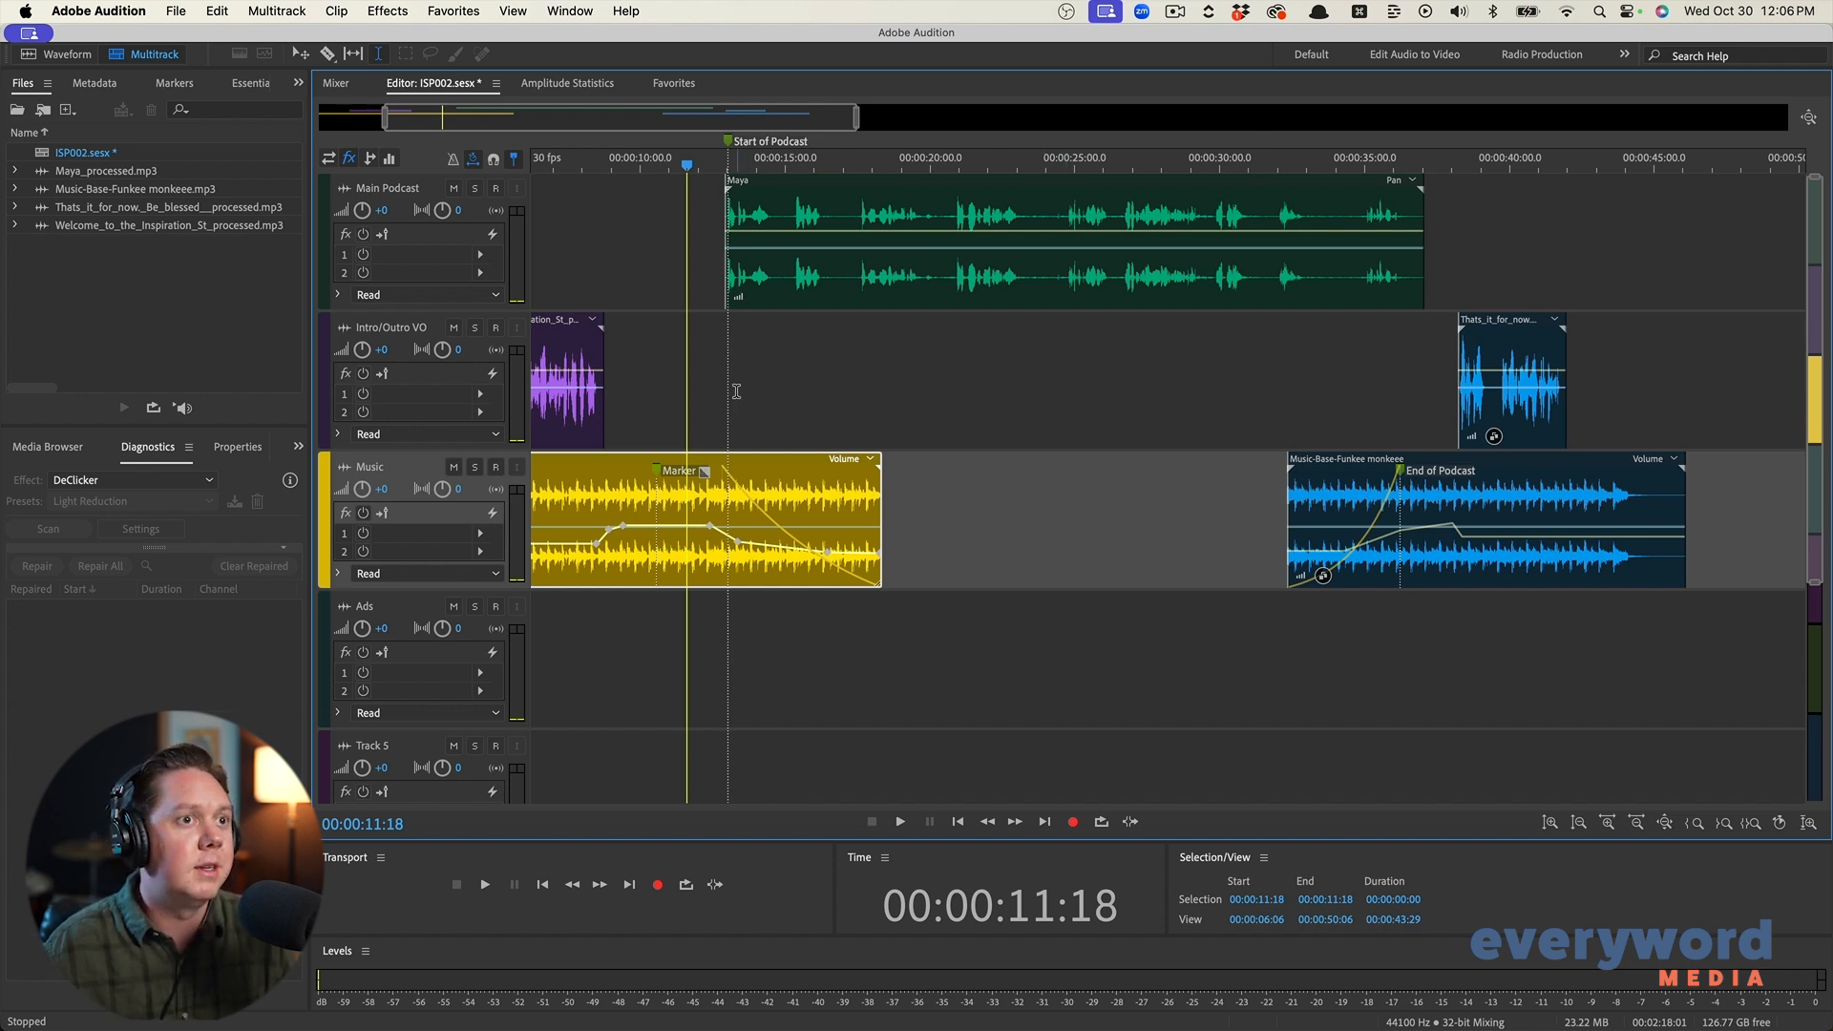
scroll(736, 390, up, 2)
scroll(728, 394, up, 5)
scroll(727, 391, down, 10)
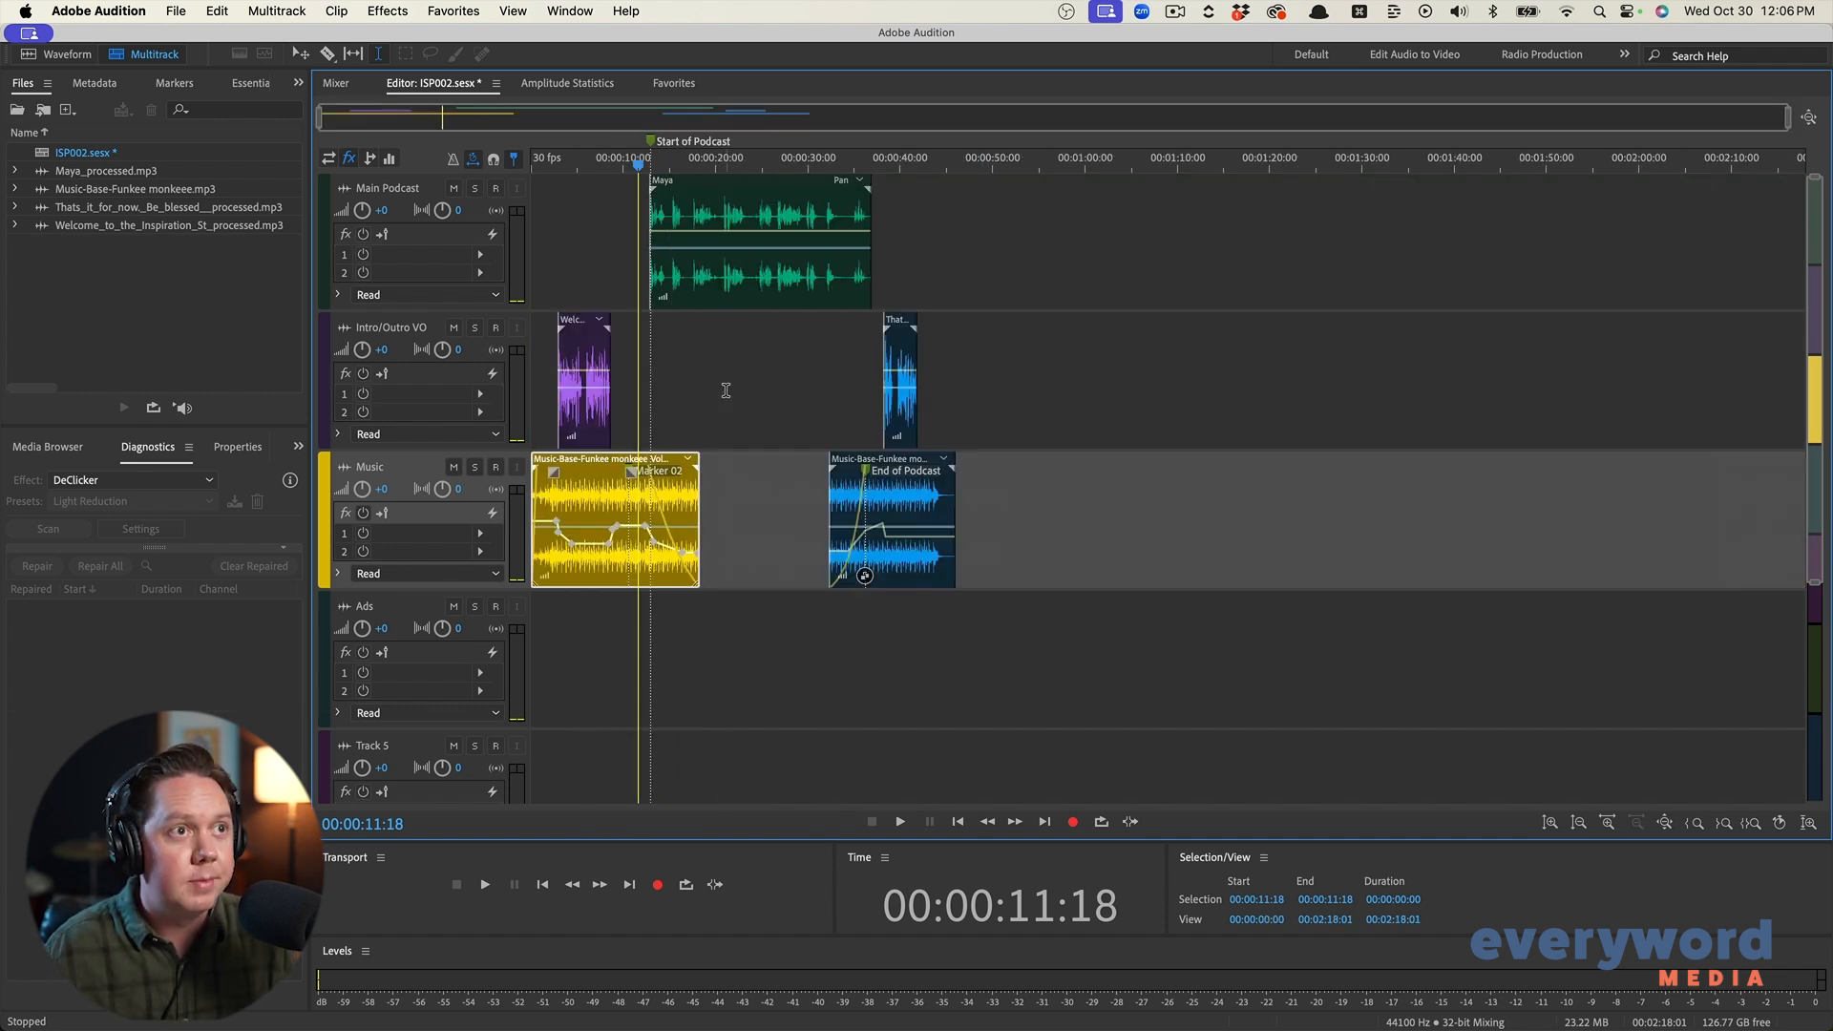
Bounce all clips of the session into one audio file and normalize it to -1.00 dB
key(super+a)
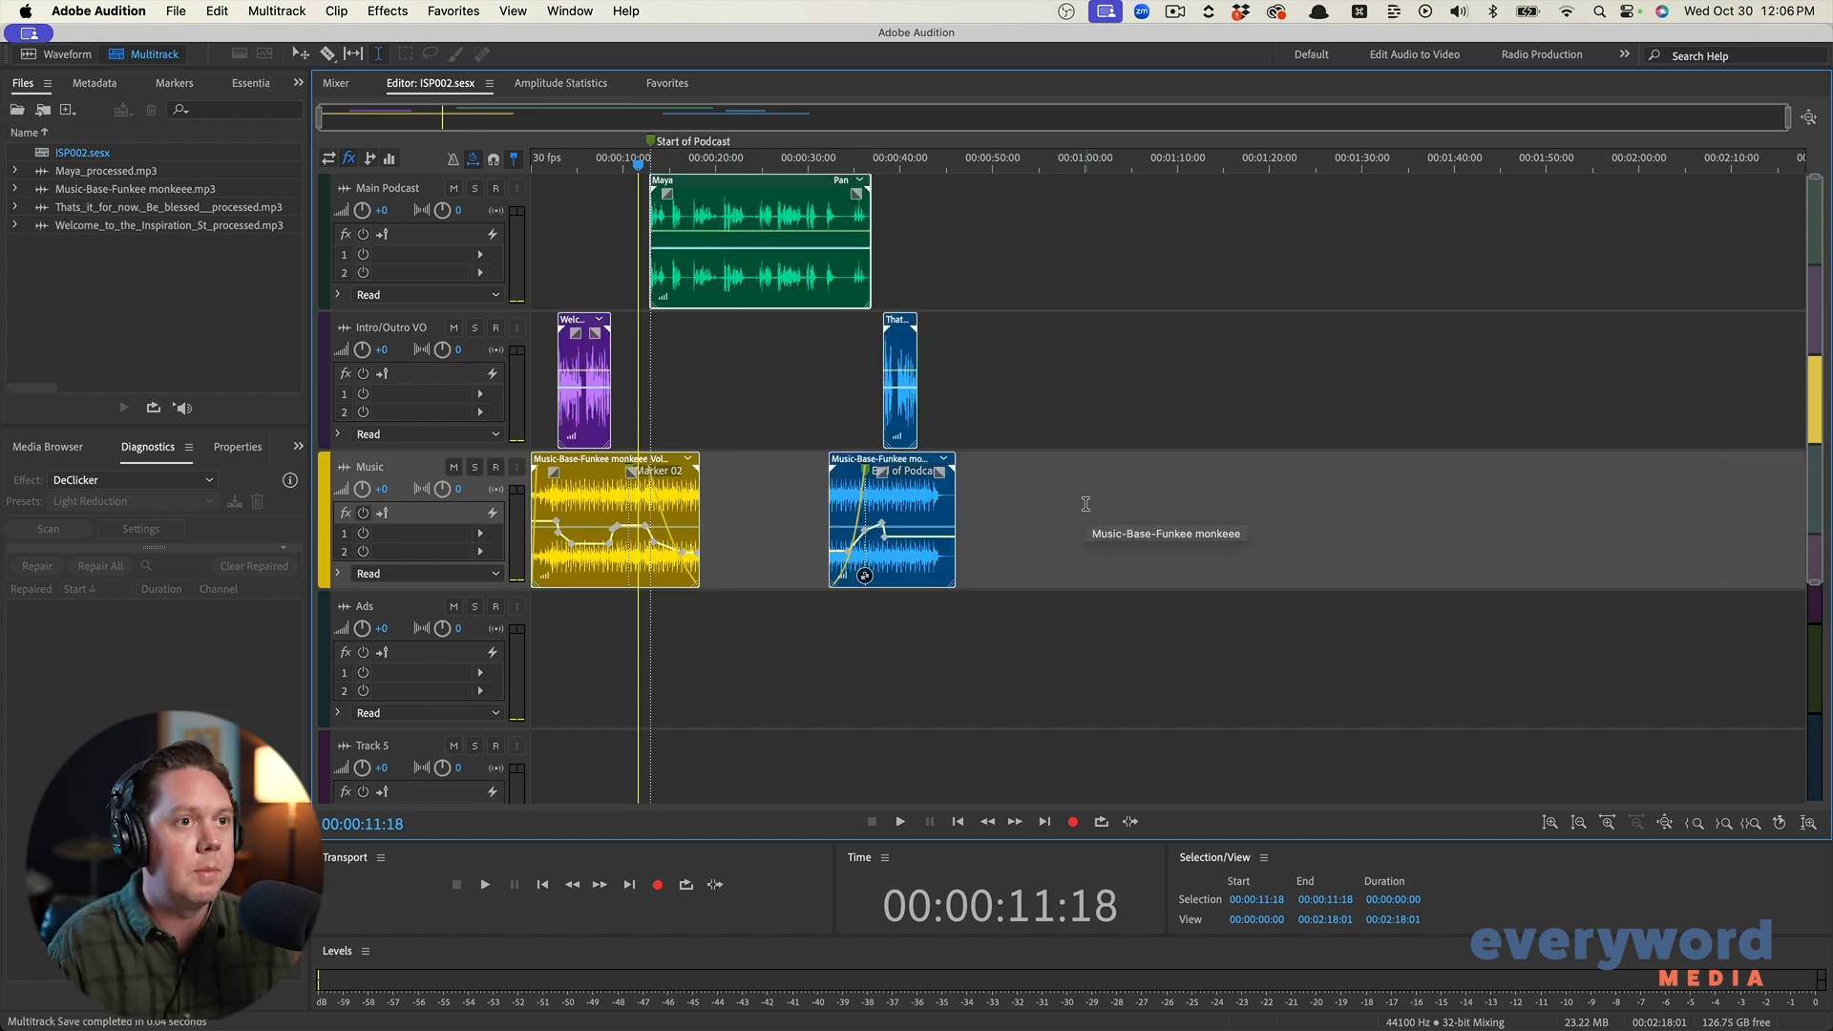
key(super+b)
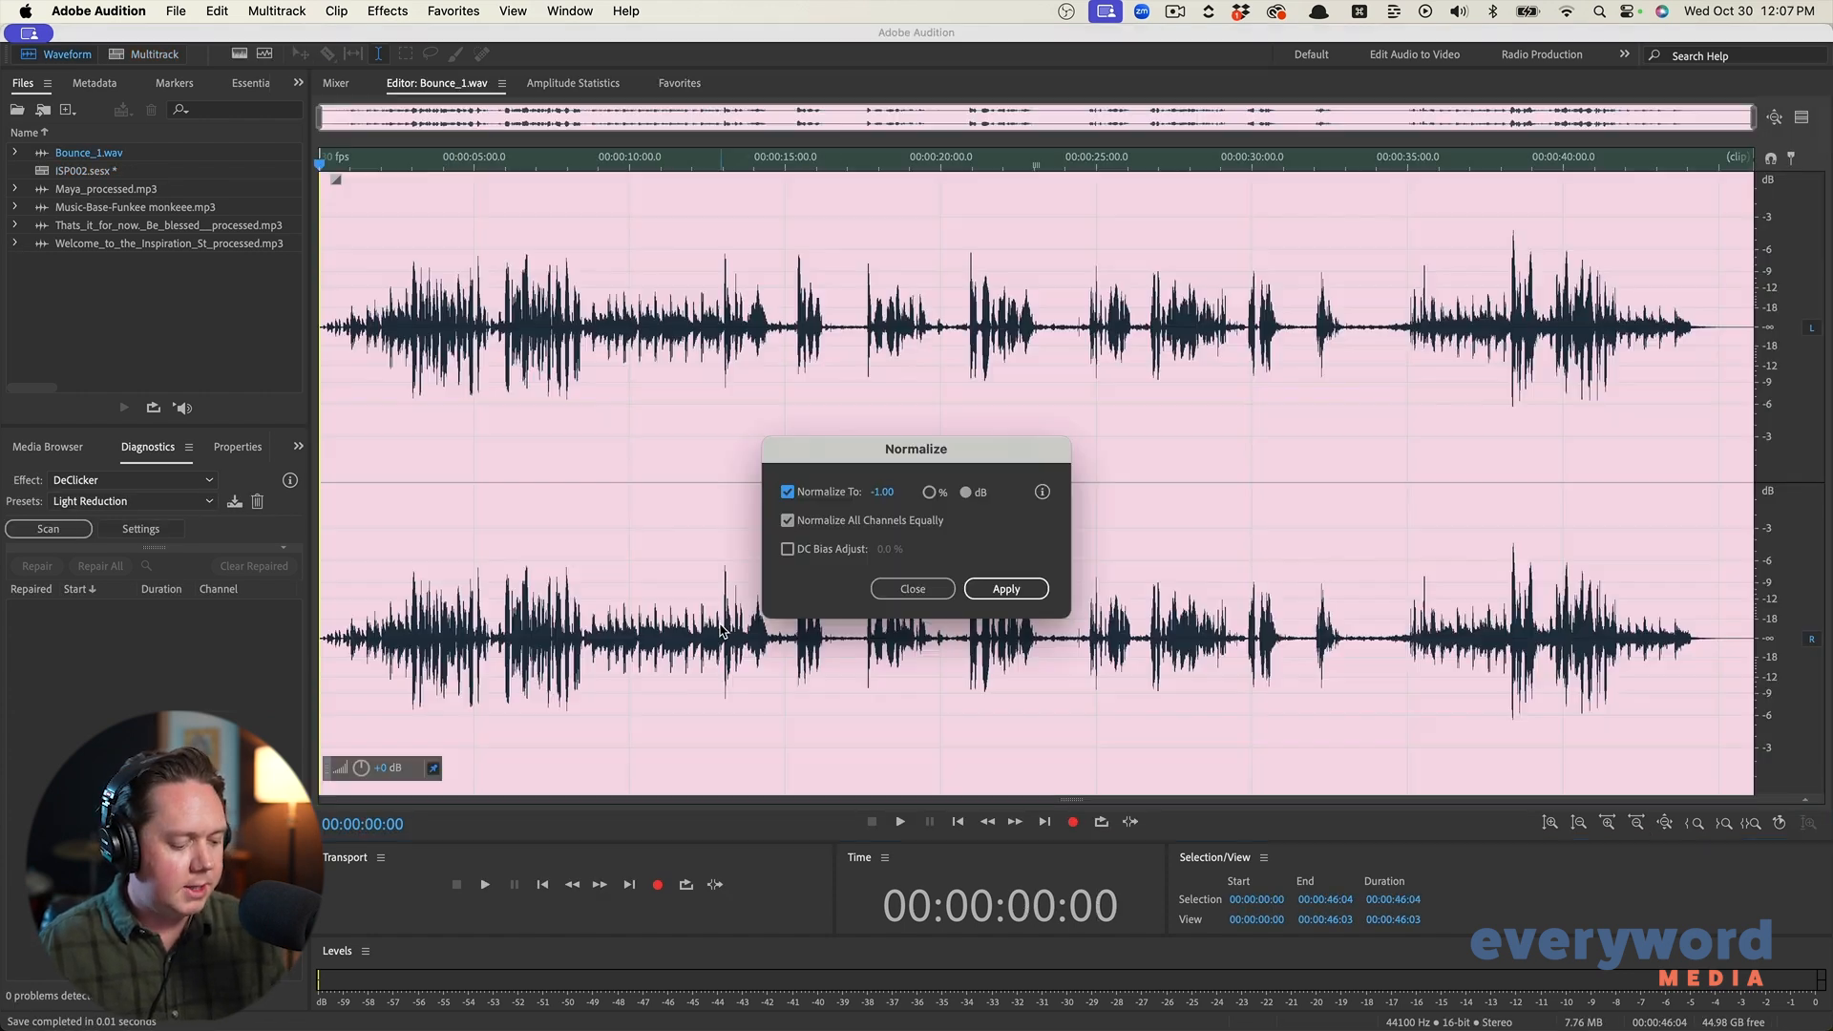
key(Return)
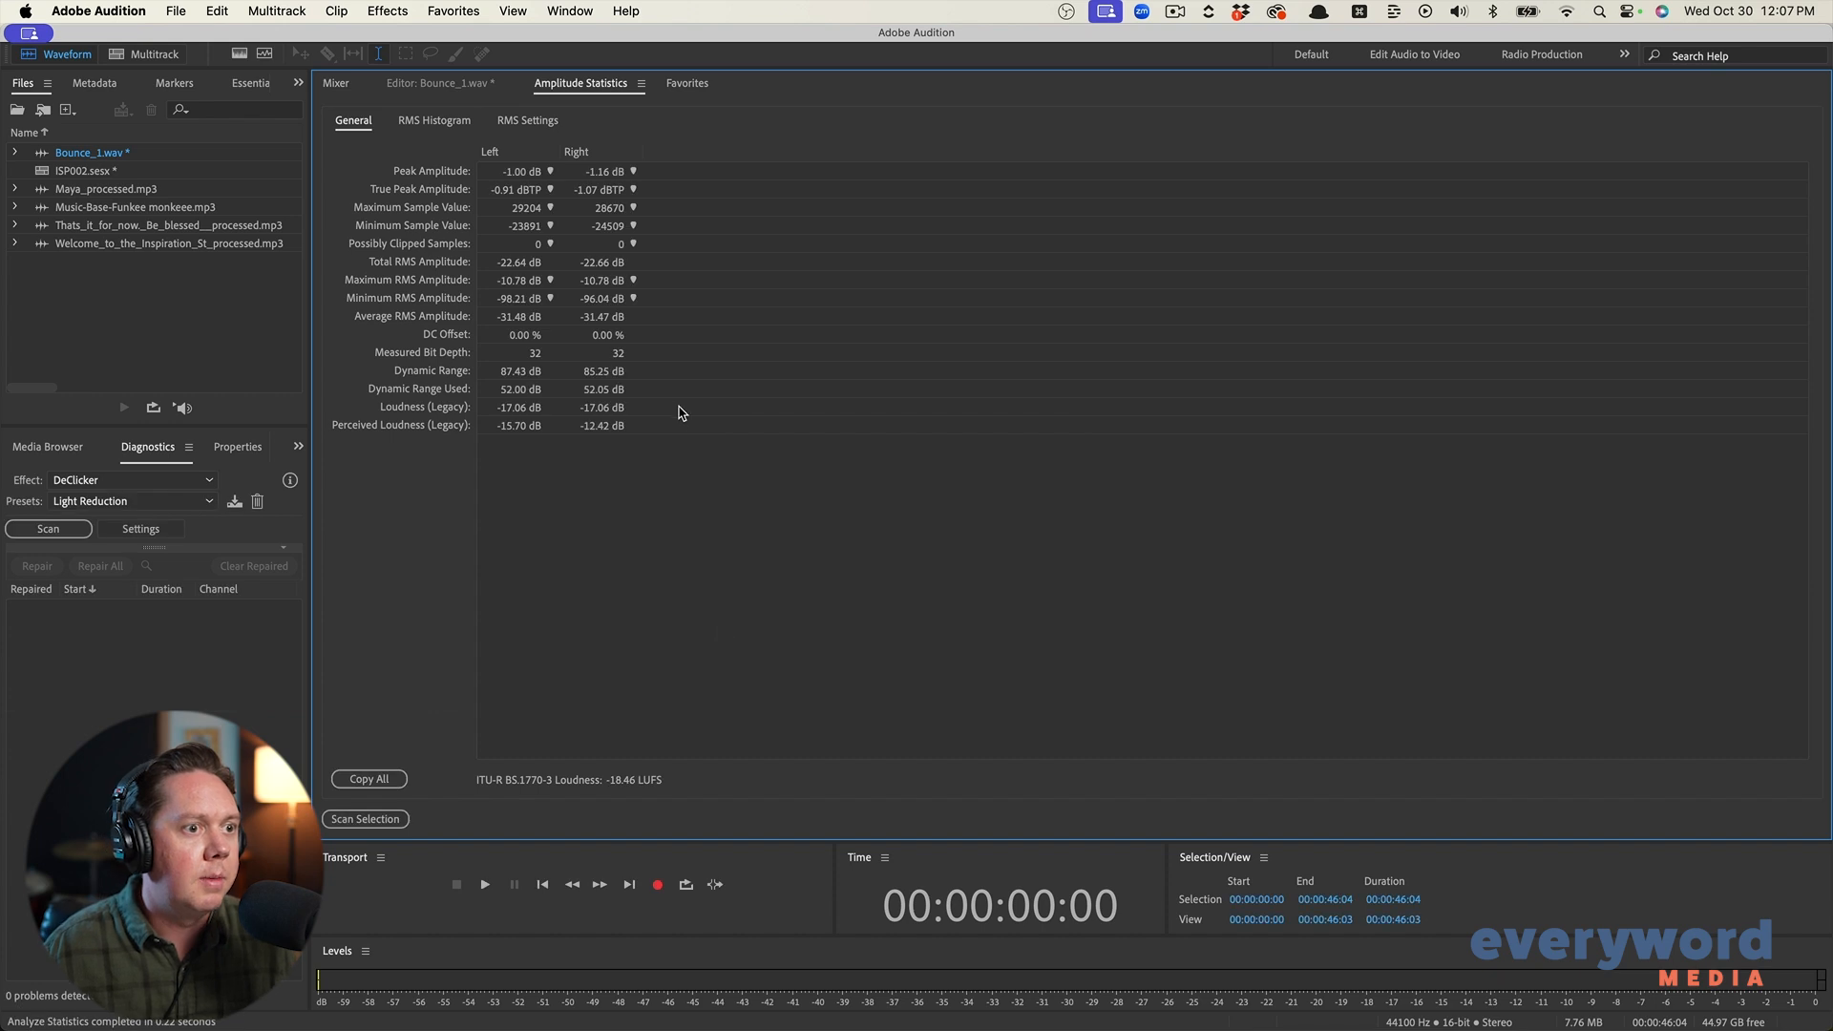
Return to the waveform of Bounce_1.wav and apply the Hard Limiter to the whole file
click(435, 83)
click(665, 401)
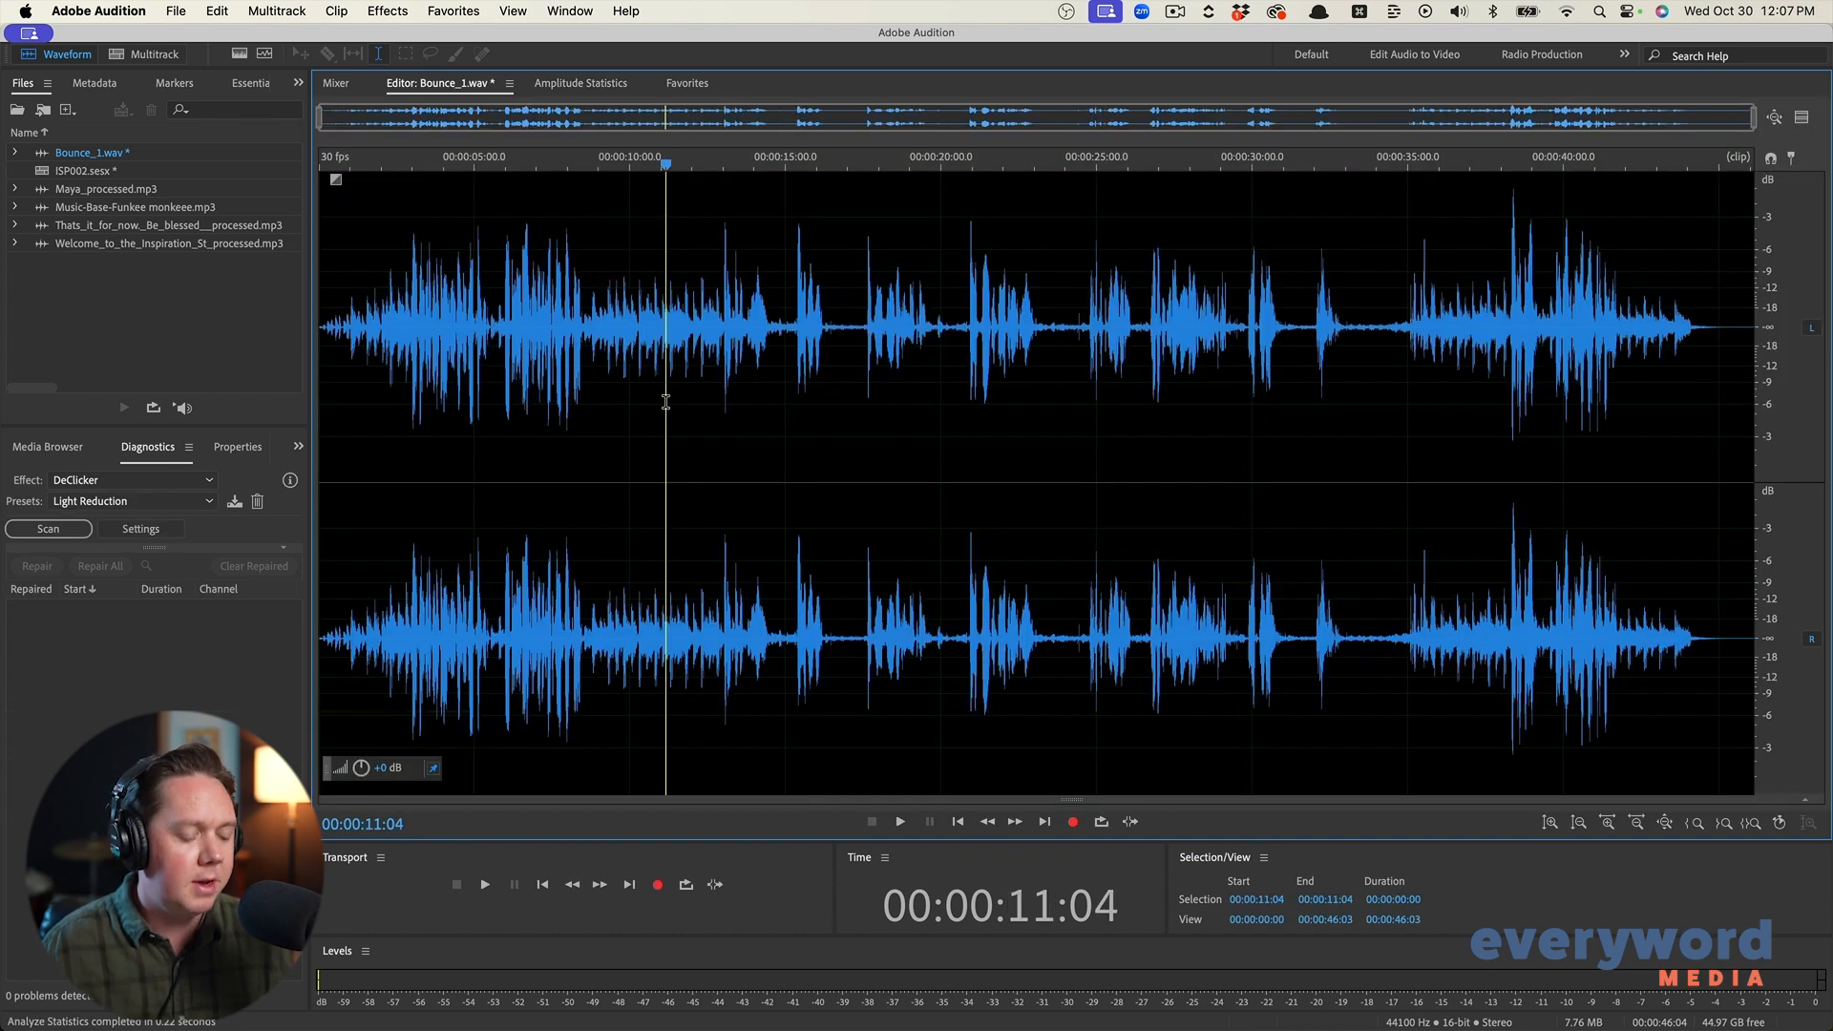
key(super+a)
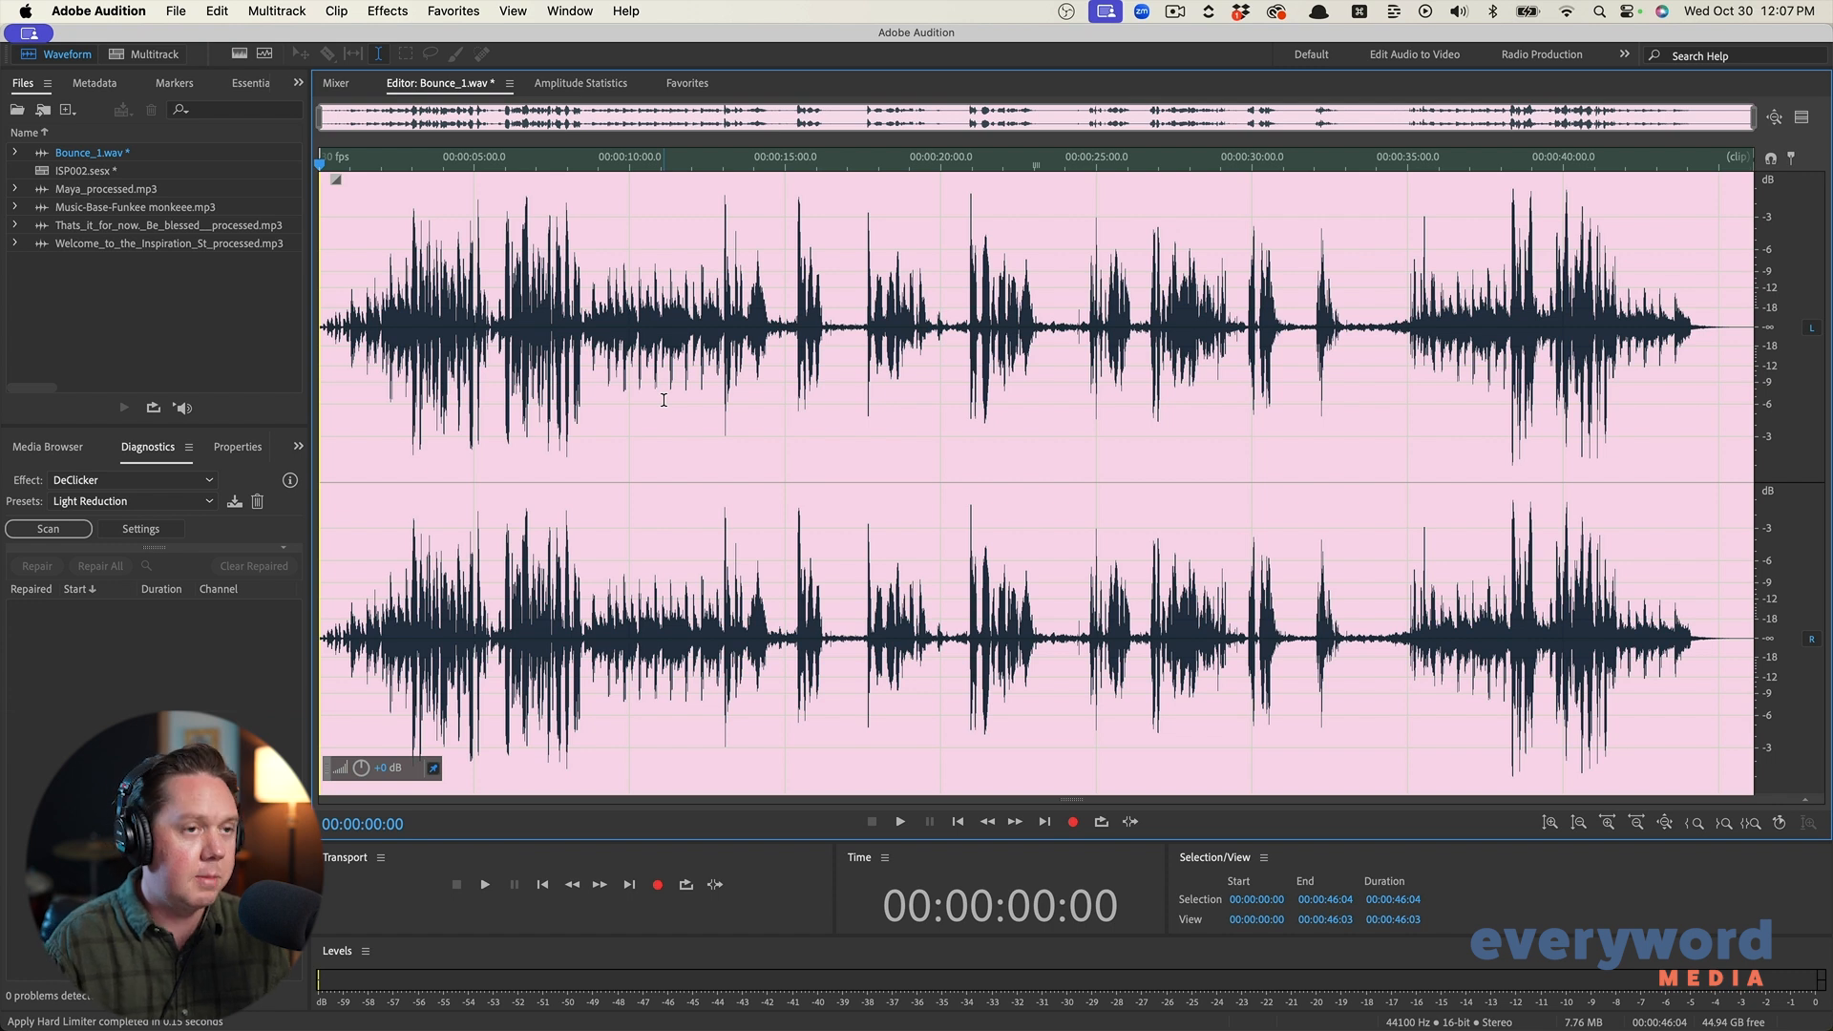
Save the bounced mix as ISP002.mp3 in the Bounced Files folder, including markers and other metadata
key(super+shift+s)
key(Tab)
key(Tab)
key(Tab)
key(space)
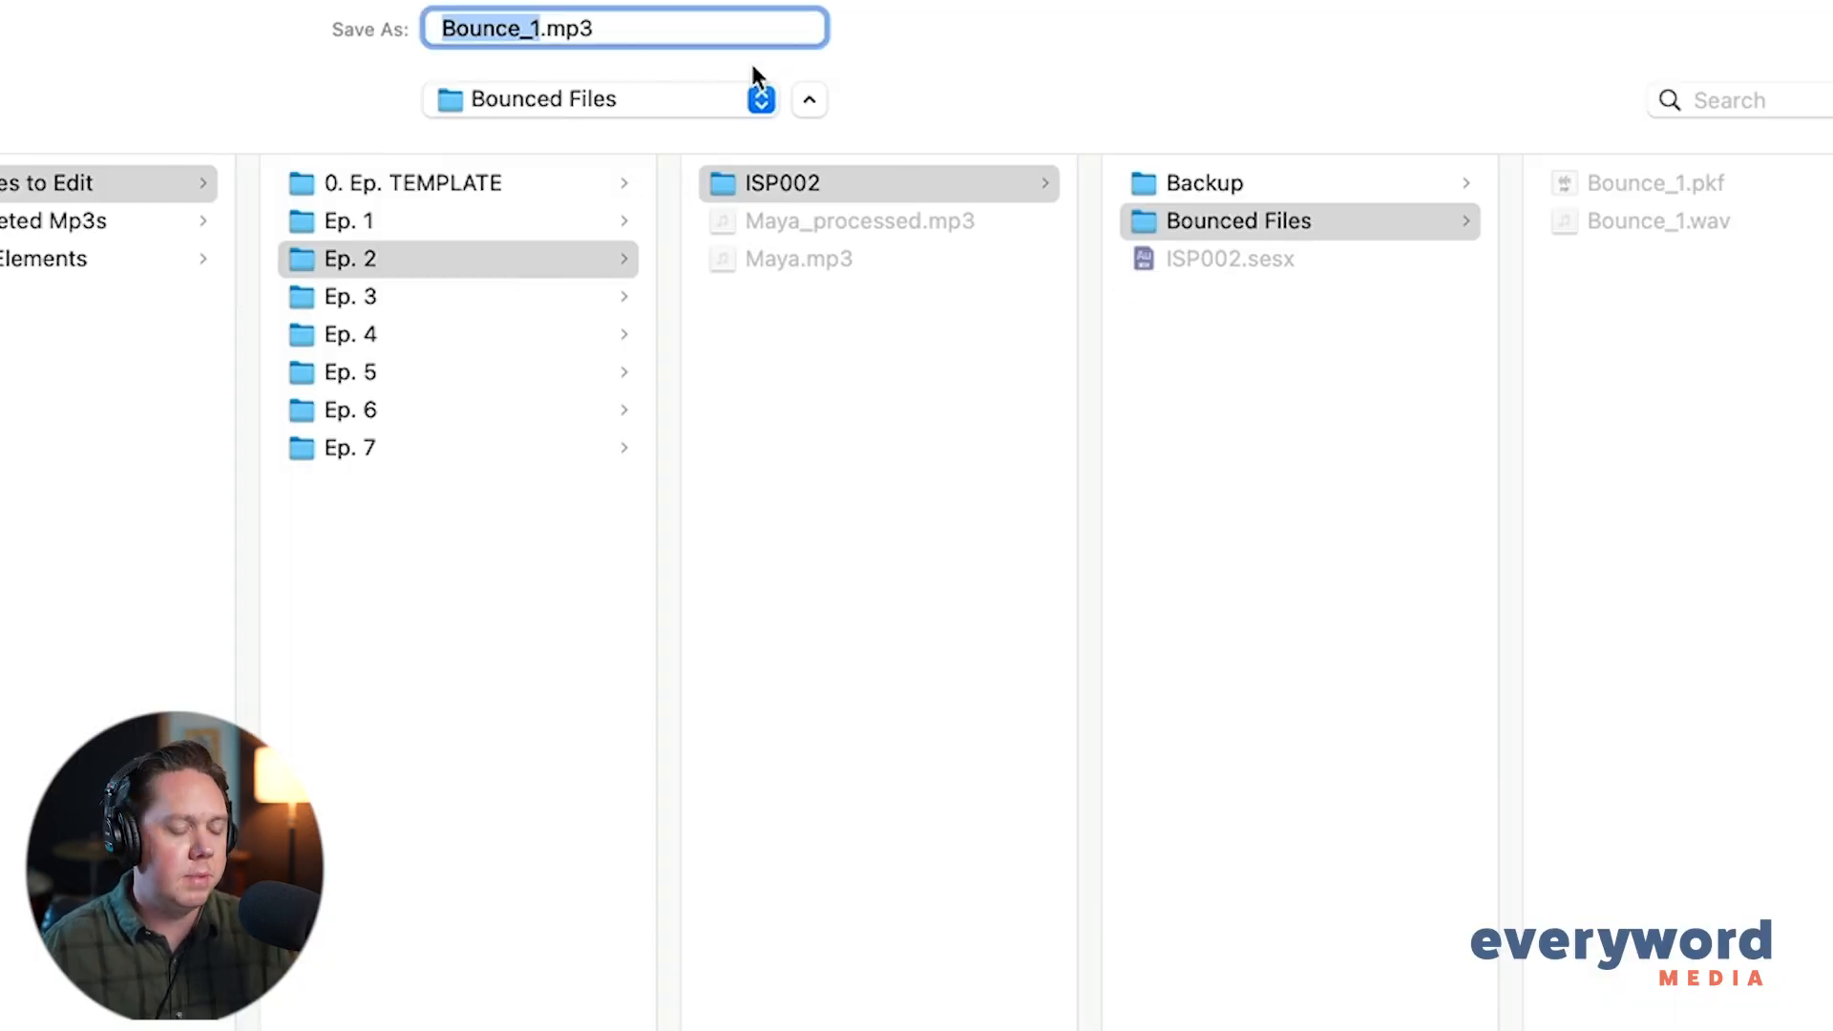
text(ISP002)
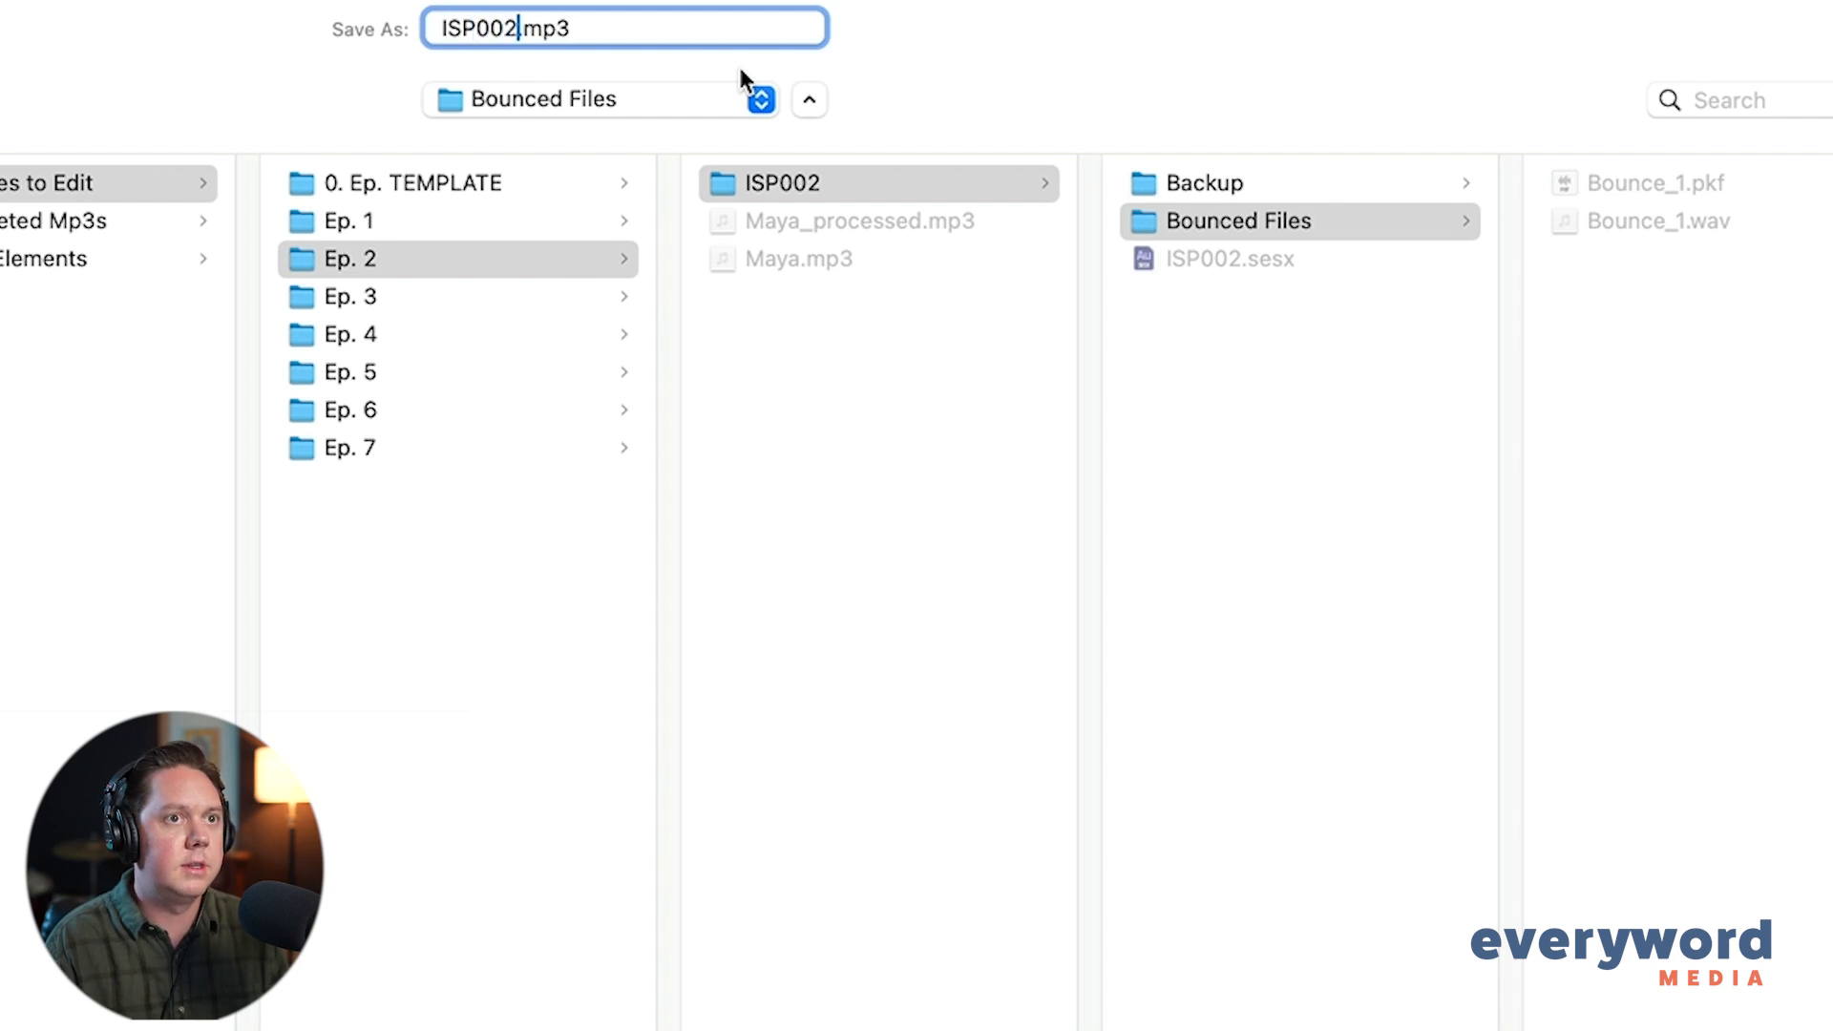
key(Return)
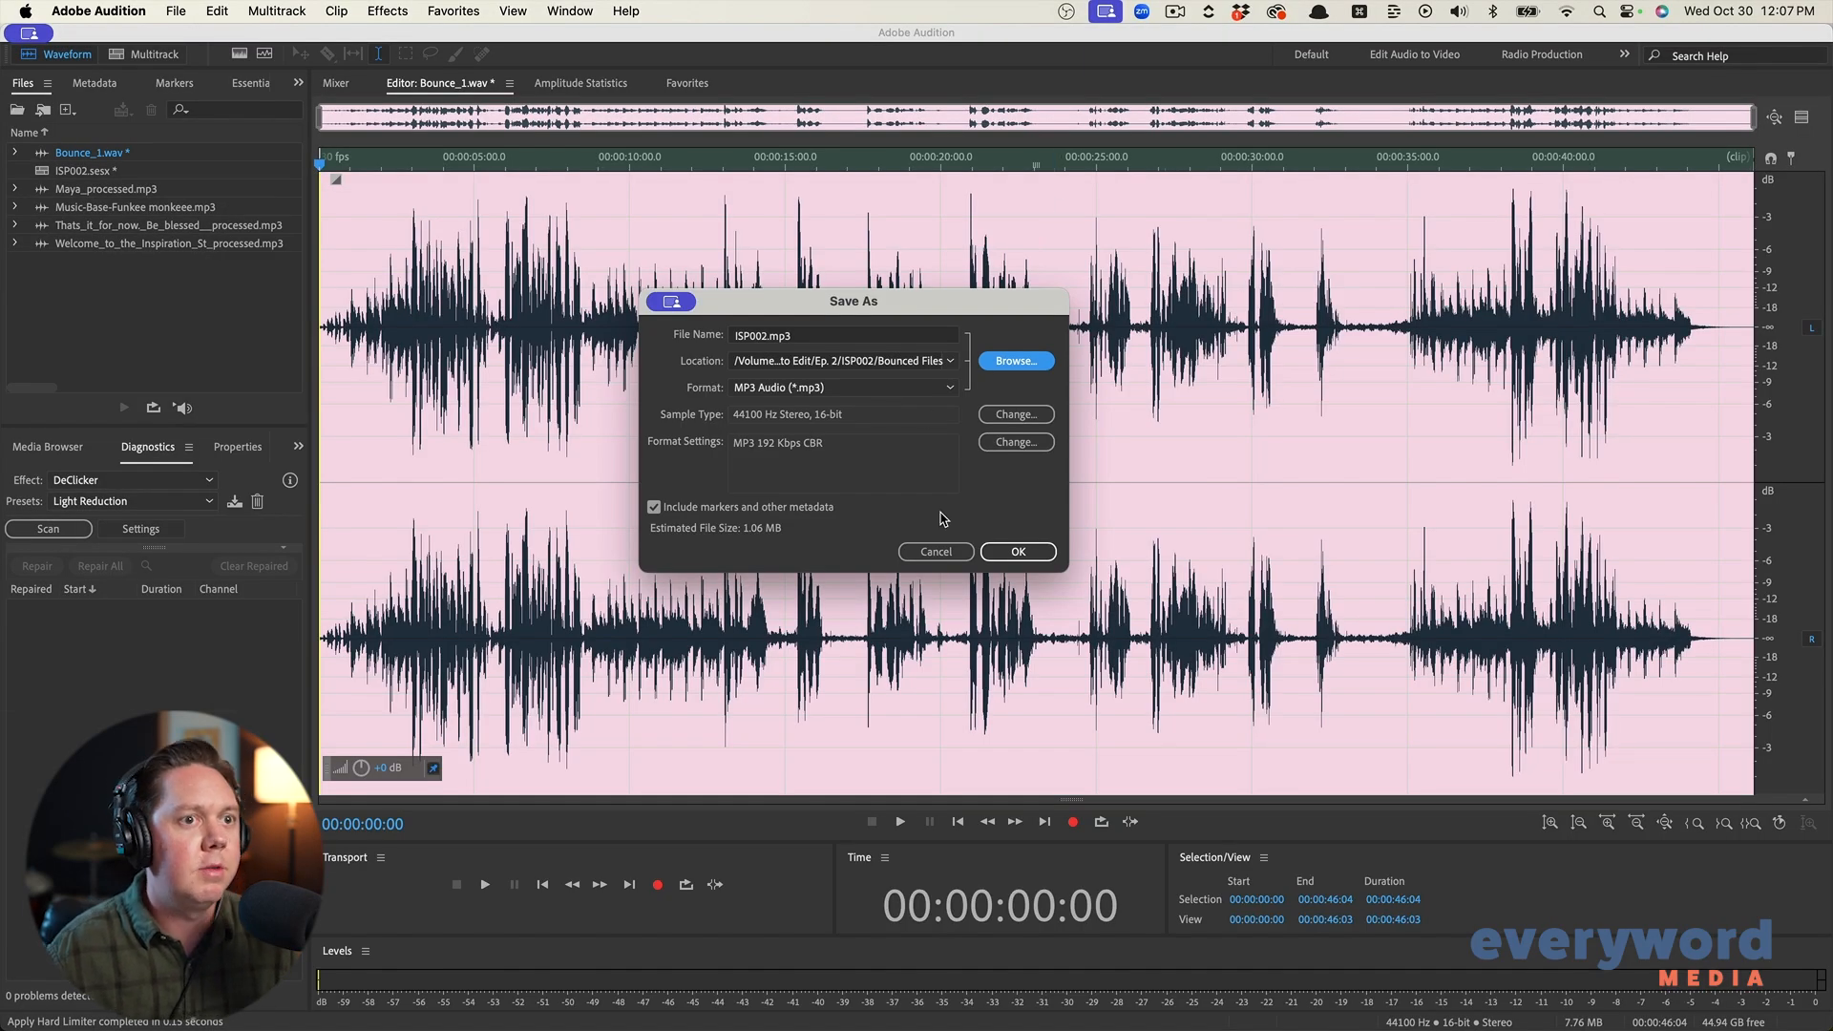
click(981, 551)
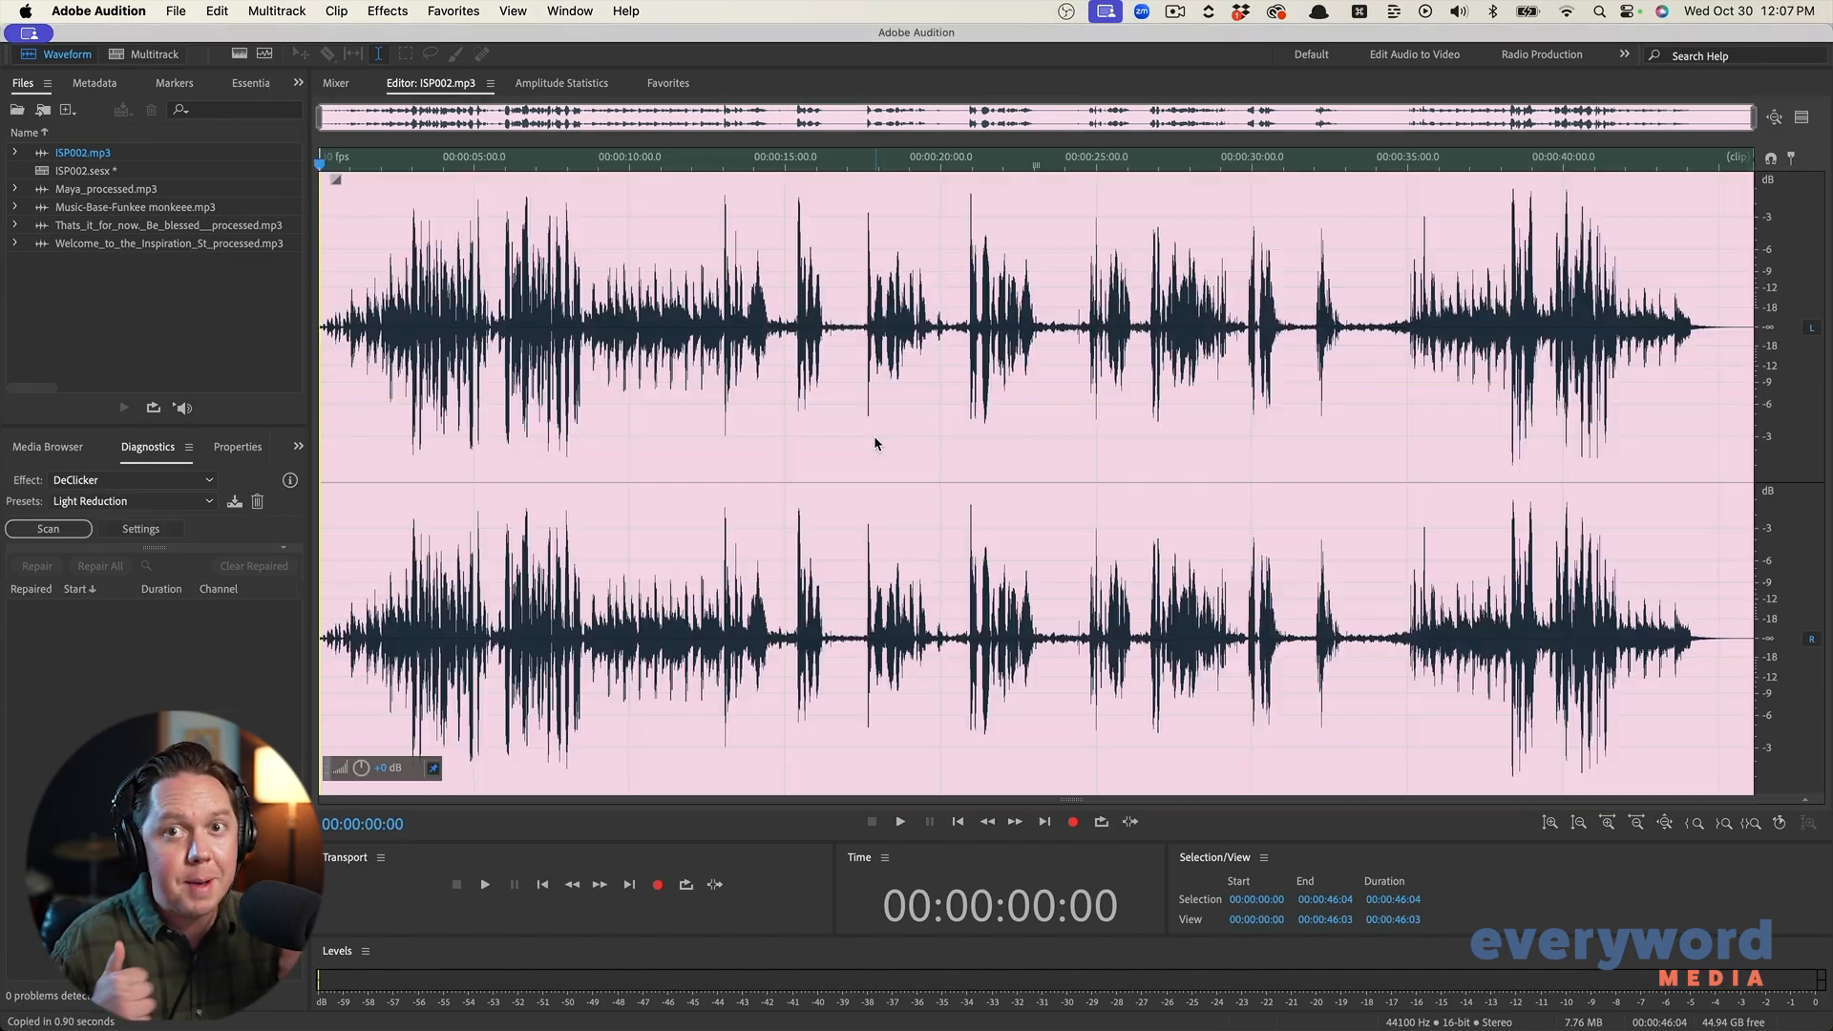